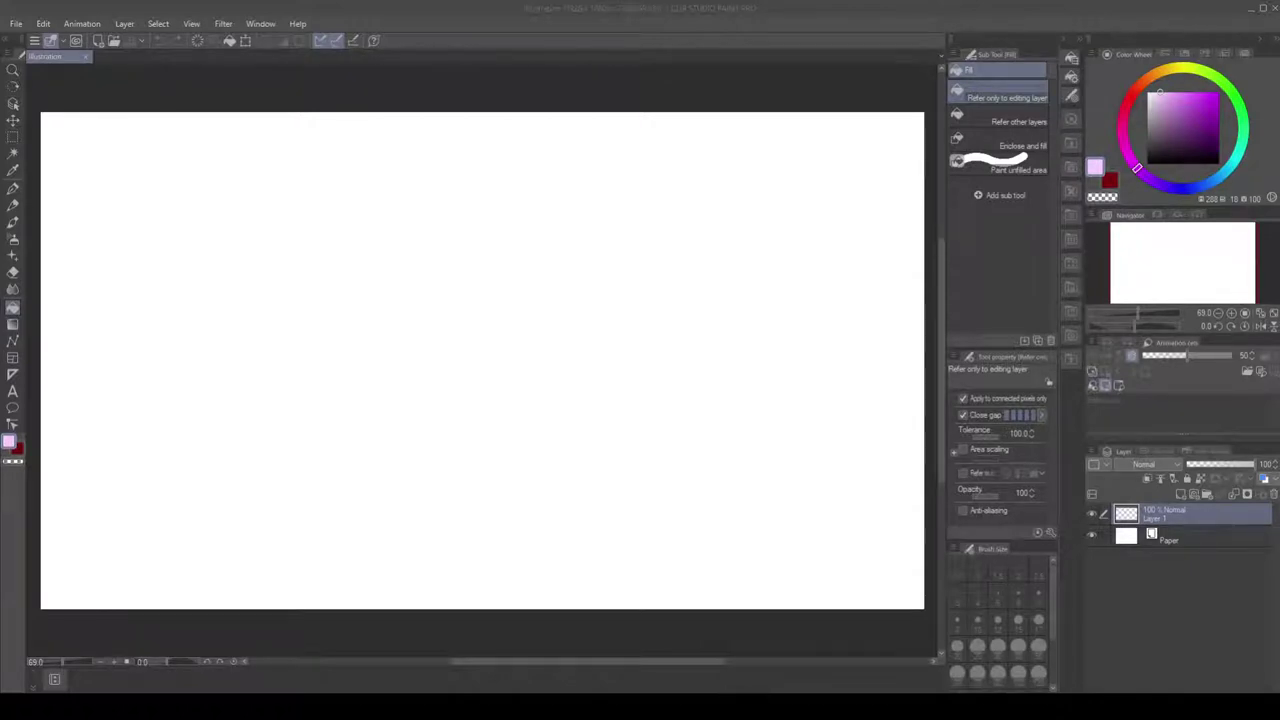
Take the program window out of its maximized state and resize it to cover most of the screen, leaving an empty strip beside it
double_click(855, 16)
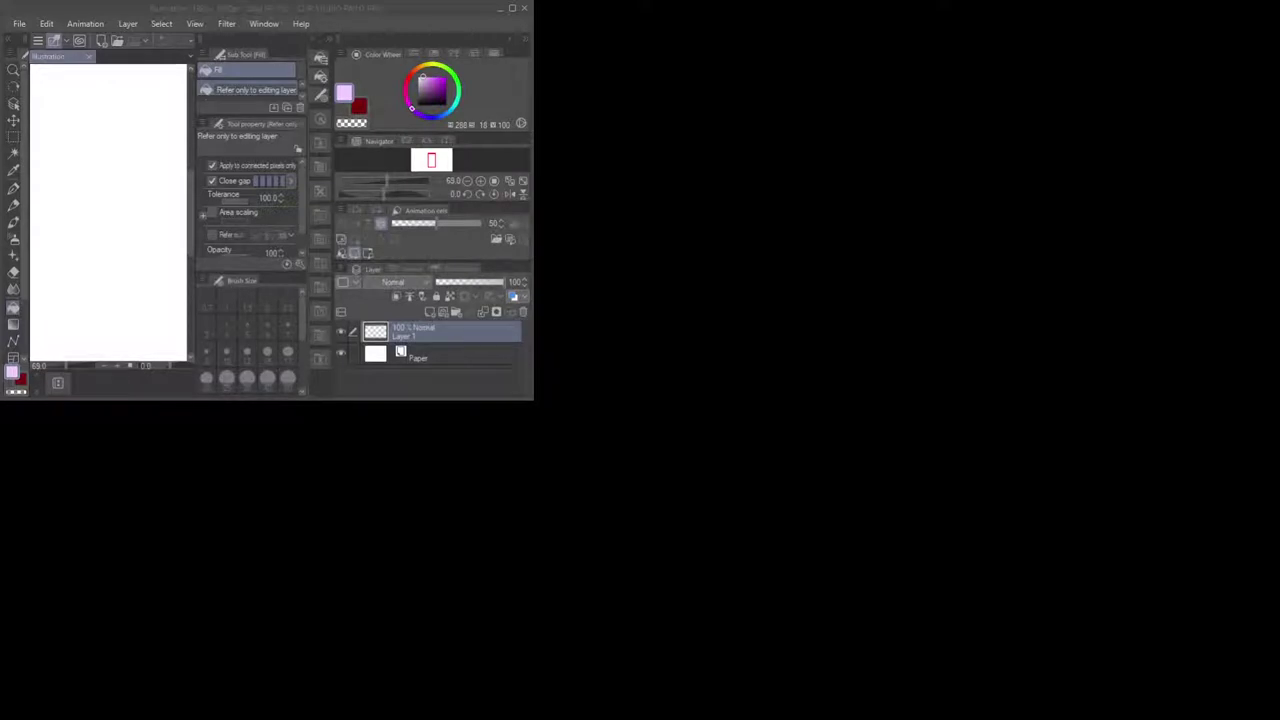
click(460, 158)
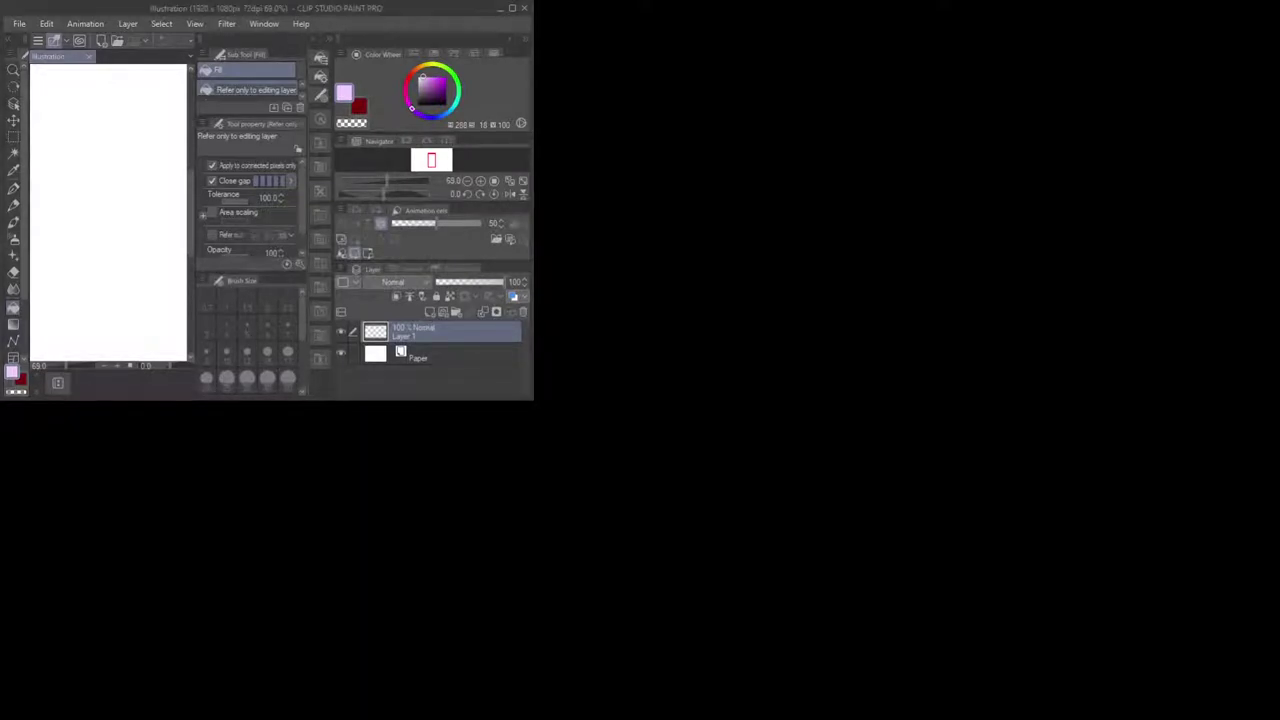
click(308, 15)
drag(533, 399, 697, 599)
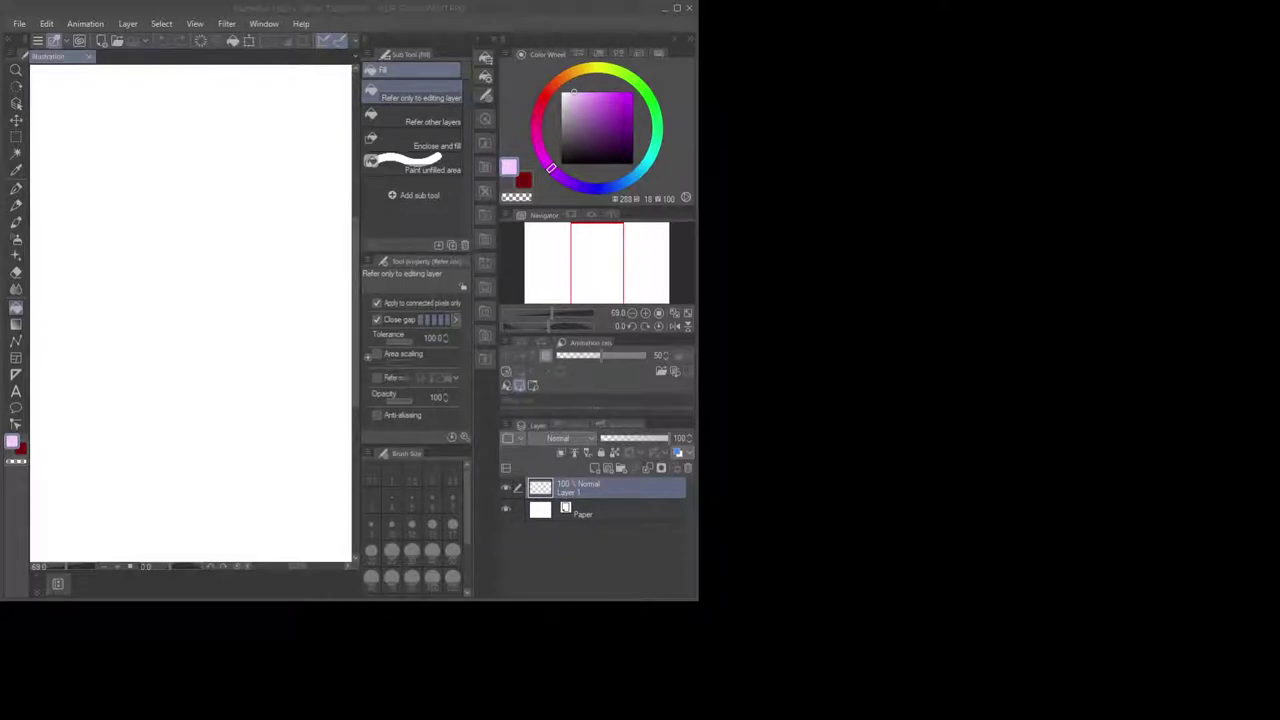
click(675, 9)
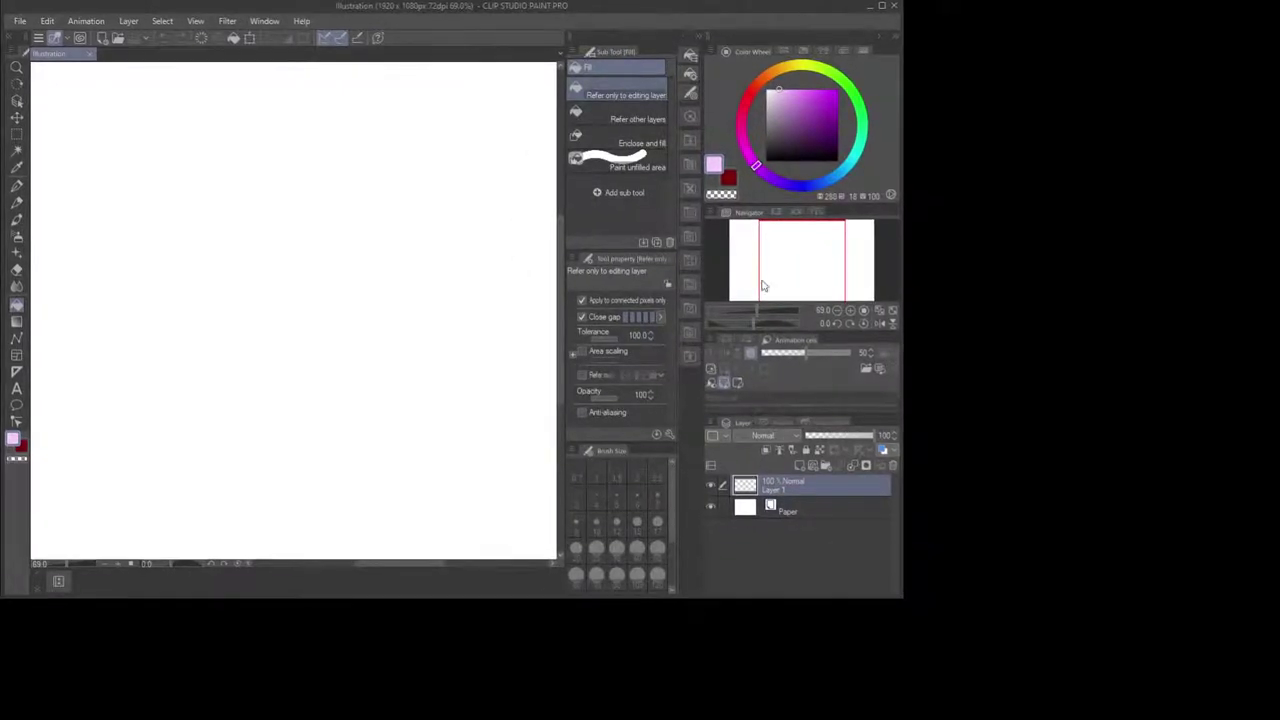
double_click(667, 11)
double_click(1035, 12)
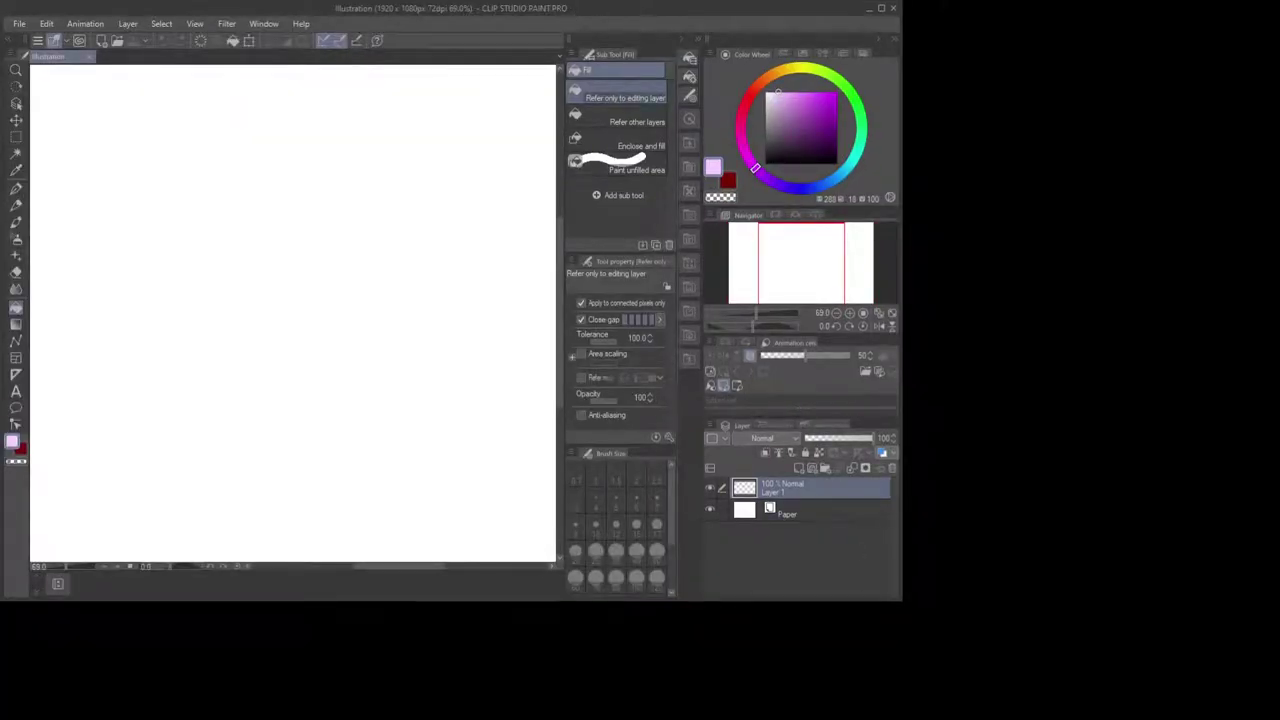
drag(863, 601, 863, 692)
drag(741, 4, 741, 0)
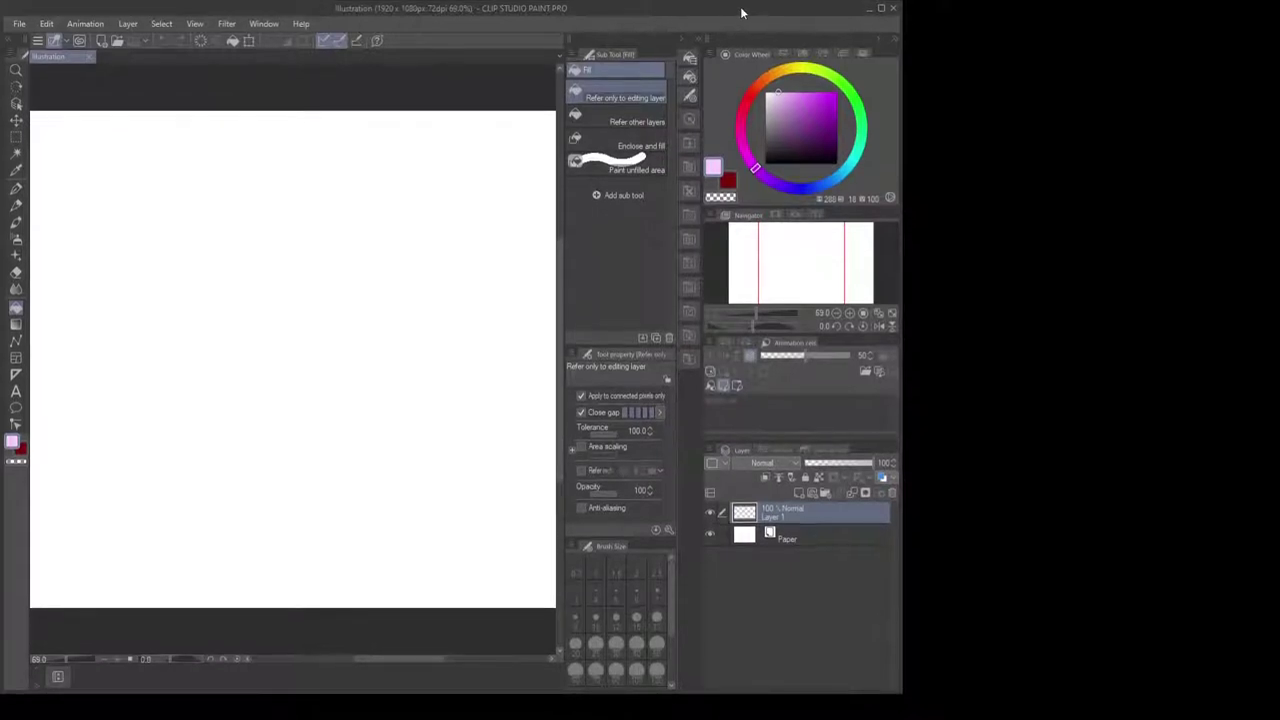
drag(903, 86, 967, 86)
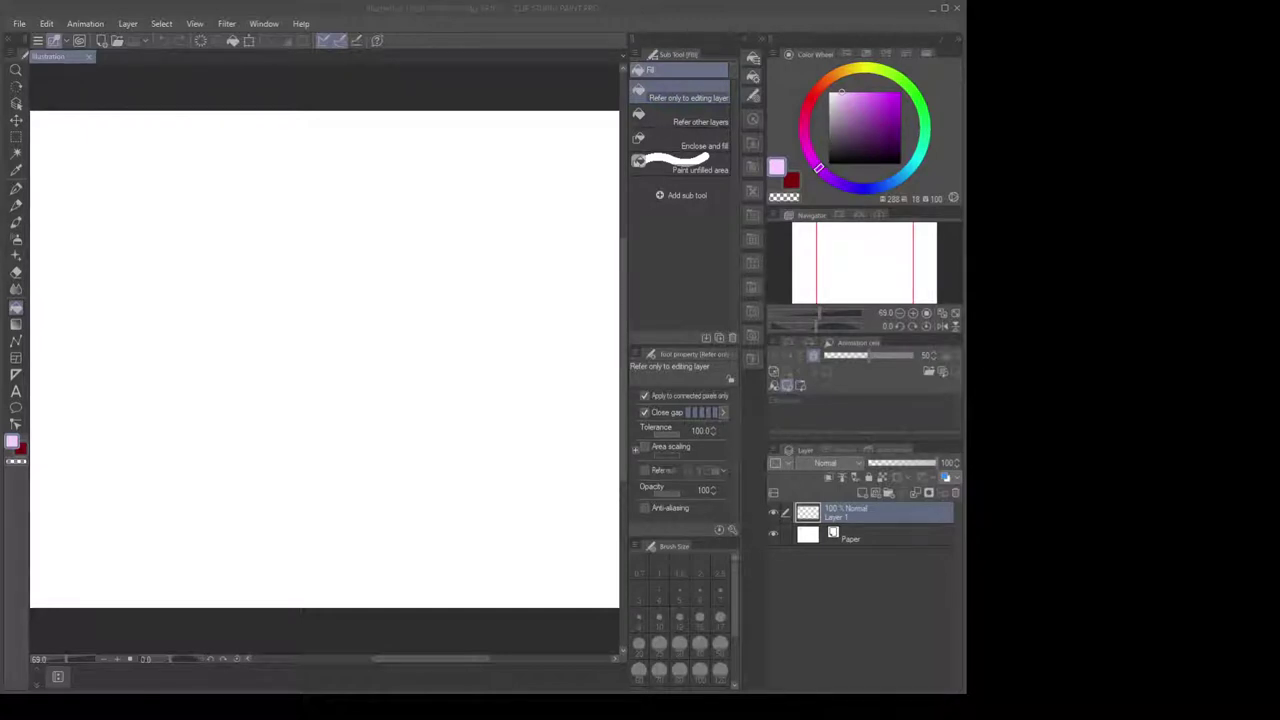
drag(967, 86, 1088, 86)
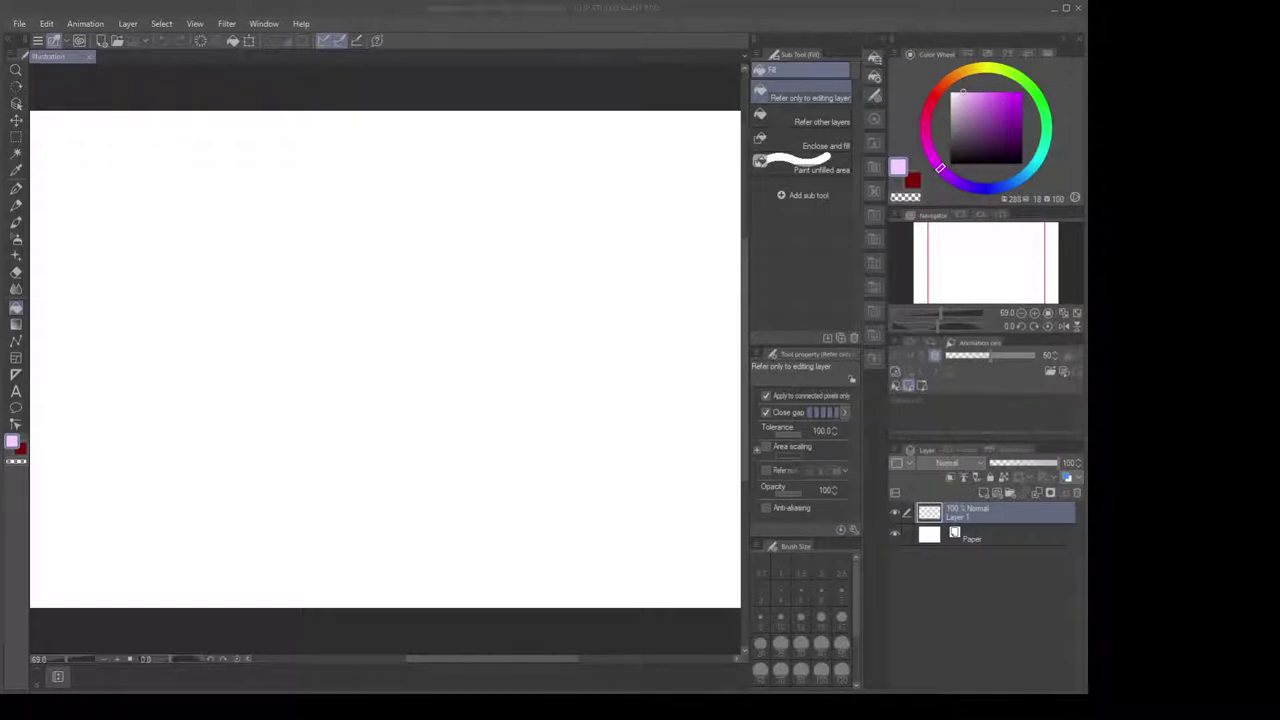
click(815, 34)
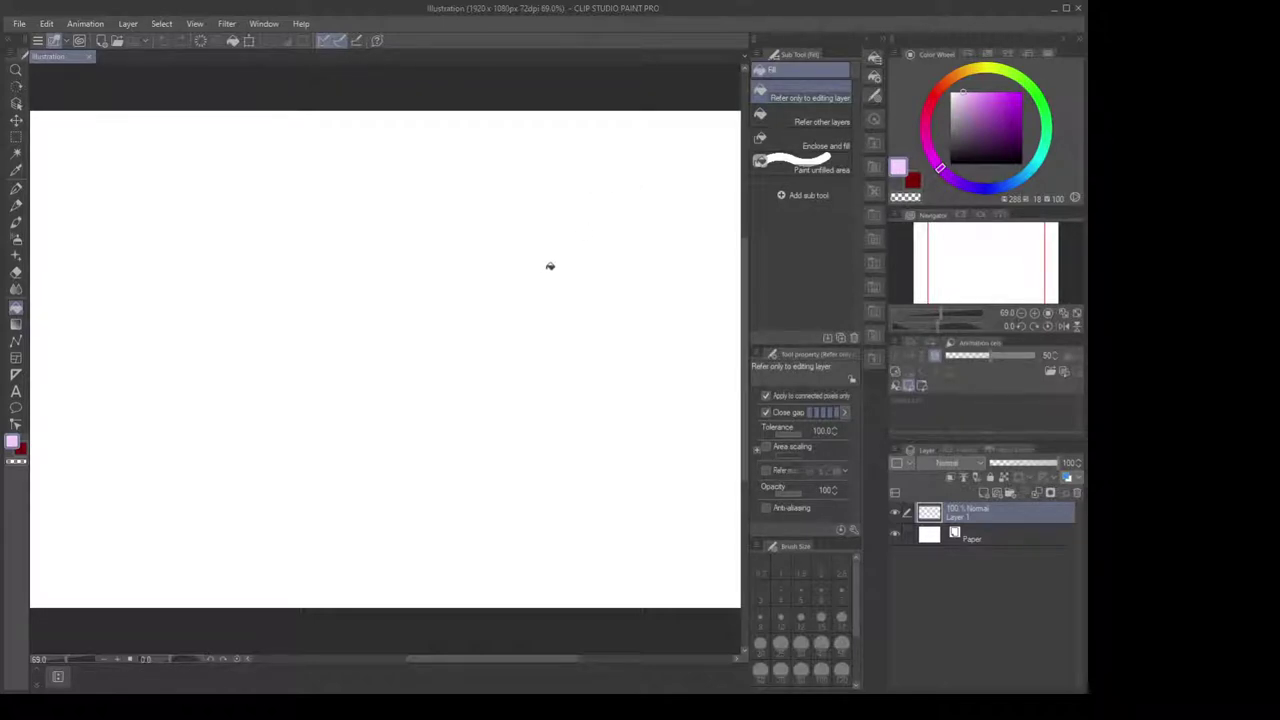
click(570, 295)
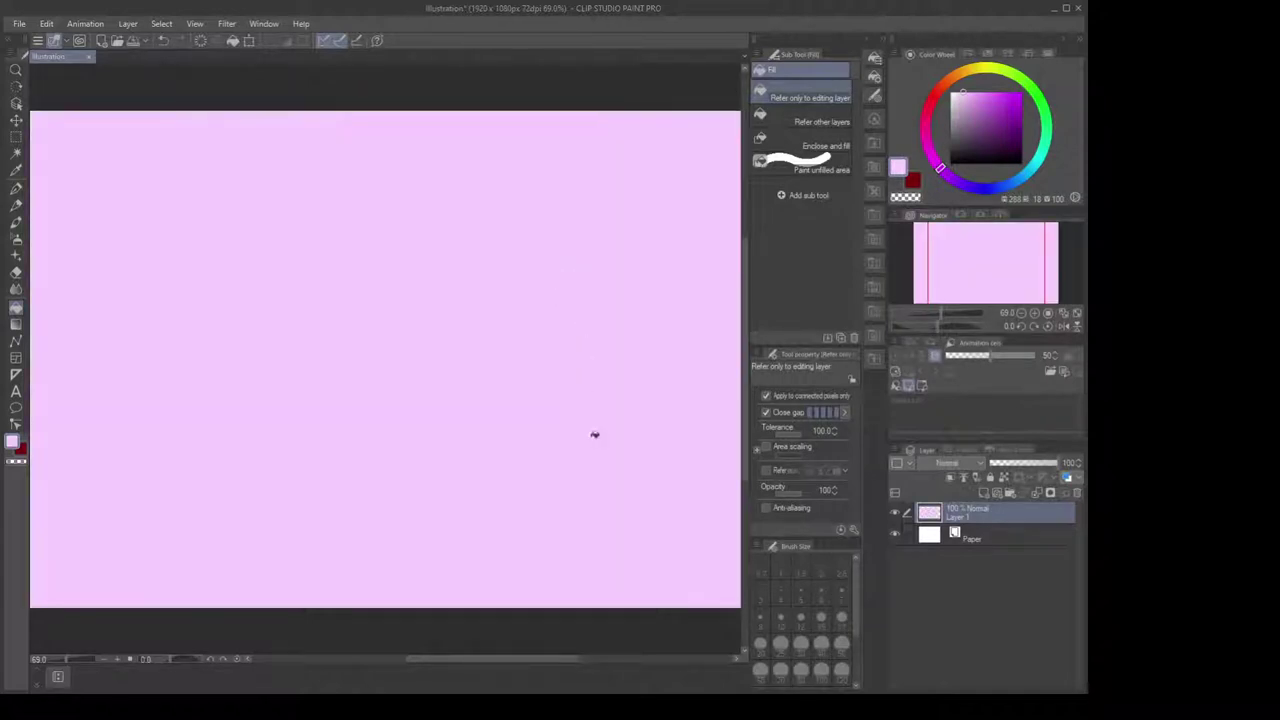
key(ctrl+z)
key(p)
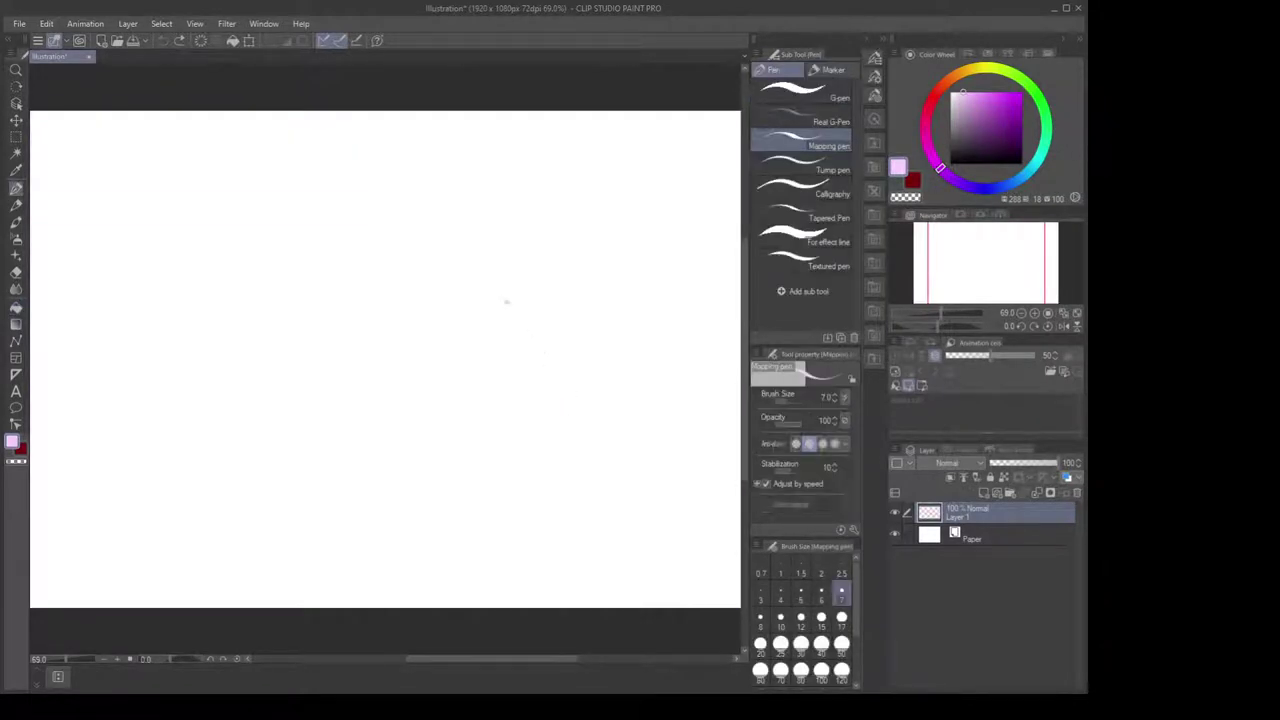
drag(455, 270, 495, 395)
key(ctrl+z)
click(592, 268)
key(ctrl+z)
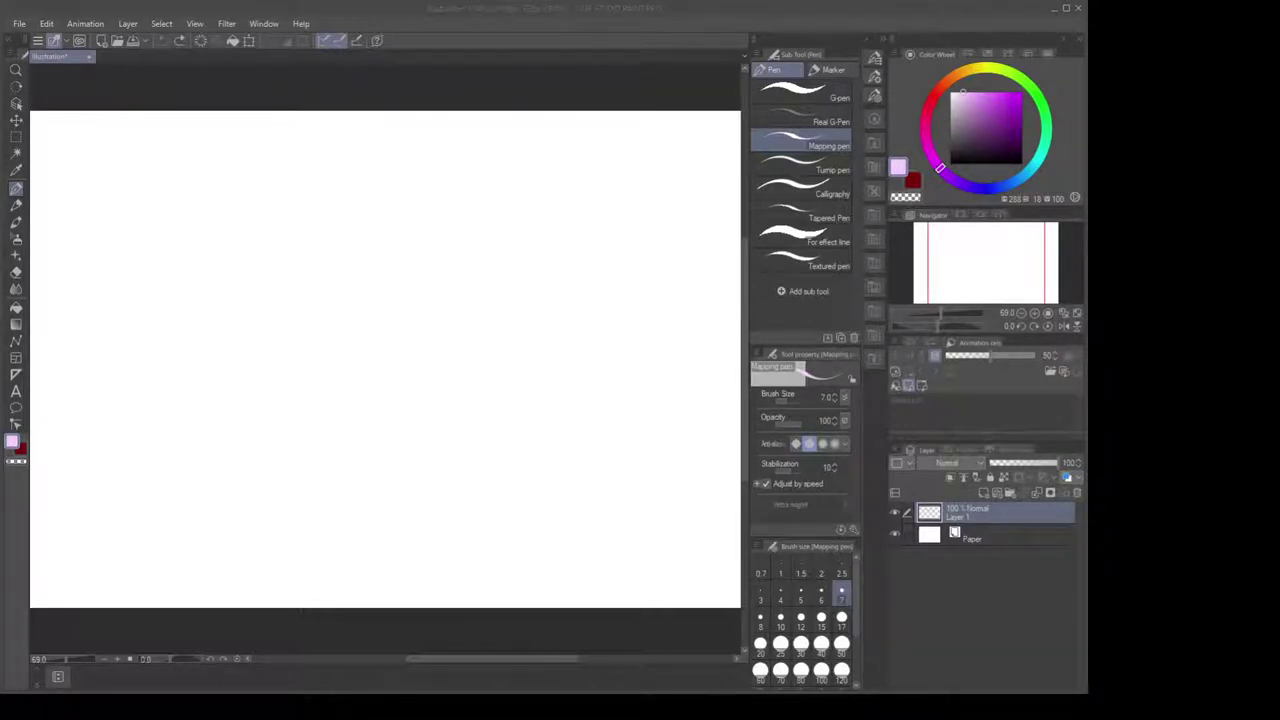
click(969, 147)
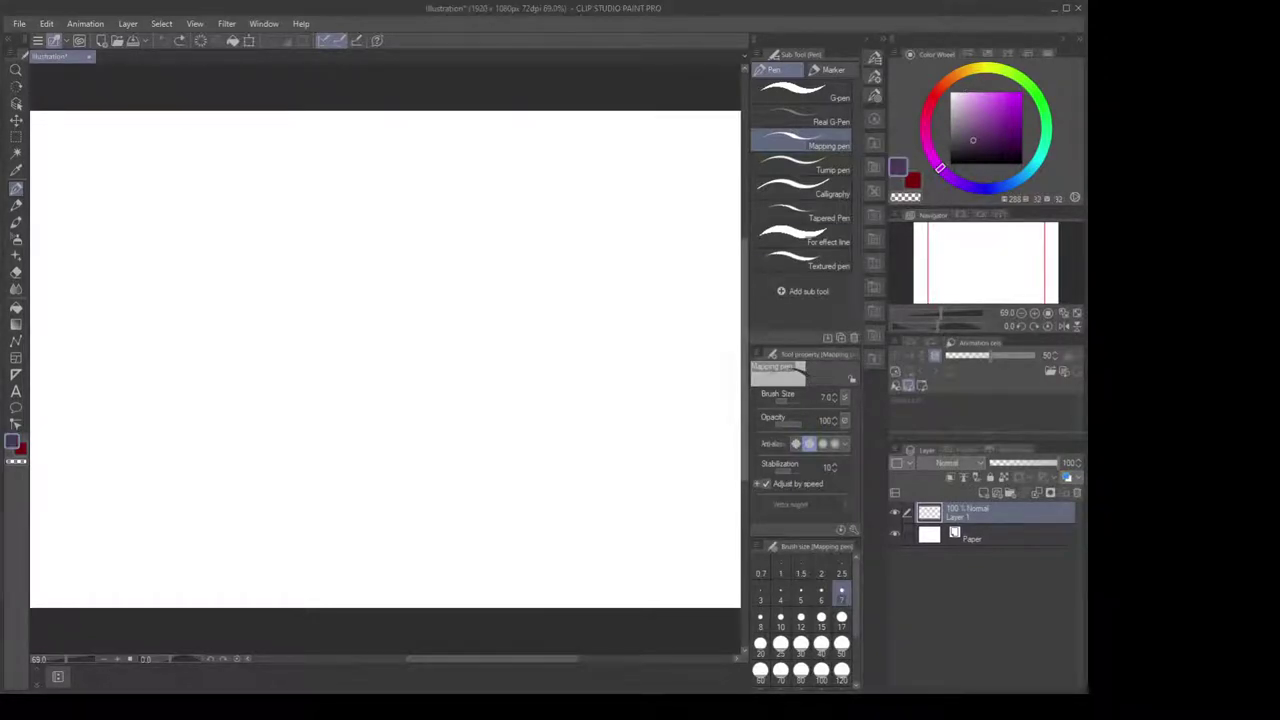
click(951, 163)
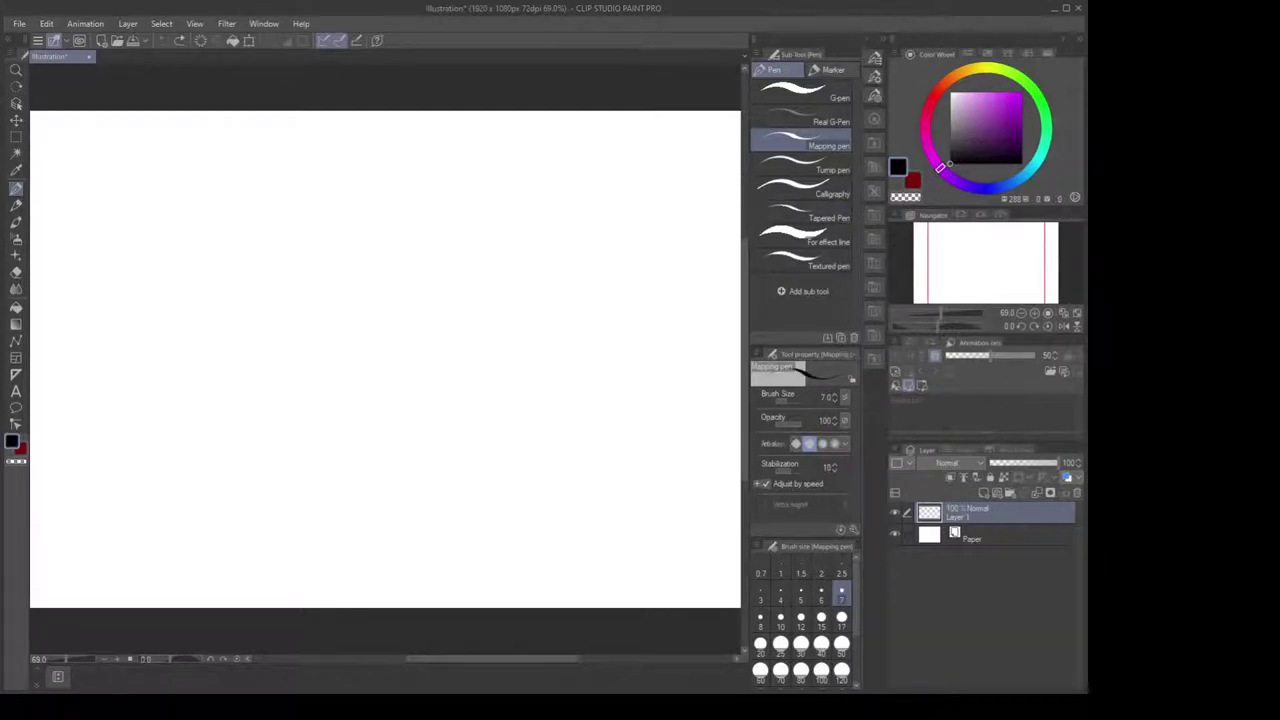
mouse_move(366, 286)
mouse_down()
mouse_move(349, 386)
mouse_move(430, 440)
mouse_up()
key(ctrl+z)
Fill Layer 1 with a neutral medium grey as the canvas background
drag(959, 142, 949, 133)
key(g)
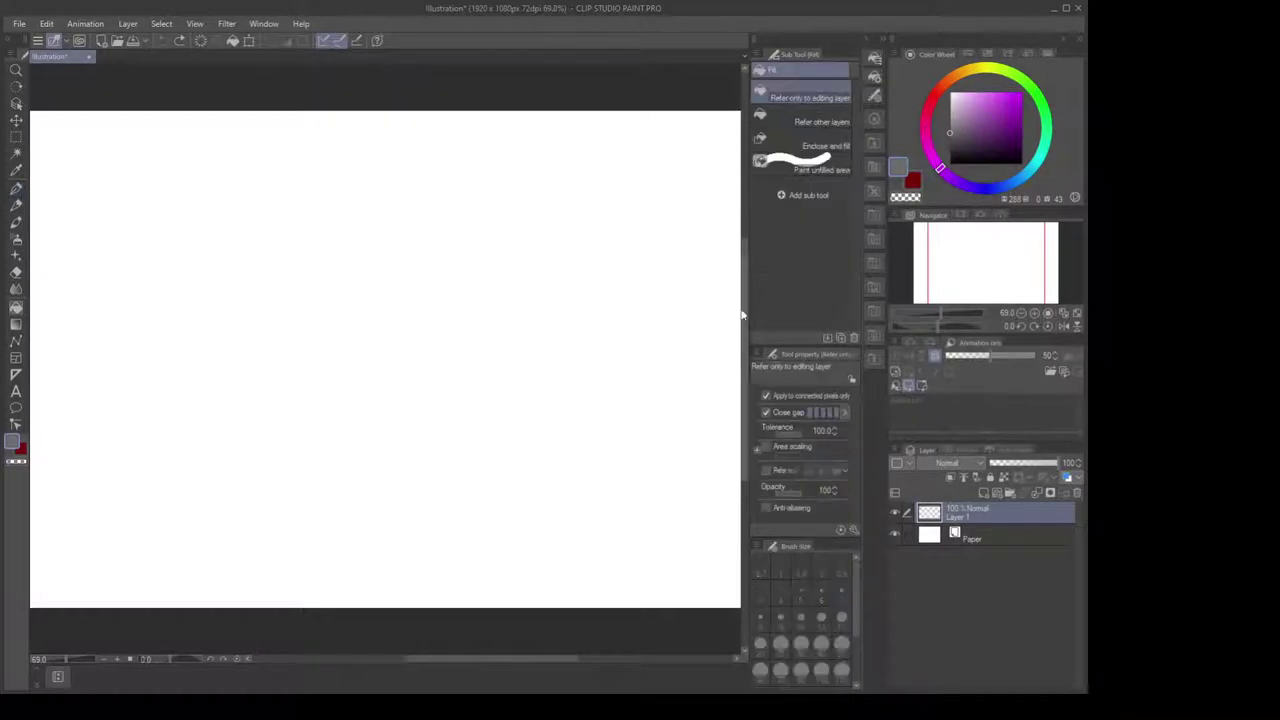
click(384, 305)
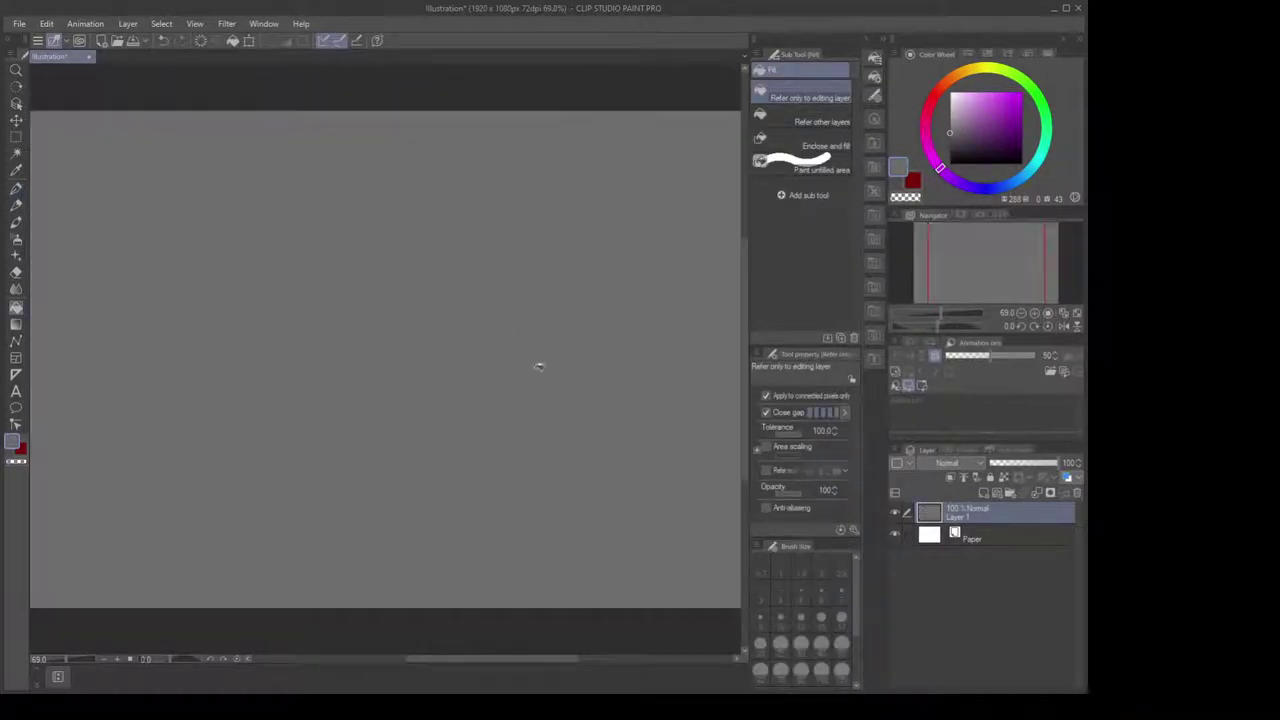
key(ctrl+z)
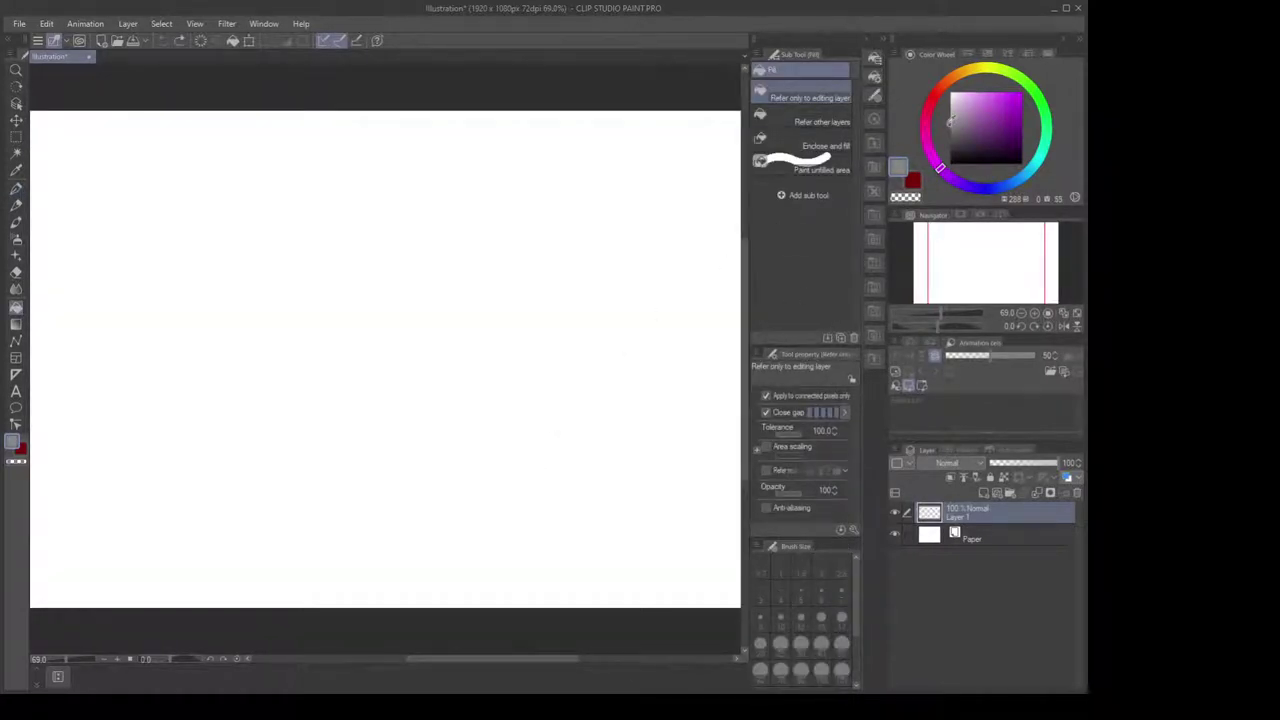
click(709, 267)
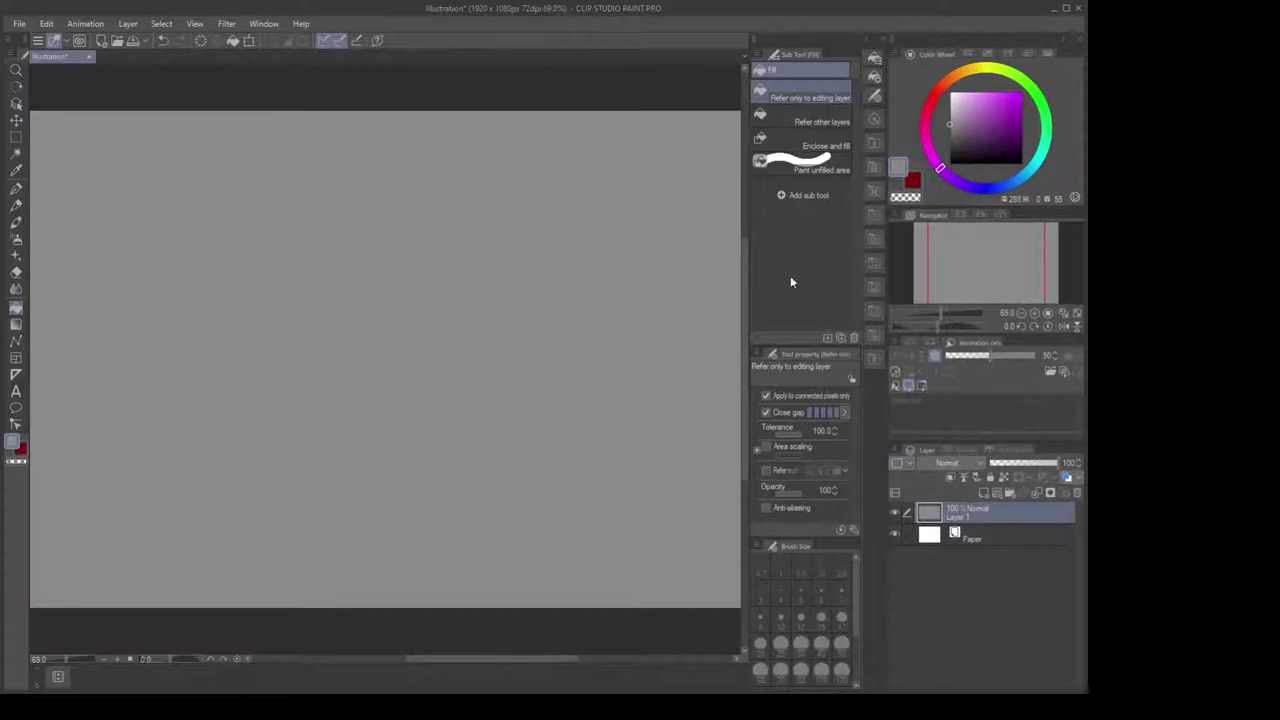
key(b)
key(b)
key(b)
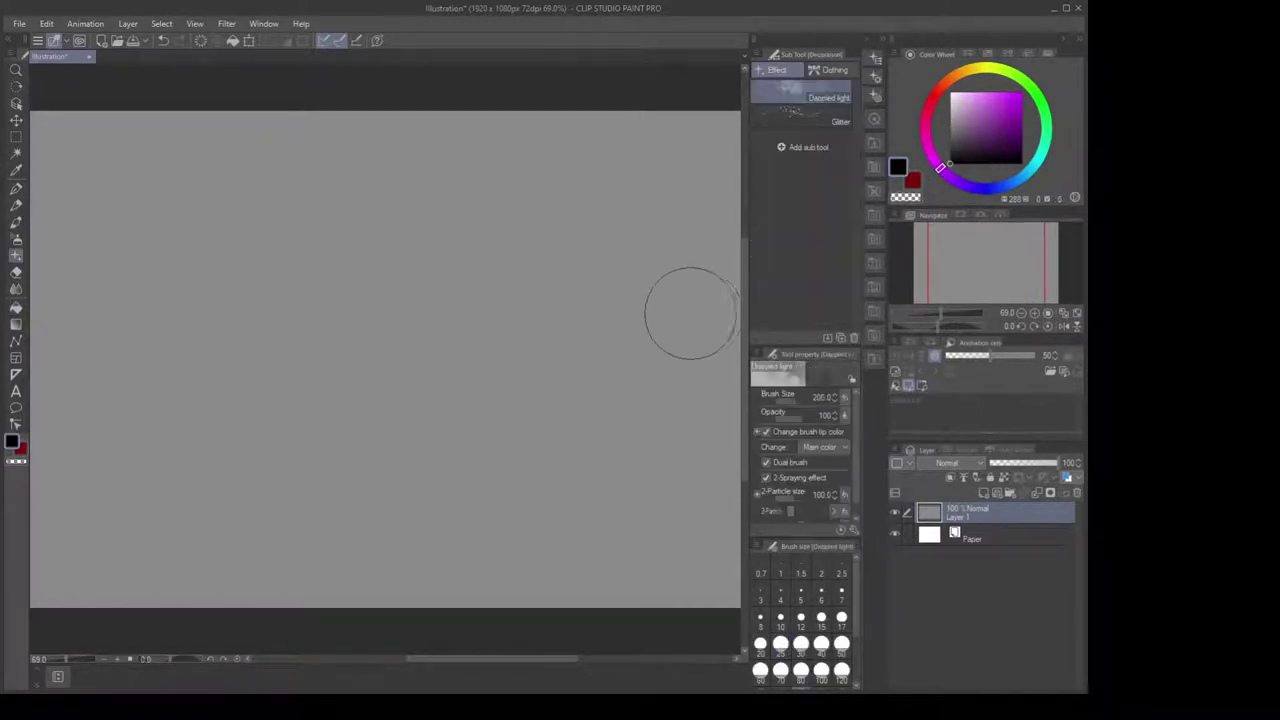
key(b)
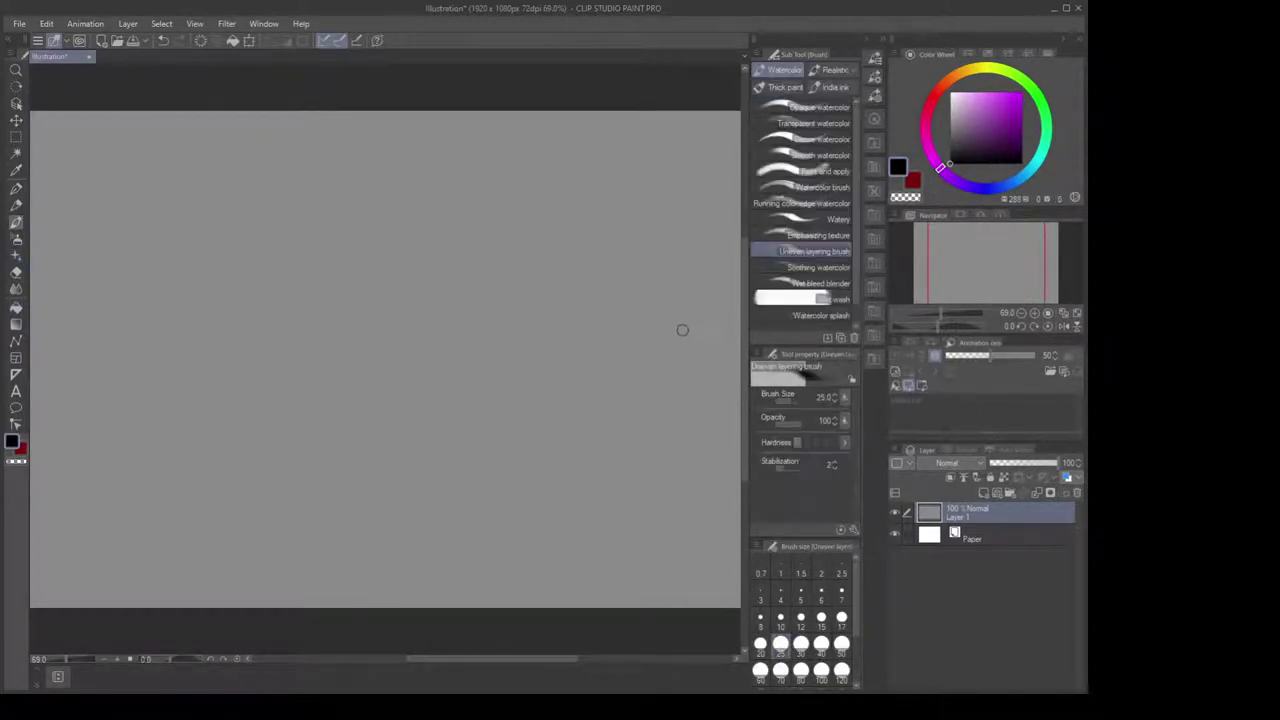
mouse_move(322, 302)
mouse_down()
mouse_move(352, 402)
mouse_move(555, 287)
mouse_up()
key(ctrl+z)
key(p)
drag(352, 335, 458, 296)
key(ctrl+z)
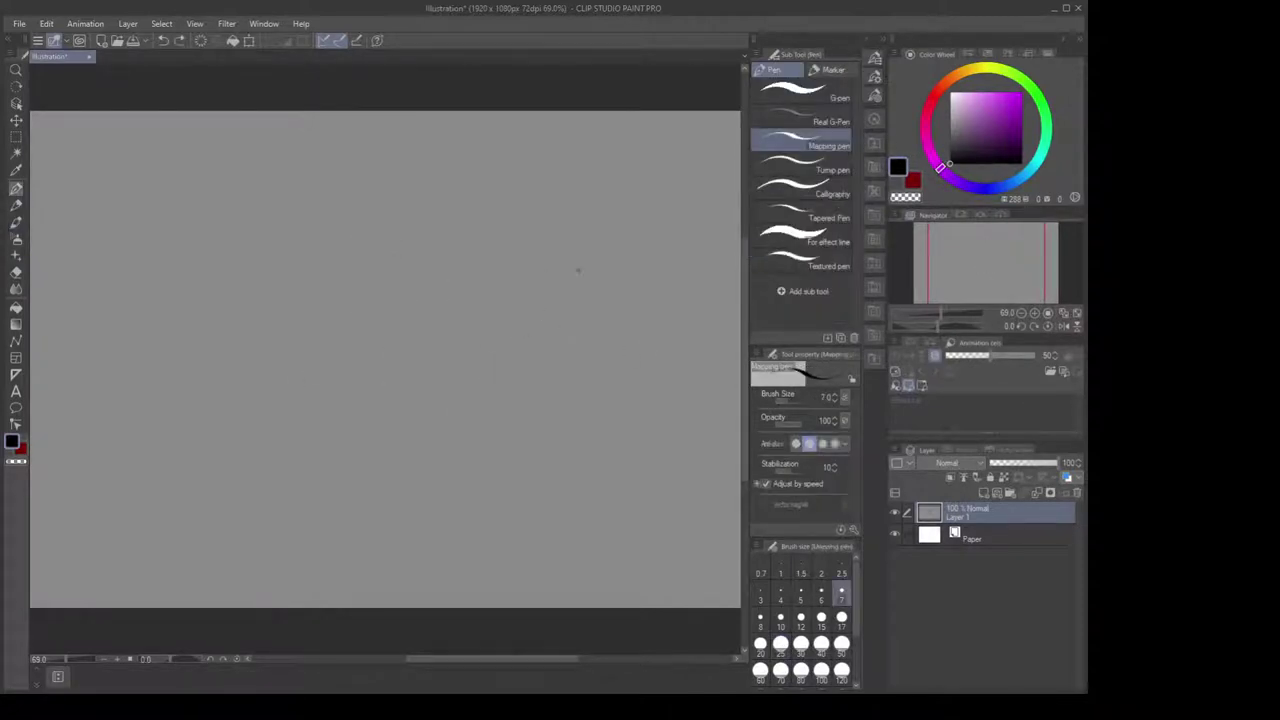
Choose the G-pen, try a few strokes on the grey canvas and undo them, and reduce the brush size to 12
click(791, 95)
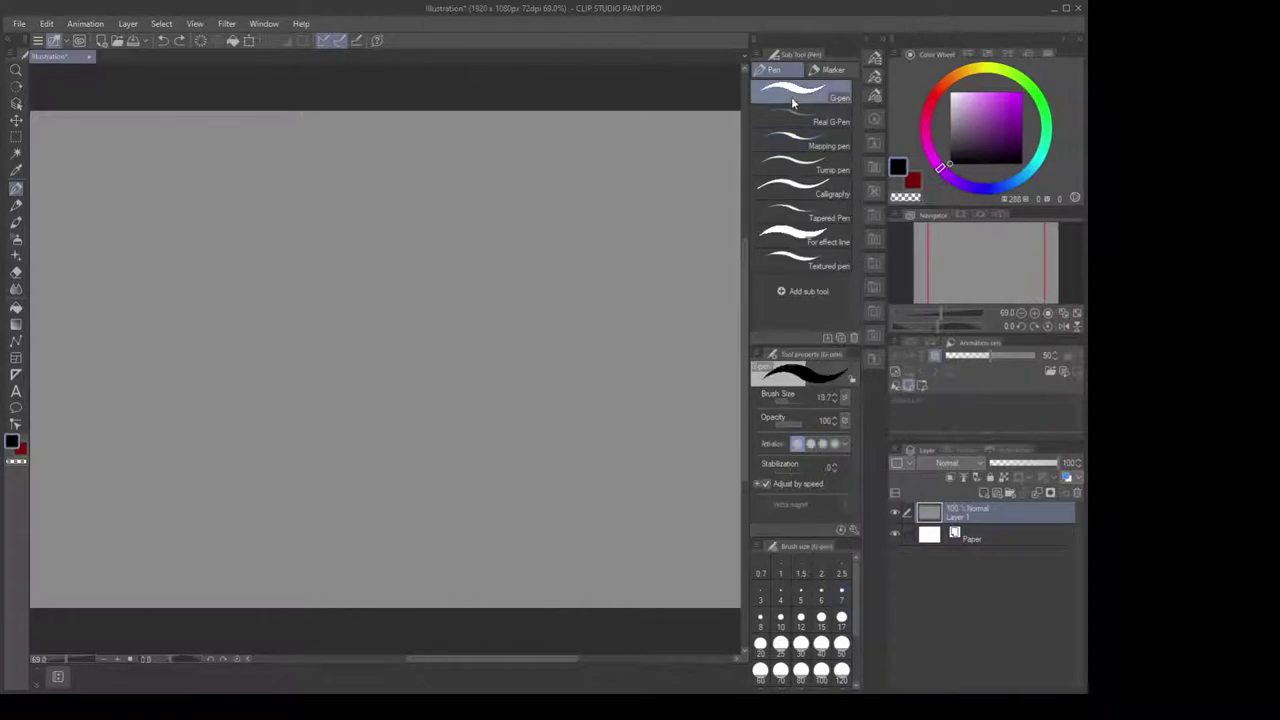
mouse_move(251, 372)
mouse_down()
mouse_move(311, 231)
mouse_move(312, 367)
mouse_move(400, 428)
mouse_up()
key(ctrl+z)
mouse_move(458, 291)
mouse_down()
mouse_move(483, 295)
mouse_move(477, 307)
mouse_move(529, 300)
mouse_move(496, 288)
mouse_move(475, 302)
mouse_move(487, 304)
mouse_up()
scroll(491, 285, up, 1)
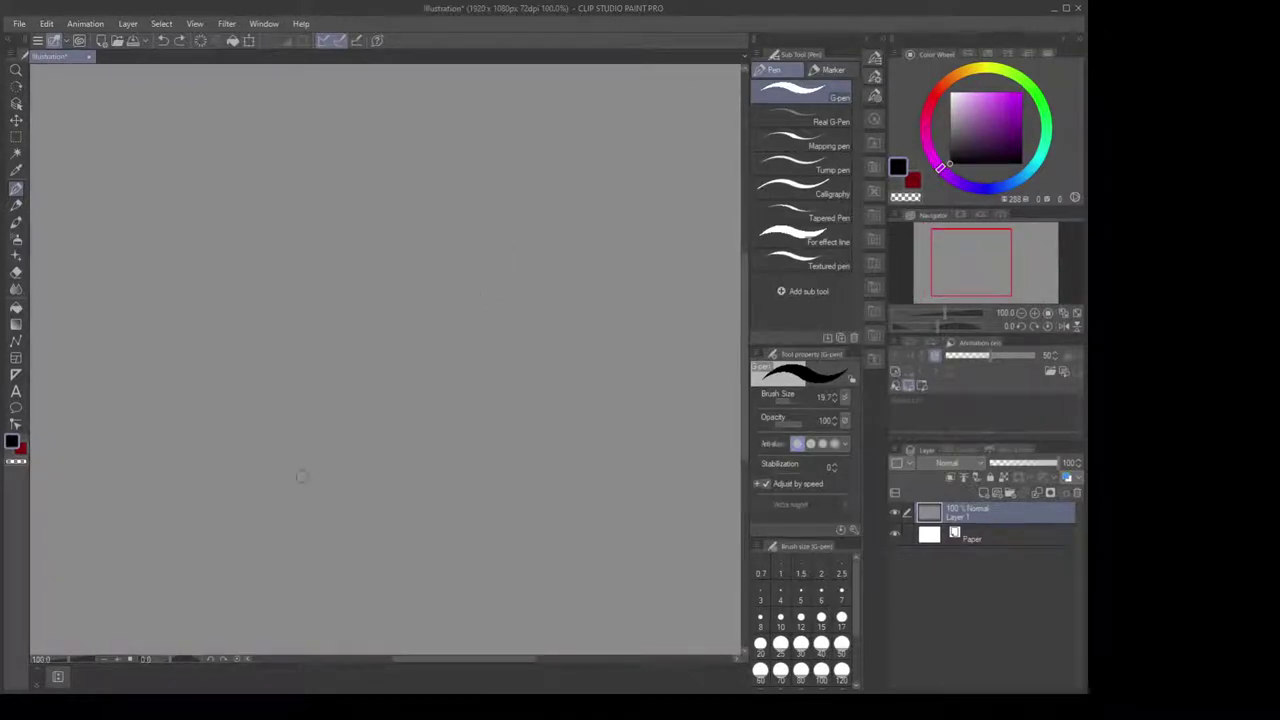
mouse_move(302, 486)
mouse_down()
mouse_move(336, 211)
mouse_move(426, 408)
mouse_move(350, 262)
mouse_up()
key(ctrl+z)
mouse_move(327, 284)
mouse_down()
mouse_move(363, 358)
mouse_move(414, 410)
mouse_up()
key(ctrl+z)
key(bracketleft)
key(bracketleft)
key(bracketleft)
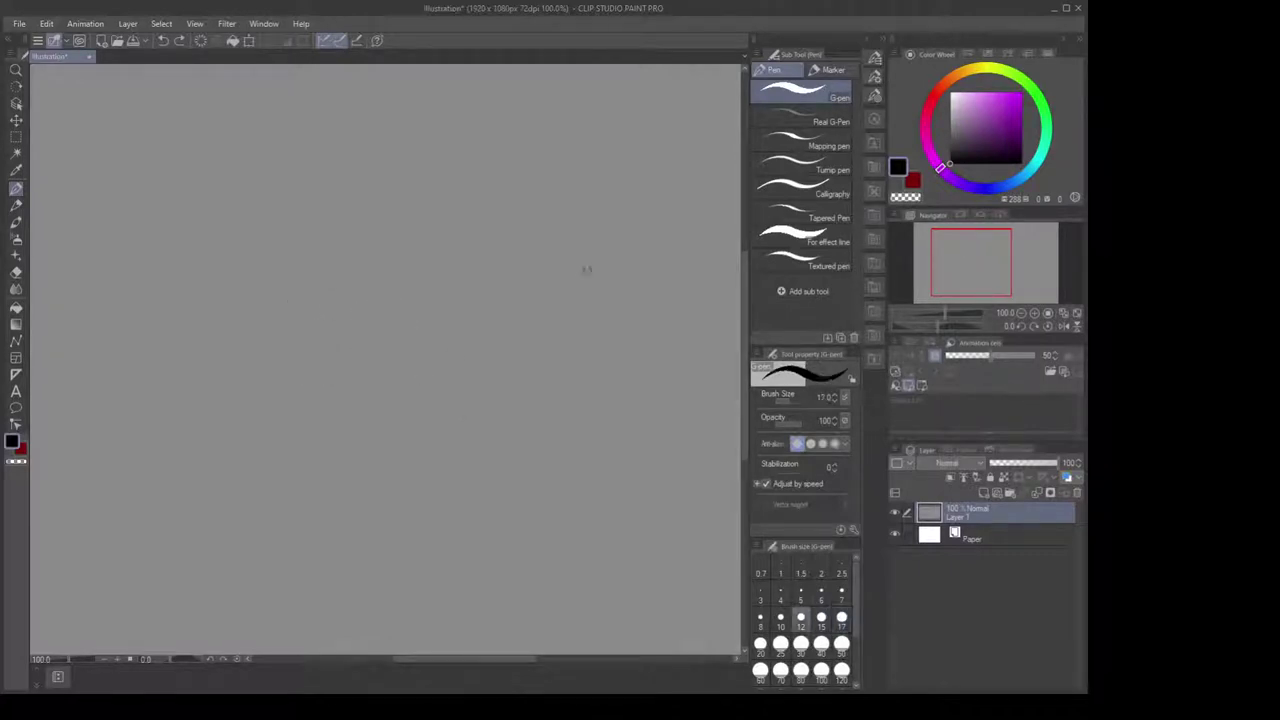
Choose a darker grey drawing colour and add a new layer above the grey fill, undoing any test strokes
drag(962, 143, 935, 132)
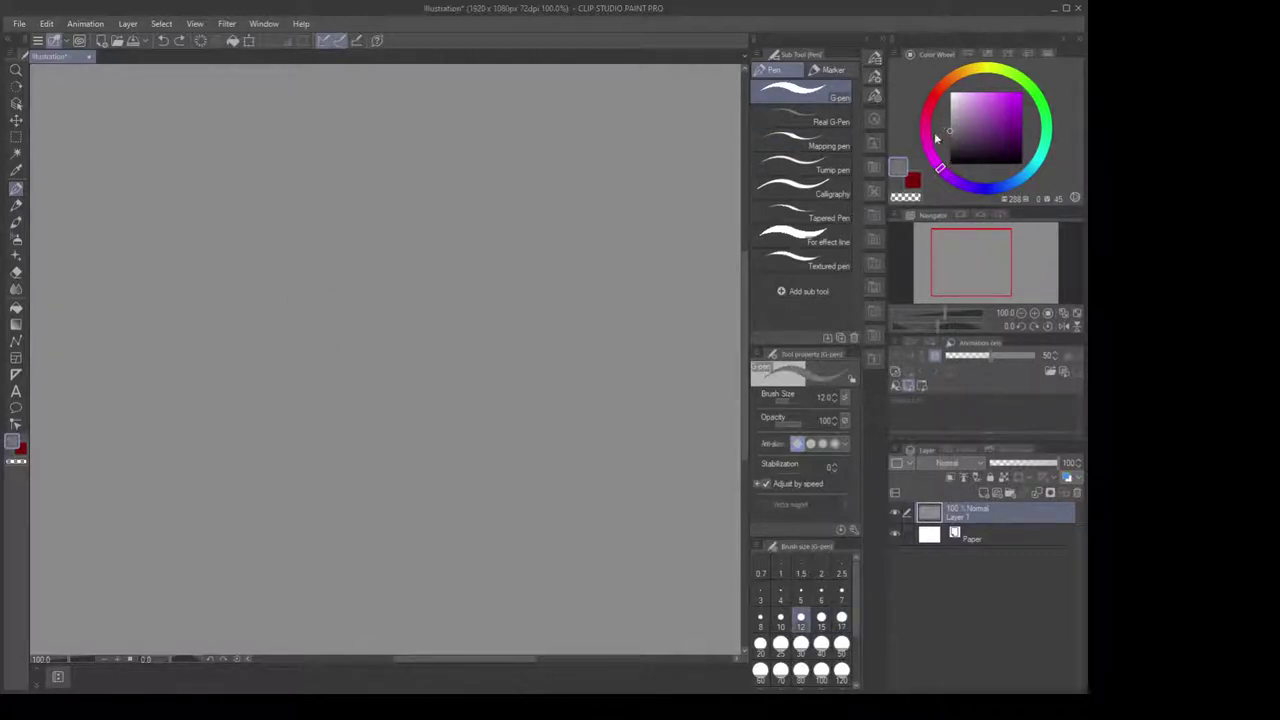
click(984, 493)
drag(400, 250, 478, 394)
key(ctrl+z)
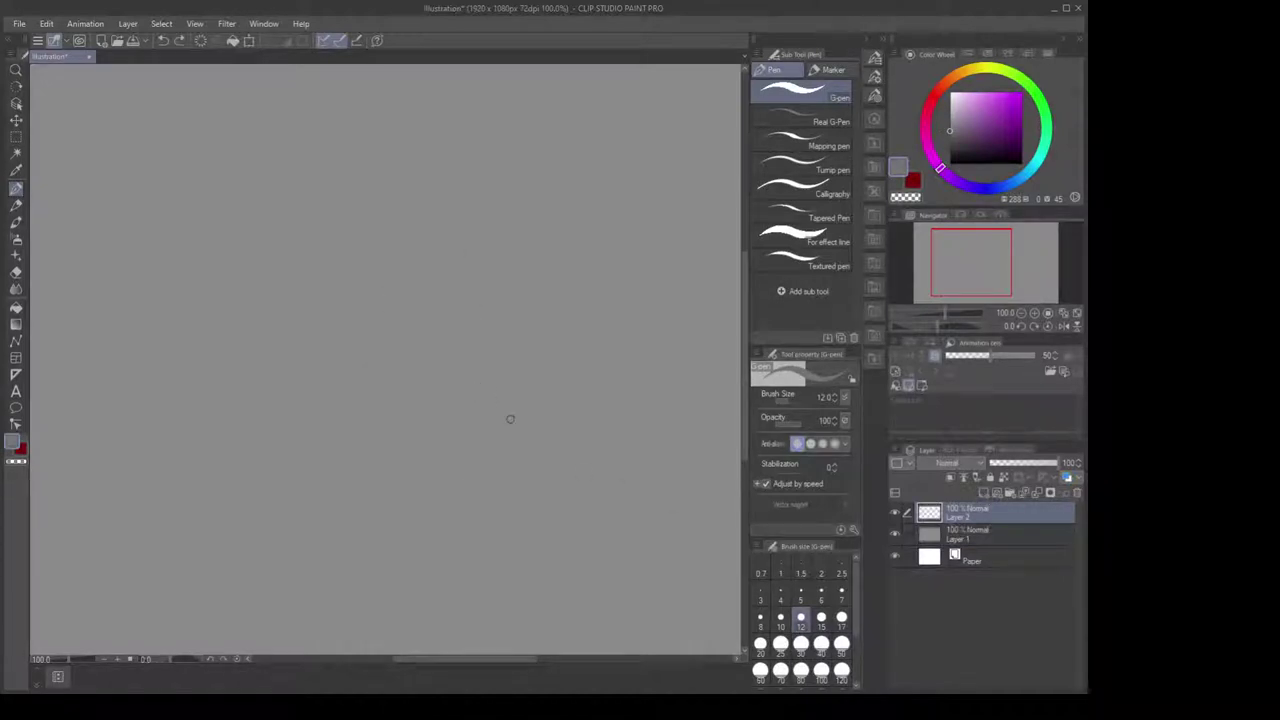
mouse_move(289, 438)
mouse_down()
mouse_move(310, 420)
mouse_move(375, 413)
mouse_up()
key(ctrl+z)
Sketch a large circle for the character's head and set the G-pen's brush size to 7
mouse_move(340, 205)
mouse_down()
mouse_move(286, 365)
mouse_move(340, 197)
mouse_move(320, 370)
mouse_move(357, 505)
mouse_up()
key(bracketleft)
key(bracketleft)
key(bracketright)
key(bracketright)
key(bracketright)
key(bracketright)
key(bracketright)
key(bracketright)
Sketch a narrow torso below the head, with thin arms curving outward on both sides and a rounded end on the left arm
mouse_move(367, 360)
mouse_down()
mouse_move(386, 483)
mouse_move(351, 476)
mouse_up()
mouse_move(388, 380)
mouse_down()
mouse_move(386, 342)
mouse_move(365, 381)
mouse_move(317, 412)
mouse_move(345, 470)
mouse_move(297, 458)
mouse_up()
drag(389, 385, 380, 452)
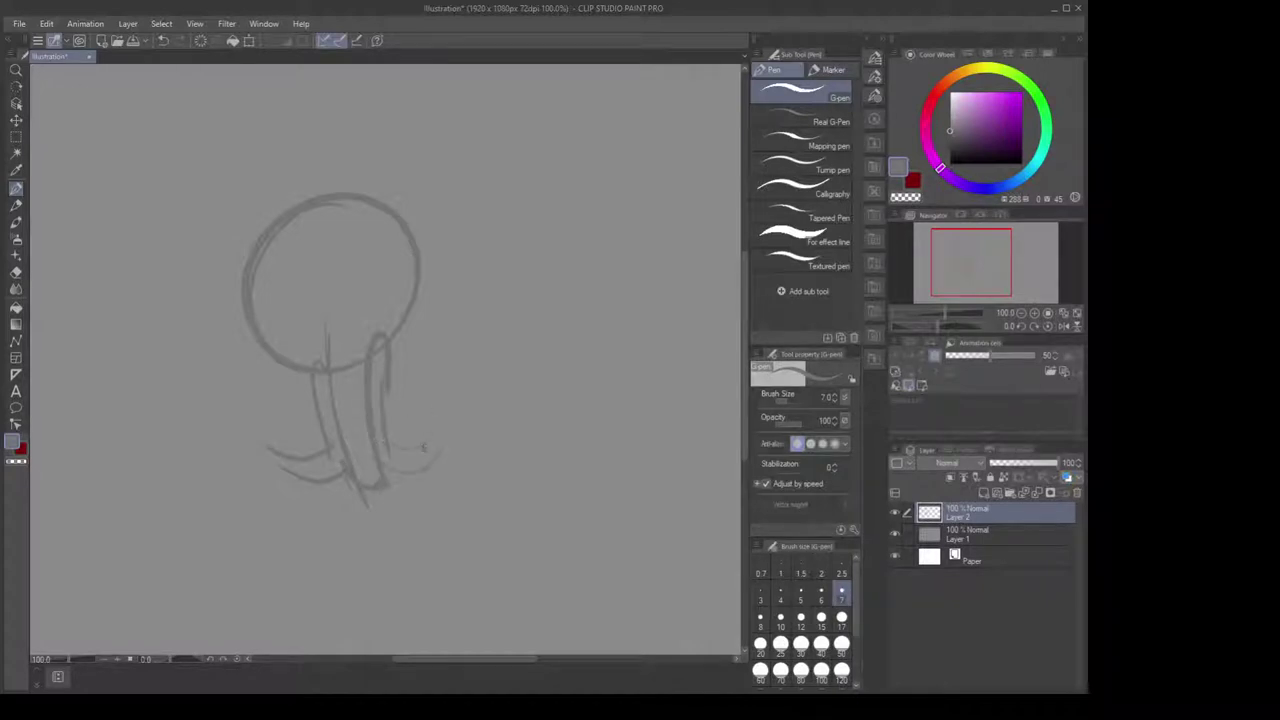
drag(250, 418, 270, 466)
Sketch the hand with raised, rounded fingers at the end of the arm on the drawing's right side
mouse_move(430, 438)
mouse_down()
mouse_move(468, 430)
mouse_move(427, 440)
mouse_up()
mouse_move(440, 386)
mouse_down()
mouse_move(496, 408)
mouse_move(480, 439)
mouse_move(494, 424)
mouse_move(492, 448)
mouse_move(461, 446)
mouse_move(462, 418)
mouse_move(476, 424)
mouse_move(489, 456)
mouse_up()
drag(433, 389, 424, 415)
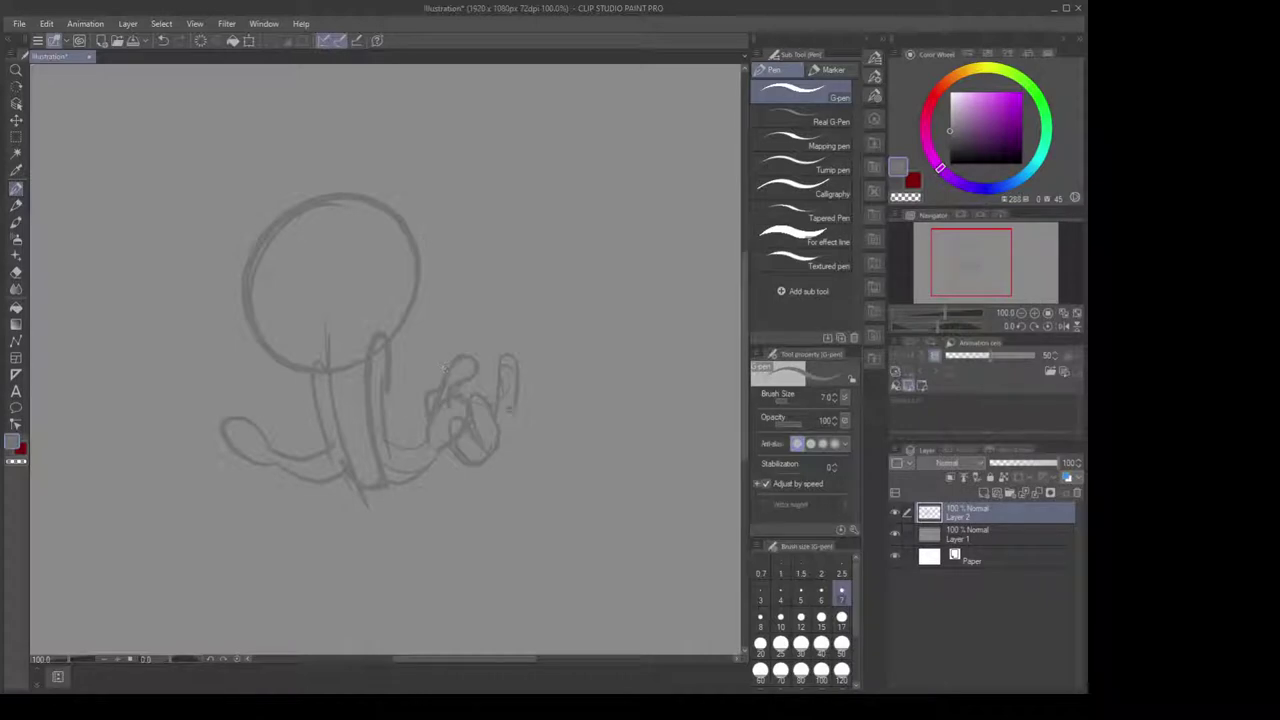
drag(510, 418, 437, 459)
Sketch the raised fingers and palm of the hand on the drawing's left side, redrawing the outer finger
drag(265, 407, 255, 428)
drag(234, 376, 246, 400)
drag(203, 444, 210, 474)
mouse_move(256, 464)
mouse_down()
mouse_move(221, 478)
mouse_move(205, 464)
mouse_move(228, 460)
mouse_move(220, 446)
mouse_move(221, 471)
mouse_up()
drag(230, 476, 249, 484)
key(ctrl+z)
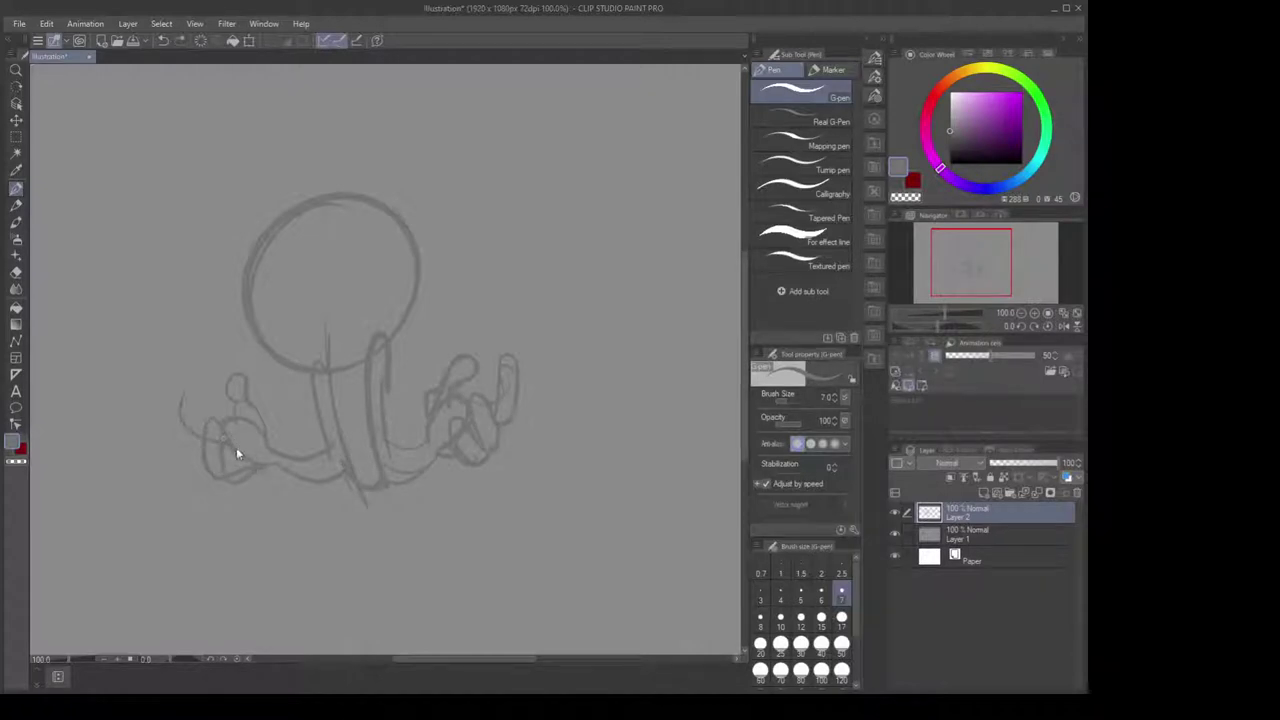
drag(234, 445, 254, 448)
drag(196, 399, 212, 428)
key(ctrl+z)
key(ctrl+z)
drag(208, 385, 206, 427)
Sketch two upper legs spreading down from the torso, with angled knees and the first line of the right lower leg
mouse_move(338, 488)
mouse_down()
mouse_move(315, 556)
mouse_move(331, 564)
mouse_up()
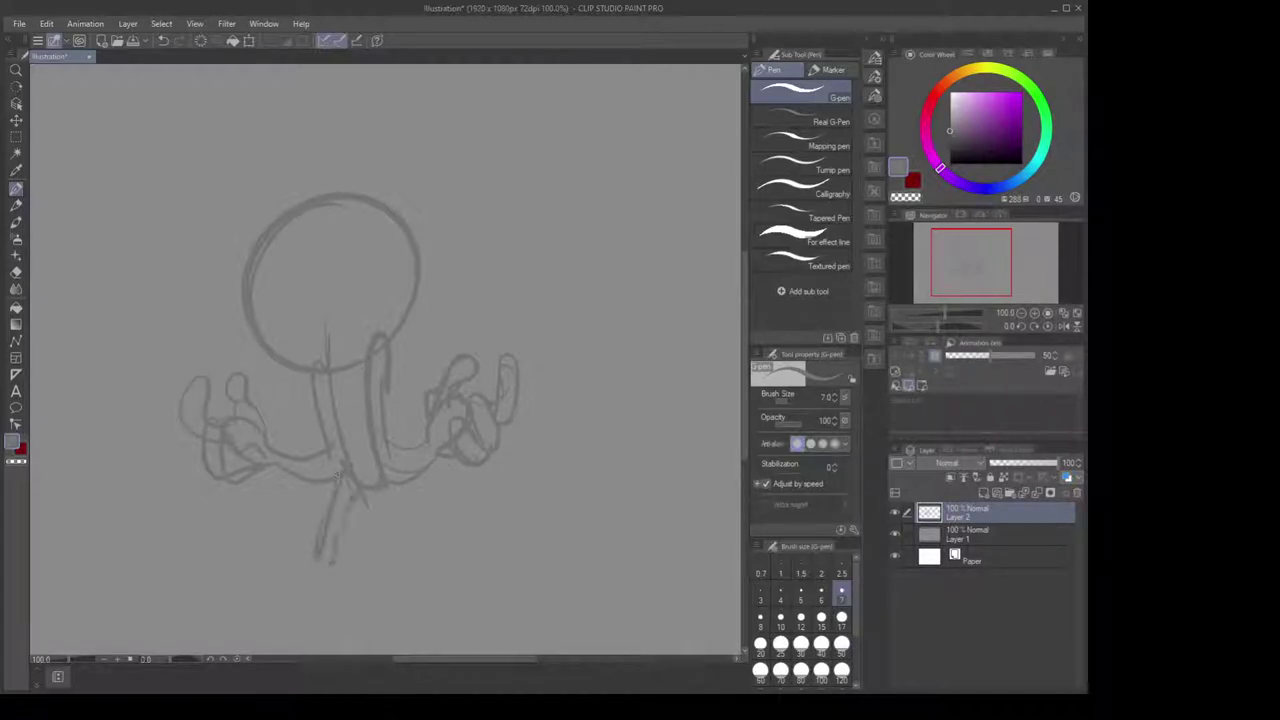
mouse_move(393, 480)
mouse_down()
mouse_move(442, 533)
mouse_move(433, 556)
mouse_up()
drag(433, 556, 453, 549)
drag(344, 553, 361, 543)
mouse_move(340, 538)
mouse_down()
mouse_move(351, 535)
mouse_move(340, 548)
mouse_up()
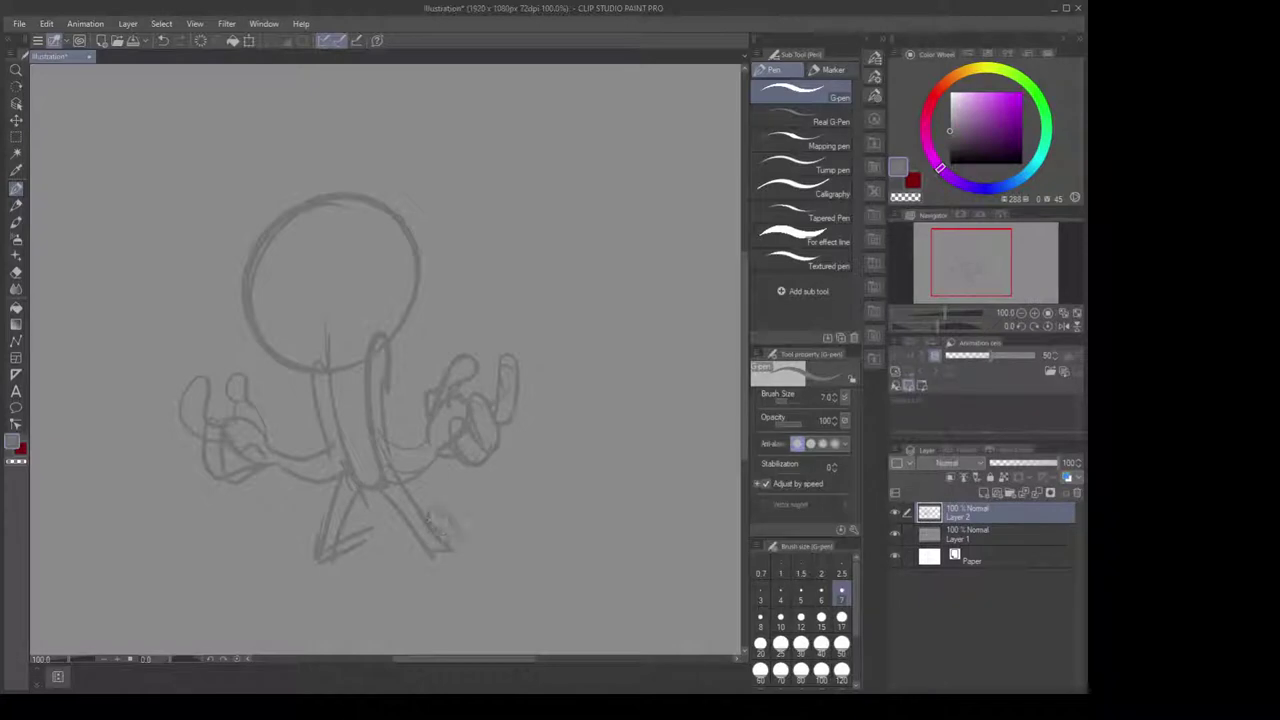
drag(450, 530, 466, 592)
drag(378, 532, 349, 575)
mouse_move(344, 578)
mouse_down()
mouse_move(373, 596)
mouse_move(375, 584)
mouse_up()
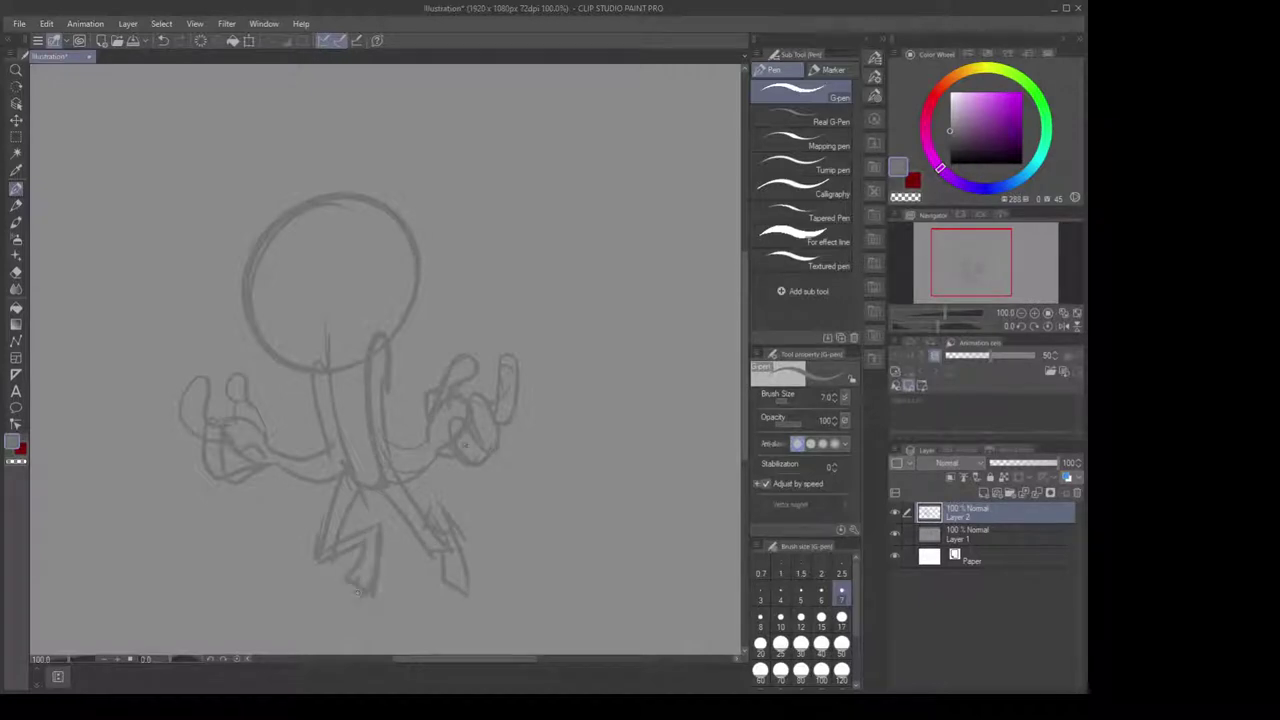
key(ctrl+z)
key(ctrl+z)
key(ctrl+z)
key(ctrl+z)
key(ctrl+z)
key(ctrl+z)
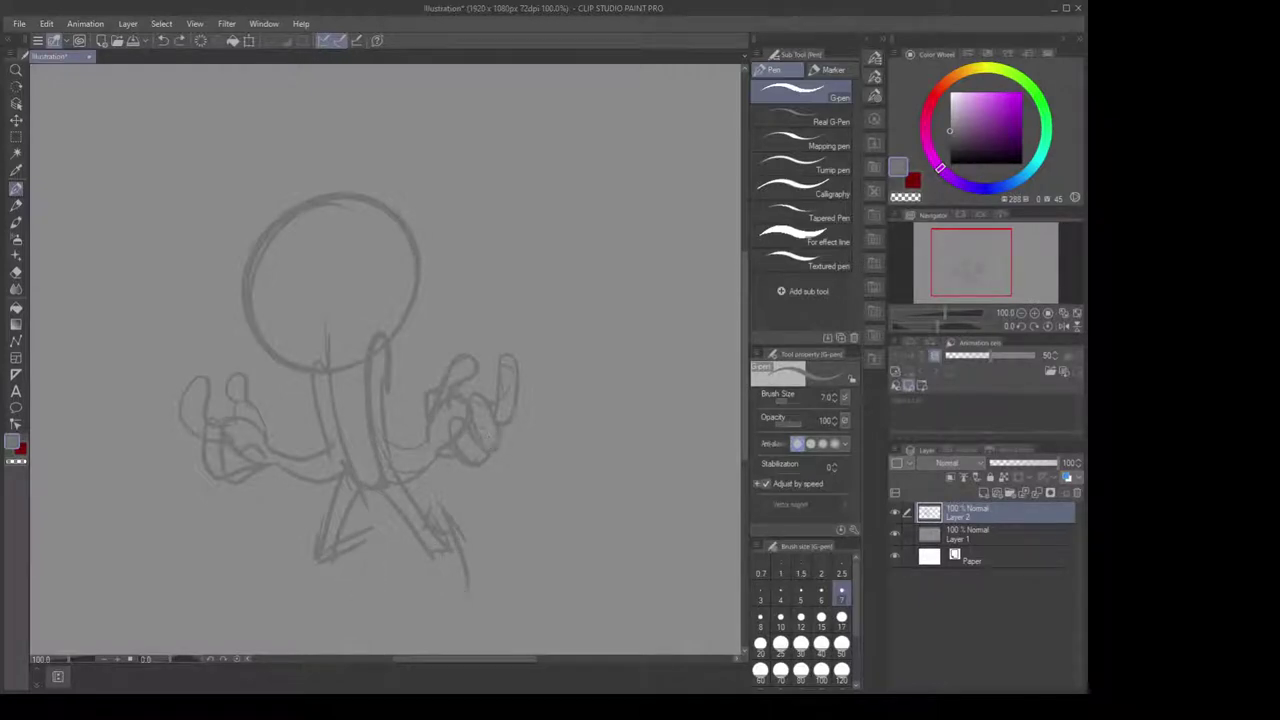
key(m)
mouse_move(500, 270)
mouse_down()
mouse_move(154, 331)
mouse_move(368, 552)
mouse_up()
key(ctrl+d)
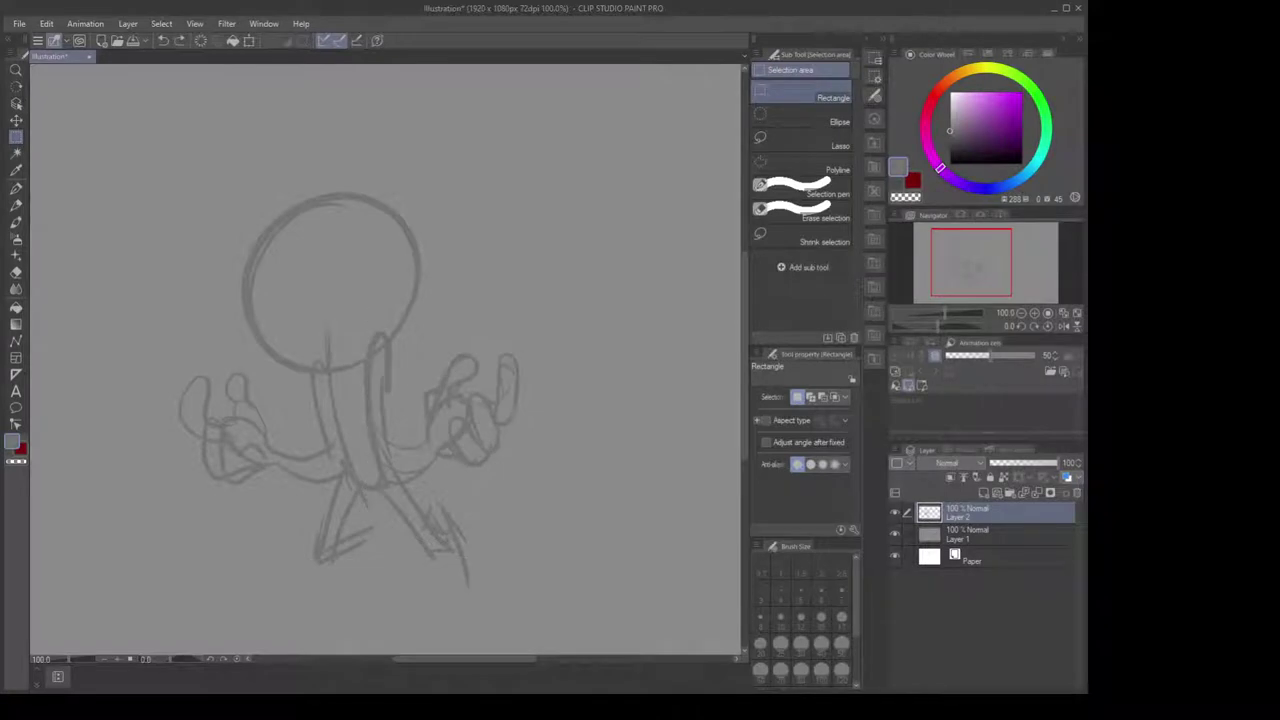
click(800, 143)
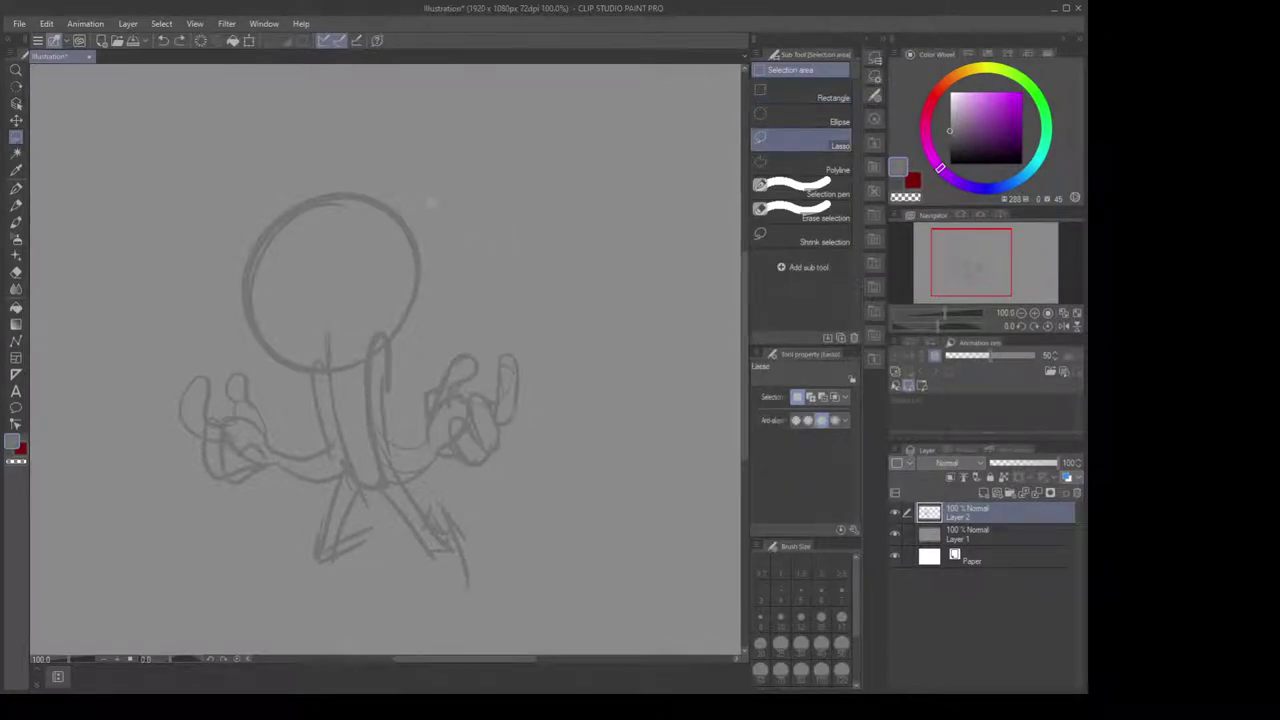
mouse_move(419, 181)
mouse_down()
mouse_move(139, 458)
mouse_move(293, 614)
mouse_move(507, 612)
mouse_move(530, 585)
mouse_up()
key(ctrl+d)
Sketch the two lower legs with the G-pen, running down from the knees to tapered ends
key(p)
mouse_move(543, 358)
mouse_down()
mouse_move(563, 444)
mouse_move(580, 380)
mouse_up()
key(ctrl+z)
mouse_move(376, 527)
mouse_down()
mouse_move(360, 598)
mouse_move(368, 562)
mouse_up()
drag(440, 516, 466, 586)
drag(458, 538, 472, 588)
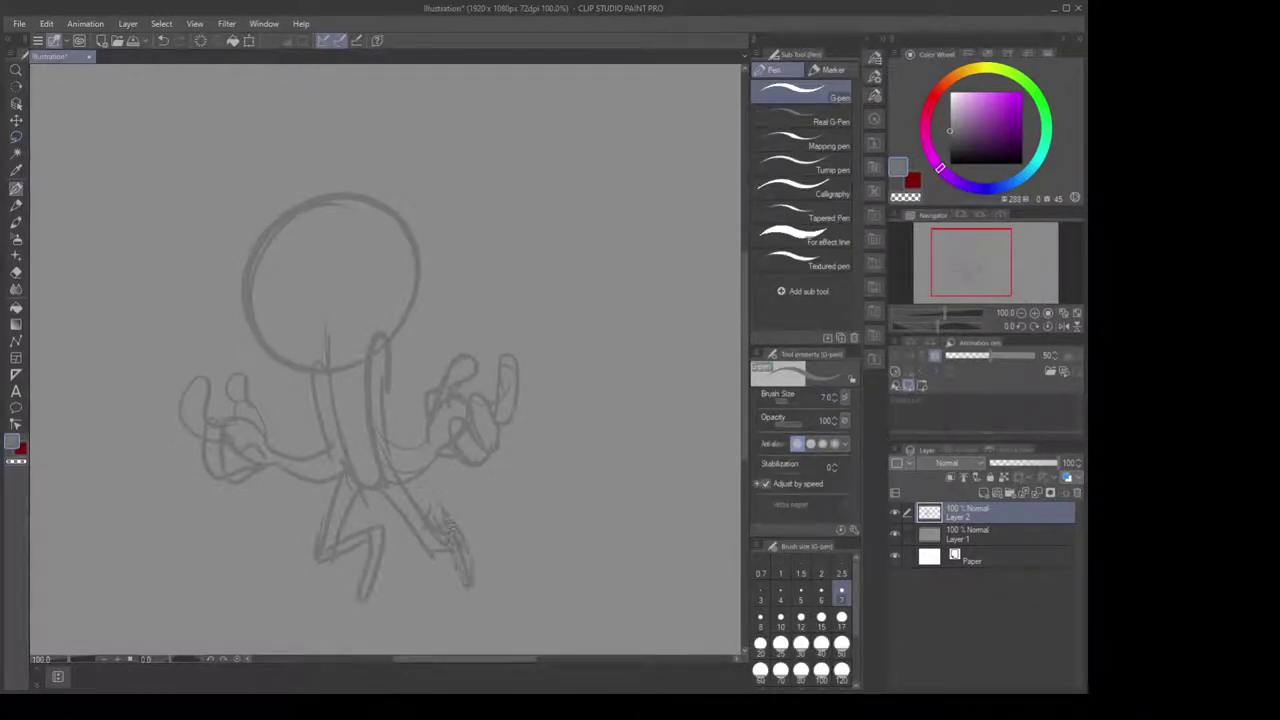
Sketch two large oval eyes that meet in the middle of the head, each with a small filled pupil near its upper edge
drag(473, 307, 523, 334)
scroll(515, 303, up, 1)
drag(415, 368, 428, 354)
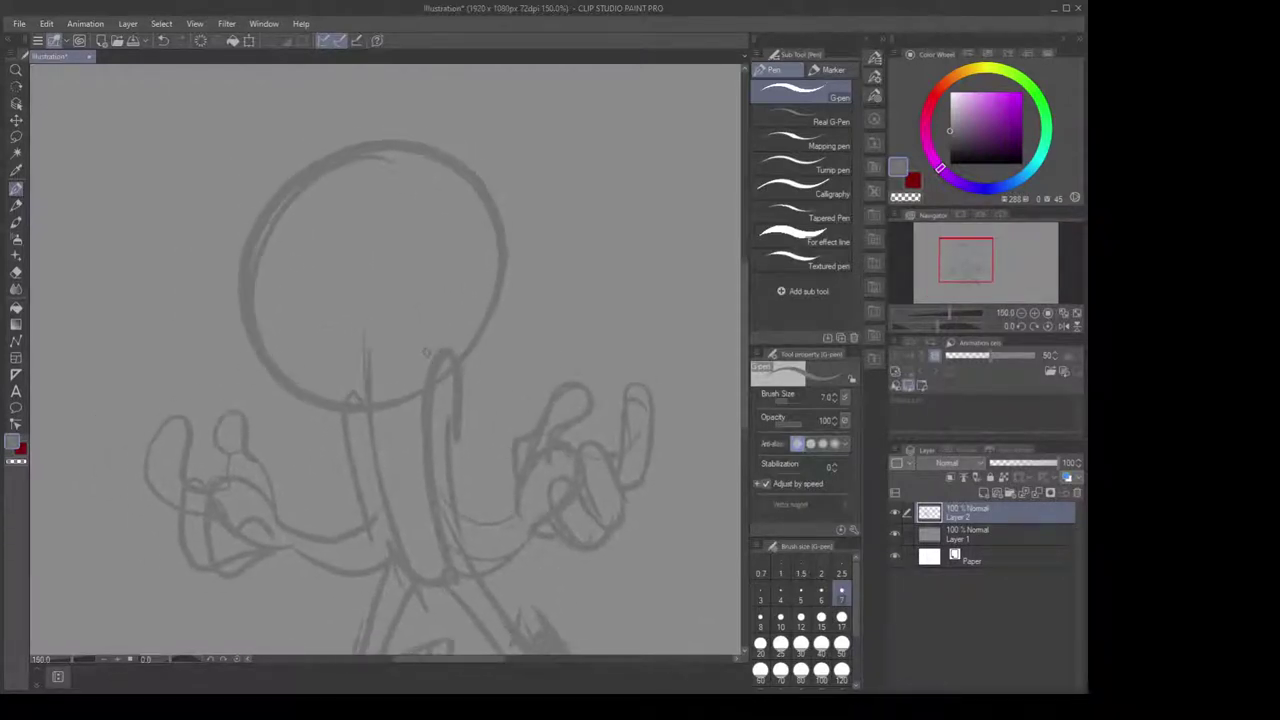
mouse_move(272, 214)
mouse_down()
mouse_move(296, 329)
mouse_move(349, 196)
mouse_move(260, 246)
mouse_up()
mouse_move(418, 176)
mouse_down()
mouse_move(446, 327)
mouse_move(424, 183)
mouse_move(372, 248)
mouse_move(410, 174)
mouse_up()
key(ctrl+z)
drag(304, 210, 307, 221)
drag(394, 212, 389, 227)
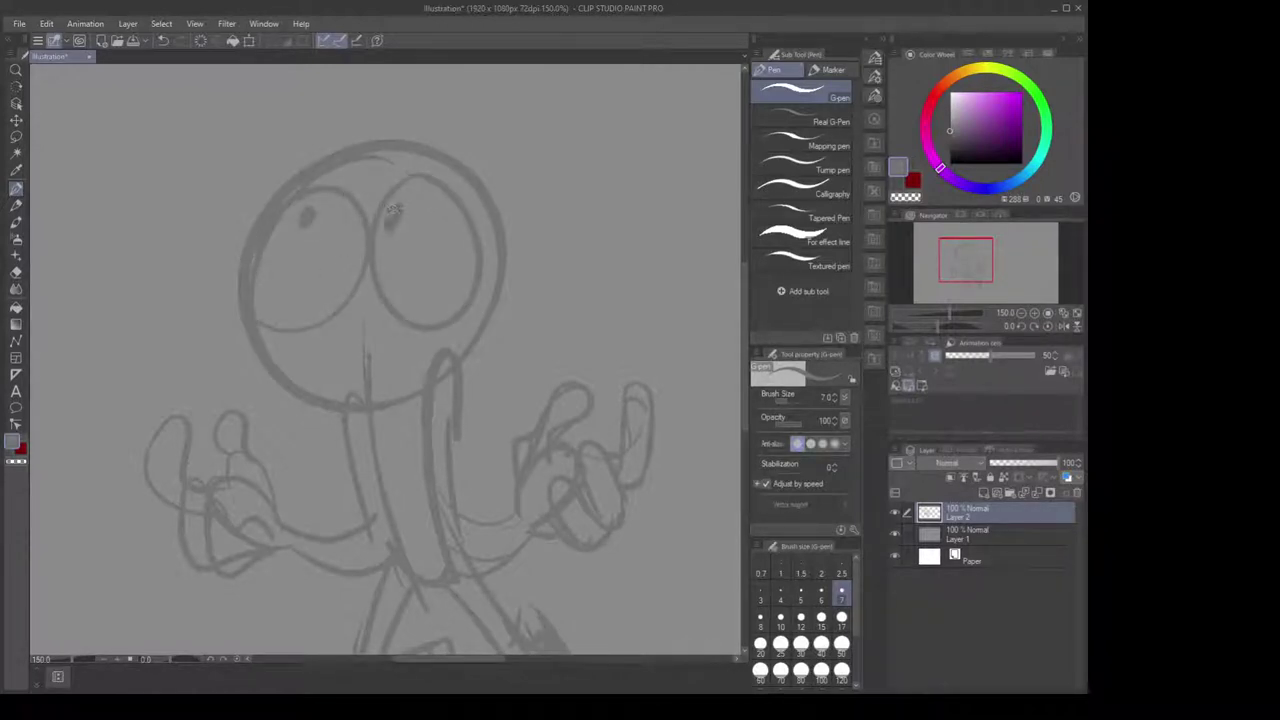
Sketch slanted eyebrows above both eyes, with their outer ends extending past the head outline
drag(290, 160, 306, 170)
drag(324, 176, 418, 154)
drag(424, 146, 442, 128)
Sketch an angular nose overlapping the inner edge of the left eye, redrawing it once, and erase the stray stroke beside it
mouse_move(355, 284)
mouse_down()
mouse_move(316, 338)
mouse_move(336, 346)
mouse_up()
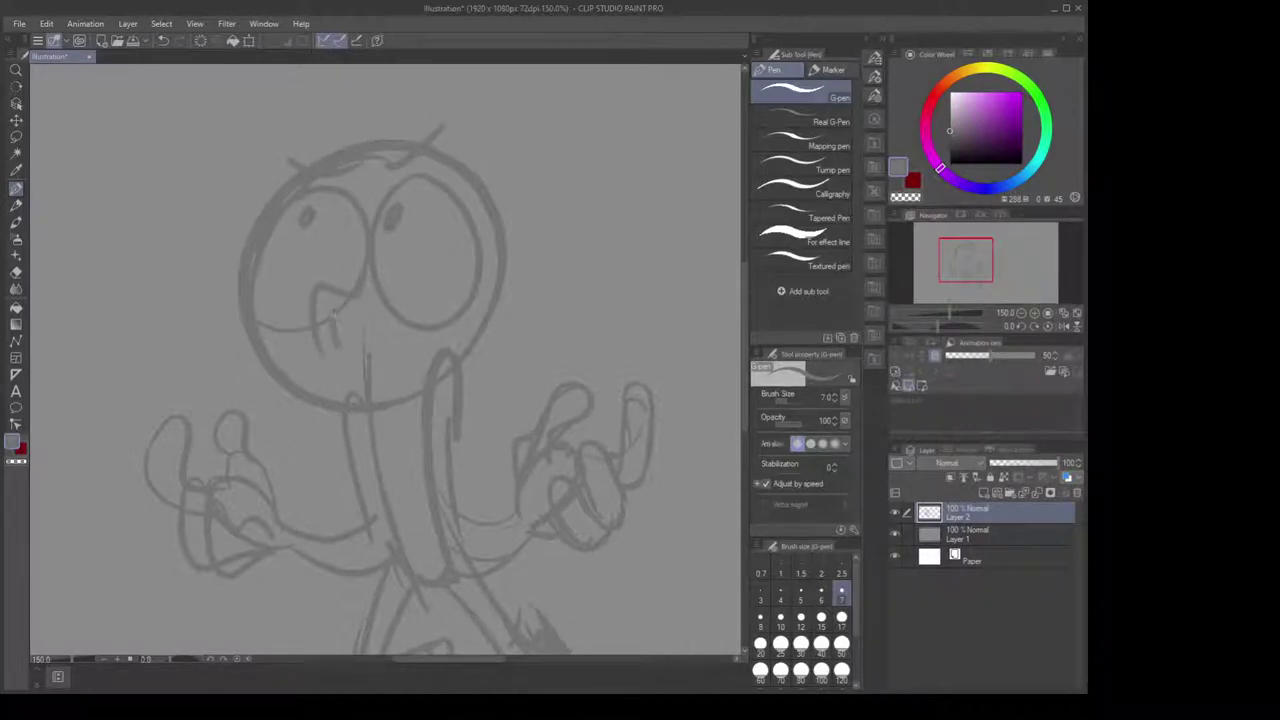
key(ctrl+z)
key(ctrl+z)
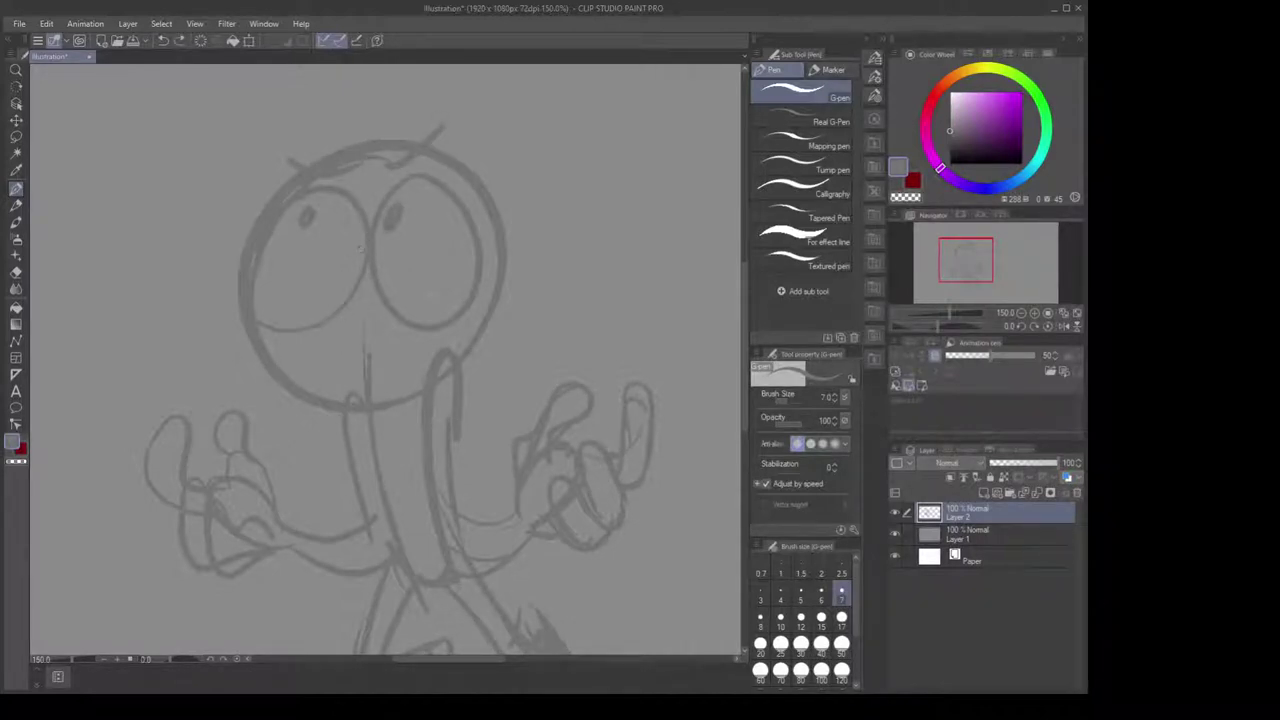
drag(358, 277, 322, 336)
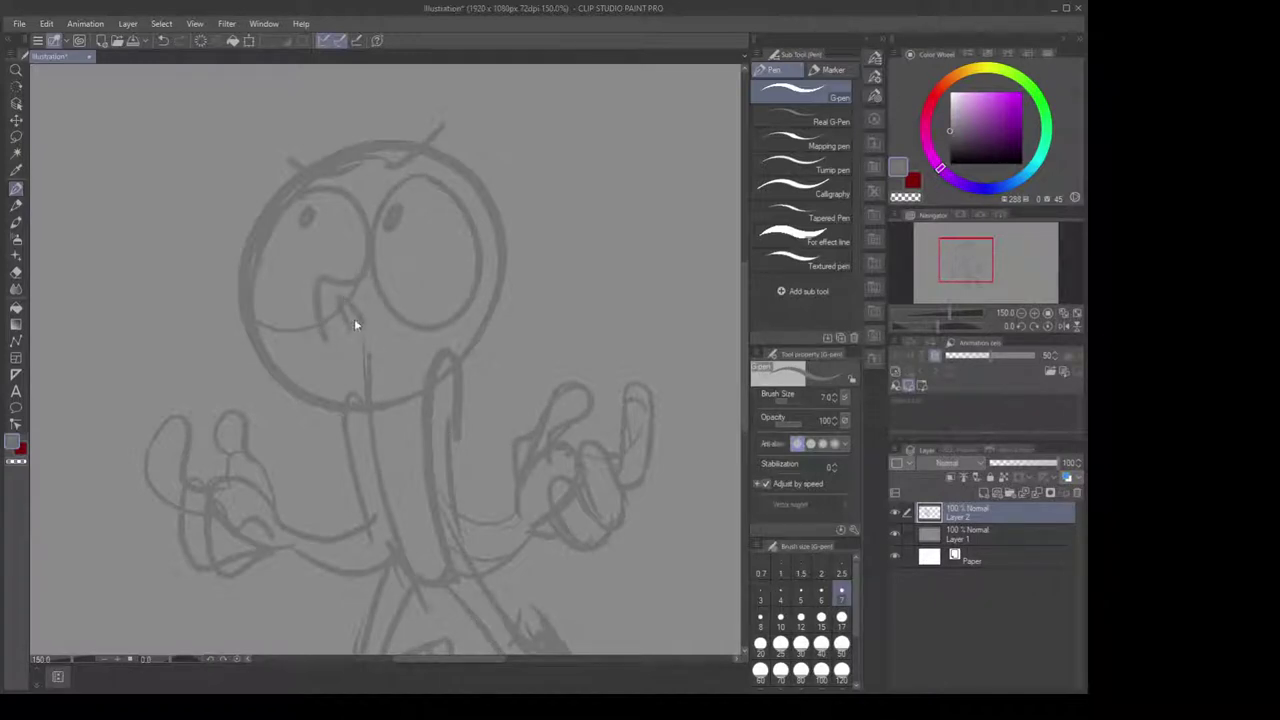
key(e)
mouse_move(466, 292)
mouse_down()
mouse_move(451, 223)
mouse_move(481, 291)
mouse_up()
scroll(452, 231, down, 1)
scroll(481, 291, up, 2)
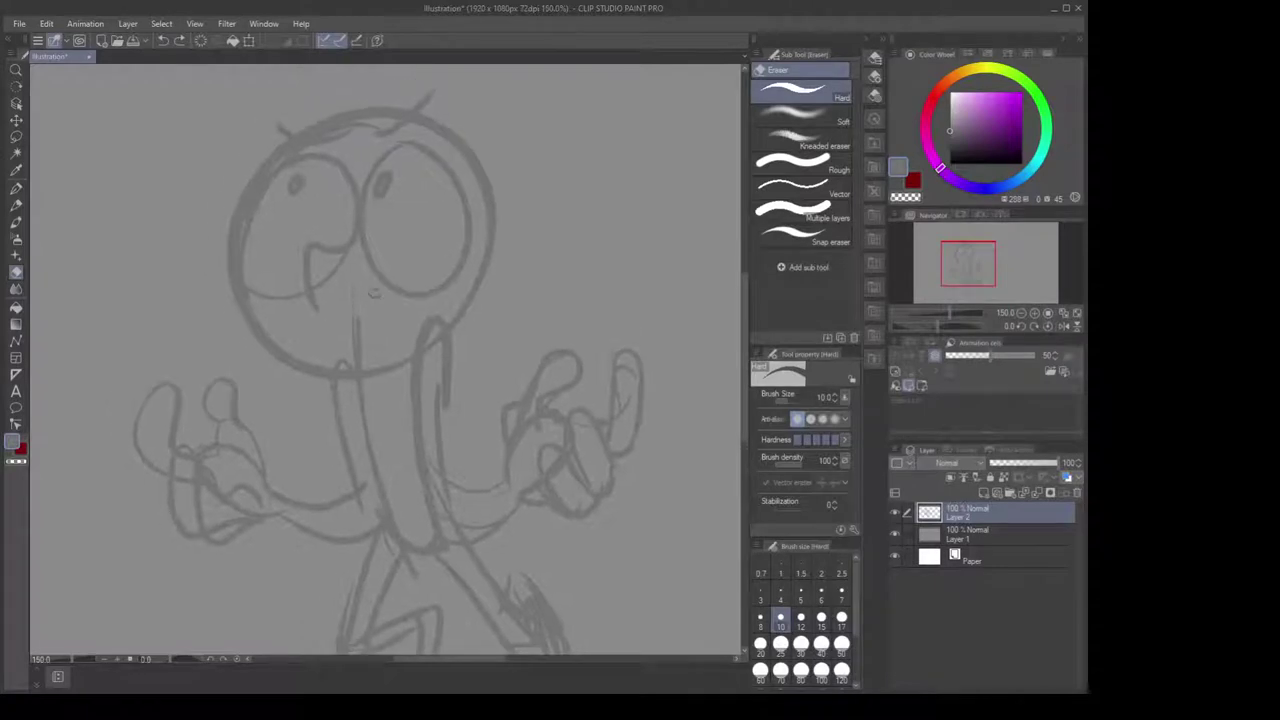
Sketch a nostril and crease lines under the eyes, and add bulging jowls on both sides of the lower head
key(p)
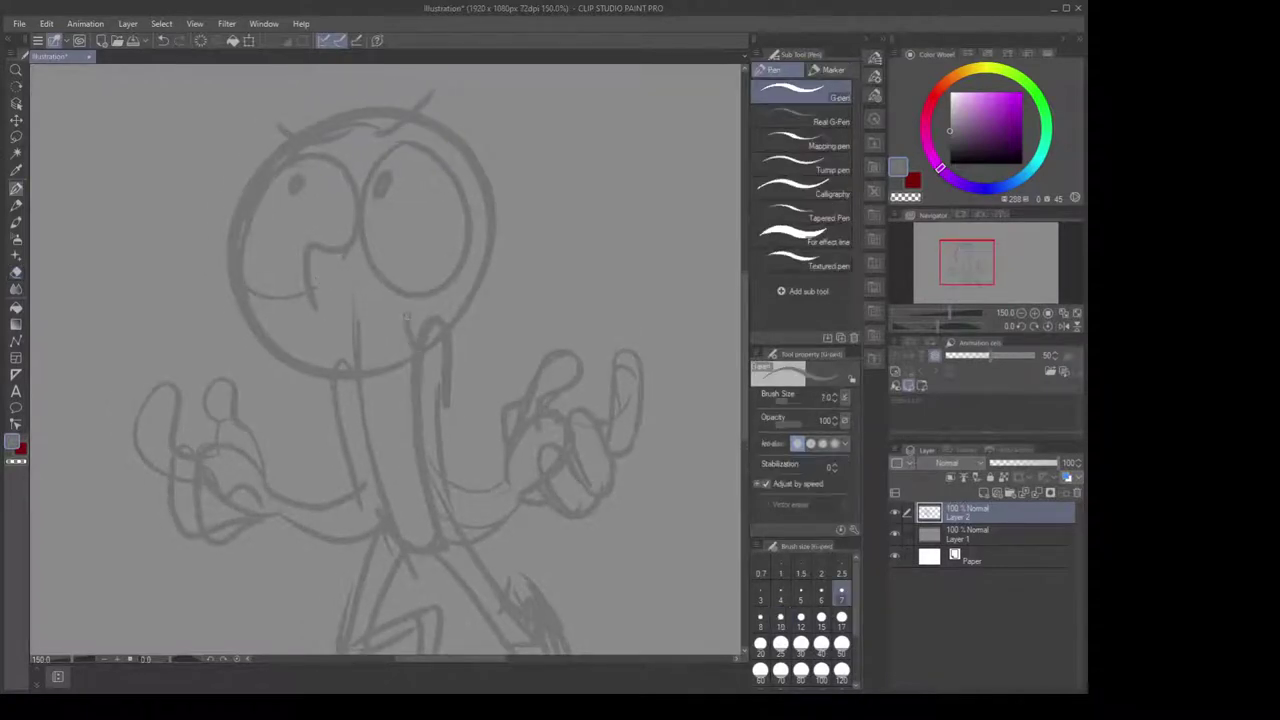
drag(338, 295, 334, 273)
key(ctrl+z)
mouse_move(248, 334)
mouse_down()
mouse_move(257, 377)
mouse_move(288, 376)
mouse_up()
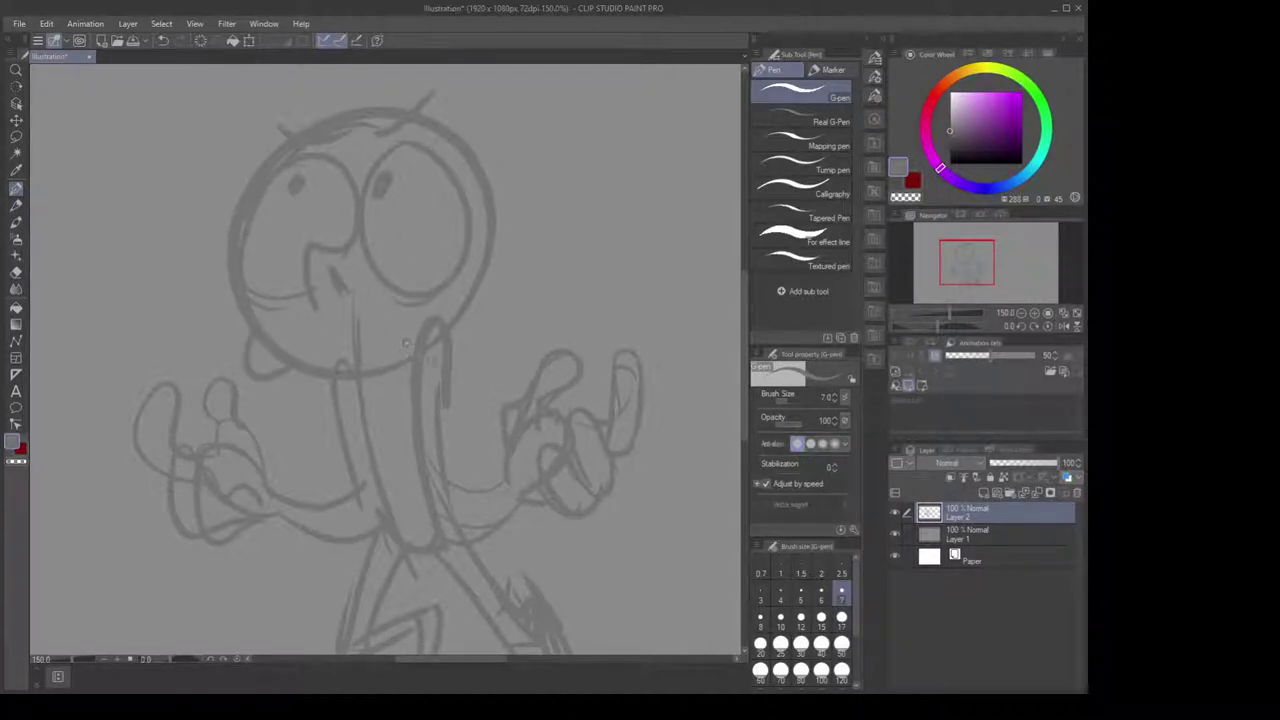
Erase the old head outline inside the jowls and the torso lines that overlap the lower face
key(e)
drag(265, 350, 292, 362)
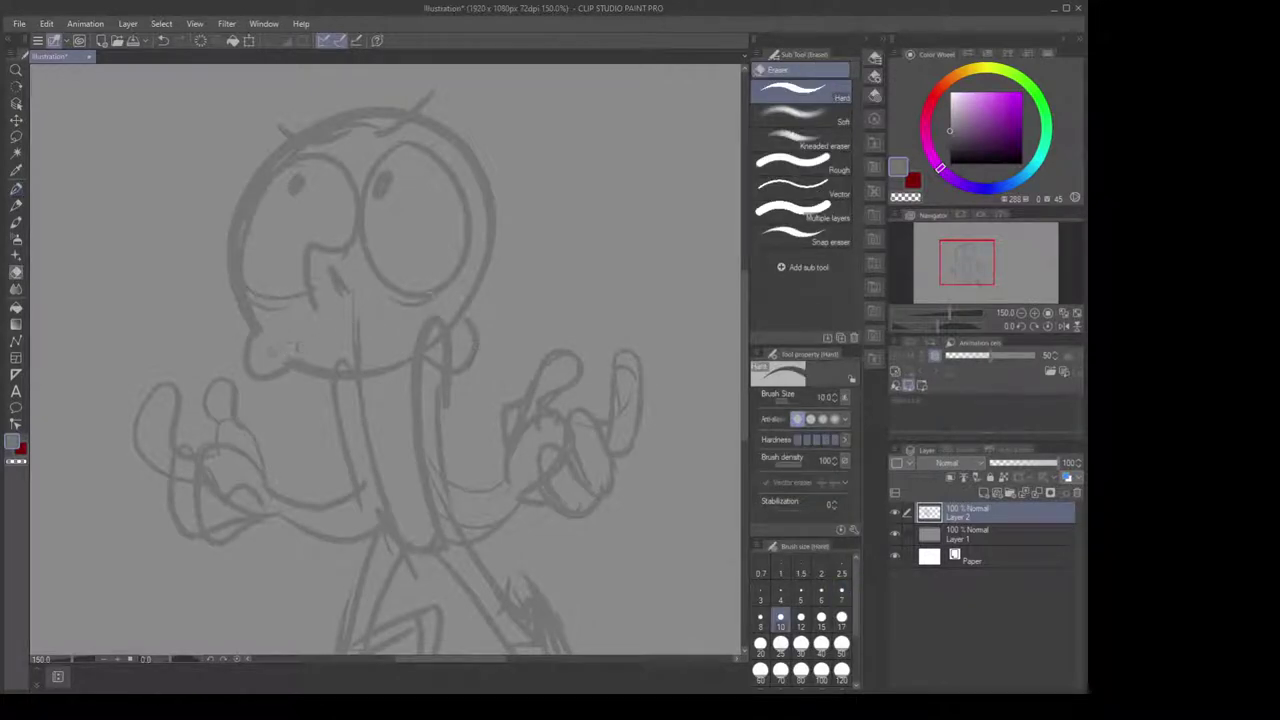
mouse_move(418, 342)
mouse_down()
mouse_move(446, 326)
mouse_move(436, 322)
mouse_move(447, 348)
mouse_up()
drag(354, 298, 346, 360)
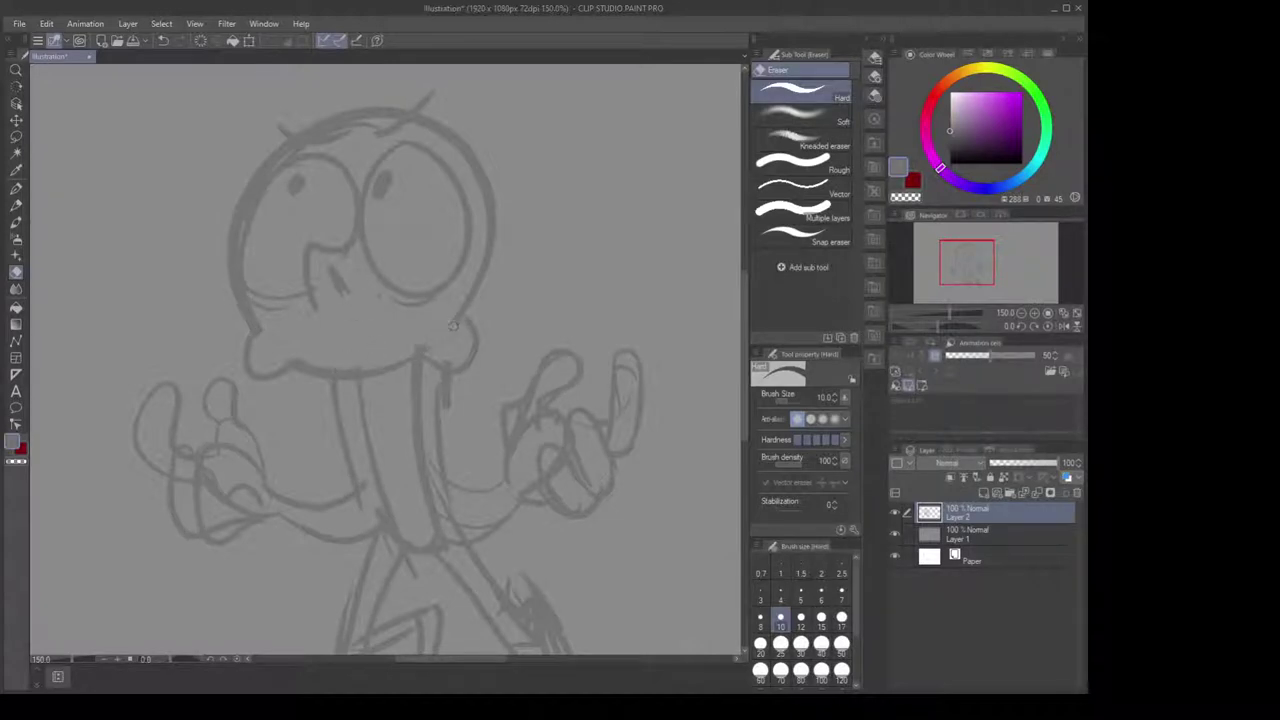
Sketch a wide, downturned mouth with thick lips and a wavy parting line between the jowls
key(p)
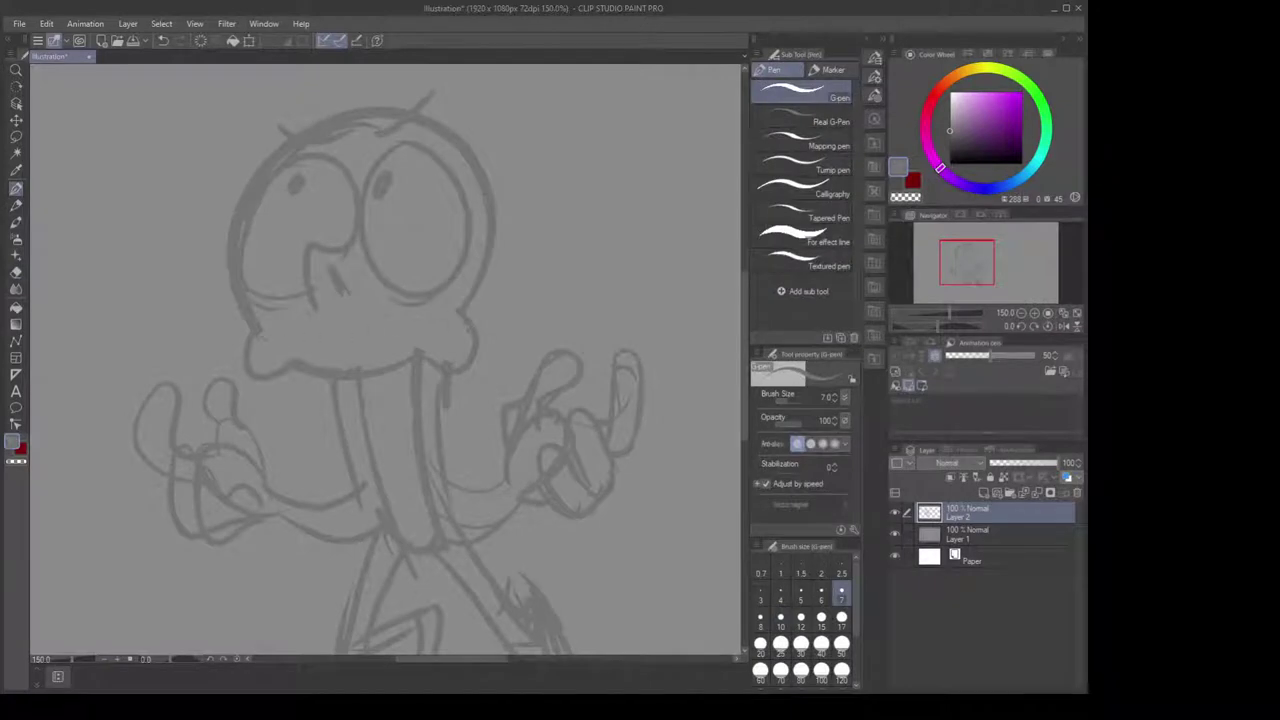
mouse_move(258, 338)
mouse_down()
mouse_move(264, 356)
mouse_move(384, 336)
mouse_move(454, 356)
mouse_move(434, 322)
mouse_move(322, 320)
mouse_move(258, 346)
mouse_move(284, 358)
mouse_move(390, 334)
mouse_move(454, 352)
mouse_move(440, 324)
mouse_move(366, 310)
mouse_move(262, 345)
mouse_move(410, 323)
mouse_move(371, 328)
mouse_up()
key(ctrl+z)
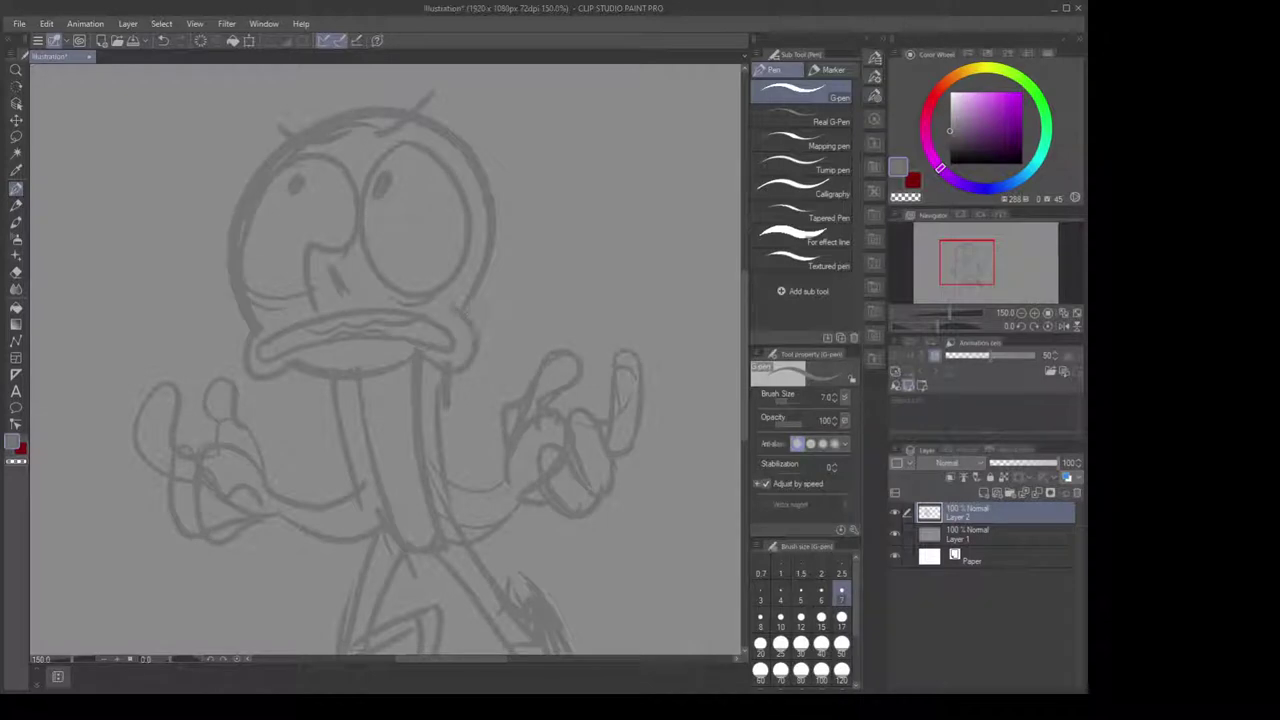
drag(483, 354, 463, 277)
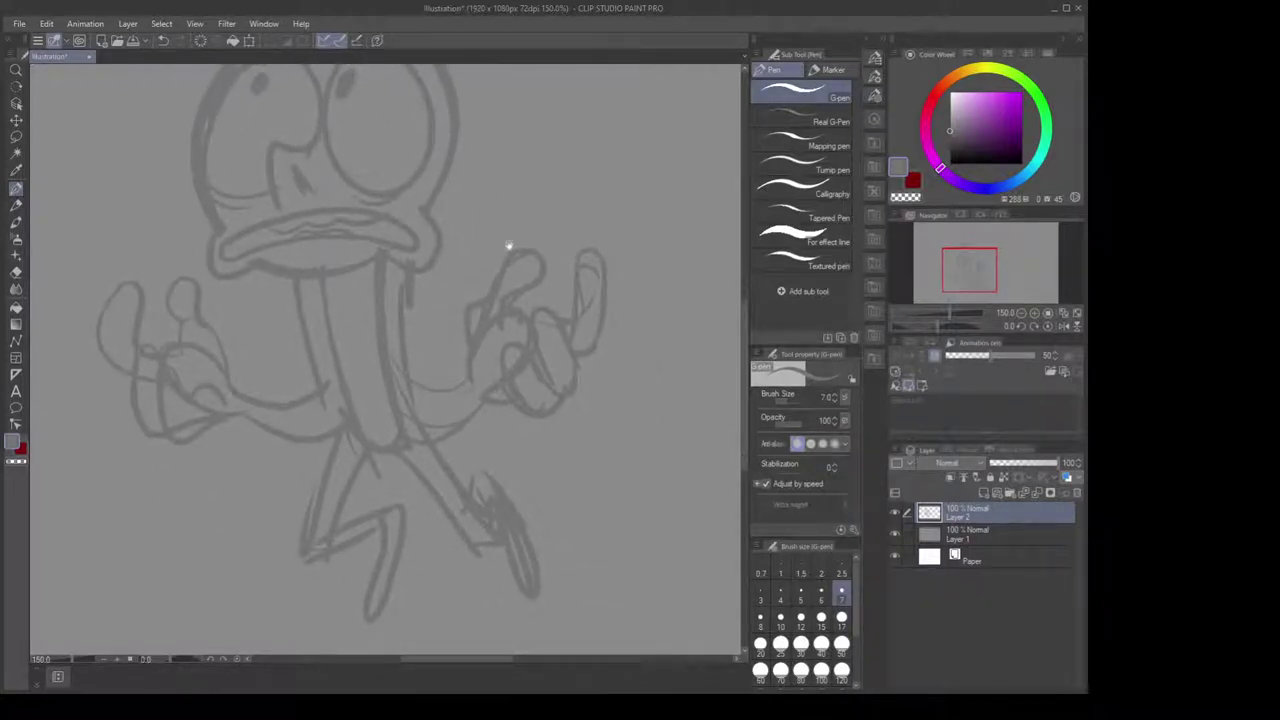
key(ctrl+minus)
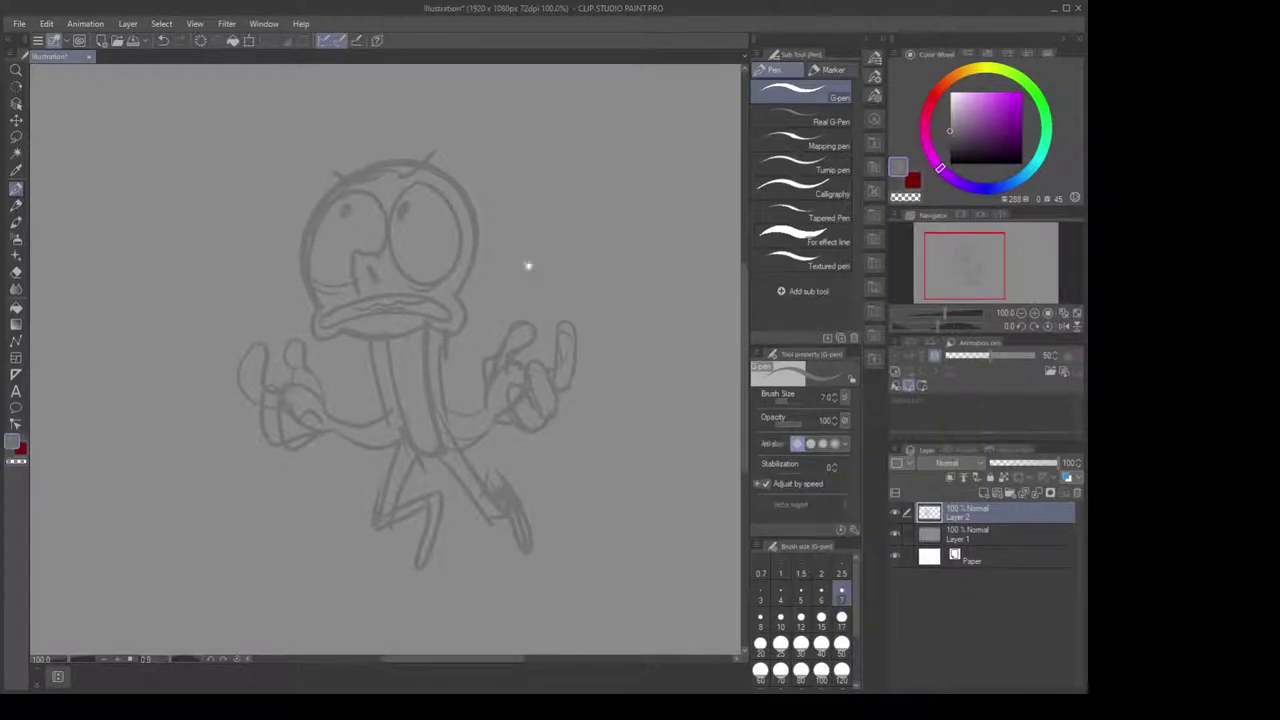
drag(511, 222, 491, 229)
drag(505, 282, 514, 306)
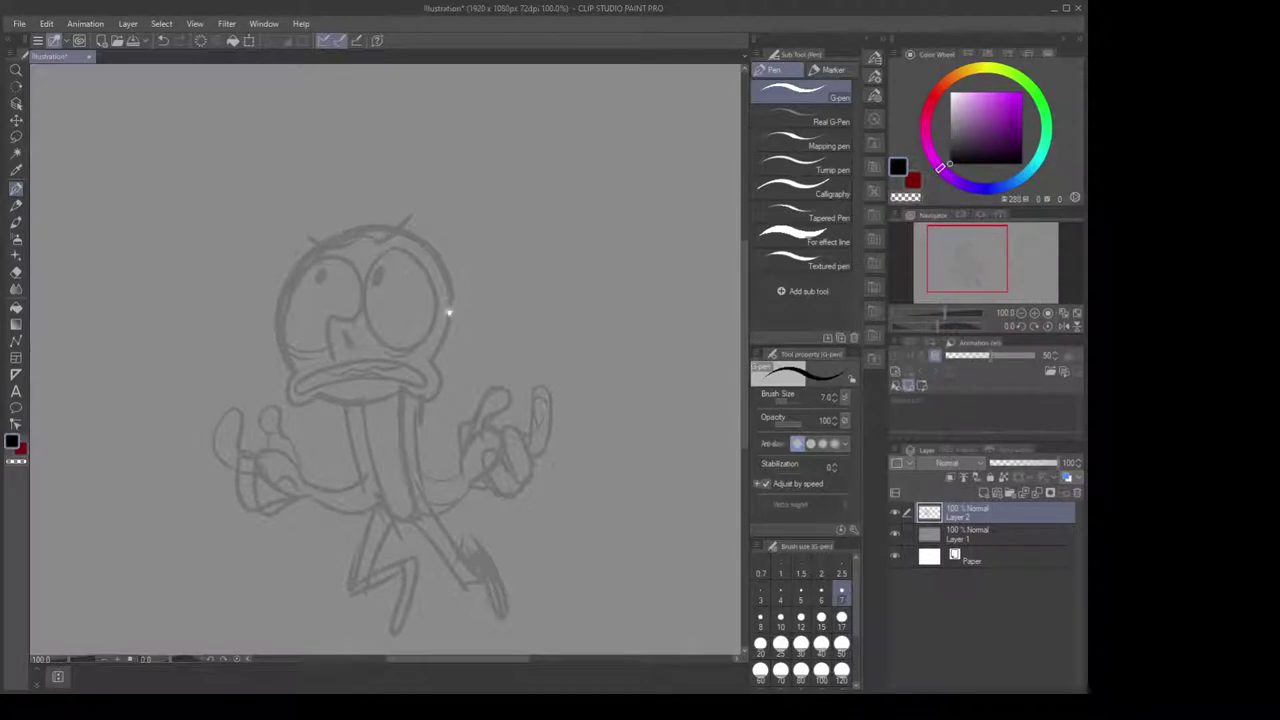
drag(449, 311, 463, 275)
drag(468, 324, 460, 294)
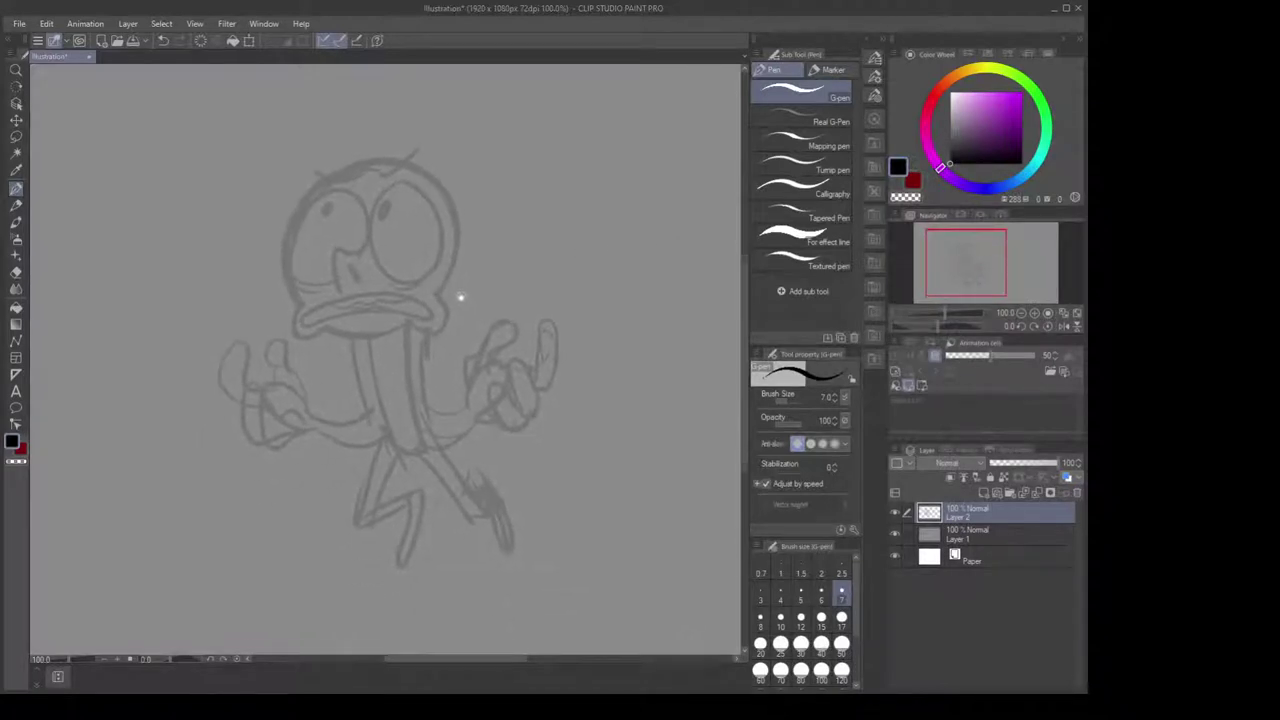
mouse_move(507, 251)
mouse_down()
mouse_move(471, 286)
mouse_move(445, 290)
mouse_up()
click(949, 144)
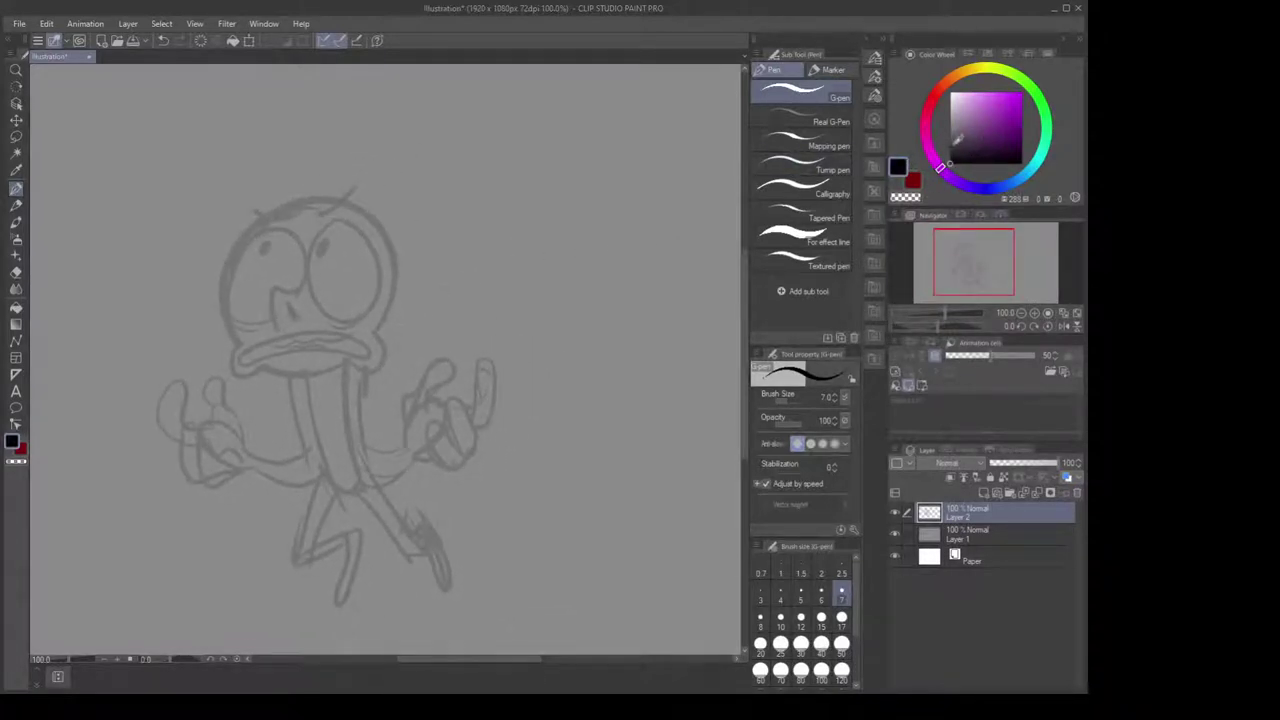
mouse_move(517, 502)
mouse_down()
mouse_move(507, 218)
mouse_move(571, 237)
mouse_up()
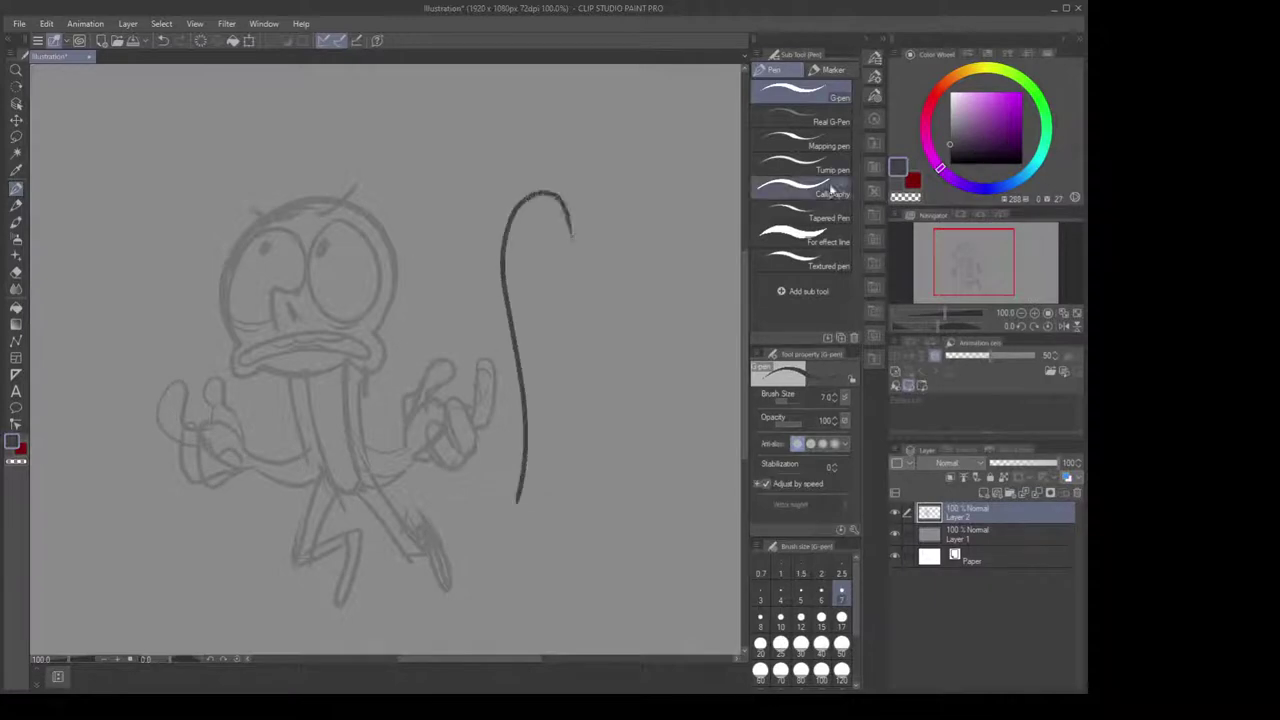
key(ctrl+z)
drag(960, 134, 945, 122)
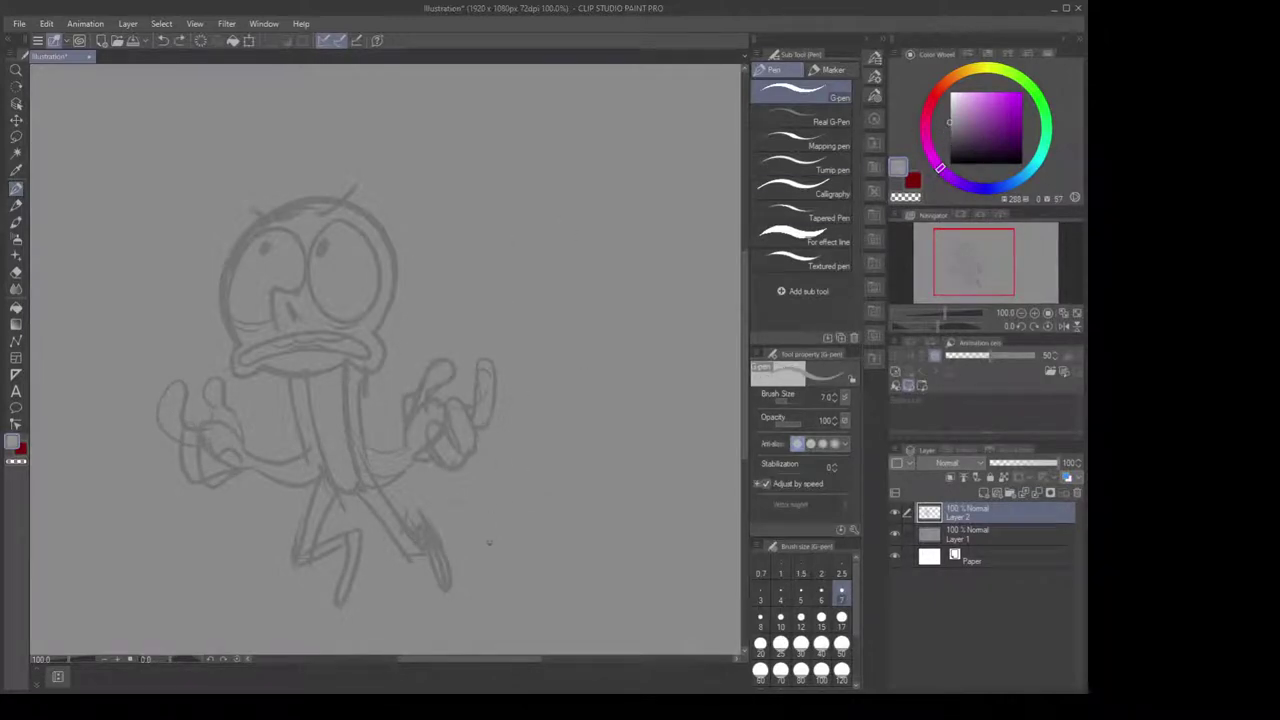
Draw three dark grey silhouettes beside the character: a rounded head with a drooping snout, a lopsided mushroom shape and a human head profile
click(949, 150)
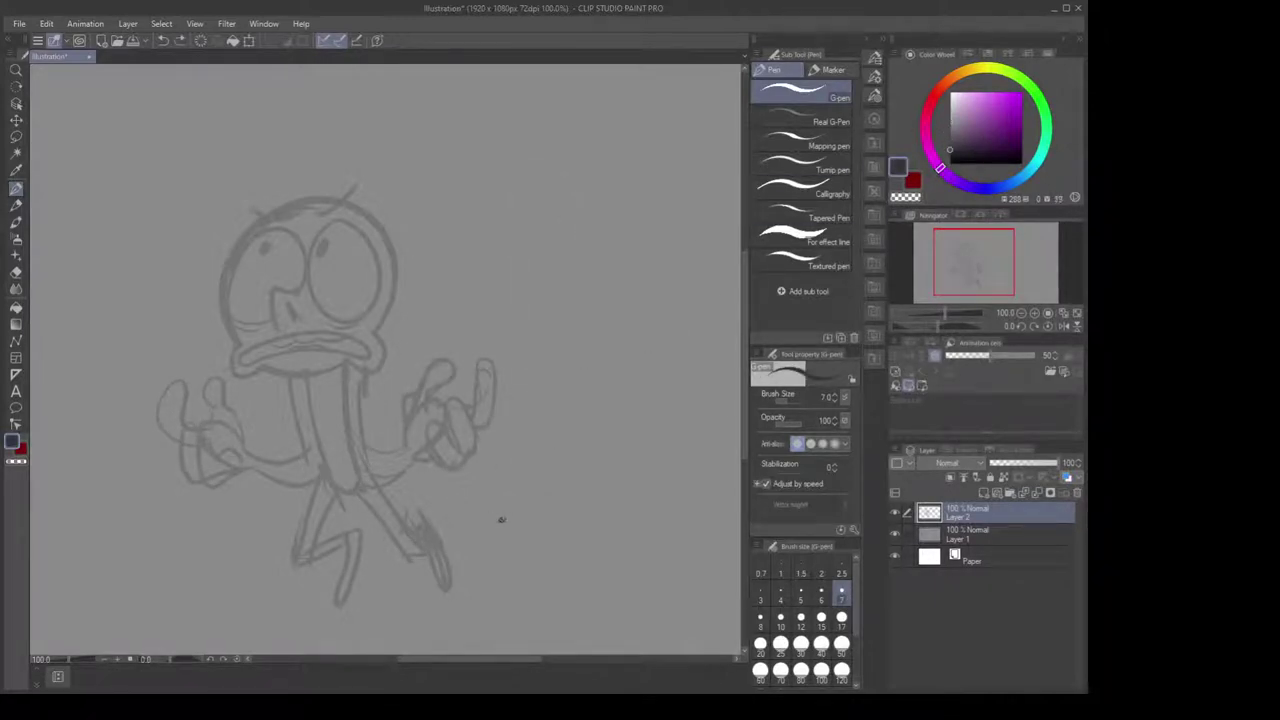
mouse_move(501, 519)
mouse_down()
mouse_move(535, 150)
mouse_move(594, 210)
mouse_move(632, 389)
mouse_move(560, 338)
mouse_move(558, 540)
mouse_up()
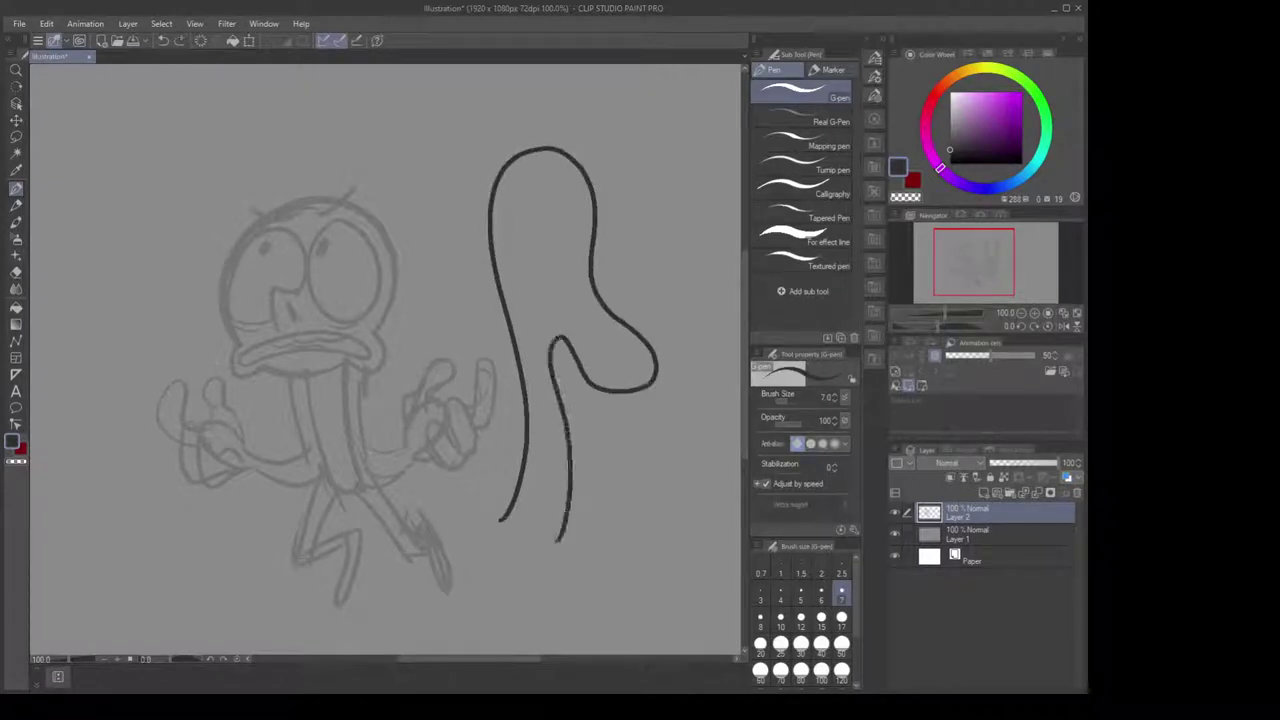
mouse_move(671, 266)
mouse_down()
mouse_move(623, 277)
mouse_move(429, 251)
mouse_move(406, 262)
mouse_up()
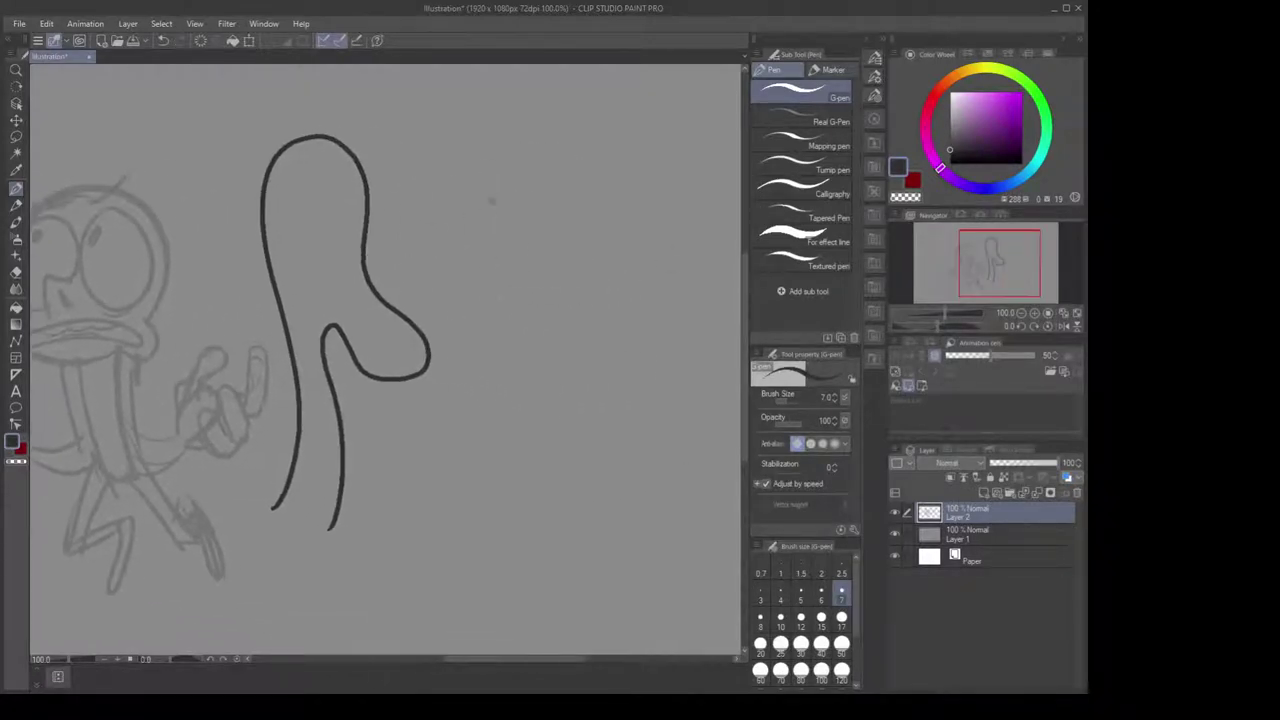
mouse_move(460, 160)
mouse_down()
mouse_move(431, 224)
mouse_move(492, 268)
mouse_move(481, 385)
mouse_move(492, 448)
mouse_move(539, 444)
mouse_move(556, 263)
mouse_move(644, 270)
mouse_move(670, 184)
mouse_move(642, 157)
mouse_move(576, 178)
mouse_move(514, 124)
mouse_move(452, 178)
mouse_up()
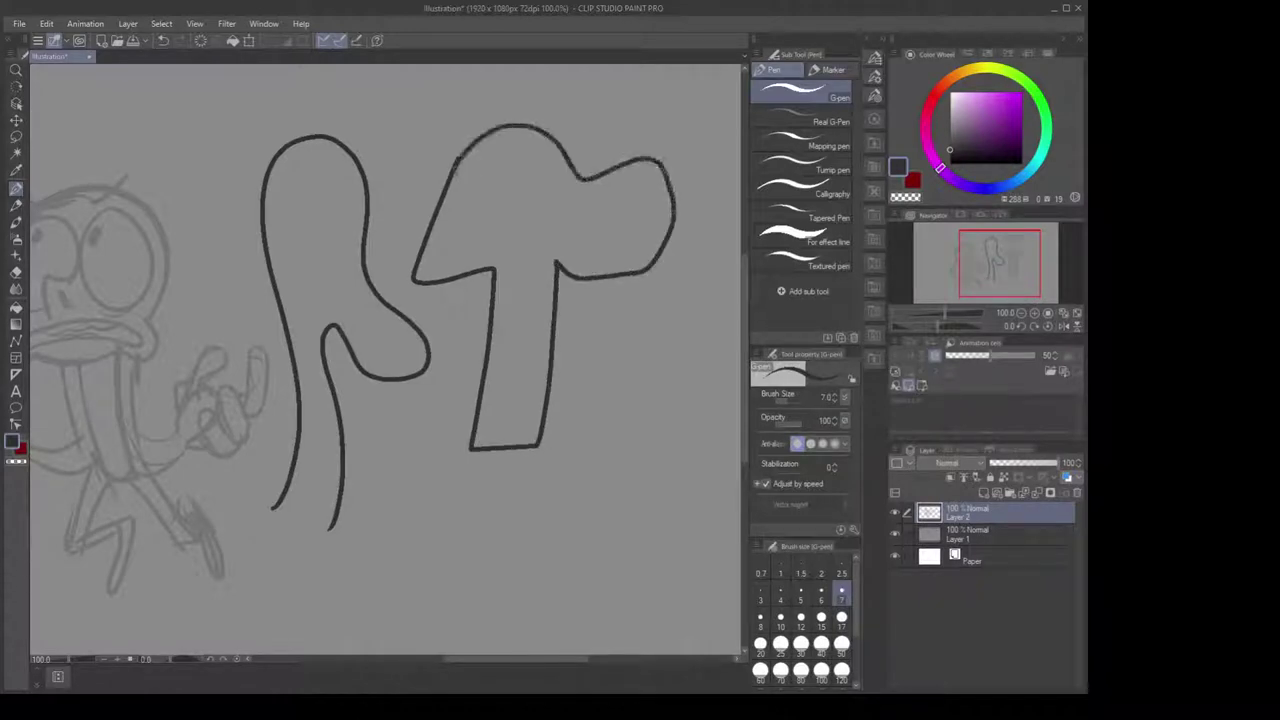
drag(574, 418, 523, 376)
mouse_move(610, 562)
mouse_down()
mouse_move(530, 477)
mouse_move(562, 418)
mouse_move(550, 334)
mouse_move(597, 281)
mouse_move(670, 317)
mouse_move(691, 401)
mouse_move(673, 410)
mouse_move(672, 446)
mouse_move(629, 464)
mouse_move(612, 558)
mouse_up()
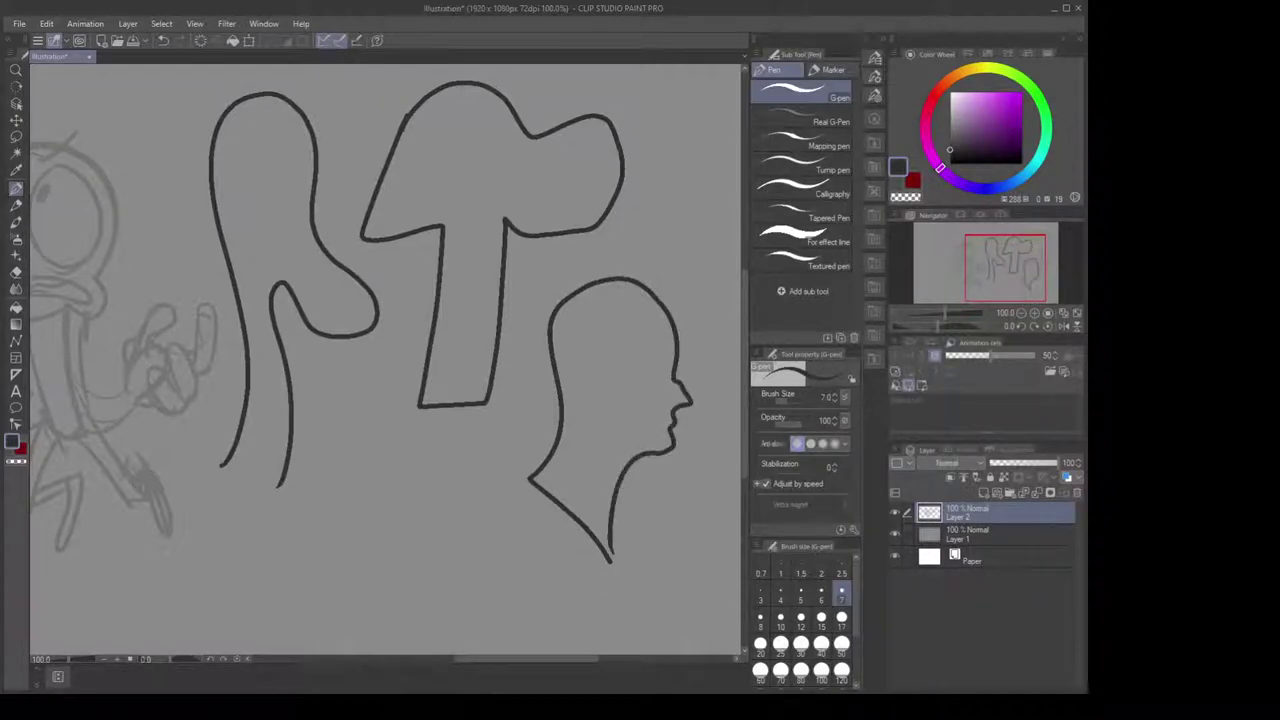
Draw a long curved smile line and two drooping U-shaped eye bags inside the snouted silhouette
drag(603, 285, 629, 307)
drag(566, 343, 597, 374)
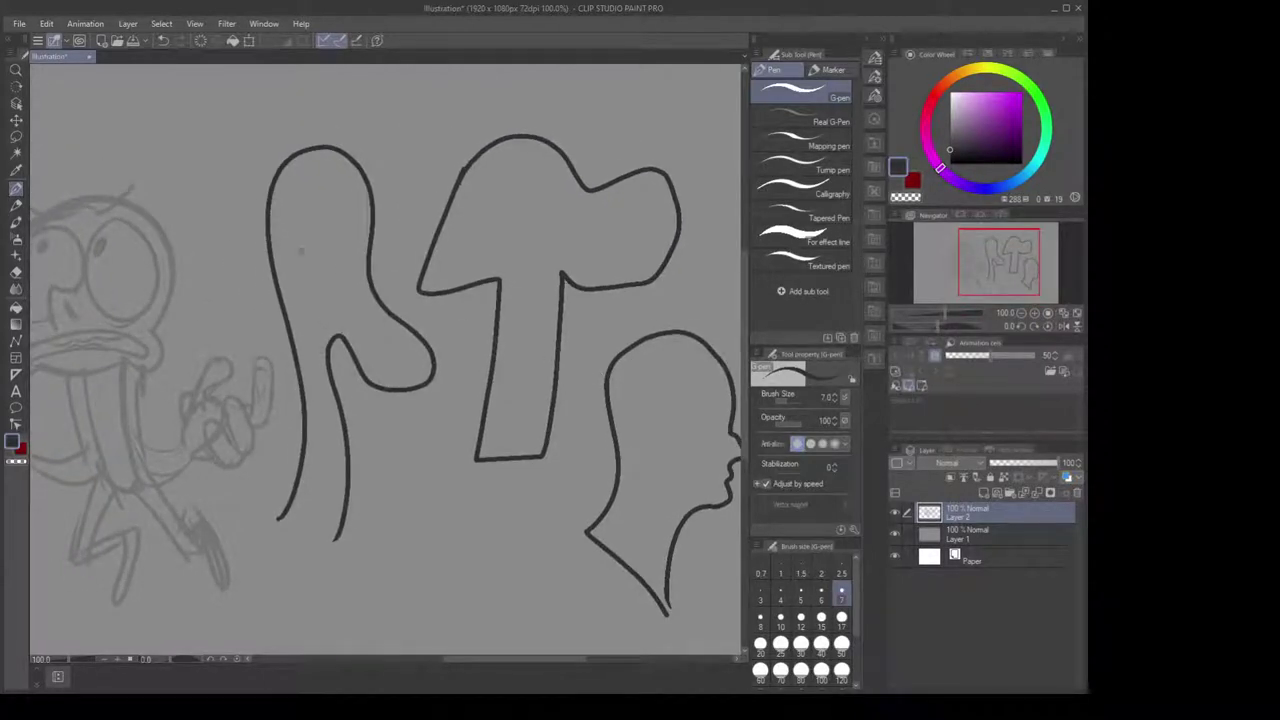
drag(284, 262, 322, 368)
mouse_move(309, 216)
mouse_down()
mouse_move(309, 254)
mouse_move(334, 236)
mouse_move(320, 306)
mouse_move(331, 250)
mouse_up()
key(ctrl+z)
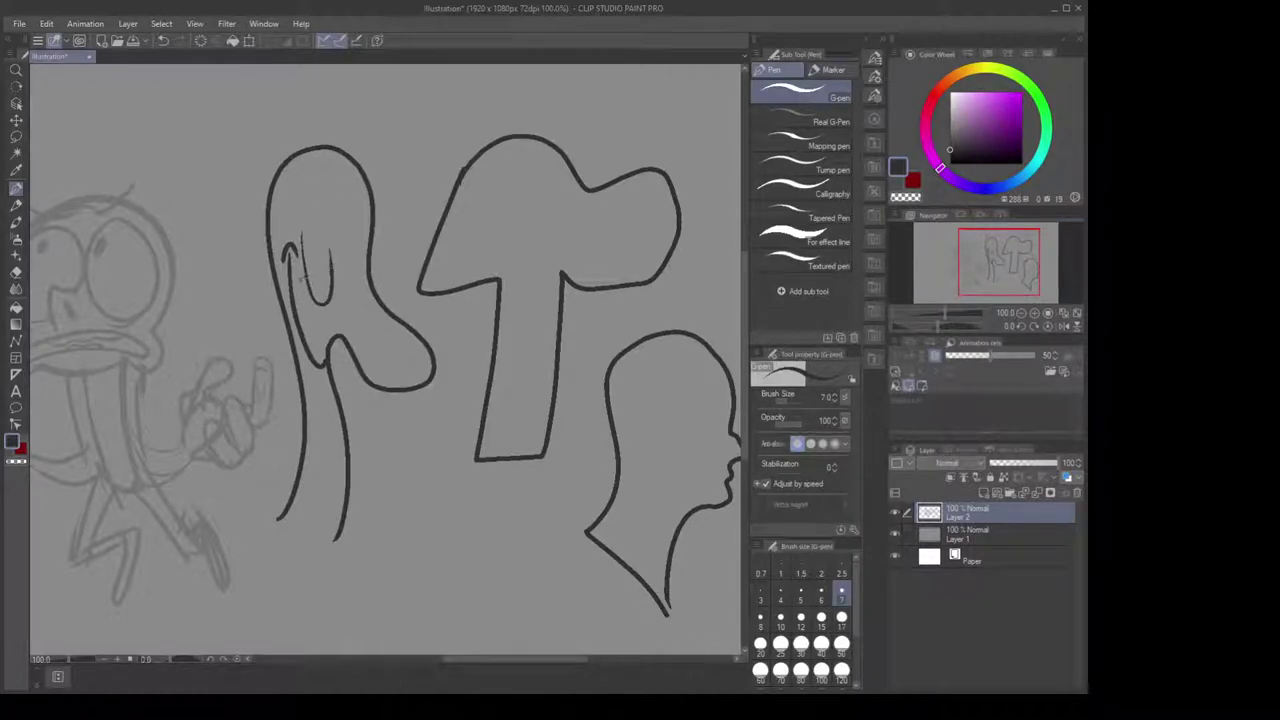
drag(300, 281, 330, 316)
key(ctrl+z)
key(ctrl+z)
mouse_move(334, 245)
mouse_down()
mouse_move(344, 280)
mouse_move(352, 272)
mouse_up()
Add a nostril with a curved rim, dark half-closed eyes and small wrinkle marks on the snouted silhouette's face
drag(351, 333, 341, 316)
drag(500, 251, 586, 261)
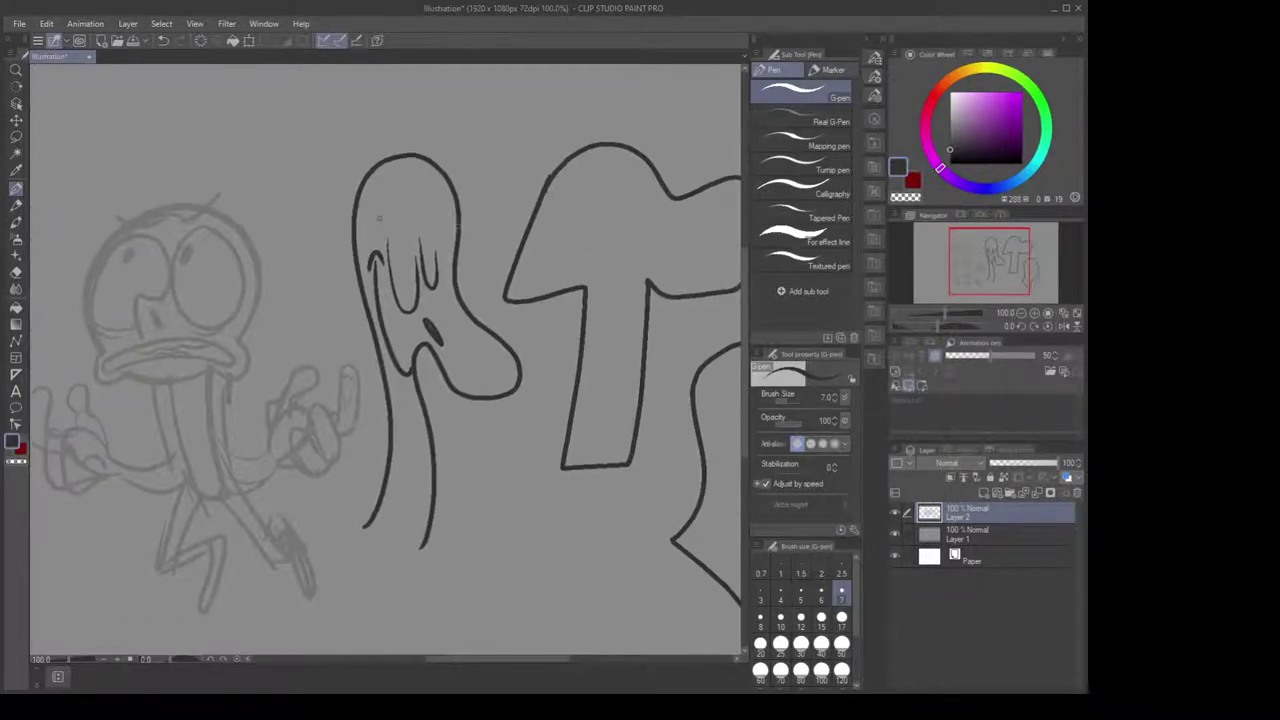
drag(378, 228, 402, 224)
mouse_move(413, 218)
mouse_down()
mouse_move(417, 232)
mouse_move(429, 217)
mouse_up()
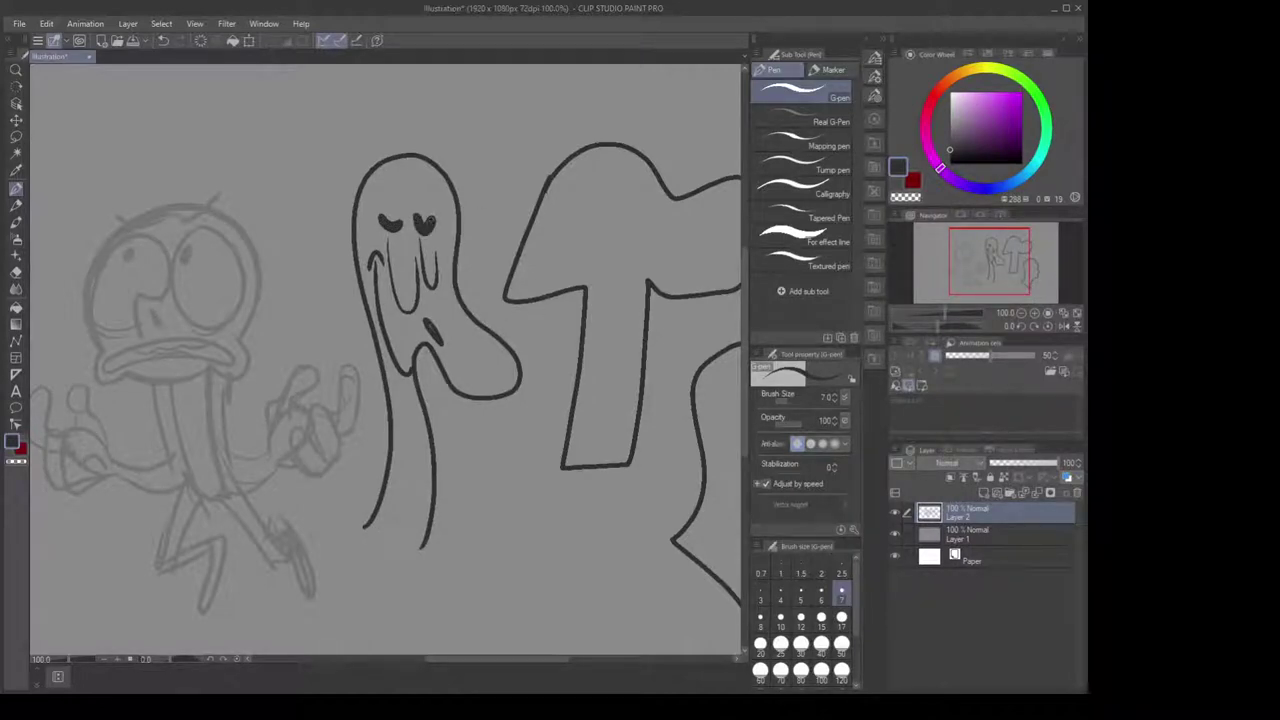
mouse_move(425, 343)
mouse_down()
mouse_move(415, 327)
mouse_move(431, 308)
mouse_move(490, 361)
mouse_up()
Erase the curve where the snout meets the neck and draw small pouting lips at the end of the smile line
key(e)
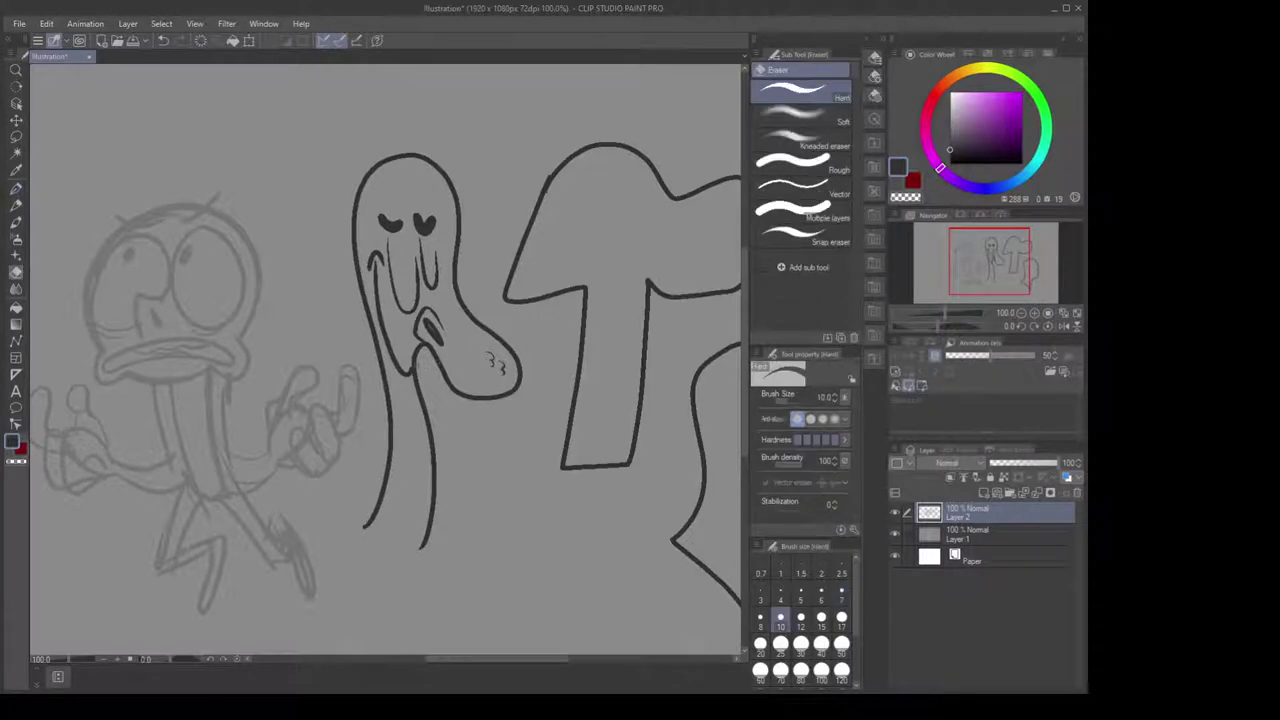
drag(412, 357, 417, 349)
key(p)
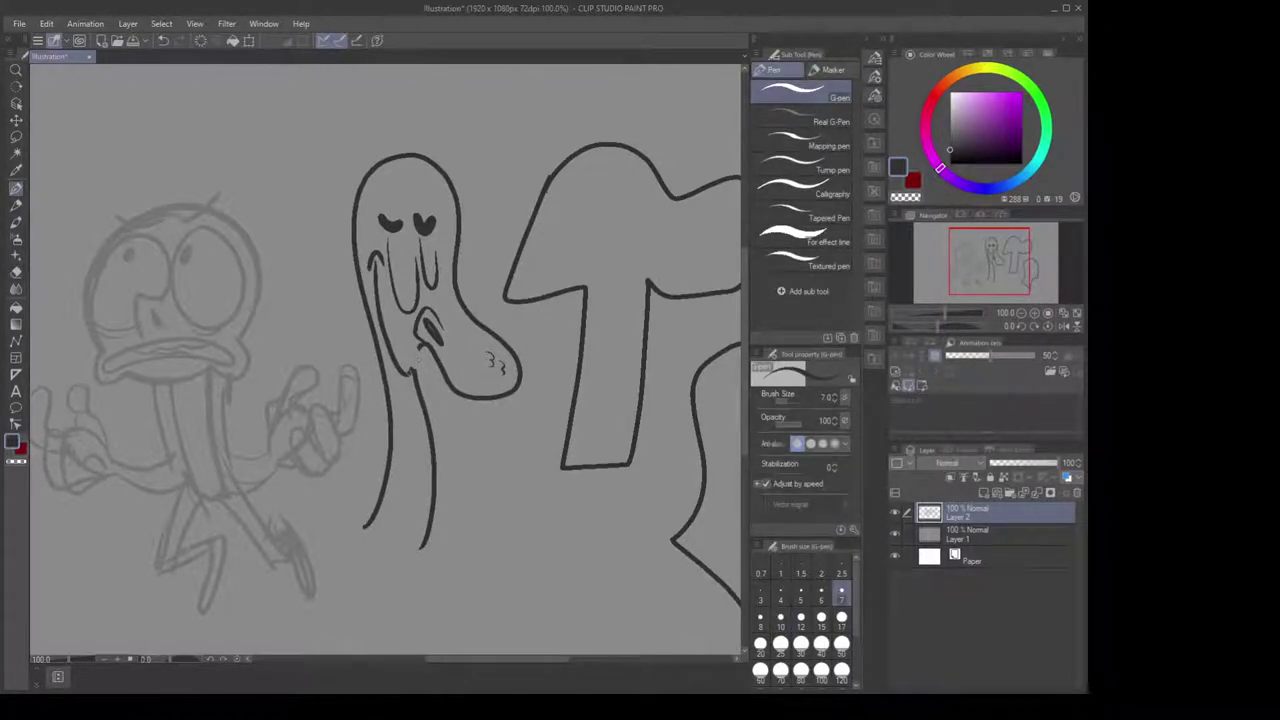
drag(414, 365, 423, 349)
key(ctrl+z)
mouse_move(412, 371)
mouse_down()
mouse_move(424, 347)
mouse_move(364, 357)
mouse_up()
key(ctrl+z)
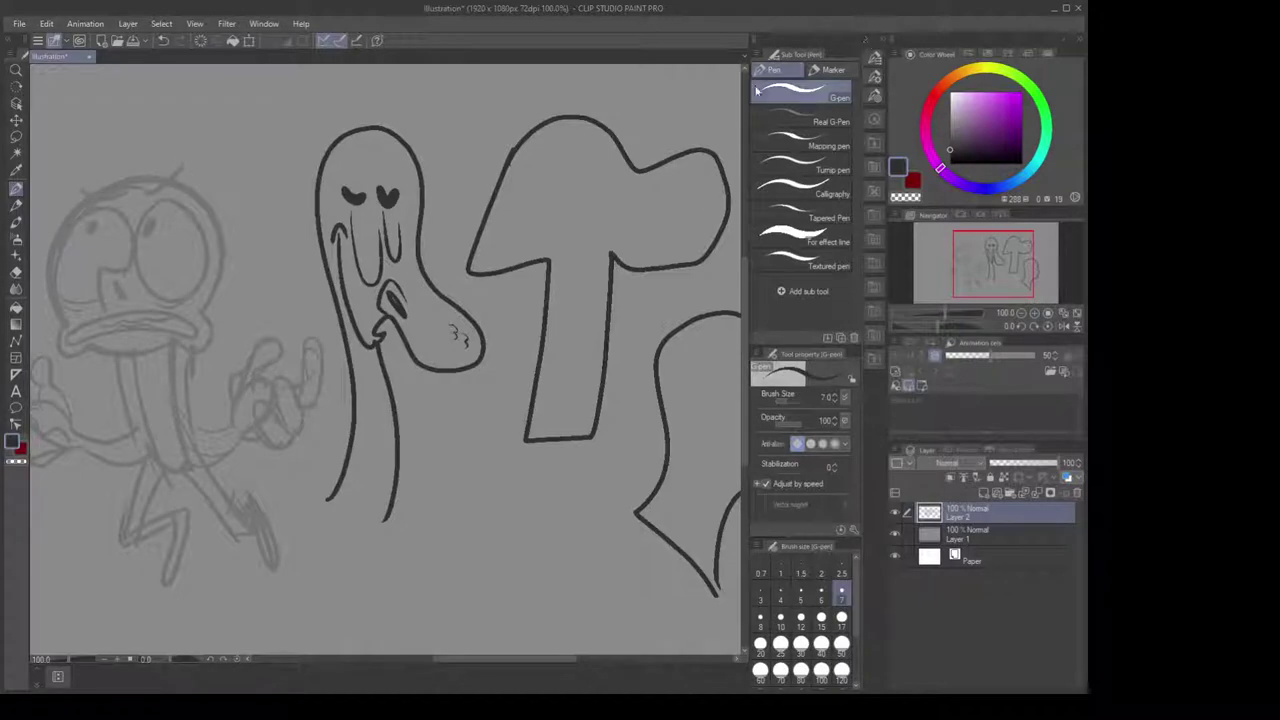
drag(443, 396, 440, 378)
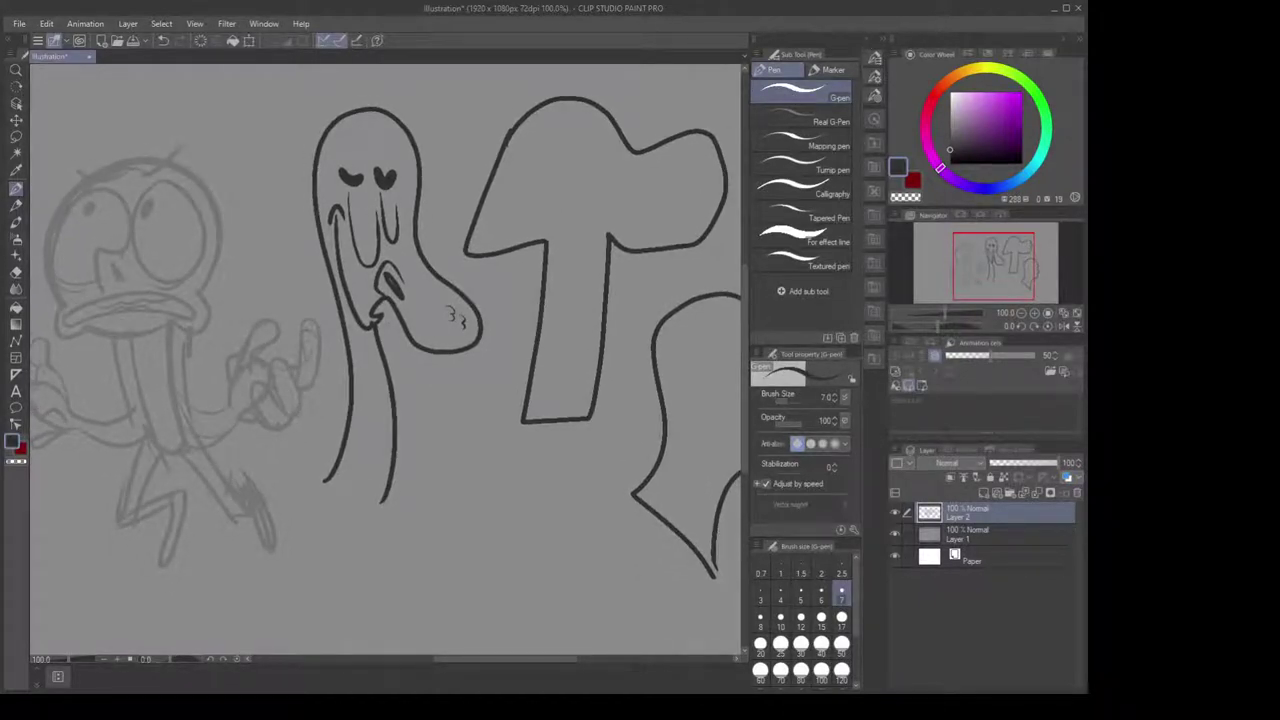
key(e)
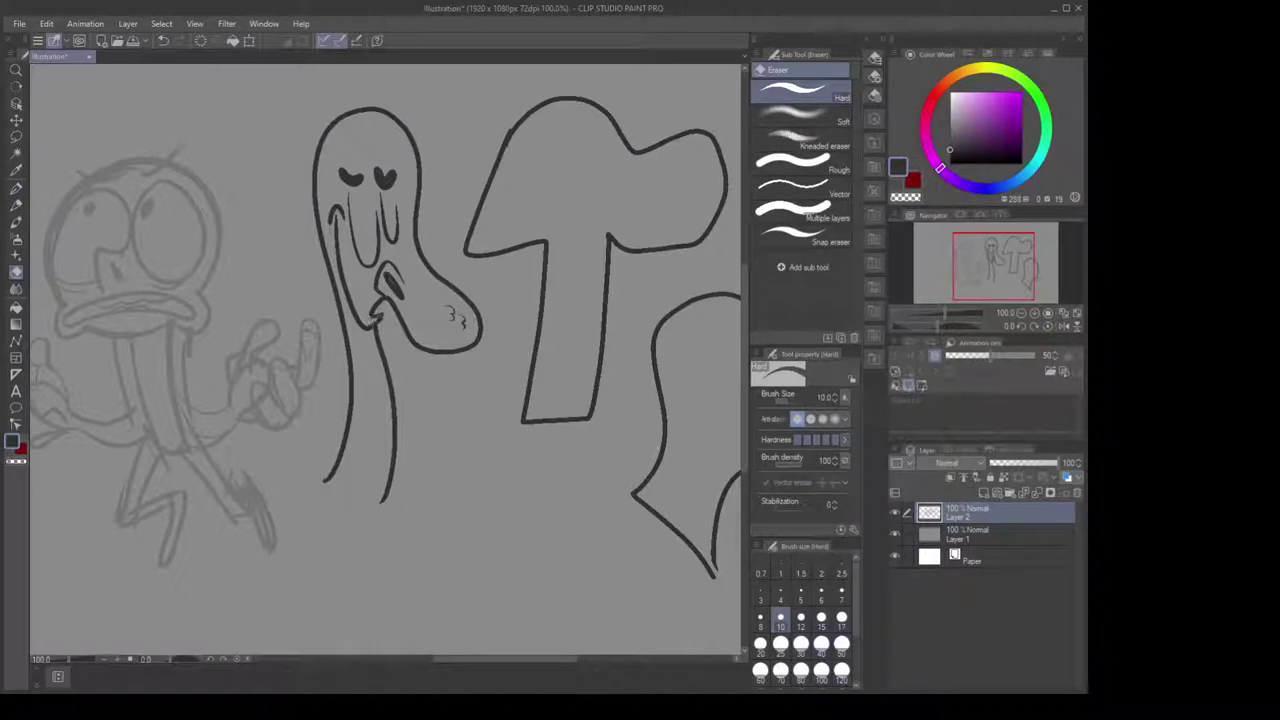
drag(366, 323, 381, 311)
key(b)
mouse_move(412, 368)
mouse_down()
mouse_move(438, 428)
mouse_move(454, 410)
mouse_move(424, 394)
mouse_move(478, 494)
mouse_up()
key(ctrl+z)
key(p)
key(ctrl+z)
key(ctrl+z)
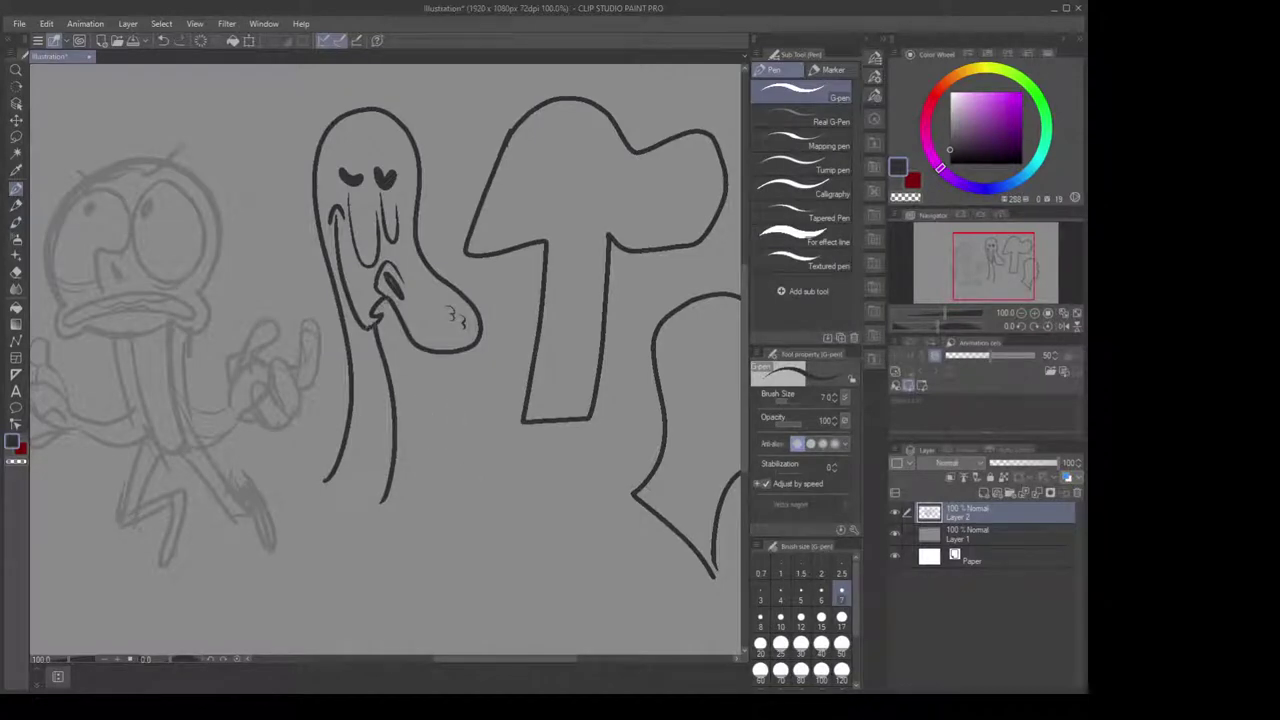
Erase a gap in the back outline of the snouted head and draw a lobed ear with inner fold lines there
key(e)
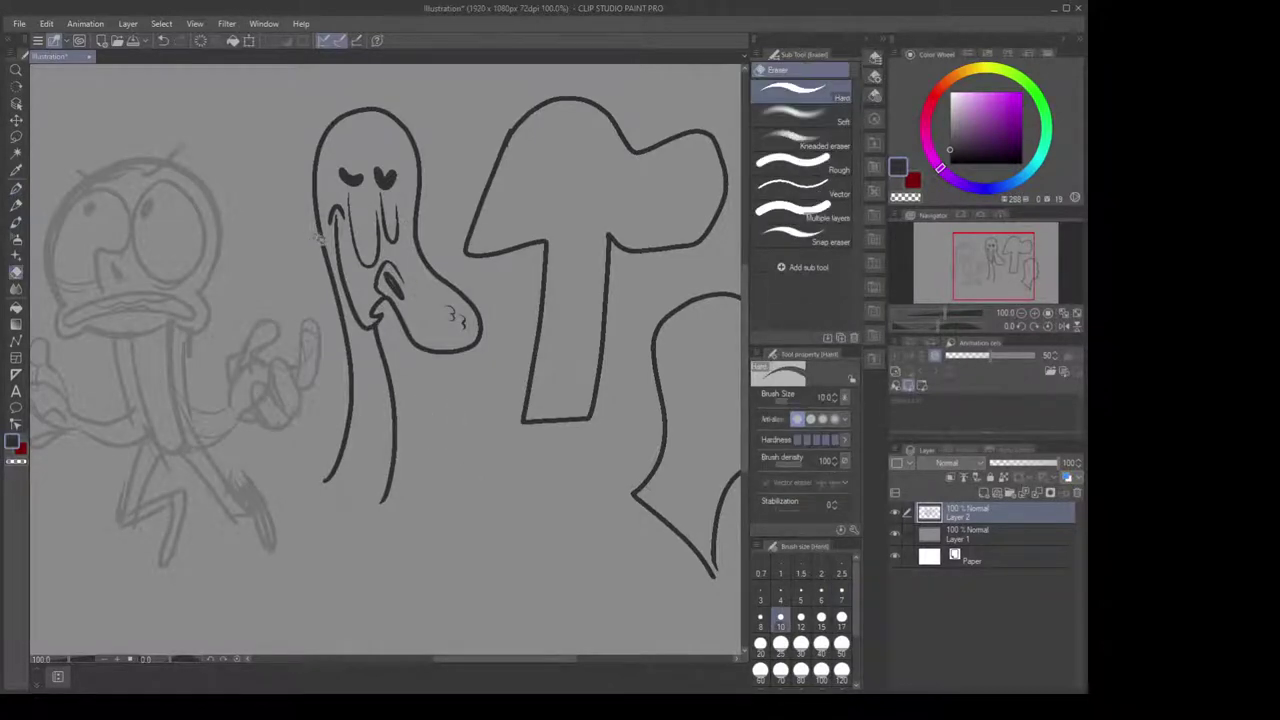
key(p)
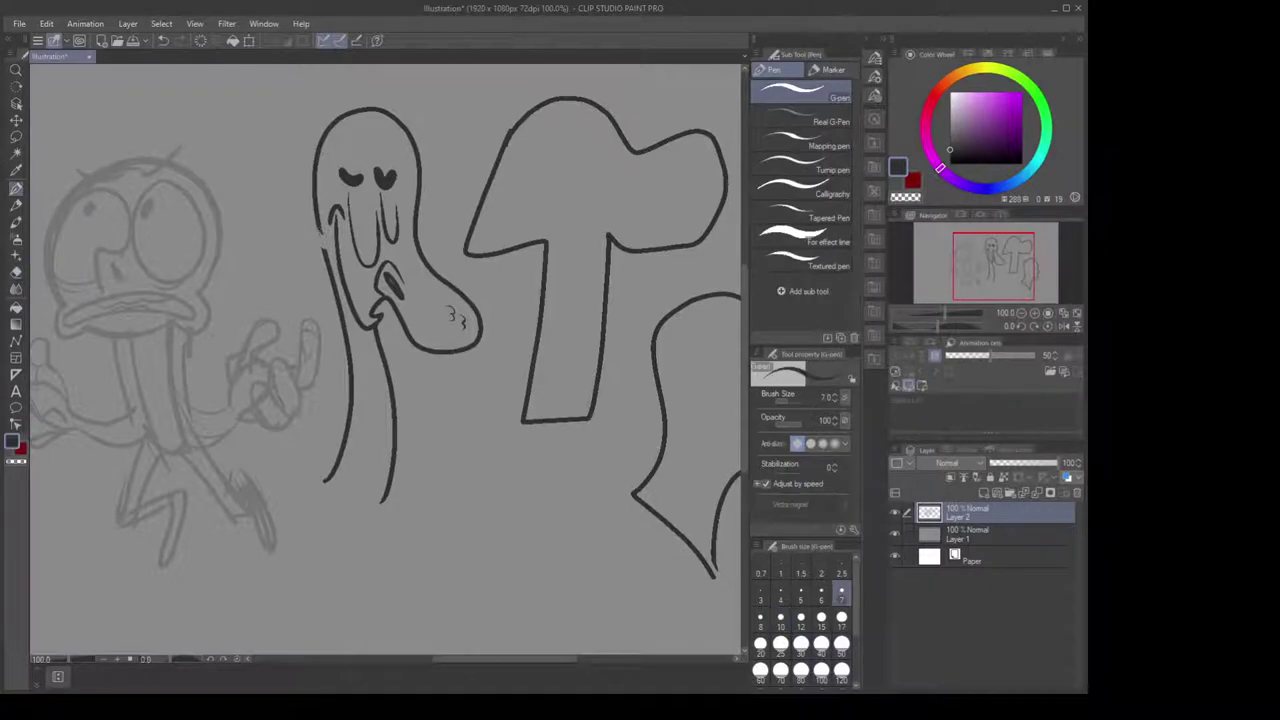
mouse_move(318, 234)
mouse_down()
mouse_move(291, 209)
mouse_move(289, 238)
mouse_move(315, 275)
mouse_up()
key(e)
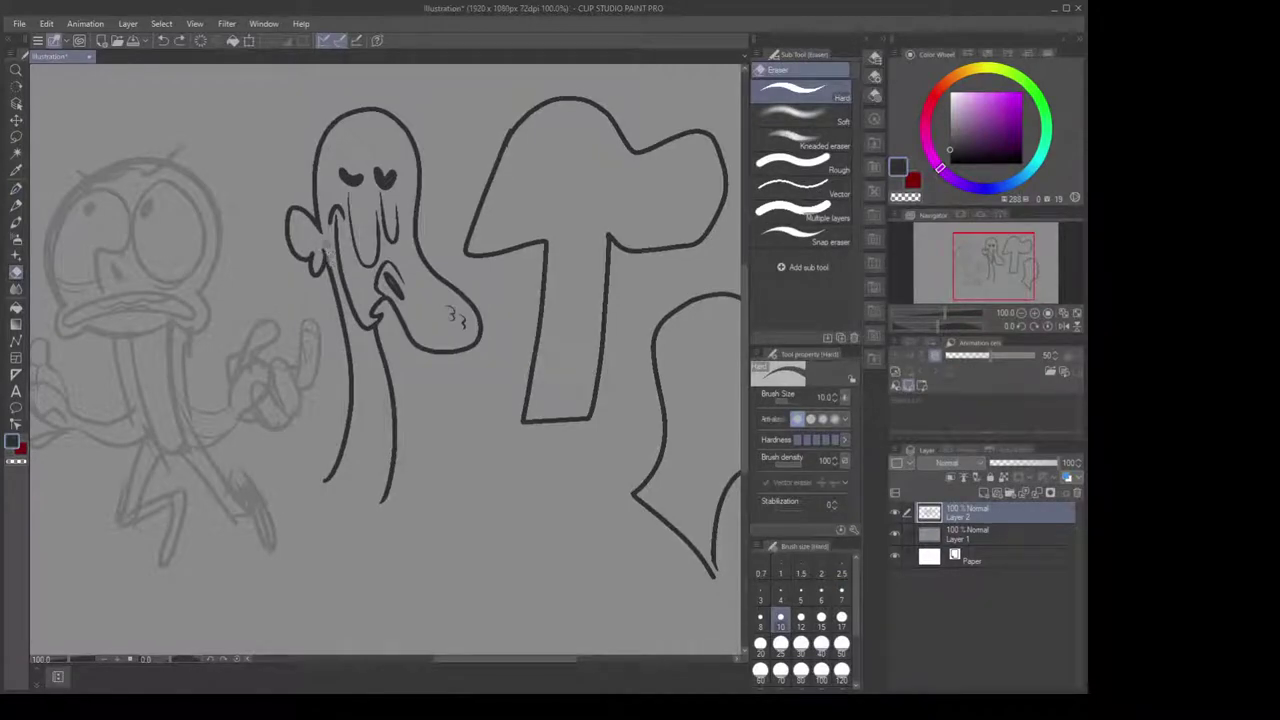
key(ctrl+z)
key(p)
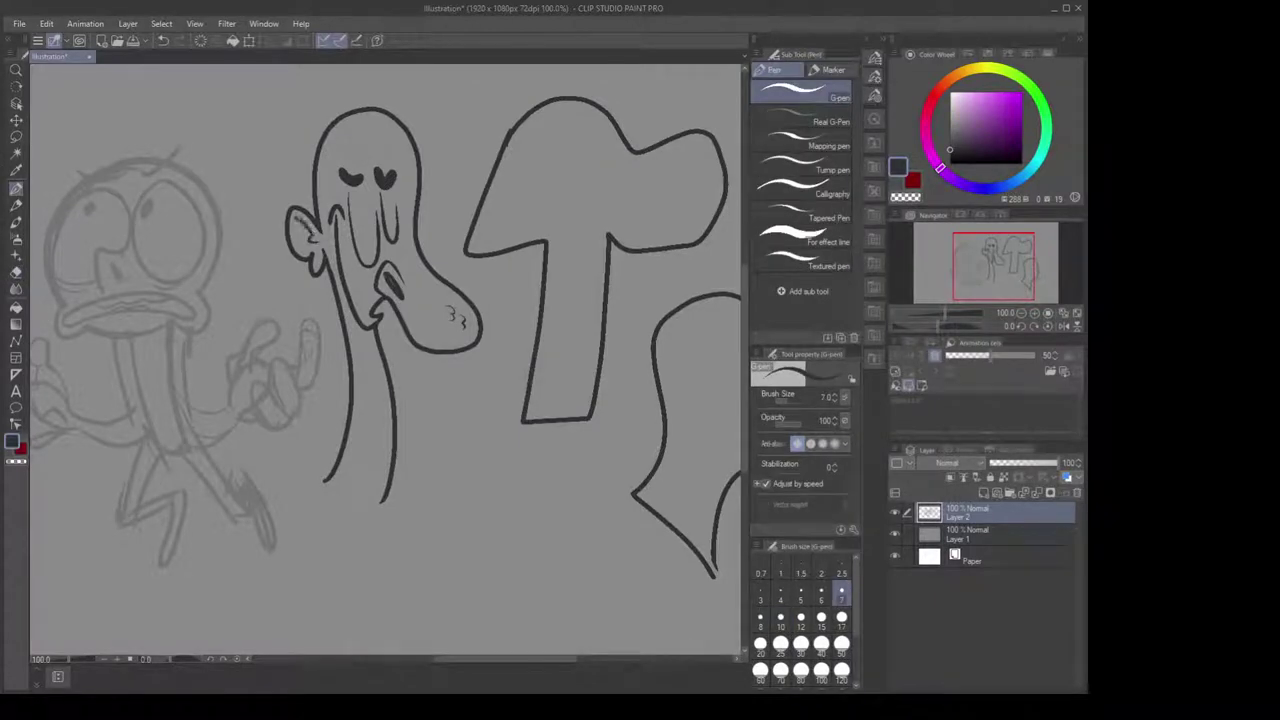
key(ctrl+z)
mouse_move(319, 244)
mouse_down()
mouse_move(297, 215)
mouse_move(297, 255)
mouse_move(313, 231)
mouse_move(296, 216)
mouse_move(304, 250)
mouse_up()
key(ctrl+z)
key(ctrl+z)
Try tracing the jaw and mouth corner of the sketched cartoon character with dark strokes
mouse_move(350, 204)
mouse_down()
mouse_move(358, 240)
mouse_move(375, 249)
mouse_up()
drag(567, 236, 484, 258)
scroll(550, 221, down, 2)
drag(550, 221, 568, 253)
scroll(583, 237, up, 1)
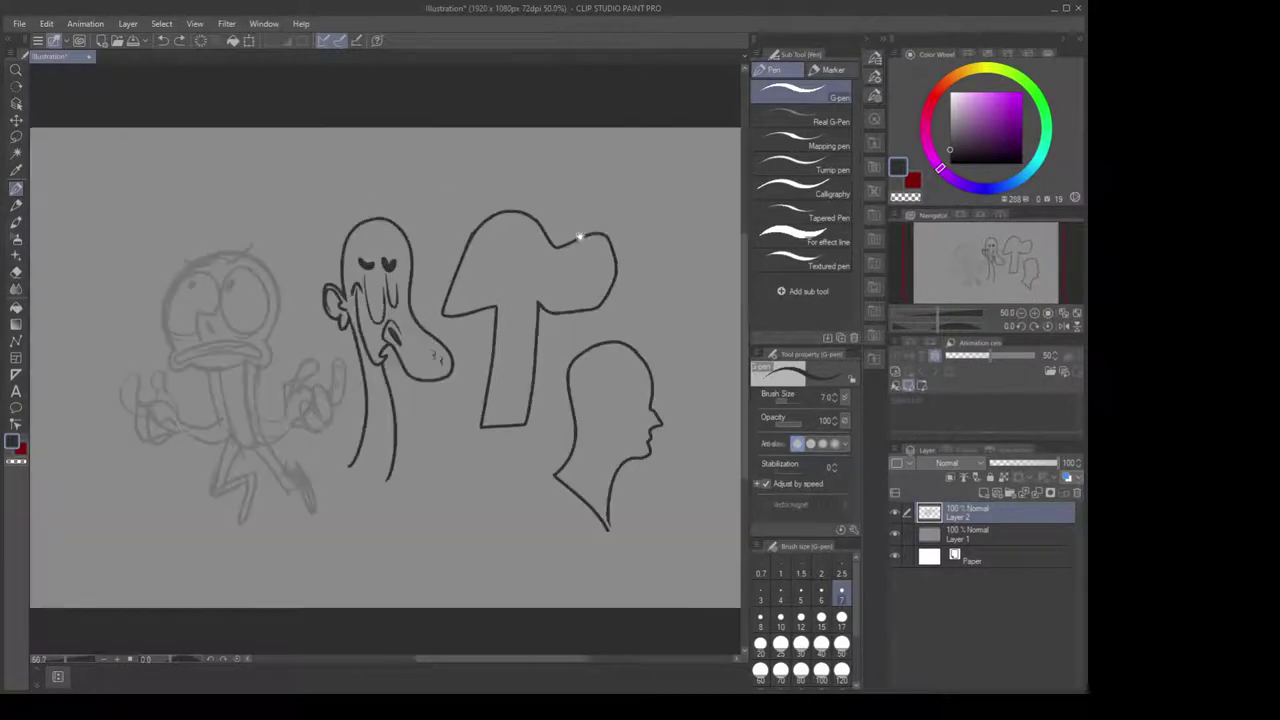
scroll(298, 345, up, 5)
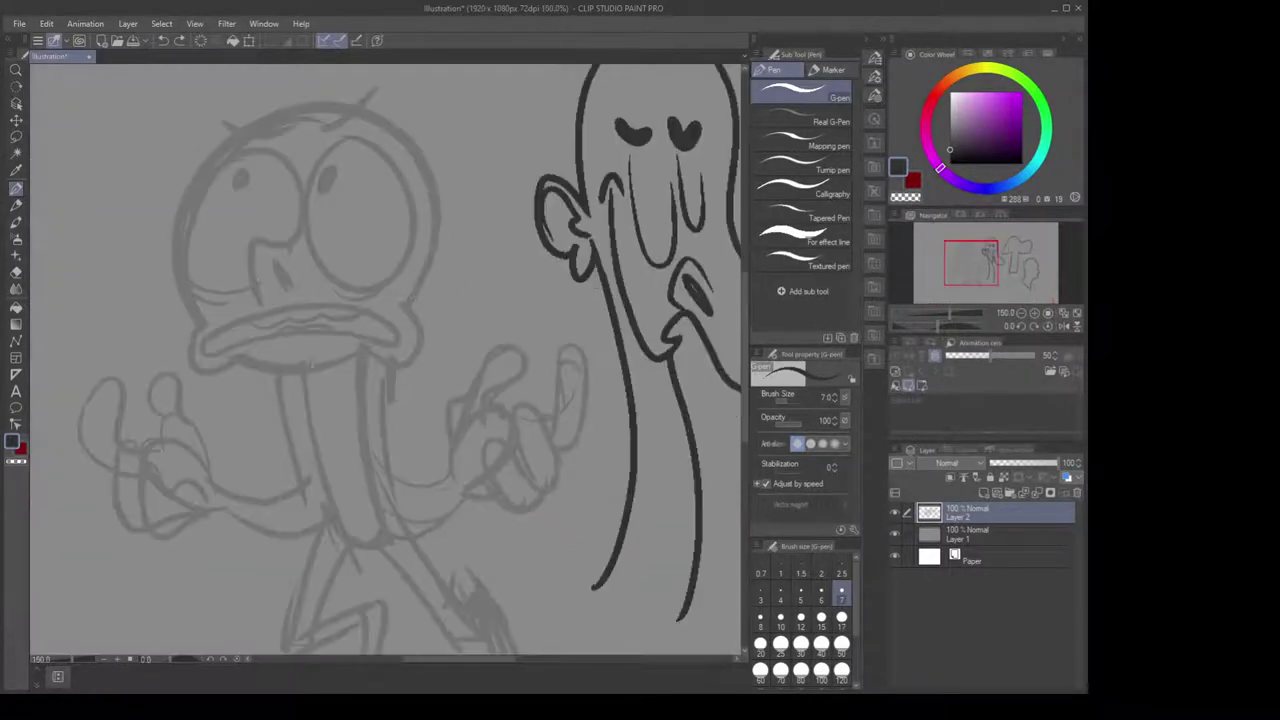
mouse_move(197, 322)
mouse_down()
mouse_move(208, 367)
mouse_move(238, 362)
mouse_up()
key(ctrl+z)
mouse_move(197, 322)
mouse_down()
mouse_move(233, 370)
mouse_move(255, 358)
mouse_move(325, 370)
mouse_up()
key(ctrl+z)
drag(516, 248, 431, 254)
scroll(433, 253, down, 2)
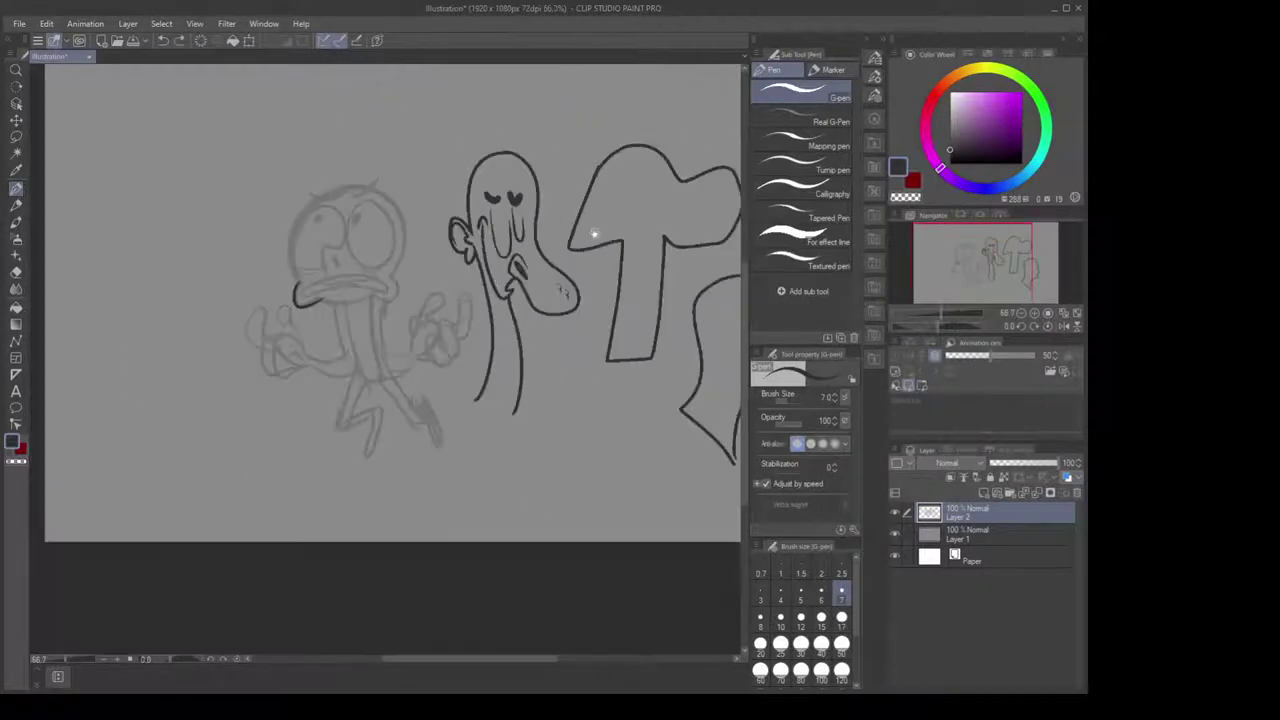
Draw a dark tapered nostril above the mushroom shape's stem and a thin curved line ending in a short dash down the stem
drag(598, 226, 437, 267)
scroll(437, 266, up, 4)
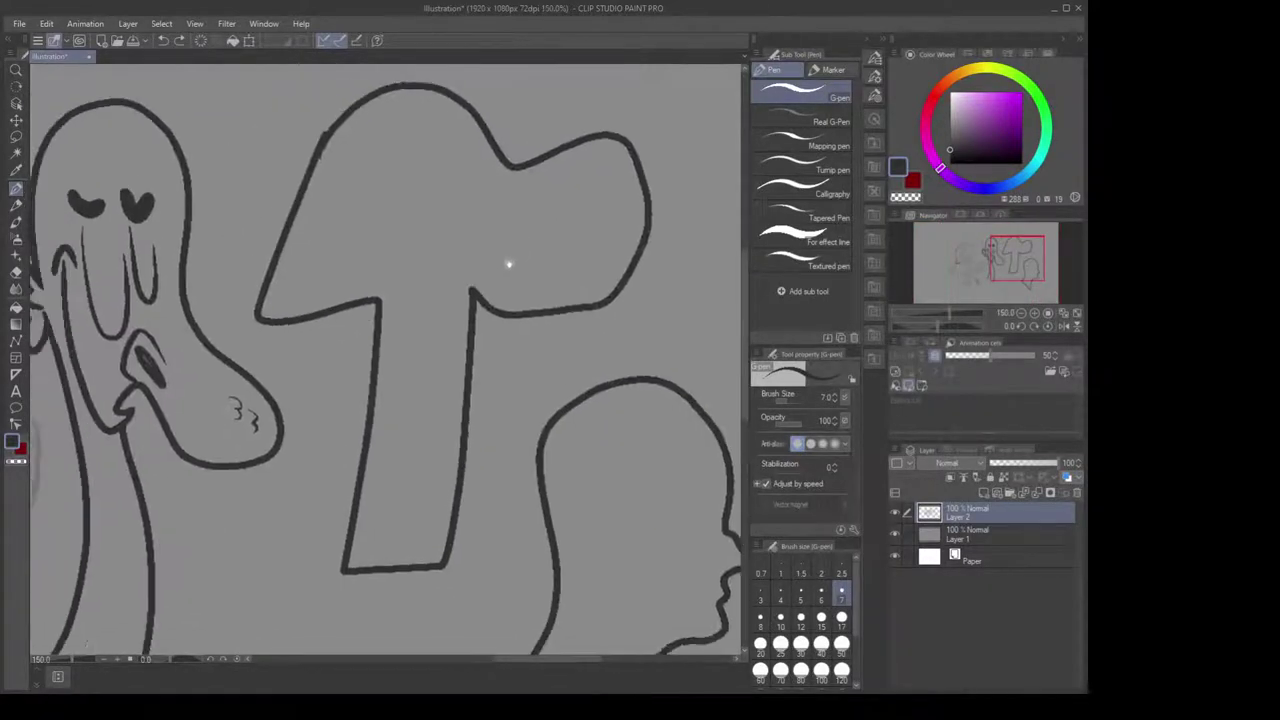
mouse_move(408, 288)
mouse_down()
mouse_move(362, 304)
mouse_move(450, 283)
mouse_move(356, 306)
mouse_move(449, 284)
mouse_up()
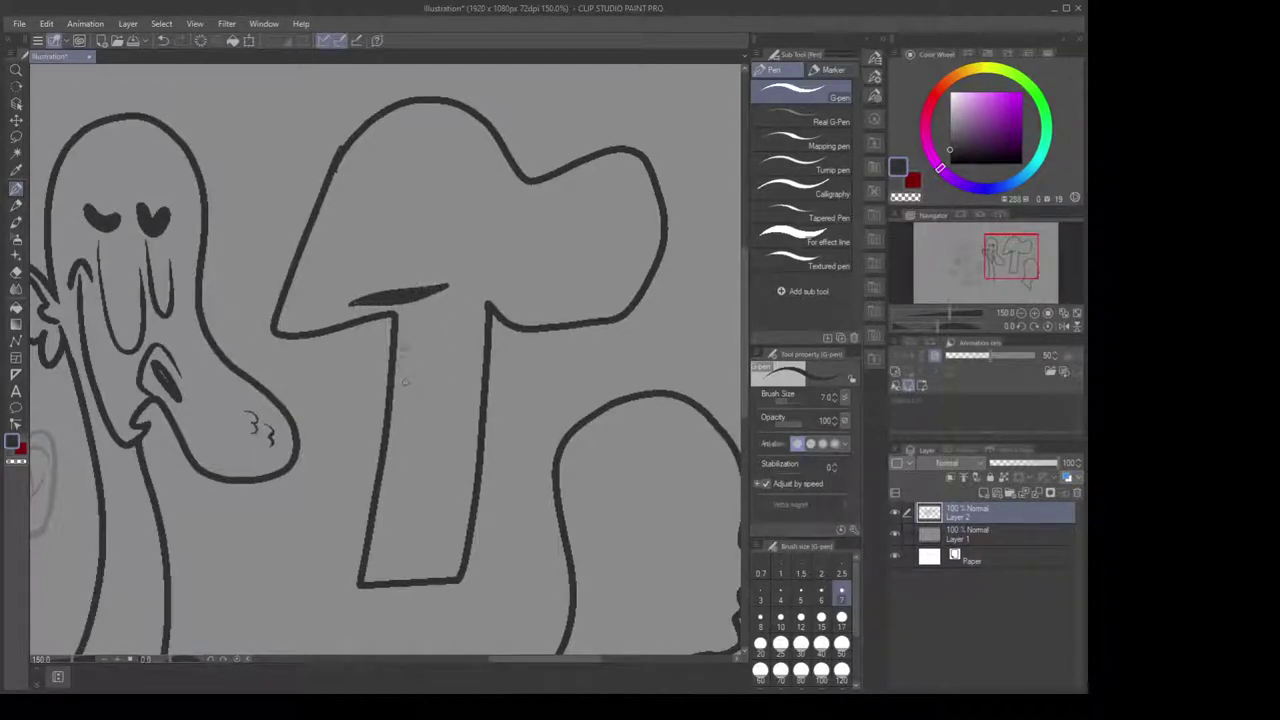
mouse_move(402, 337)
mouse_down()
mouse_move(416, 332)
mouse_move(438, 400)
mouse_up()
key(ctrl+z)
mouse_move(396, 326)
mouse_down()
mouse_move(416, 330)
mouse_move(434, 437)
mouse_up()
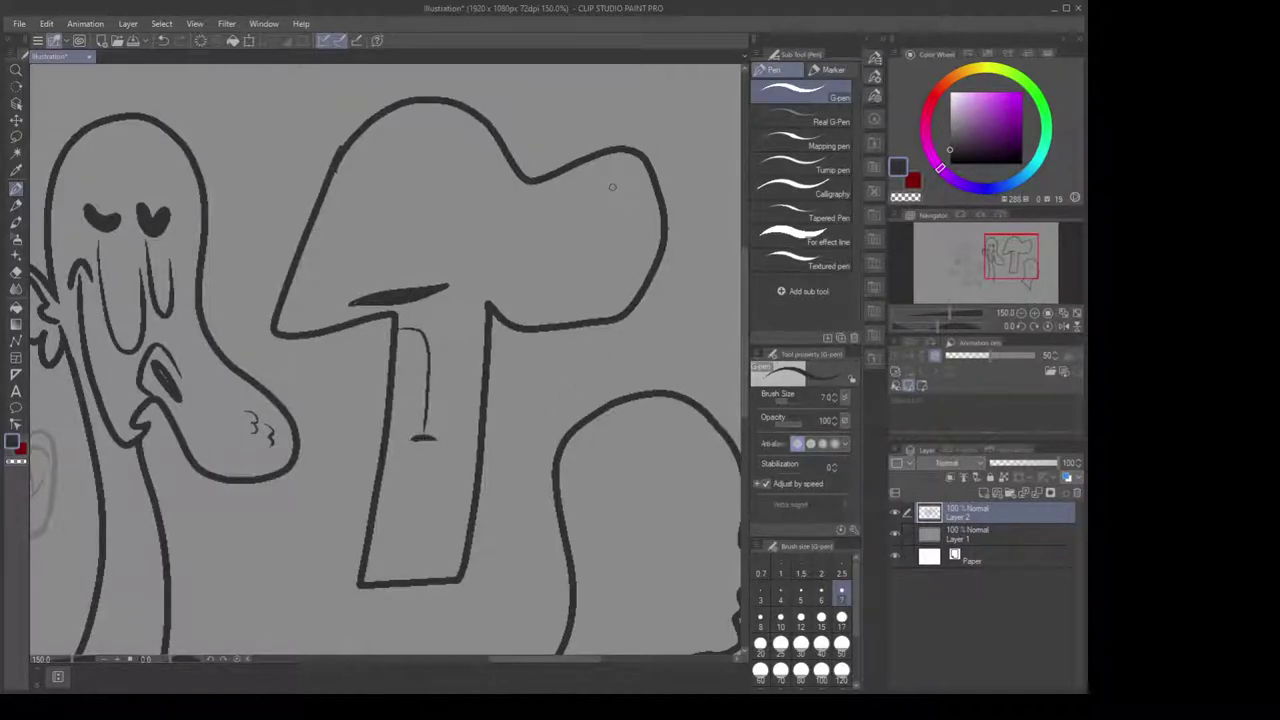
Draw a large ringed eye with a dark, highlighted pupil and an eyelid crease inside the mushroom shape's side lobe
mouse_move(605, 181)
mouse_down()
mouse_move(508, 237)
mouse_move(516, 290)
mouse_move(556, 308)
mouse_move(603, 300)
mouse_move(640, 257)
mouse_up()
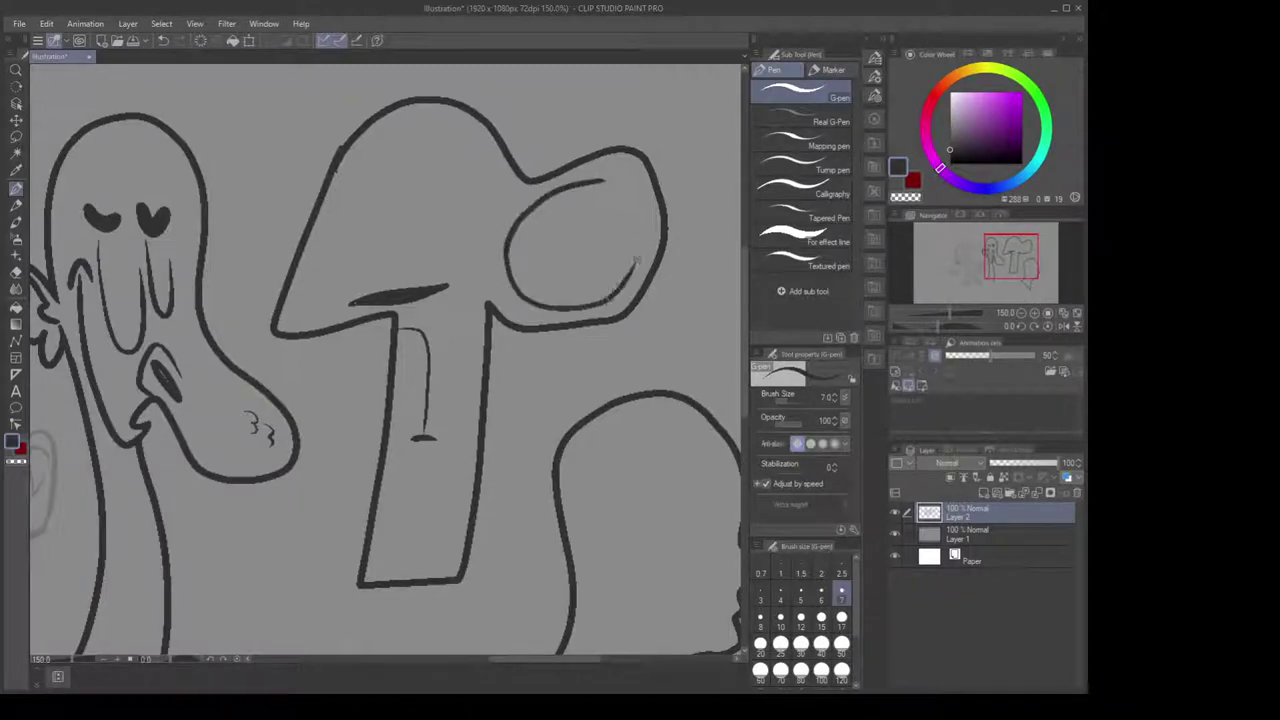
key(ctrl+z)
mouse_move(600, 179)
mouse_down()
mouse_move(536, 192)
mouse_move(490, 265)
mouse_move(528, 305)
mouse_move(586, 300)
mouse_move(628, 249)
mouse_move(634, 203)
mouse_move(586, 175)
mouse_move(540, 190)
mouse_up()
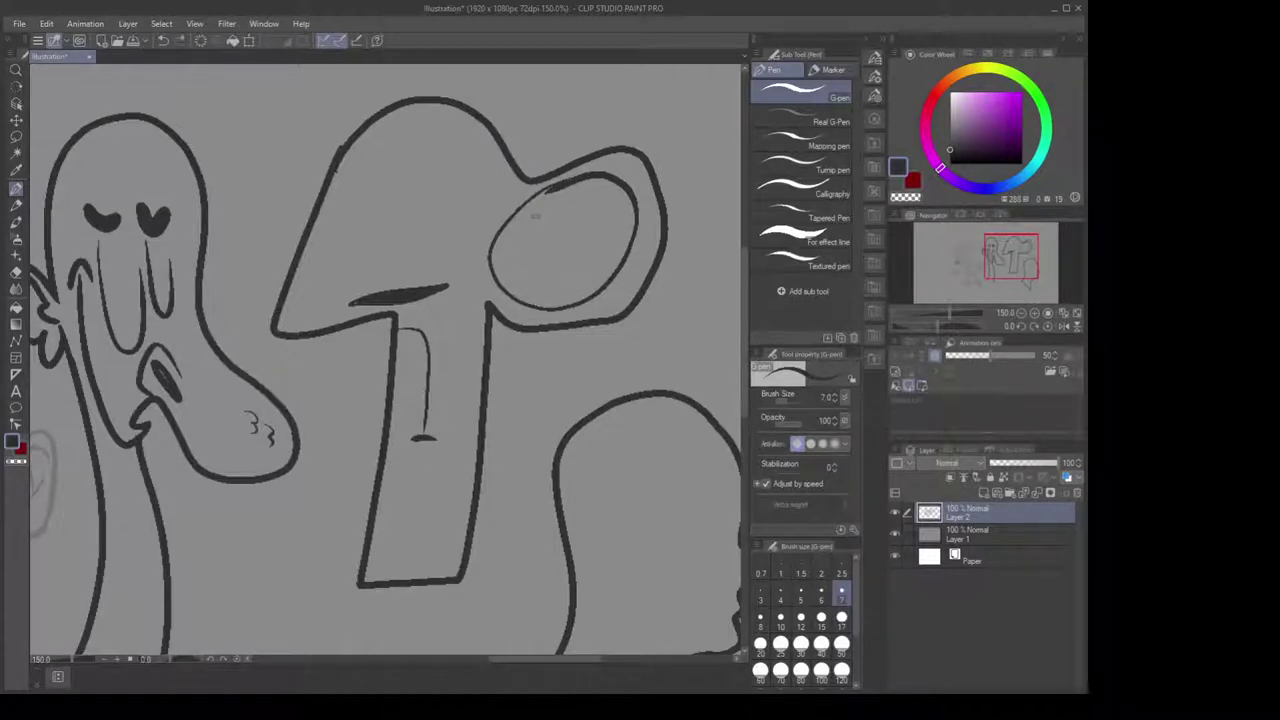
mouse_move(535, 214)
mouse_down()
mouse_move(516, 282)
mouse_move(563, 290)
mouse_move(605, 237)
mouse_move(587, 205)
mouse_move(533, 211)
mouse_move(531, 240)
mouse_move(546, 215)
mouse_move(539, 266)
mouse_move(531, 248)
mouse_move(562, 236)
mouse_up()
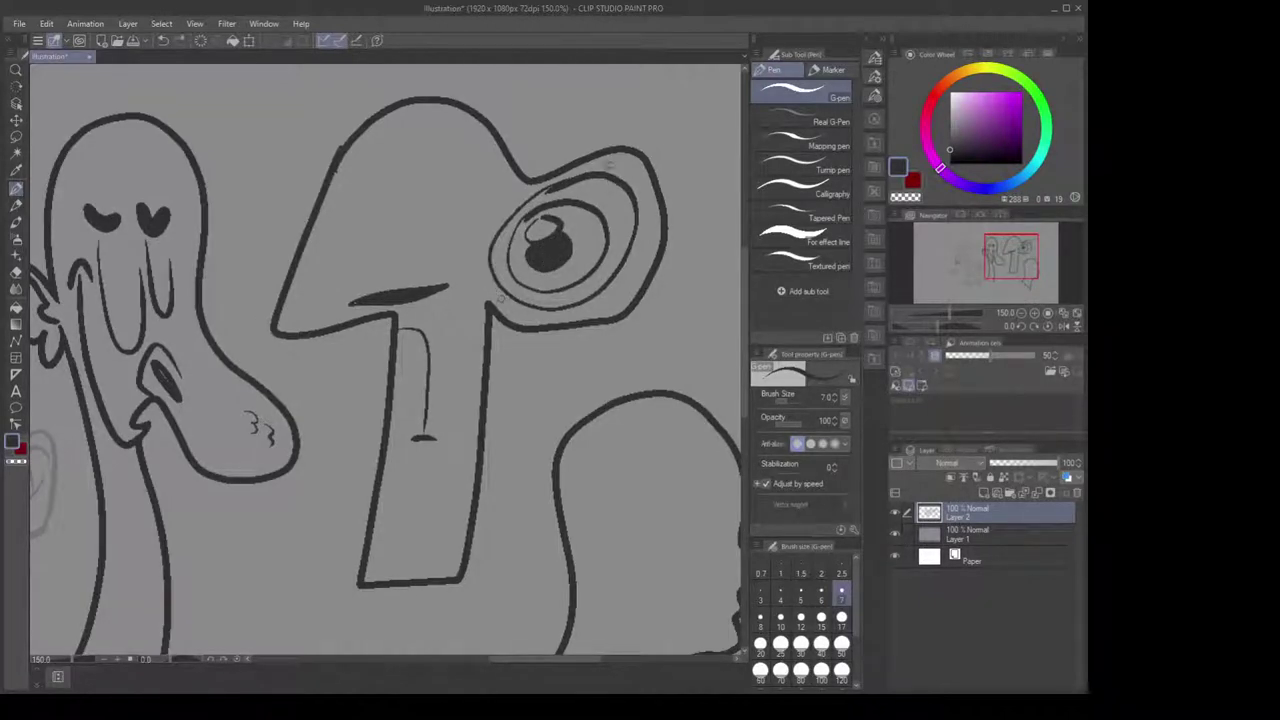
drag(608, 161, 628, 183)
Draw a second bulging eye with a dark pupil, partly hidden behind the opposite side of the mushroom-shaped head
drag(336, 150, 294, 252)
key(ctrl+z)
mouse_move(332, 150)
mouse_down()
mouse_move(280, 262)
mouse_move(307, 170)
mouse_move(262, 162)
mouse_move(275, 255)
mouse_move(292, 256)
mouse_up()
key(ctrl+z)
key(ctrl+z)
mouse_move(263, 182)
mouse_down()
mouse_move(265, 168)
mouse_move(305, 185)
mouse_move(276, 222)
mouse_move(262, 178)
mouse_move(284, 180)
mouse_move(284, 202)
mouse_up()
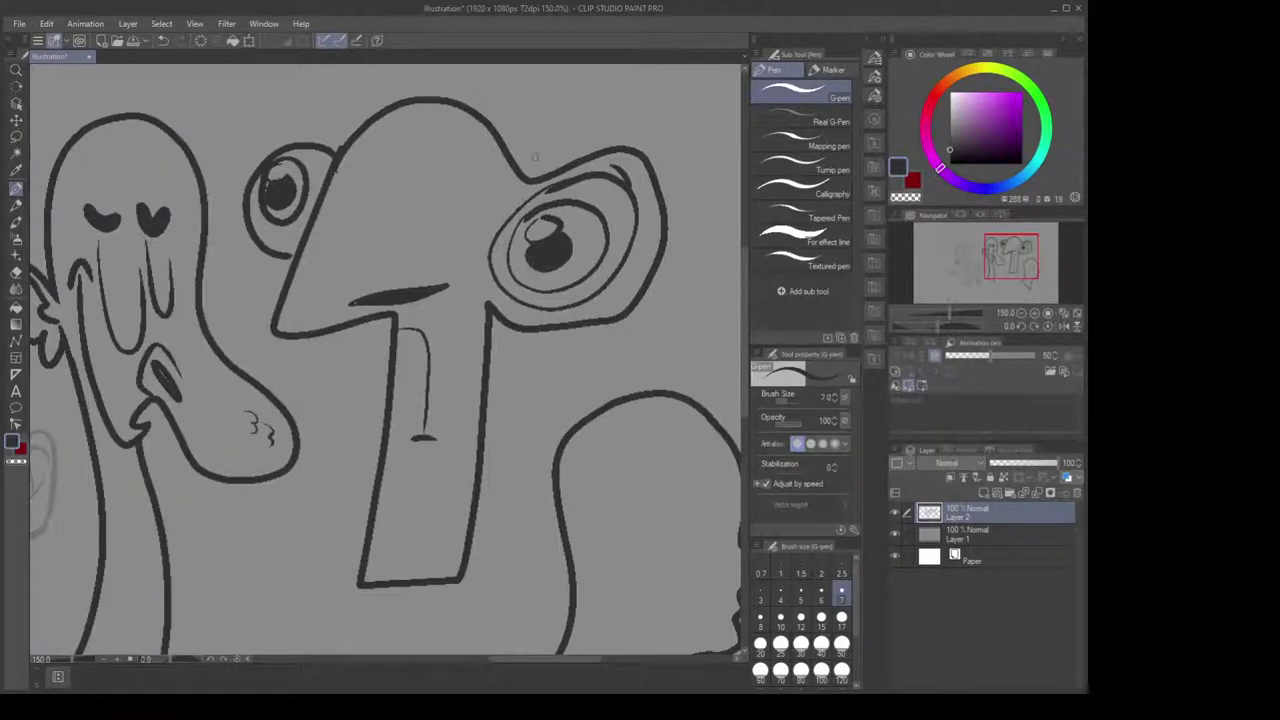
Draw several thin wavy hair strands flowing off the crown of the mushroom-shaped head
mouse_move(505, 140)
mouse_down()
mouse_move(489, 184)
mouse_move(552, 158)
mouse_move(610, 166)
mouse_up()
mouse_move(460, 156)
mouse_down()
mouse_move(584, 125)
mouse_move(606, 132)
mouse_up()
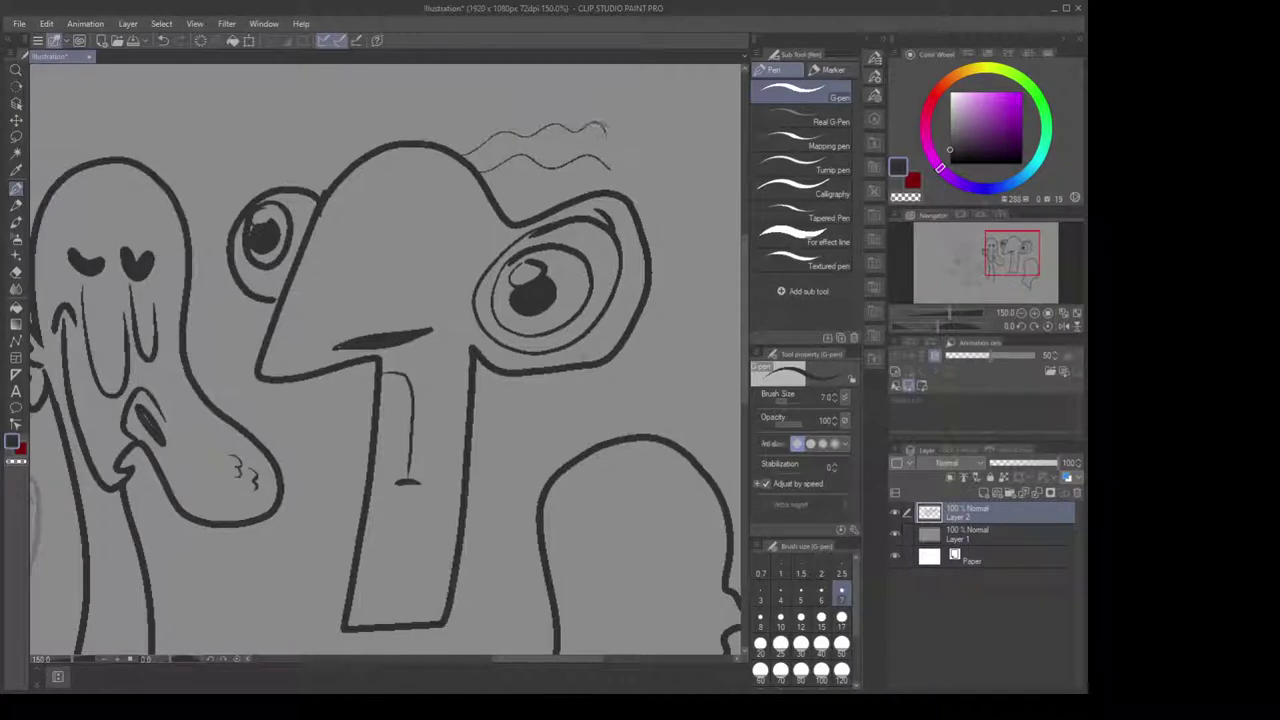
mouse_move(430, 142)
mouse_down()
mouse_move(472, 100)
mouse_move(575, 97)
mouse_up()
mouse_move(403, 140)
mouse_down()
mouse_move(486, 80)
mouse_move(568, 97)
mouse_up()
drag(517, 248, 505, 219)
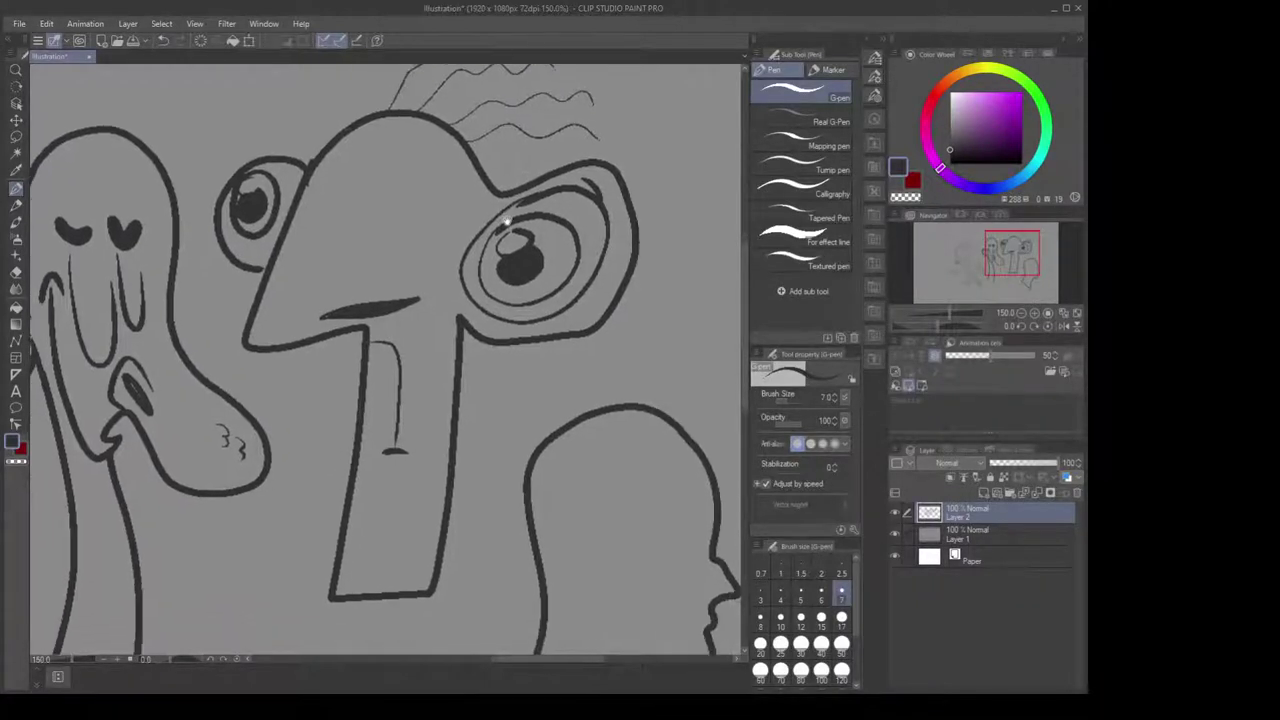
Rework the corner where the cap meets the stem into a small pointed lip and draw a nostril wing above the nostril
key(e)
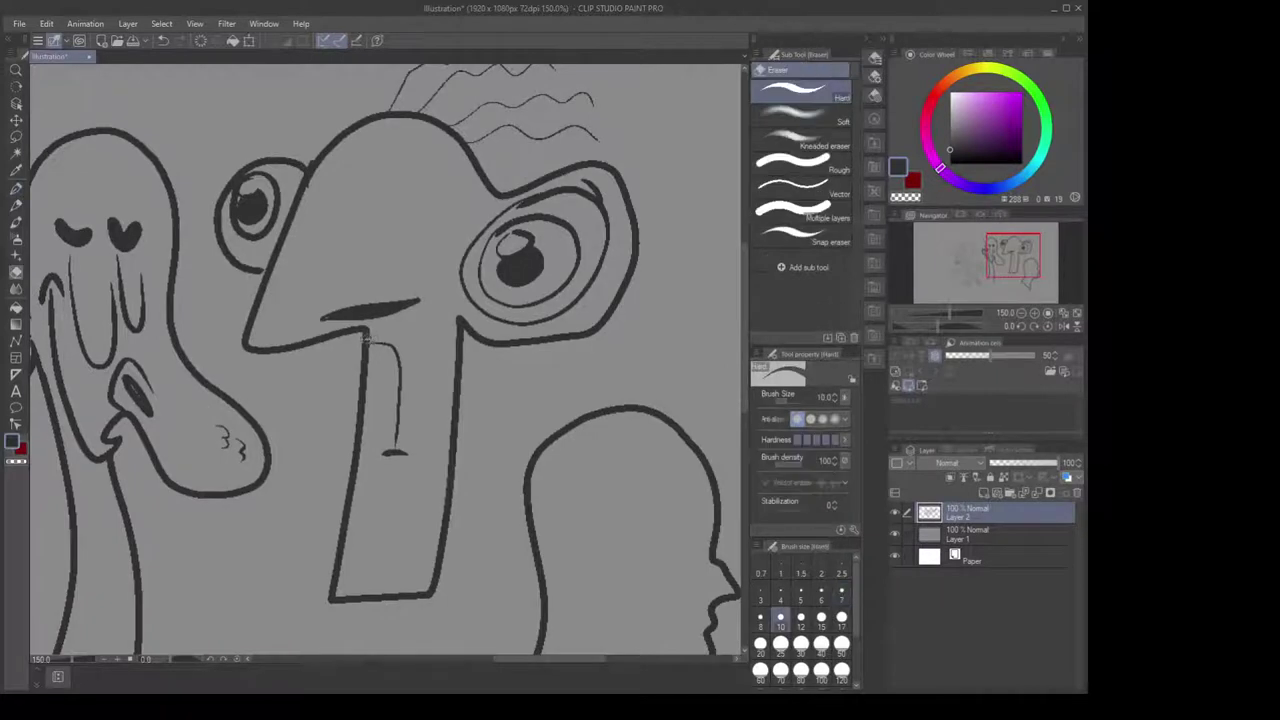
mouse_move(374, 343)
mouse_down()
mouse_move(350, 348)
mouse_move(365, 331)
mouse_move(352, 347)
mouse_move(399, 346)
mouse_move(349, 347)
mouse_up()
key(ctrl+z)
key(ctrl+z)
key(ctrl+z)
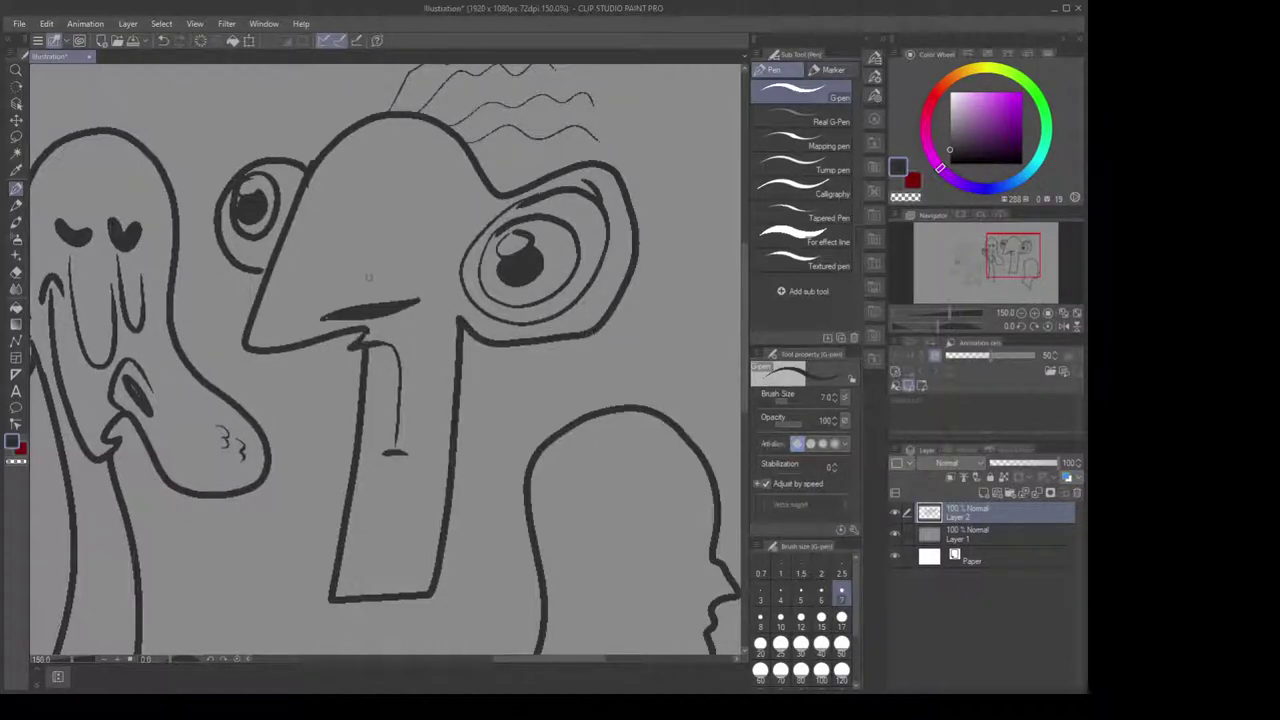
mouse_move(362, 277)
mouse_down()
mouse_move(404, 243)
mouse_move(428, 268)
mouse_move(430, 316)
mouse_up()
Draw an angular eye, a frowning mouth with a cheek line, a nostril wing and a thick arched eyebrow on the human profile
scroll(556, 264, down, 3)
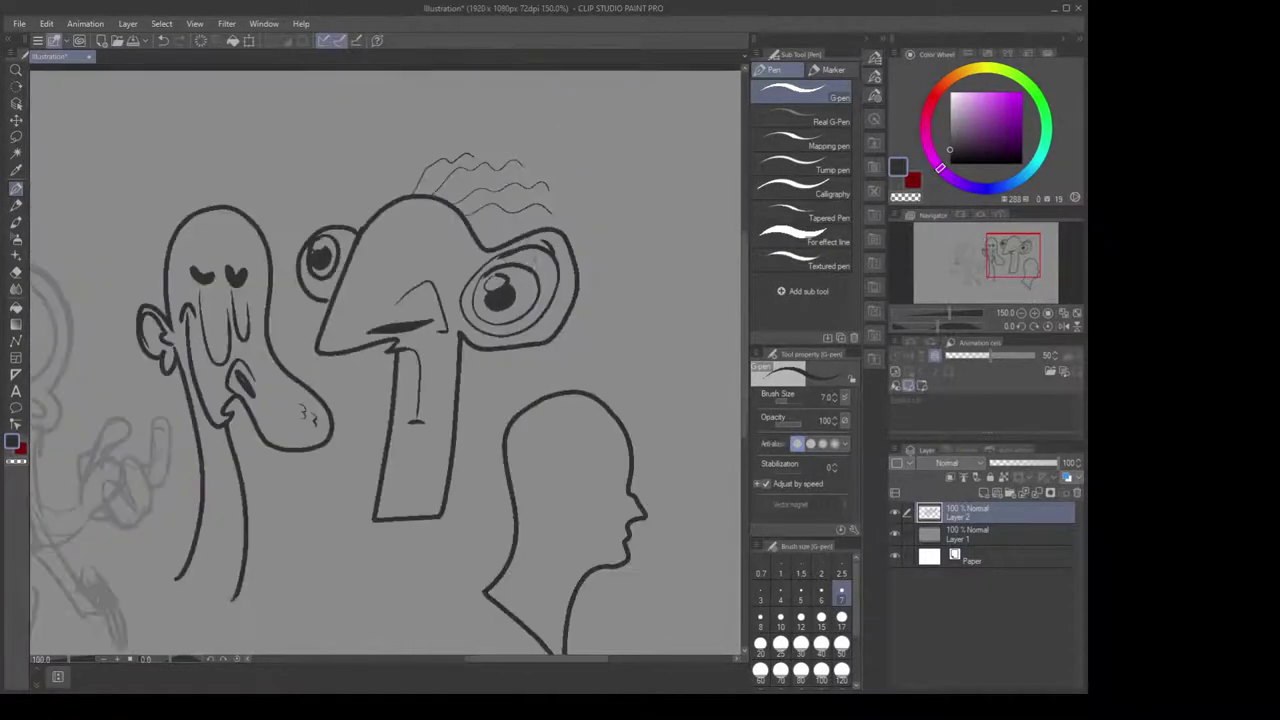
scroll(555, 317, up, 4)
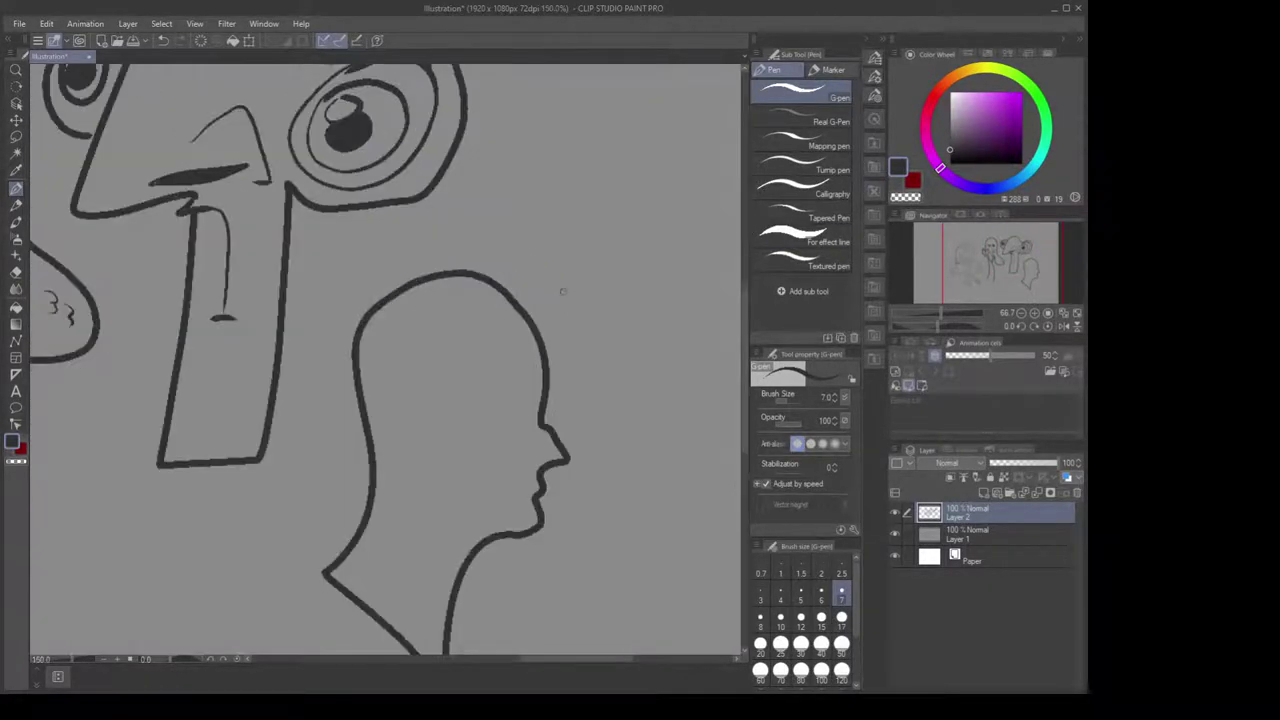
mouse_move(449, 362)
mouse_down()
mouse_move(505, 316)
mouse_move(490, 368)
mouse_up()
mouse_move(458, 362)
mouse_down()
mouse_move(497, 370)
mouse_move(504, 330)
mouse_up()
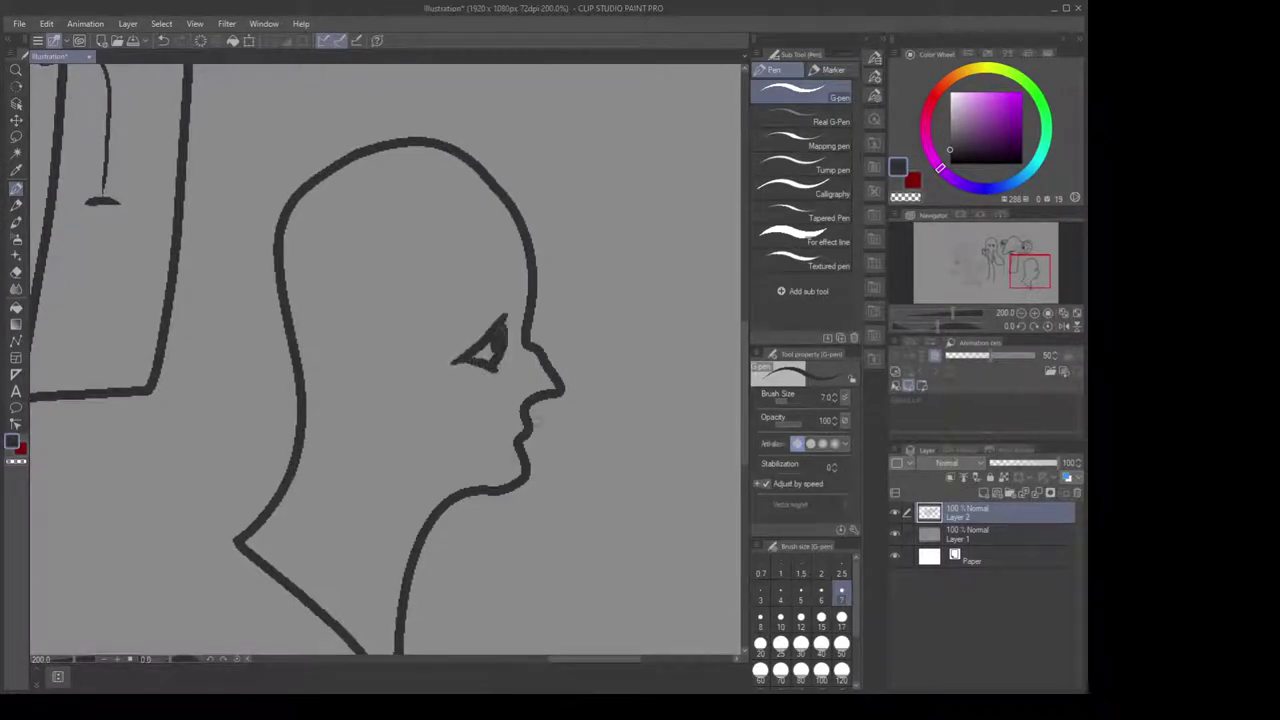
mouse_move(506, 433)
mouse_down()
mouse_move(462, 455)
mouse_move(473, 466)
mouse_up()
drag(508, 404, 533, 380)
drag(443, 325, 514, 283)
Draw an ear with an inner rim and a small lobe on the side of the human profile's head
mouse_move(386, 365)
mouse_down()
mouse_move(372, 330)
mouse_move(350, 408)
mouse_move(397, 402)
mouse_move(384, 371)
mouse_move(328, 335)
mouse_move(342, 376)
mouse_move(358, 340)
mouse_move(332, 380)
mouse_move(374, 366)
mouse_move(364, 328)
mouse_move(338, 376)
mouse_up()
key(ctrl+z)
key(ctrl+z)
key(ctrl+z)
key(ctrl+z)
Set the pen size to 3 and draw a thin upright oval in front of the human profile
key(bracketleft)
key(bracketleft)
key(bracketleft)
key(bracketleft)
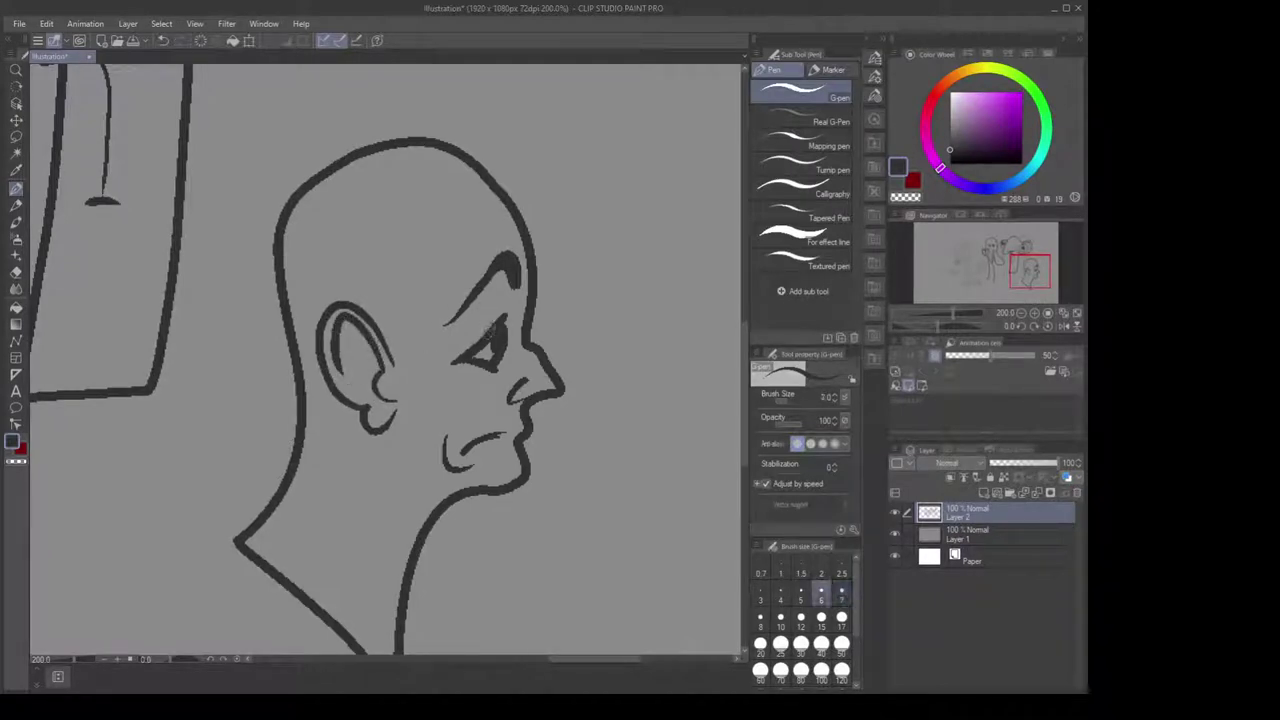
drag(577, 191, 468, 265)
drag(494, 353, 520, 288)
mouse_move(478, 373)
mouse_down()
mouse_move(391, 309)
mouse_move(440, 335)
mouse_move(425, 470)
mouse_up()
key(ctrl+z)
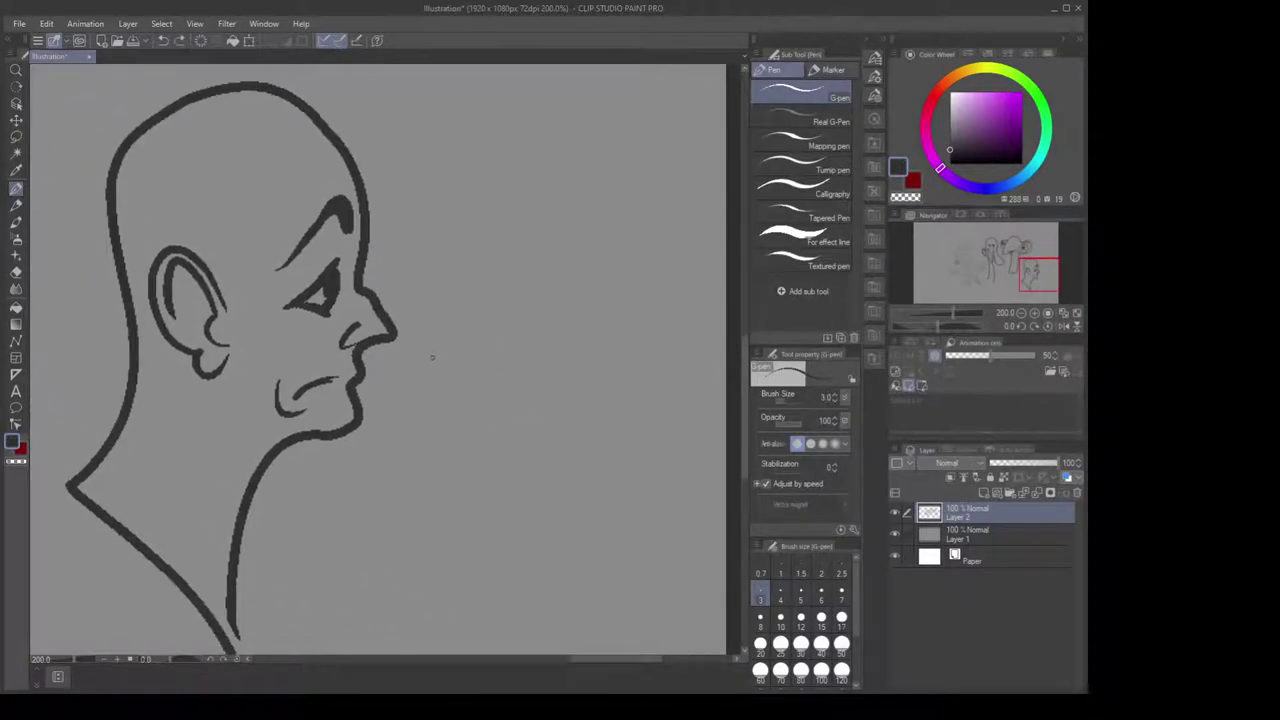
mouse_move(471, 318)
mouse_down()
mouse_move(451, 380)
mouse_move(497, 222)
mouse_move(432, 372)
mouse_up()
Divide the oval with a slanted lengthwise line and add a short diagonal branching off near its lower end
drag(490, 225, 445, 430)
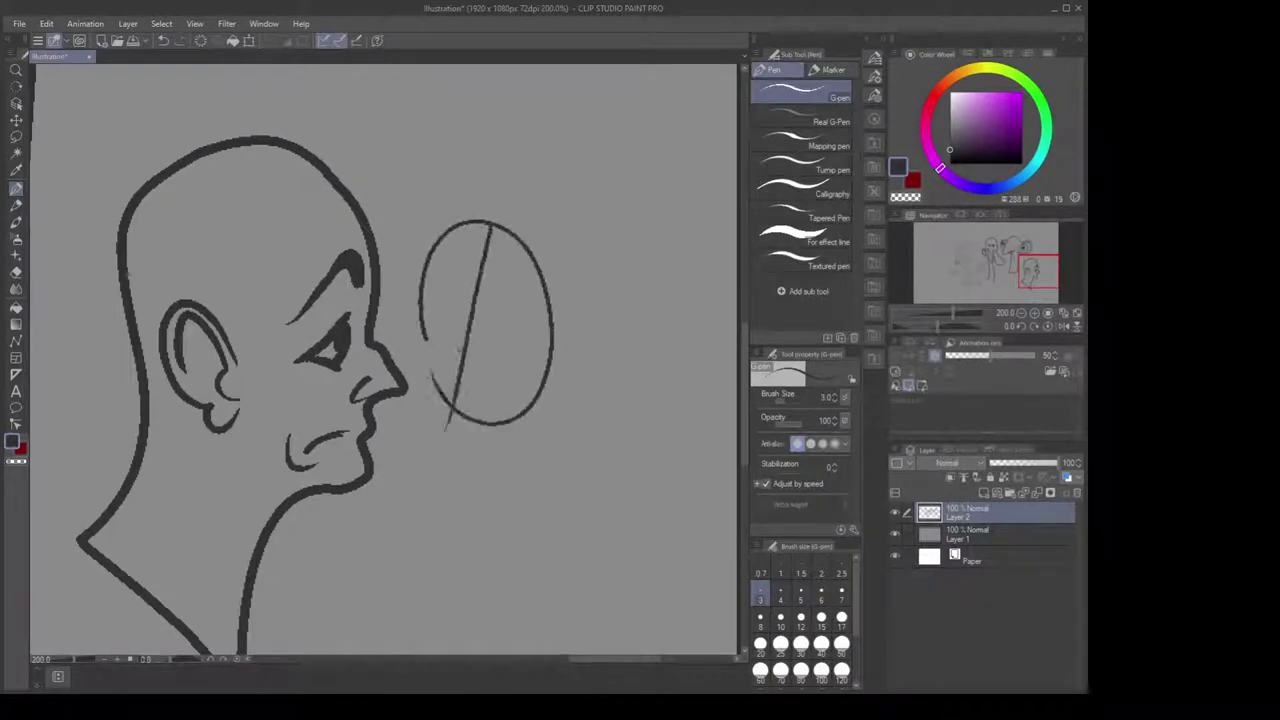
drag(458, 346, 540, 446)
key(ctrl+z)
key(ctrl+z)
drag(487, 224, 458, 422)
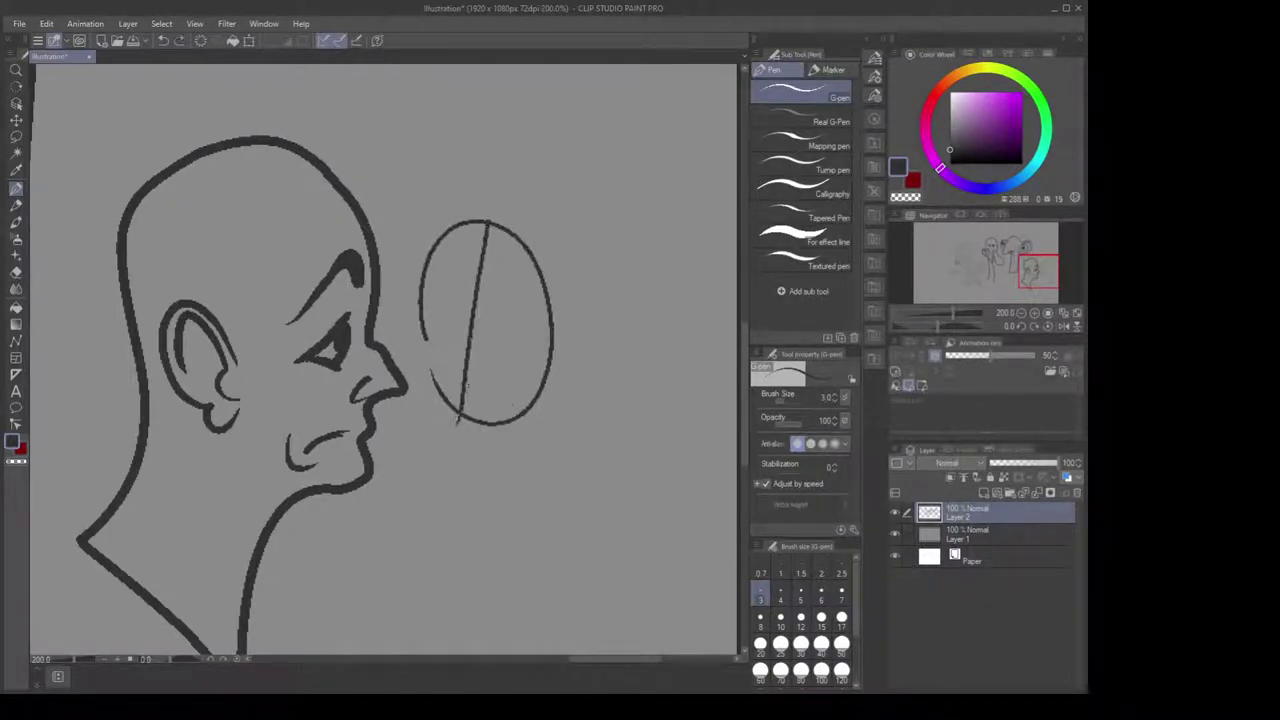
drag(462, 373, 550, 426)
Draw a large ear diagram beside the divided oval, with an outer rim, inner fold curves and a rounded flap at the opening
drag(520, 485, 449, 448)
mouse_move(506, 362)
mouse_down()
mouse_move(512, 302)
mouse_move(550, 247)
mouse_move(603, 310)
mouse_move(571, 466)
mouse_move(518, 442)
mouse_move(519, 363)
mouse_move(547, 265)
mouse_move(586, 331)
mouse_move(588, 370)
mouse_up()
key(ctrl+z)
mouse_move(580, 284)
mouse_down()
mouse_move(520, 360)
mouse_move(522, 400)
mouse_up()
mouse_move(548, 276)
mouse_down()
mouse_move(572, 408)
mouse_move(553, 422)
mouse_up()
mouse_move(512, 480)
mouse_down()
mouse_move(548, 343)
mouse_move(556, 407)
mouse_up()
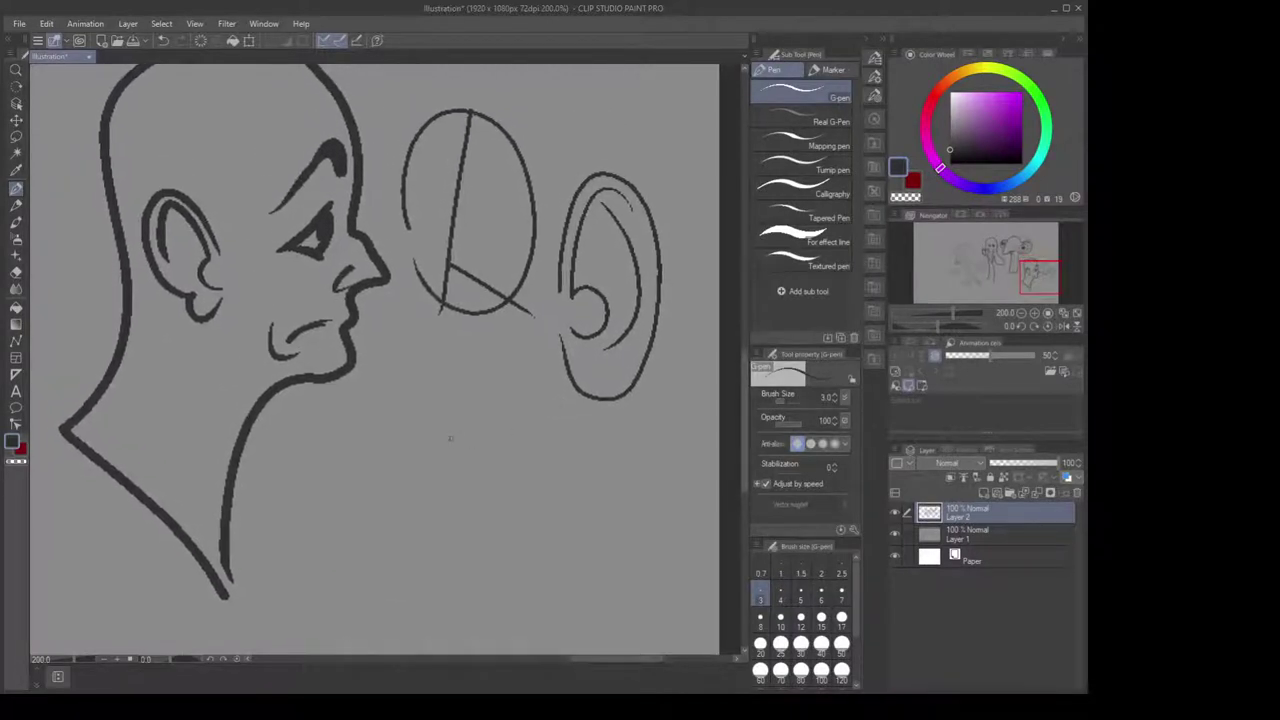
Pick a lighter grey and sketch a narrow slanted oval overlapped by a larger elongated oval below the divided oval
mouse_move(455, 416)
mouse_down()
mouse_move(471, 543)
mouse_move(458, 414)
mouse_move(449, 456)
mouse_move(428, 430)
mouse_move(515, 540)
mouse_move(450, 515)
mouse_move(505, 470)
mouse_move(480, 435)
mouse_up()
key(ctrl+z)
click(951, 131)
key(ctrl+z)
key(ctrl+z)
mouse_move(440, 372)
mouse_down()
mouse_move(425, 540)
mouse_move(470, 595)
mouse_up()
key(ctrl+z)
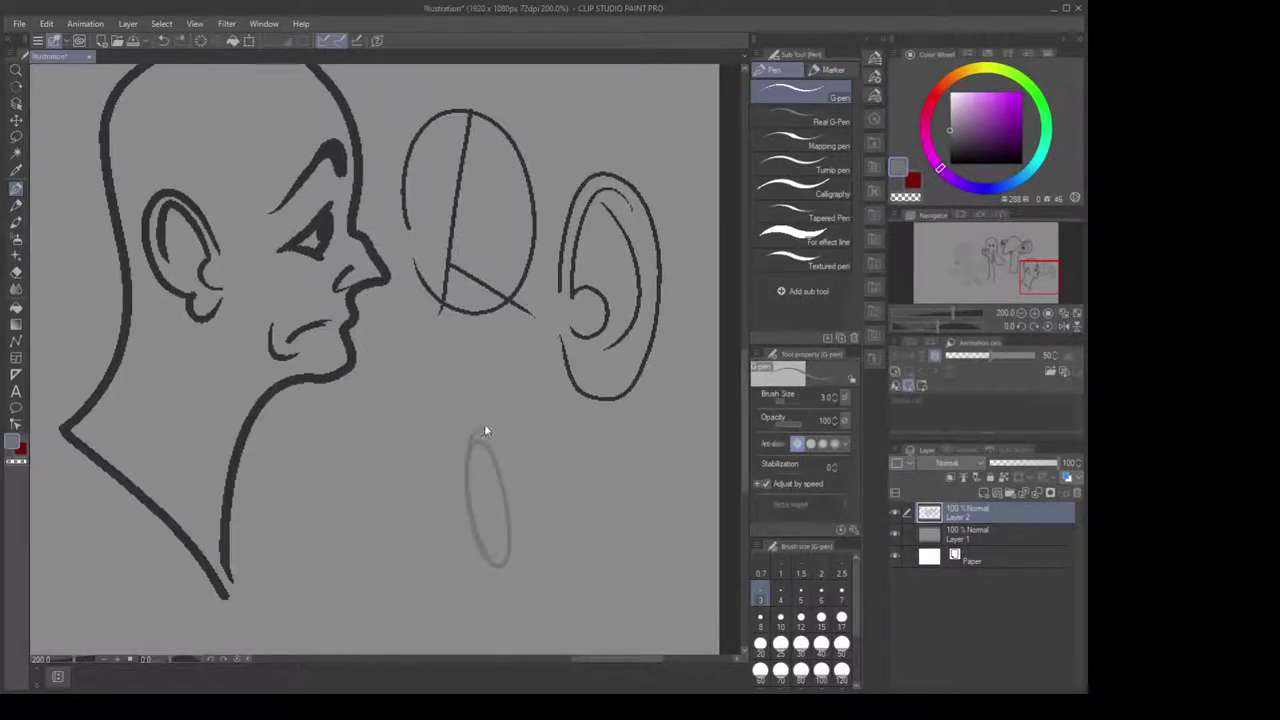
mouse_move(480, 425)
mouse_down()
mouse_move(410, 505)
mouse_move(505, 495)
mouse_move(414, 430)
mouse_up()
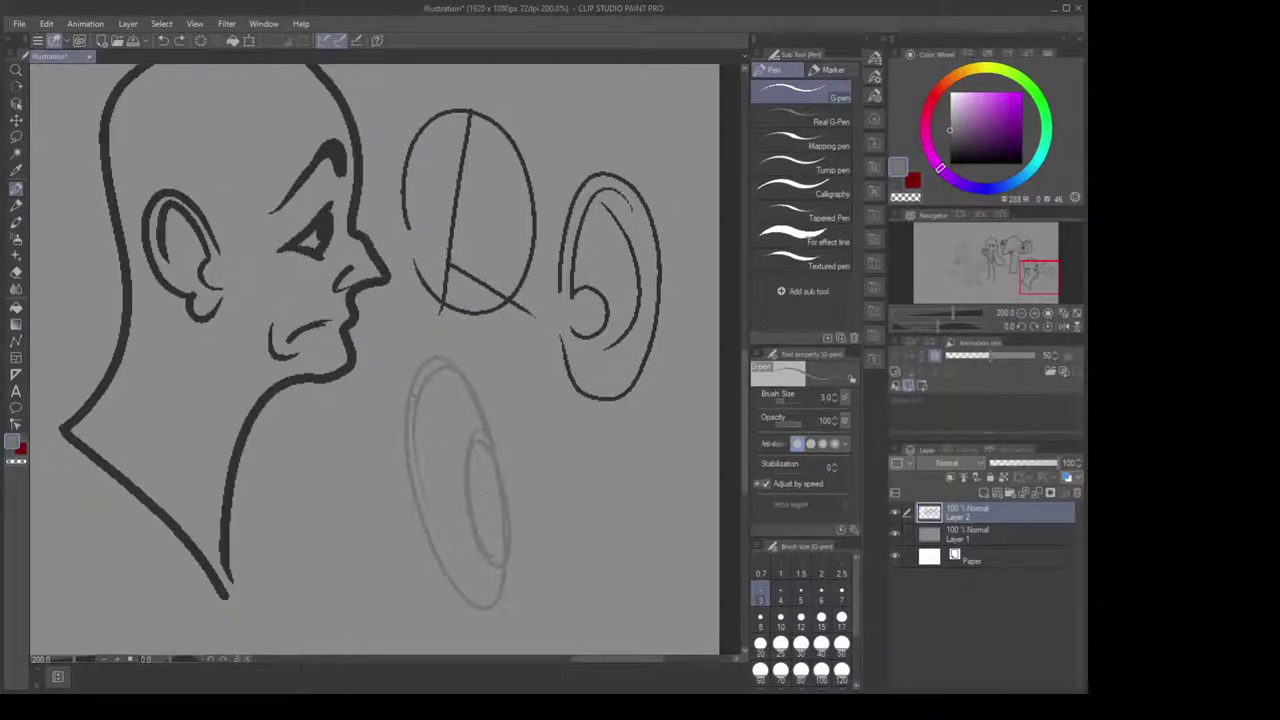
Build the overlapping ovals into an ear seen at an angle with a thicker rim, inner contour and rounded lobe, and erase leftover guide lines
drag(412, 398, 424, 374)
mouse_move(409, 406)
mouse_down()
mouse_move(430, 356)
mouse_move(408, 461)
mouse_up()
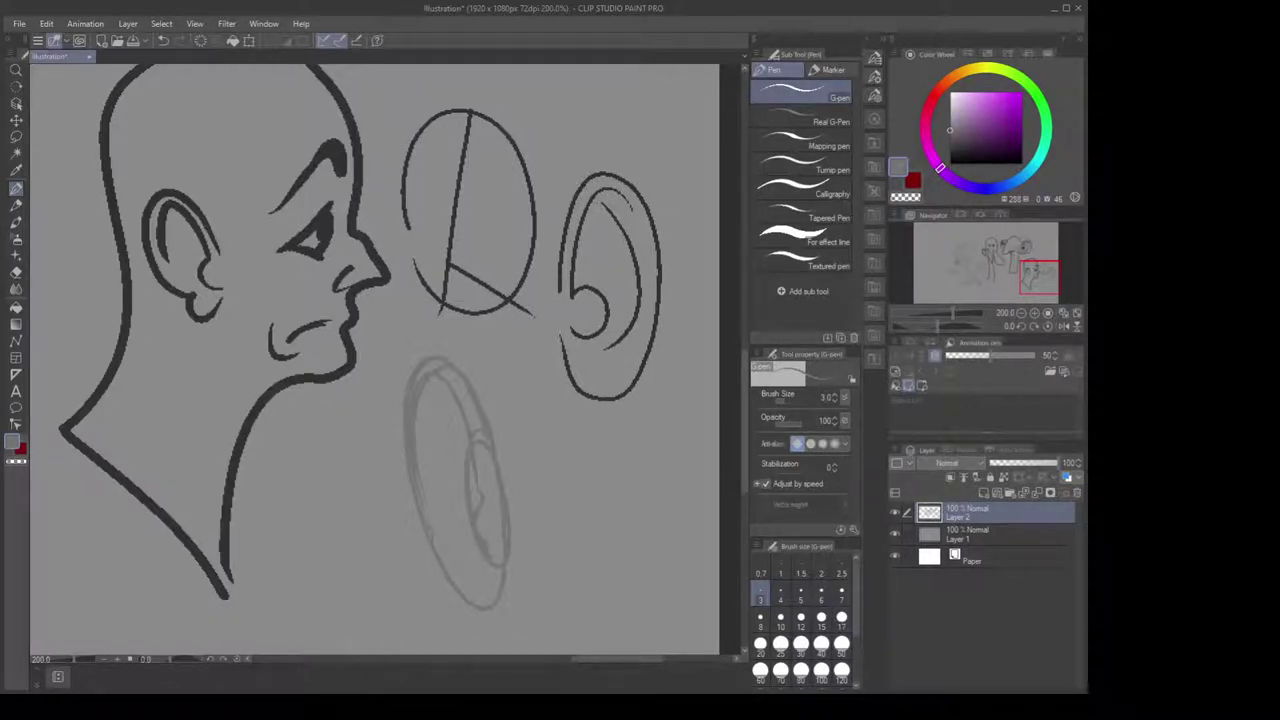
drag(437, 556, 464, 611)
key(ctrl+z)
mouse_move(437, 561)
mouse_down()
mouse_move(485, 614)
mouse_move(443, 594)
mouse_up()
key(e)
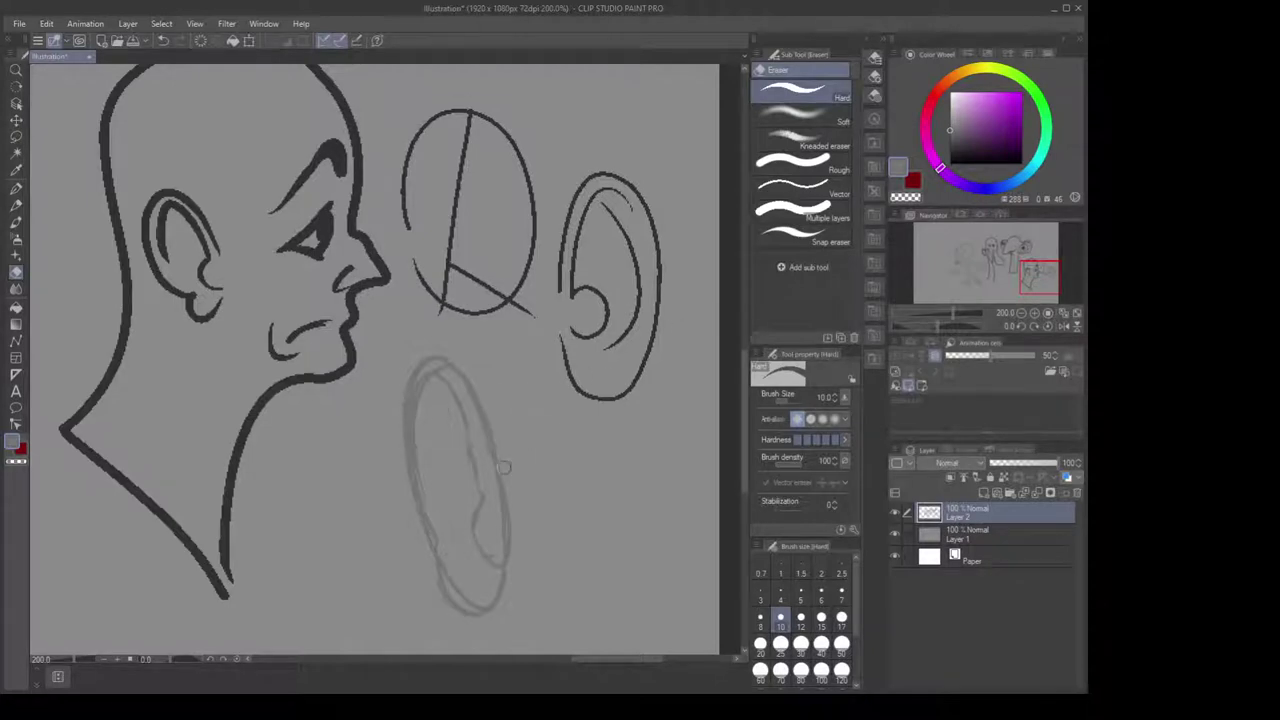
key(p)
Add an inner curve along the rim of the light grey ear, running down toward its lobe
drag(517, 442, 547, 512)
key(ctrl+z)
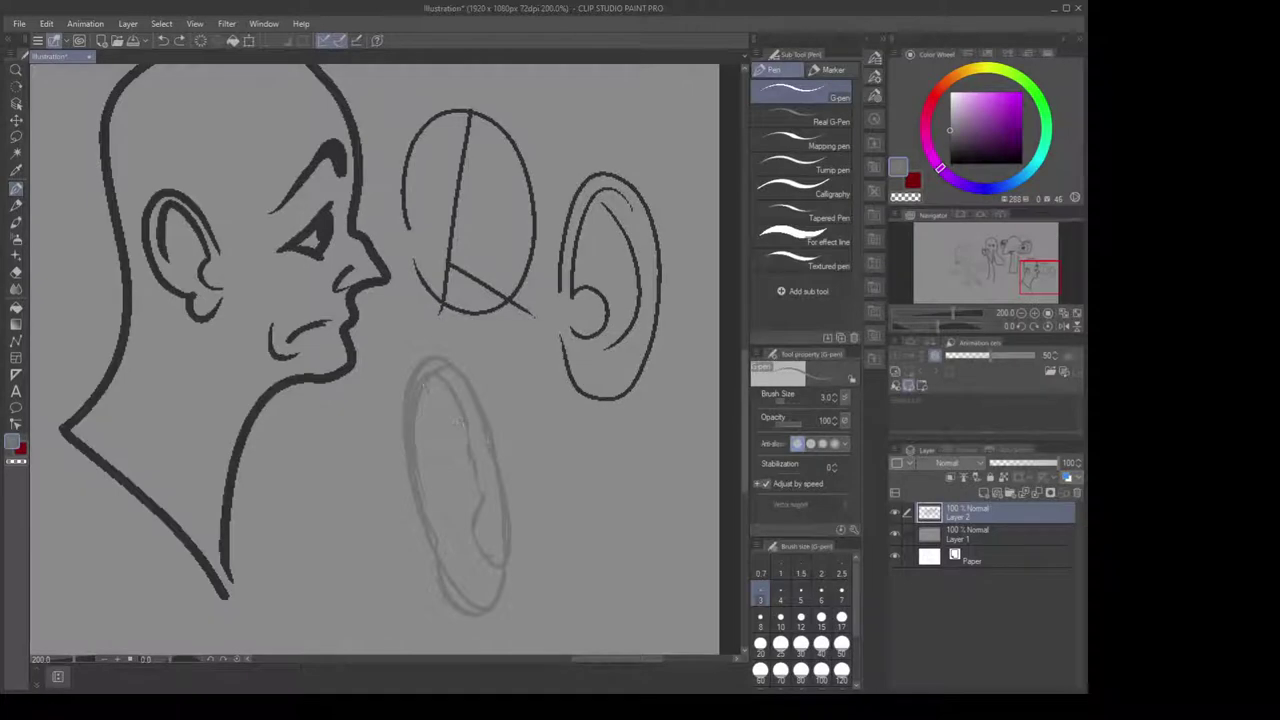
mouse_move(424, 386)
mouse_down()
mouse_move(405, 484)
mouse_move(473, 565)
mouse_up()
mouse_move(462, 424)
mouse_down()
mouse_move(449, 477)
mouse_move(466, 531)
mouse_up()
key(ctrl+z)
mouse_move(284, 505)
mouse_down()
mouse_move(313, 482)
mouse_move(322, 445)
mouse_move(352, 446)
mouse_up()
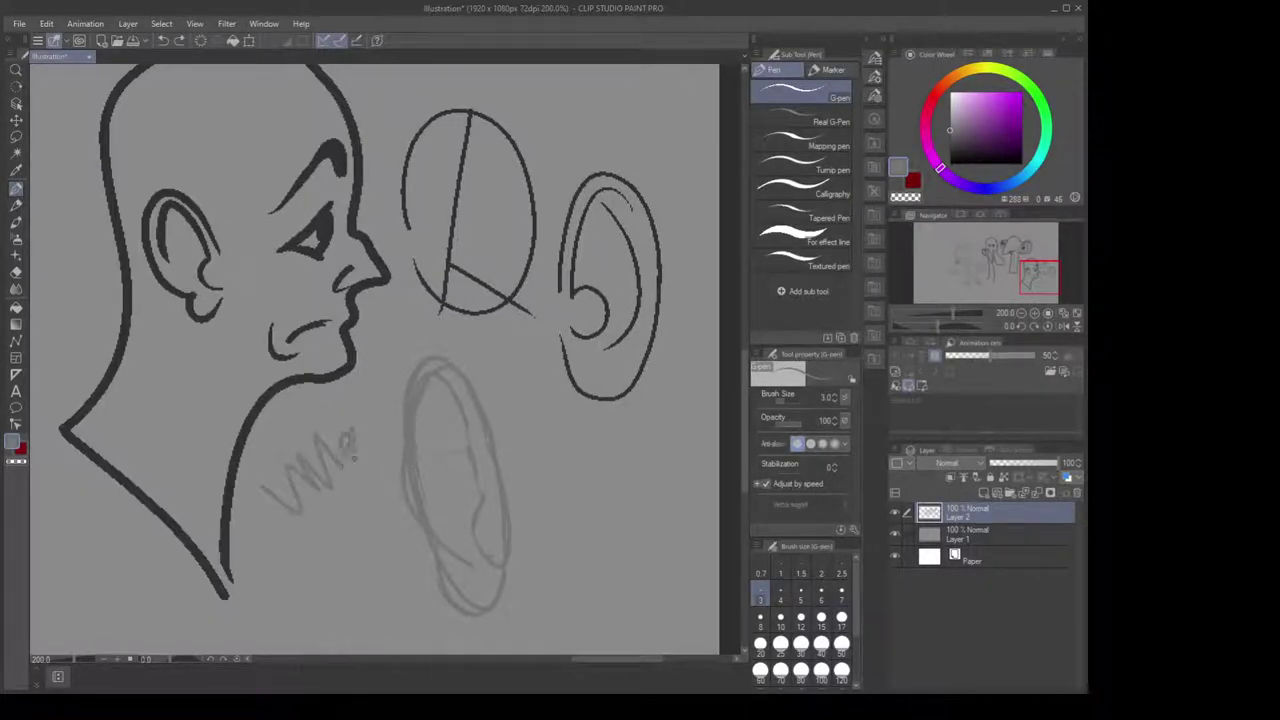
key(ctrl+z)
mouse_move(532, 306)
mouse_down()
mouse_move(537, 292)
mouse_move(560, 306)
mouse_move(557, 323)
mouse_move(559, 283)
mouse_move(595, 485)
mouse_move(503, 226)
mouse_up()
scroll(557, 320, down, 1)
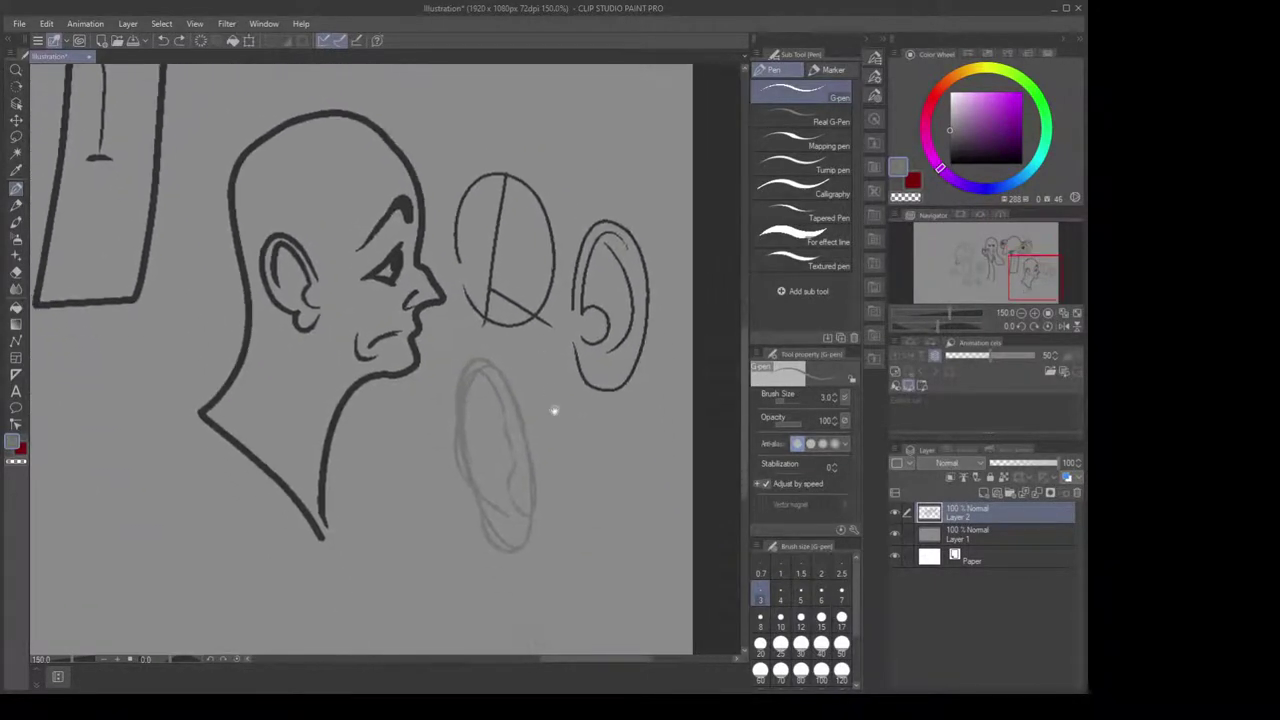
Erase the doubled outer line on the light grey ear and draw a small fold curve inside its upper rim
scroll(554, 411, up, 1)
drag(554, 411, 514, 316)
drag(443, 344, 453, 416)
key(ctrl+z)
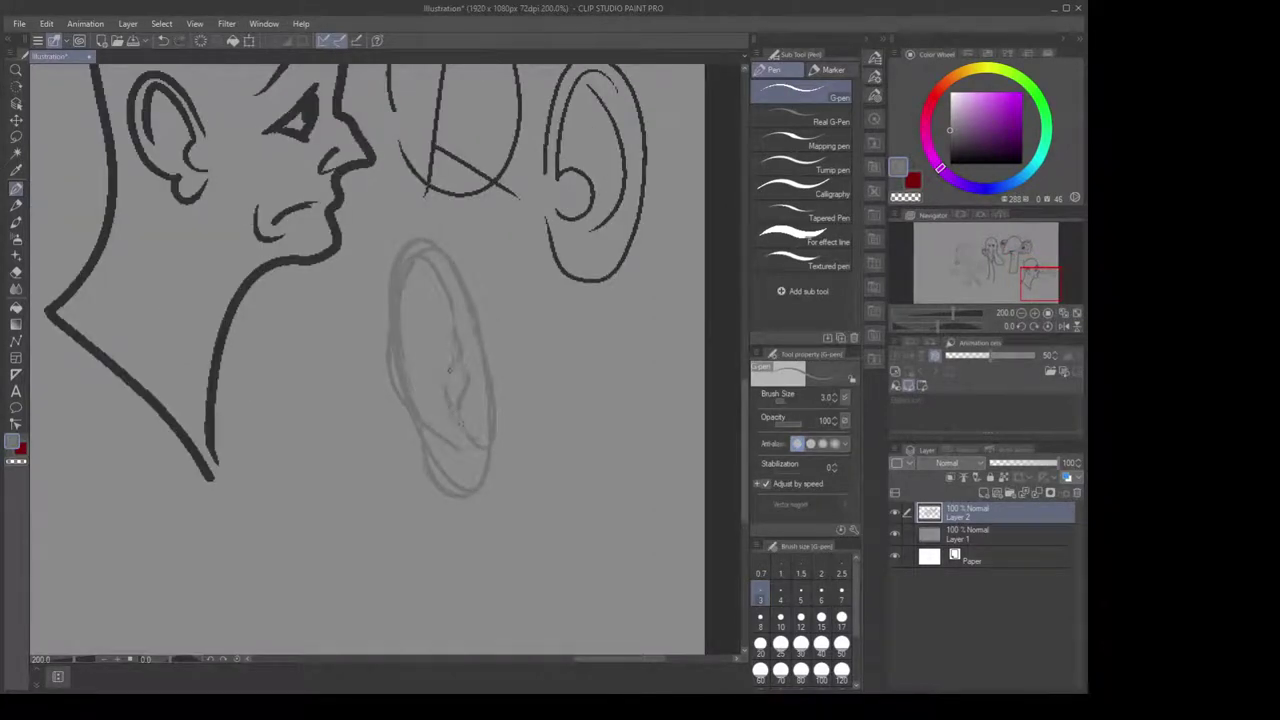
key(e)
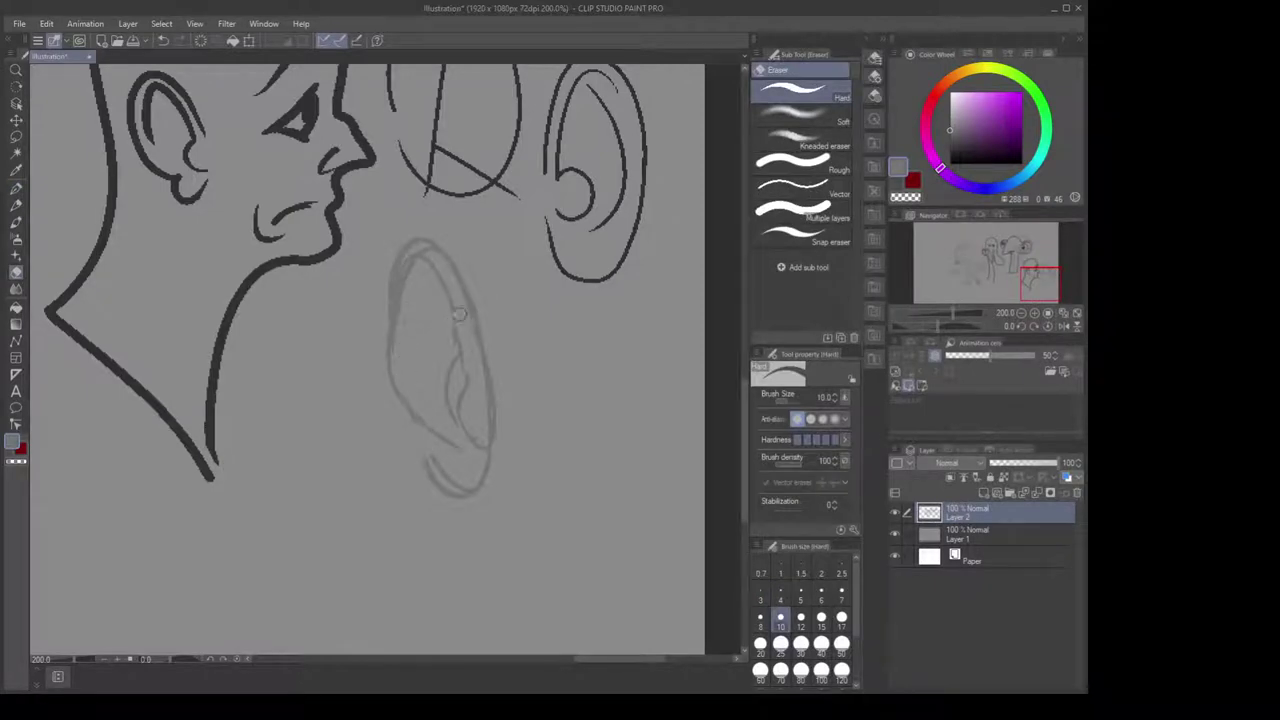
key(p)
drag(420, 263, 436, 307)
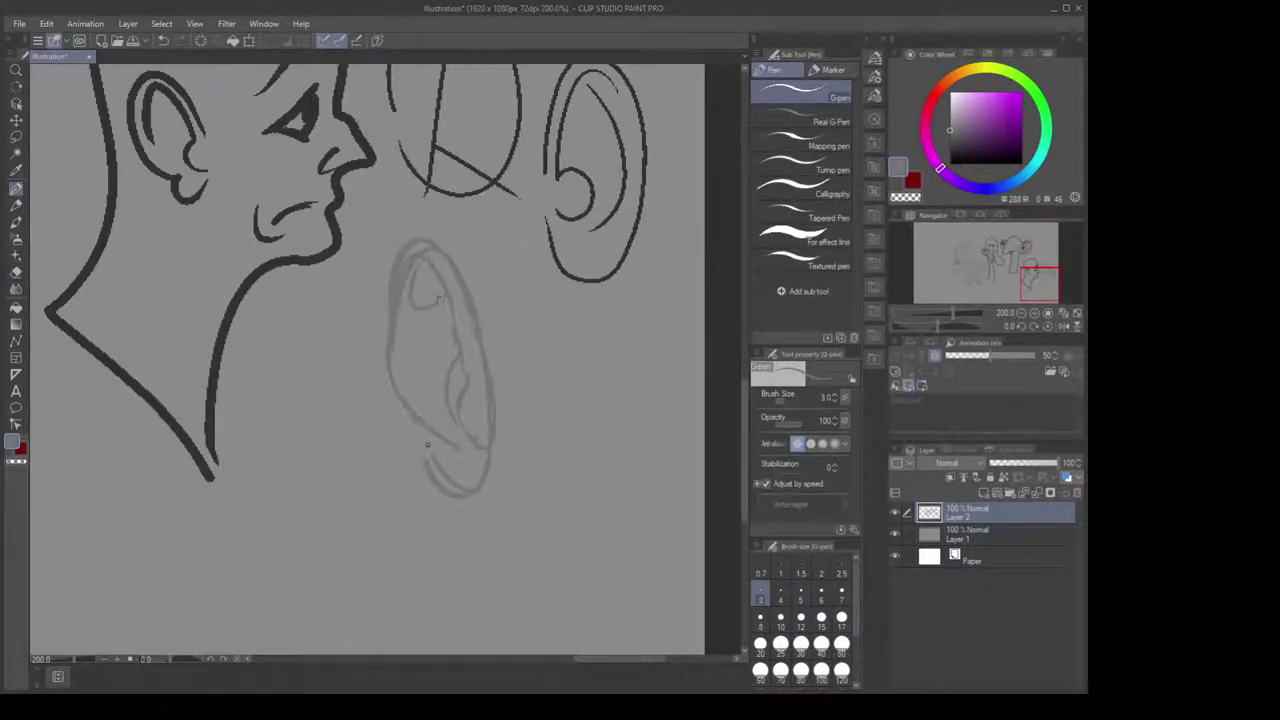
Erase the light grey ear's narrow lobe and redraw it wider and rounder
key(e)
mouse_move(430, 455)
mouse_down()
mouse_move(437, 489)
mouse_move(440, 472)
mouse_move(474, 500)
mouse_up()
key(p)
mouse_move(428, 442)
mouse_down()
mouse_move(434, 498)
mouse_move(472, 504)
mouse_move(467, 477)
mouse_up()
key(ctrl+z)
key(ctrl+z)
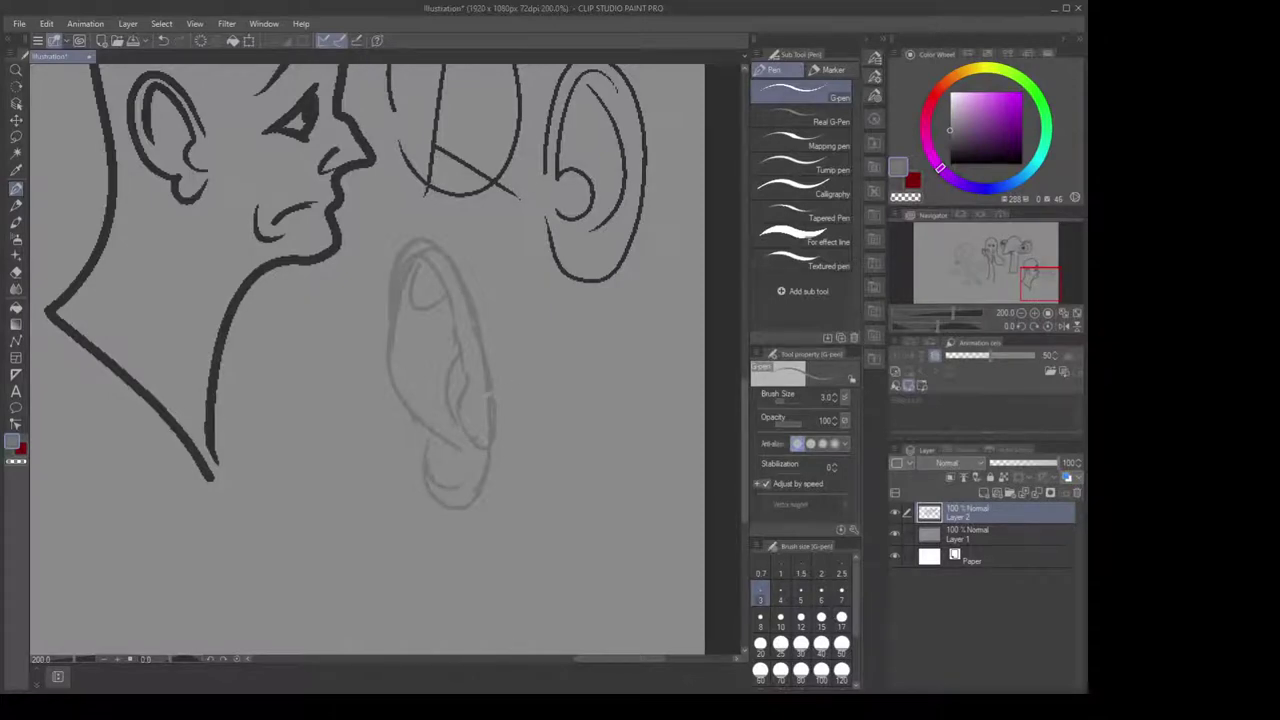
Redraw the light grey ear's lower outer edge and erase the overlap where it meets the lobe
key(e)
drag(384, 349, 426, 420)
key(p)
drag(393, 330, 456, 446)
key(e)
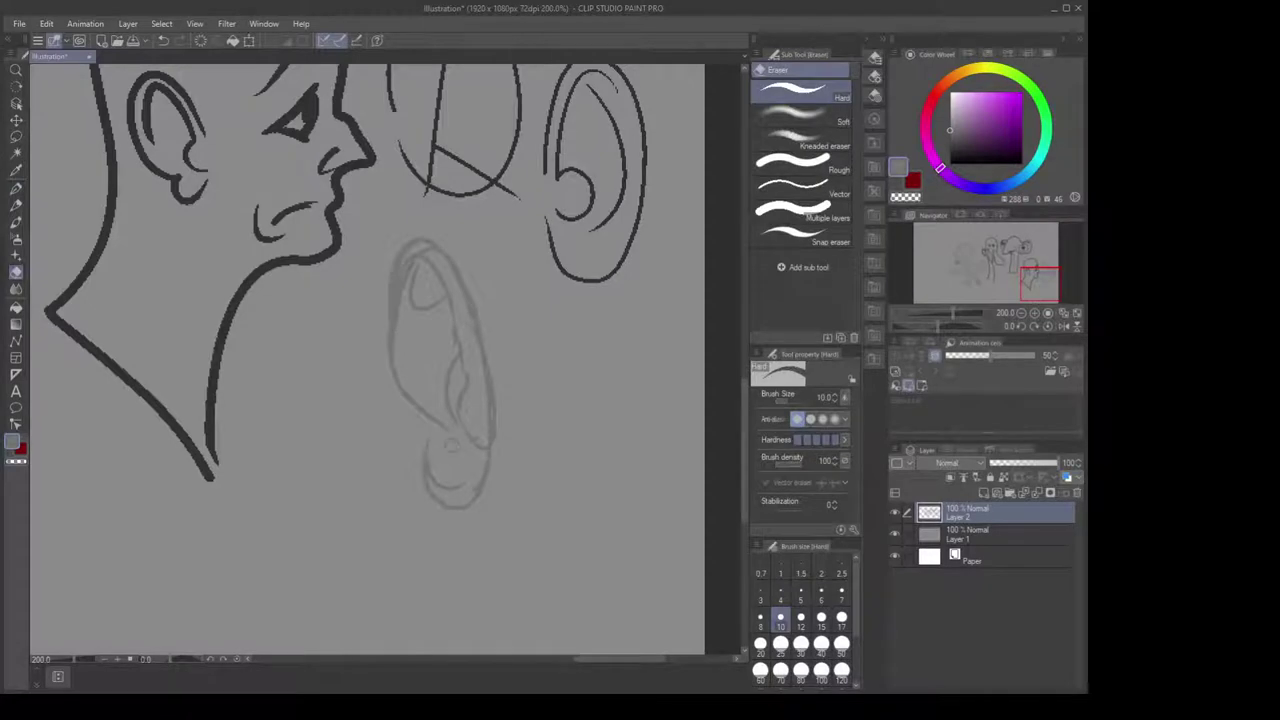
key(p)
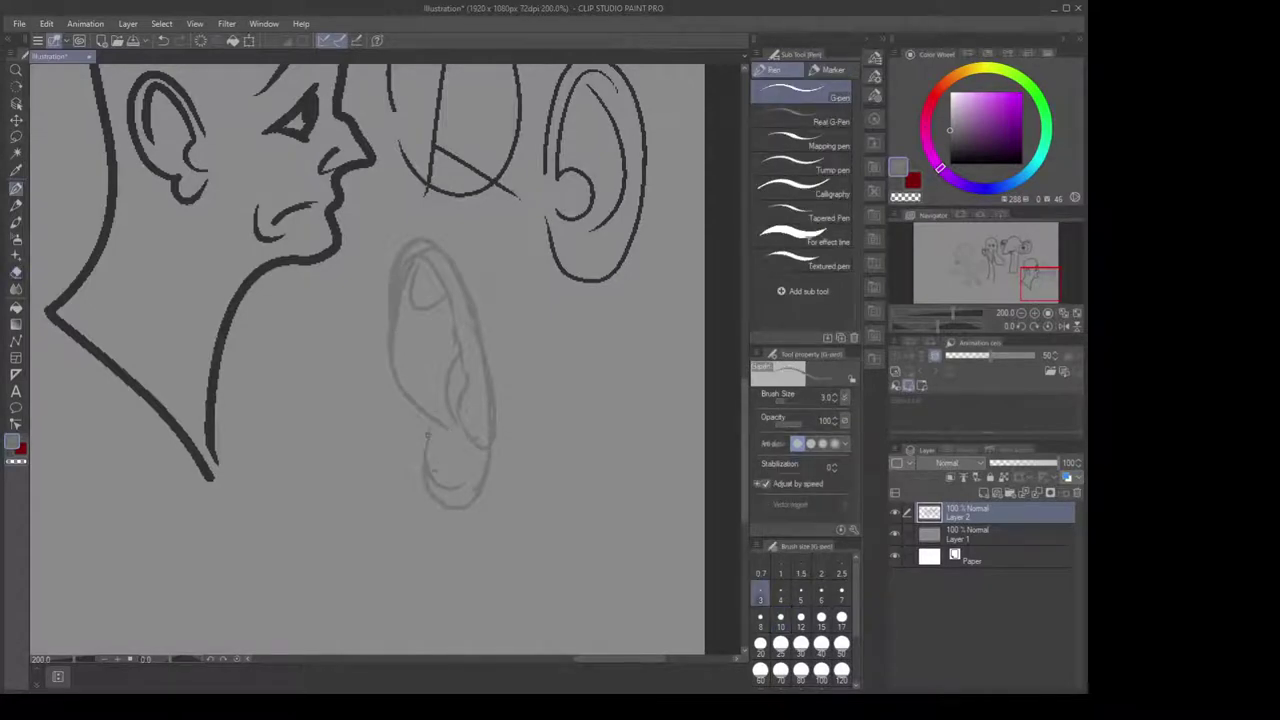
Lasso all the character heads and ear diagrams, delete them and clear the selection
scroll(427, 435, down, 5)
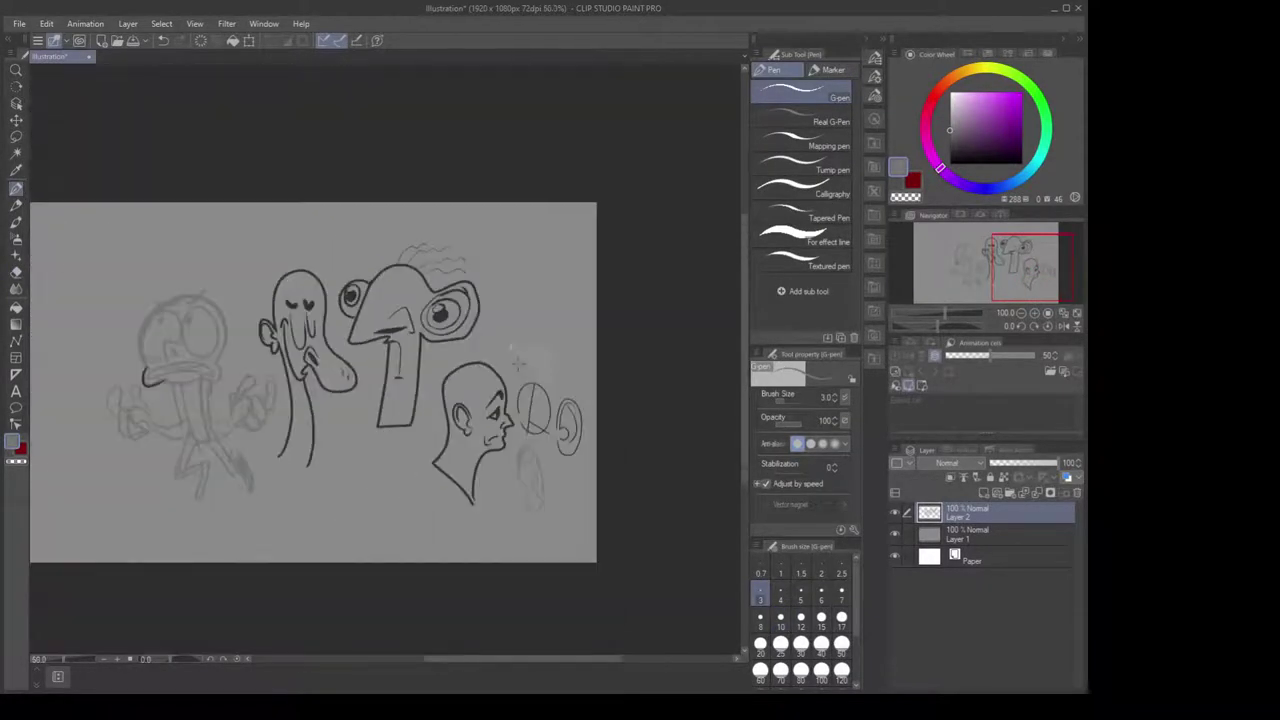
drag(514, 353, 563, 338)
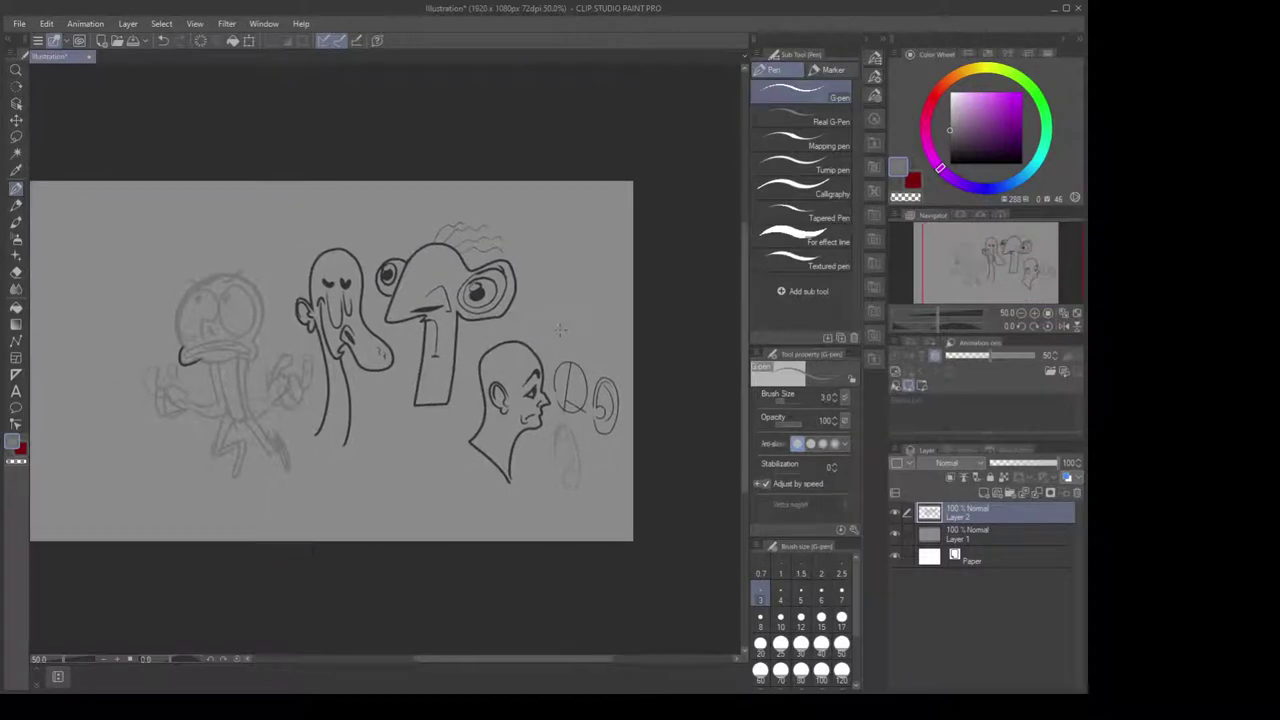
key(m)
mouse_move(580, 295)
mouse_down()
mouse_move(586, 286)
mouse_move(115, 275)
mouse_move(709, 478)
mouse_move(700, 330)
mouse_up()
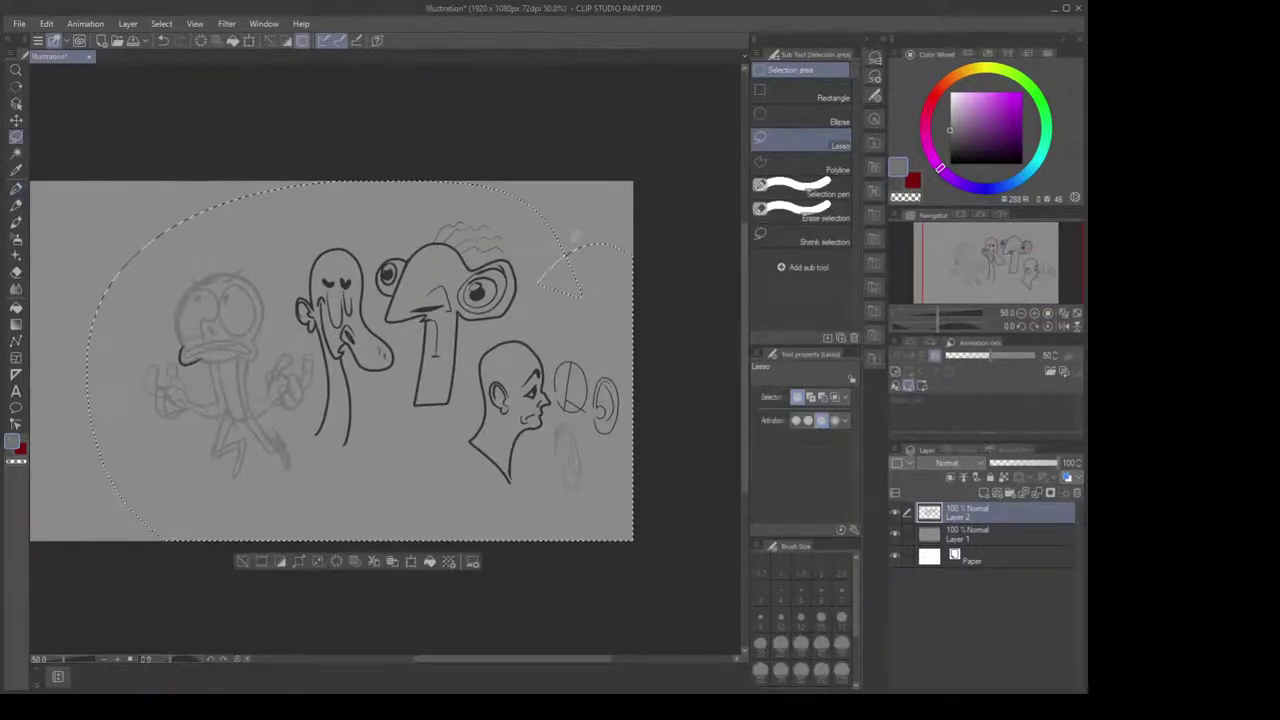
key(Delete)
key(ctrl+d)
Pick a dark purple and try the Uneven layering brush with two test strokes on the empty canvas
mouse_move(463, 384)
mouse_down()
mouse_move(540, 391)
mouse_move(504, 374)
mouse_up()
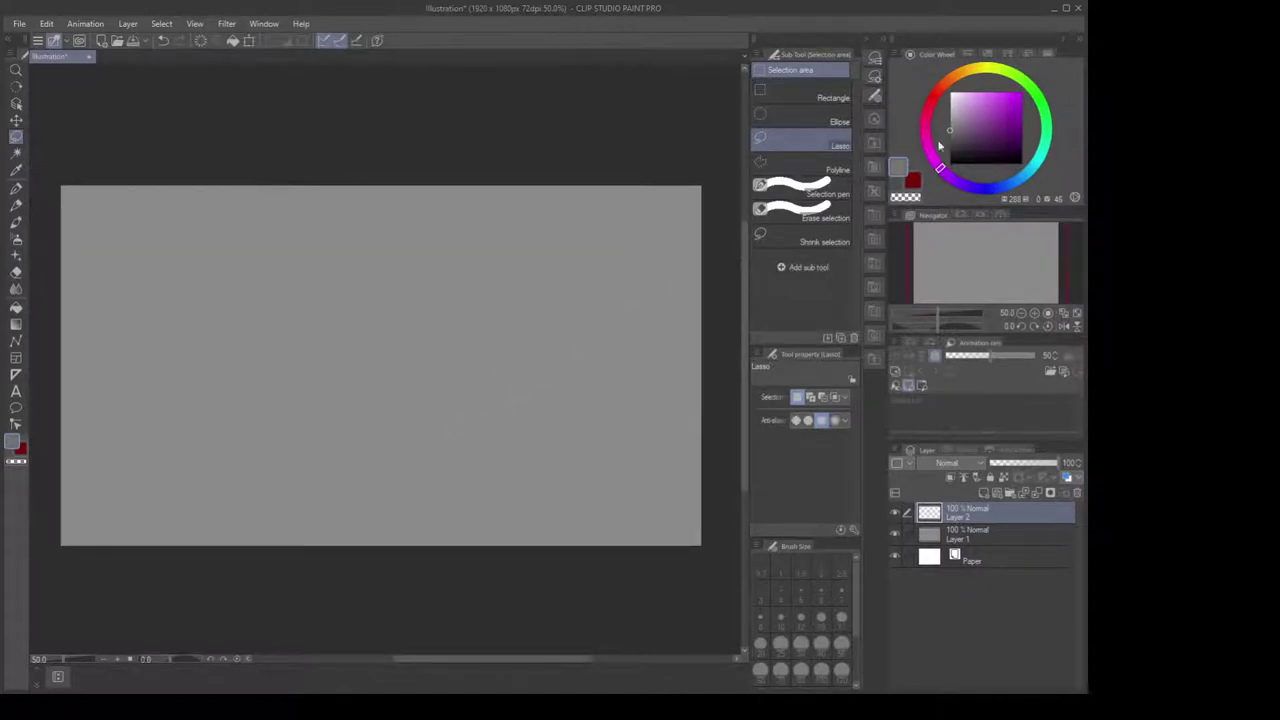
click(1021, 127)
key(b)
drag(423, 386, 497, 405)
key(ctrl+z)
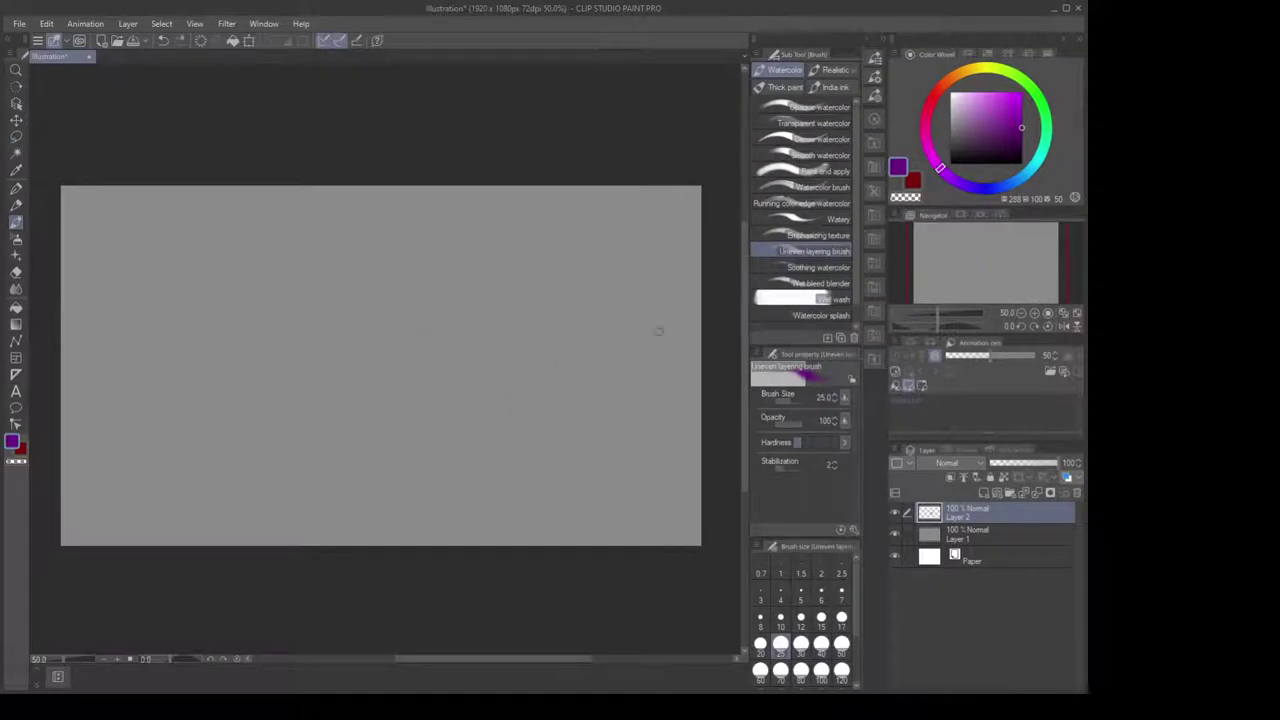
mouse_move(355, 378)
mouse_down()
mouse_move(385, 297)
mouse_move(466, 435)
mouse_up()
key(ctrl+z)
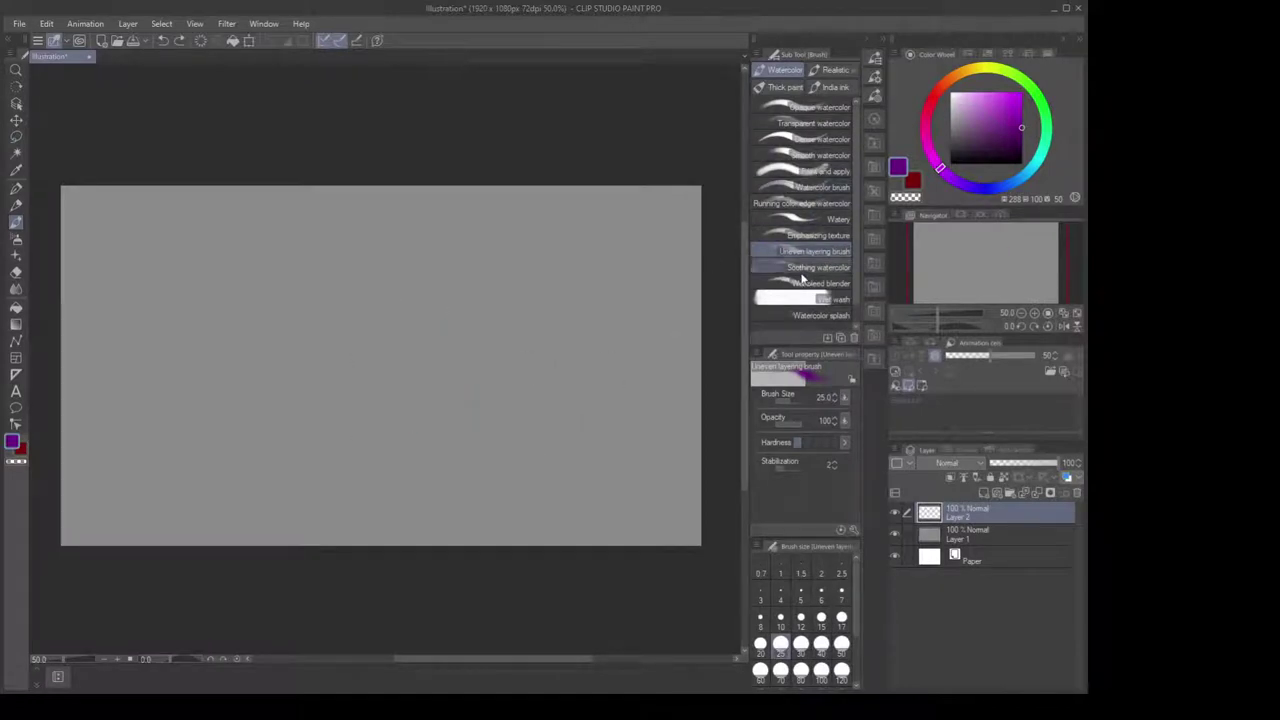
Select the Watercolor splash brush and try a single dab on the canvas
click(810, 283)
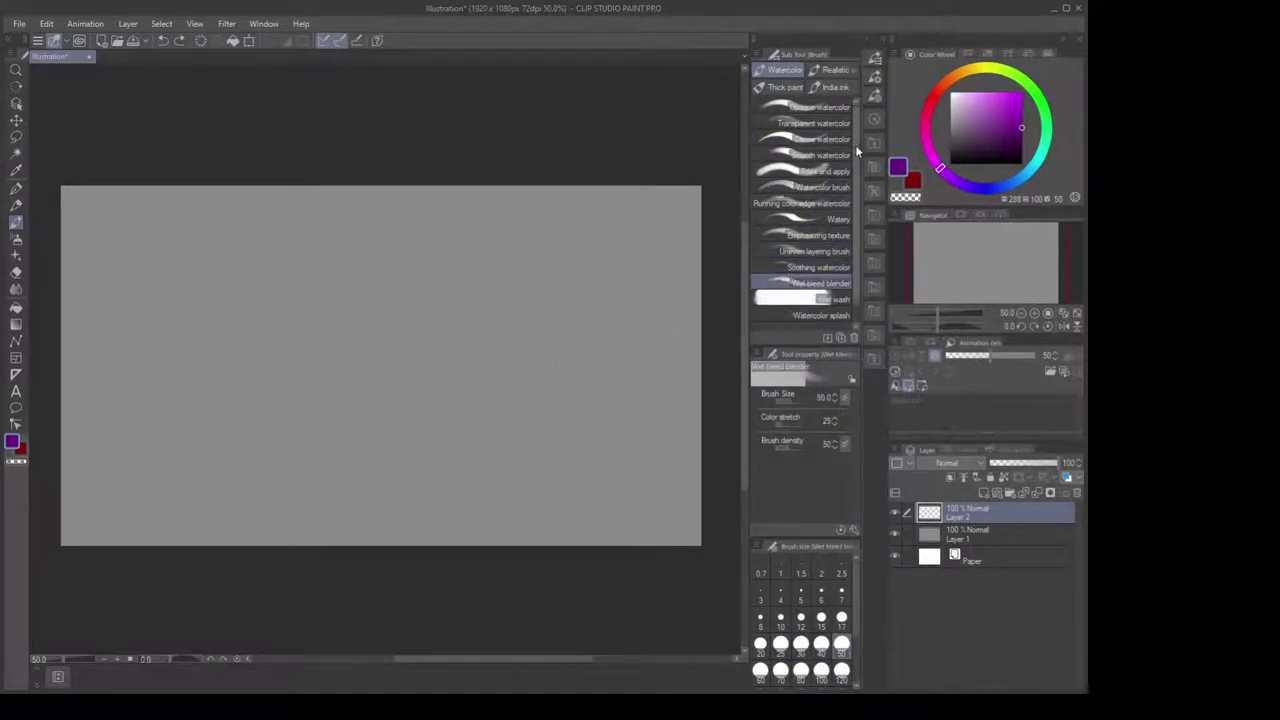
scroll(800, 260, down, 1)
click(791, 296)
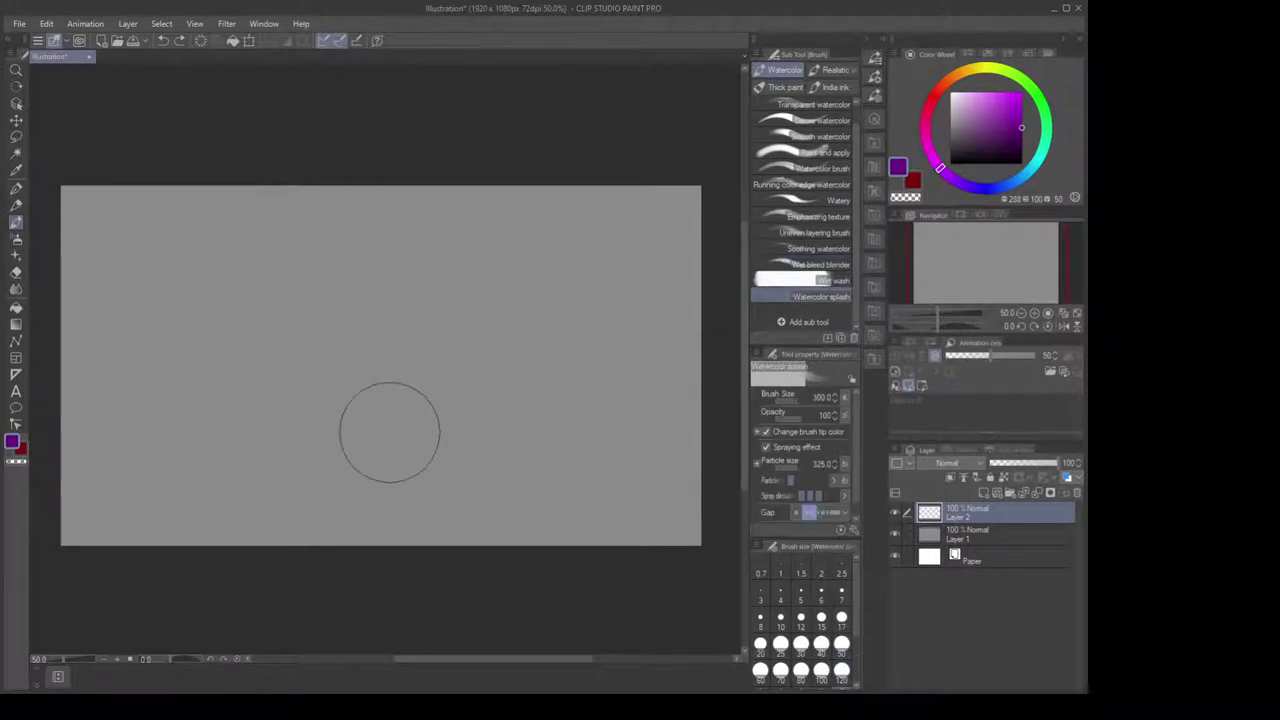
click(389, 432)
key(ctrl+z)
Reduce the Watercolor splash brush size to 100 and pick a bright red
key(bracketleft)
key(bracketleft)
key(bracketleft)
key(bracketleft)
key(bracketleft)
key(bracketleft)
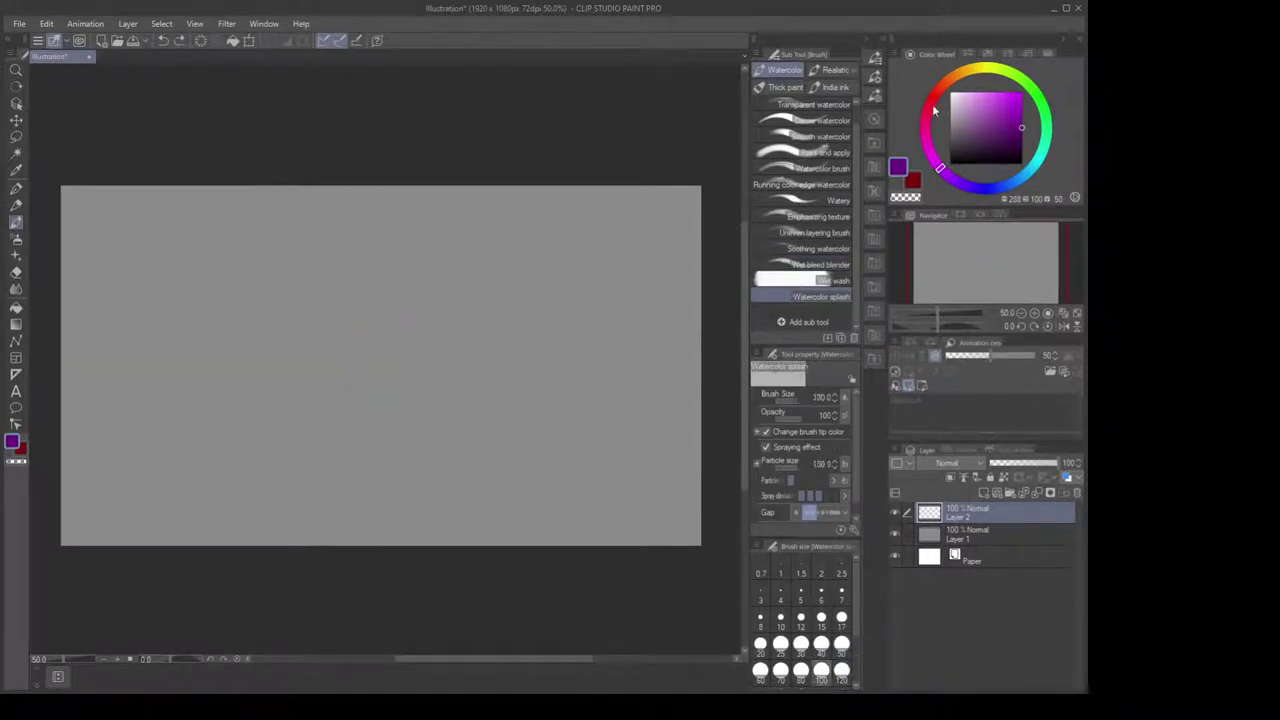
click(930, 106)
drag(1000, 100, 1047, 74)
key(bracketleft)
key(bracketleft)
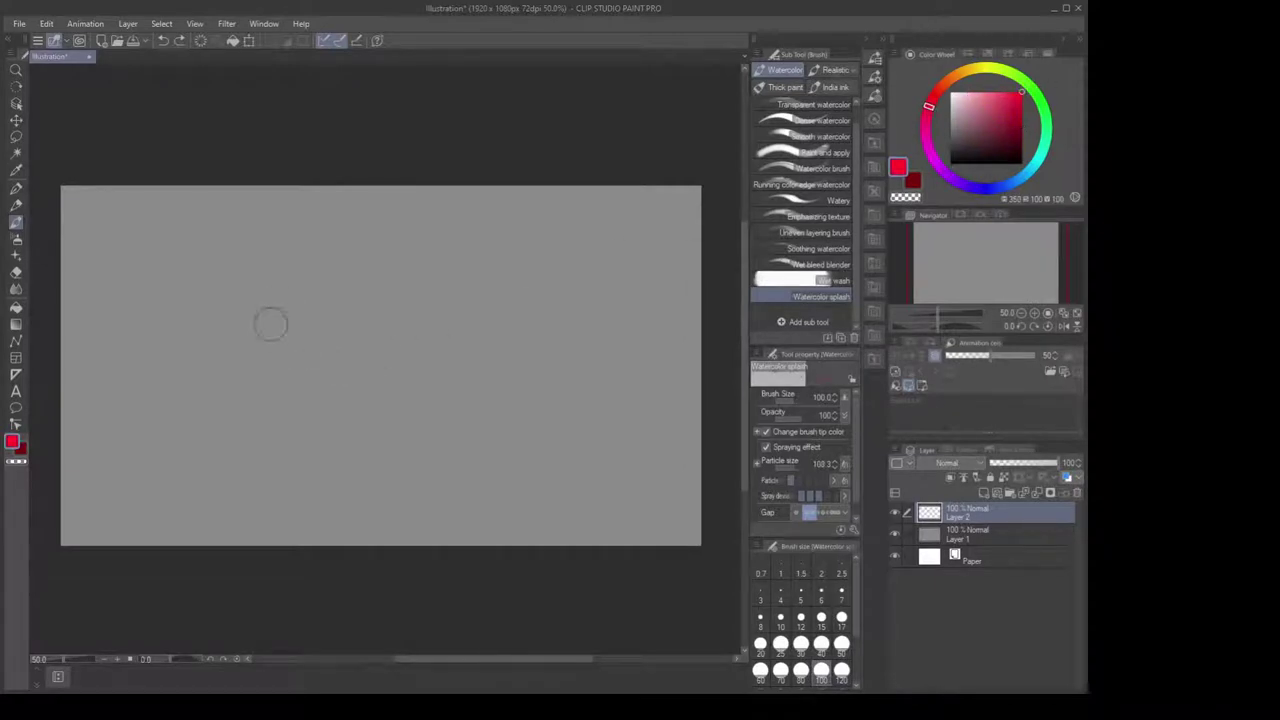
Shift the colour to a purer red and scatter splashes in a loose oval ring mid-canvas
mouse_move(271, 324)
mouse_down()
mouse_move(369, 383)
mouse_move(503, 419)
mouse_up()
key(ctrl+z)
click(932, 100)
mouse_move(264, 342)
mouse_down()
mouse_move(466, 366)
mouse_move(500, 330)
mouse_up()
key(ctrl+z)
mouse_move(456, 358)
mouse_down()
mouse_move(363, 286)
mouse_move(414, 335)
mouse_move(410, 449)
mouse_move(371, 305)
mouse_move(399, 414)
mouse_move(381, 482)
mouse_move(378, 293)
mouse_up()
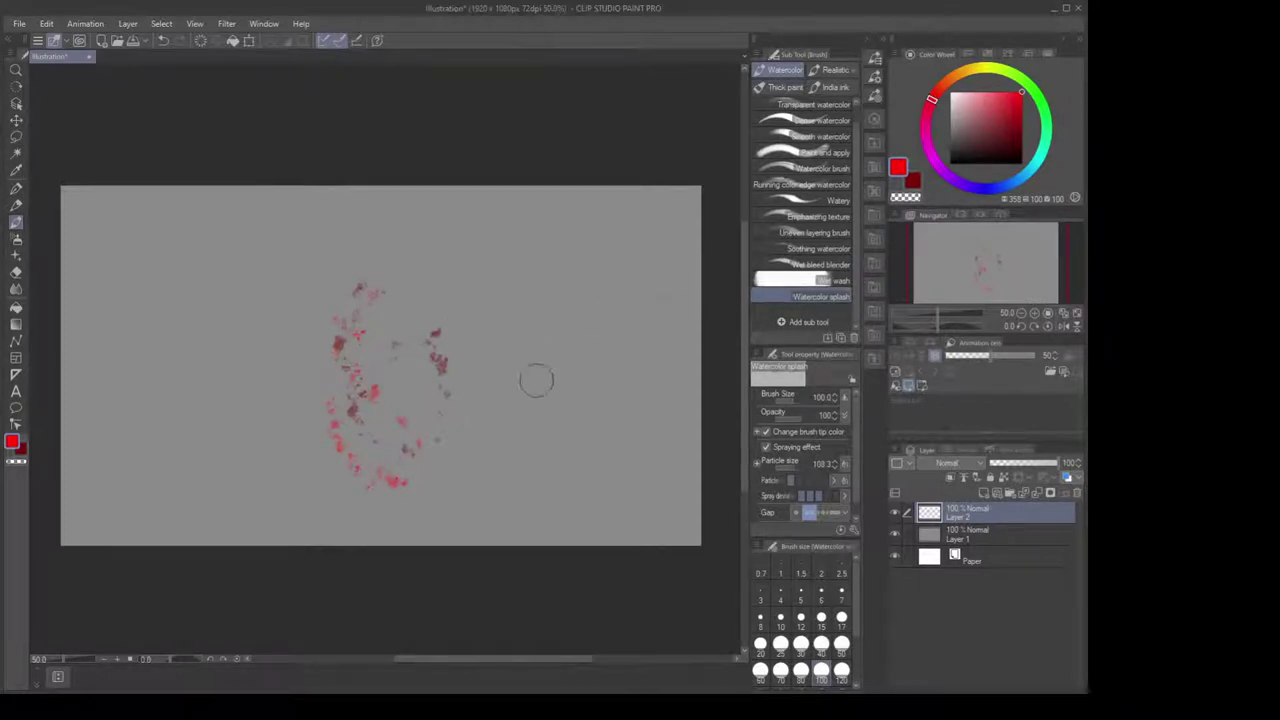
Lasso the red splashes, delete them and clear the selection
key(e)
key(m)
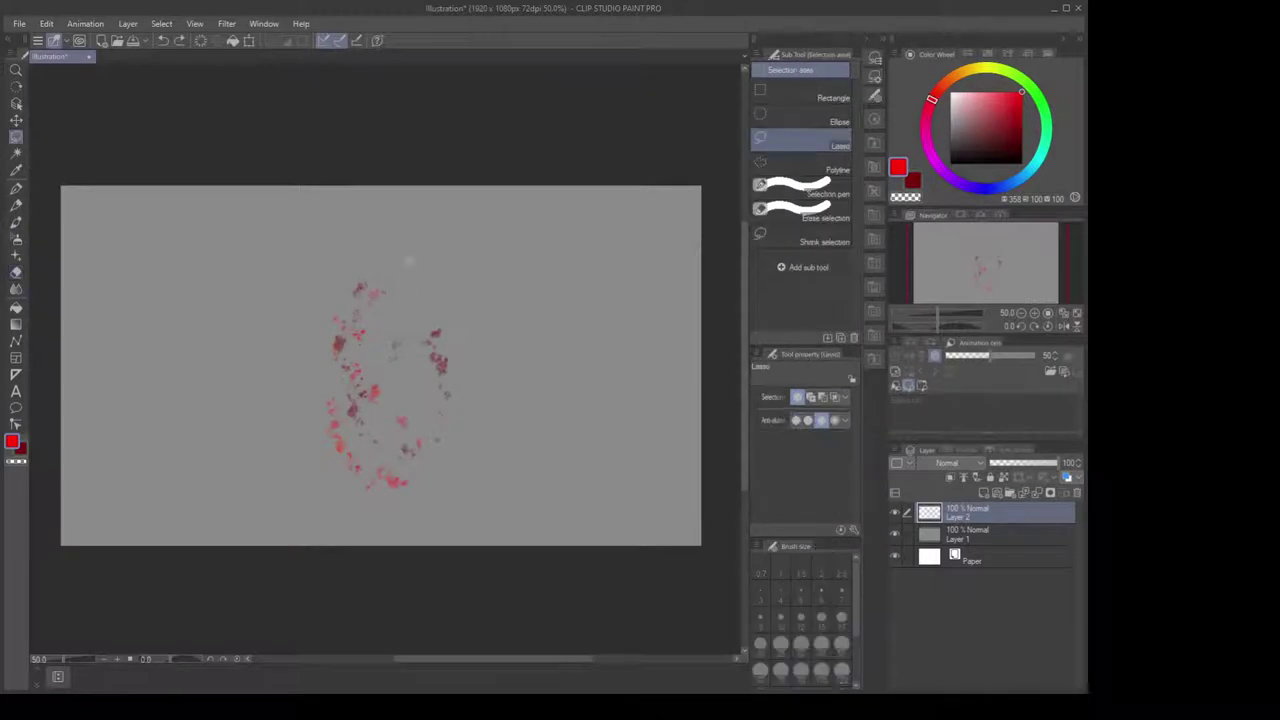
mouse_move(395, 242)
mouse_down()
mouse_move(522, 459)
mouse_move(430, 235)
mouse_up()
key(Delete)
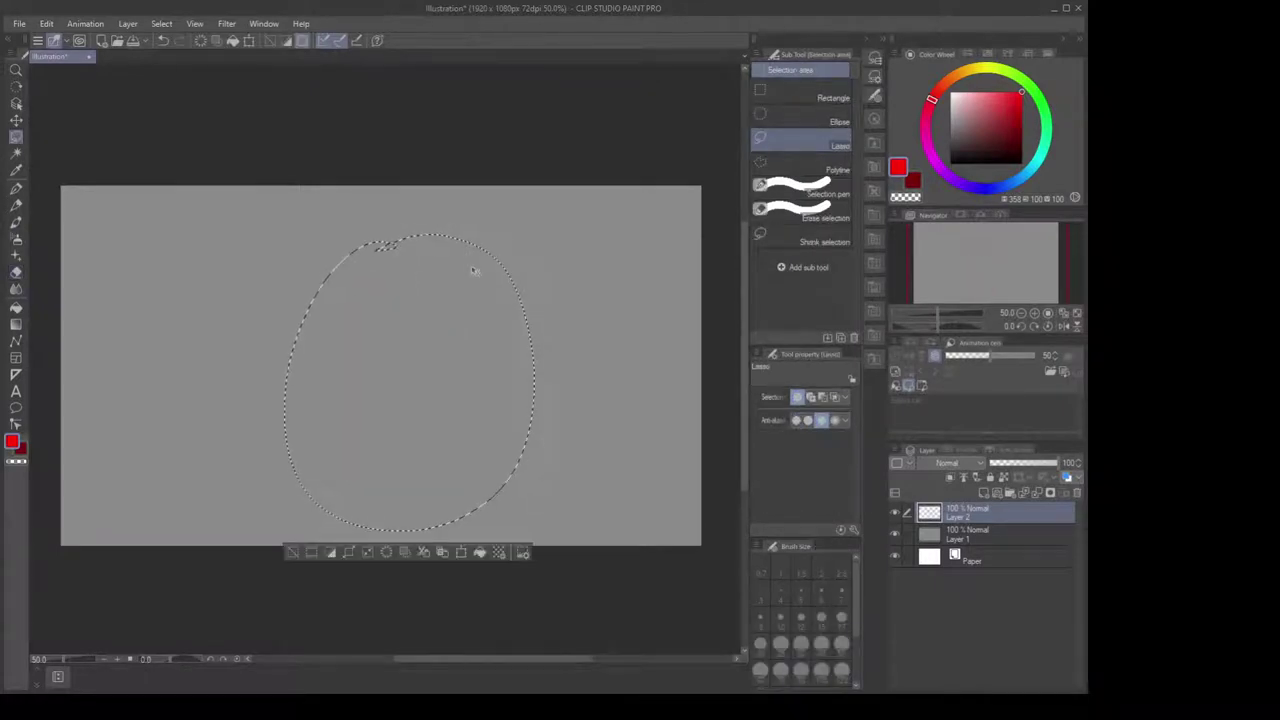
key(ctrl+d)
Pick a dark grey, try a Dappled light stroke, and browse the India ink and Watercolor brushes
key(b)
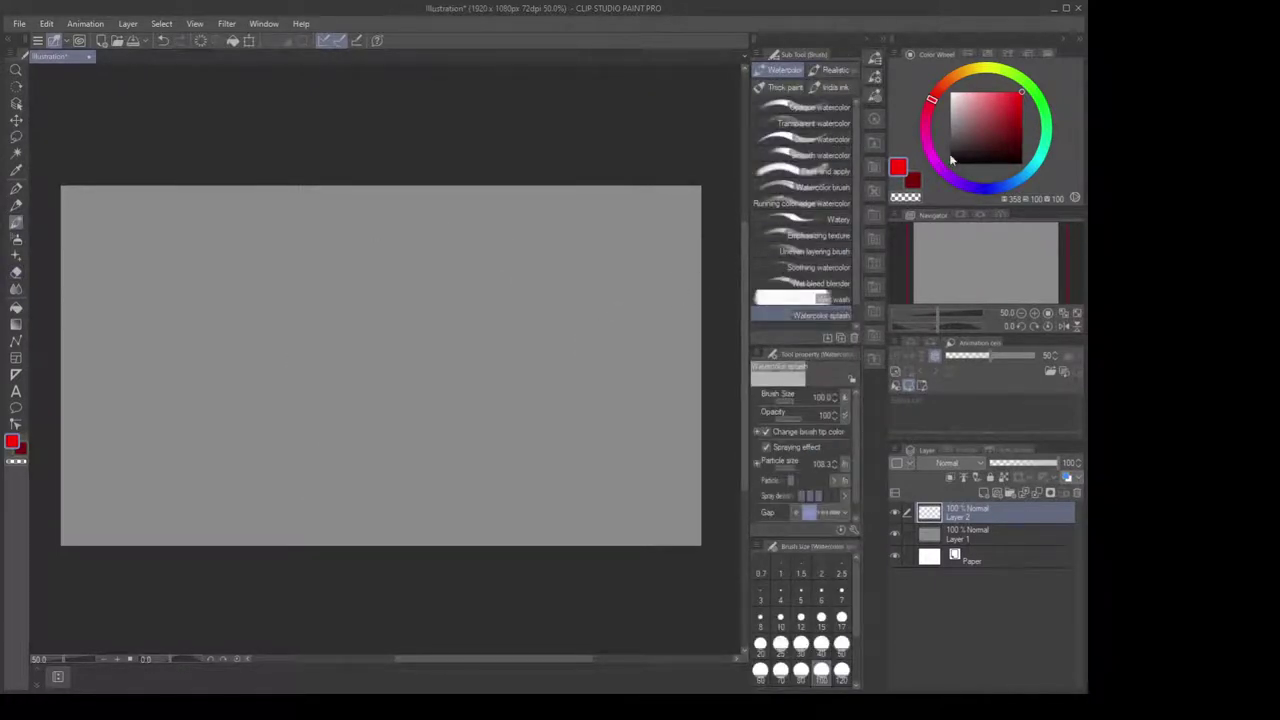
click(1020, 108)
drag(972, 141, 950, 142)
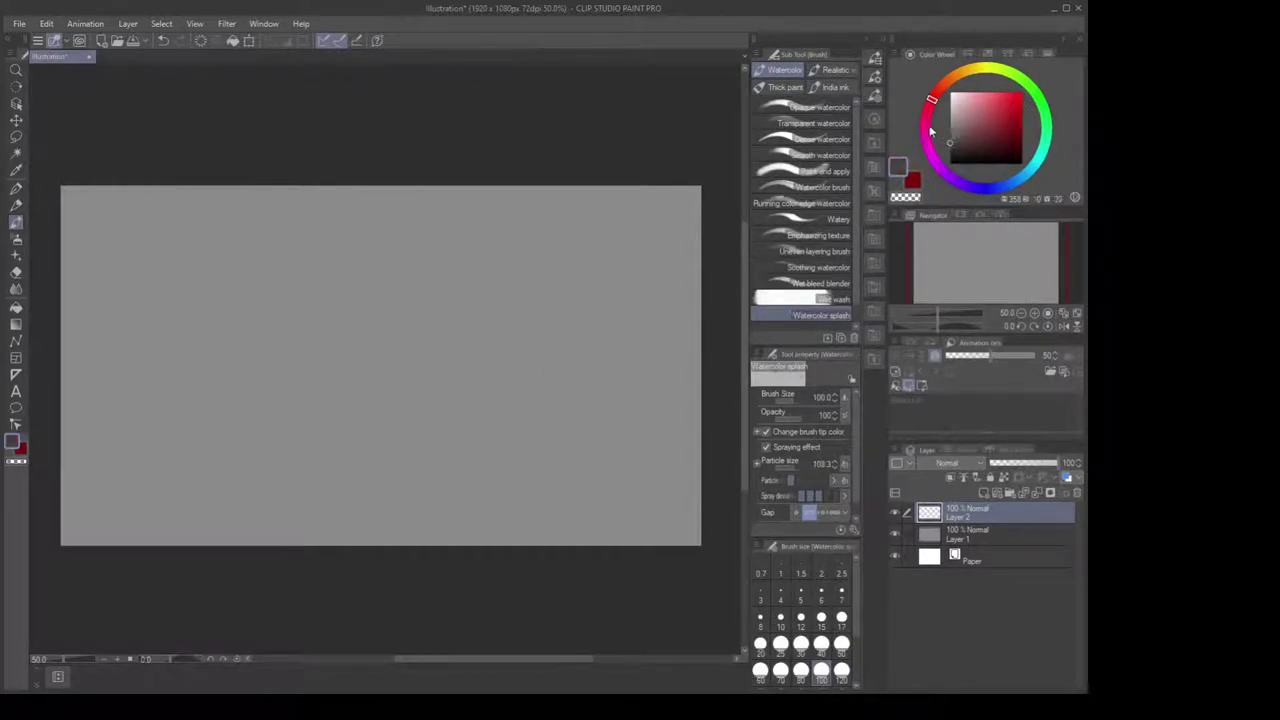
key(b)
key(b)
drag(422, 378, 454, 449)
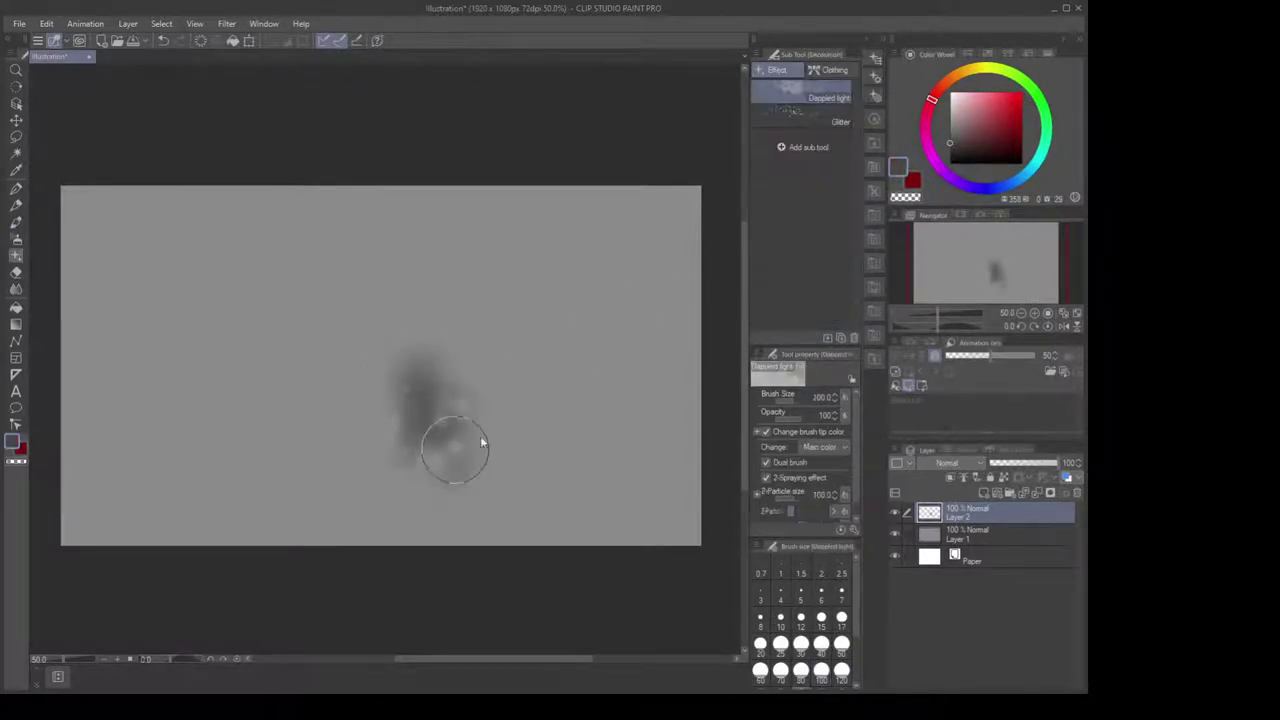
key(ctrl+z)
key(b)
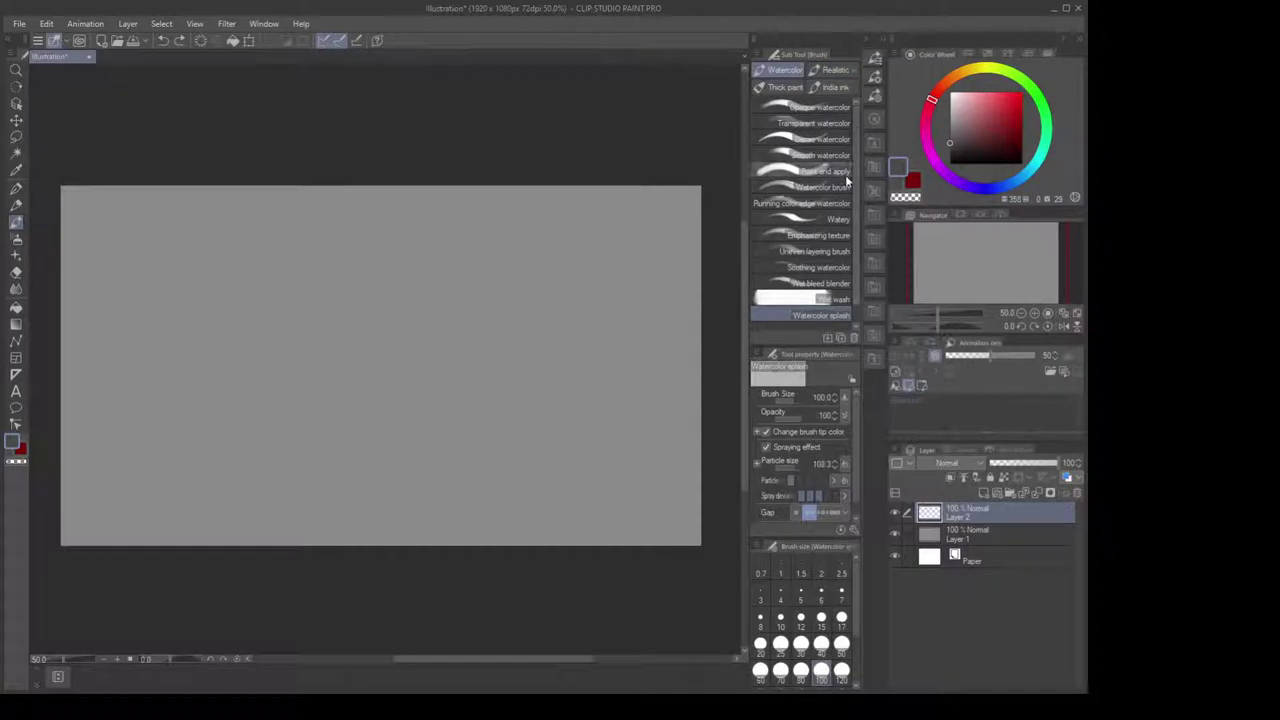
click(833, 86)
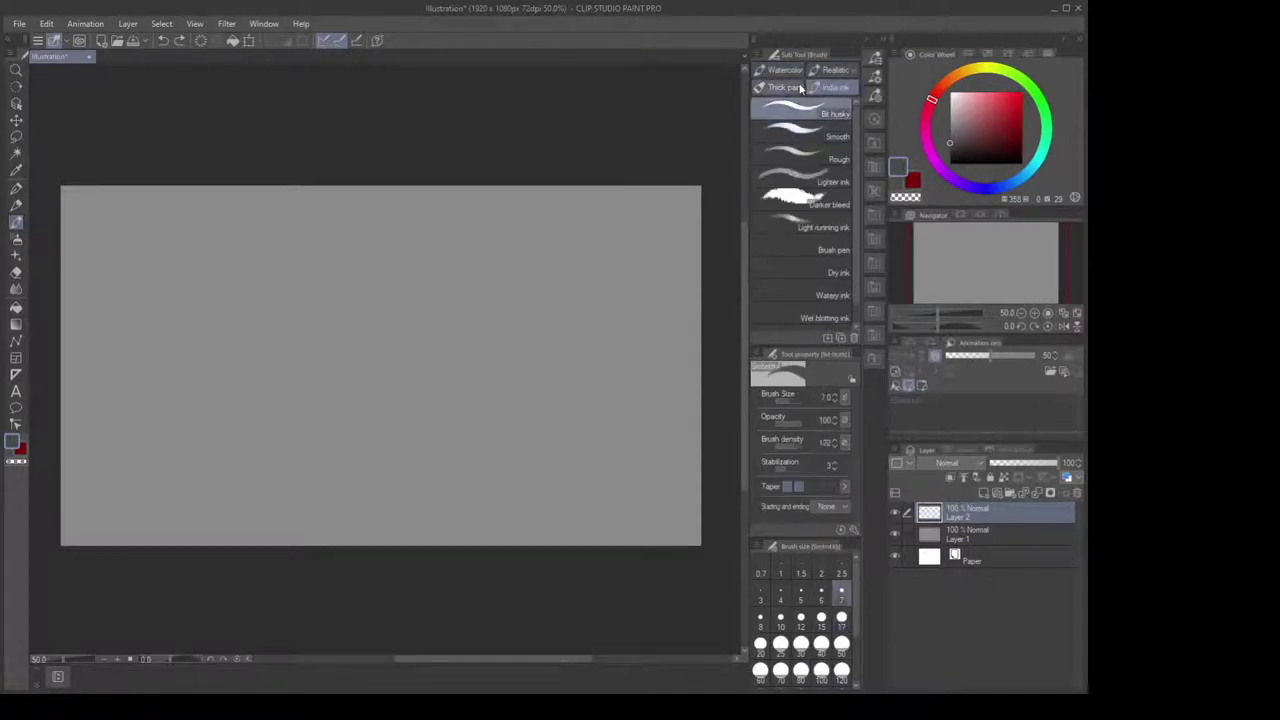
click(787, 74)
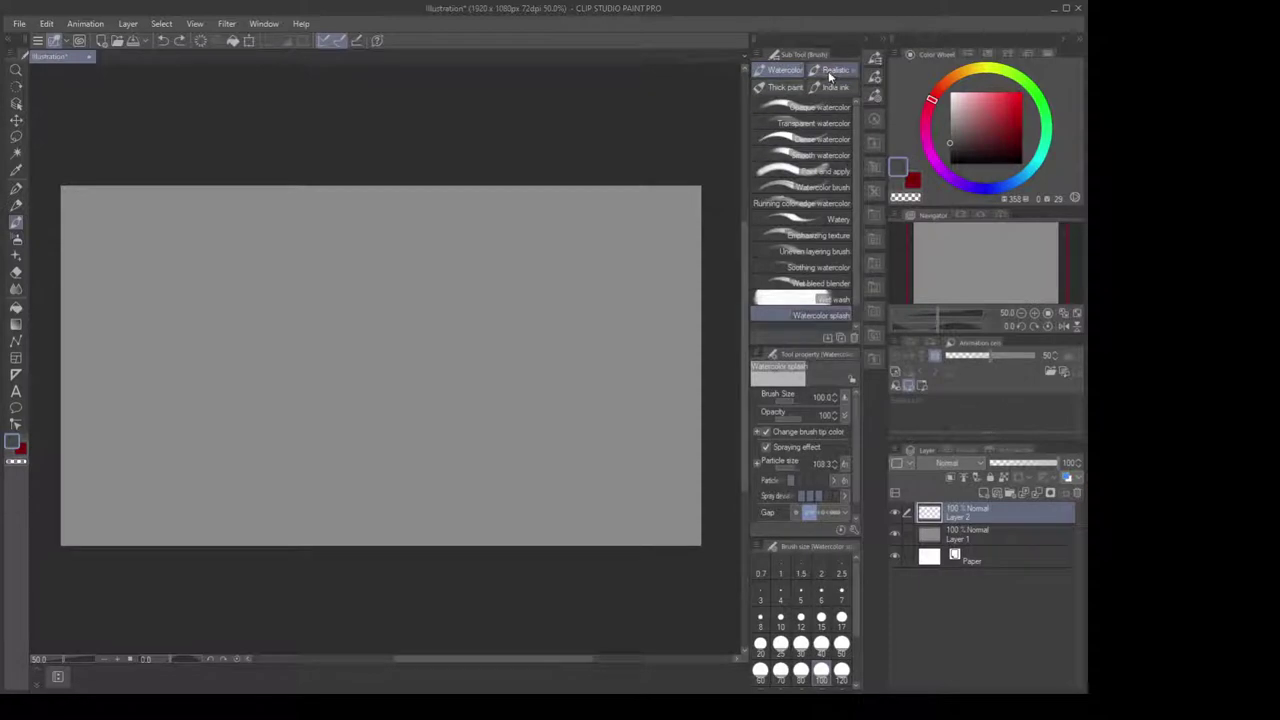
Switch to the G-pen, pick a mid grey and set the brush size to 5
key(p)
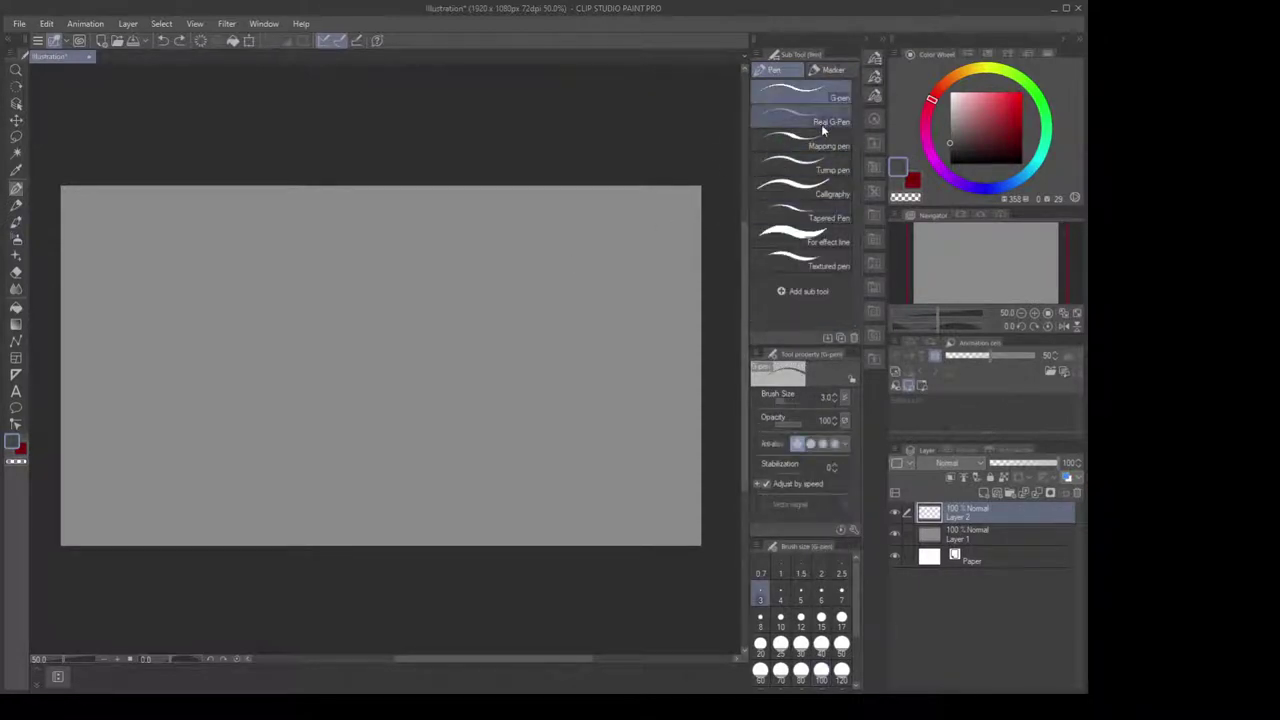
drag(451, 338, 492, 450)
key(ctrl+z)
drag(954, 138, 944, 132)
key(ctrl+z)
drag(343, 324, 399, 358)
scroll(399, 358, up, 2)
drag(159, 290, 437, 386)
key(bracketright)
key(bracketright)
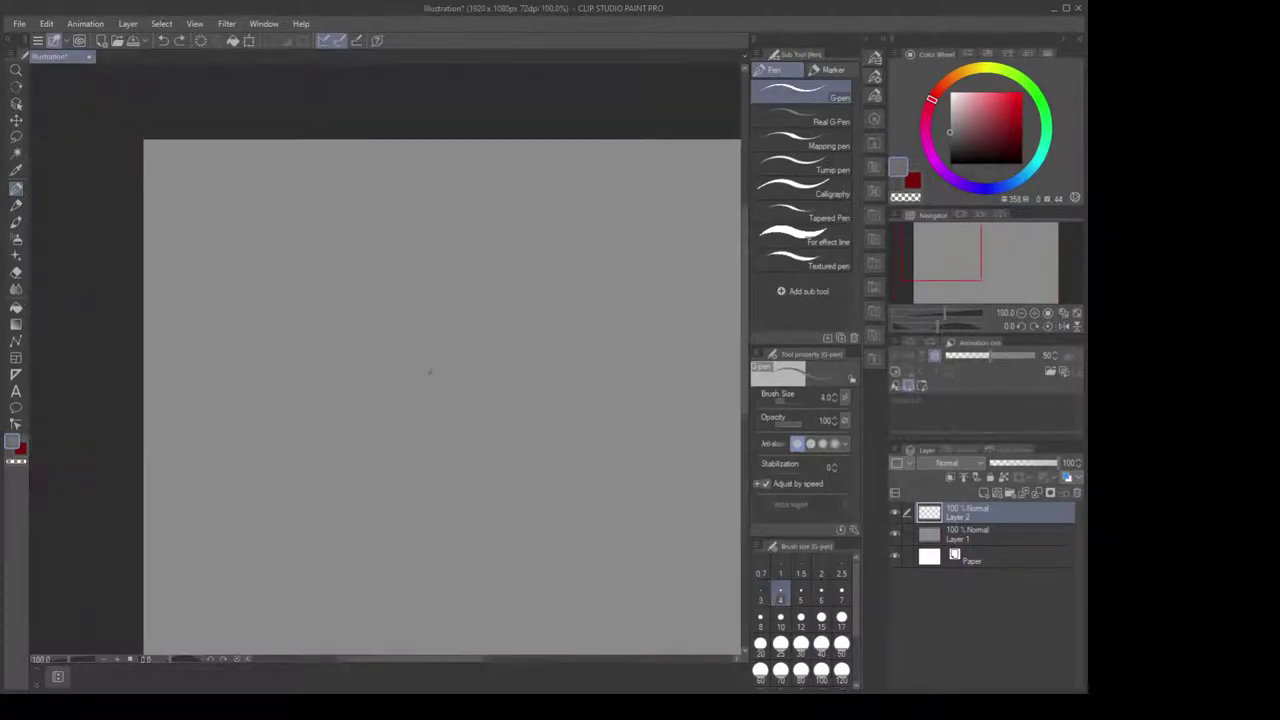
mouse_move(242, 467)
mouse_down()
mouse_move(256, 339)
mouse_move(360, 451)
mouse_up()
key(ctrl+z)
Draw an angular T-shaped outline with a wide block on a slanted stem near the canvas's upper-left corner
drag(386, 352, 392, 370)
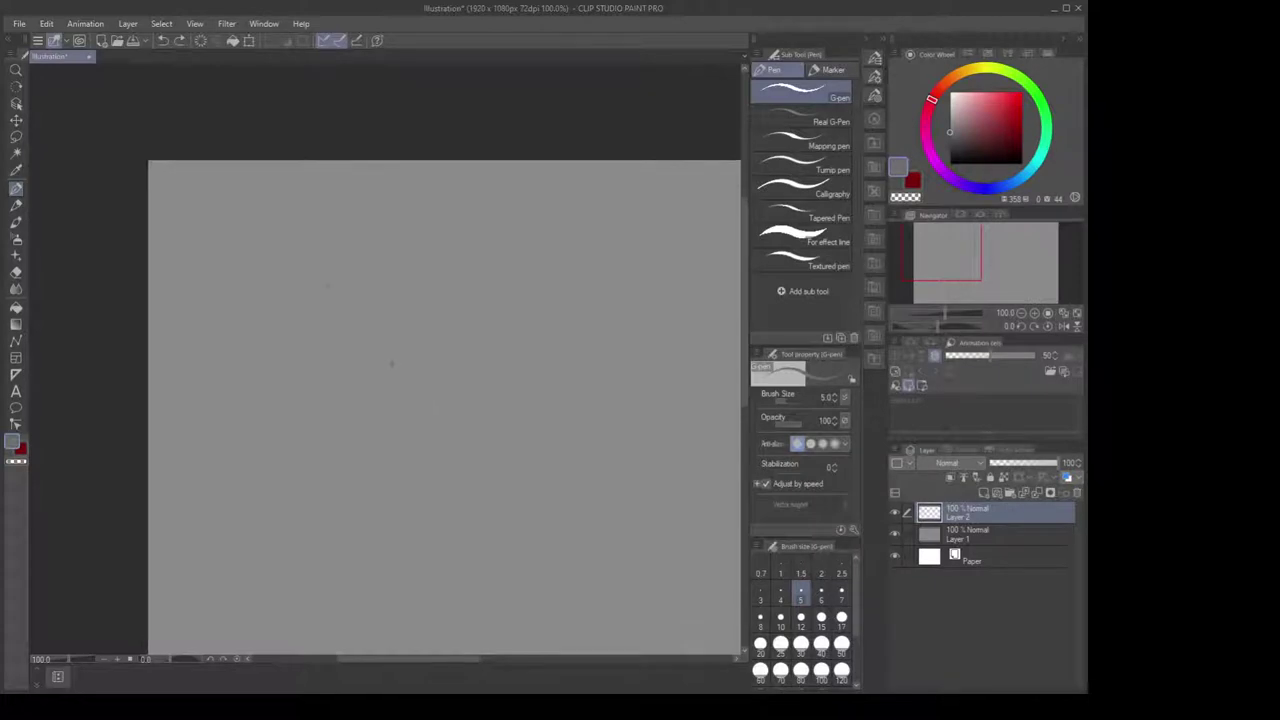
drag(315, 277, 339, 299)
scroll(339, 299, up, 1)
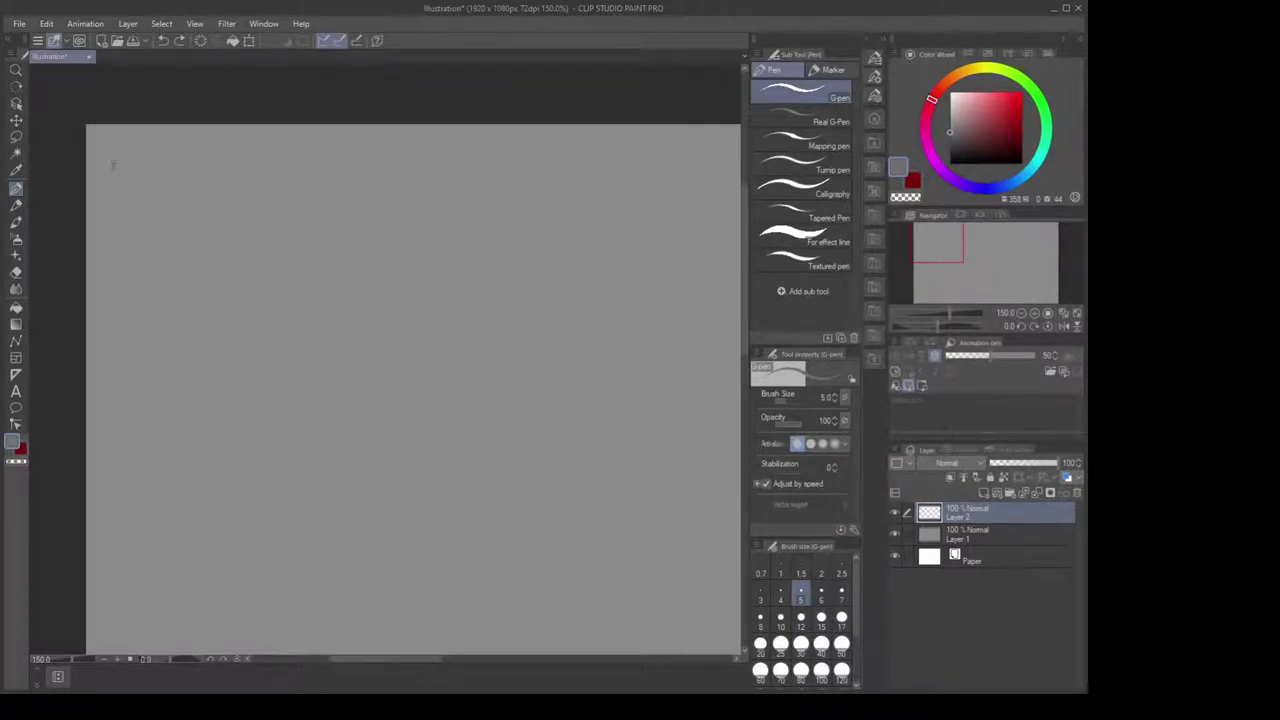
mouse_move(113, 163)
mouse_down()
mouse_move(106, 302)
mouse_move(146, 293)
mouse_move(163, 318)
mouse_move(151, 465)
mouse_move(234, 490)
mouse_move(243, 406)
mouse_move(229, 296)
mouse_move(286, 308)
mouse_move(305, 158)
mouse_move(112, 152)
mouse_move(108, 186)
mouse_up()
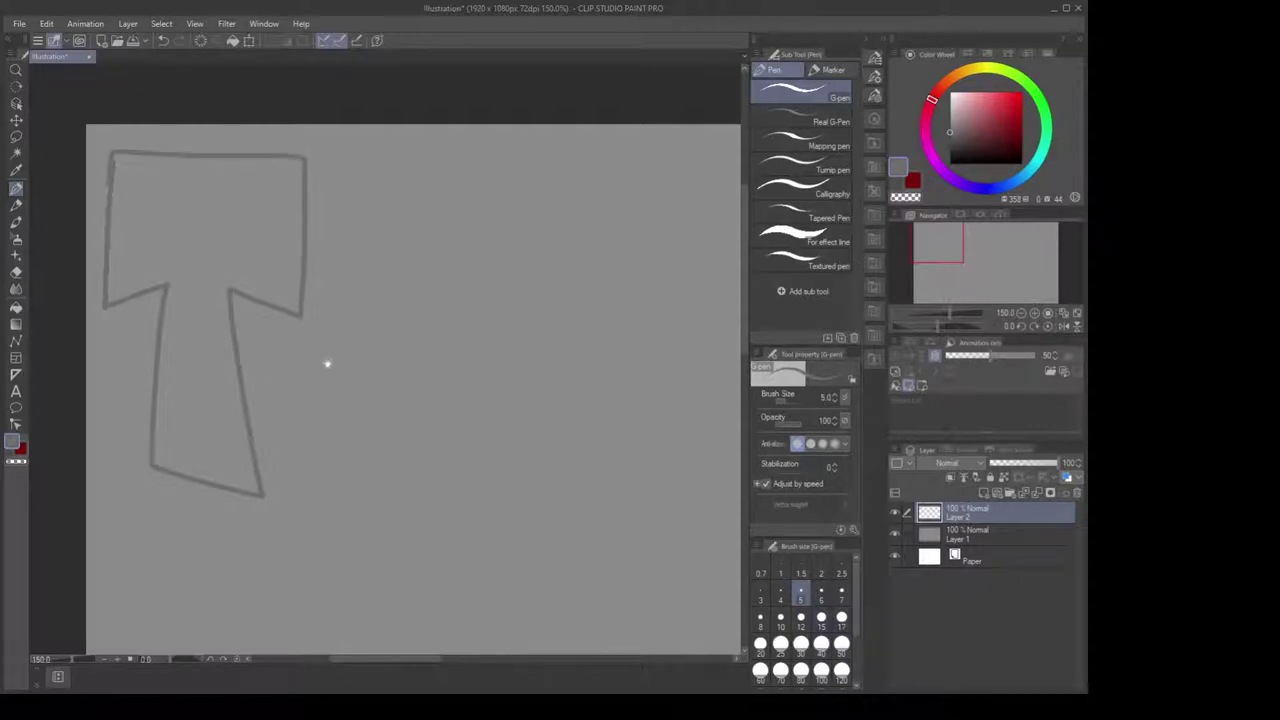
Draw a curvy closed outline beside the T shape, with a hooked curl on the left and a pointed notch on the right
drag(327, 363, 283, 363)
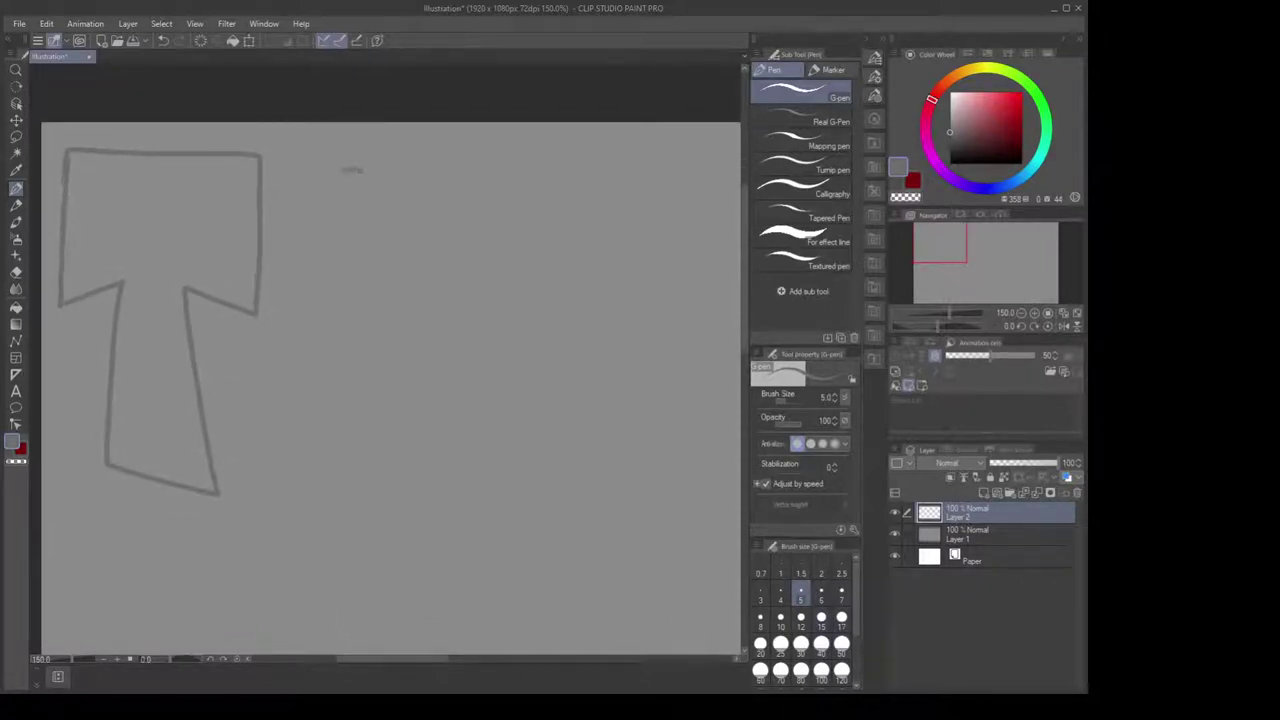
mouse_move(352, 170)
mouse_down()
mouse_move(296, 346)
mouse_move(322, 320)
mouse_move(310, 388)
mouse_move(278, 390)
mouse_move(220, 345)
mouse_move(226, 443)
mouse_move(252, 478)
mouse_move(316, 503)
mouse_move(362, 490)
mouse_move(425, 405)
mouse_move(429, 333)
mouse_move(485, 388)
mouse_move(433, 200)
mouse_move(405, 175)
mouse_move(360, 168)
mouse_up()
mouse_move(534, 341)
mouse_down()
mouse_move(394, 260)
mouse_move(525, 380)
mouse_move(507, 341)
mouse_up()
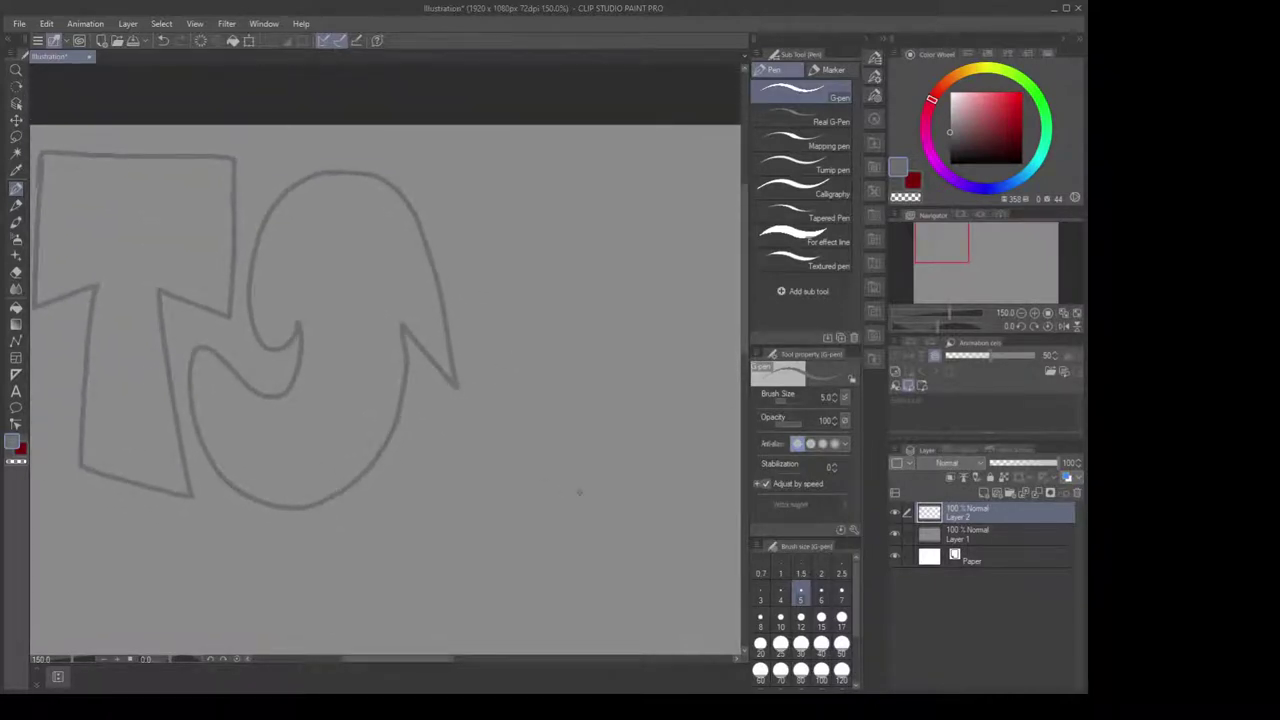
Draw a hand-like outline beside the curvy shape, with four long upright fingers over a wide rounded base
mouse_move(578, 492)
mouse_down()
mouse_move(473, 507)
mouse_move(406, 430)
mouse_move(424, 418)
mouse_move(460, 432)
mouse_move(495, 178)
mouse_move(499, 372)
mouse_up()
mouse_move(515, 285)
mouse_down()
mouse_move(558, 190)
mouse_move(523, 372)
mouse_move(583, 210)
mouse_move(550, 414)
mouse_up()
mouse_move(578, 358)
mouse_down()
mouse_move(600, 322)
mouse_move(567, 433)
mouse_move(612, 460)
mouse_move(580, 498)
mouse_up()
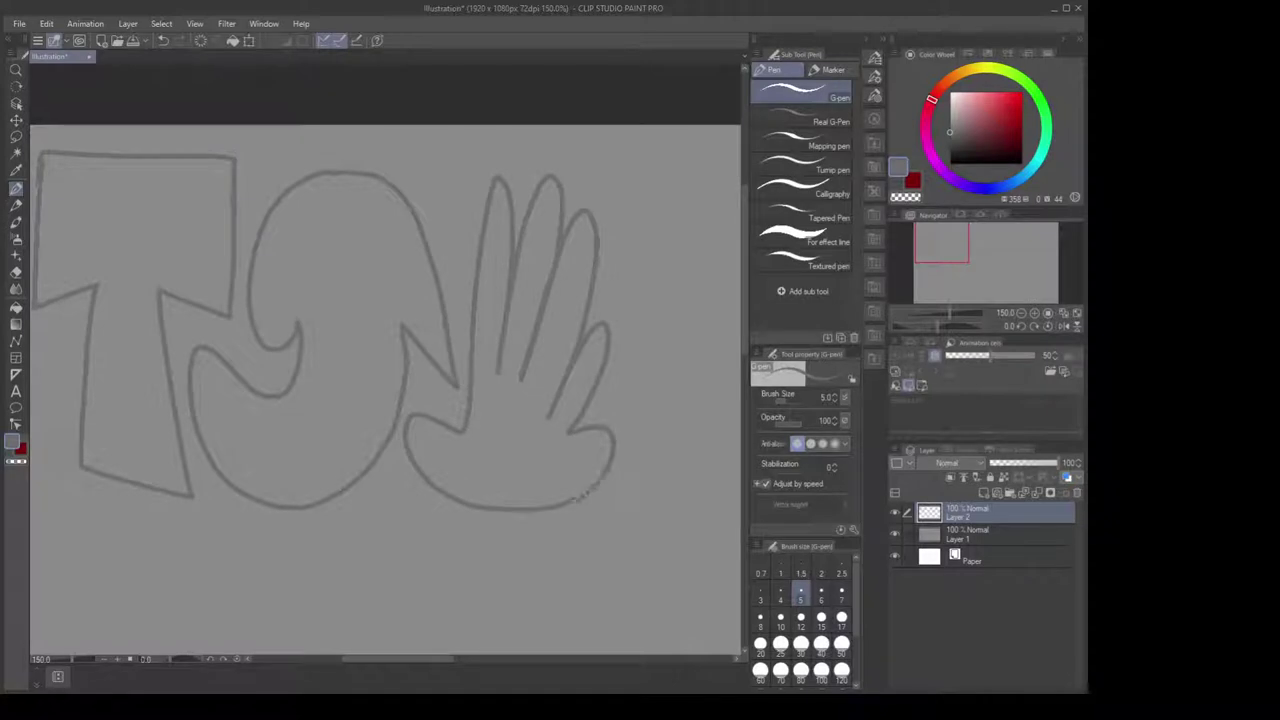
mouse_move(603, 424)
mouse_down()
mouse_move(471, 409)
mouse_move(474, 425)
mouse_up()
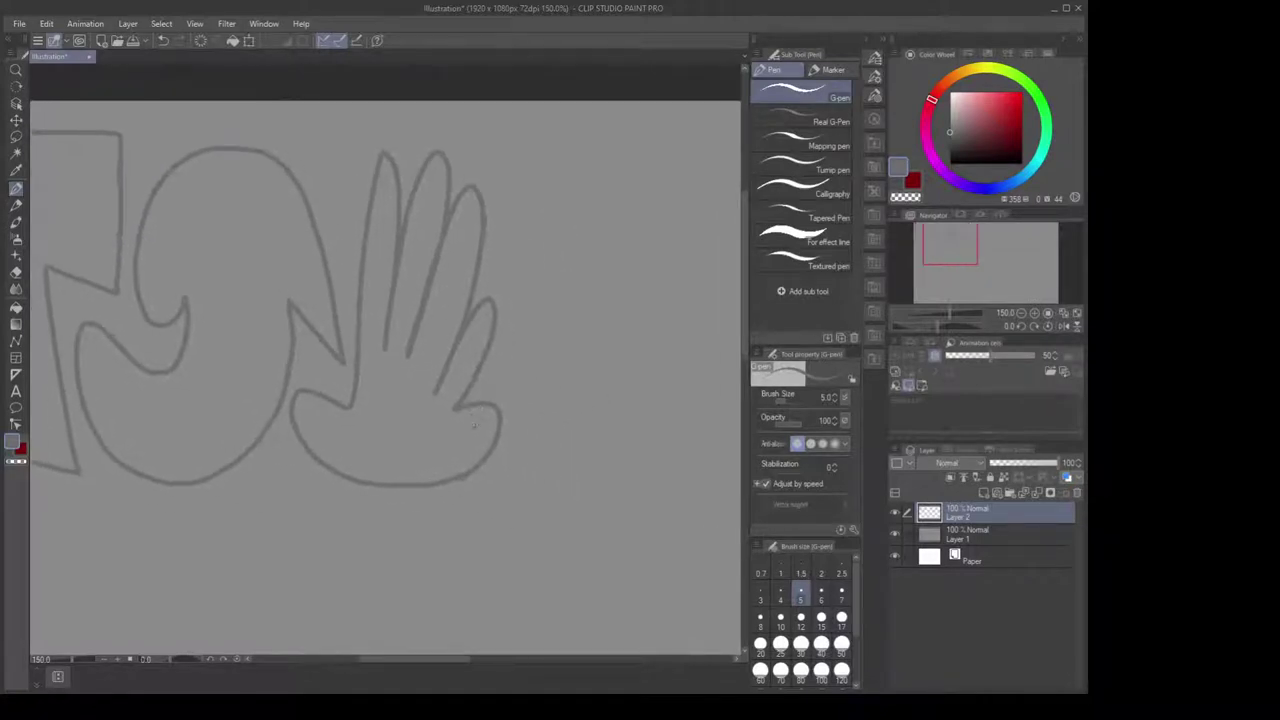
mouse_move(553, 367)
mouse_down()
mouse_move(509, 377)
mouse_move(460, 363)
mouse_up()
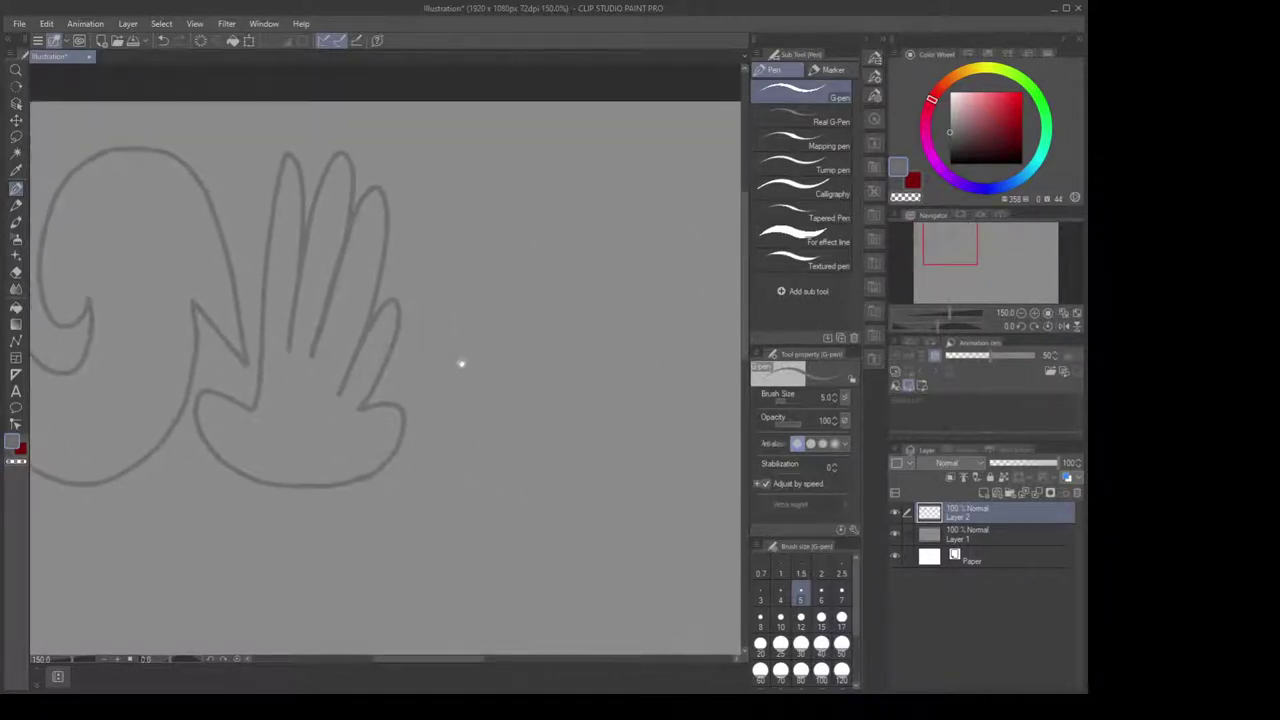
Draw an angular fang-like outline beside the hand shape, with a flat wide top, a sharp inner notch and a long pointed base
mouse_move(397, 128)
mouse_down()
mouse_move(400, 282)
mouse_move(460, 188)
mouse_move(420, 401)
mouse_up()
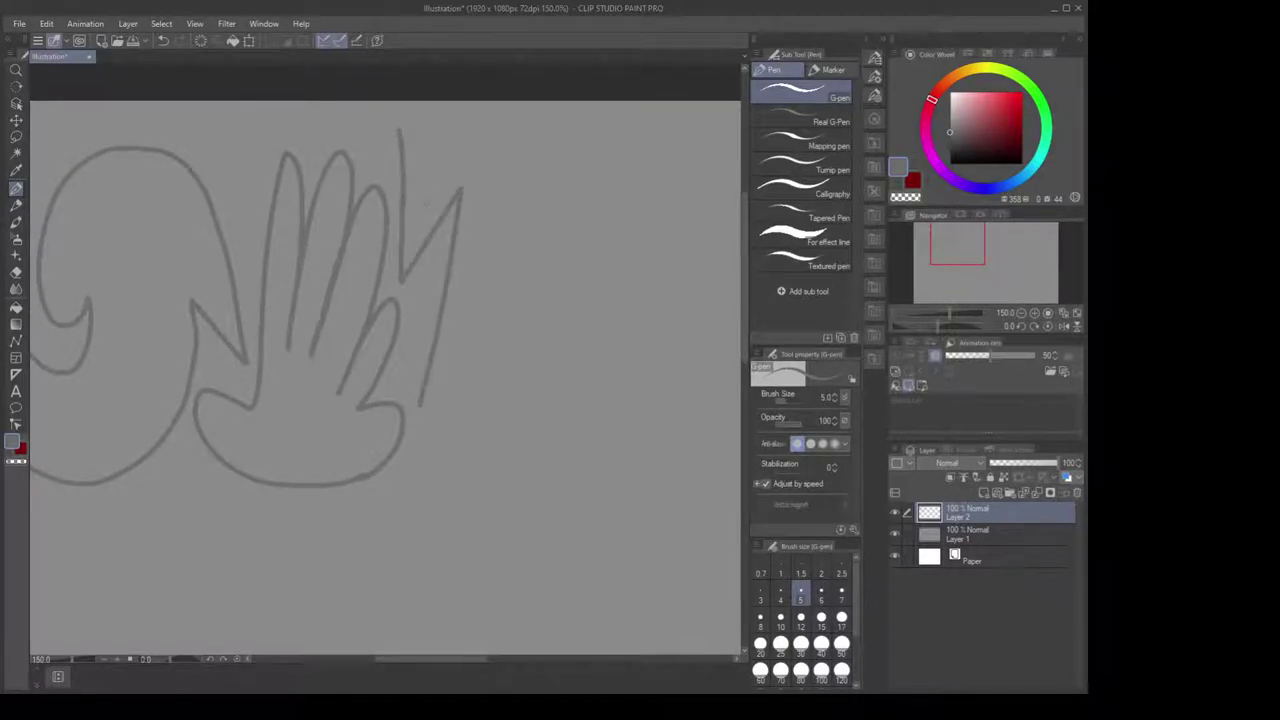
mouse_move(427, 128)
mouse_down()
mouse_move(587, 116)
mouse_move(540, 270)
mouse_move(412, 452)
mouse_move(420, 378)
mouse_up()
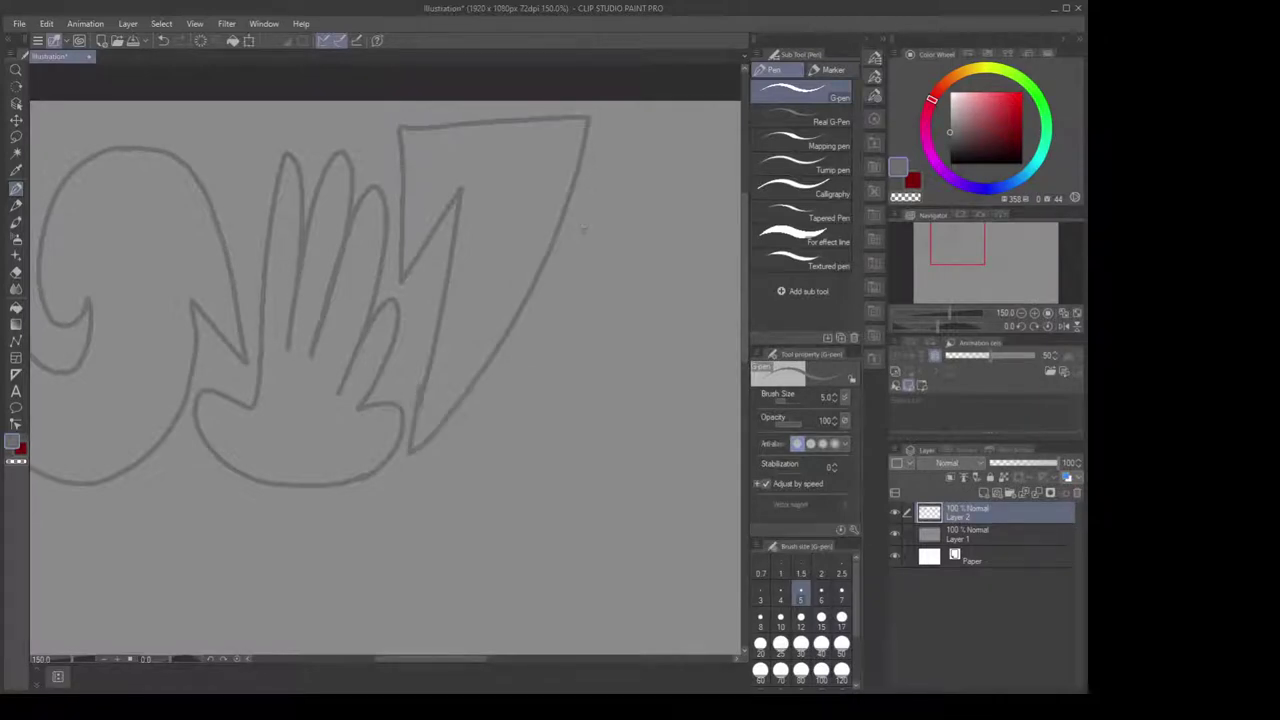
drag(520, 389, 506, 374)
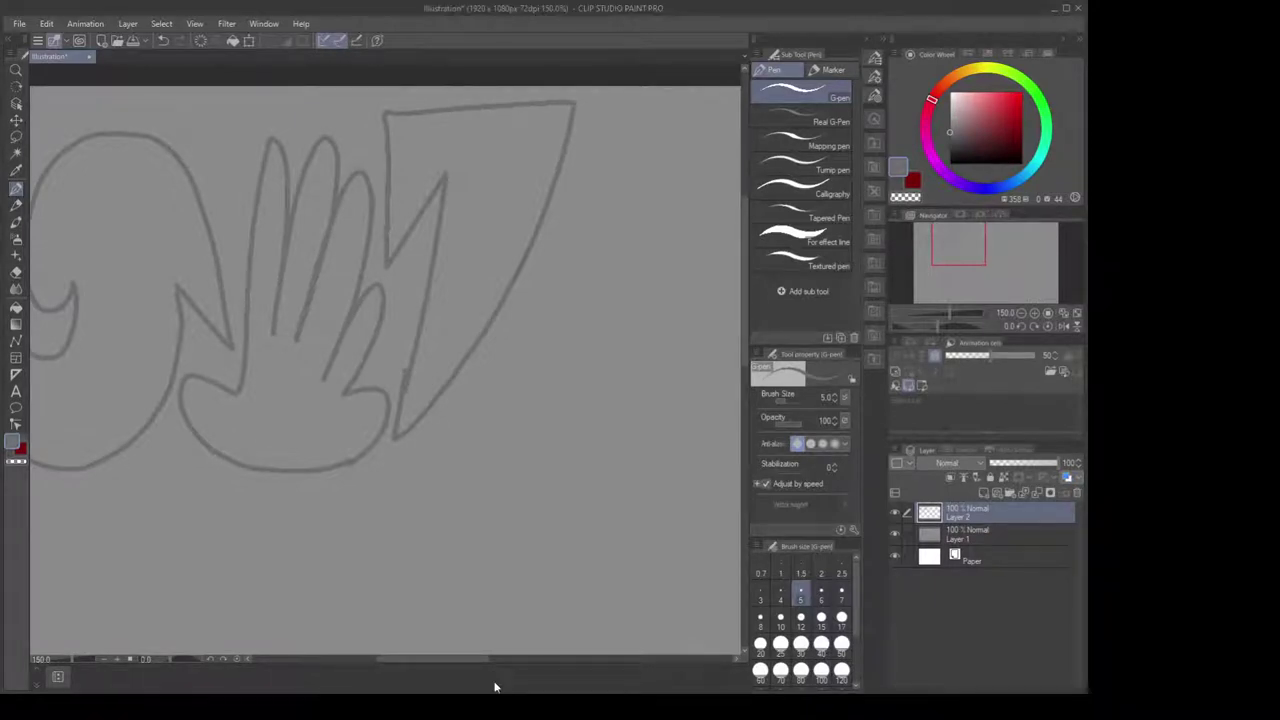
drag(553, 300, 541, 415)
drag(558, 305, 556, 435)
key(ctrl+z)
scroll(563, 435, down, 3)
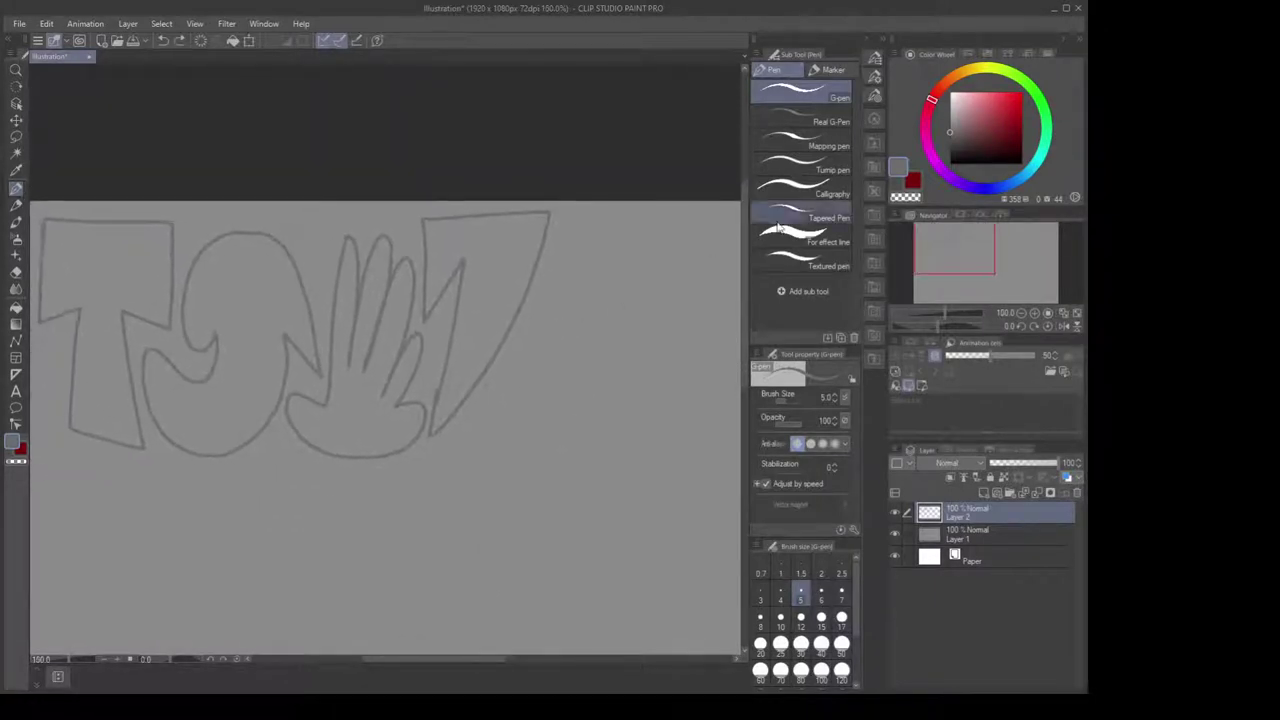
drag(560, 380, 543, 358)
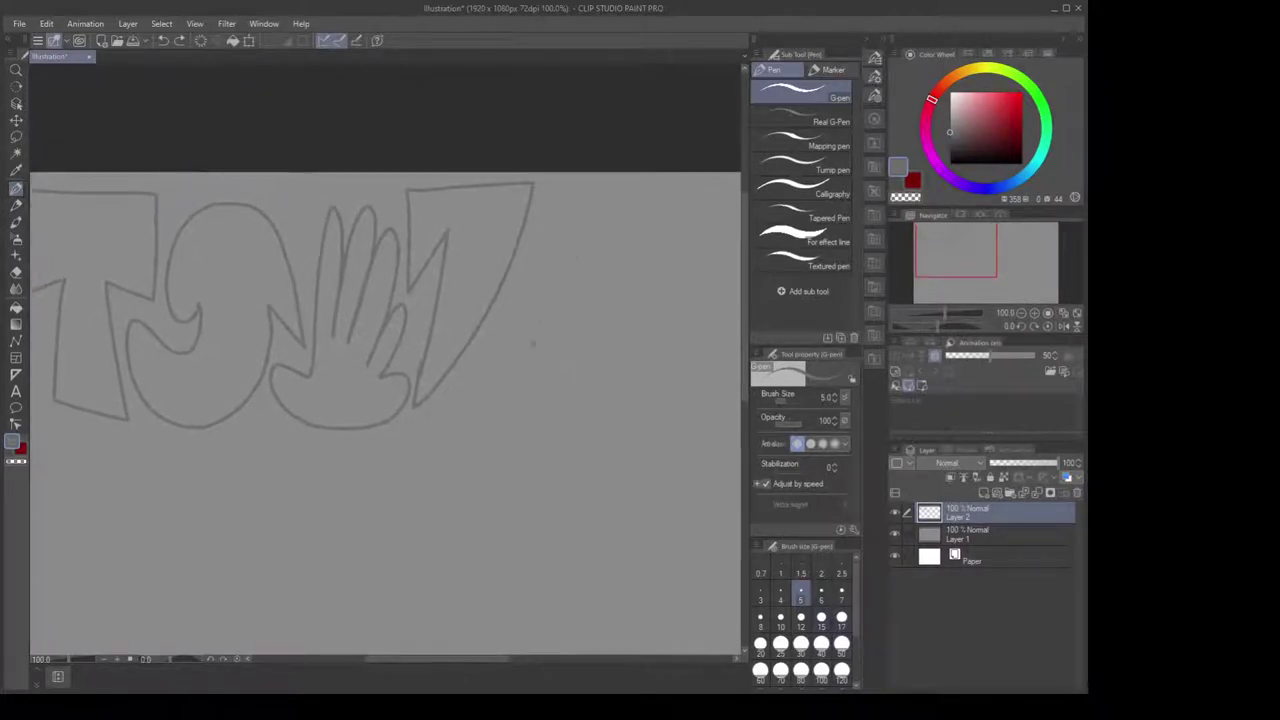
mouse_move(615, 215)
mouse_down()
mouse_move(573, 184)
mouse_move(531, 213)
mouse_move(495, 366)
mouse_up()
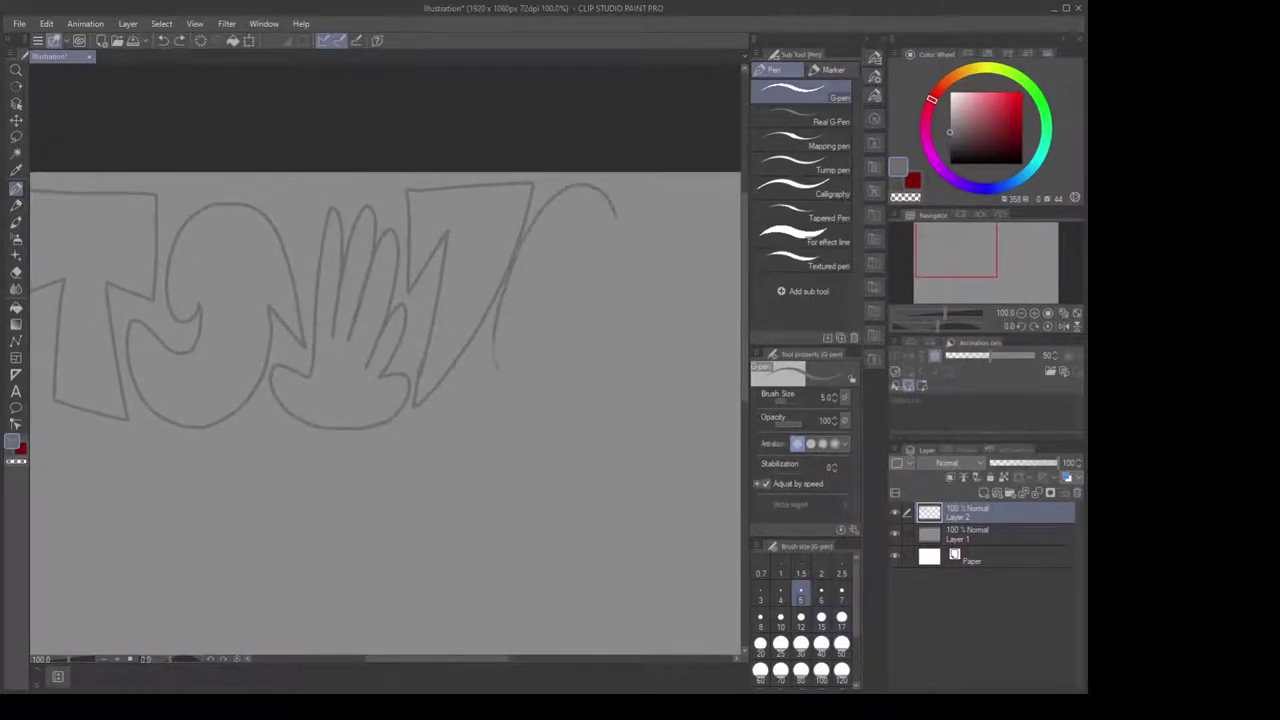
key(ctrl+z)
Draw a rounded balloon-like outline with a drooping tail, plus a pawn-like outline of two stacked lobes over a wide triangular base
mouse_move(615, 200)
mouse_down()
mouse_move(540, 231)
mouse_move(514, 303)
mouse_move(522, 418)
mouse_move(541, 418)
mouse_move(587, 351)
mouse_move(629, 340)
mouse_move(652, 293)
mouse_move(632, 208)
mouse_up()
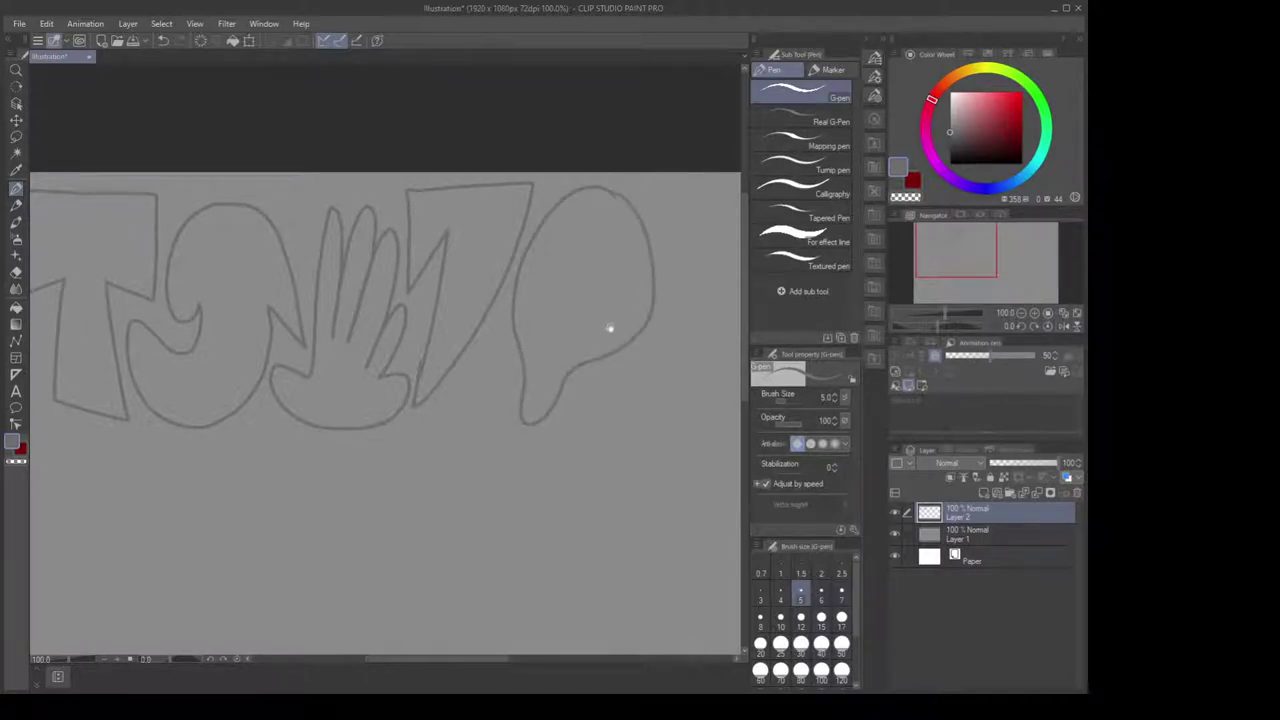
drag(608, 328, 502, 299)
scroll(560, 255, up, 1)
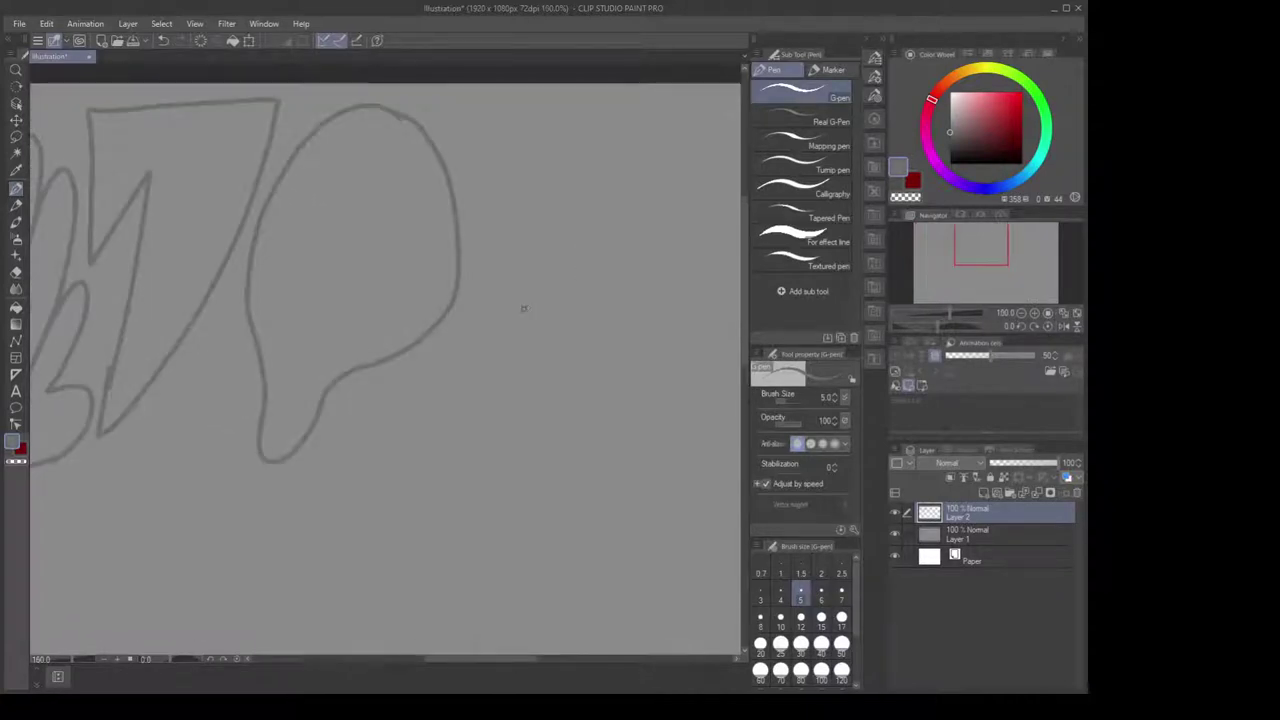
scroll(491, 294, down, 3)
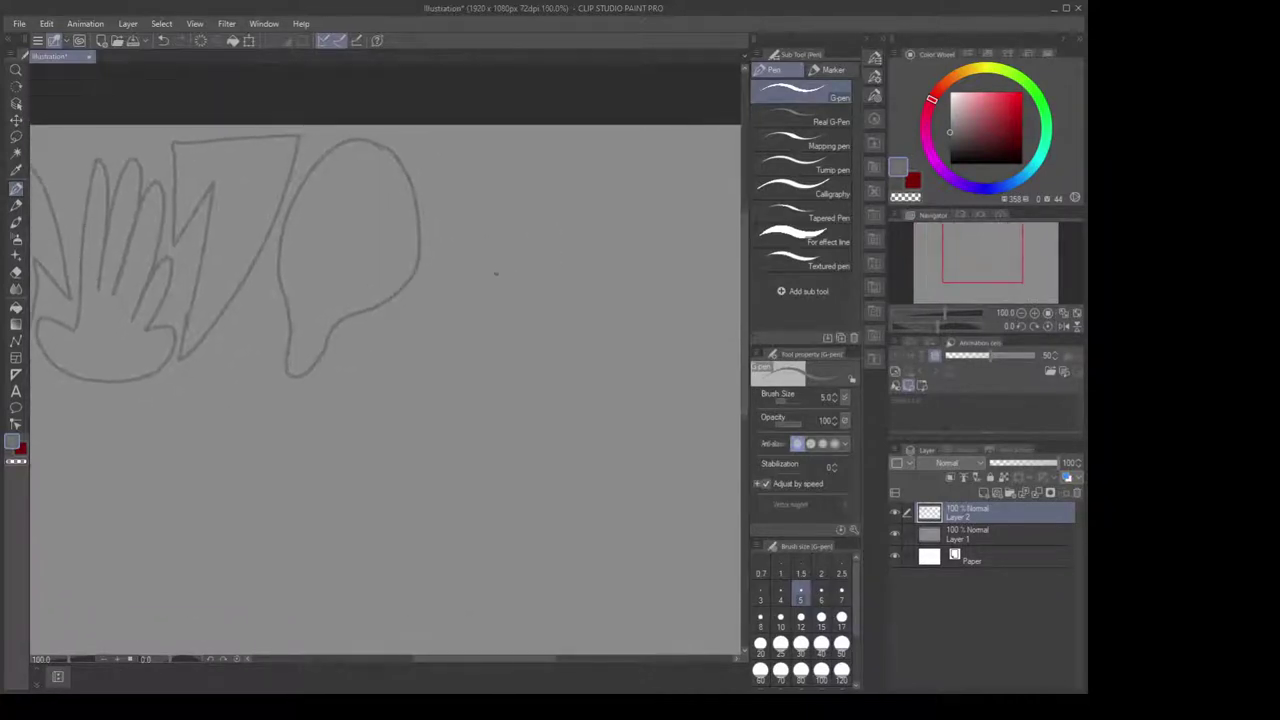
mouse_move(500, 152)
mouse_down()
mouse_move(453, 174)
mouse_move(477, 237)
mouse_move(421, 289)
mouse_move(451, 306)
mouse_move(356, 377)
mouse_move(597, 353)
mouse_move(546, 318)
mouse_move(581, 292)
mouse_move(578, 268)
mouse_move(543, 237)
mouse_move(576, 212)
mouse_move(562, 171)
mouse_move(516, 151)
mouse_up()
Draw a flat-topped wedge outline beside the pawn-like shape, split by a jagged cut into two pointed legs
mouse_move(544, 330)
mouse_down()
mouse_move(549, 351)
mouse_move(616, 365)
mouse_move(451, 368)
mouse_move(414, 334)
mouse_up()
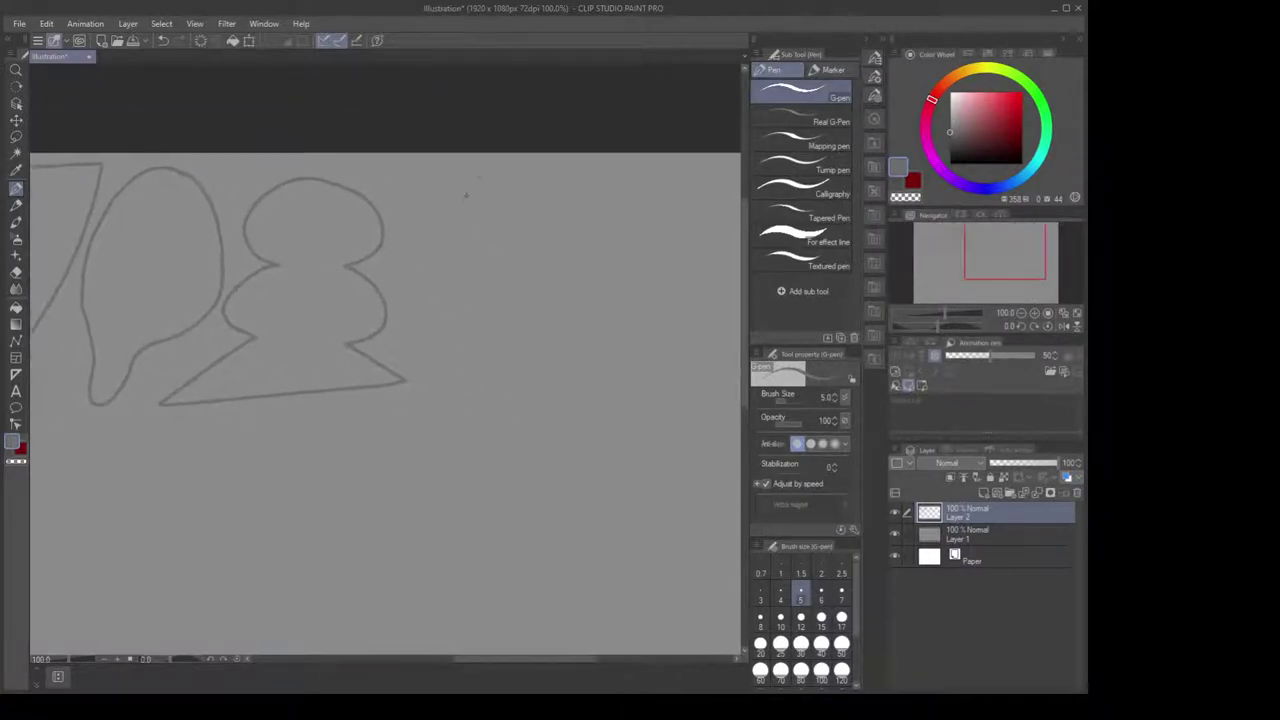
mouse_move(506, 168)
mouse_down()
mouse_move(428, 169)
mouse_move(429, 372)
mouse_move(456, 257)
mouse_move(486, 358)
mouse_move(520, 167)
mouse_move(639, 301)
mouse_up()
scroll(639, 301, down, 1)
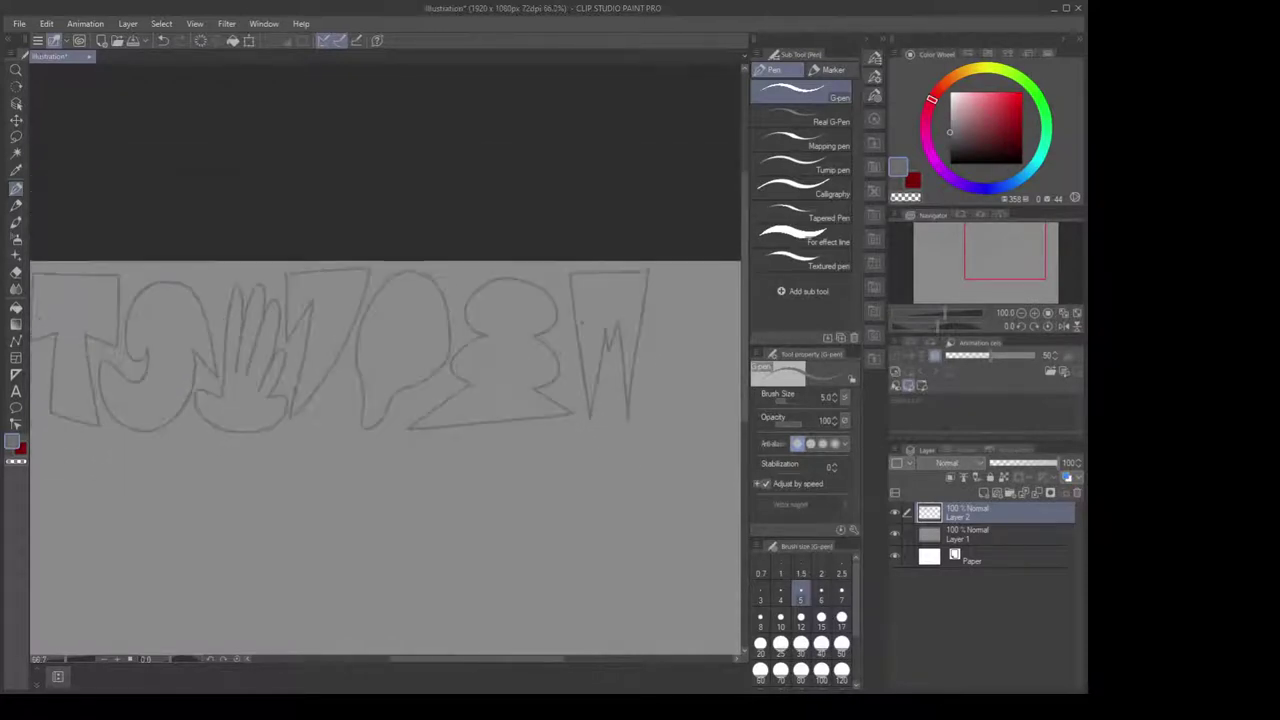
drag(480, 353, 492, 292)
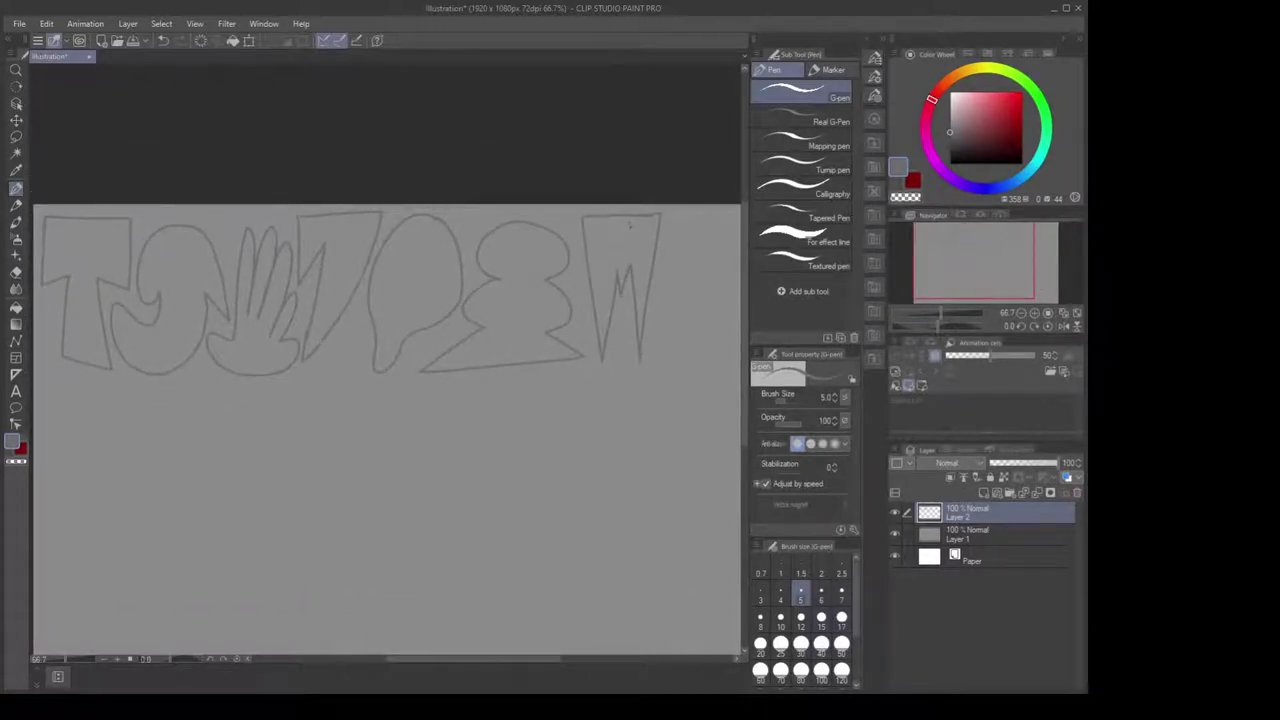
Finish the upper row with an irregular angular polygon outline and a pillar-like T outline with a flared, slanted top
mouse_move(636, 267)
mouse_down()
mouse_move(555, 231)
mouse_move(511, 254)
mouse_up()
scroll(584, 197, up, 1)
mouse_move(474, 169)
mouse_down()
mouse_move(546, 163)
mouse_move(609, 211)
mouse_move(610, 303)
mouse_move(565, 352)
mouse_move(492, 367)
mouse_move(451, 345)
mouse_move(477, 172)
mouse_up()
mouse_move(606, 229)
mouse_down()
mouse_move(531, 251)
mouse_move(448, 249)
mouse_move(473, 376)
mouse_move(532, 392)
mouse_move(562, 238)
mouse_move(595, 198)
mouse_move(420, 173)
mouse_up()
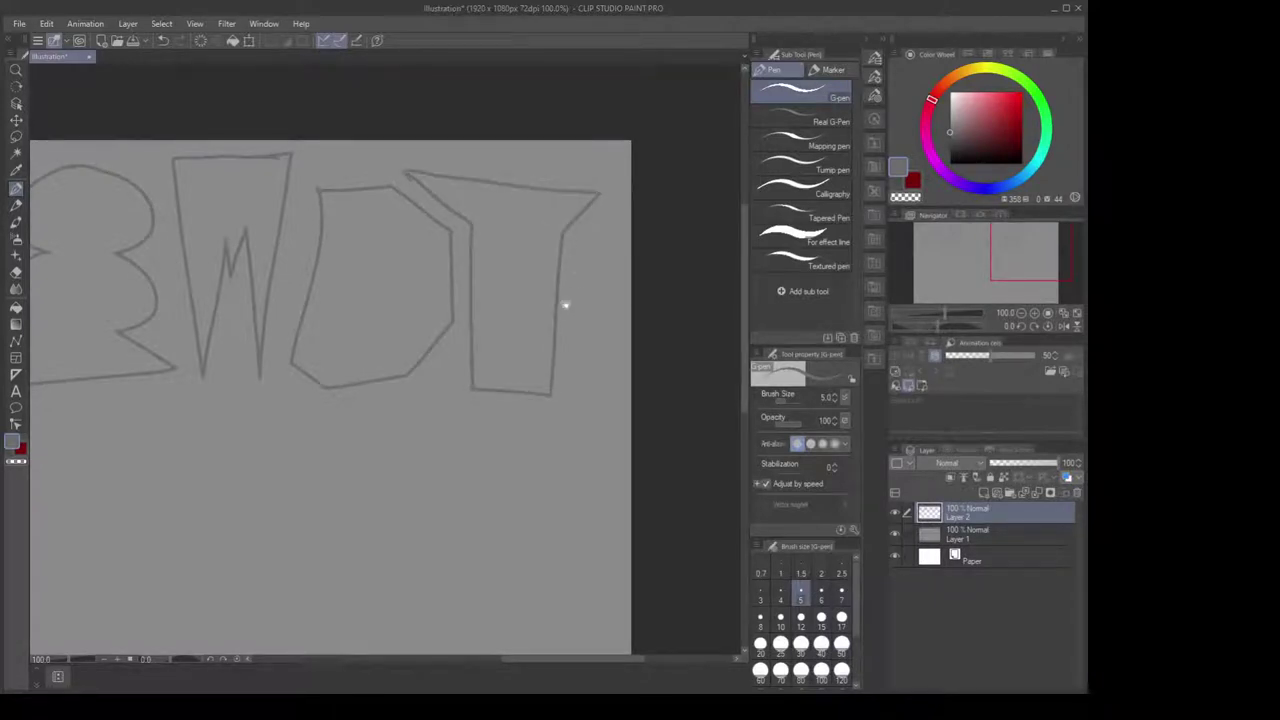
Start a second row beneath the T shape with a curvy 7-like outline that has a small bump on its inner edge
scroll(563, 300, down, 5)
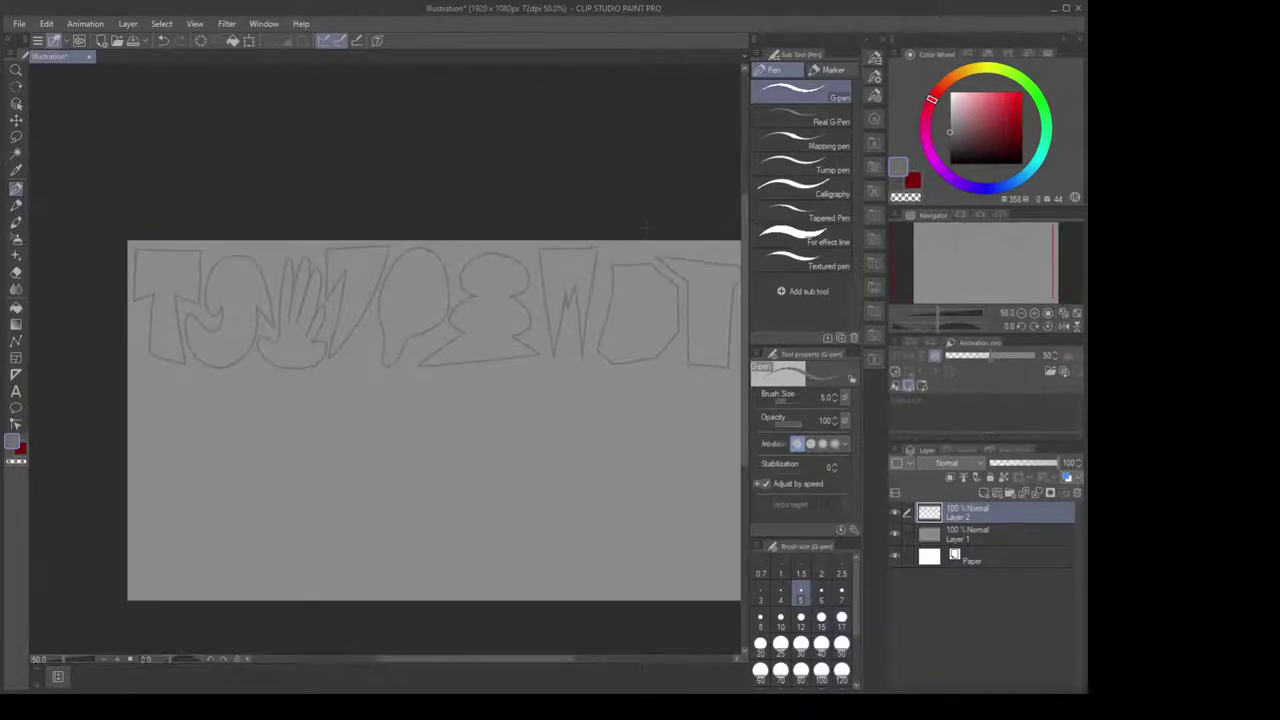
drag(630, 240, 598, 224)
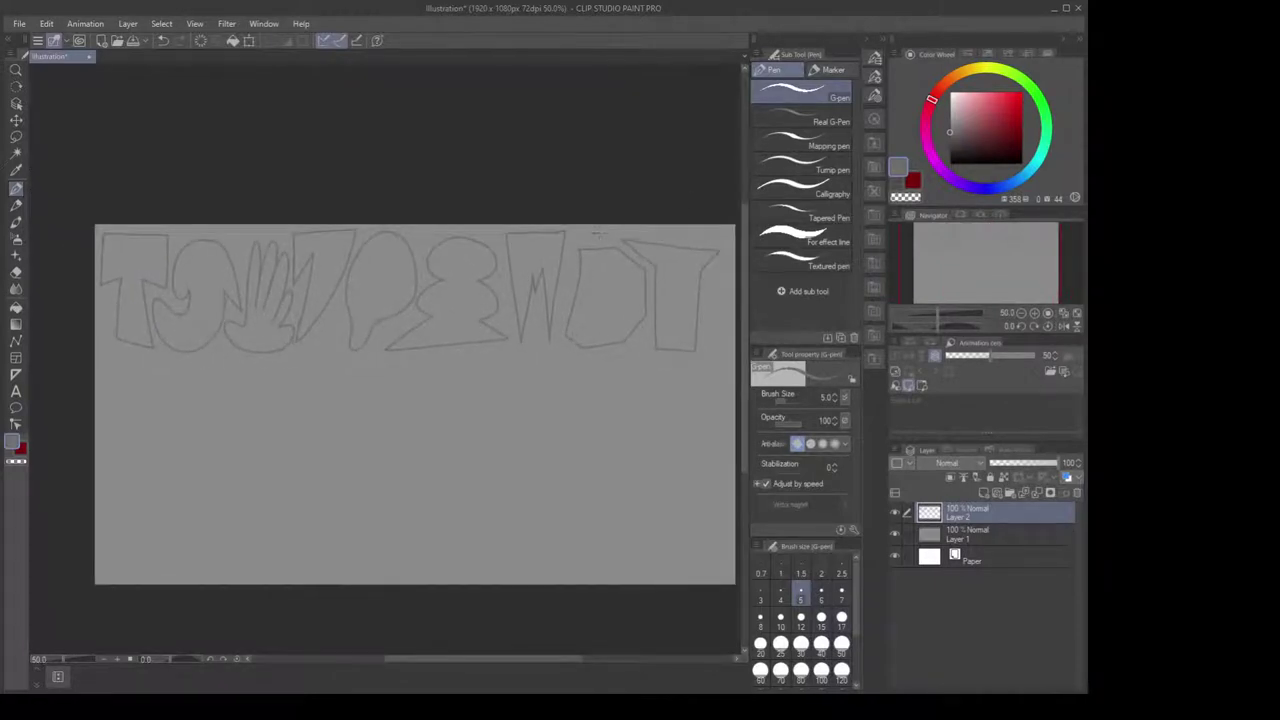
drag(544, 286, 566, 271)
drag(489, 284, 509, 286)
scroll(375, 320, up, 1)
drag(327, 390, 485, 384)
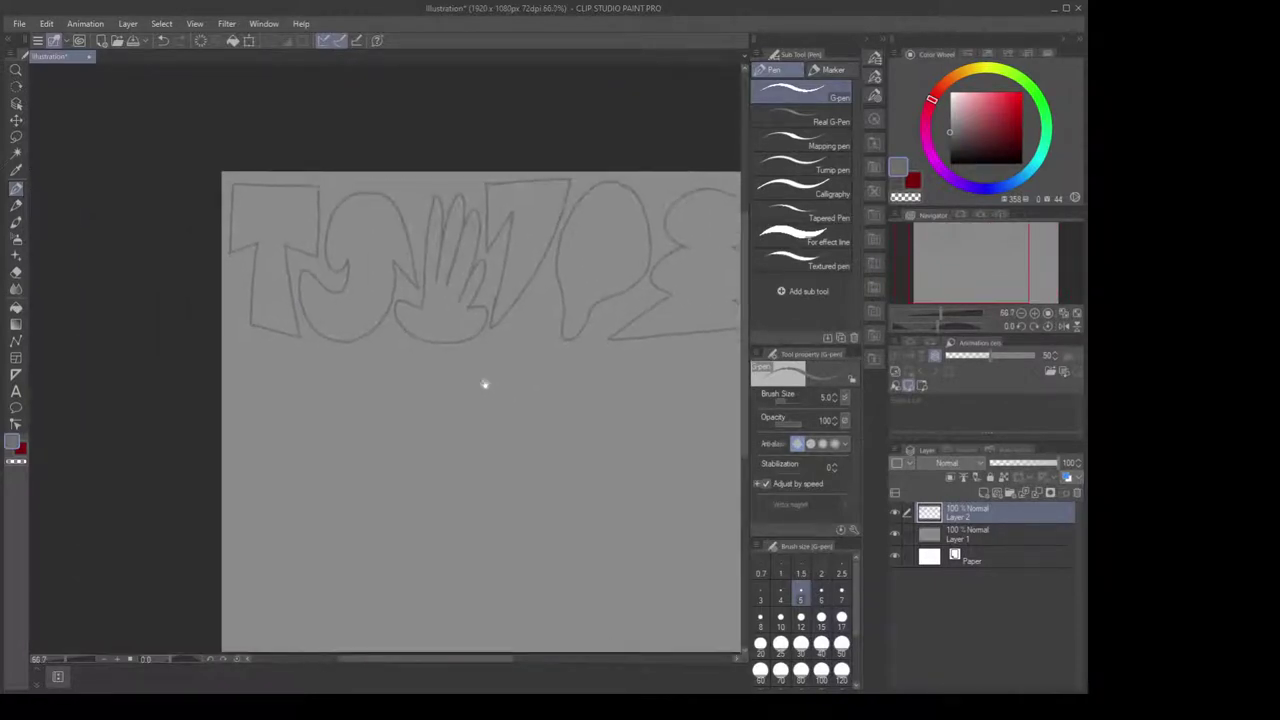
scroll(484, 384, up, 3)
mouse_move(232, 195)
mouse_down()
mouse_move(215, 240)
mouse_move(228, 380)
mouse_move(276, 435)
mouse_move(291, 326)
mouse_up()
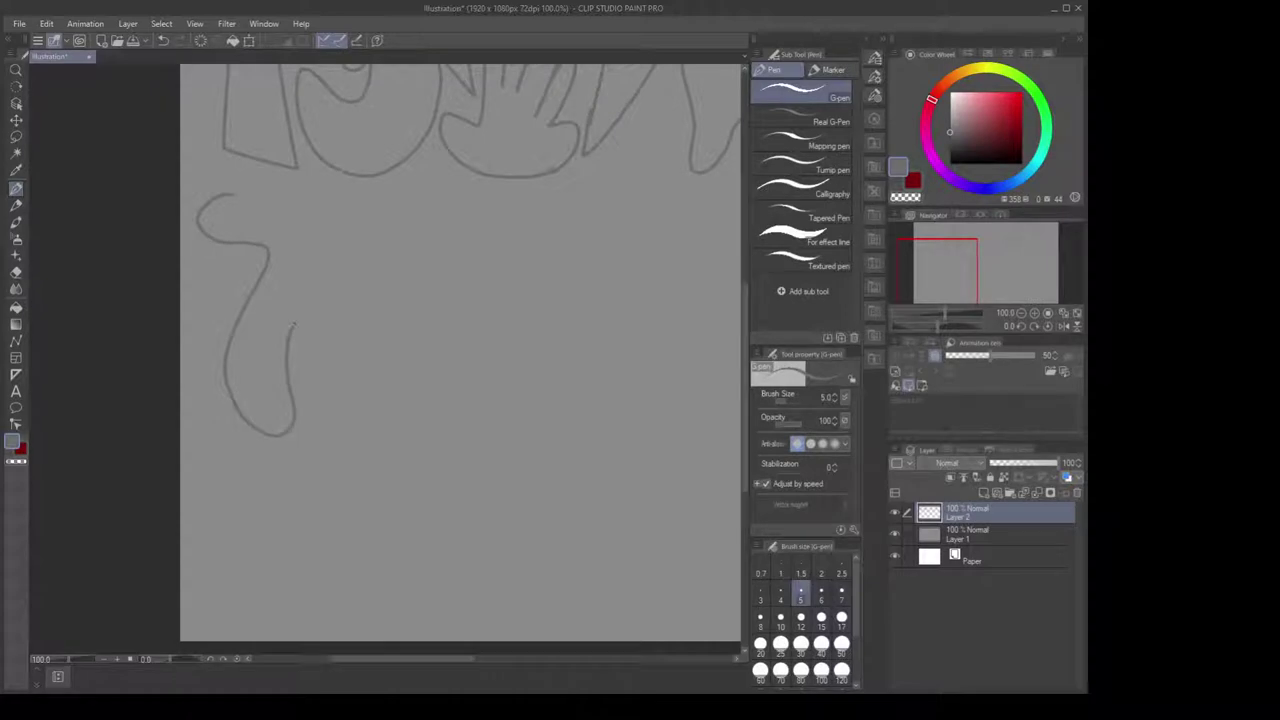
mouse_move(340, 274)
mouse_down()
mouse_move(362, 215)
mouse_move(262, 186)
mouse_up()
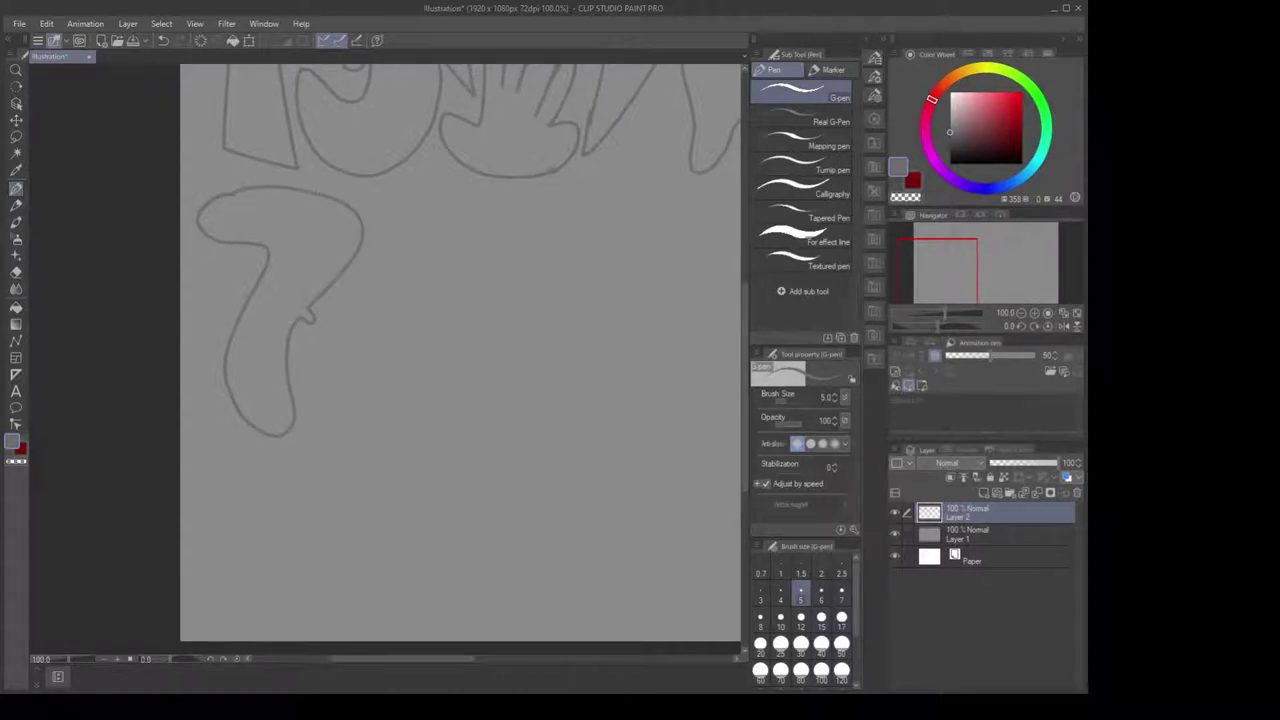
Draw a large block outline with one rounded corner and a stepped base, plus a tall oval with a curved hook on its side
mouse_move(480, 210)
mouse_down()
mouse_move(440, 211)
mouse_move(362, 322)
mouse_move(360, 424)
mouse_up()
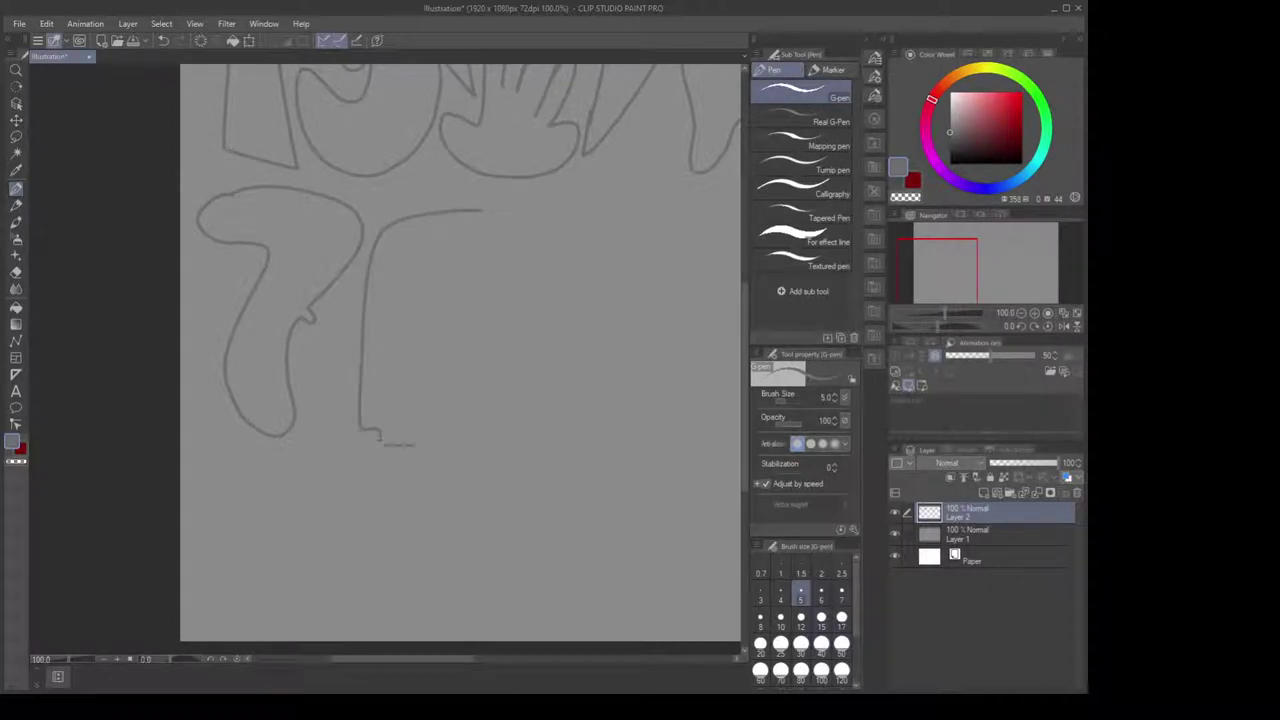
mouse_move(490, 446)
mouse_down()
mouse_move(520, 445)
mouse_move(535, 212)
mouse_move(421, 272)
mouse_move(384, 259)
mouse_up()
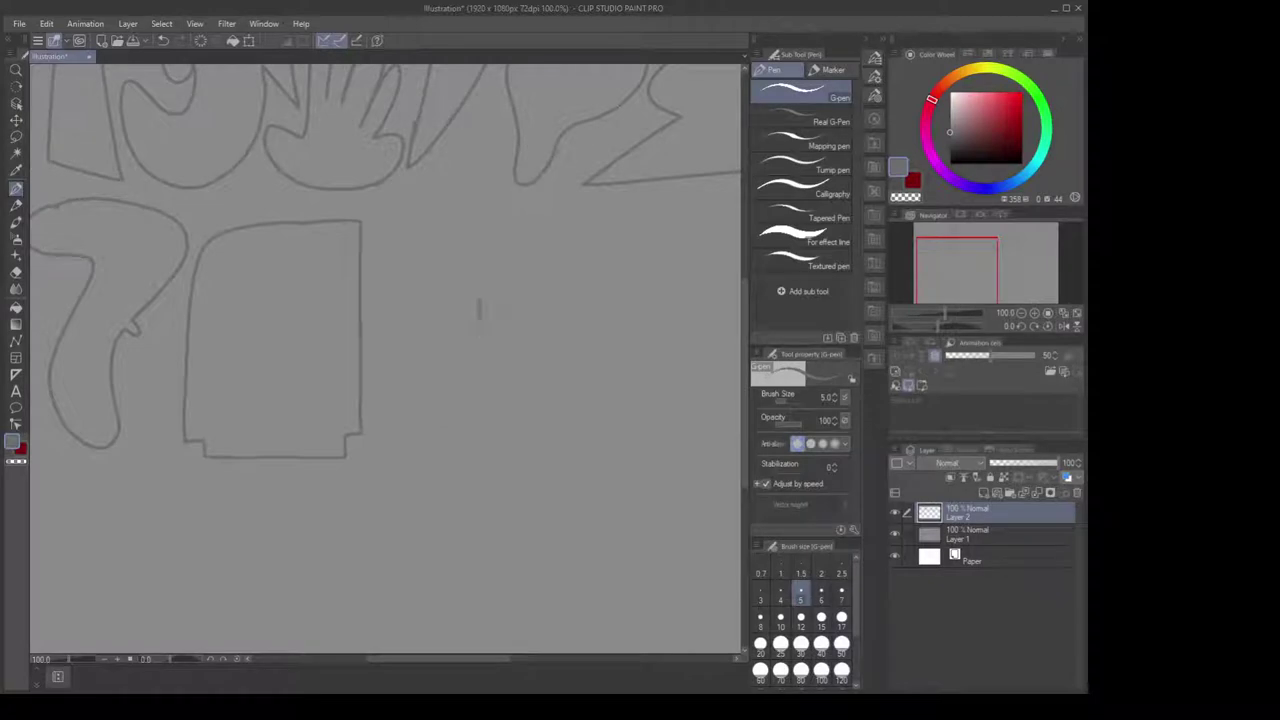
mouse_move(479, 311)
mouse_down()
mouse_move(410, 318)
mouse_move(430, 440)
mouse_move(473, 397)
mouse_up()
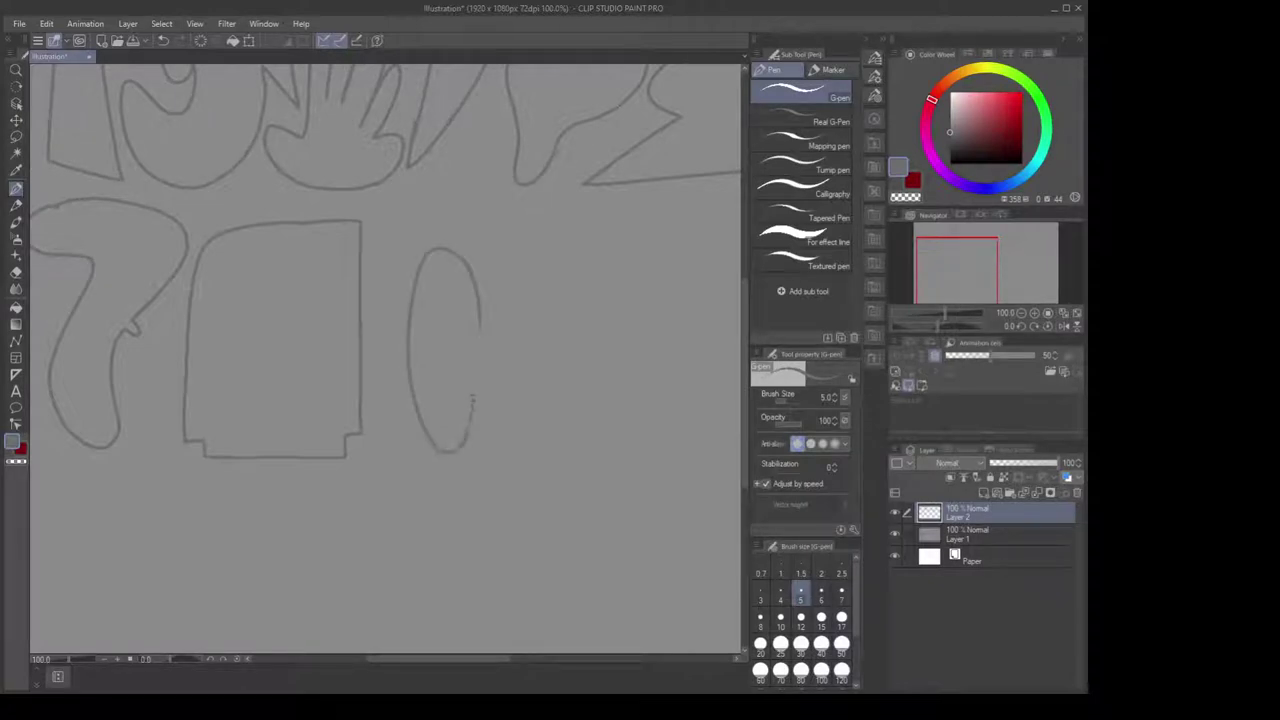
mouse_move(502, 338)
mouse_down()
mouse_move(518, 283)
mouse_move(499, 284)
mouse_up()
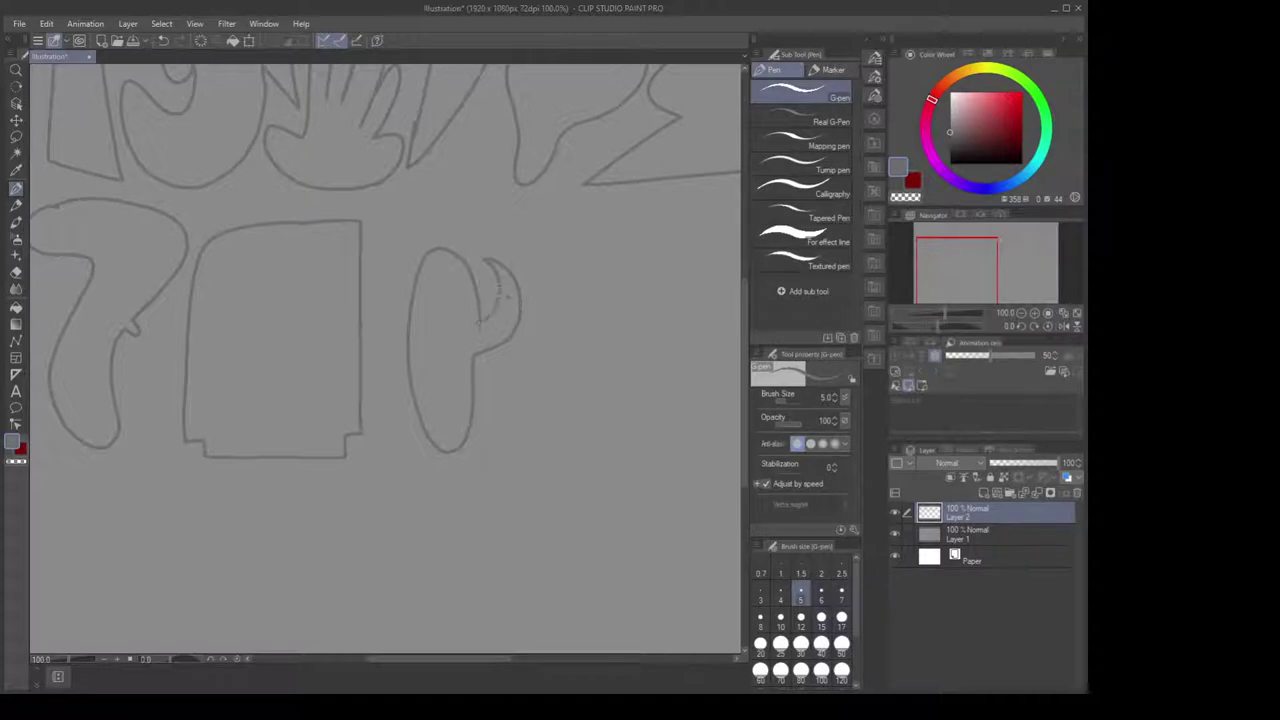
Continue the second row with a curved fang-like outline sweeping to points, plus a two-legged outline with an arched gap and narrow raised neck
drag(547, 319, 420, 300)
mouse_move(362, 170)
mouse_down()
mouse_move(469, 198)
mouse_move(562, 197)
mouse_move(475, 376)
mouse_up()
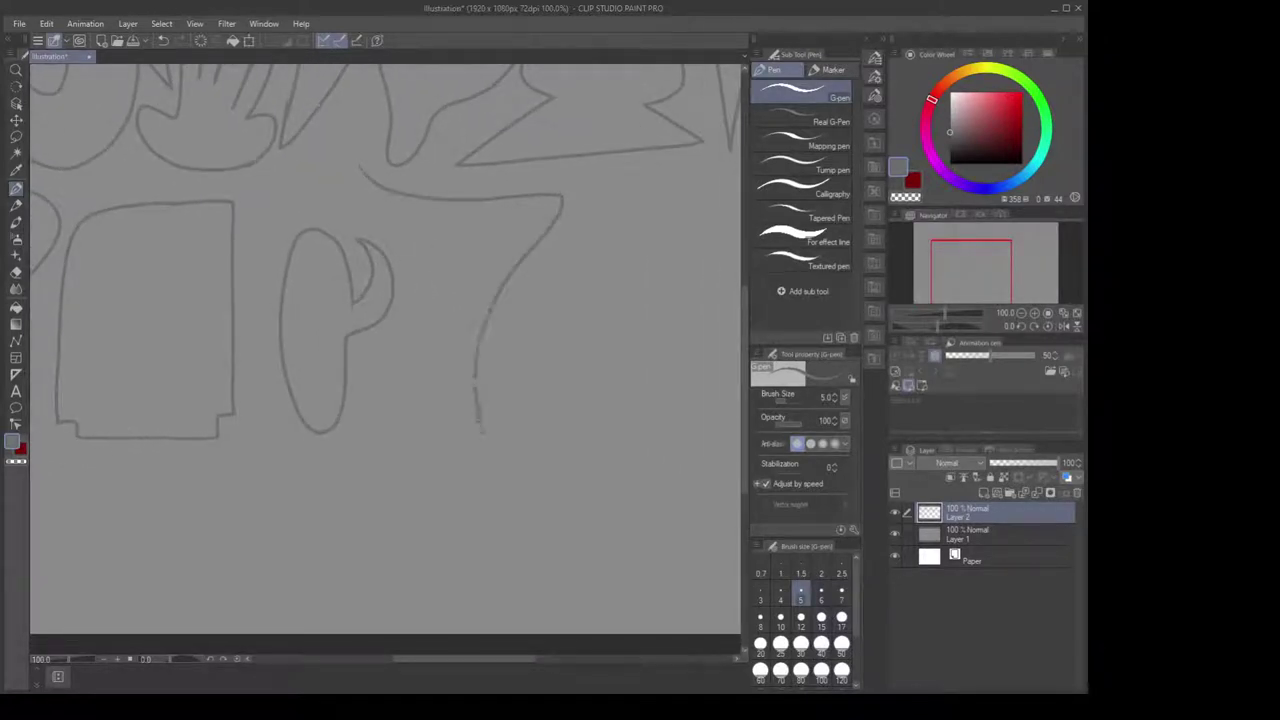
mouse_move(483, 432)
mouse_down()
mouse_move(405, 318)
mouse_move(432, 243)
mouse_move(454, 228)
mouse_move(401, 222)
mouse_move(355, 172)
mouse_up()
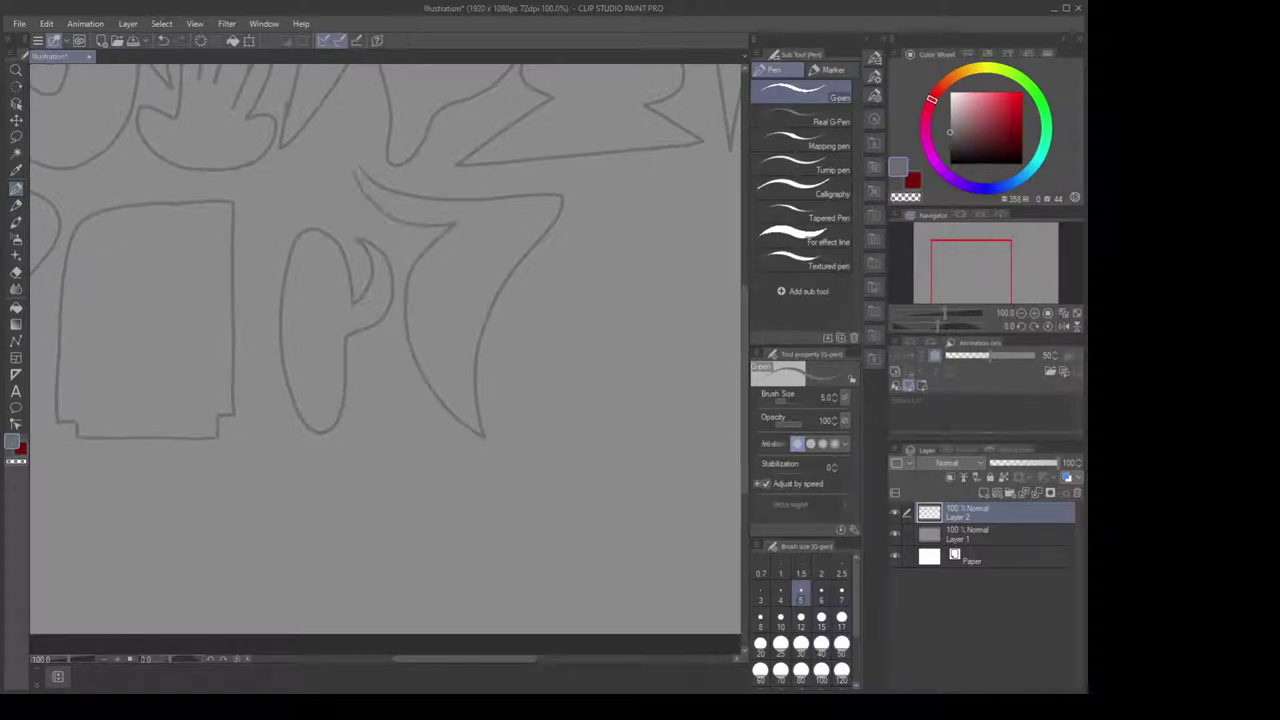
drag(588, 287, 450, 298)
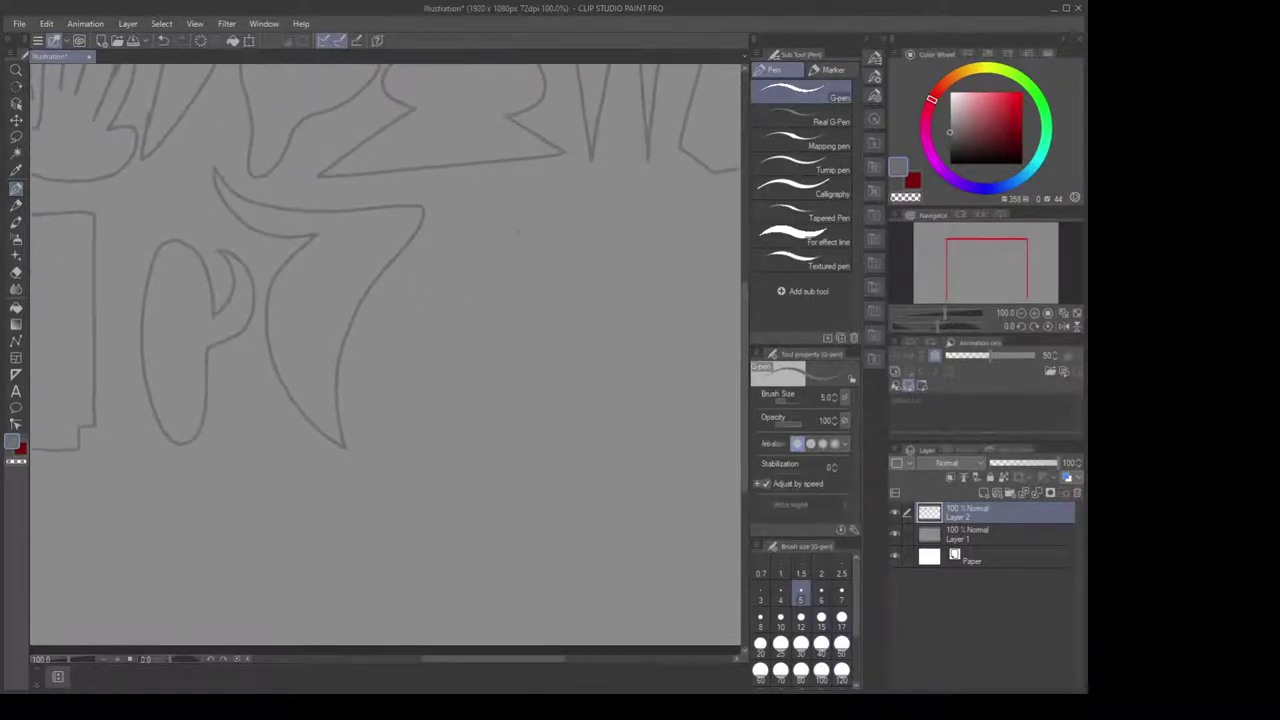
mouse_move(381, 446)
mouse_down()
mouse_move(368, 384)
mouse_move(410, 307)
mouse_move(490, 195)
mouse_move(540, 185)
mouse_move(527, 412)
mouse_move(462, 396)
mouse_move(432, 448)
mouse_up()
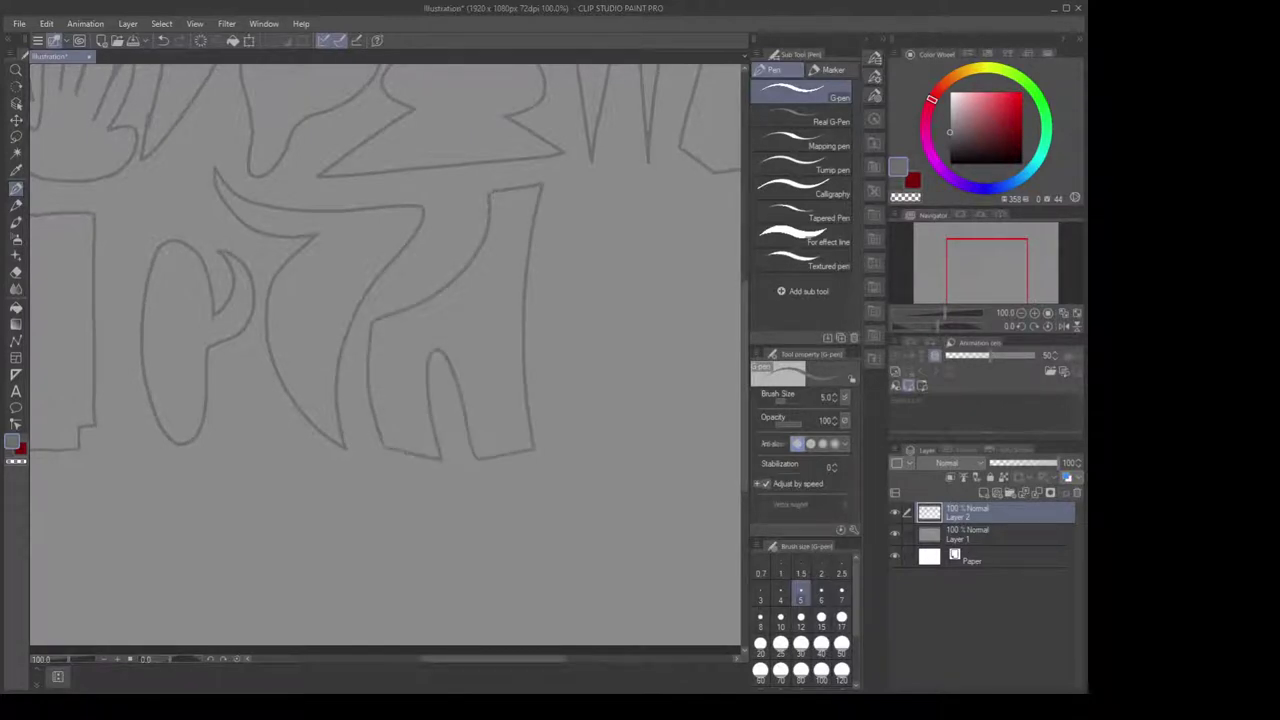
Draw a wide block outline beside the two-legged shape, with a deep concave top, pointed corners and a tiny notch in the base
drag(567, 383, 490, 391)
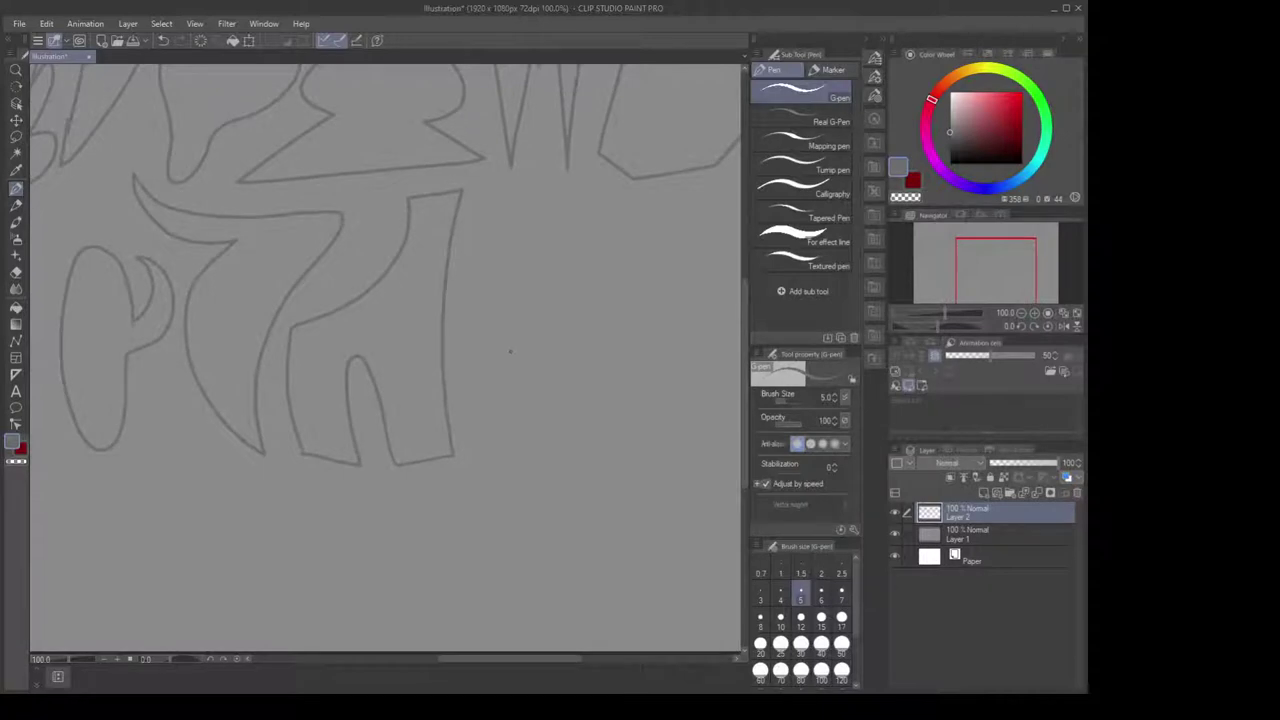
drag(508, 200, 477, 422)
drag(514, 384, 479, 353)
drag(577, 335, 563, 226)
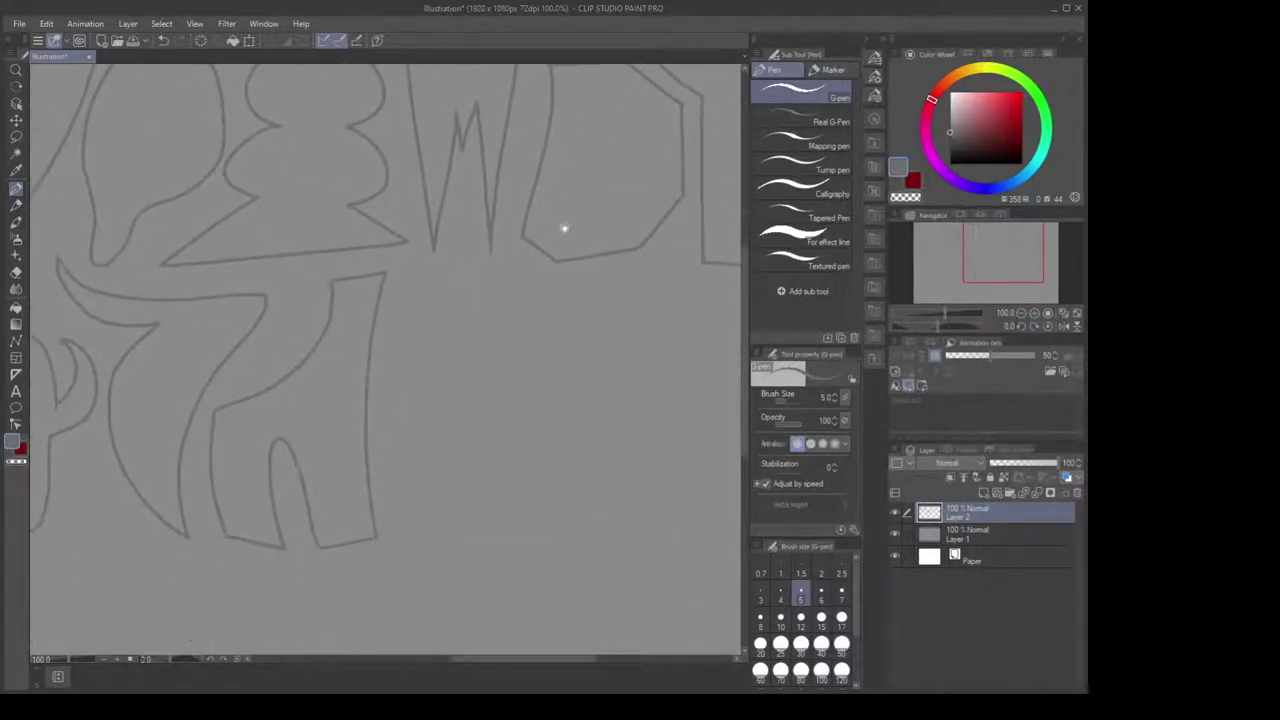
drag(509, 266, 566, 226)
scroll(548, 263, down, 1)
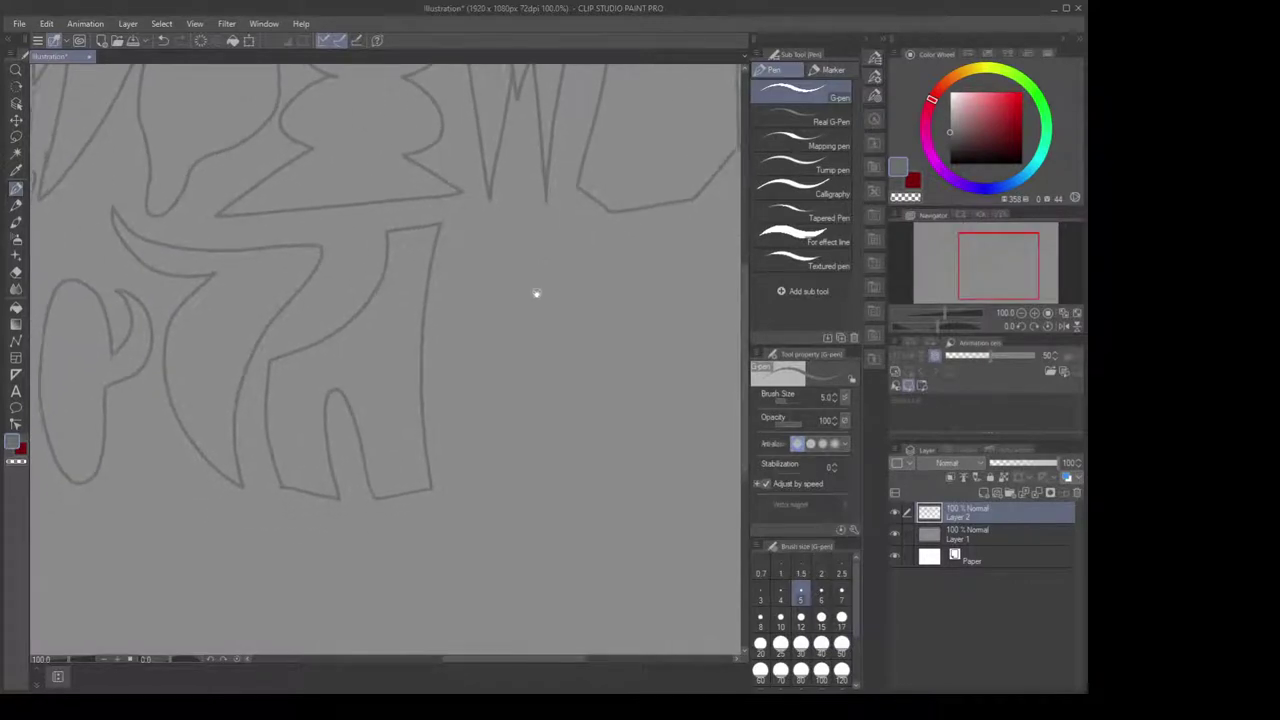
drag(532, 290, 440, 303)
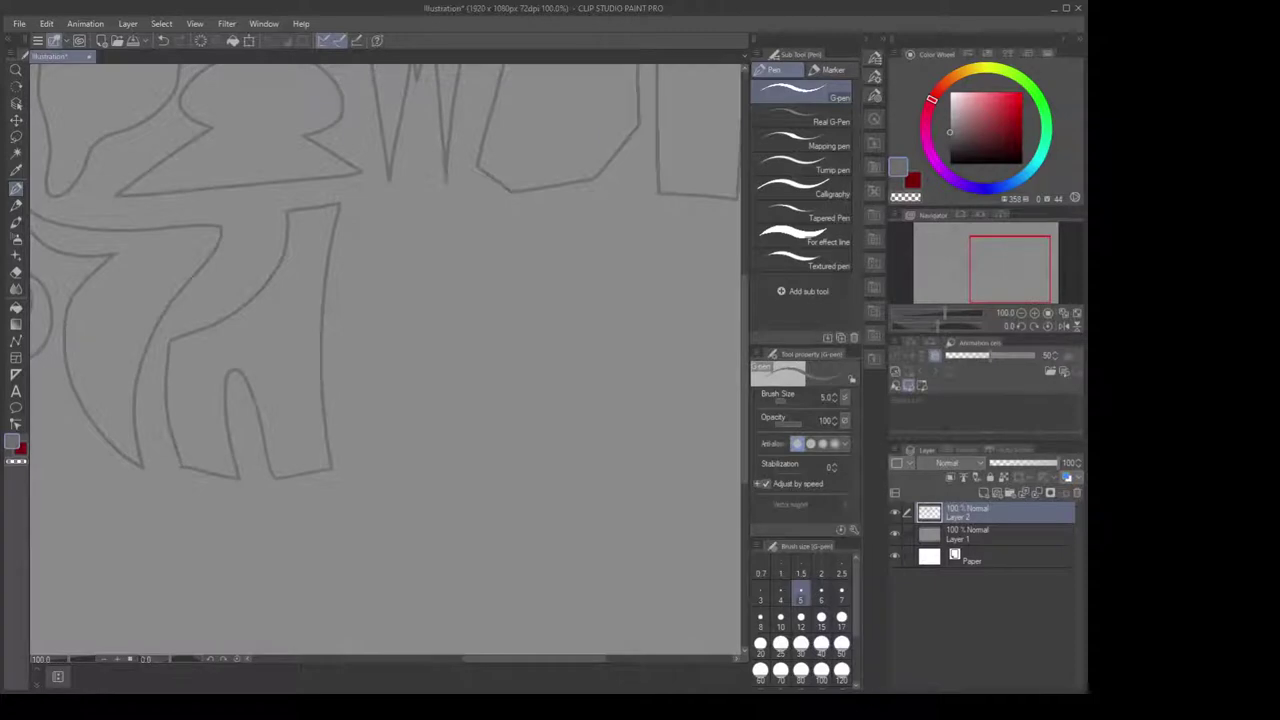
drag(365, 227, 524, 321)
mouse_move(590, 292)
mouse_down()
mouse_move(602, 447)
mouse_move(381, 472)
mouse_move(356, 346)
mouse_move(352, 214)
mouse_up()
End the second row with a sweeping outline whose long pointed tip curves over the concave block and whose body ends in two short legs
drag(574, 299, 464, 272)
mouse_move(355, 191)
mouse_down()
mouse_move(400, 204)
mouse_move(580, 188)
mouse_move(627, 200)
mouse_move(627, 407)
mouse_up()
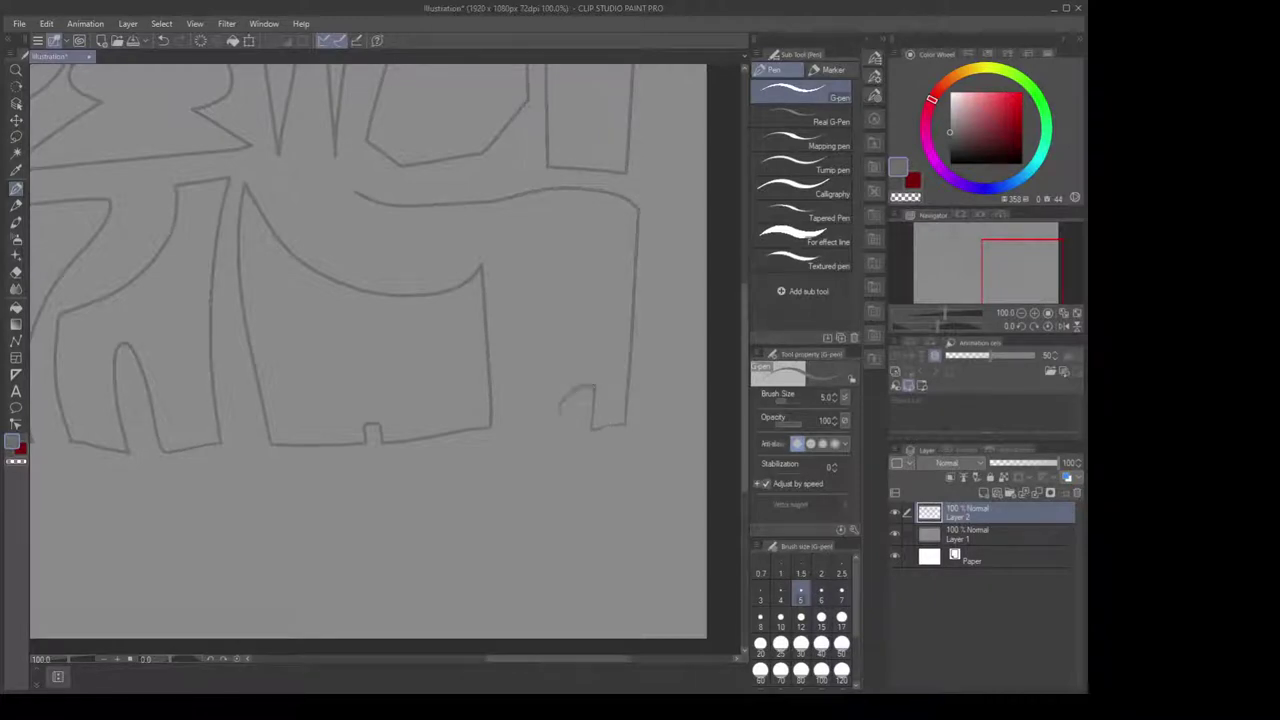
mouse_move(560, 402)
mouse_down()
mouse_move(516, 370)
mouse_move(581, 248)
mouse_move(472, 241)
mouse_move(365, 210)
mouse_up()
Review both rows of silhouettes on the whole canvas and toggle the visibility of Layer 2 off and back on
drag(607, 304, 632, 293)
scroll(640, 289, down, 1)
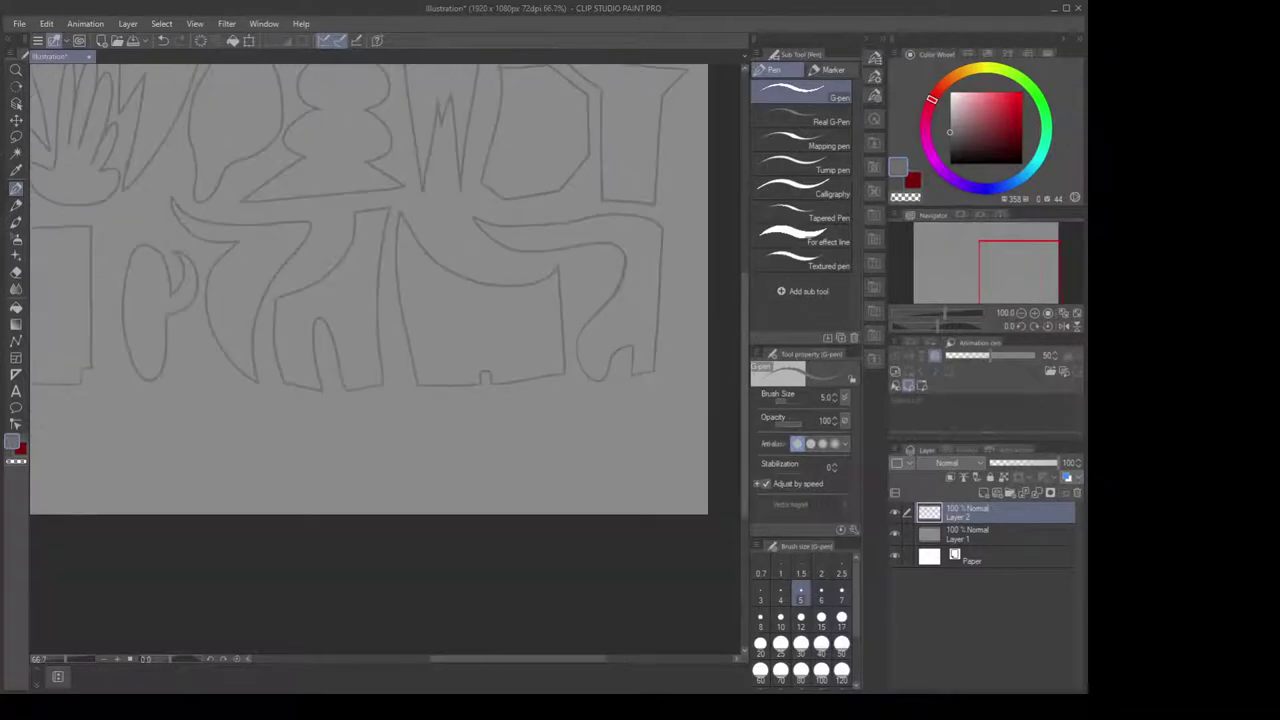
drag(465, 277, 614, 257)
drag(578, 316, 466, 254)
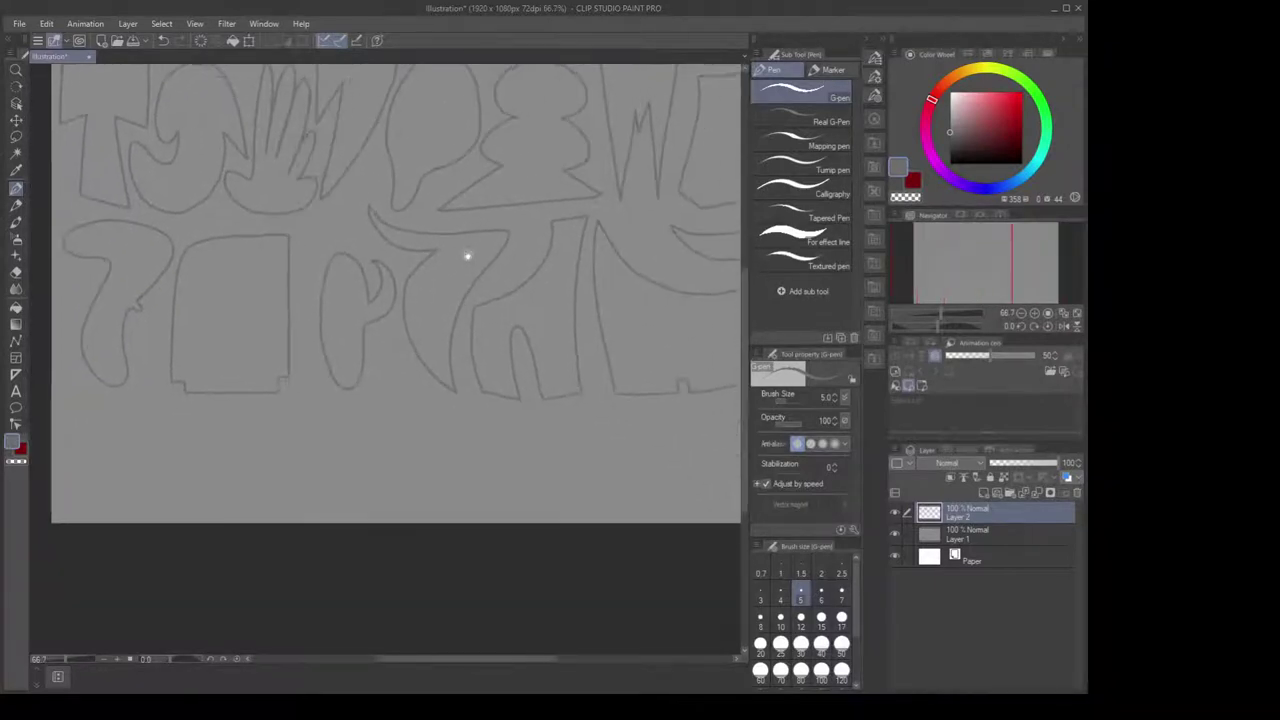
scroll(470, 290, down, 1)
drag(602, 208, 557, 281)
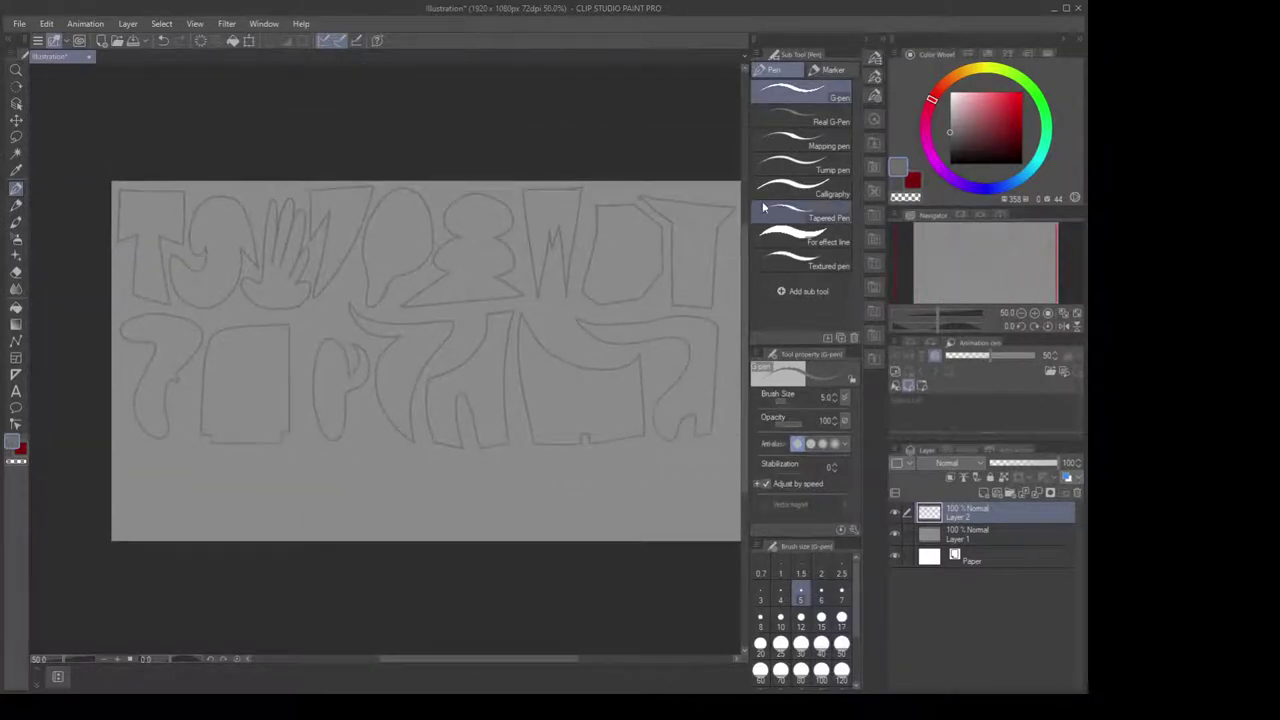
click(896, 513)
click(896, 513)
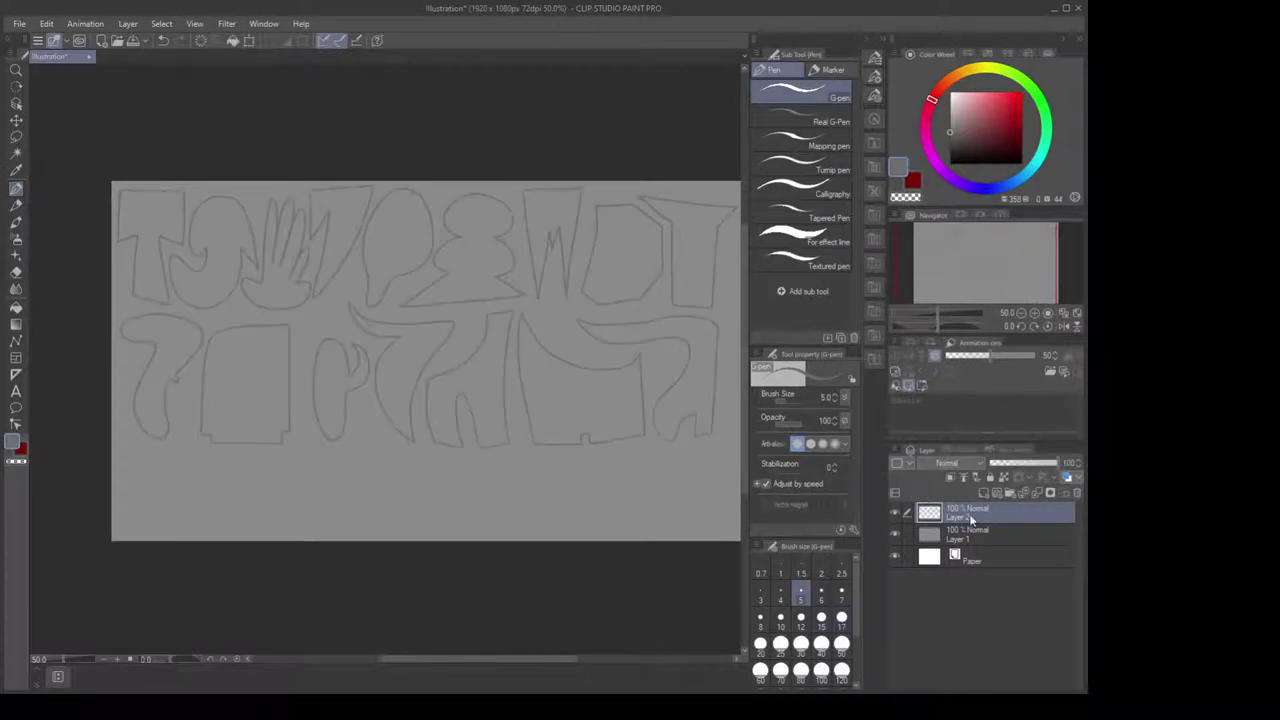
Add a new raster layer above Layer 2 and set the drawing color to black
click(984, 493)
drag(950, 133, 878, 268)
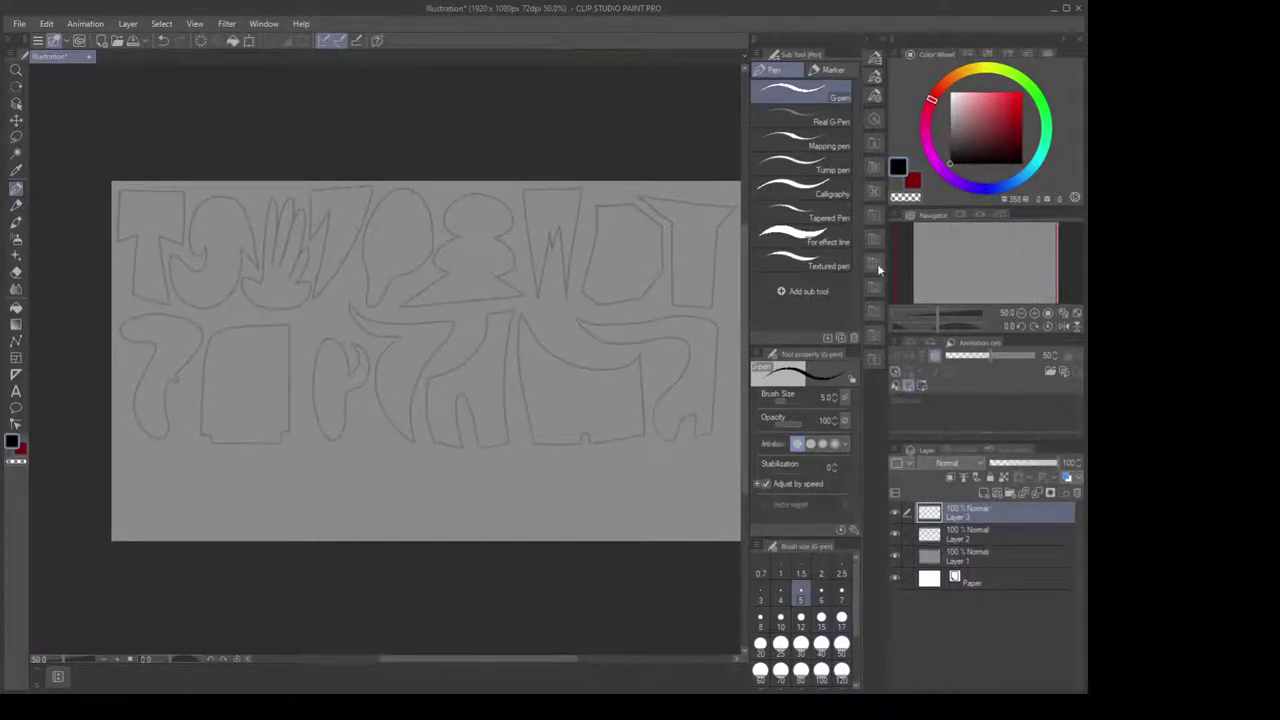
drag(475, 365, 508, 343)
key(ctrl+z)
scroll(443, 340, up, 4)
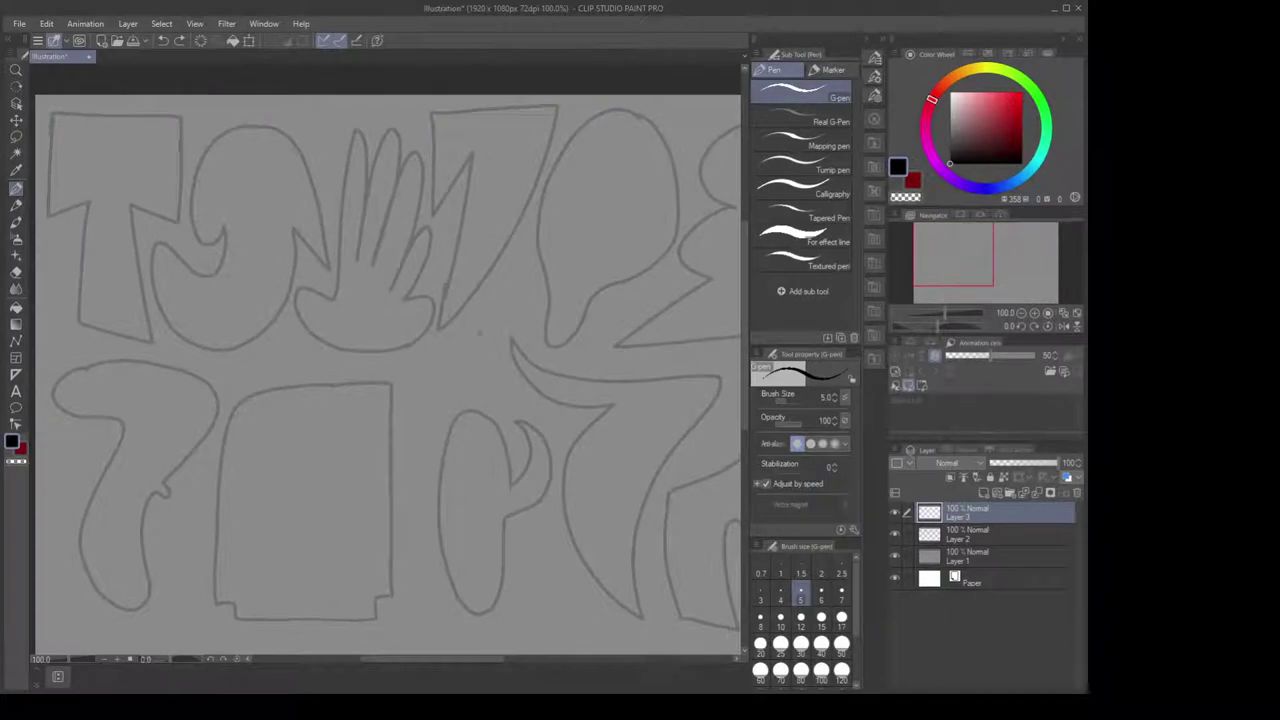
drag(430, 396, 471, 338)
key(ctrl+z)
scroll(497, 457, up, 3)
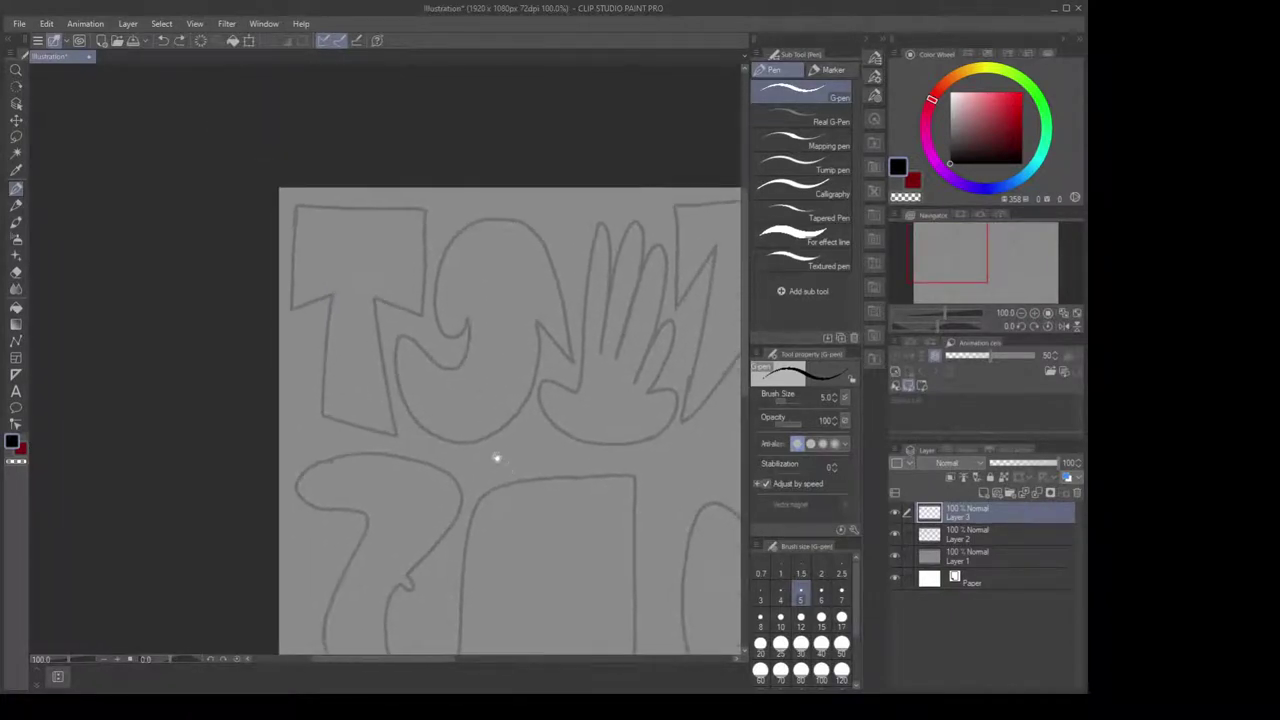
Lower the opacity of Layer 2 to 62 and make Layer 3 the active layer again
click(894, 532)
click(894, 532)
click(985, 533)
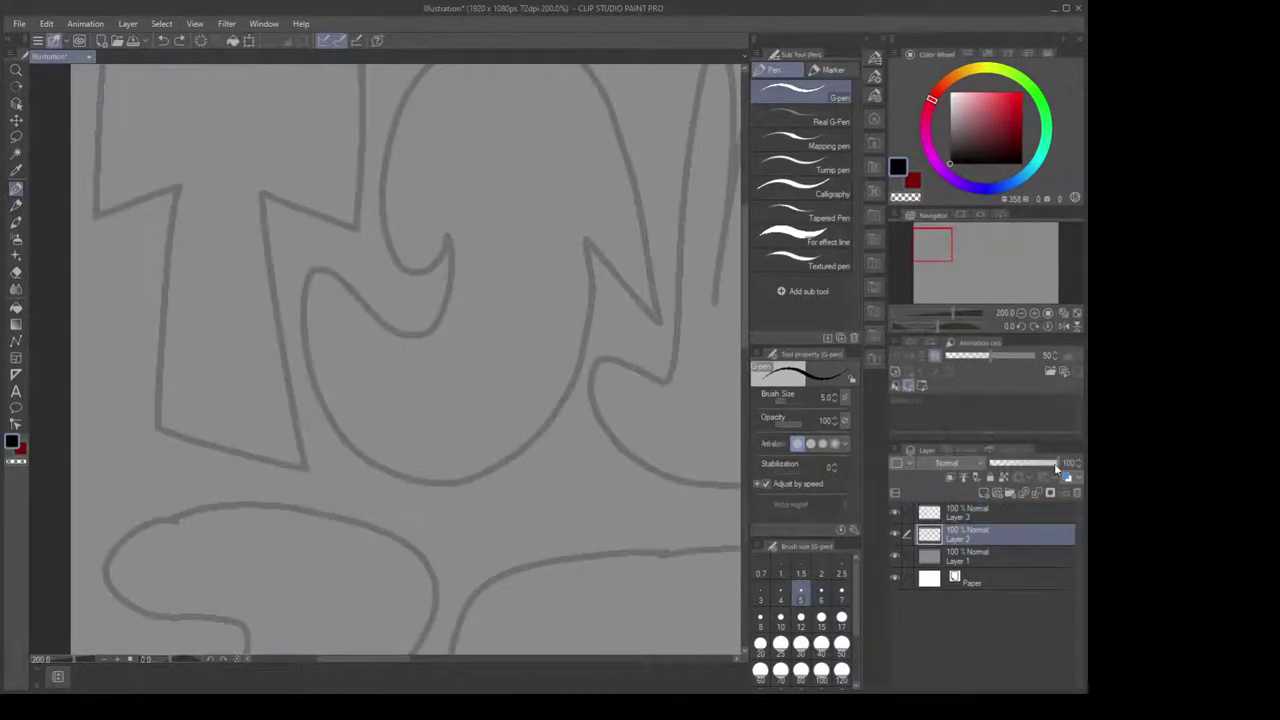
drag(1056, 470, 1033, 468)
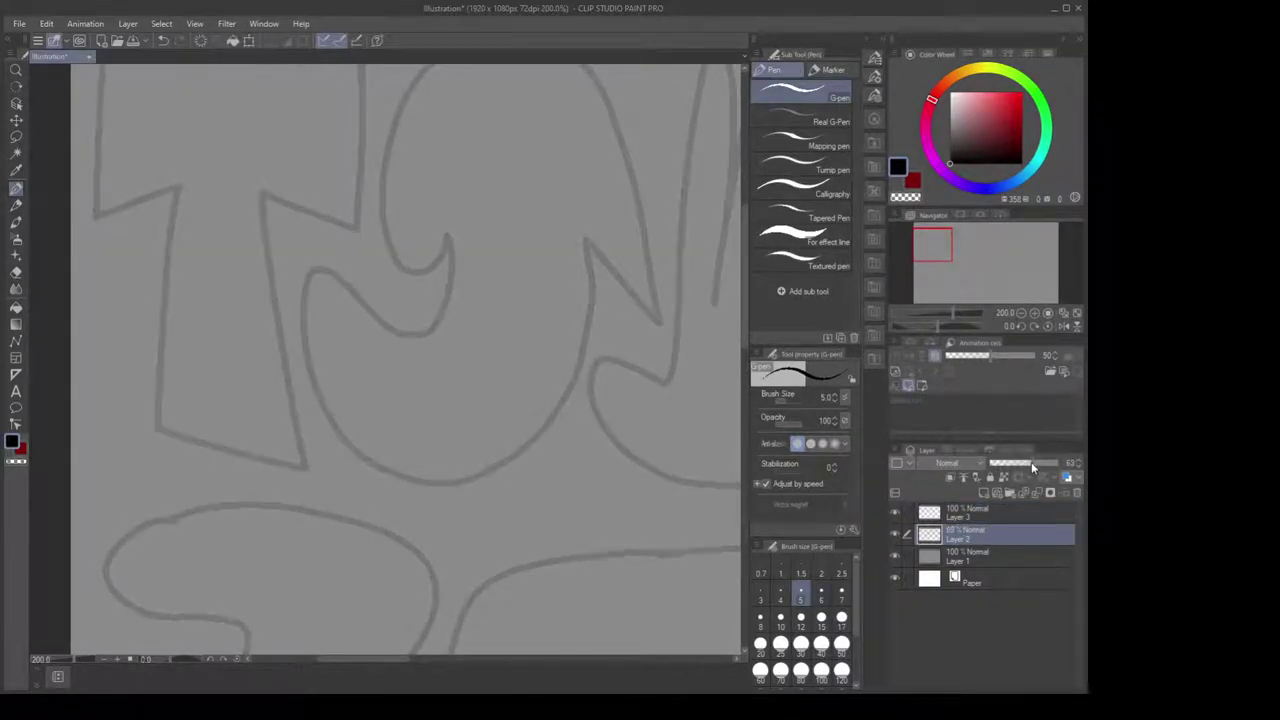
drag(435, 262, 456, 396)
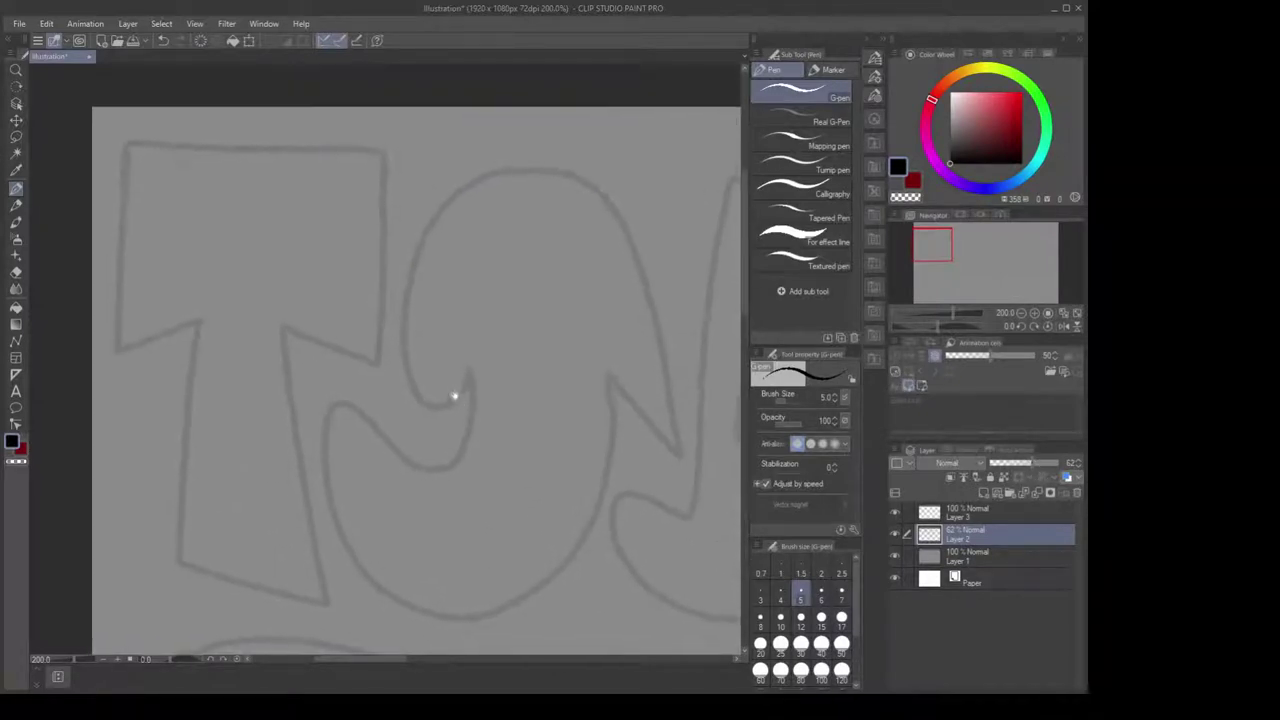
drag(281, 329, 310, 550)
key(ctrl+z)
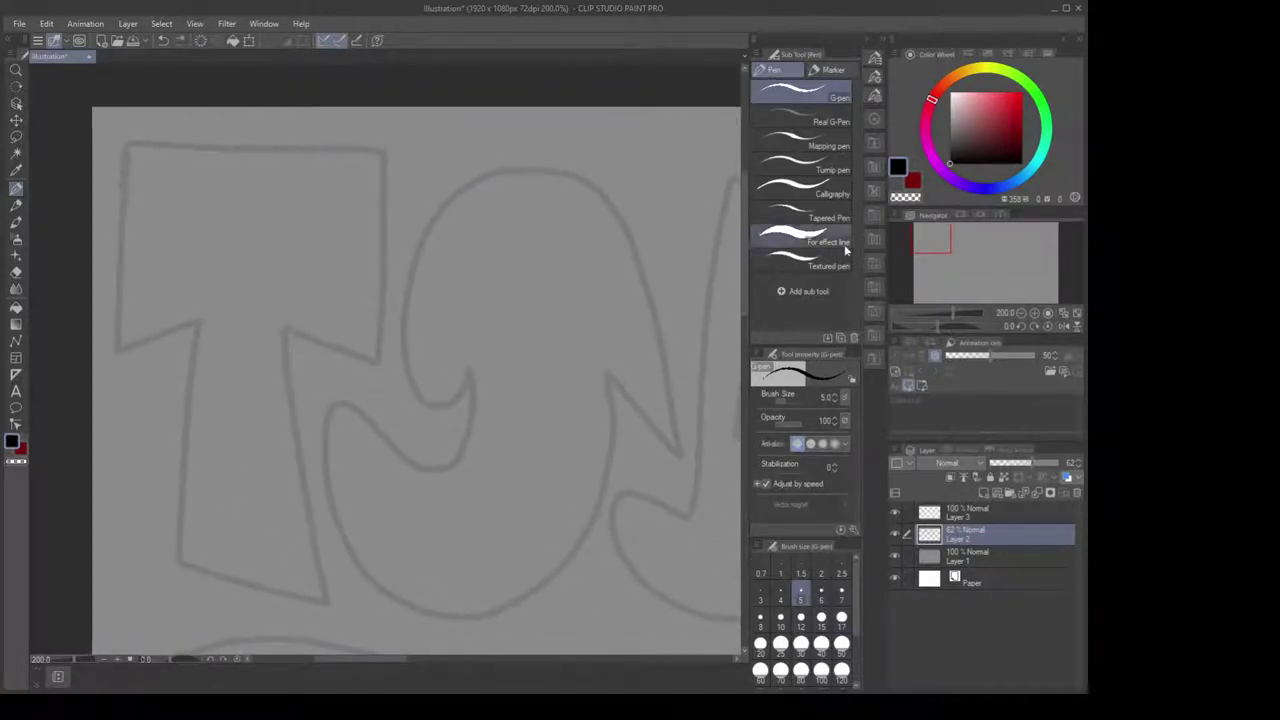
click(994, 516)
mouse_move(468, 257)
mouse_down()
mouse_move(515, 448)
mouse_move(528, 206)
mouse_up()
key(ctrl+z)
scroll(462, 345, down, 1)
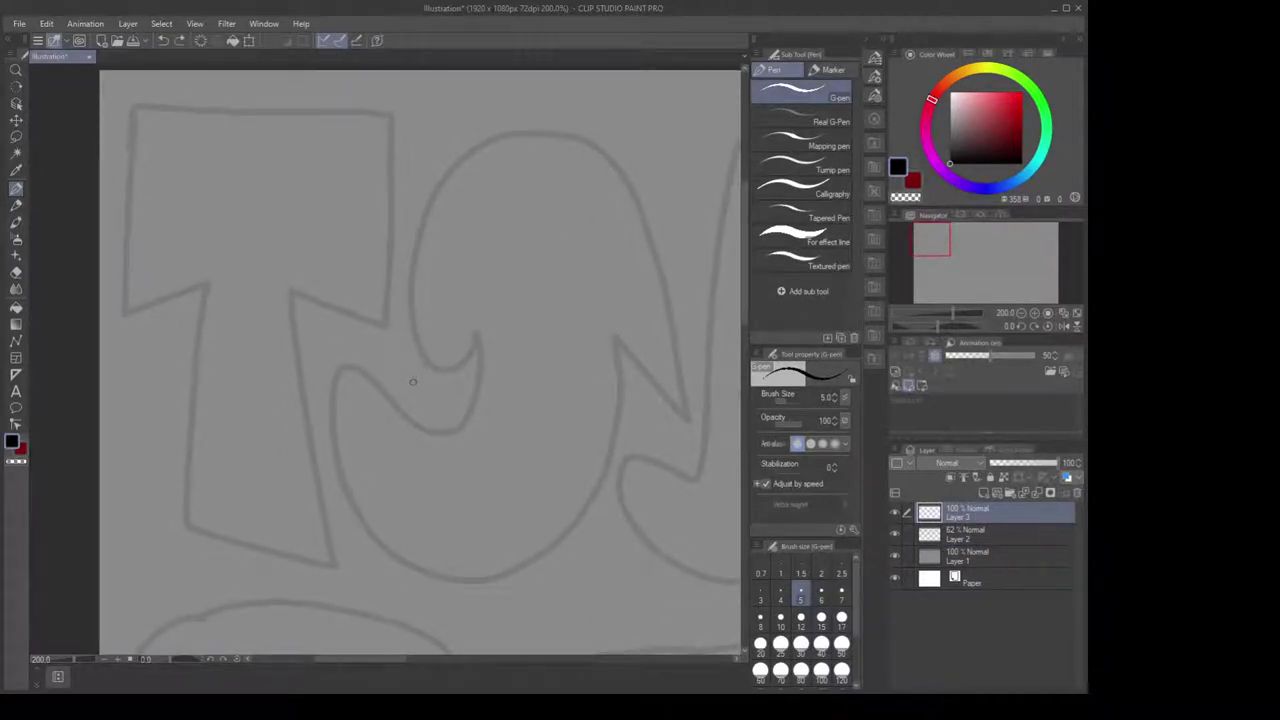
drag(421, 262, 446, 243)
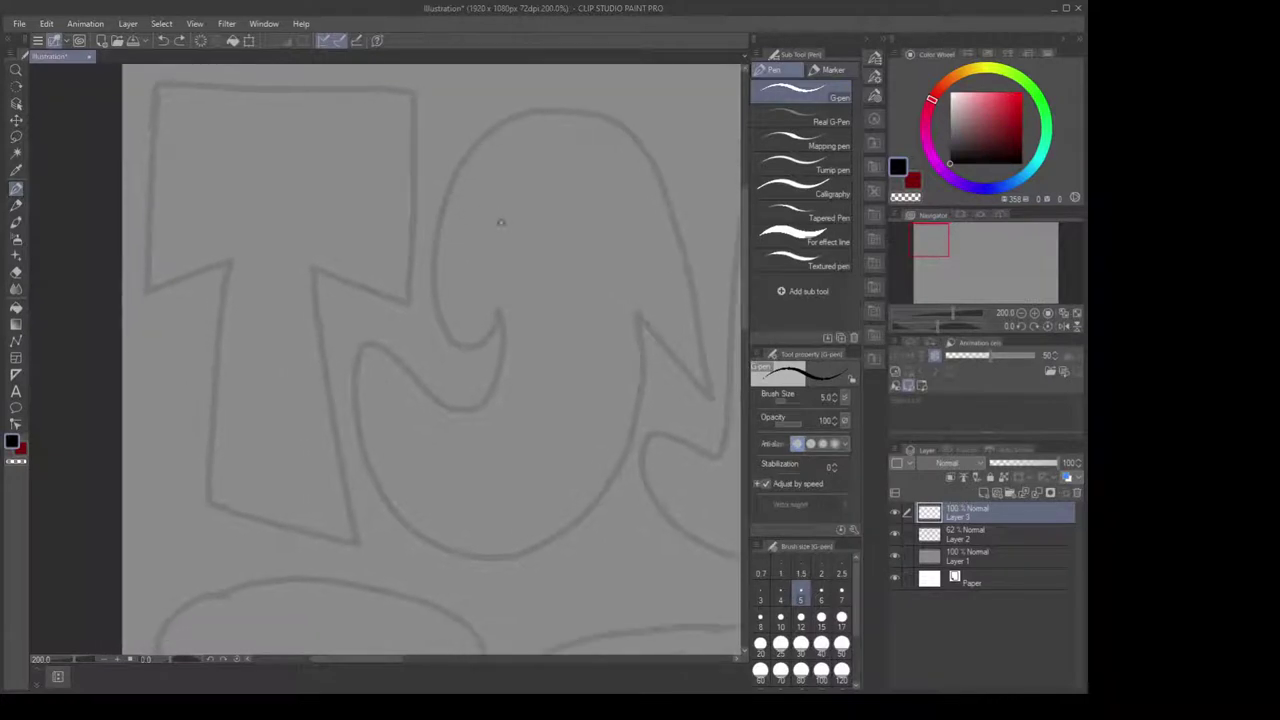
drag(477, 313, 486, 334)
scroll(486, 333, up, 1)
scroll(444, 322, down, 2)
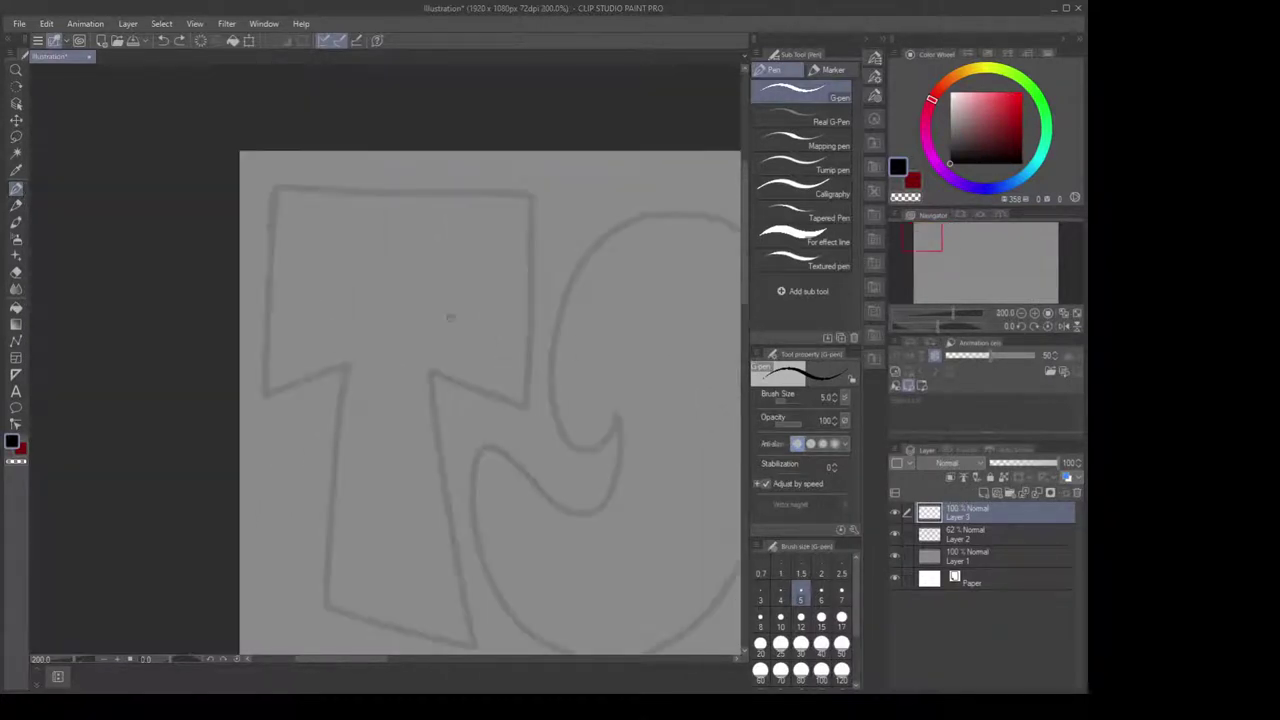
Draw a solid black, narrow wedge with a split base as a nose in the middle of the T-shaped silhouette
mouse_move(267, 327)
mouse_down()
mouse_move(298, 328)
mouse_move(386, 271)
mouse_up()
key(ctrl+z)
mouse_move(377, 303)
mouse_down()
mouse_move(369, 417)
mouse_move(381, 420)
mouse_move(383, 377)
mouse_move(402, 420)
mouse_move(379, 291)
mouse_move(370, 419)
mouse_move(379, 324)
mouse_move(391, 374)
mouse_up()
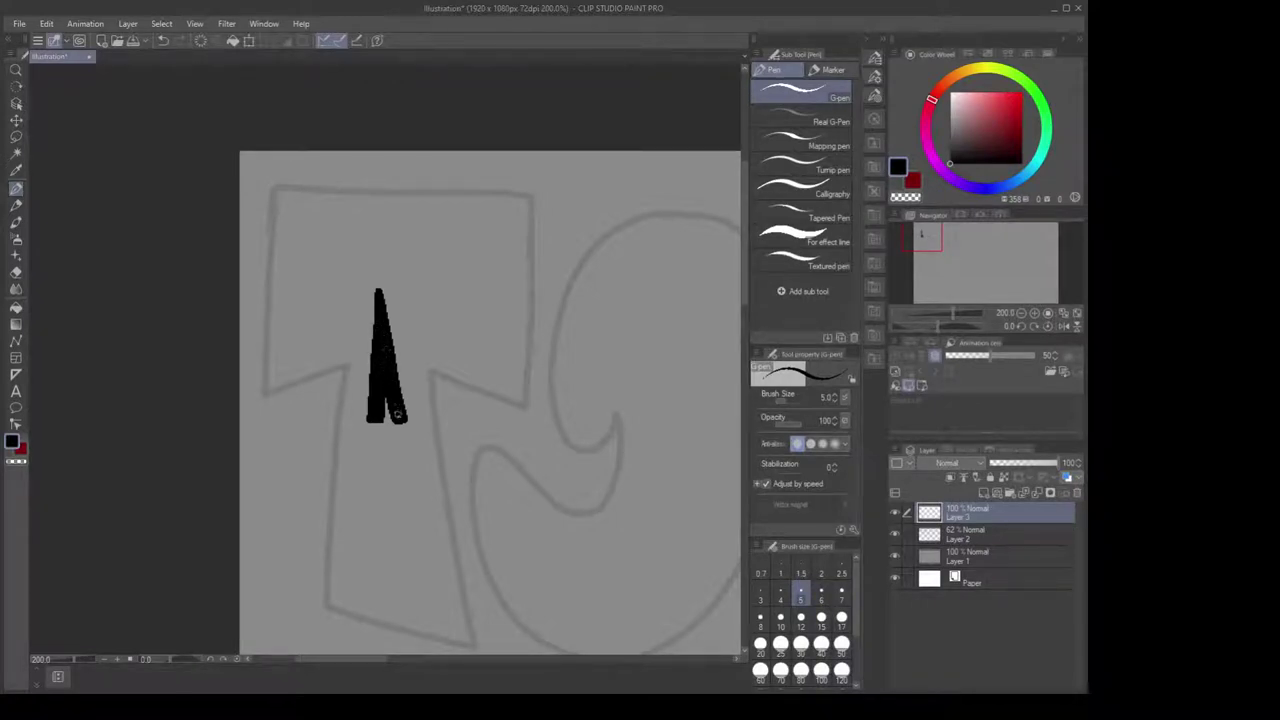
Trim both sides of the black wedge to a sharp tip using the Hard eraser at size 10
key(e)
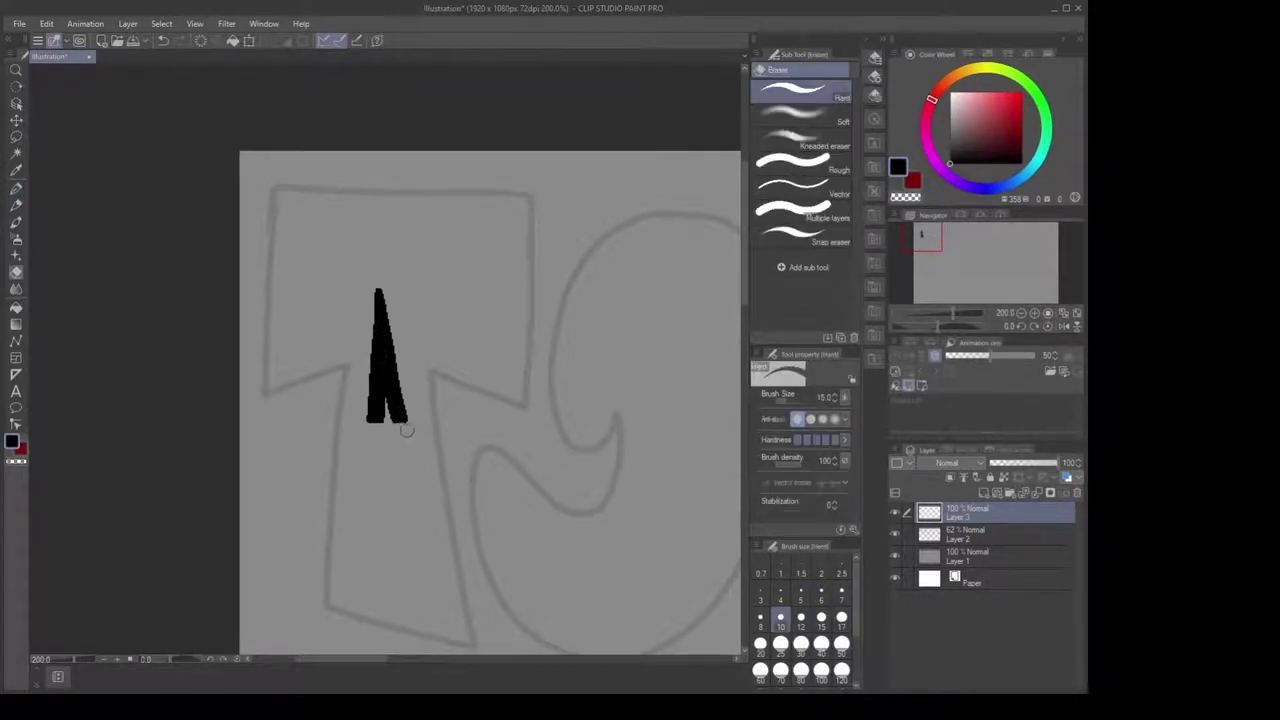
key(bracketleft)
key(bracketleft)
drag(380, 274, 416, 427)
drag(372, 284, 358, 454)
key(ctrl+z)
drag(374, 278, 359, 406)
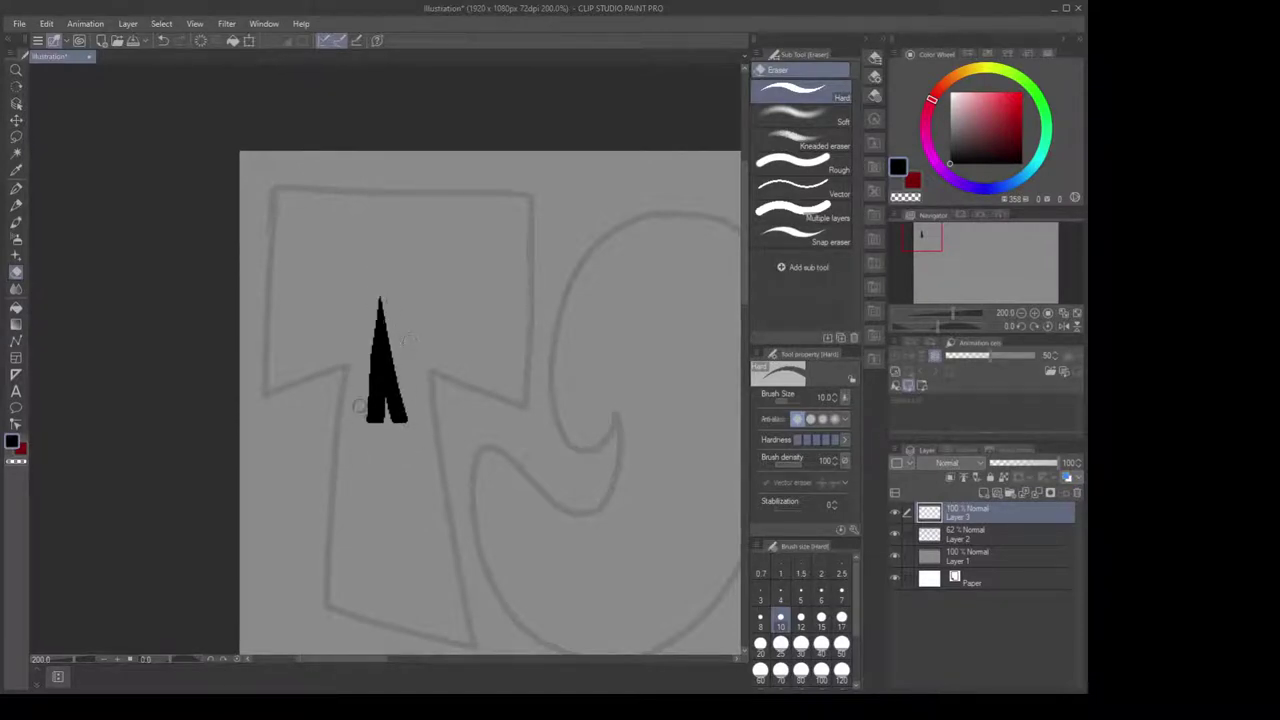
drag(484, 311, 482, 308)
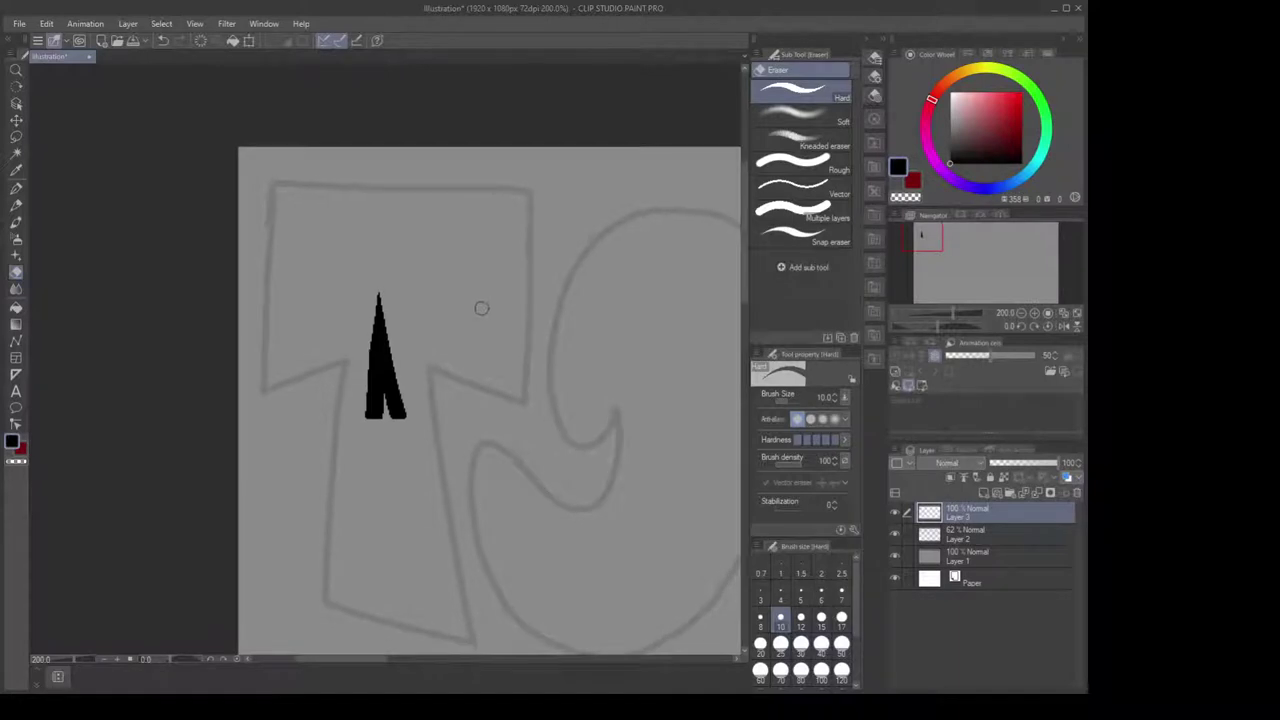
Outline a slanted, rounded four-sided eye to the right of the wedge nose with the G-pen
key(p)
drag(430, 270, 487, 294)
key(ctrl+z)
scroll(487, 294, up, 3)
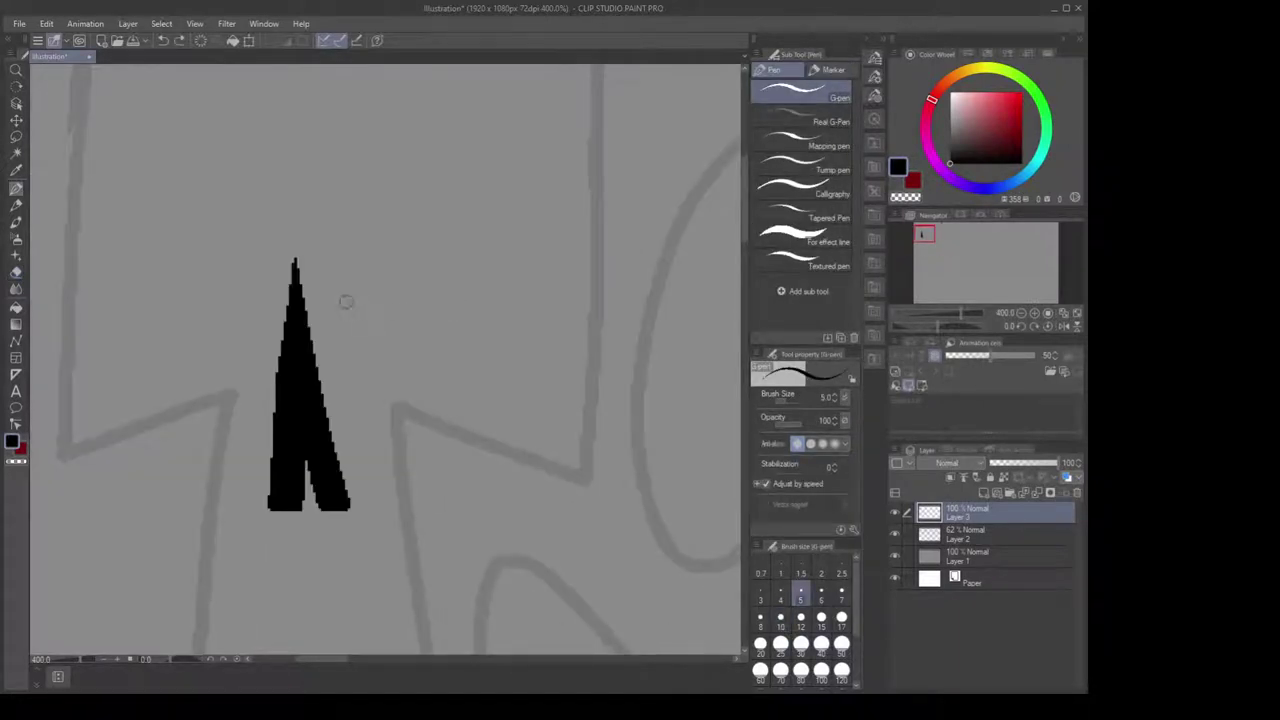
mouse_move(328, 272)
mouse_down()
mouse_move(332, 331)
mouse_move(353, 353)
mouse_move(524, 417)
mouse_move(536, 411)
mouse_move(535, 274)
mouse_move(344, 239)
mouse_move(331, 247)
mouse_move(327, 321)
mouse_move(339, 349)
mouse_move(519, 424)
mouse_move(546, 400)
mouse_up()
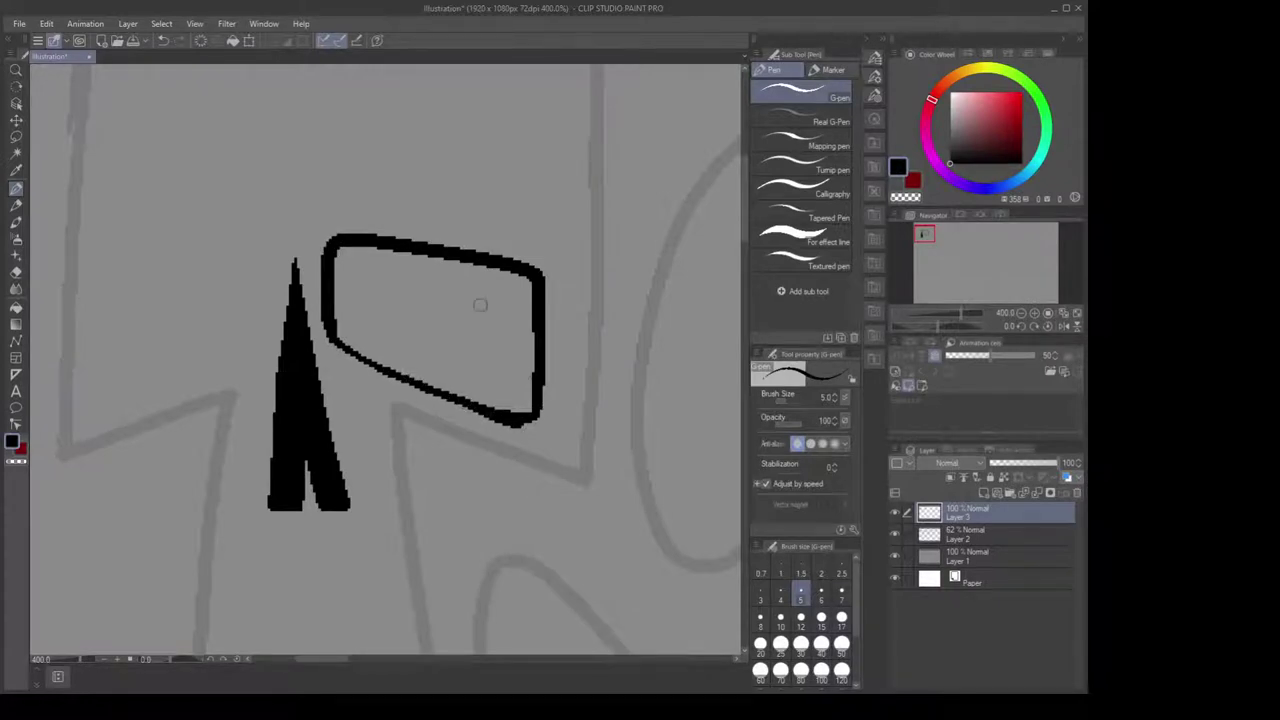
drag(449, 230, 494, 260)
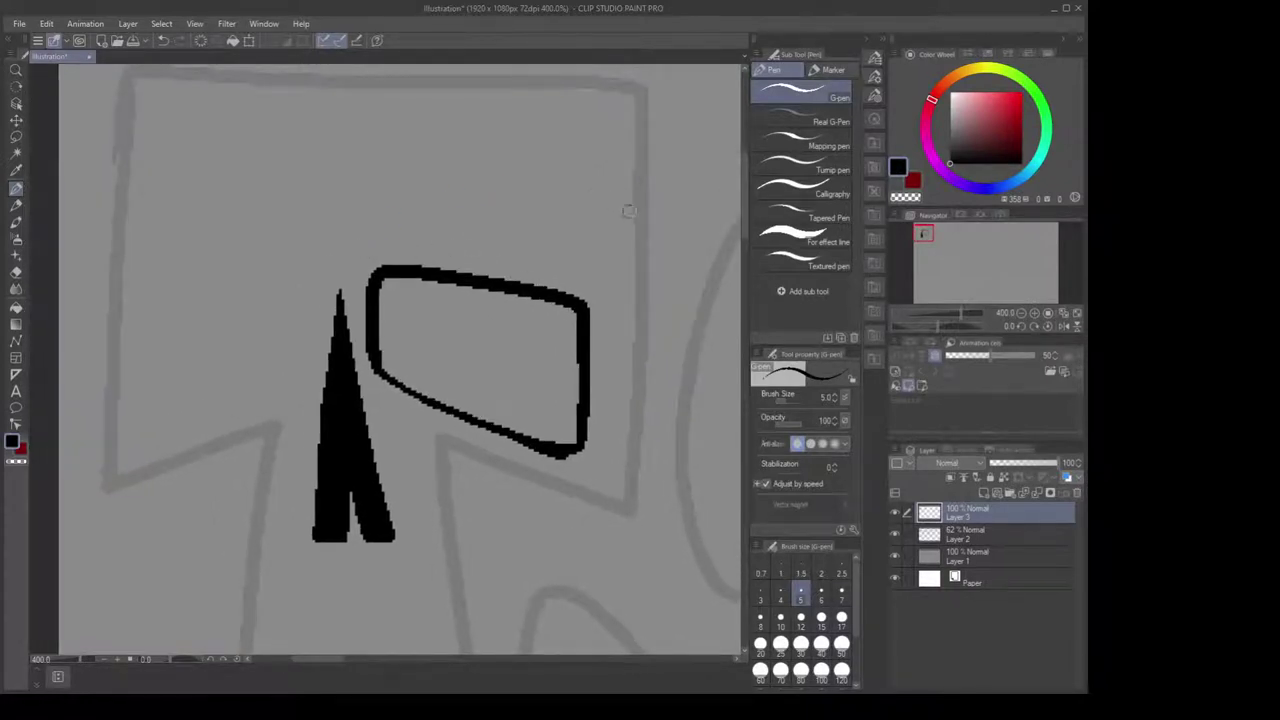
Try a round eye outline left of the nose, and undo both eye outlines
mouse_move(352, 238)
mouse_down()
mouse_move(400, 204)
mouse_move(566, 210)
mouse_up()
key(ctrl+z)
mouse_move(232, 250)
mouse_down()
mouse_move(153, 367)
mouse_move(229, 406)
mouse_move(304, 304)
mouse_move(237, 245)
mouse_move(276, 250)
mouse_up()
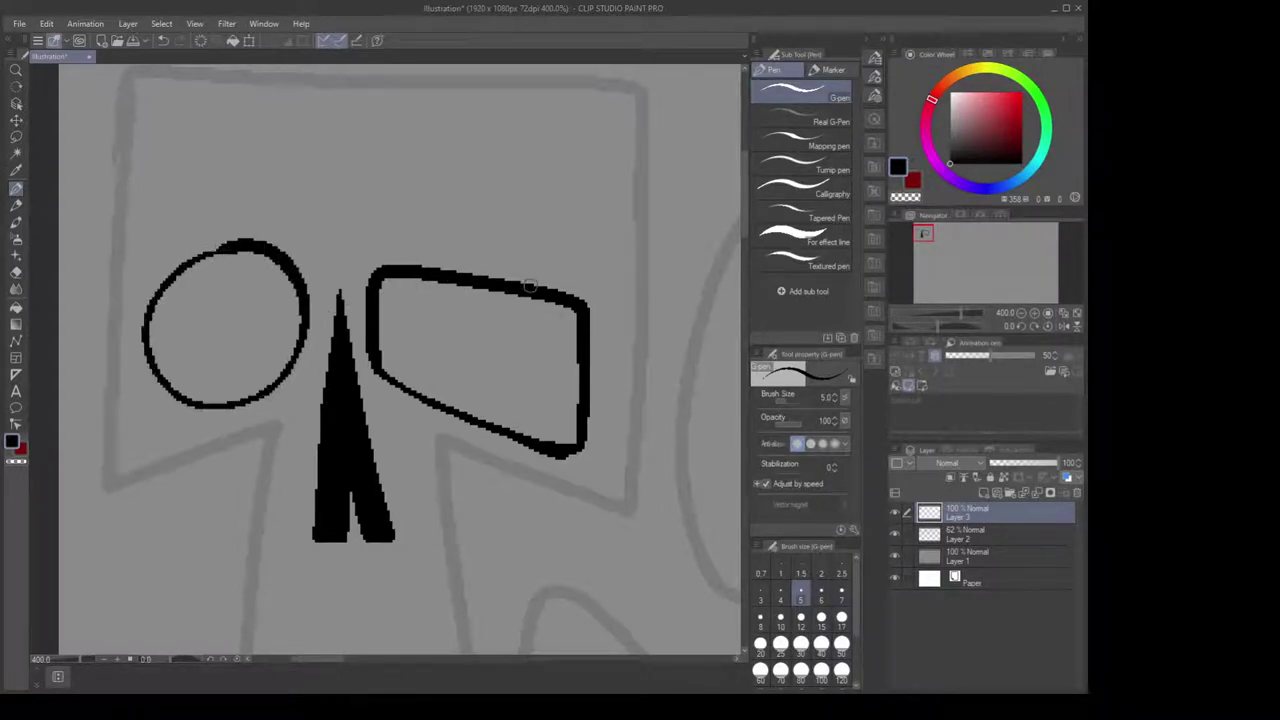
key(ctrl+z)
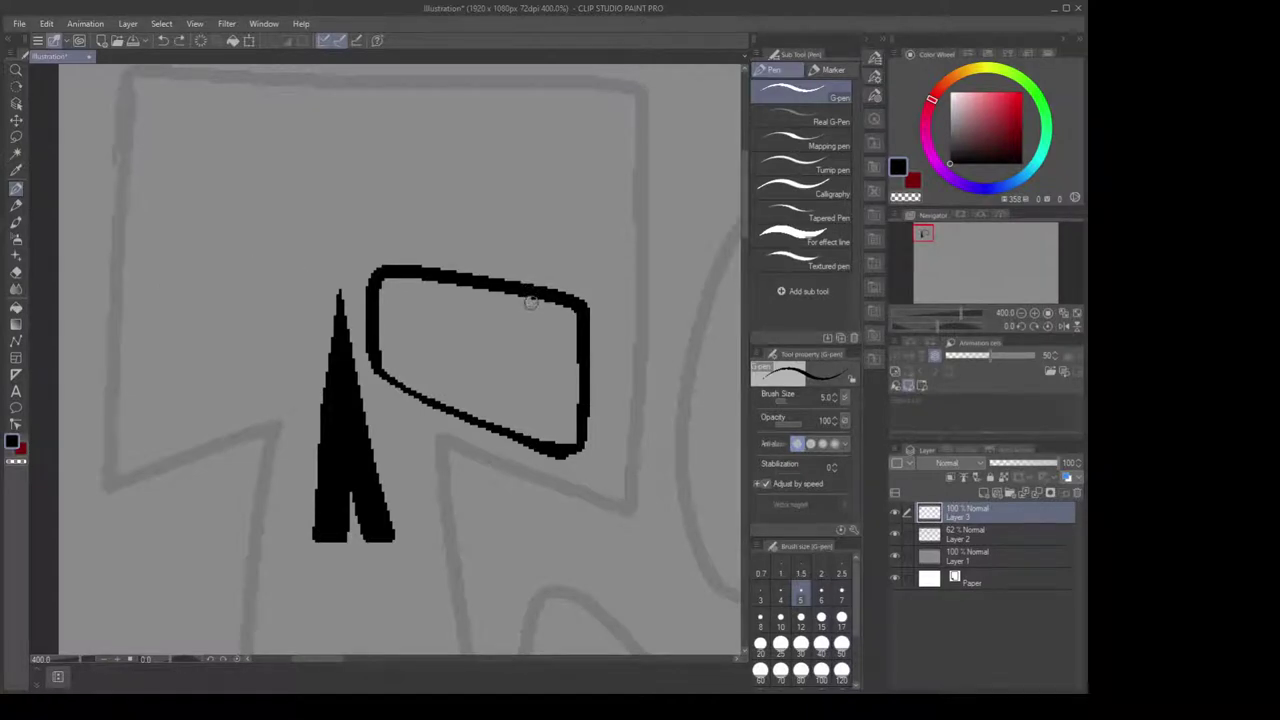
key(ctrl+z)
Lasso the black wedge nose on Layer 3, delete it and clear the selection
scroll(510, 290, down, 3)
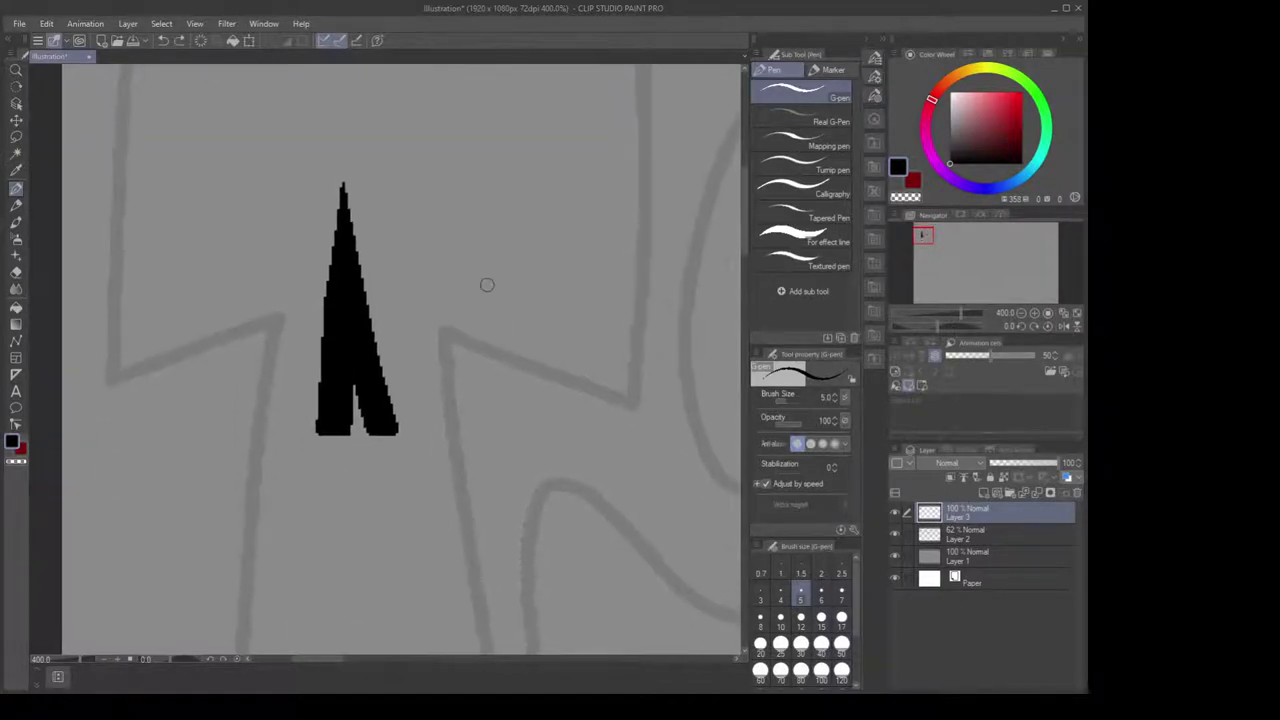
key(m)
mouse_move(405, 205)
mouse_down()
mouse_move(330, 145)
mouse_move(465, 225)
mouse_move(400, 195)
mouse_up()
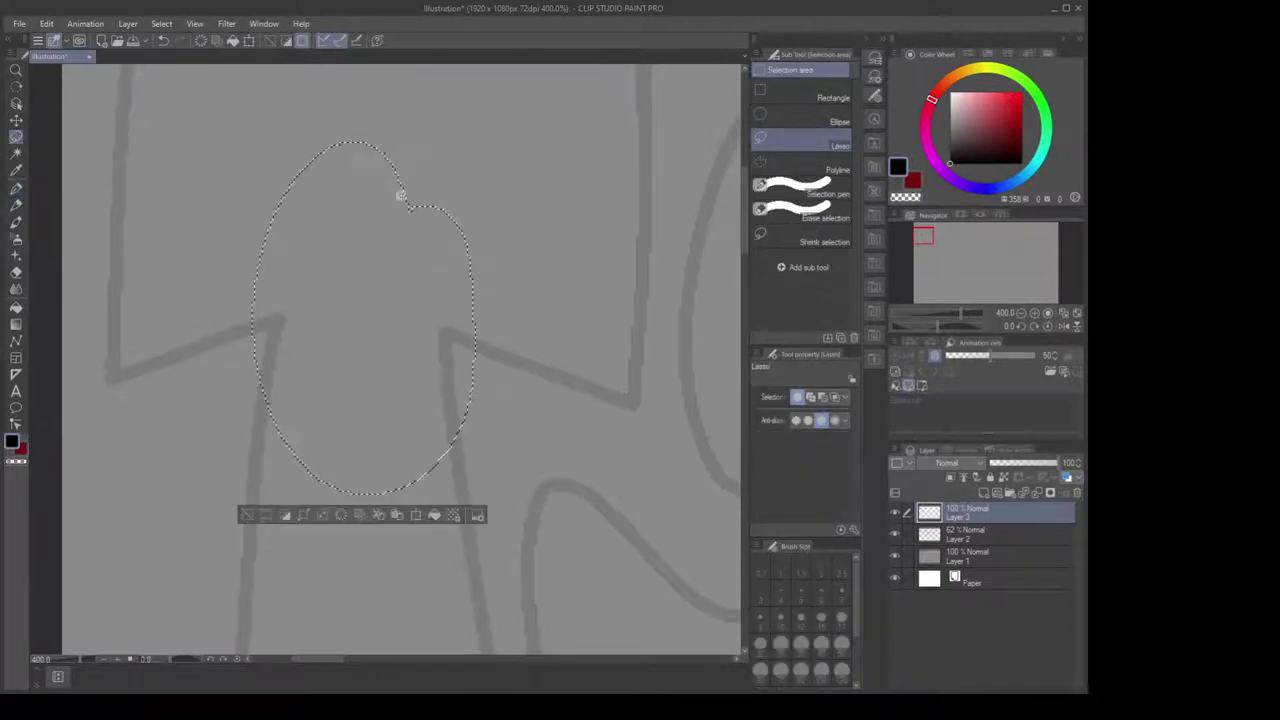
key(ctrl+d)
scroll(483, 254, down, 3)
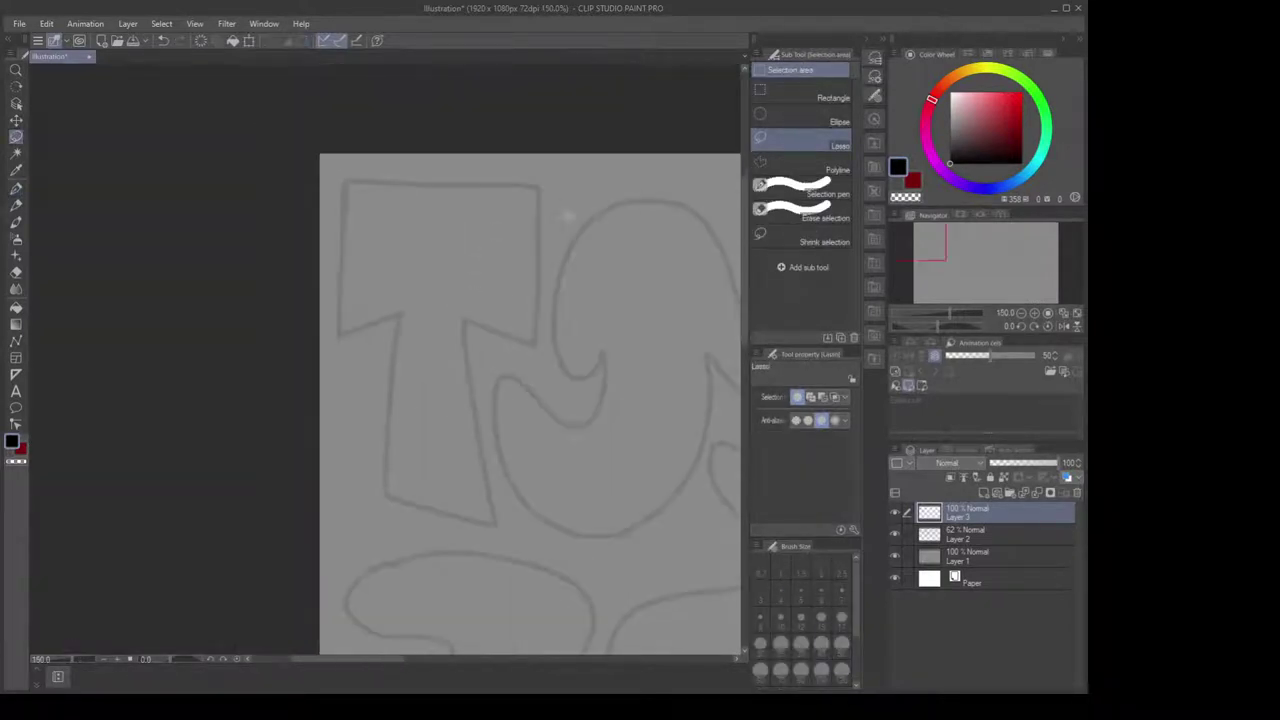
drag(568, 216, 524, 187)
drag(417, 347, 402, 339)
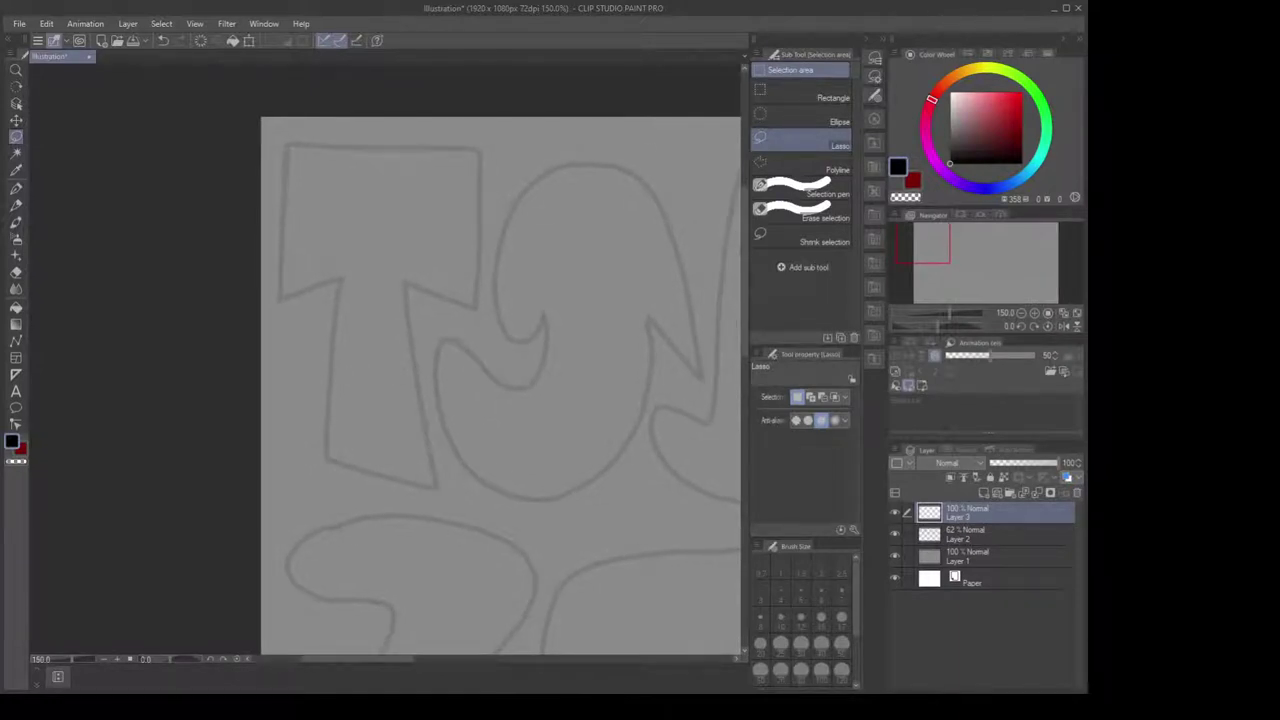
mouse_move(1083, 44)
mouse_down()
mouse_move(1044, 44)
mouse_move(1069, 44)
mouse_up()
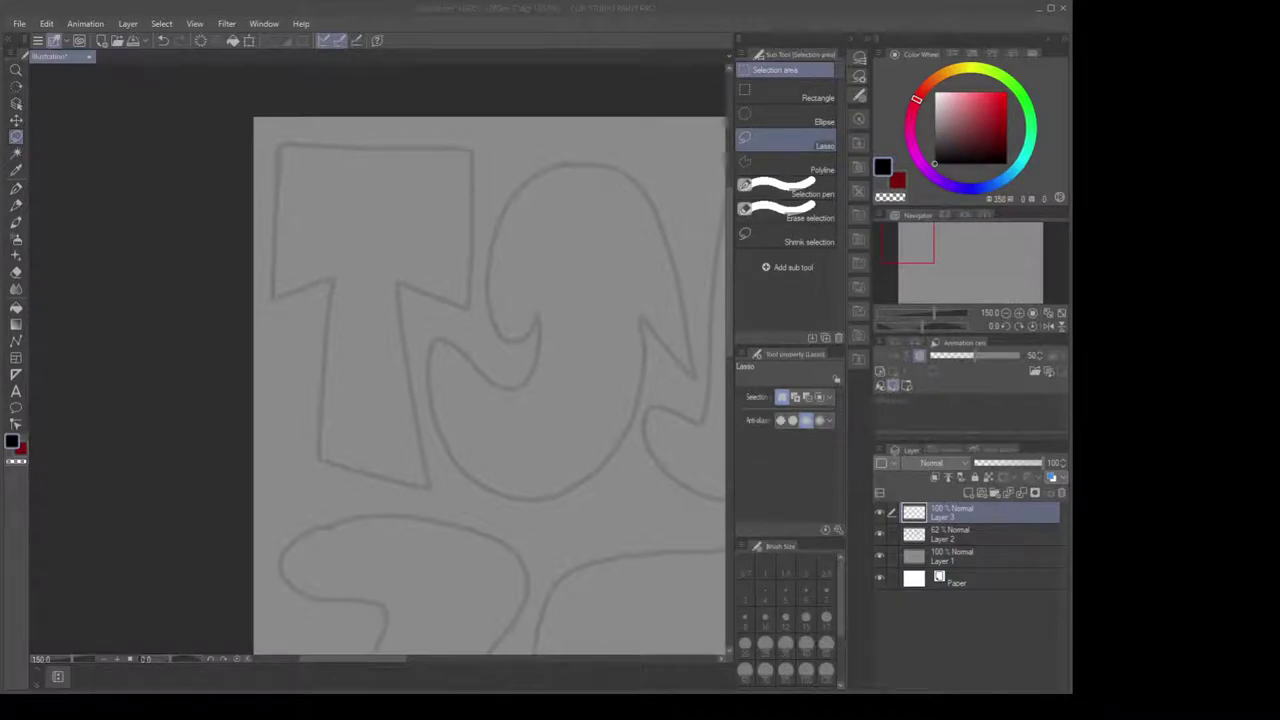
click(942, 14)
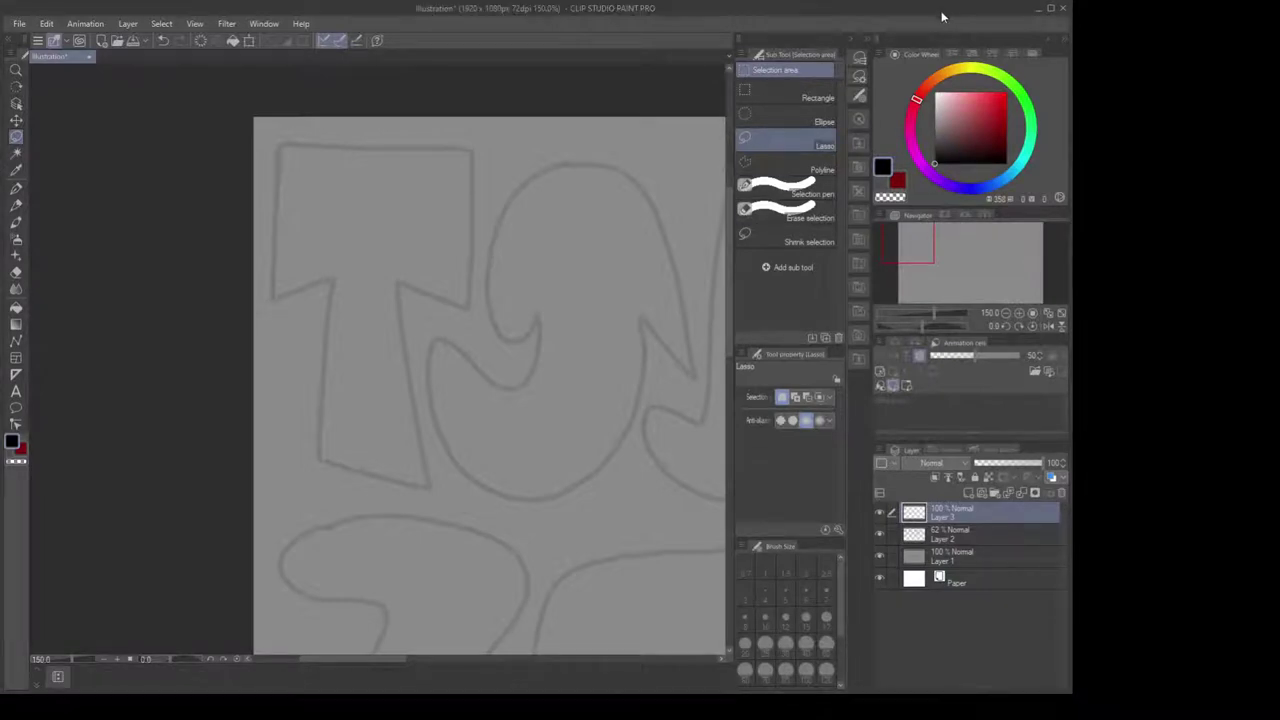
mouse_move(541, 341)
mouse_down()
mouse_move(426, 394)
mouse_move(374, 374)
mouse_up()
scroll(364, 345, up, 1)
scroll(265, 291, down, 1)
scroll(357, 286, up, 2)
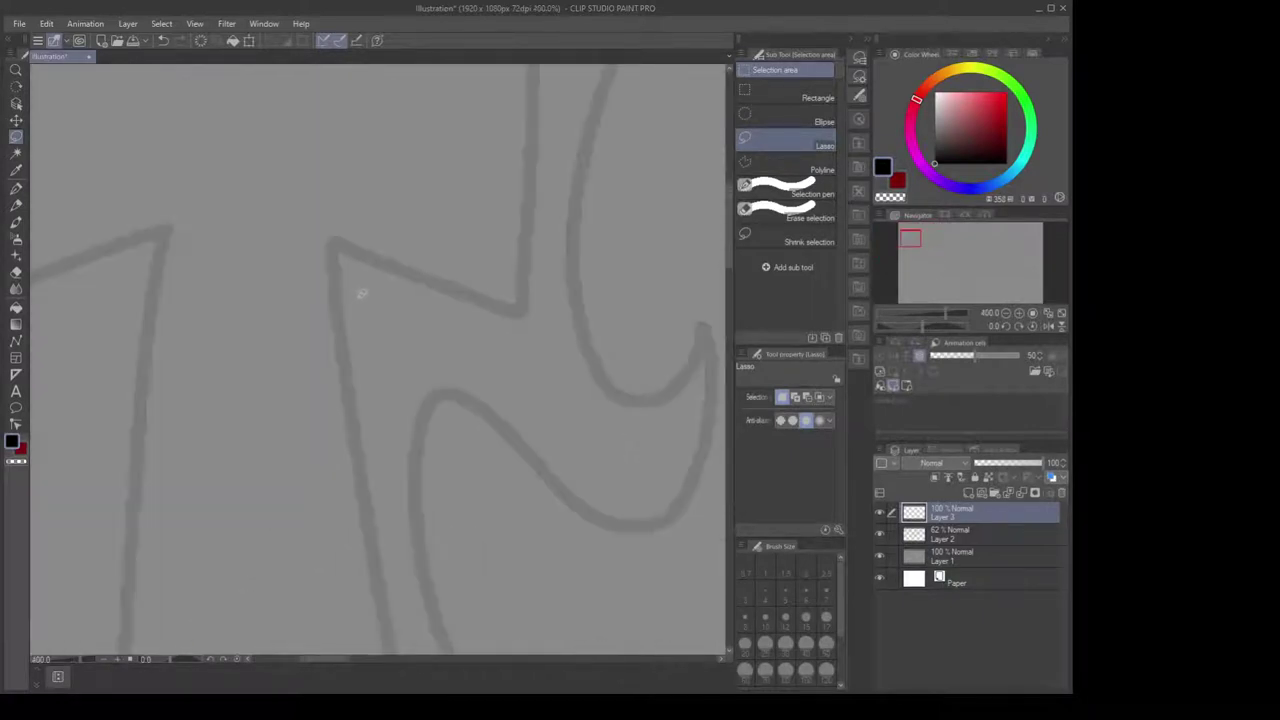
scroll(383, 309, down, 2)
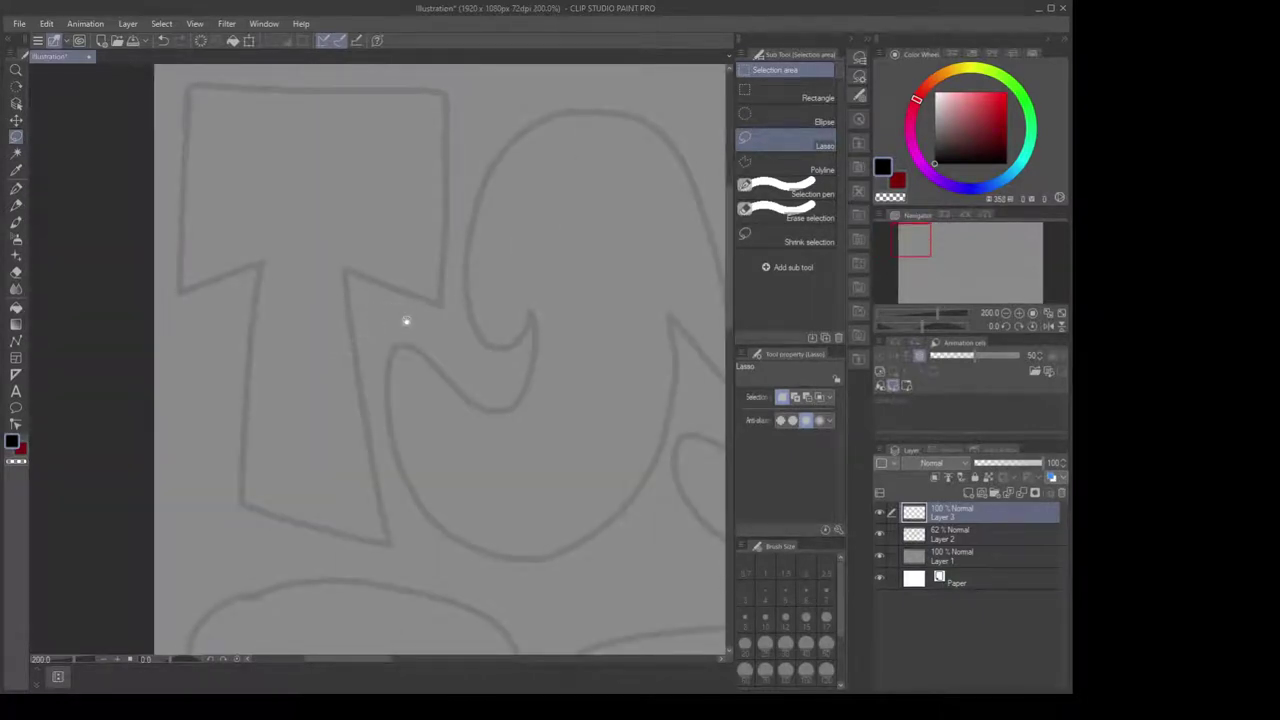
Outline a hollow, narrow pointed nose with a notched base in the middle of the T-shaped silhouette with the G-pen
key(b)
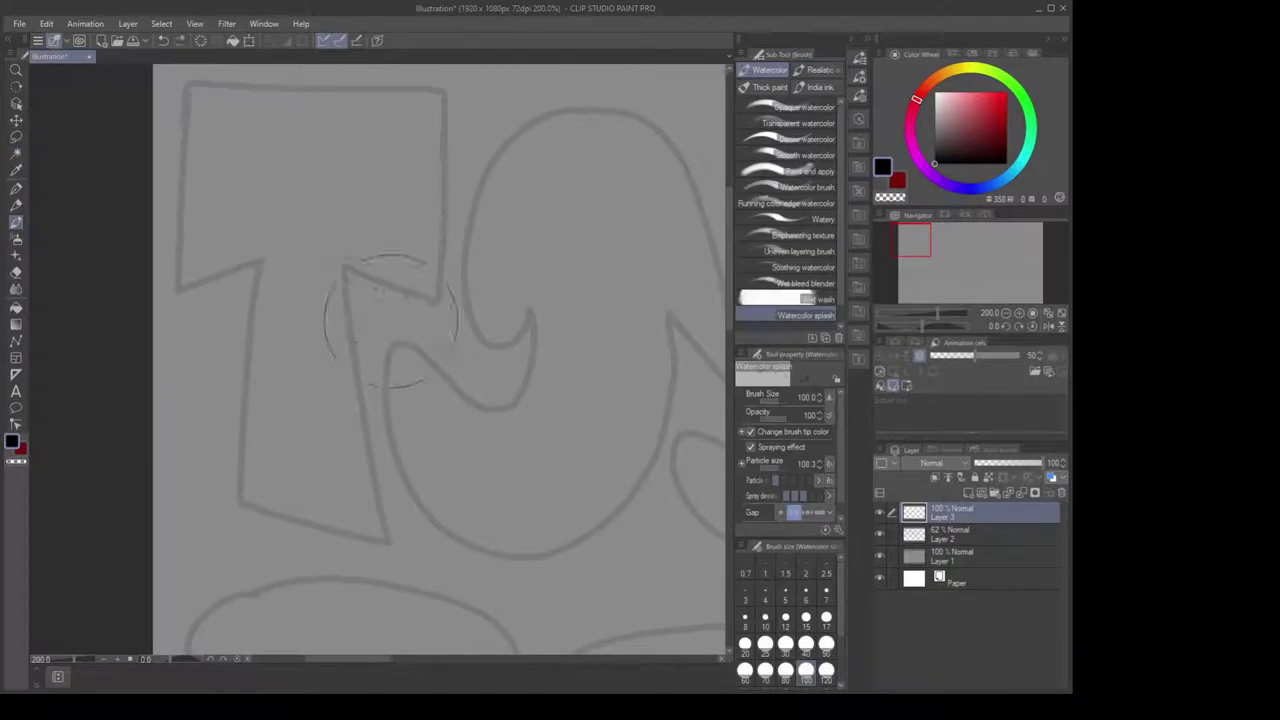
key(p)
scroll(457, 300, up, 3)
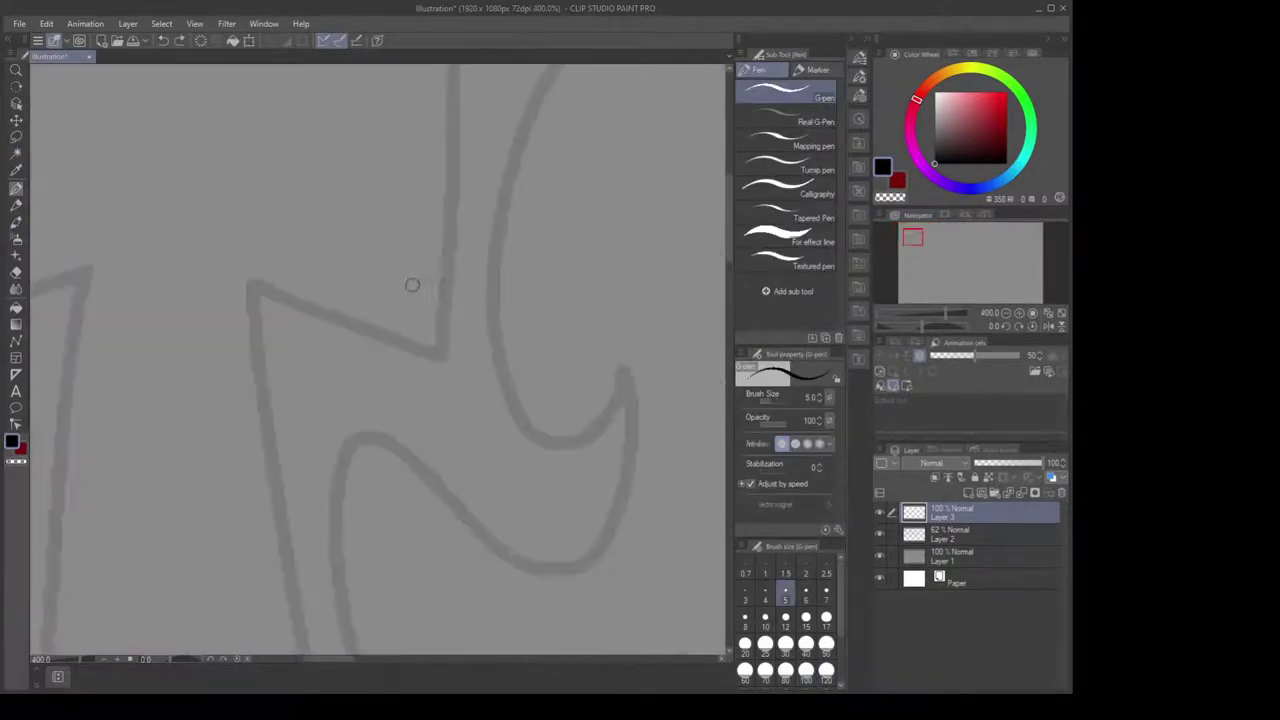
scroll(412, 285, down, 3)
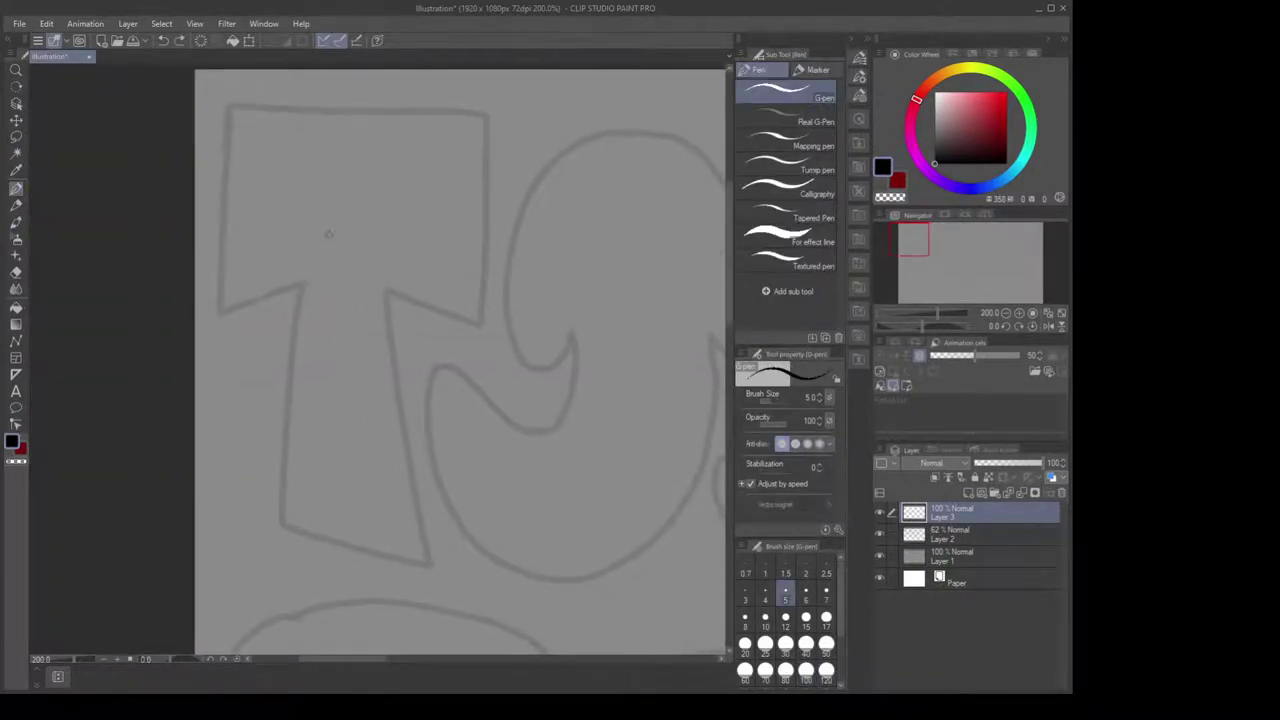
mouse_move(329, 234)
mouse_down()
mouse_move(320, 368)
mouse_move(334, 316)
mouse_move(364, 368)
mouse_move(333, 215)
mouse_move(324, 339)
mouse_up()
mouse_move(384, 265)
mouse_down()
mouse_move(394, 285)
mouse_move(465, 309)
mouse_up()
scroll(394, 278, up, 2)
scroll(465, 311, down, 3)
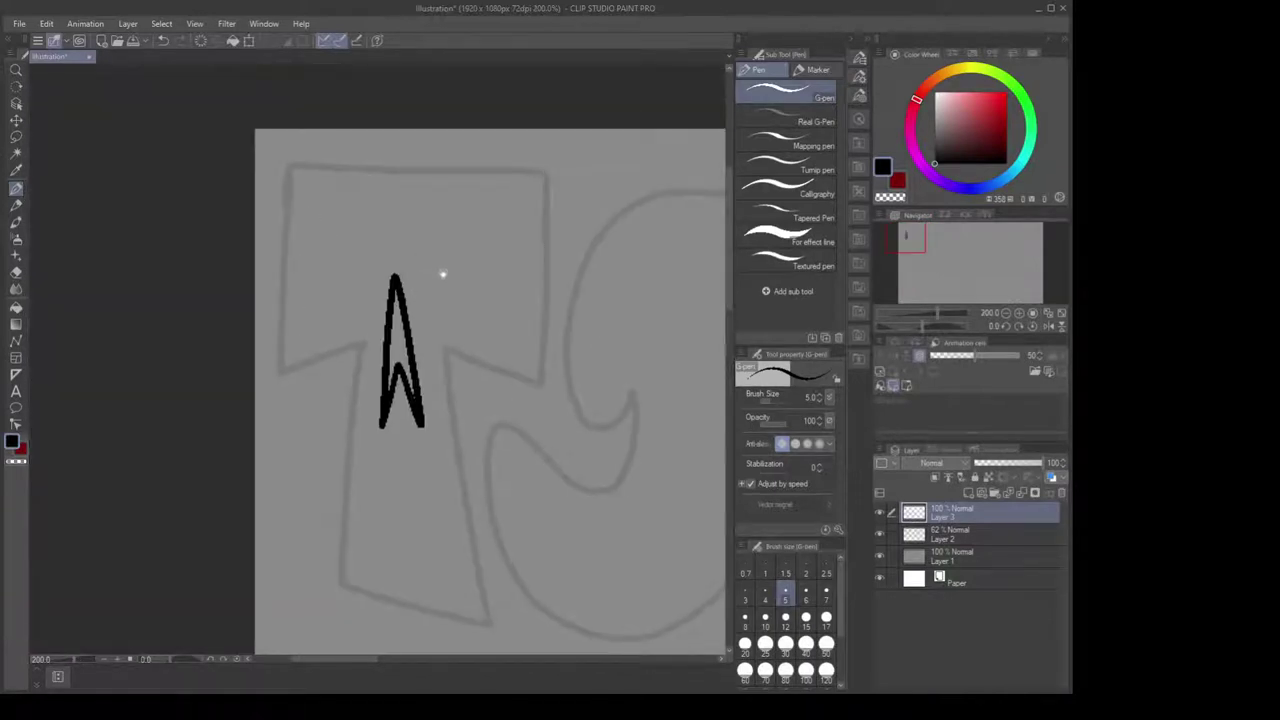
scroll(430, 279, up, 3)
scroll(447, 281, down, 3)
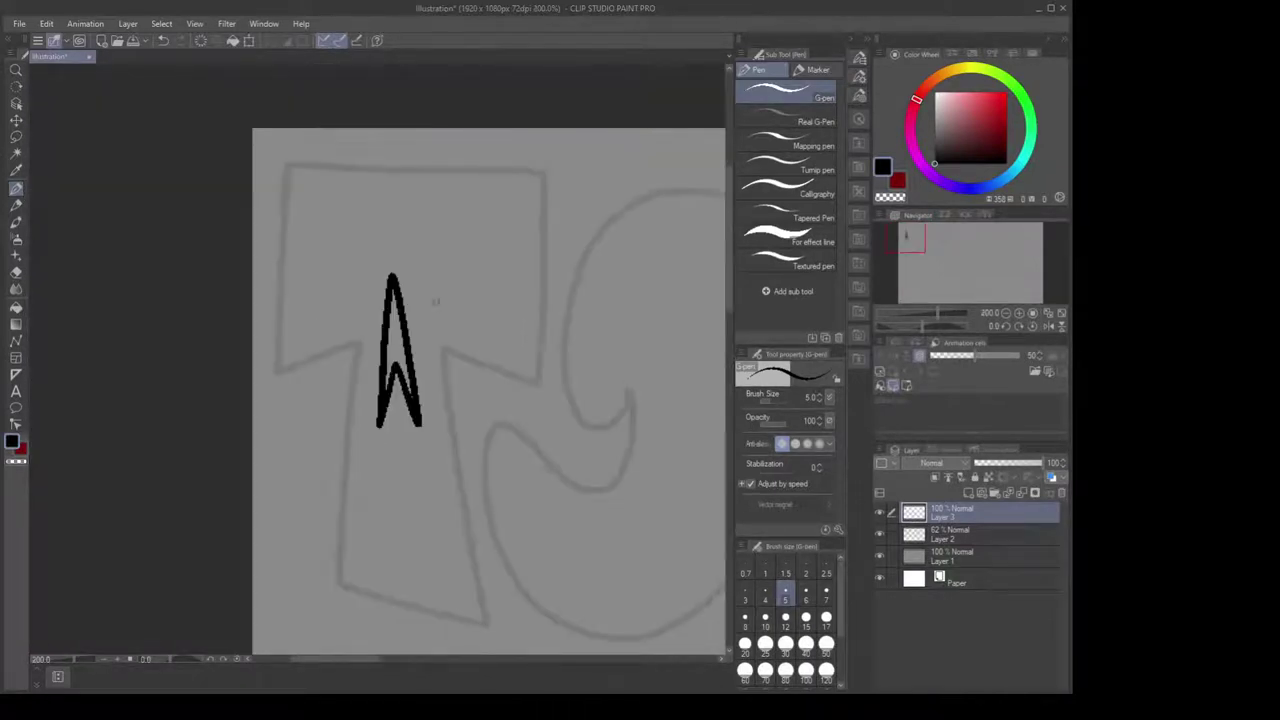
Try an arched mouth line crossed by short vertical tooth strokes below the nose, and undo all of it
drag(427, 440, 426, 371)
scroll(426, 371, up, 3)
mouse_move(246, 443)
mouse_down()
mouse_move(286, 423)
mouse_move(468, 415)
mouse_up()
drag(290, 368, 282, 517)
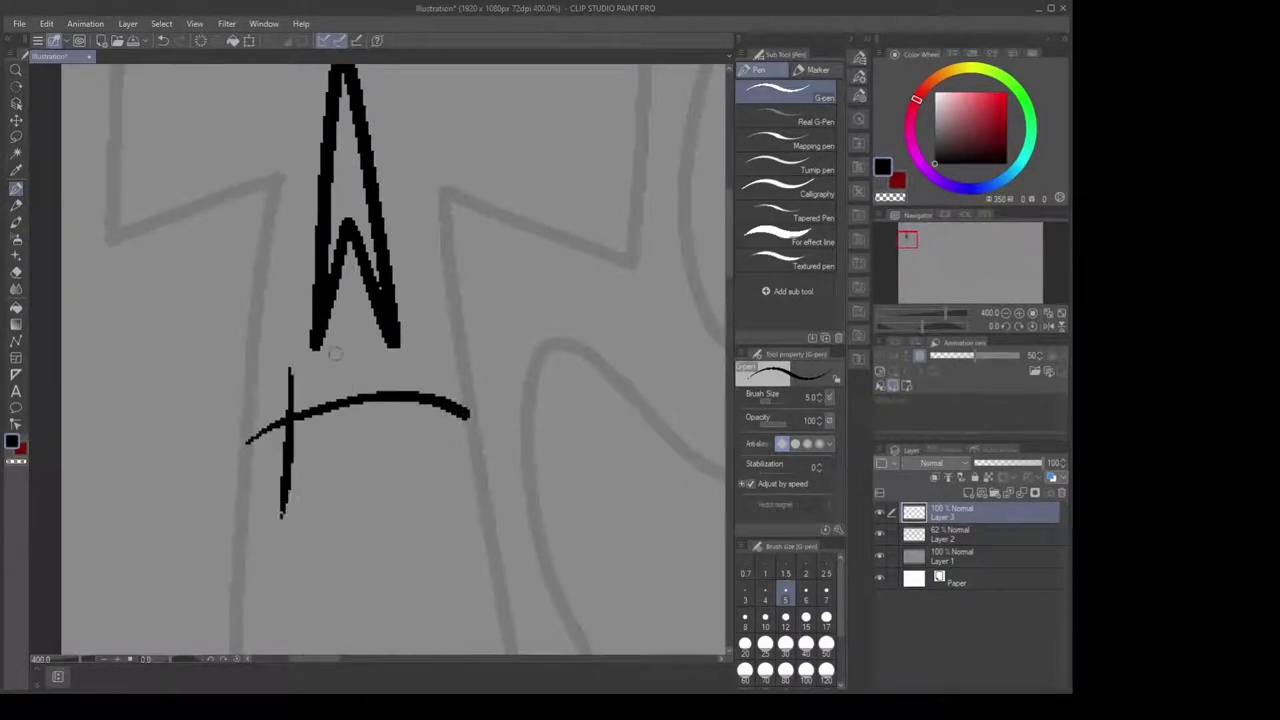
drag(341, 362, 337, 495)
drag(390, 364, 406, 510)
key(ctrl+z)
key(ctrl+z)
key(ctrl+z)
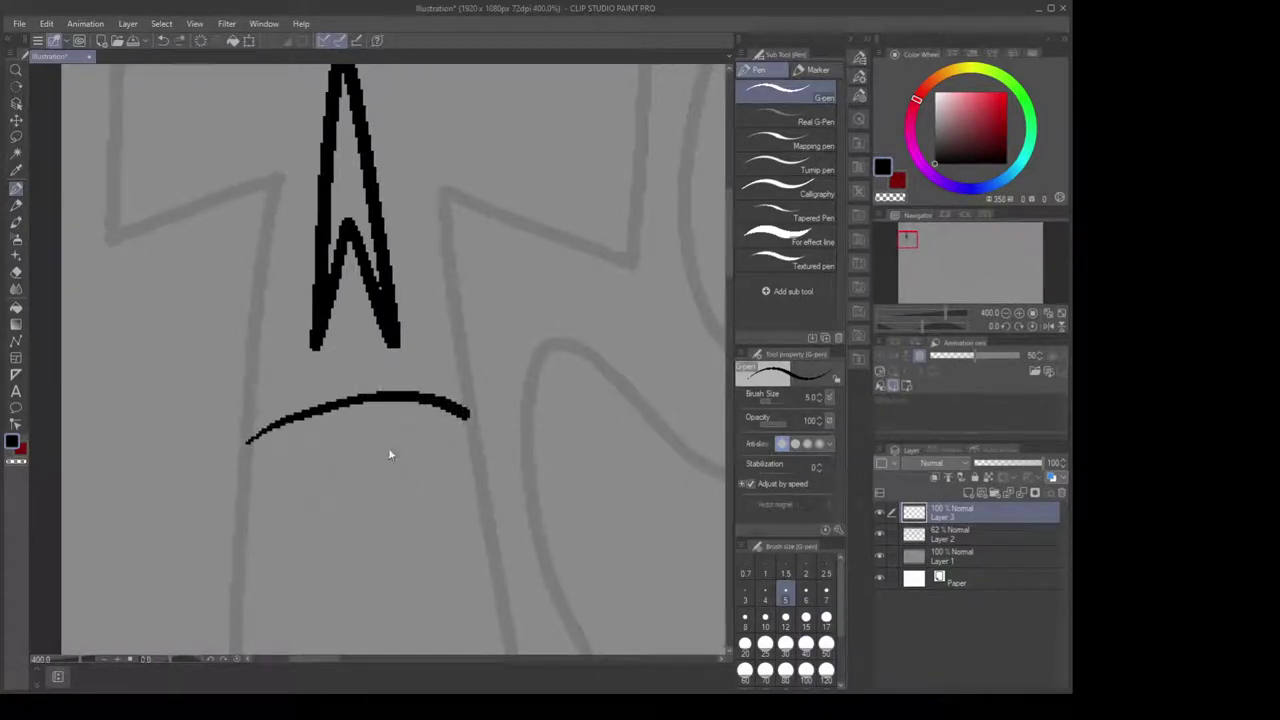
key(ctrl+z)
Try a row of four arched teeth closed by a baseline below the nose, and undo the teeth together with the pointed nose
mouse_move(252, 425)
mouse_down()
mouse_move(288, 372)
mouse_move(313, 468)
mouse_up()
drag(312, 418, 370, 463)
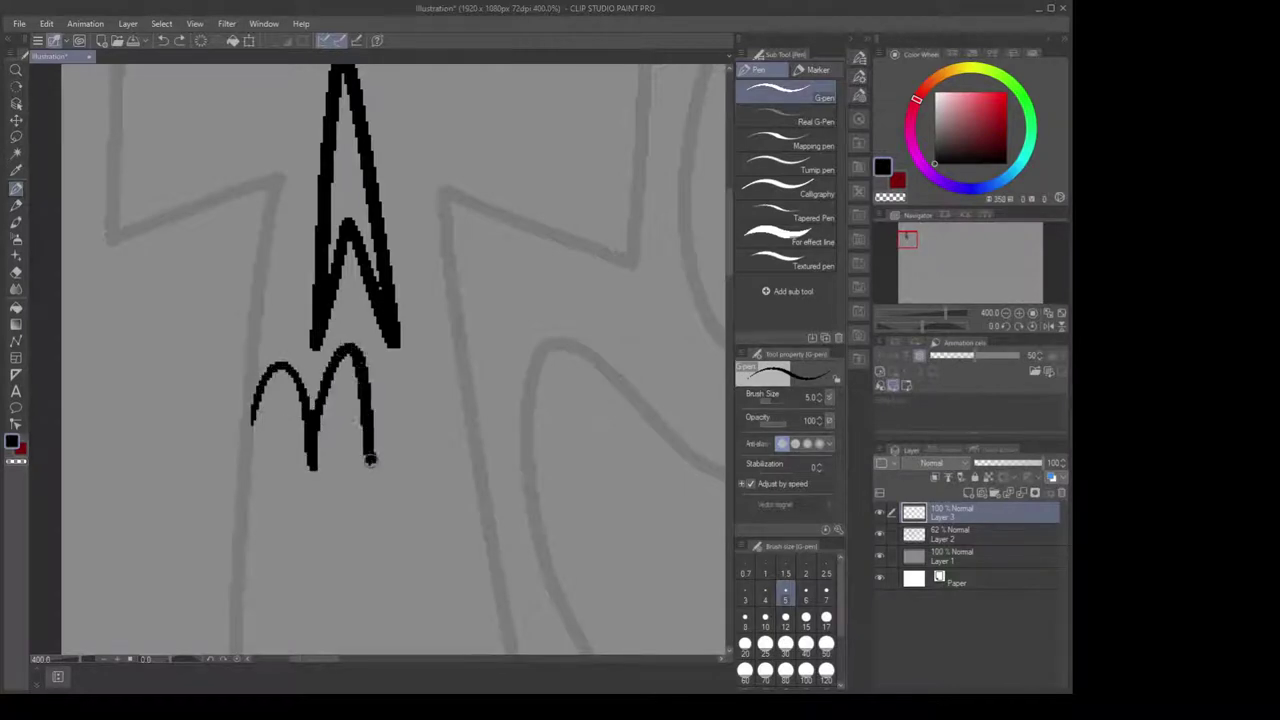
mouse_move(368, 402)
mouse_down()
mouse_move(400, 400)
mouse_move(405, 477)
mouse_up()
mouse_move(404, 446)
mouse_down()
mouse_move(422, 350)
mouse_move(463, 438)
mouse_up()
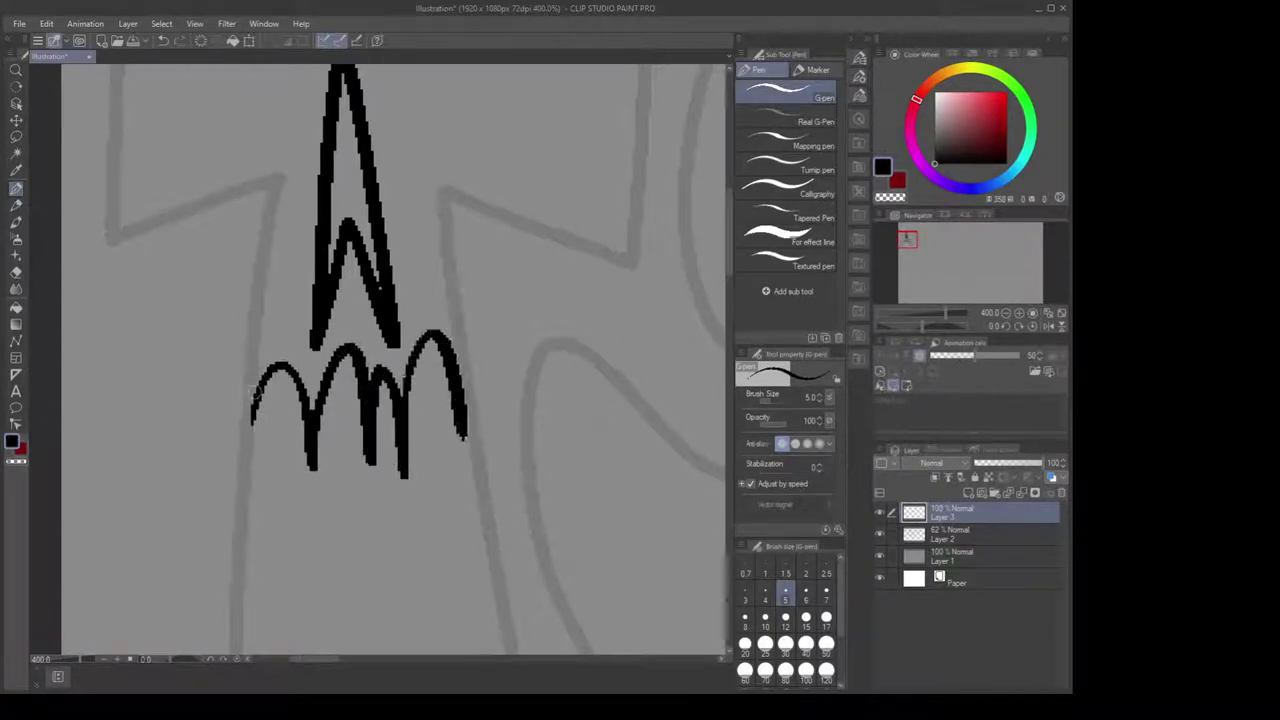
mouse_move(253, 395)
mouse_down()
mouse_move(312, 488)
mouse_move(495, 475)
mouse_up()
scroll(463, 429, down, 2)
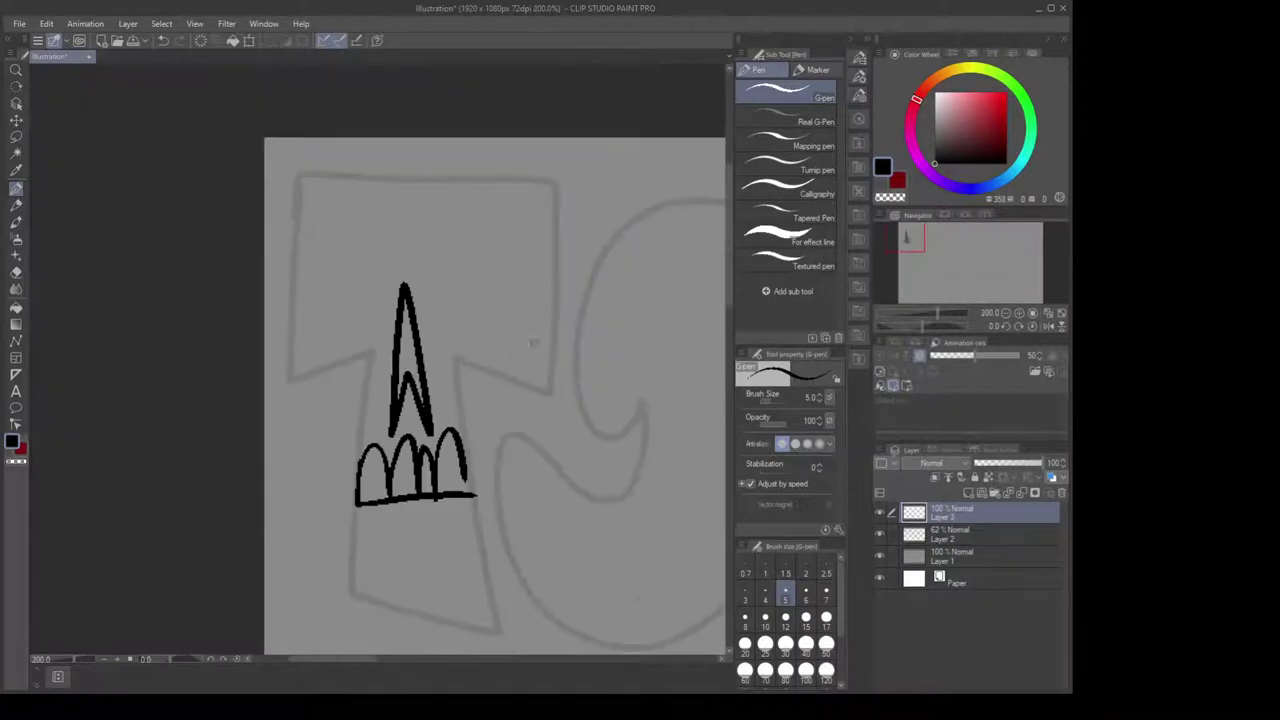
key(ctrl+z)
key(ctrl+z)
key(ctrl+z)
key(ctrl+z)
key(ctrl+z)
key(ctrl+z)
key(ctrl+z)
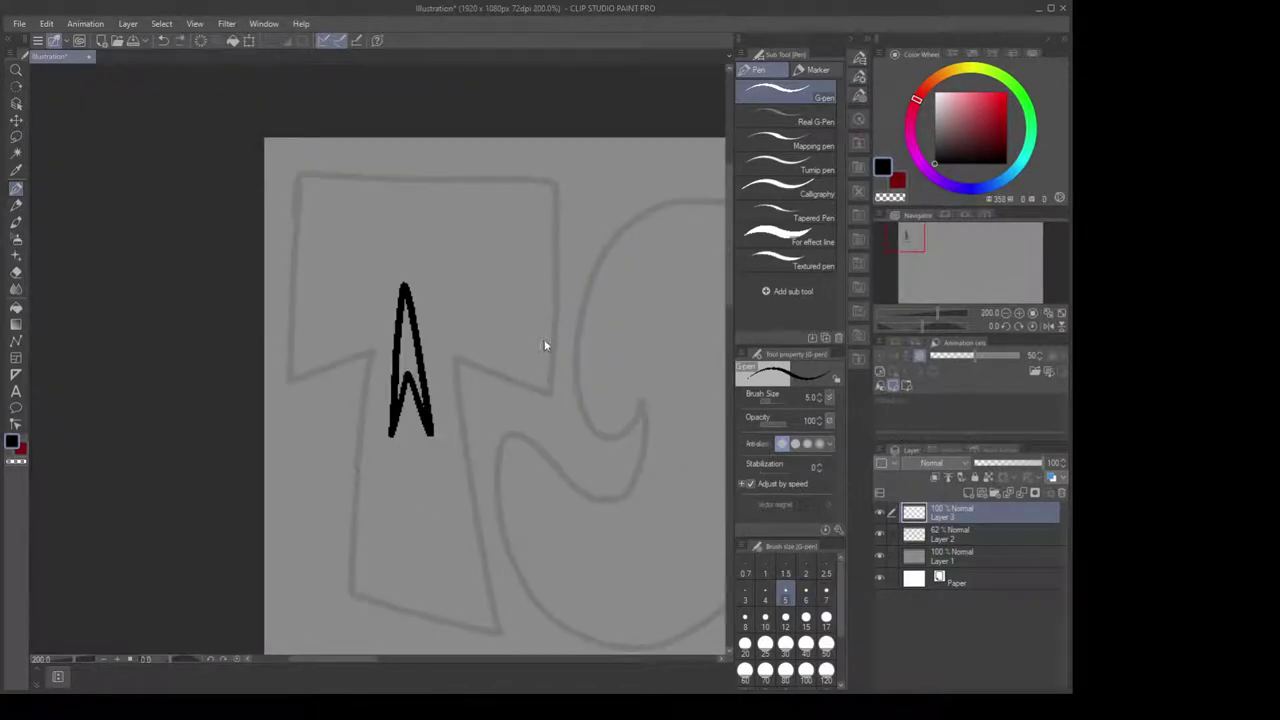
scroll(542, 341, up, 2)
scroll(538, 361, down, 2)
scroll(517, 382, up, 2)
scroll(537, 160, down, 2)
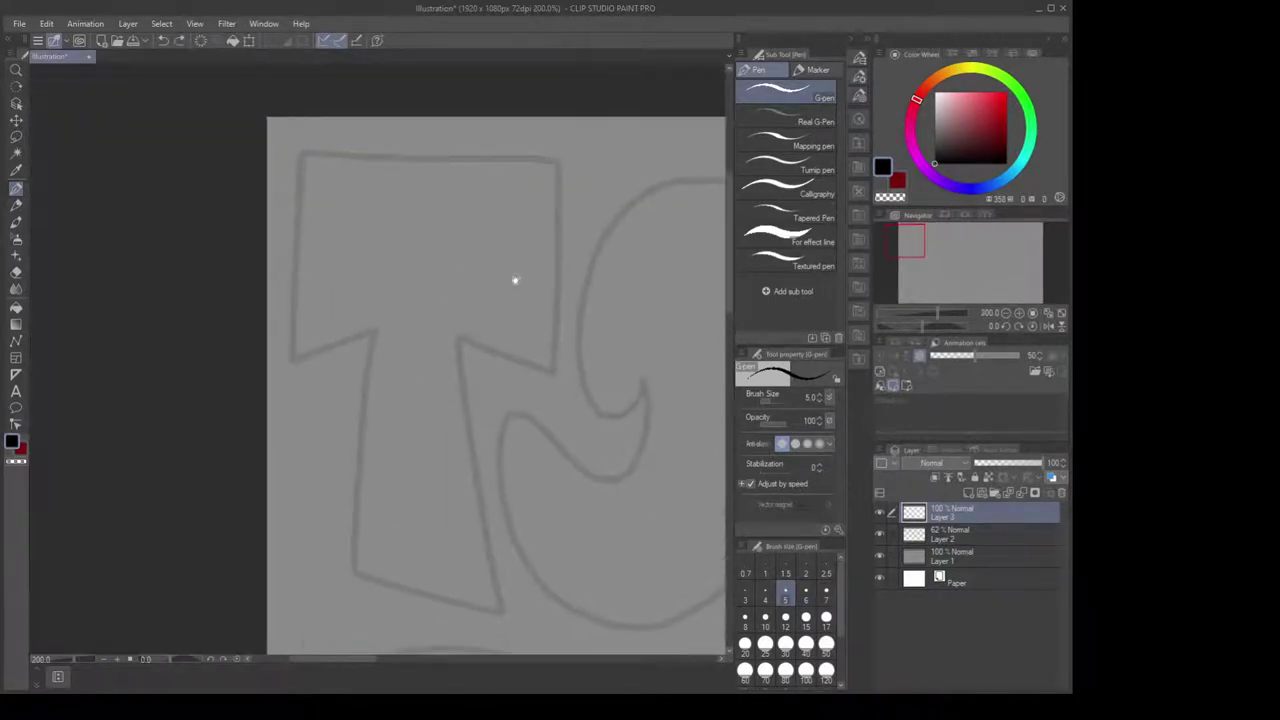
Outline the T silhouette's crossbar as a rounded square head with a two-leaf sprout on top and a jagged lower-left edge
scroll(423, 271, up, 2)
drag(446, 286, 427, 290)
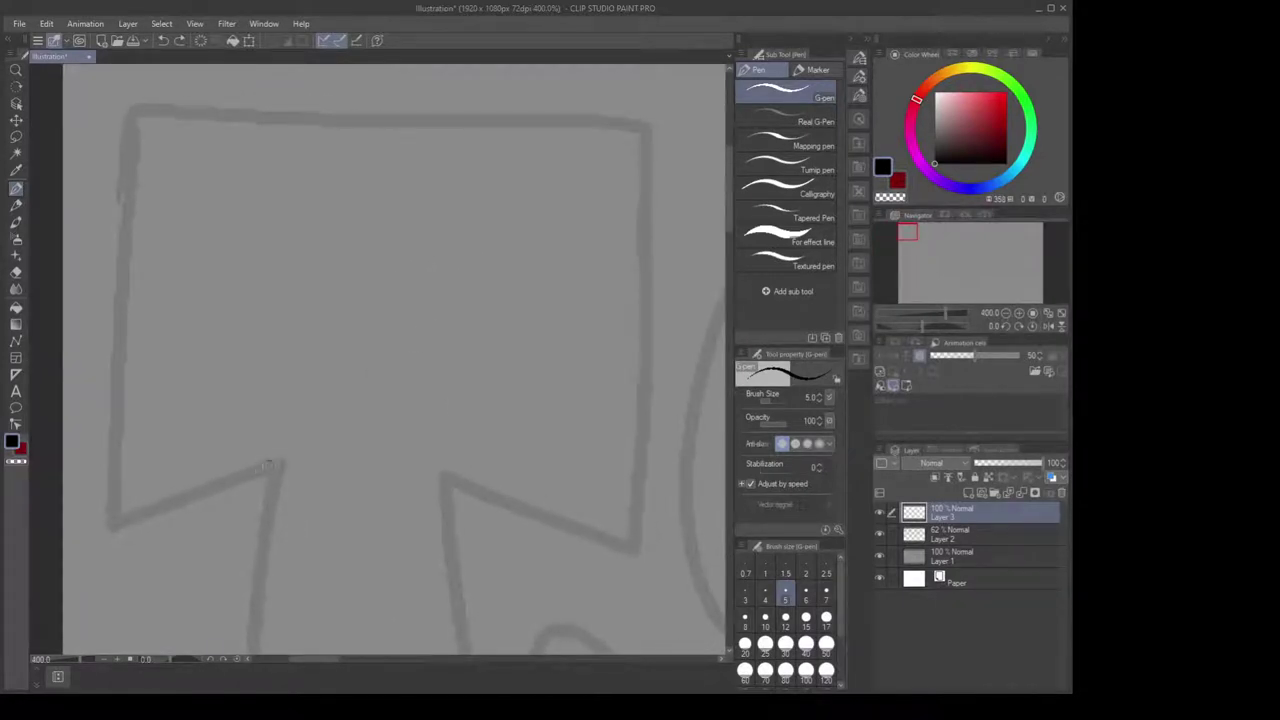
mouse_move(276, 465)
mouse_down()
mouse_move(172, 533)
mouse_move(205, 488)
mouse_move(100, 536)
mouse_move(104, 196)
mouse_move(142, 110)
mouse_move(389, 111)
mouse_up()
mouse_move(370, 66)
mouse_down()
mouse_move(396, 120)
mouse_move(437, 97)
mouse_move(440, 112)
mouse_move(390, 153)
mouse_move(415, 141)
mouse_move(374, 148)
mouse_move(590, 151)
mouse_move(611, 254)
mouse_move(593, 577)
mouse_up()
Draw the head's jagged lower-right edge from the neck corner to the side outline, redoing the stroke until it fits
scroll(428, 156, up, 1)
mouse_move(406, 503)
mouse_down()
mouse_move(497, 580)
mouse_move(469, 527)
mouse_move(543, 561)
mouse_move(594, 556)
mouse_up()
key(ctrl+z)
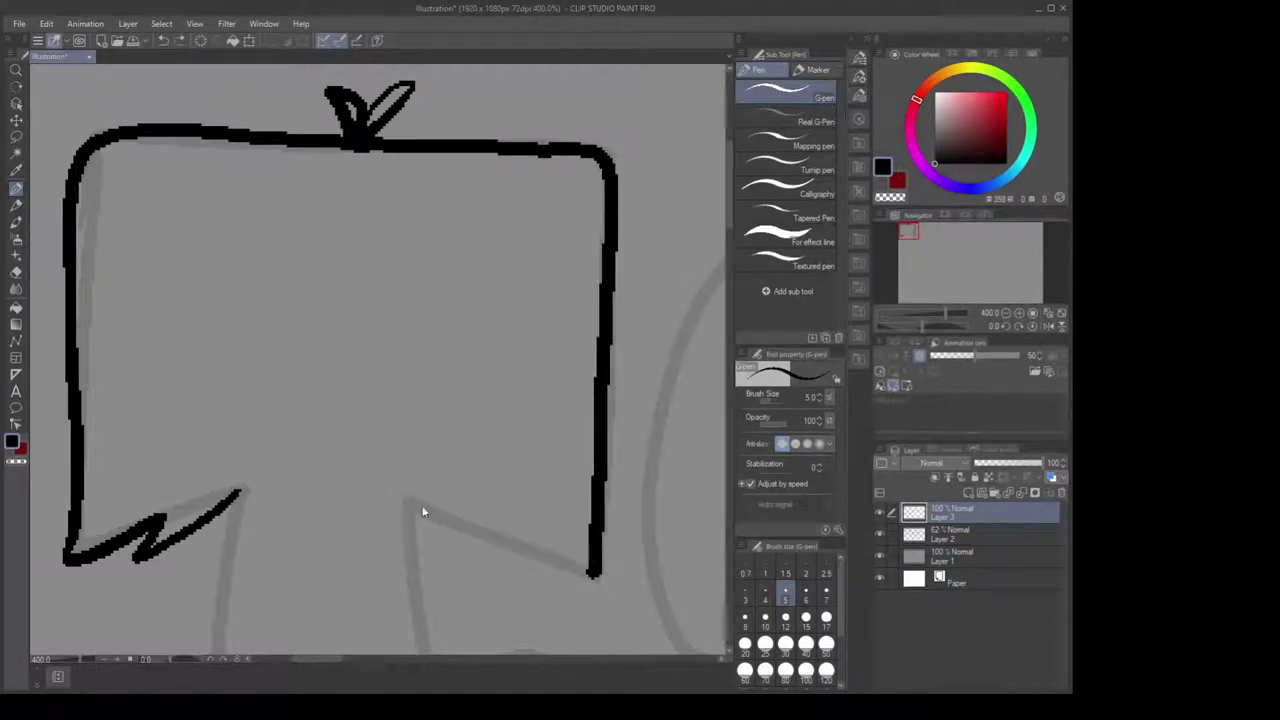
mouse_move(404, 502)
mouse_down()
mouse_move(497, 578)
mouse_move(464, 528)
mouse_move(588, 566)
mouse_up()
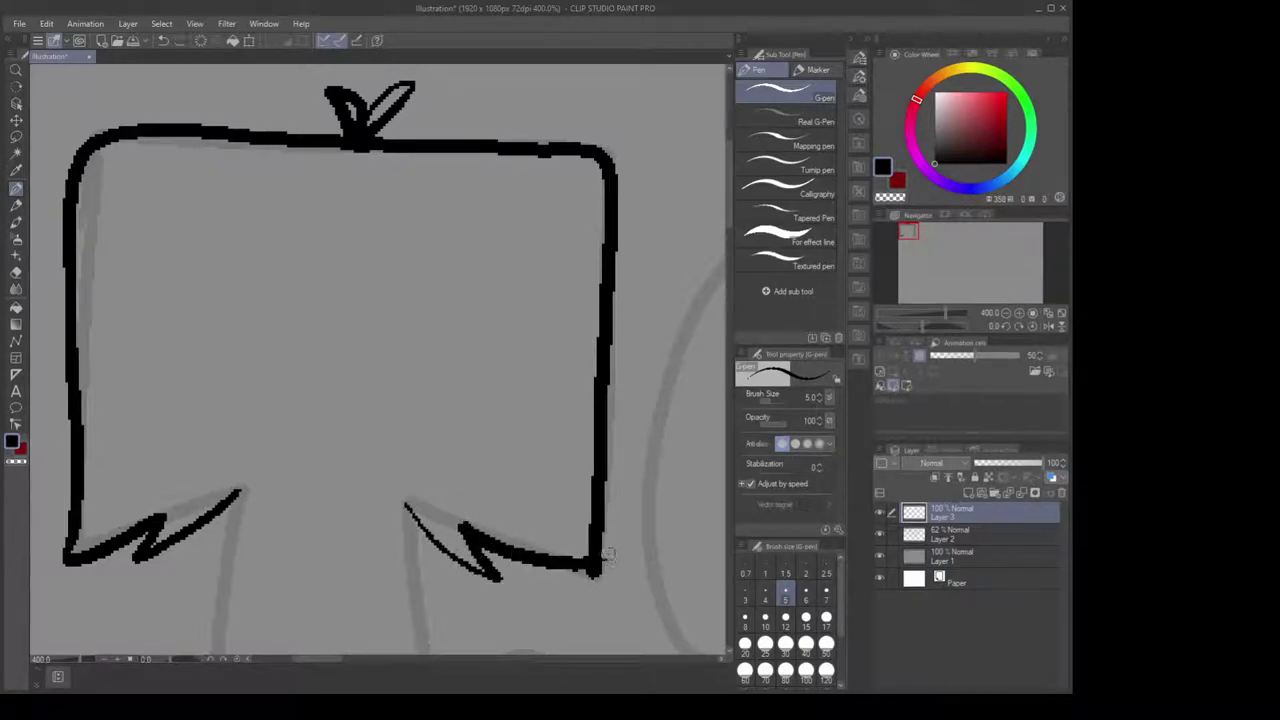
key(ctrl+z)
mouse_move(406, 502)
mouse_down()
mouse_move(463, 566)
mouse_move(513, 585)
mouse_move(477, 531)
mouse_move(592, 574)
mouse_up()
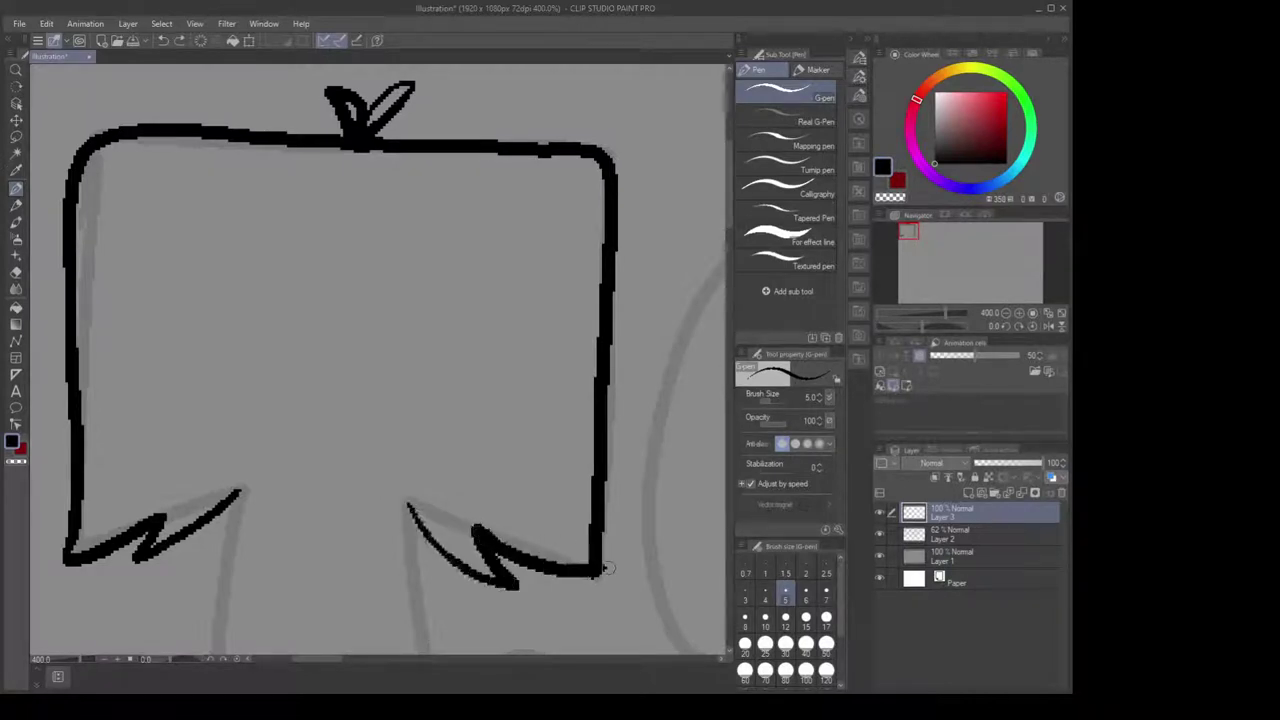
Try a hooked pen stroke in the middle of the head, and undo it
key(e)
scroll(590, 420, down, 2)
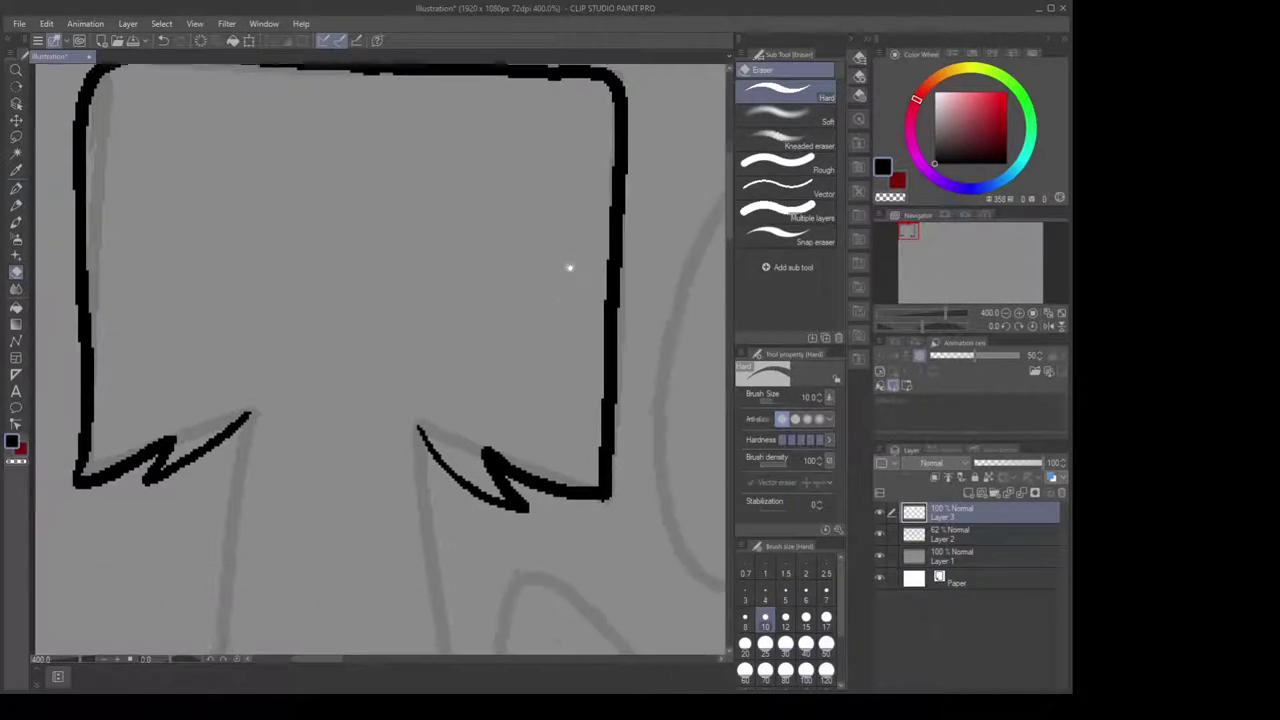
key(p)
drag(396, 250, 443, 290)
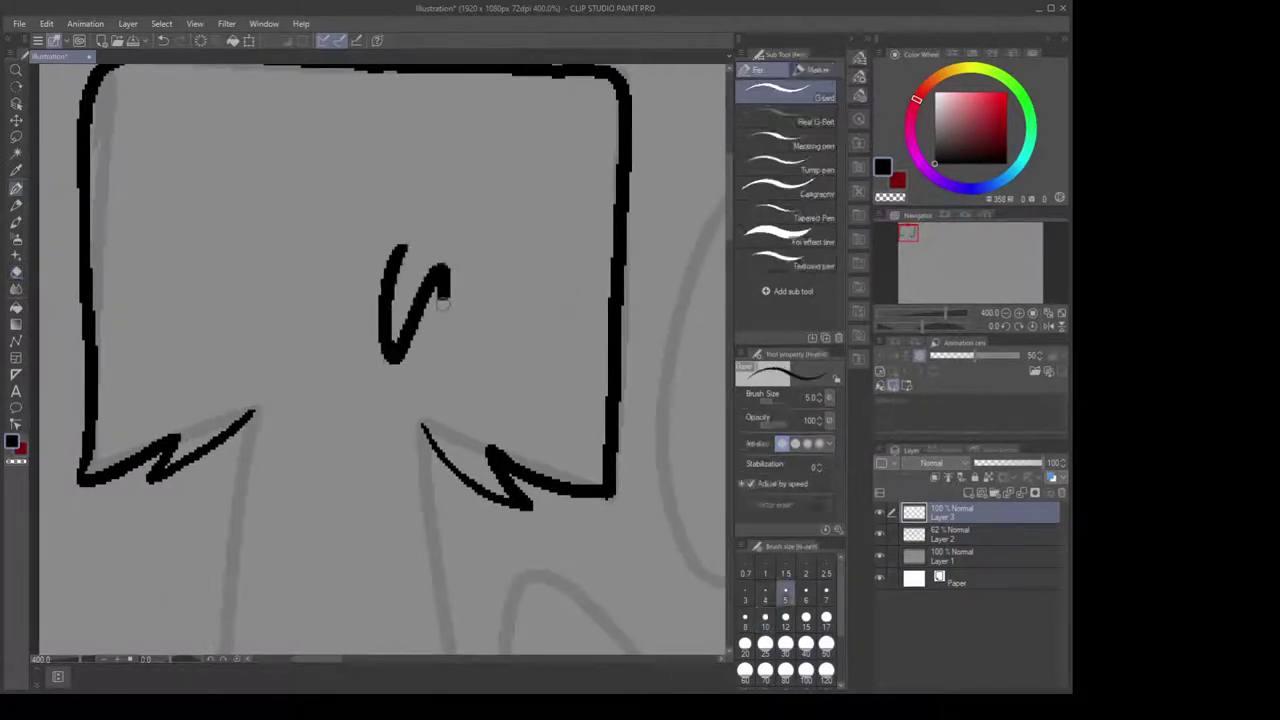
key(ctrl+z)
Try two arching strokes meeting in a downward point between the jagged edges, with a rounded curl on the left, and undo them
scroll(471, 309, down, 4)
scroll(375, 273, down, 2)
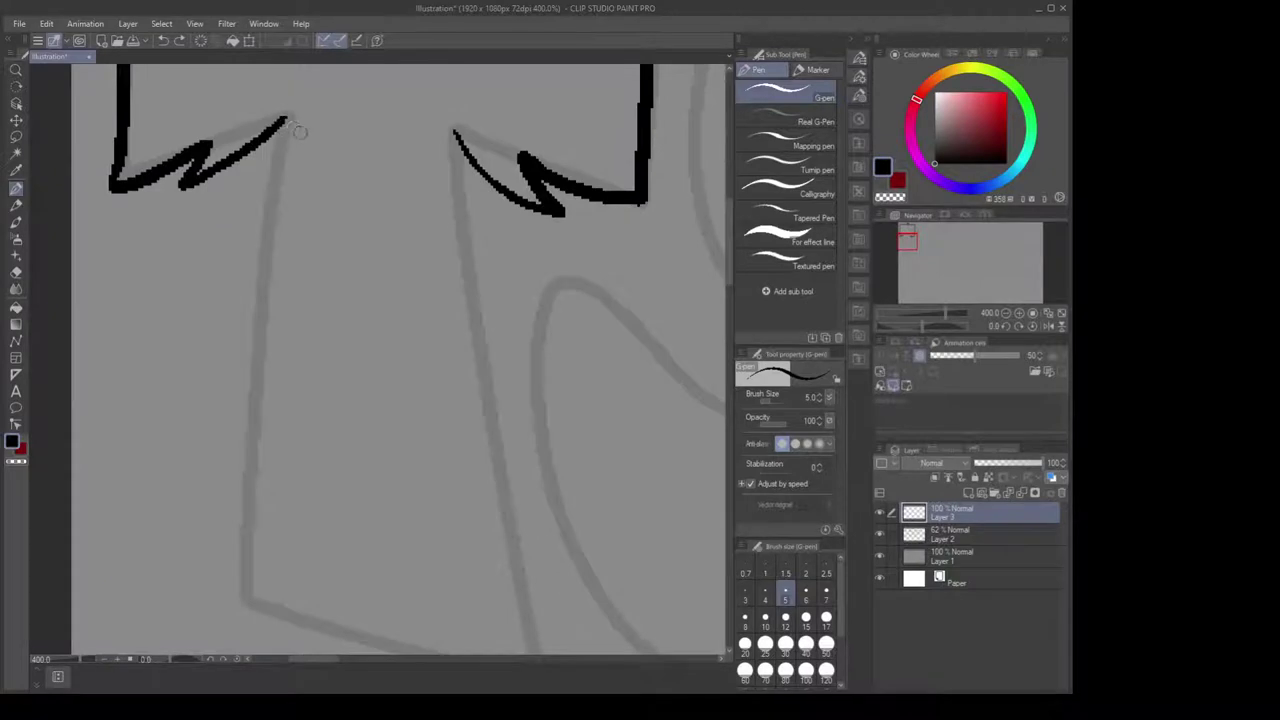
scroll(299, 131, down, 2)
scroll(414, 226, up, 3)
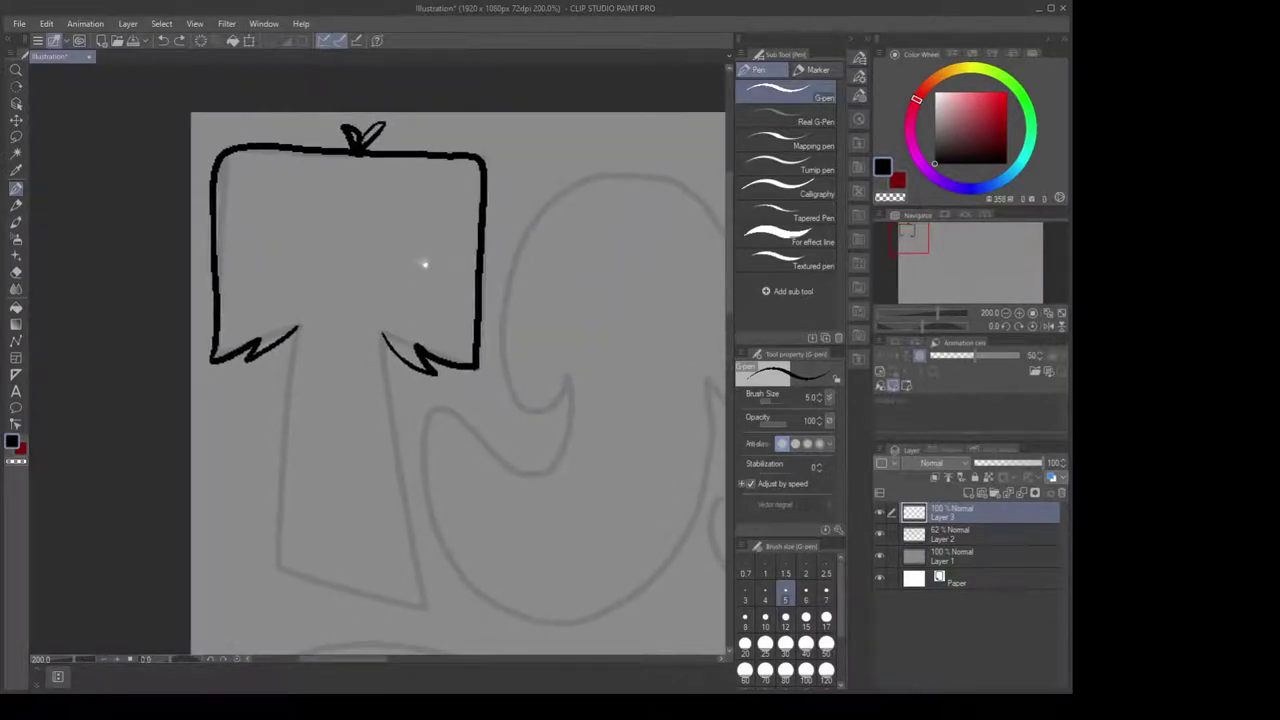
scroll(425, 265, up, 2)
scroll(393, 195, down, 2)
scroll(318, 180, down, 1)
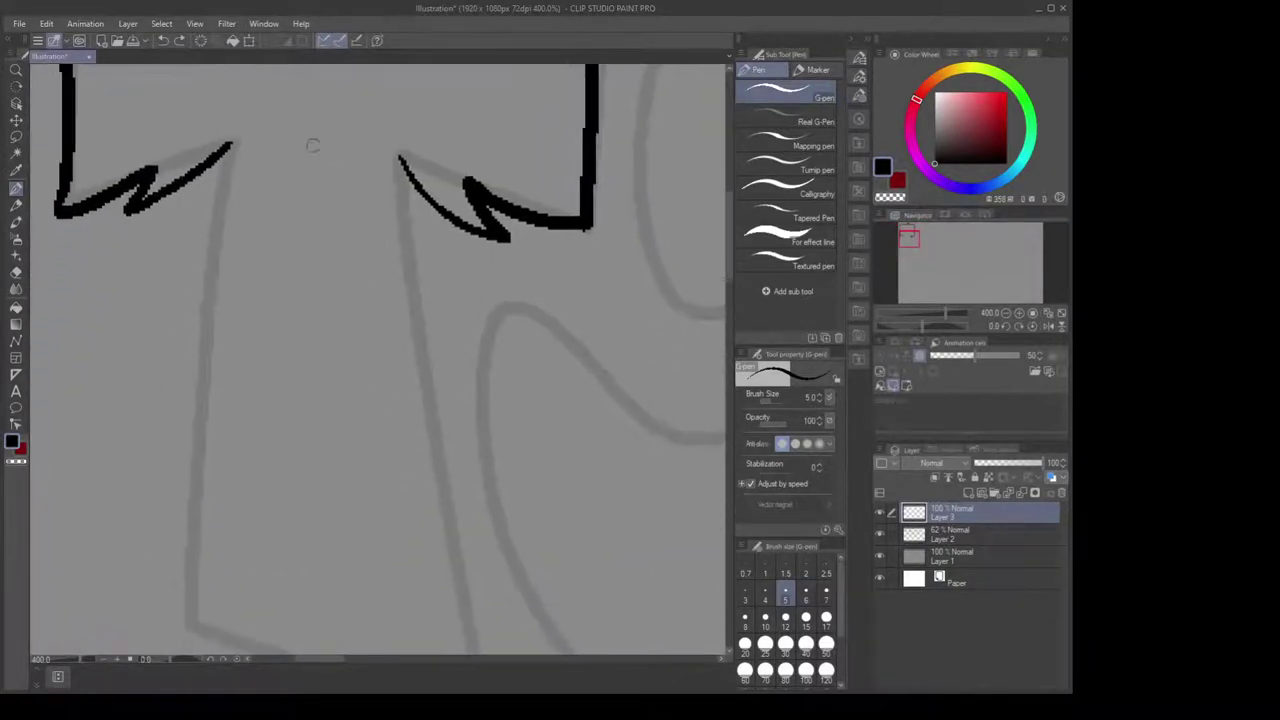
mouse_move(258, 110)
mouse_down()
mouse_move(313, 204)
mouse_move(314, 163)
mouse_move(403, 103)
mouse_up()
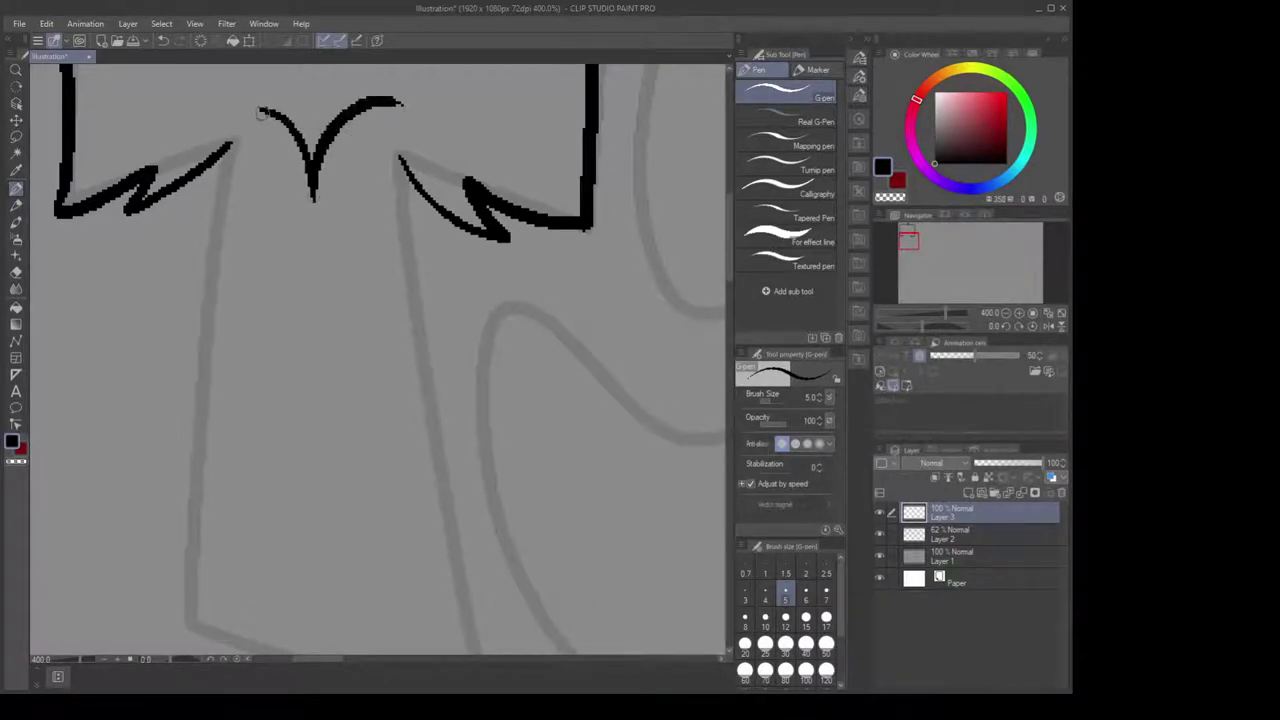
mouse_move(259, 113)
mouse_down()
mouse_move(240, 181)
mouse_move(310, 200)
mouse_up()
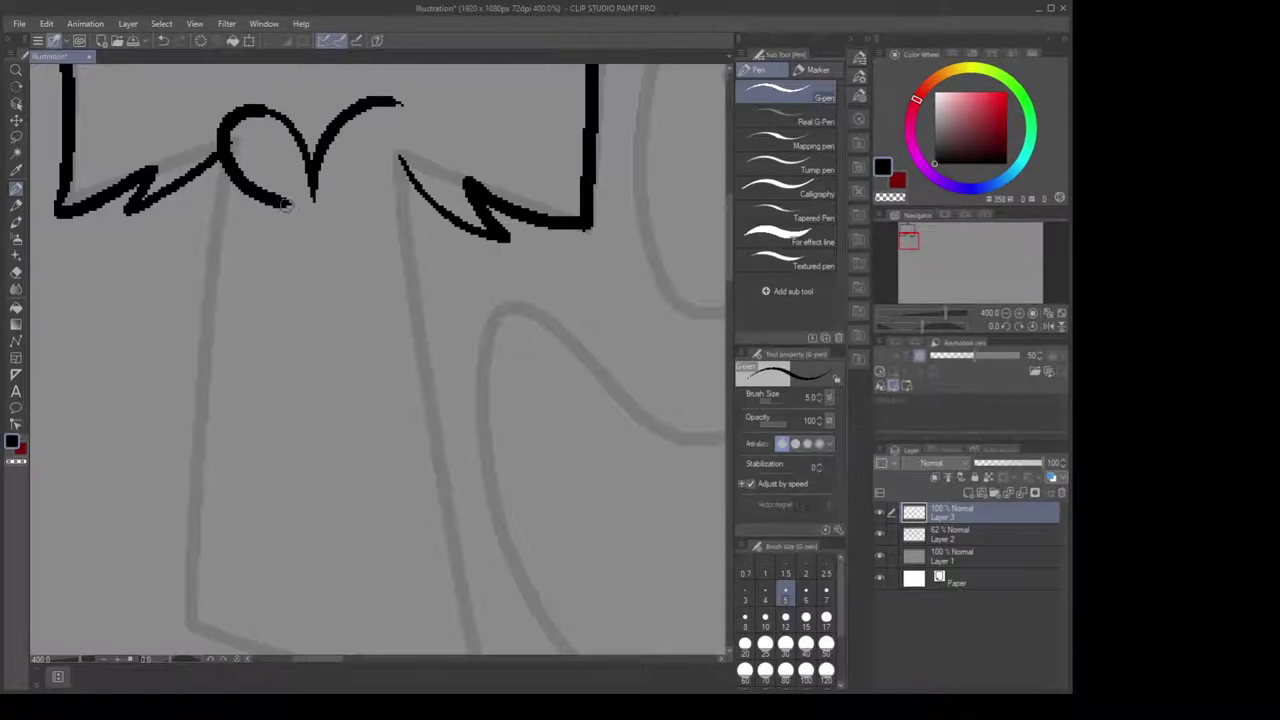
key(ctrl+z)
key(ctrl+z)
key(ctrl+z)
key(ctrl+z)
Draw a peaked line inside the head, sweeping from the upper middle down to both sides with a jagged notch in each half
scroll(357, 357, up, 6)
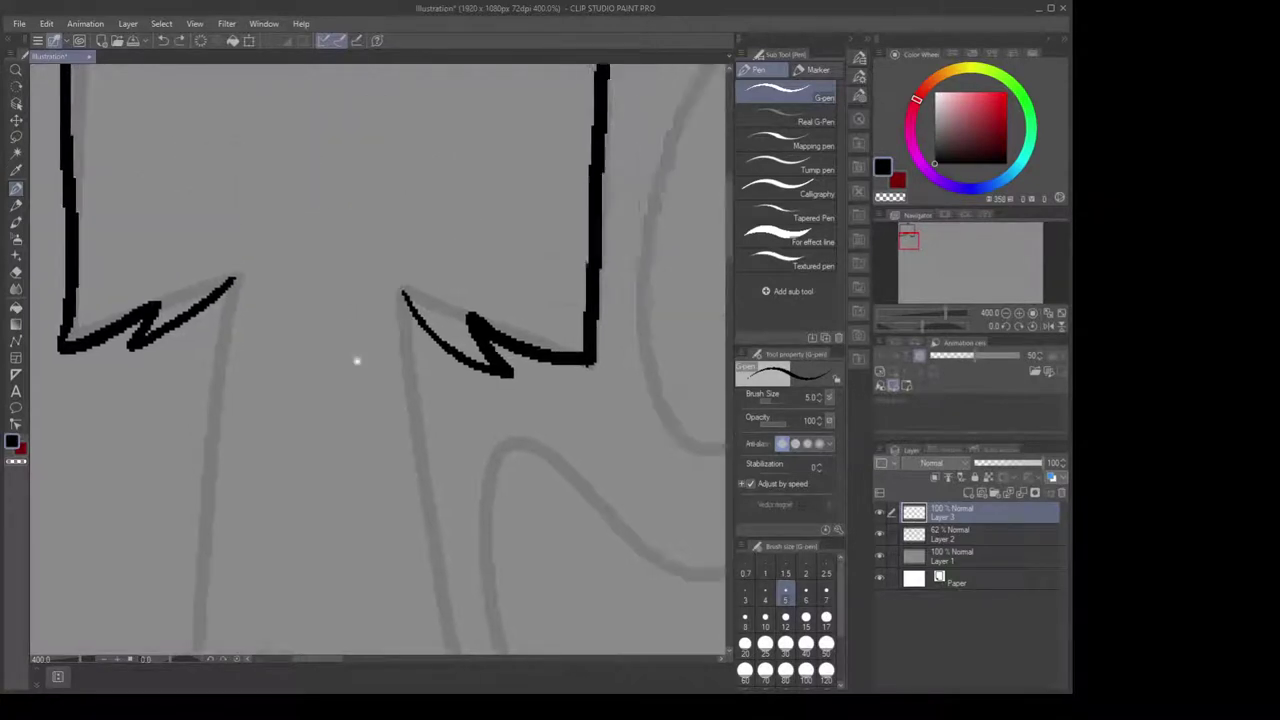
scroll(359, 370, up, 2)
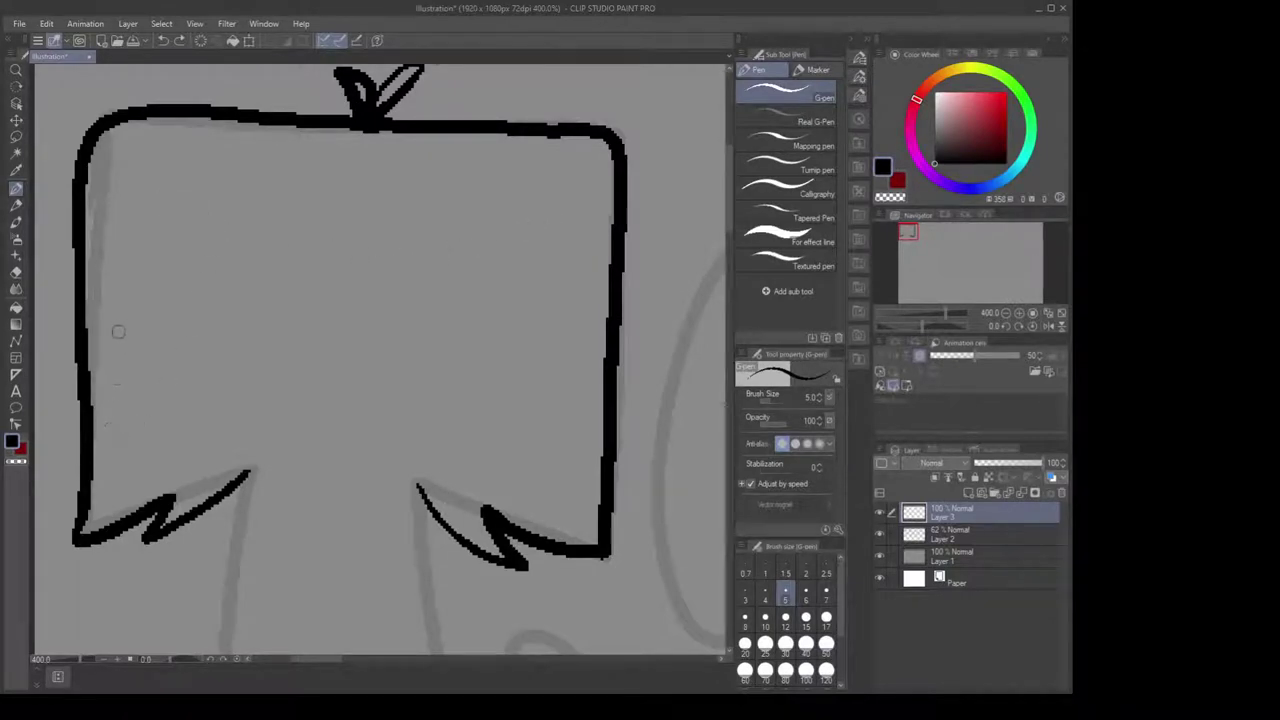
mouse_move(106, 380)
mouse_down()
mouse_move(166, 384)
mouse_move(253, 342)
mouse_move(334, 184)
mouse_move(358, 309)
mouse_move(423, 370)
mouse_move(448, 379)
mouse_move(427, 340)
mouse_move(575, 369)
mouse_up()
key(ctrl+z)
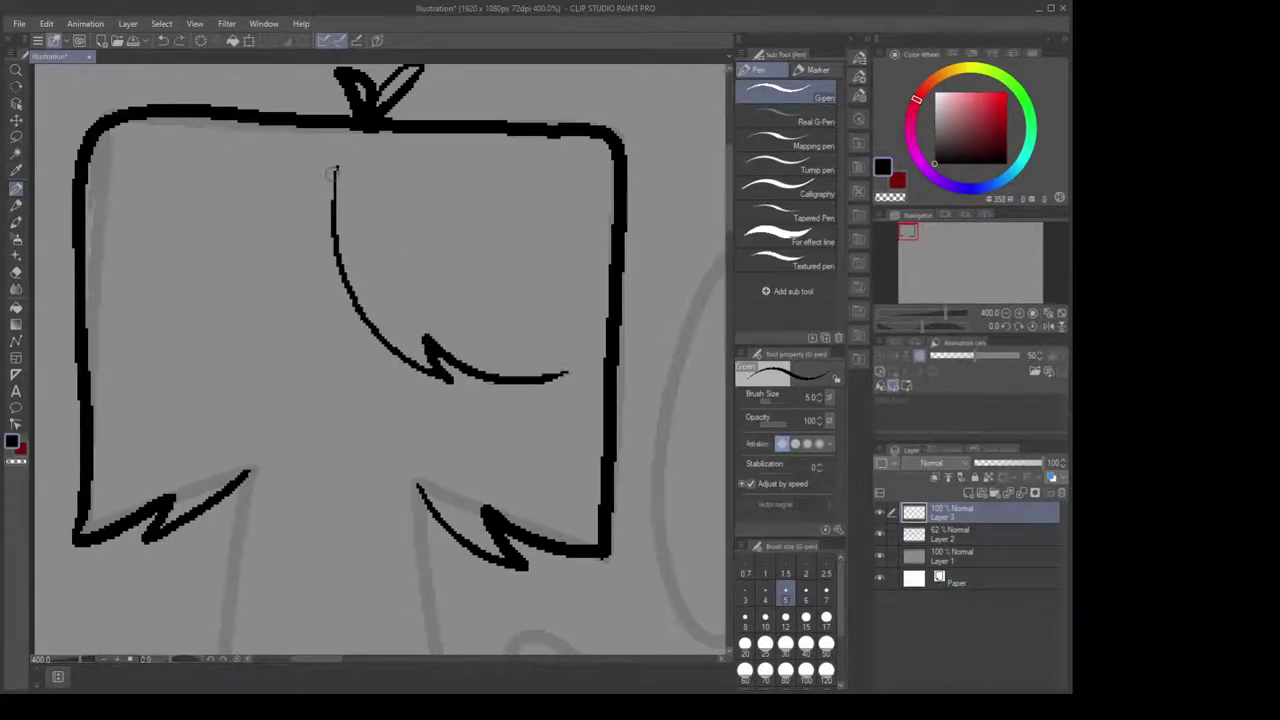
mouse_move(333, 172)
mouse_down()
mouse_move(329, 216)
mouse_move(270, 355)
mouse_move(248, 368)
mouse_move(275, 300)
mouse_move(220, 366)
mouse_move(97, 412)
mouse_up()
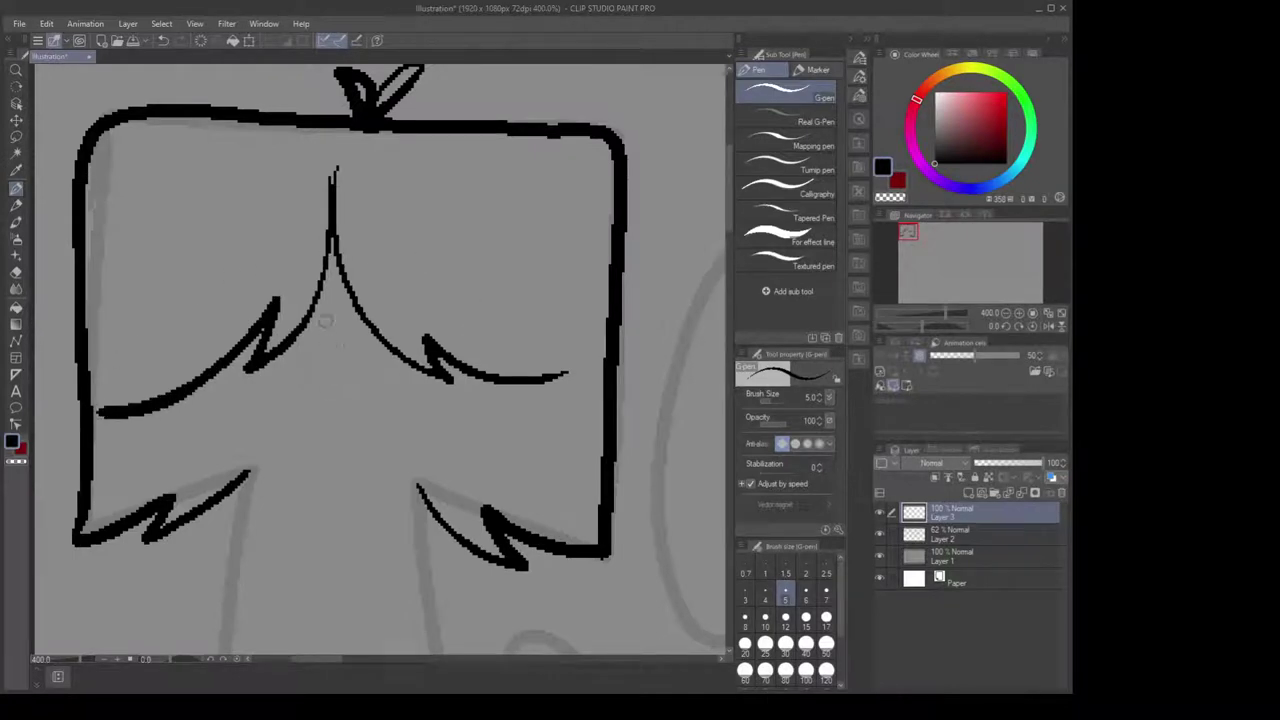
Draw a teardrop-shaped nose under the peak with a small hooked mark and a dot inside it
mouse_move(328, 300)
mouse_down()
mouse_move(289, 398)
mouse_move(298, 453)
mouse_move(325, 469)
mouse_move(365, 459)
mouse_move(380, 410)
mouse_move(337, 307)
mouse_up()
mouse_move(337, 384)
mouse_down()
mouse_move(318, 400)
mouse_move(334, 430)
mouse_move(334, 418)
mouse_up()
click(338, 428)
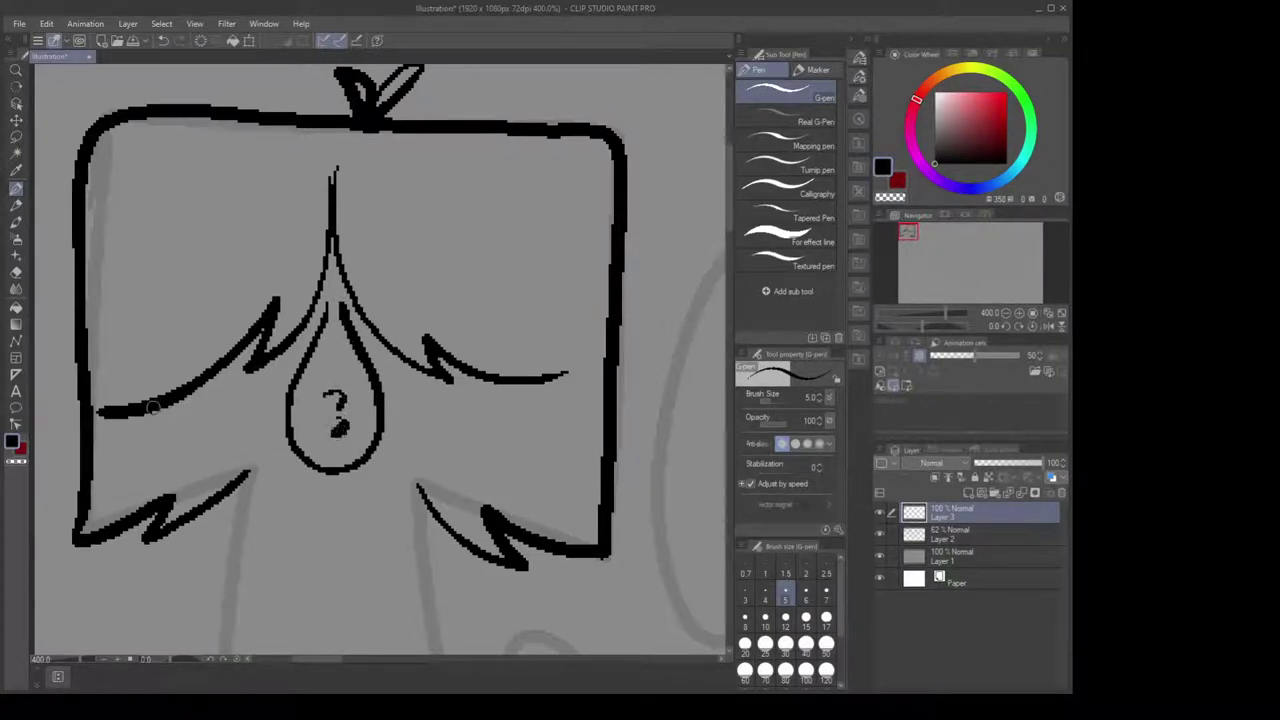
Close the band beneath the peaked line with rounded ends and a lower edge stopping on each side below the teardrop
mouse_move(152, 406)
mouse_down()
mouse_move(185, 427)
mouse_move(207, 390)
mouse_up()
key(ctrl+z)
mouse_move(104, 410)
mouse_down()
mouse_move(106, 456)
mouse_move(146, 490)
mouse_move(215, 470)
mouse_move(294, 472)
mouse_up()
key(ctrl+z)
mouse_move(109, 428)
mouse_down()
mouse_move(172, 482)
mouse_move(290, 463)
mouse_move(294, 492)
mouse_up()
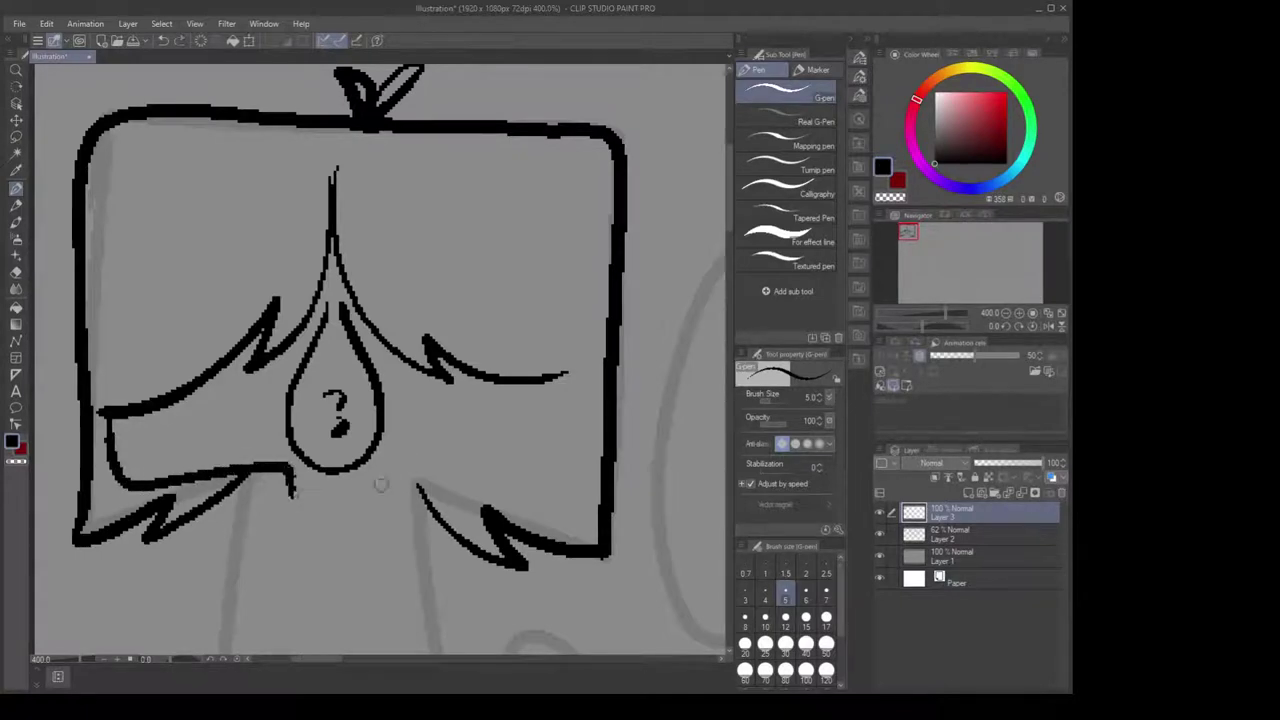
mouse_move(381, 486)
mouse_down()
mouse_move(382, 460)
mouse_move(548, 467)
mouse_move(568, 444)
mouse_move(578, 362)
mouse_up()
Set the G-pen brush size to 4 and draw a curved line from each side of the teardrop outward across the band
scroll(536, 318, down, 2)
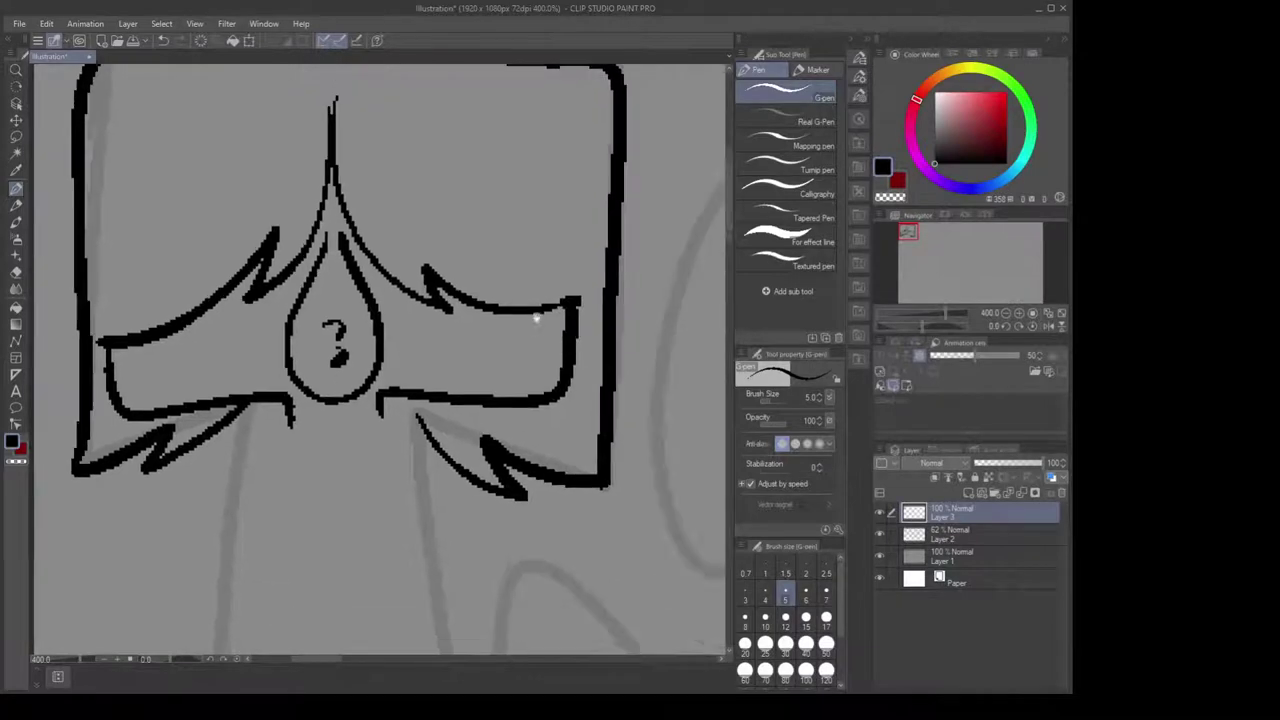
drag(536, 318, 532, 283)
scroll(531, 392, down, 2)
drag(534, 358, 541, 342)
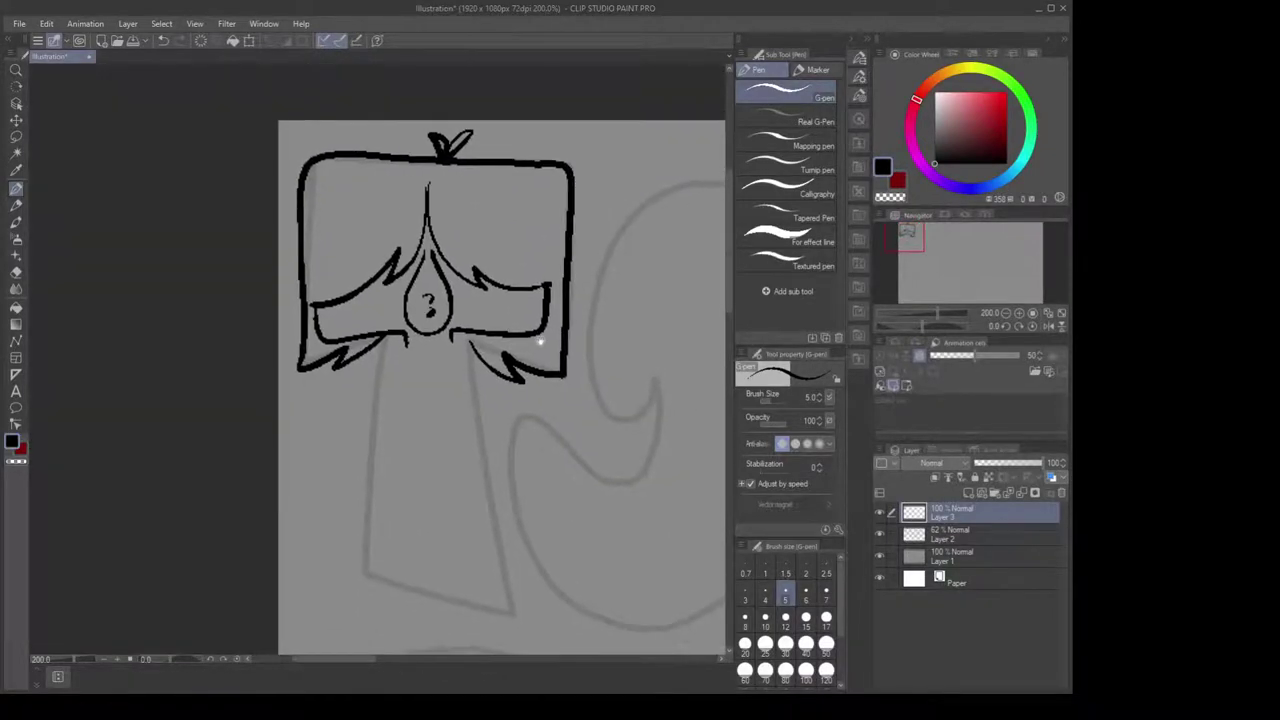
scroll(541, 342, up, 4)
drag(440, 300, 704, 425)
scroll(700, 424, down, 2)
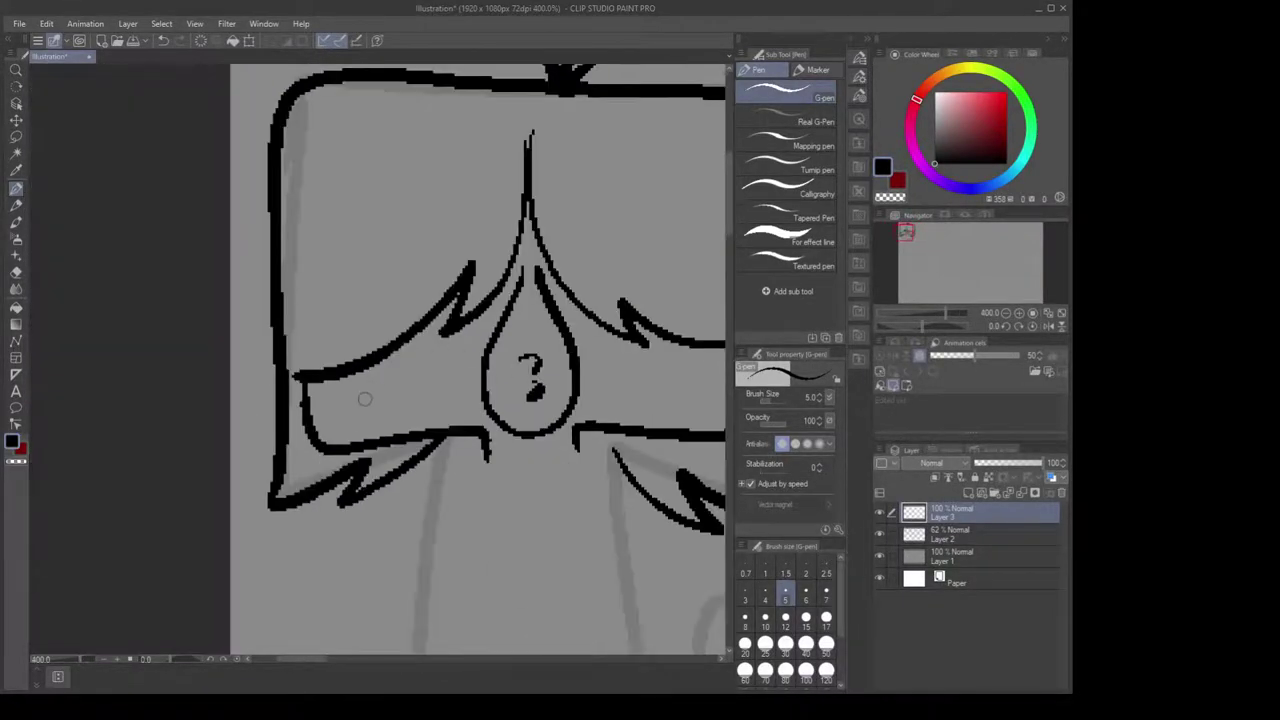
key(bracketleft)
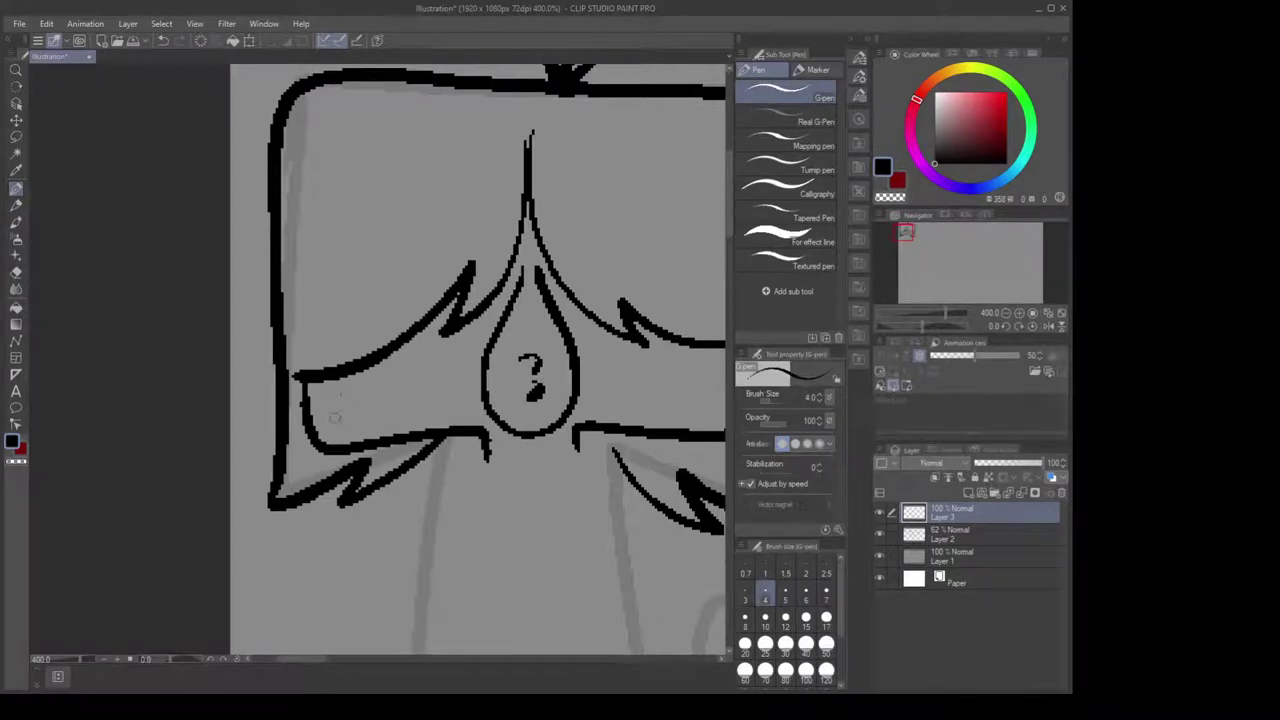
drag(334, 415, 462, 368)
mouse_move(575, 340)
mouse_down()
mouse_move(408, 347)
mouse_move(562, 411)
mouse_up()
key(ctrl+z)
key(ctrl+z)
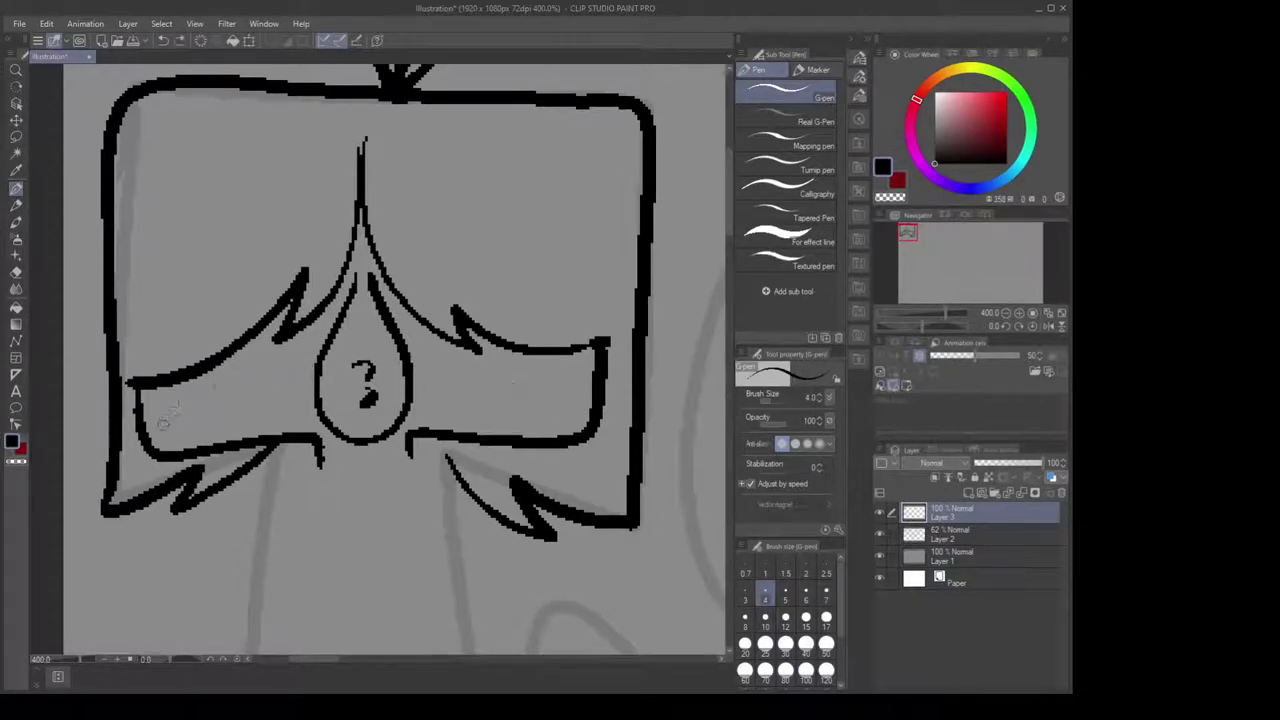
drag(163, 422, 306, 372)
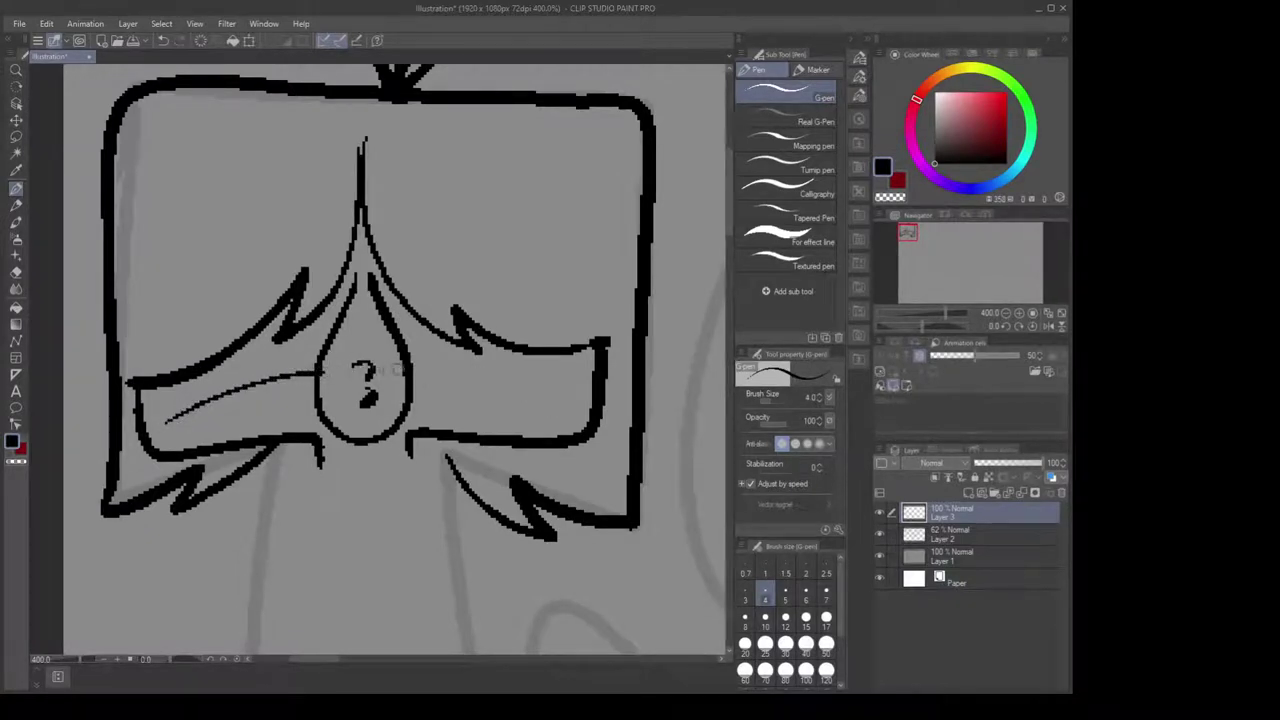
drag(410, 368, 544, 411)
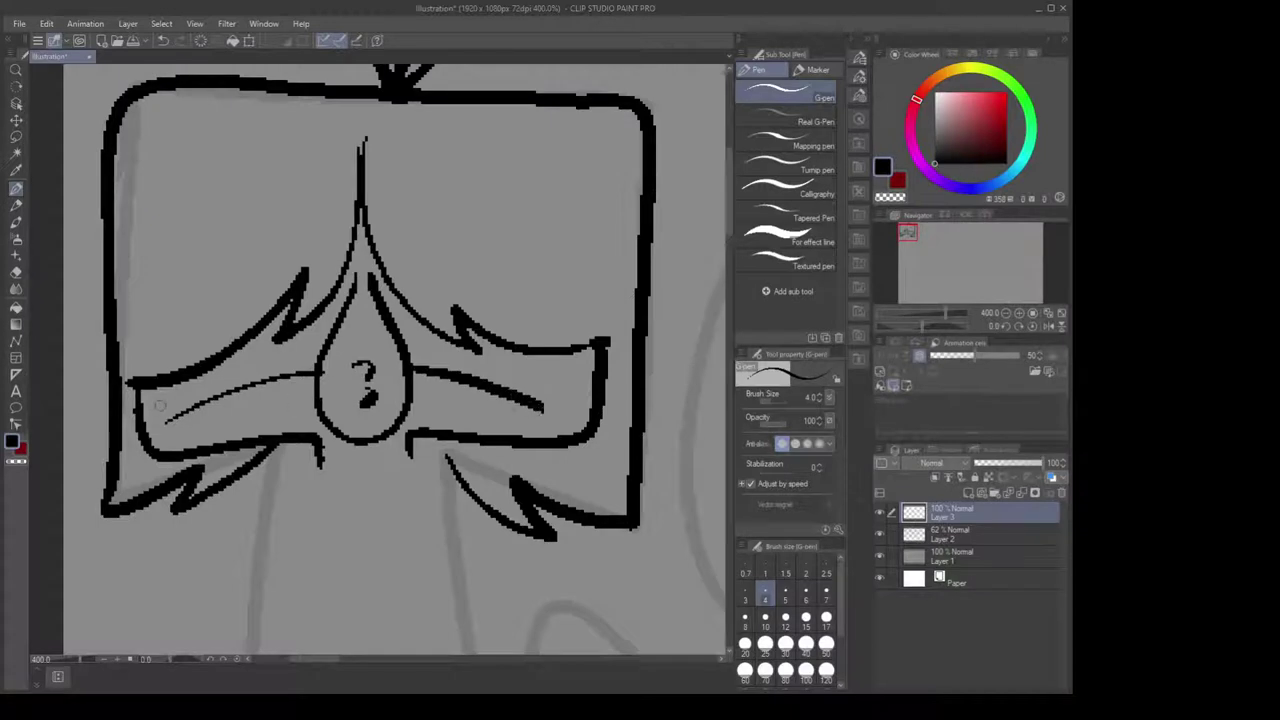
Draw short curved corner marks around the outer ends of the two lines inside the band
drag(155, 408, 189, 440)
key(ctrl+z)
mouse_move(158, 400)
mouse_down()
mouse_move(170, 437)
mouse_move(191, 442)
mouse_up()
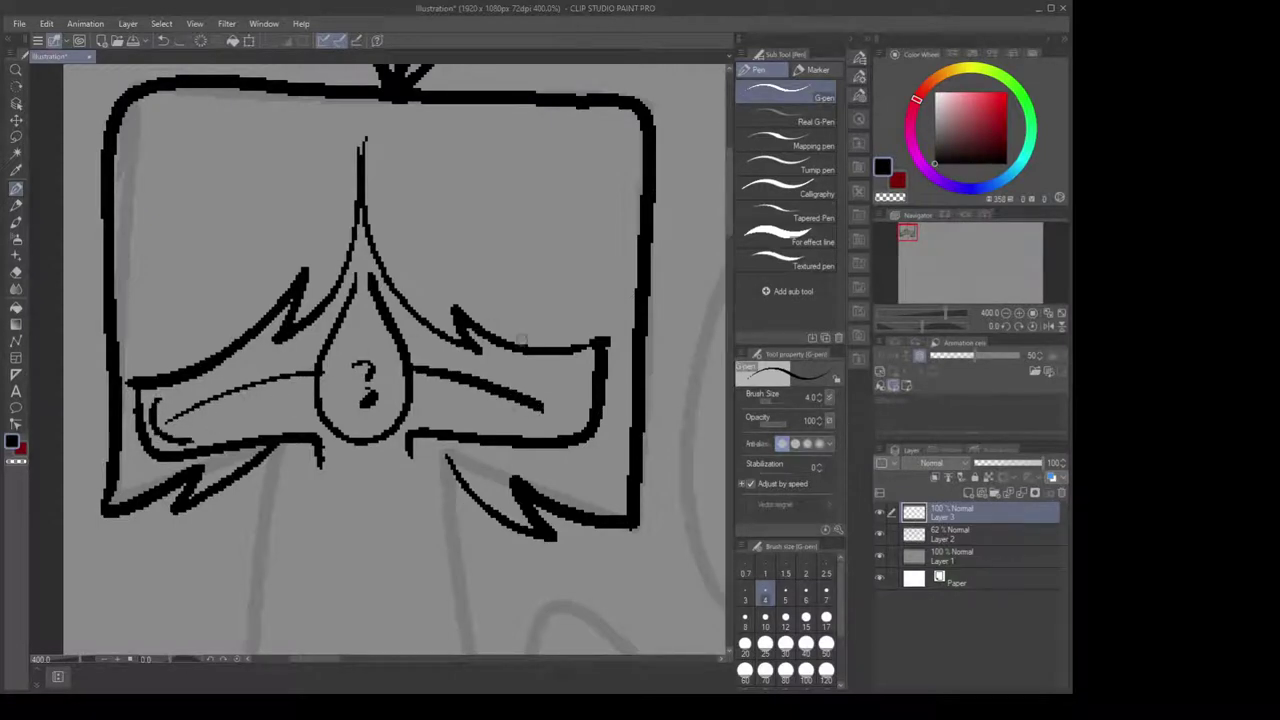
mouse_move(514, 421)
mouse_down()
mouse_move(543, 384)
mouse_move(560, 401)
mouse_move(545, 387)
mouse_up()
key(ctrl+z)
Close the gap in the band's lower edge with a rounded bulge directly below the teardrop
mouse_move(318, 458)
mouse_down()
mouse_move(360, 483)
mouse_move(410, 448)
mouse_up()
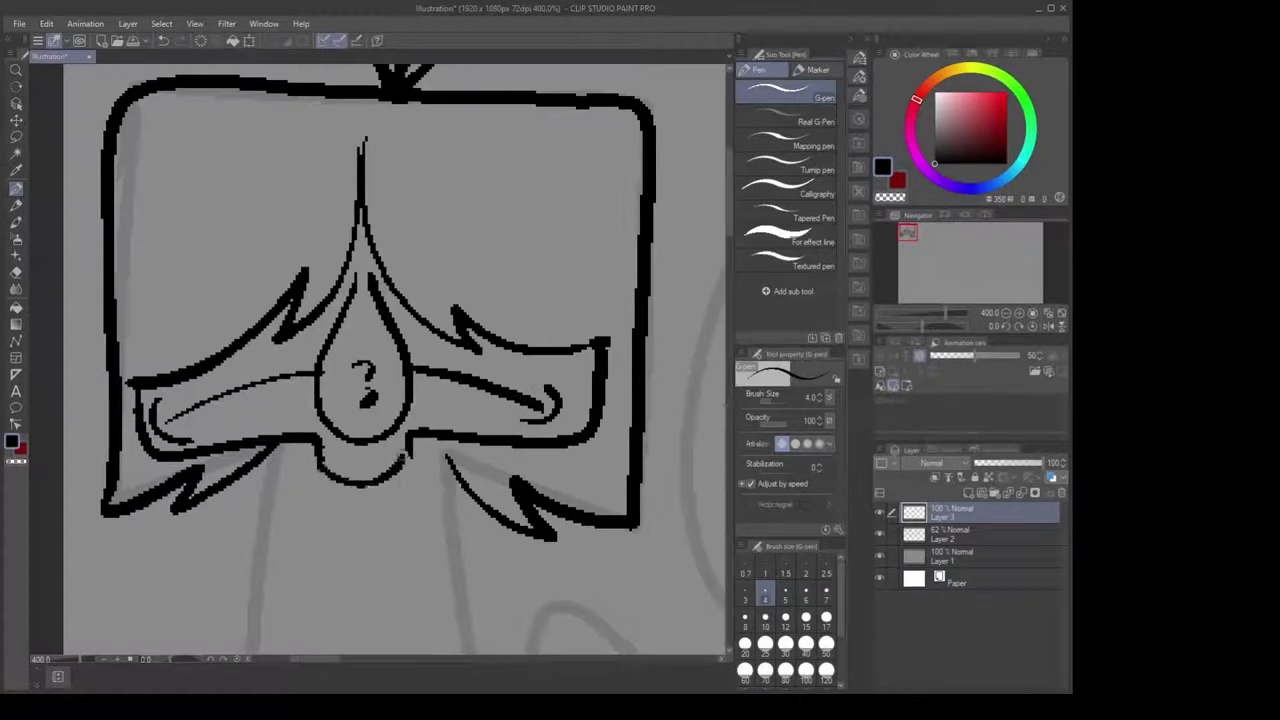
key(ctrl+z)
mouse_move(318, 458)
mouse_down()
mouse_move(336, 478)
mouse_move(410, 447)
mouse_move(446, 412)
mouse_up()
Clean up the doubled tip of the central peaked line with the hard eraser
drag(516, 300, 520, 424)
key(e)
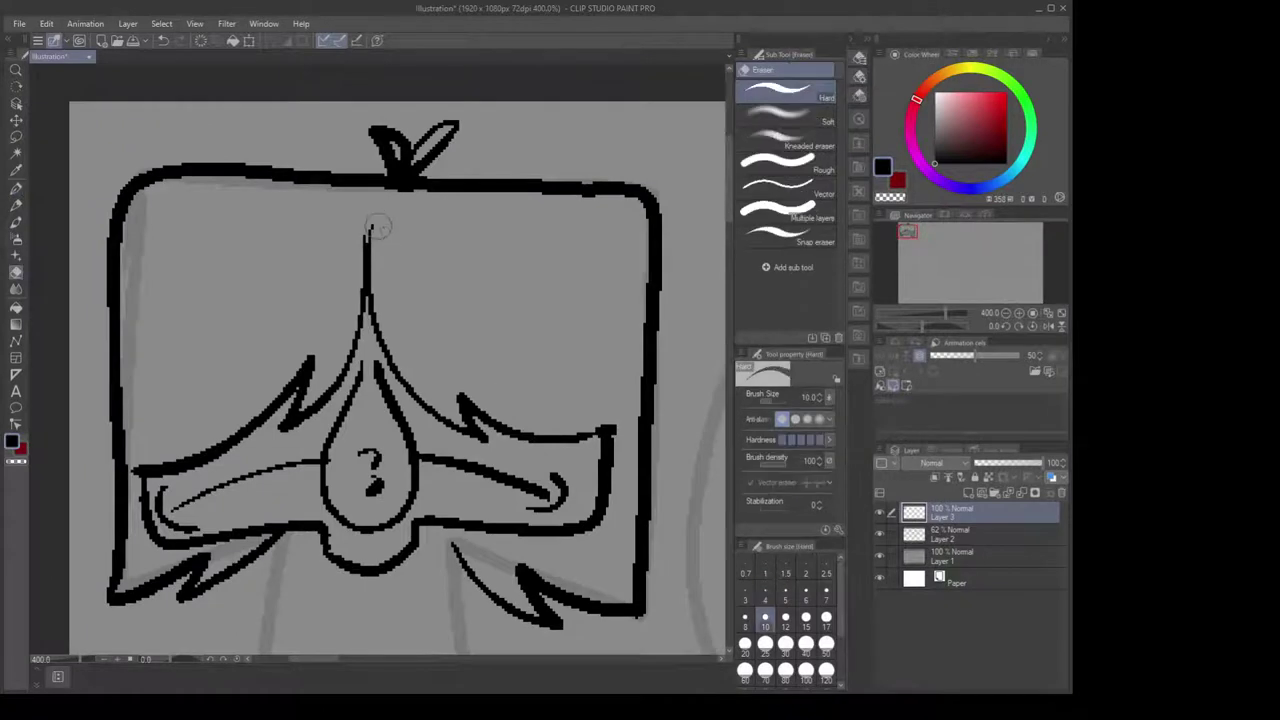
drag(378, 227, 383, 280)
drag(482, 321, 474, 258)
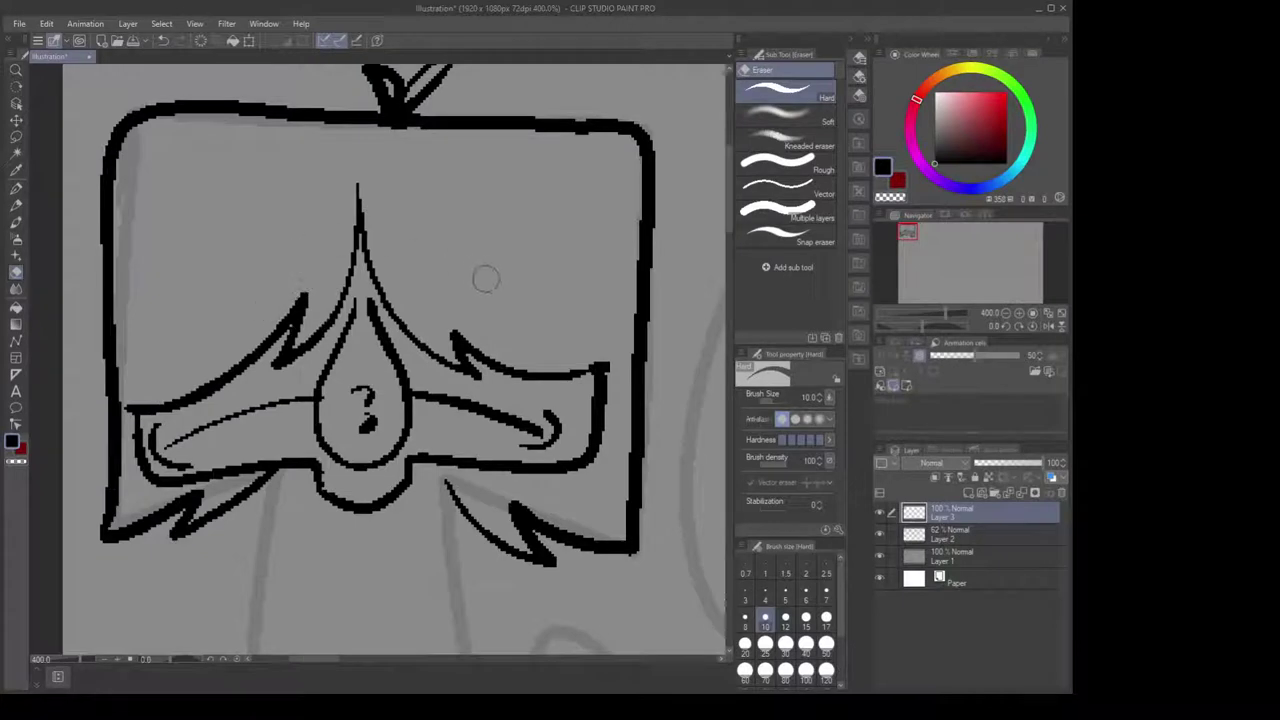
Try a long G-pen stroke running down the body below the rounded bulge, and undo it
scroll(486, 279, down, 1)
scroll(420, 262, down, 3)
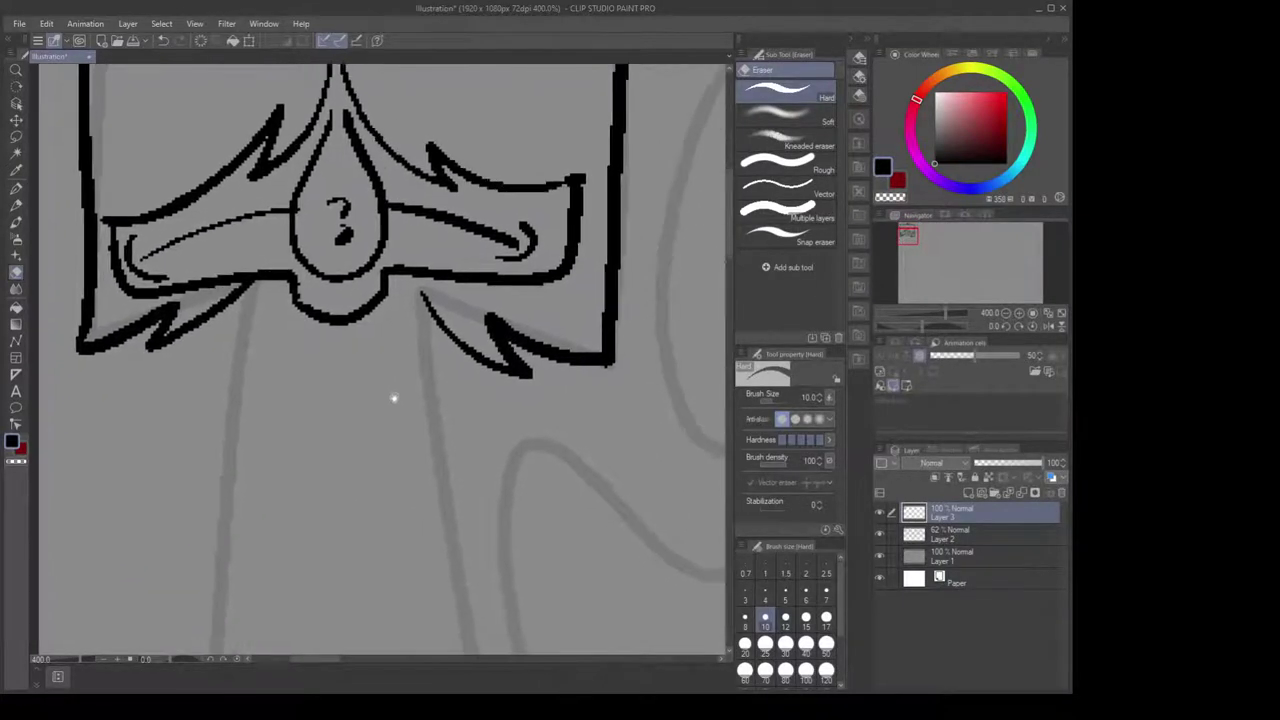
key(p)
drag(392, 348, 452, 504)
key(ctrl+z)
scroll(420, 437, down, 1)
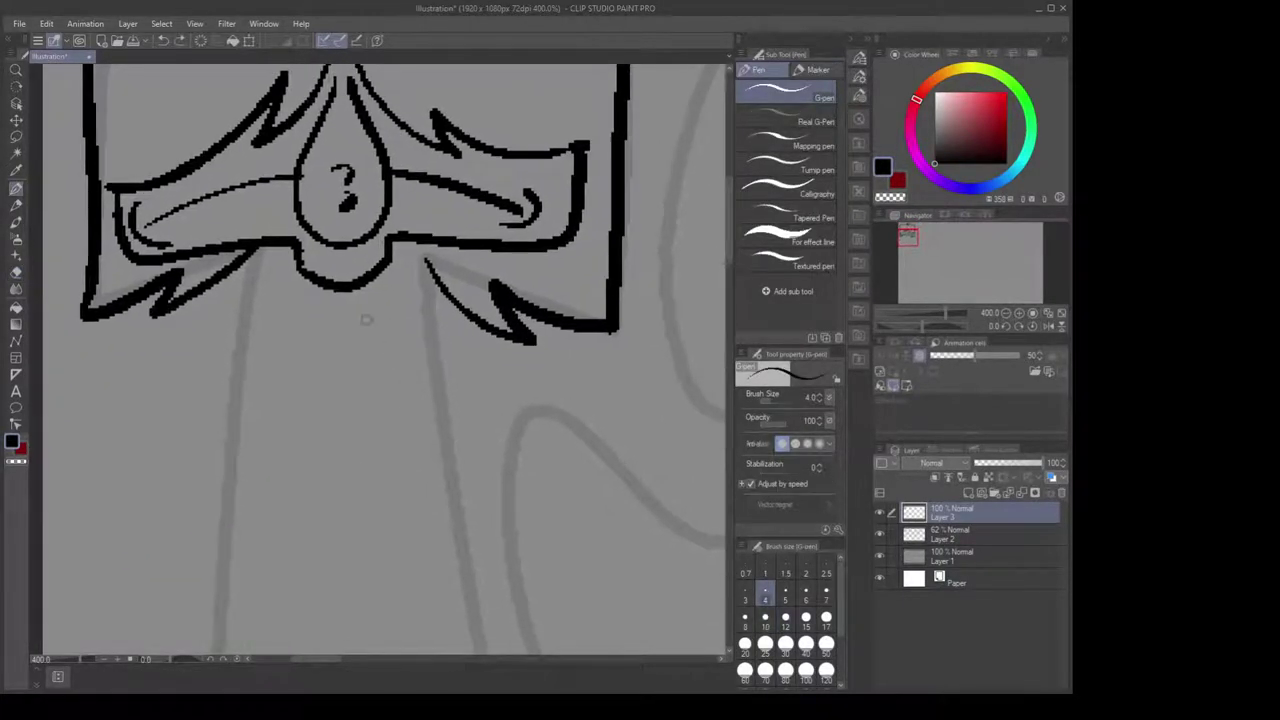
mouse_move(297, 266)
mouse_down()
mouse_move(257, 284)
mouse_move(236, 411)
mouse_up()
key(ctrl+z)
drag(390, 258, 445, 376)
key(ctrl+z)
mouse_move(400, 255)
mouse_down()
mouse_move(431, 308)
mouse_move(438, 392)
mouse_up()
key(ctrl+z)
Draw the two upper sides of the T shape's body with the G-pen, curving down from both ends of the rounded bulge
mouse_move(390, 252)
mouse_down()
mouse_move(430, 297)
mouse_move(440, 378)
mouse_up()
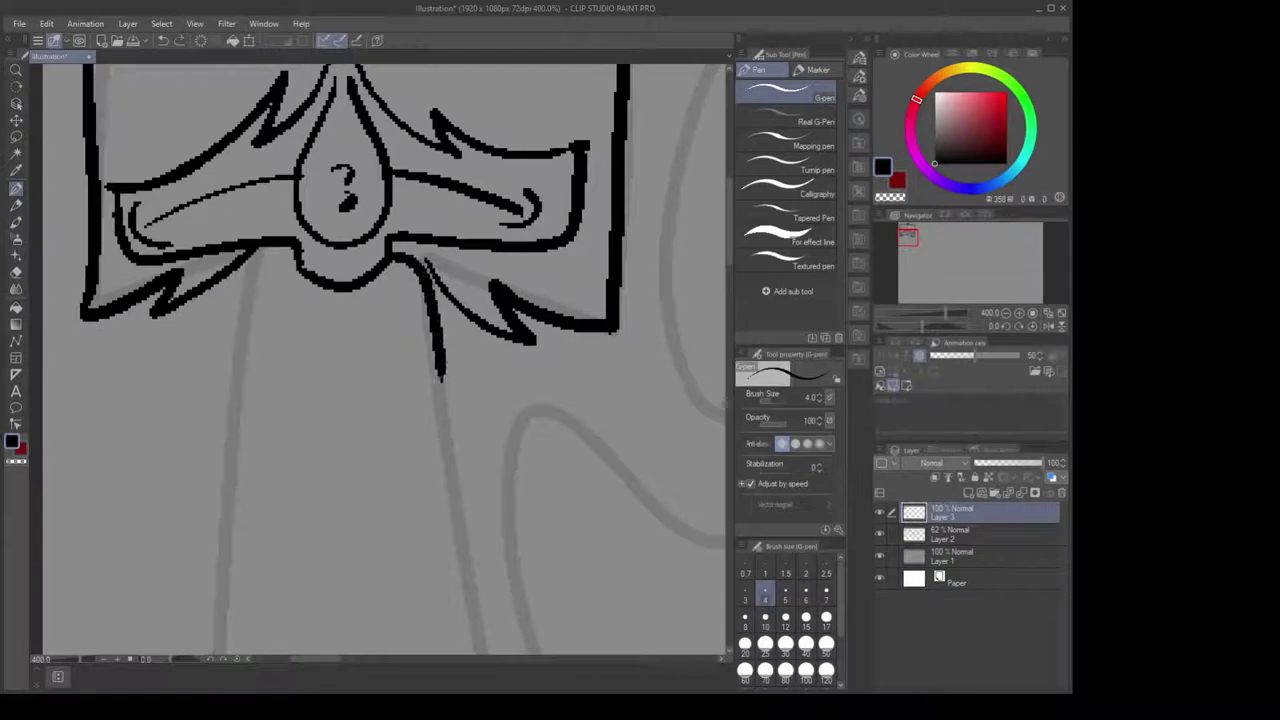
drag(424, 262, 431, 283)
mouse_move(300, 266)
mouse_down()
mouse_move(282, 257)
mouse_move(231, 447)
mouse_up()
drag(437, 370, 429, 330)
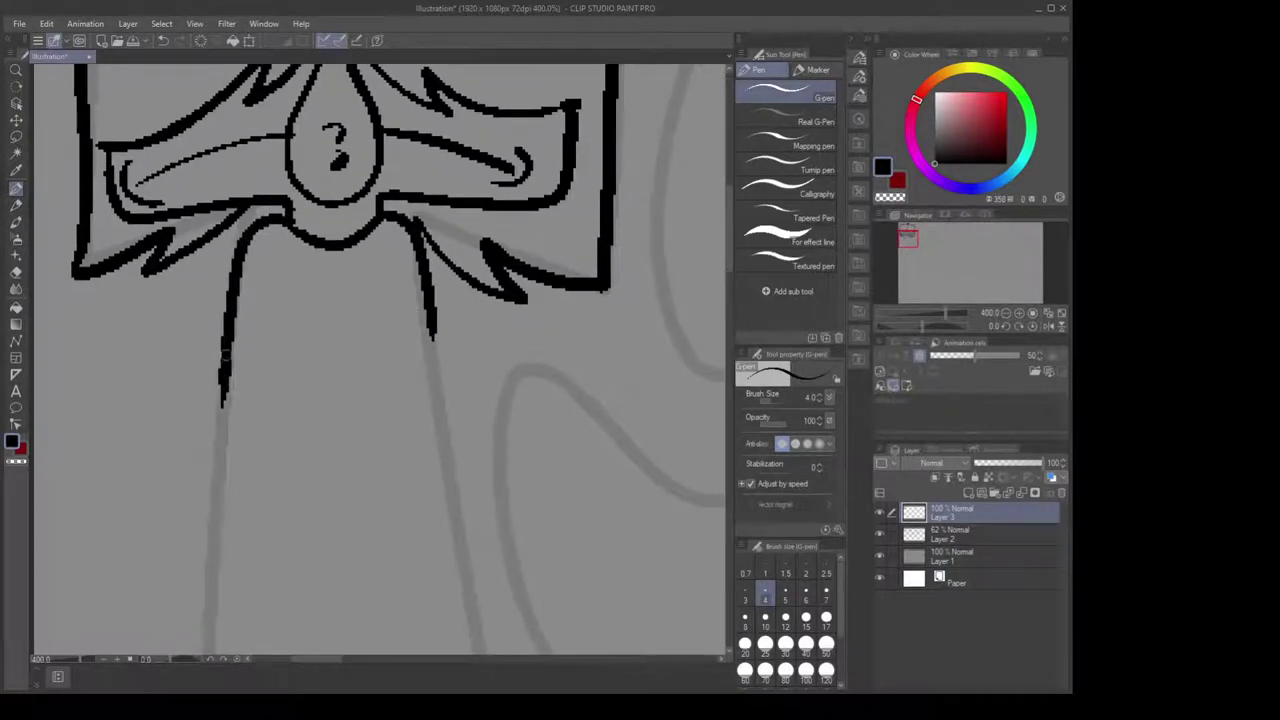
drag(226, 356, 225, 467)
mouse_move(426, 296)
mouse_down()
mouse_move(441, 466)
mouse_move(428, 366)
mouse_up()
Add a short inward sleeve tick on each body side and erase the hooked lower ends of both side lines
drag(218, 257, 243, 262)
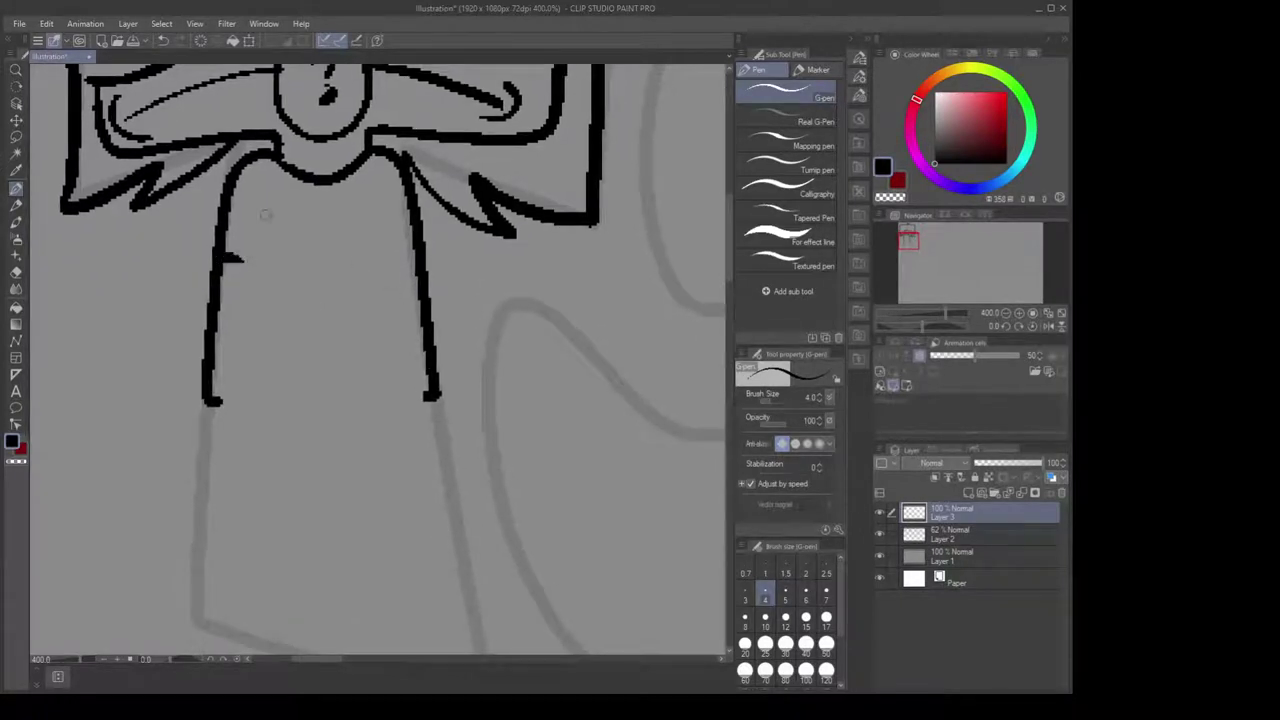
drag(416, 252, 400, 252)
key(e)
drag(212, 402, 226, 392)
drag(440, 382, 424, 402)
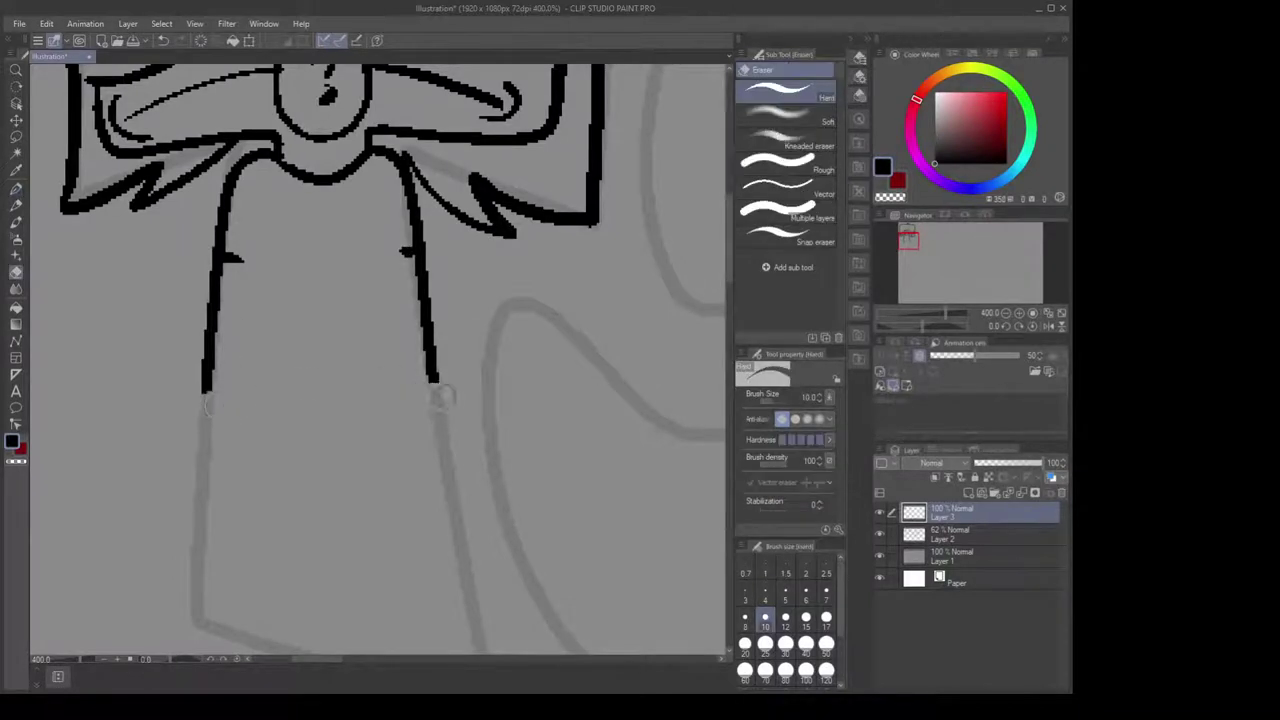
key(p)
mouse_move(205, 390)
mouse_down()
mouse_move(165, 362)
mouse_move(188, 405)
mouse_move(105, 420)
mouse_move(175, 428)
mouse_move(187, 466)
mouse_move(214, 397)
mouse_move(120, 344)
mouse_move(214, 460)
mouse_move(238, 410)
mouse_up()
key(ctrl+z)
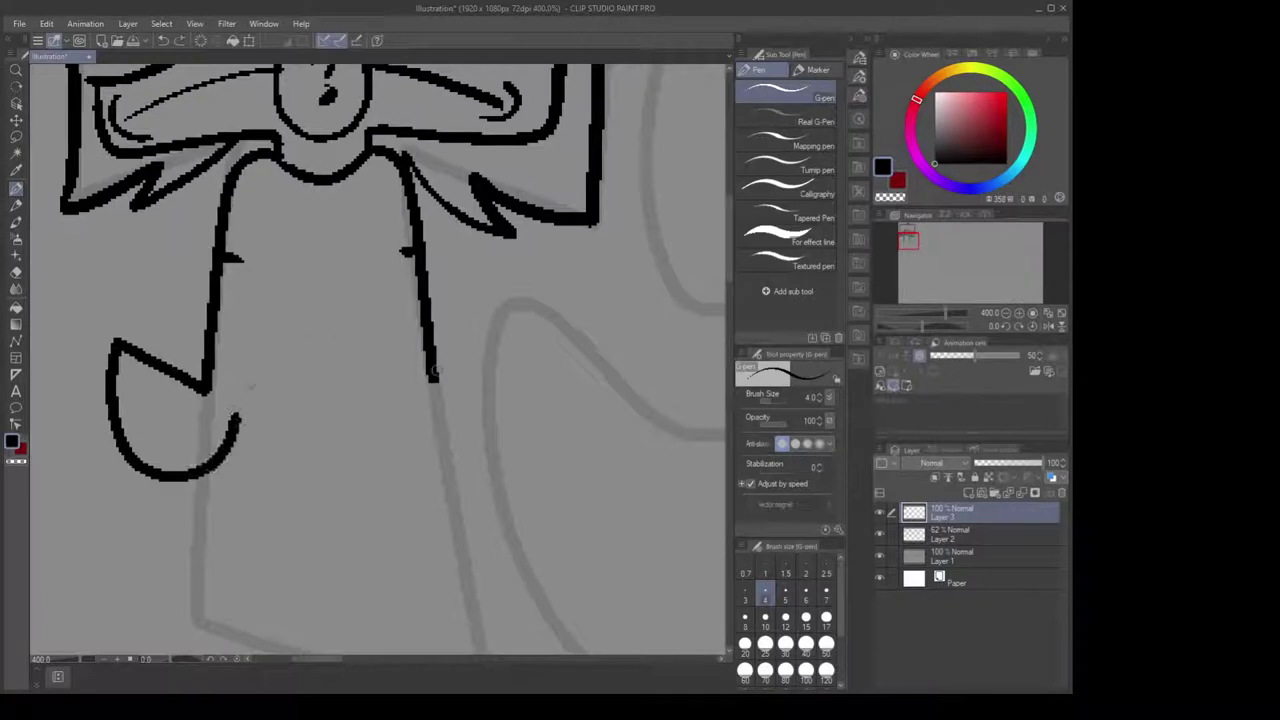
drag(434, 379, 516, 331)
key(ctrl+z)
mouse_move(432, 377)
mouse_down()
mouse_move(482, 342)
mouse_move(460, 442)
mouse_move(440, 440)
mouse_up()
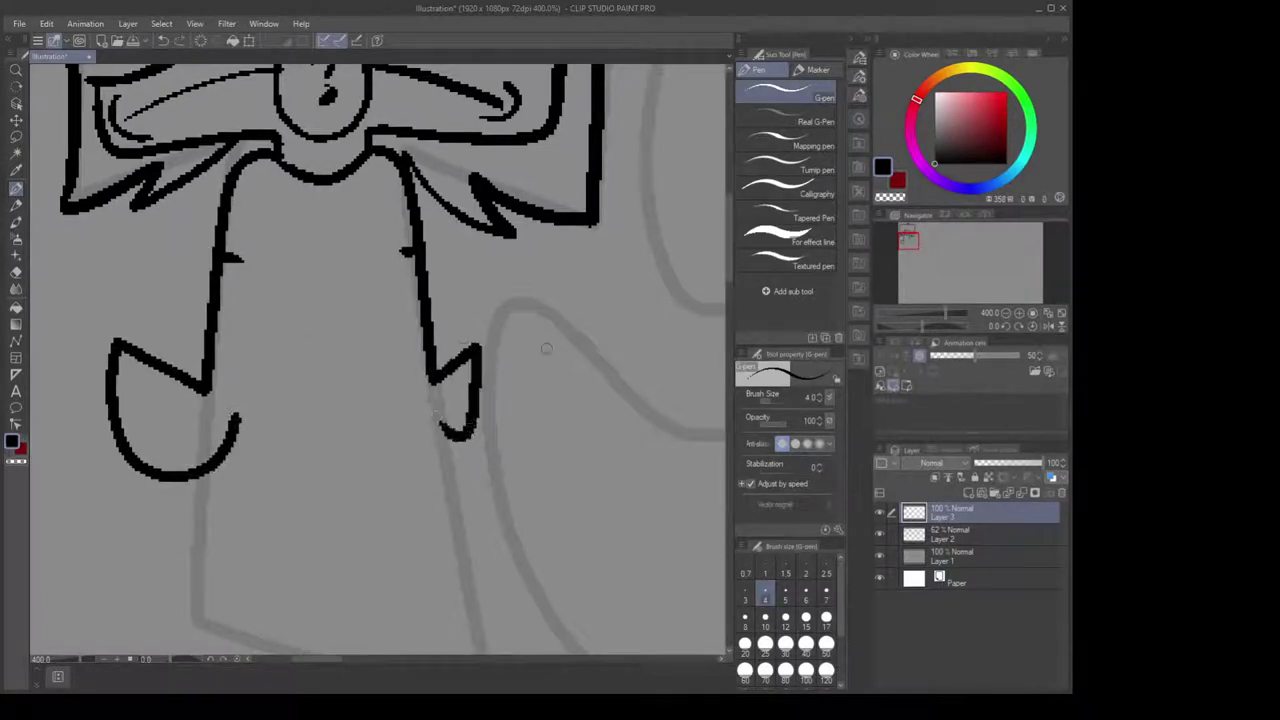
key(ctrl+z)
key(ctrl+z)
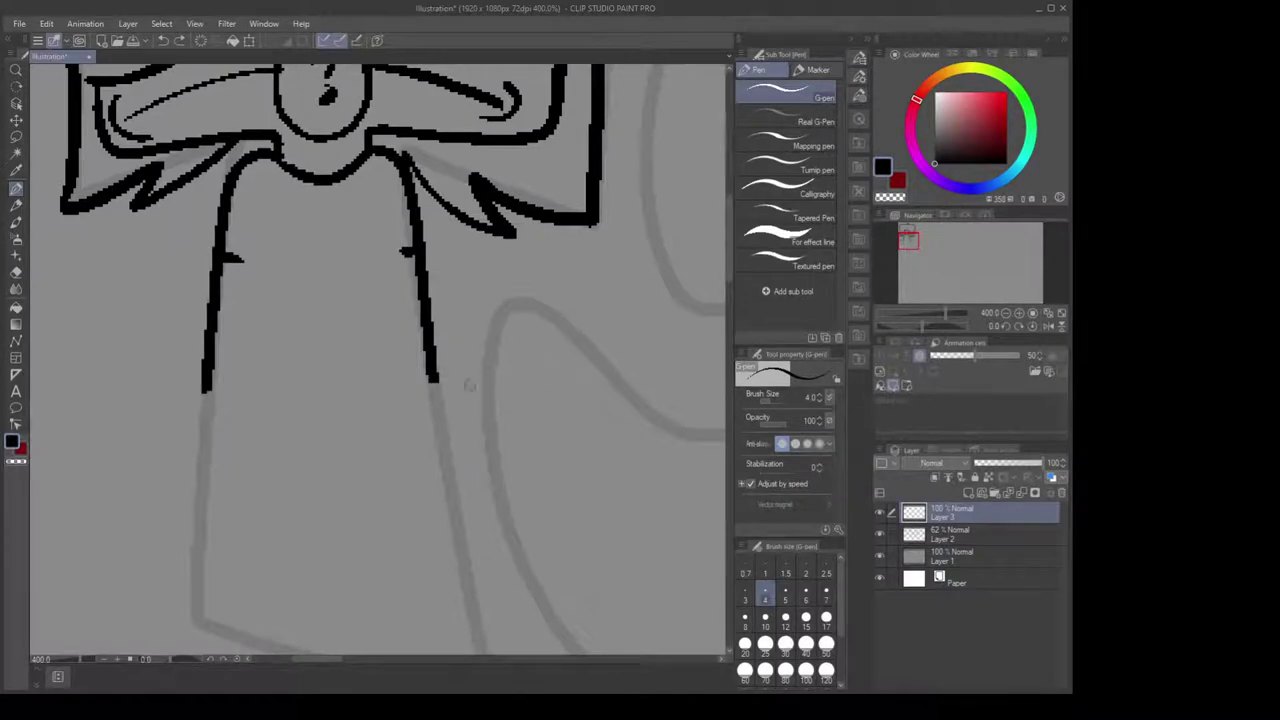
mouse_move(207, 385)
mouse_down()
mouse_move(205, 406)
mouse_move(248, 450)
mouse_move(272, 390)
mouse_up()
key(ctrl+z)
Draw a drooping hand with fingers inside the body's left side, and rework the sleeve ticks by lengthening the right and erasing the left
mouse_move(212, 321)
mouse_down()
mouse_move(222, 399)
mouse_move(252, 378)
mouse_move(267, 318)
mouse_move(285, 346)
mouse_move(306, 320)
mouse_move(322, 355)
mouse_move(312, 280)
mouse_move(348, 300)
mouse_move(285, 248)
mouse_move(242, 285)
mouse_move(230, 345)
mouse_up()
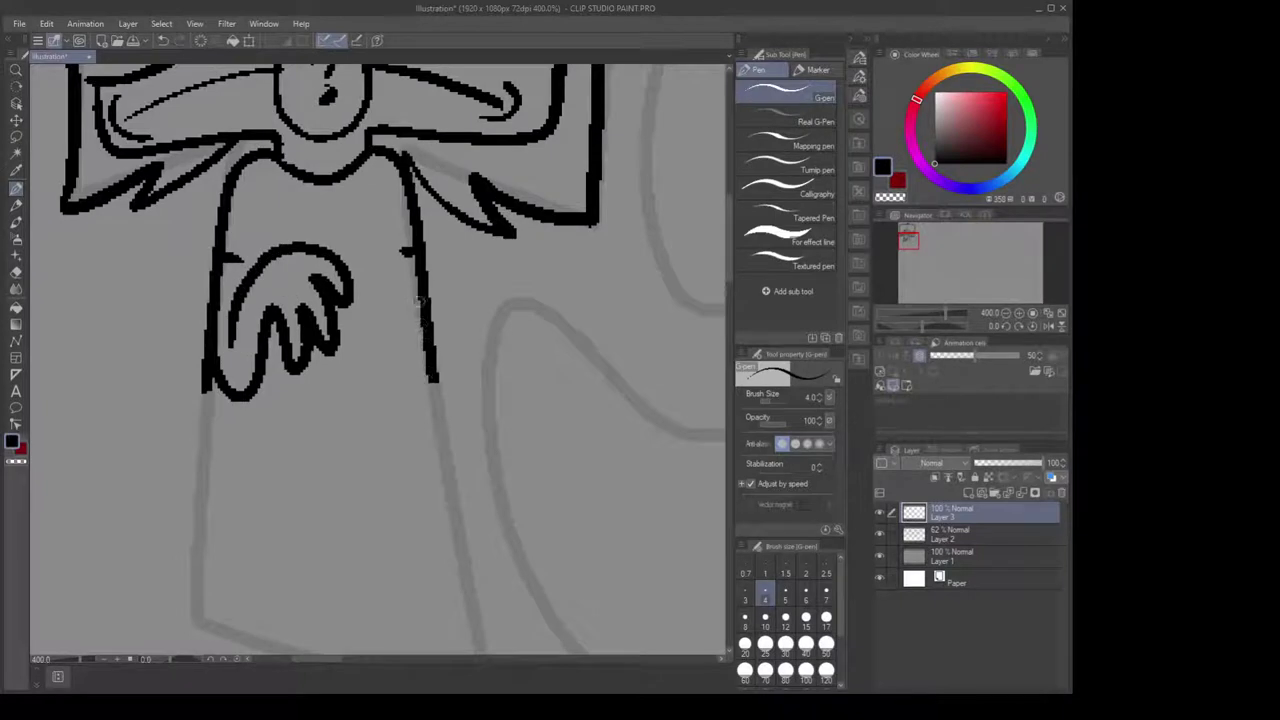
drag(380, 252, 404, 252)
drag(222, 257, 241, 258)
key(e)
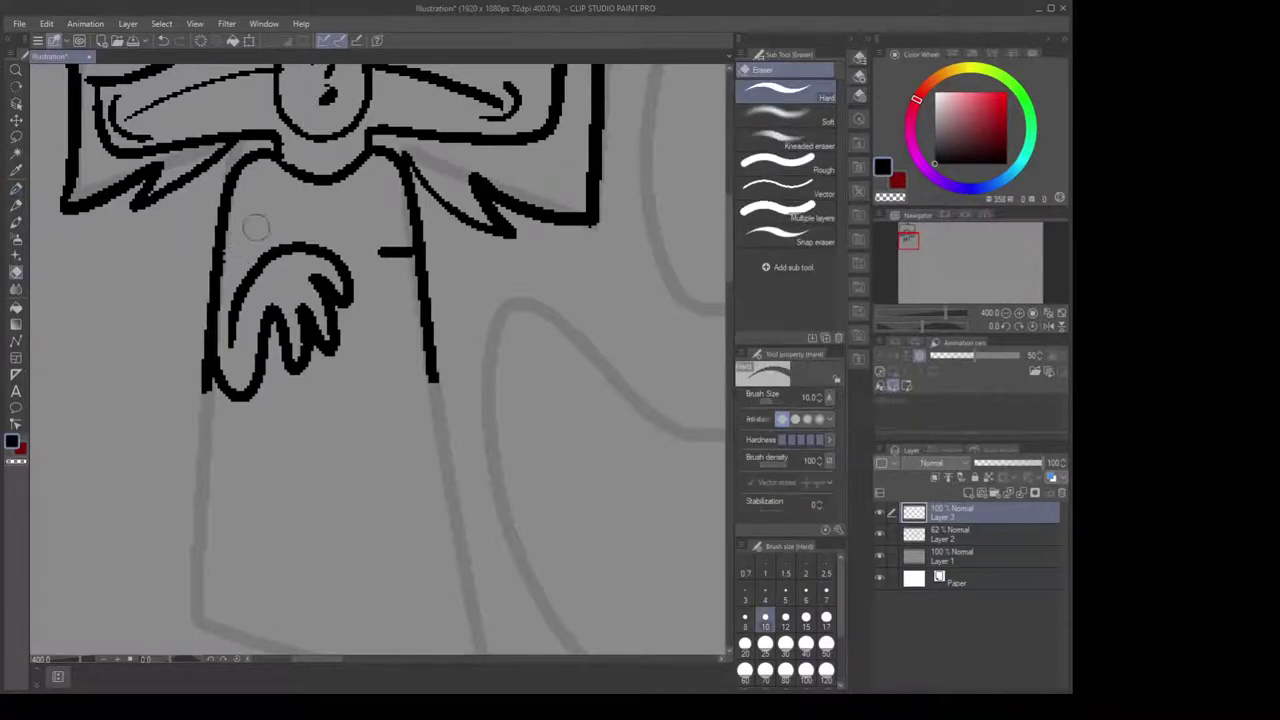
scroll(392, 378, up, 3)
key(p)
scroll(434, 490, down, 2)
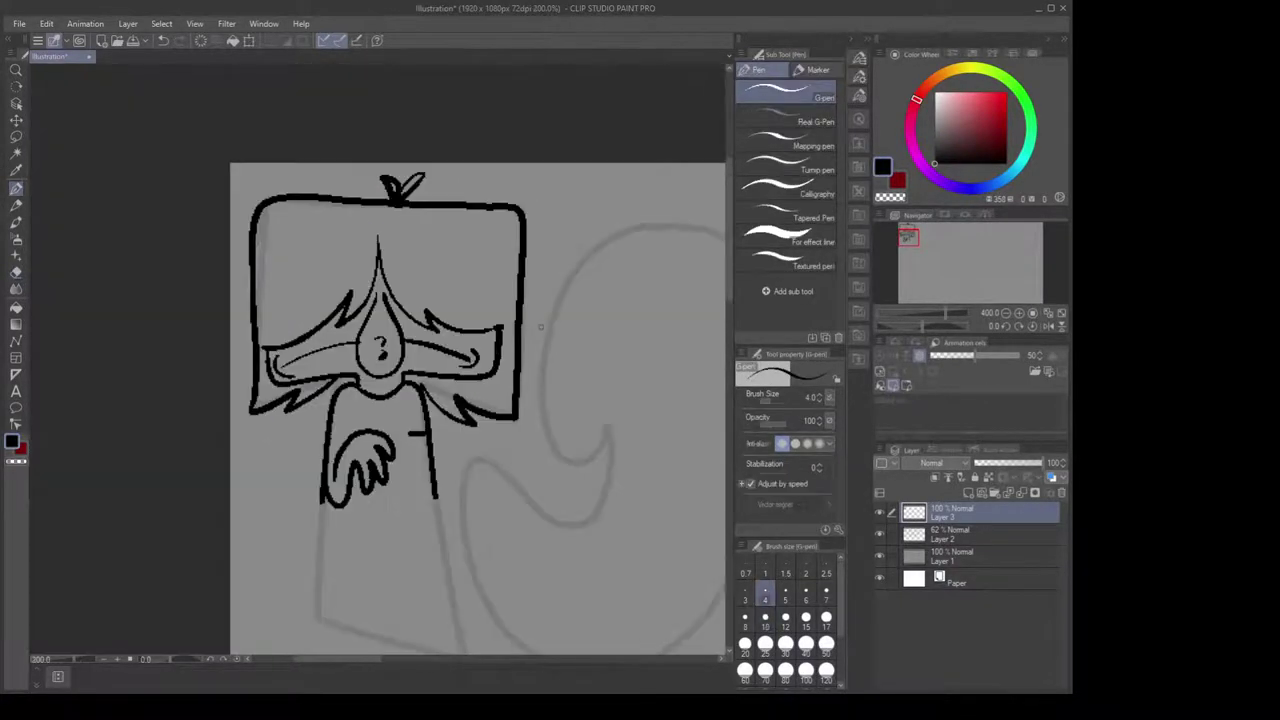
drag(551, 350, 545, 280)
scroll(463, 351, down, 2)
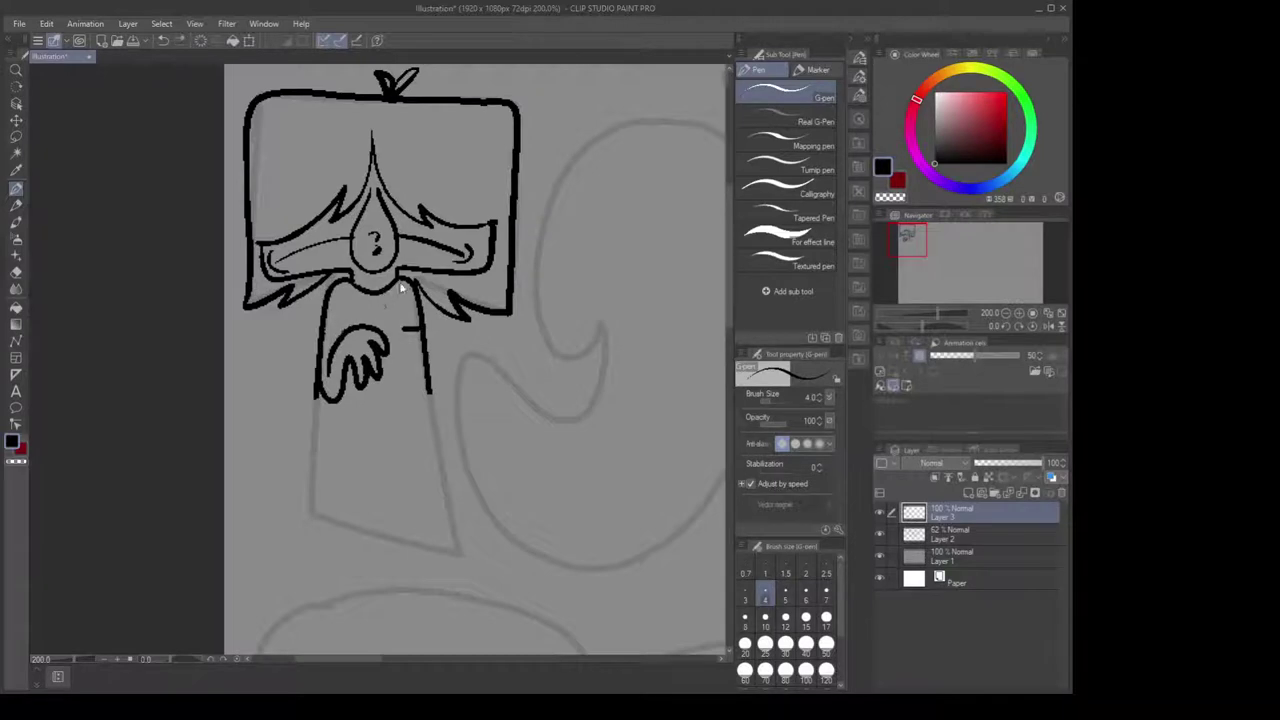
key(e)
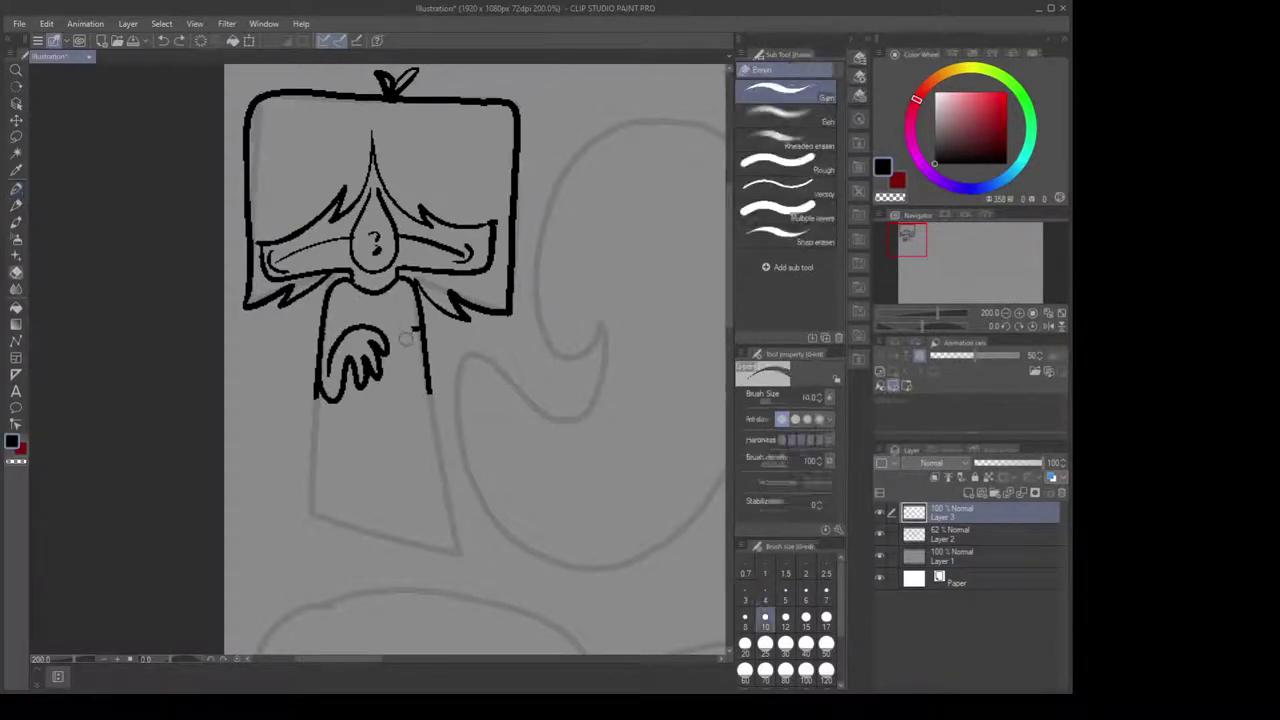
key(p)
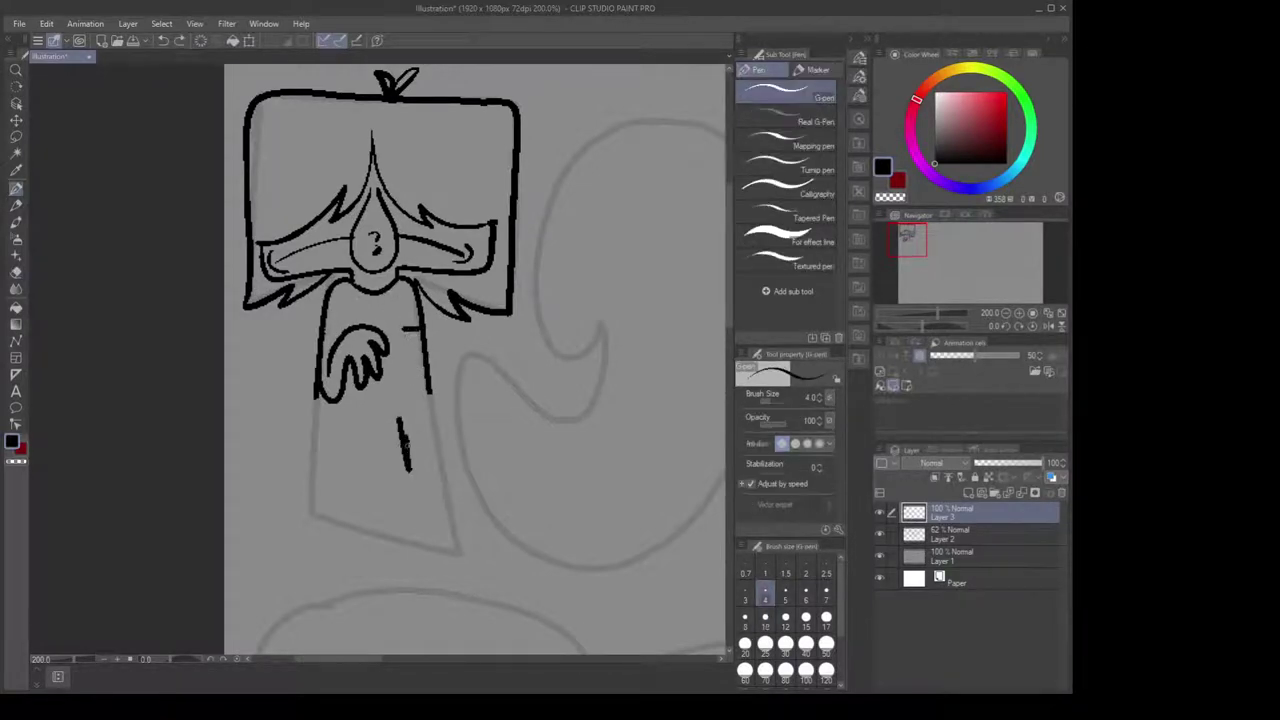
drag(315, 392, 313, 458)
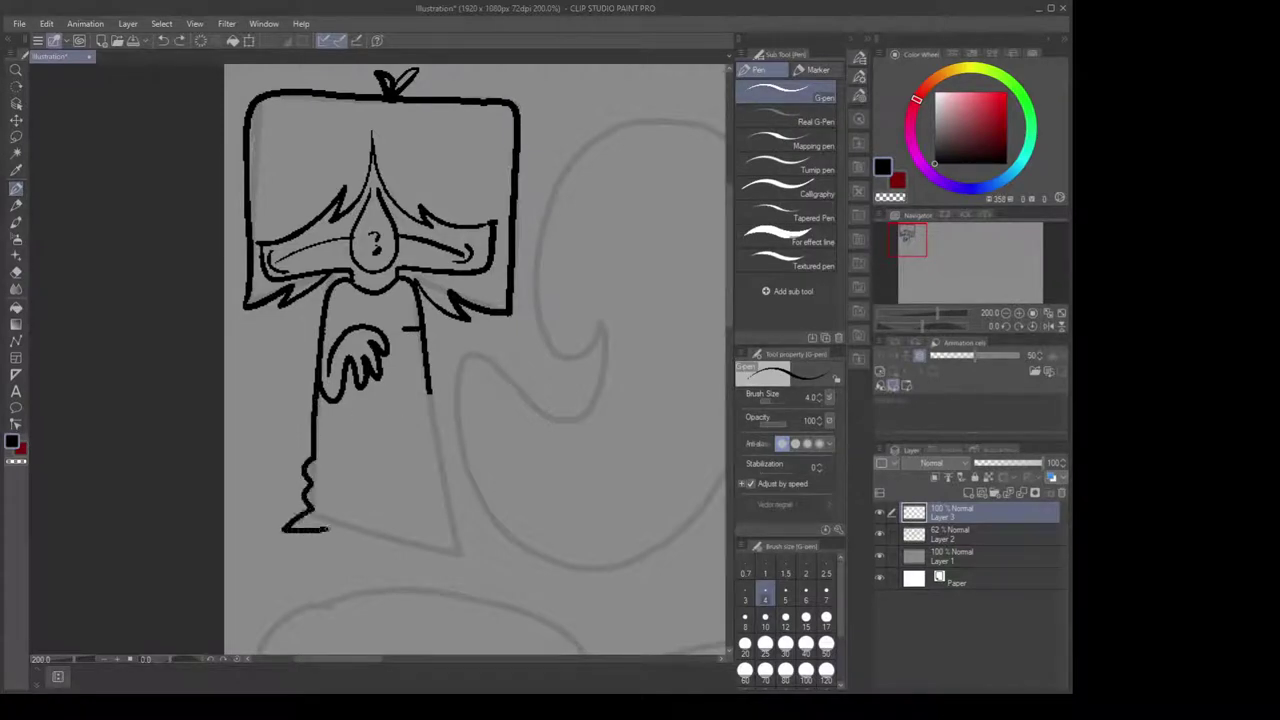
drag(327, 529, 362, 519)
key(ctrl+z)
mouse_move(316, 392)
mouse_down()
mouse_move(312, 490)
mouse_move(294, 530)
mouse_up()
key(ctrl+z)
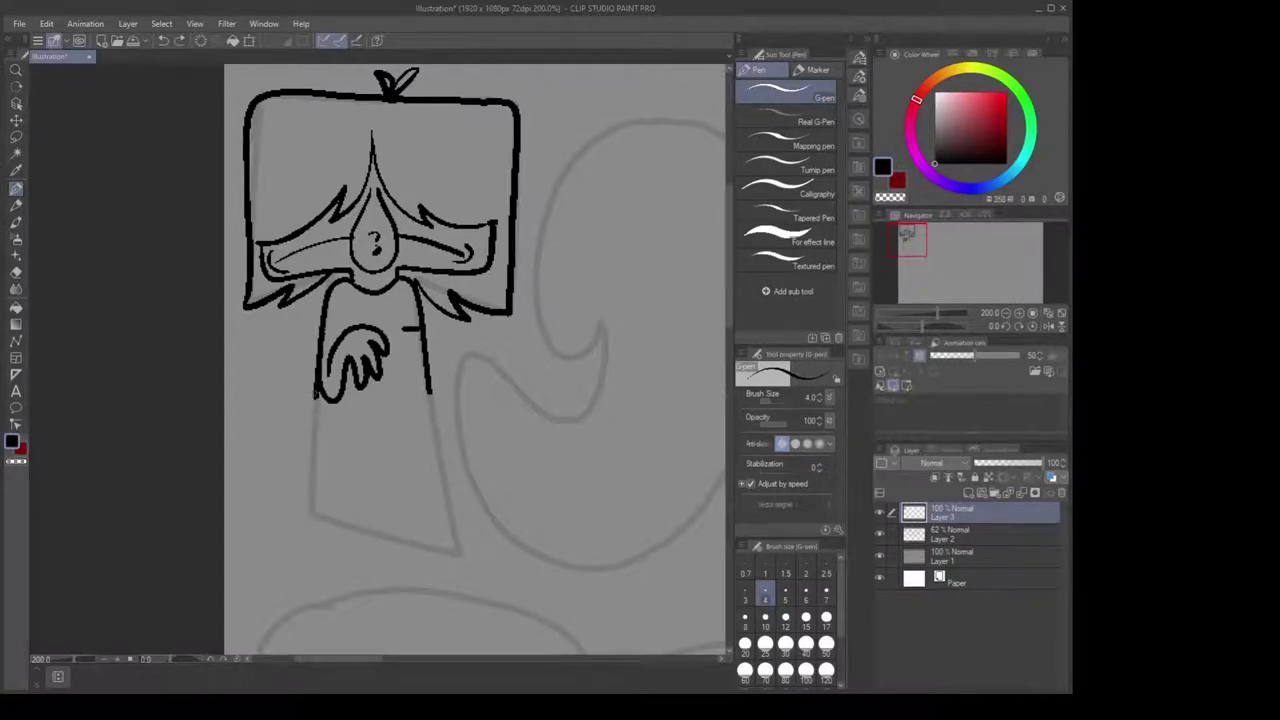
Extend both body sides downward with a bulge above the feet, then give the flared left foot a wide bottom edge
mouse_move(316, 392)
mouse_down()
mouse_move(285, 518)
mouse_move(342, 524)
mouse_up()
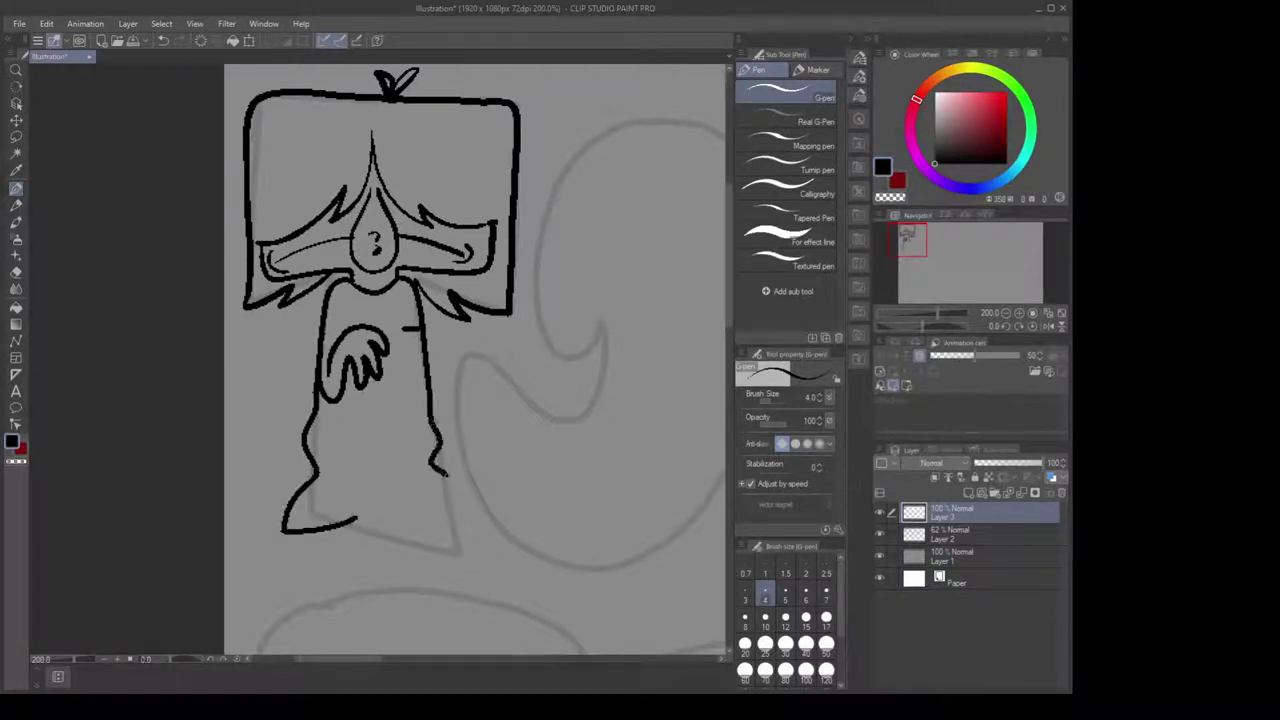
drag(447, 474, 449, 506)
key(e)
drag(300, 522, 356, 511)
key(p)
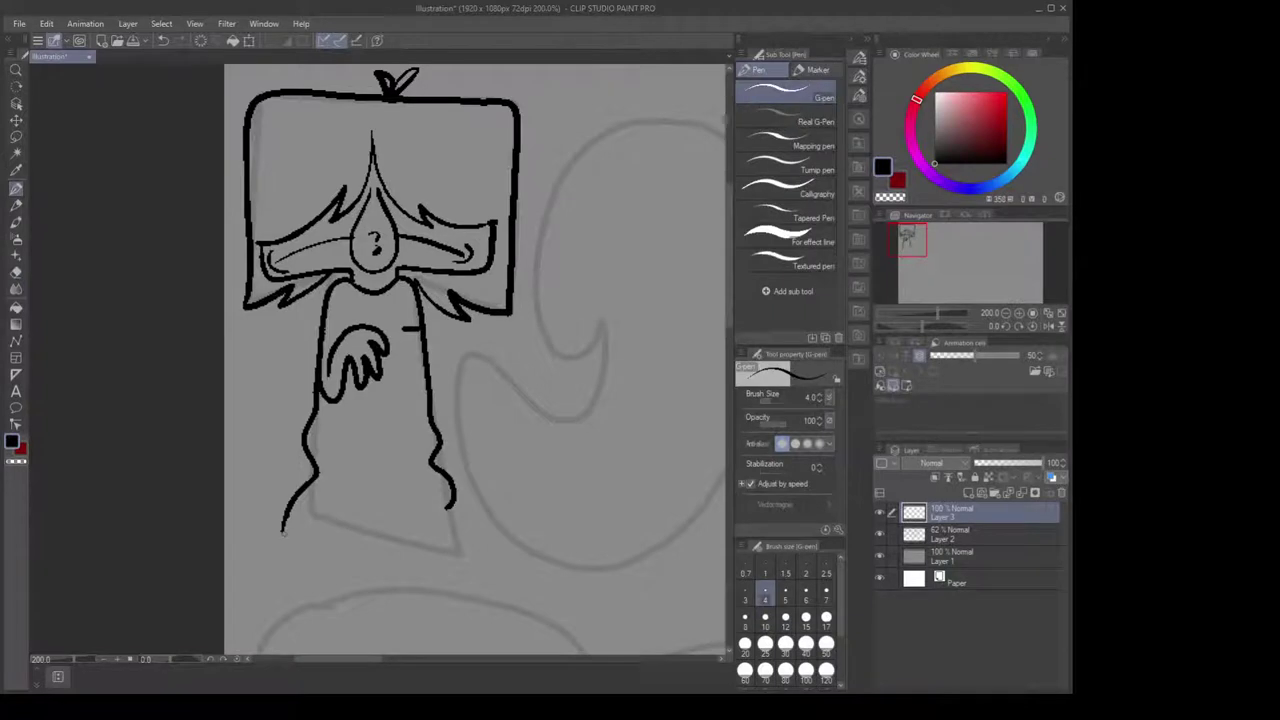
drag(283, 535, 396, 515)
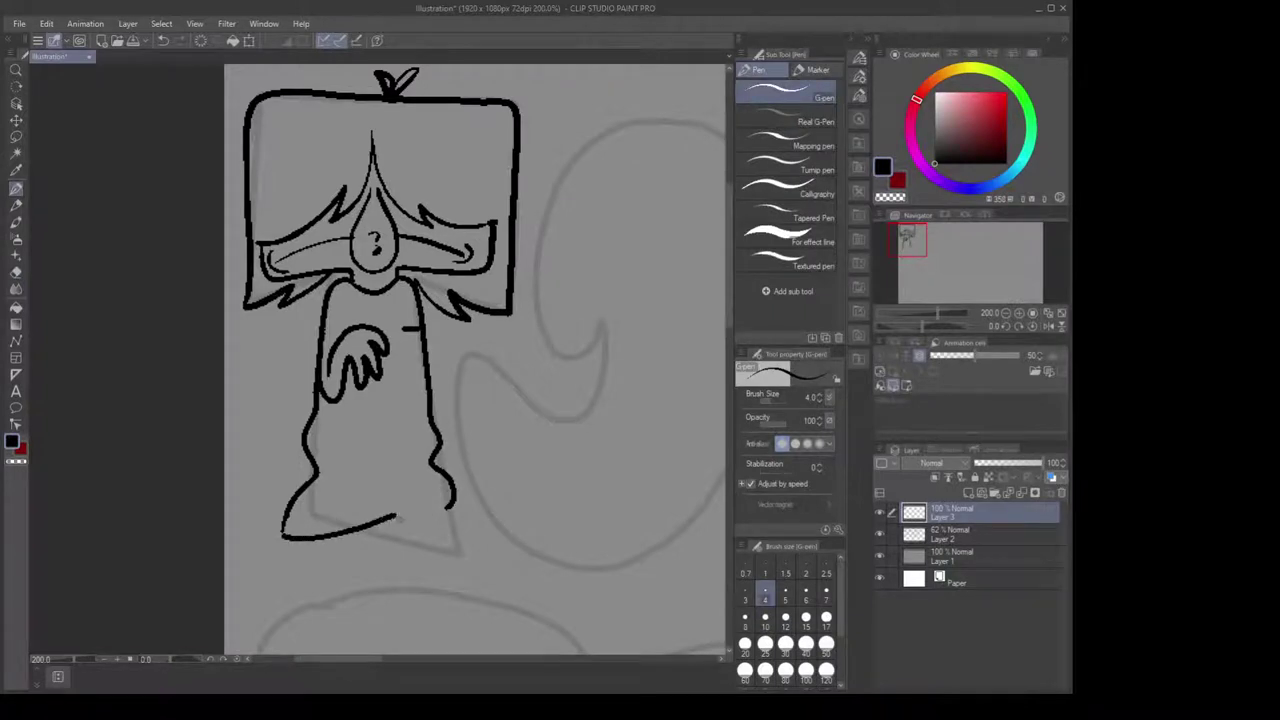
Replace the hooked end on the right side with a flared right foot, drawing its slanted bottom edge and curved outer edge
key(e)
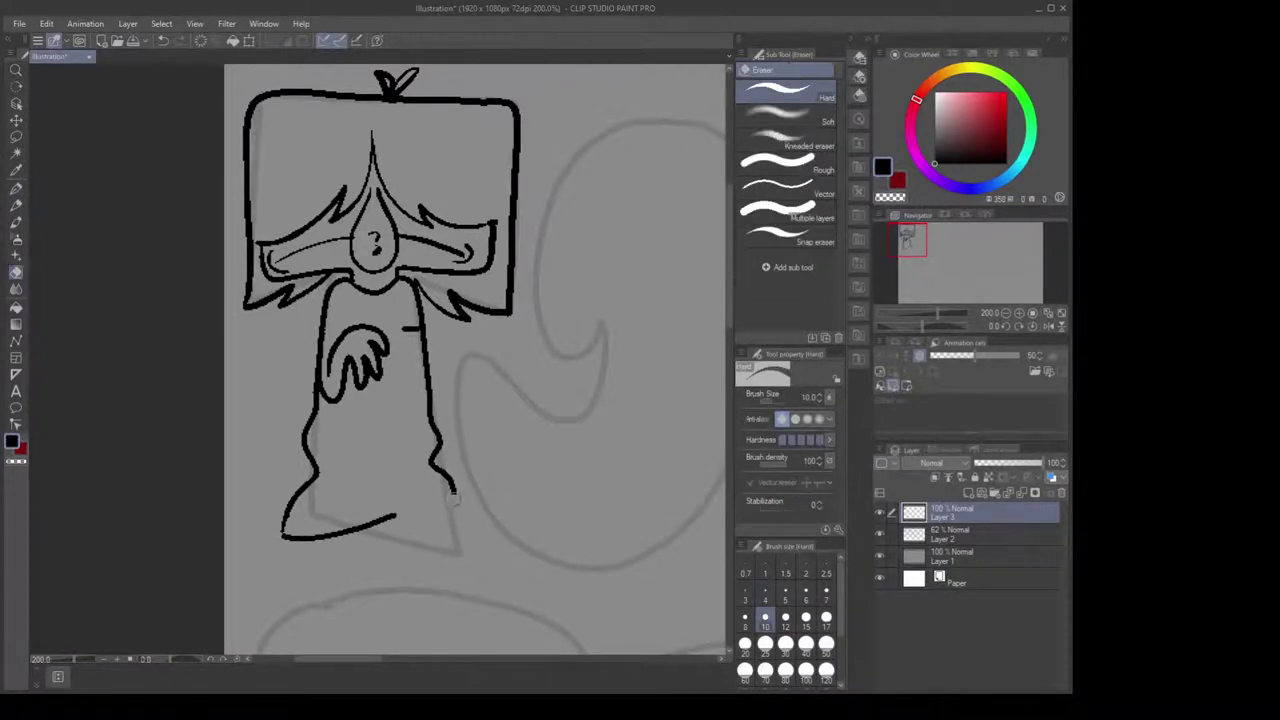
key(p)
drag(380, 524, 492, 538)
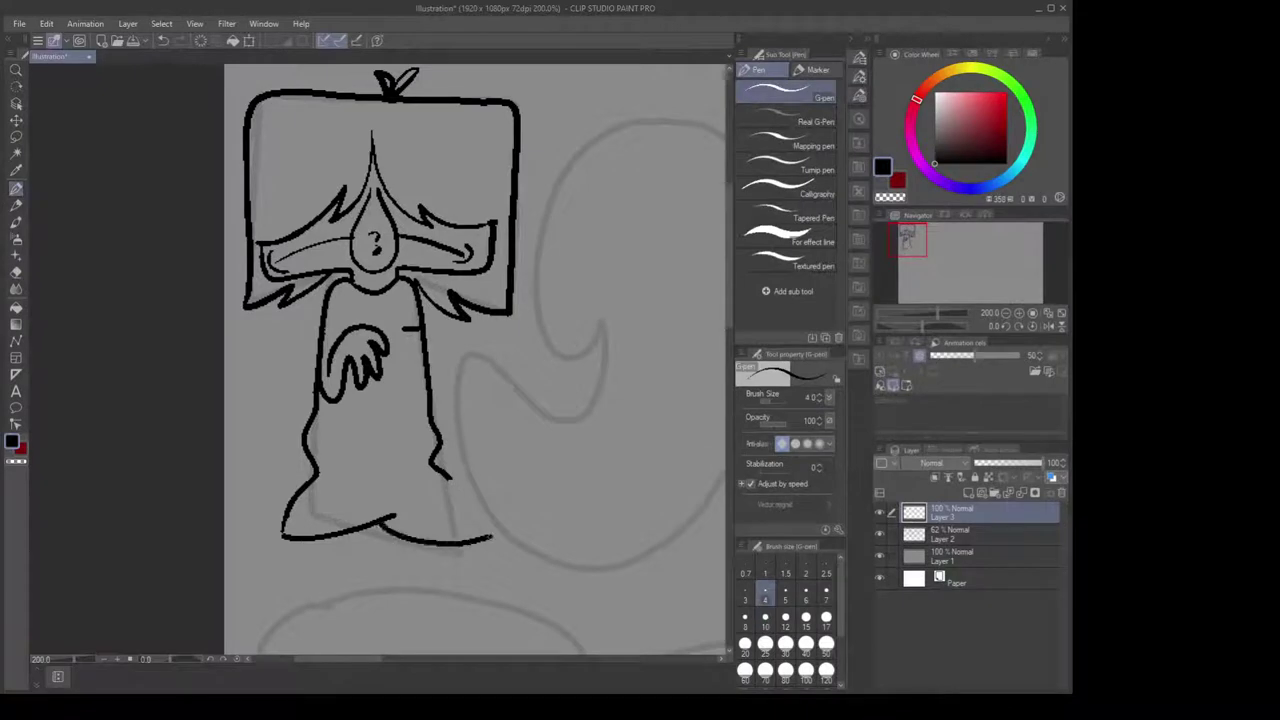
key(ctrl+z)
drag(379, 523, 452, 544)
drag(475, 548, 447, 474)
Rework the left foot's outer edge and rounded corner into a clean pointed corner matching the right foot
key(e)
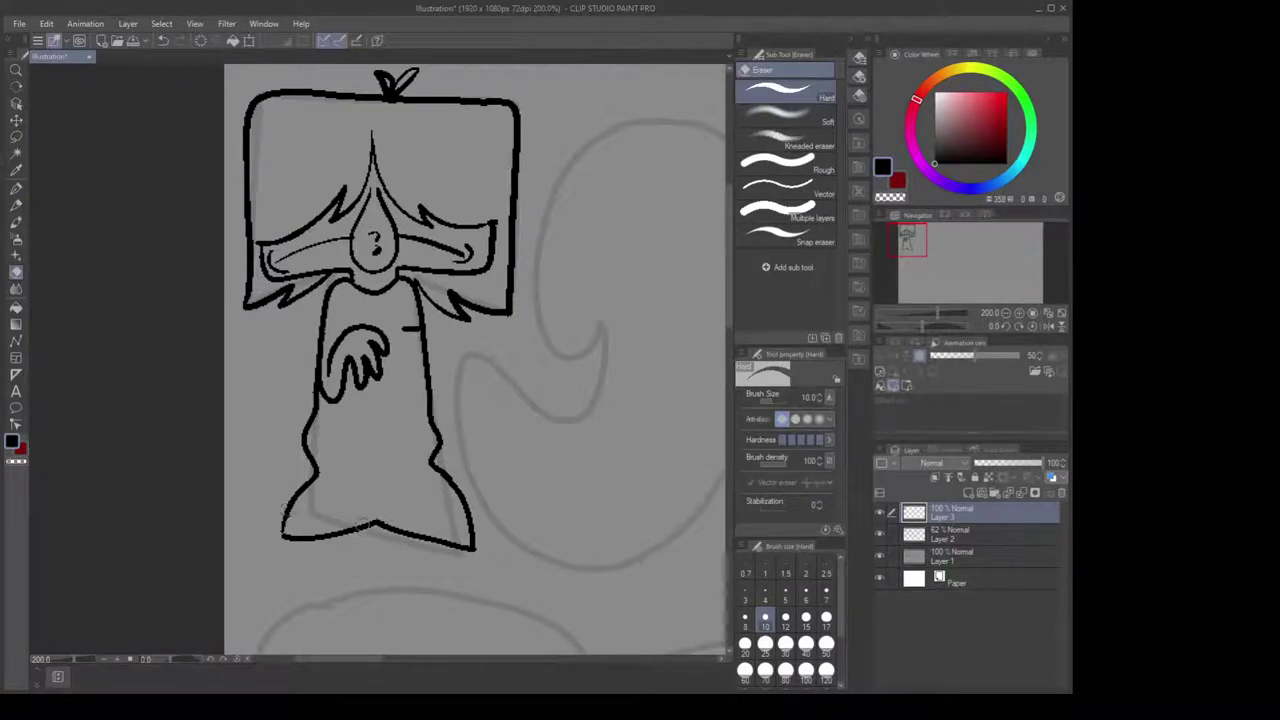
mouse_move(303, 535)
mouse_down()
mouse_move(282, 557)
mouse_move(292, 547)
mouse_up()
mouse_move(314, 531)
mouse_down()
mouse_move(352, 555)
mouse_move(347, 509)
mouse_move(360, 521)
mouse_move(369, 472)
mouse_move(244, 548)
mouse_up()
key(p)
mouse_move(314, 476)
mouse_down()
mouse_move(284, 568)
mouse_move(260, 527)
mouse_move(270, 564)
mouse_move(272, 528)
mouse_move(283, 574)
mouse_up()
key(e)
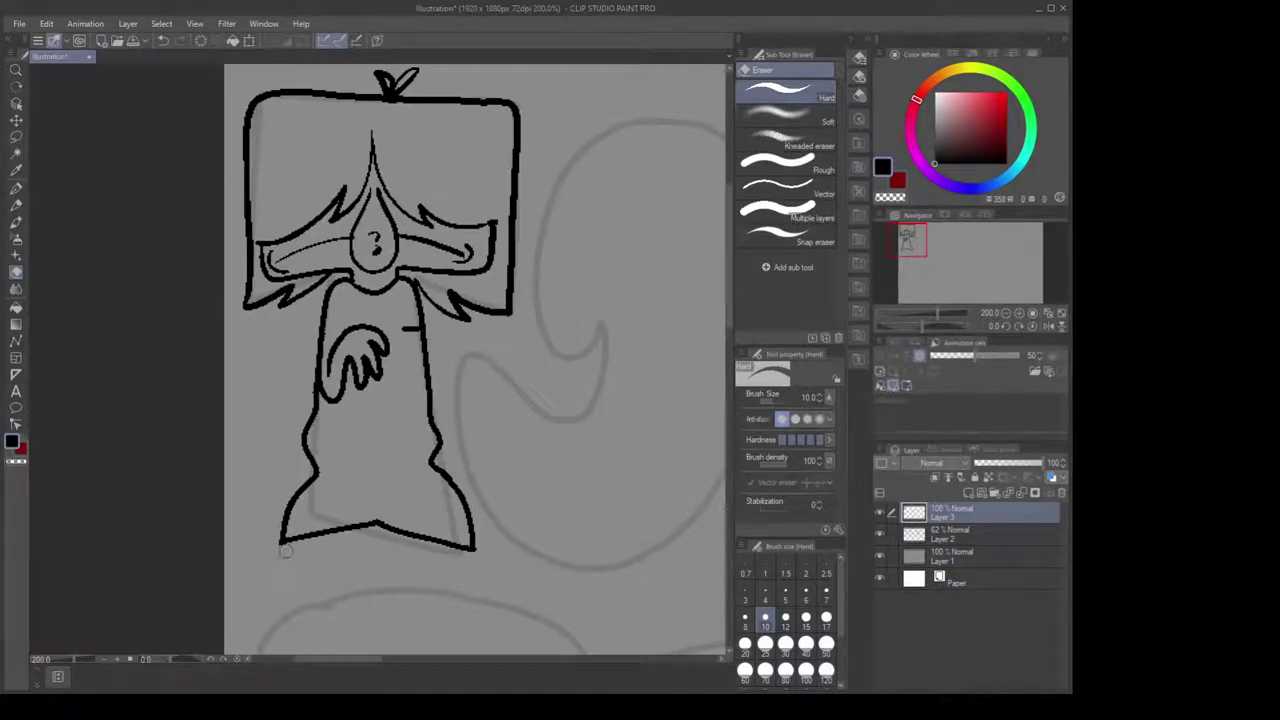
Draw the sleeve line behind the left hand, and add a bent right arm ending in a fingered hand
scroll(508, 361, down, 1)
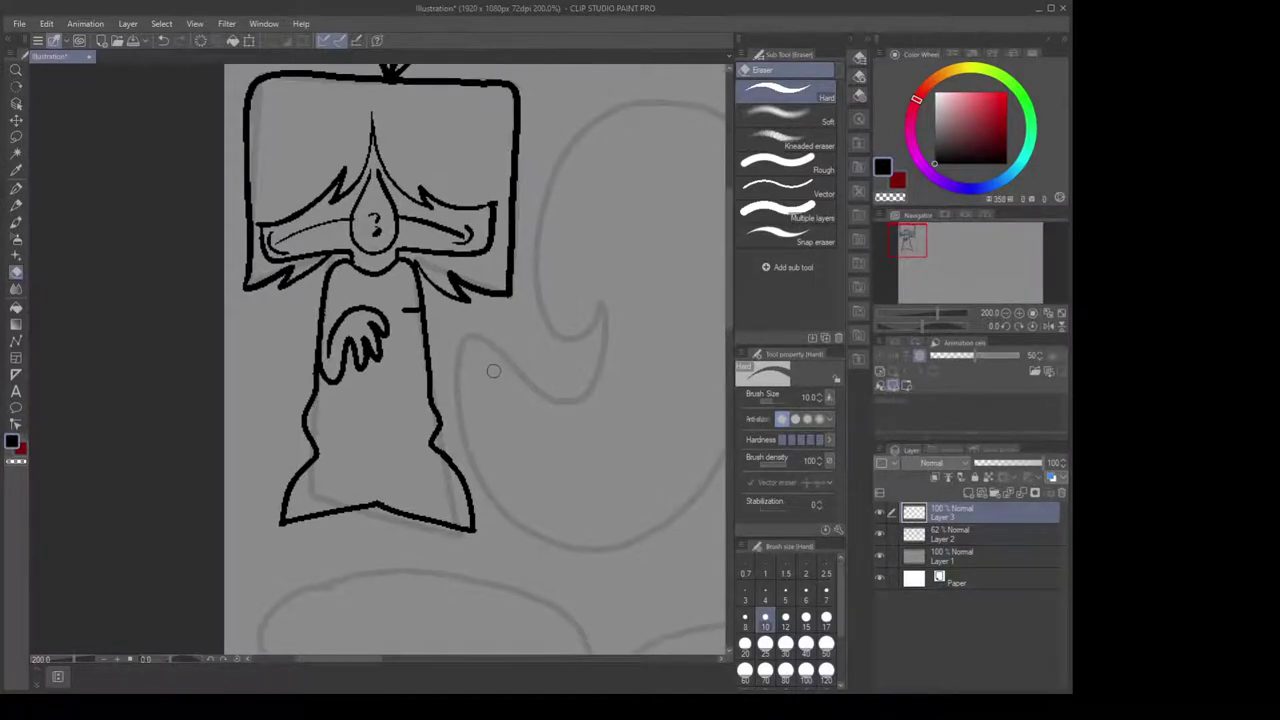
key(p)
mouse_move(323, 313)
mouse_down()
mouse_move(346, 309)
mouse_move(403, 366)
mouse_move(388, 370)
mouse_move(380, 406)
mouse_move(415, 384)
mouse_up()
key(ctrl+z)
key(ctrl+z)
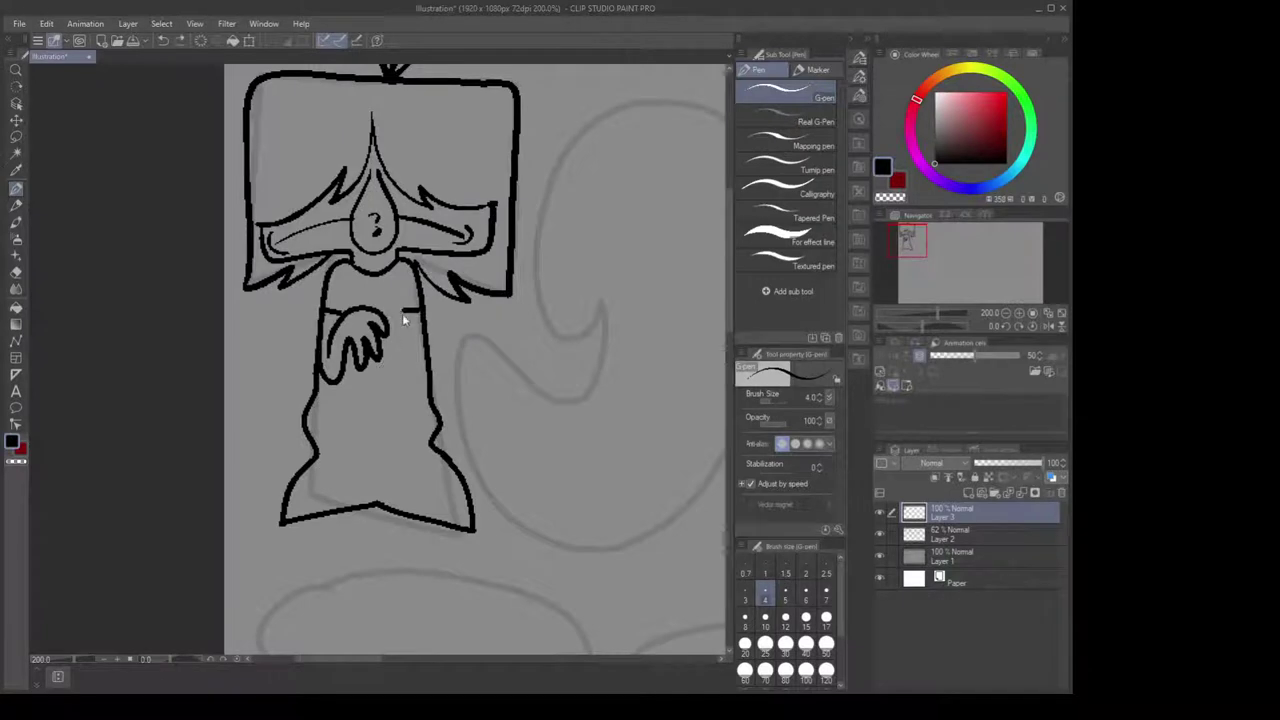
mouse_move(403, 312)
mouse_down()
mouse_move(403, 370)
mouse_move(382, 373)
mouse_move(371, 400)
mouse_move(381, 418)
mouse_move(381, 404)
mouse_move(399, 416)
mouse_move(422, 392)
mouse_up()
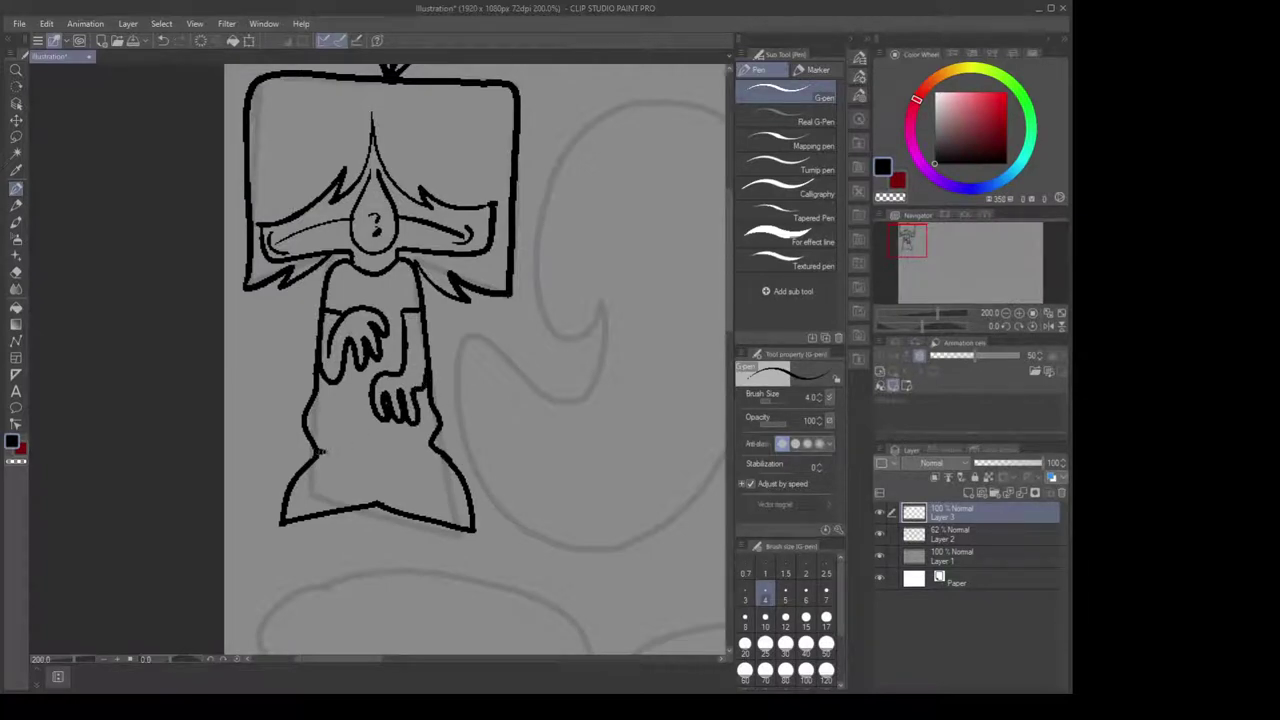
Draw rounded tops on both shoes and a curved toe line with a small drip across each one above the sole
mouse_move(320, 452)
mouse_down()
mouse_move(369, 466)
mouse_move(376, 503)
mouse_move(388, 452)
mouse_move(432, 442)
mouse_up()
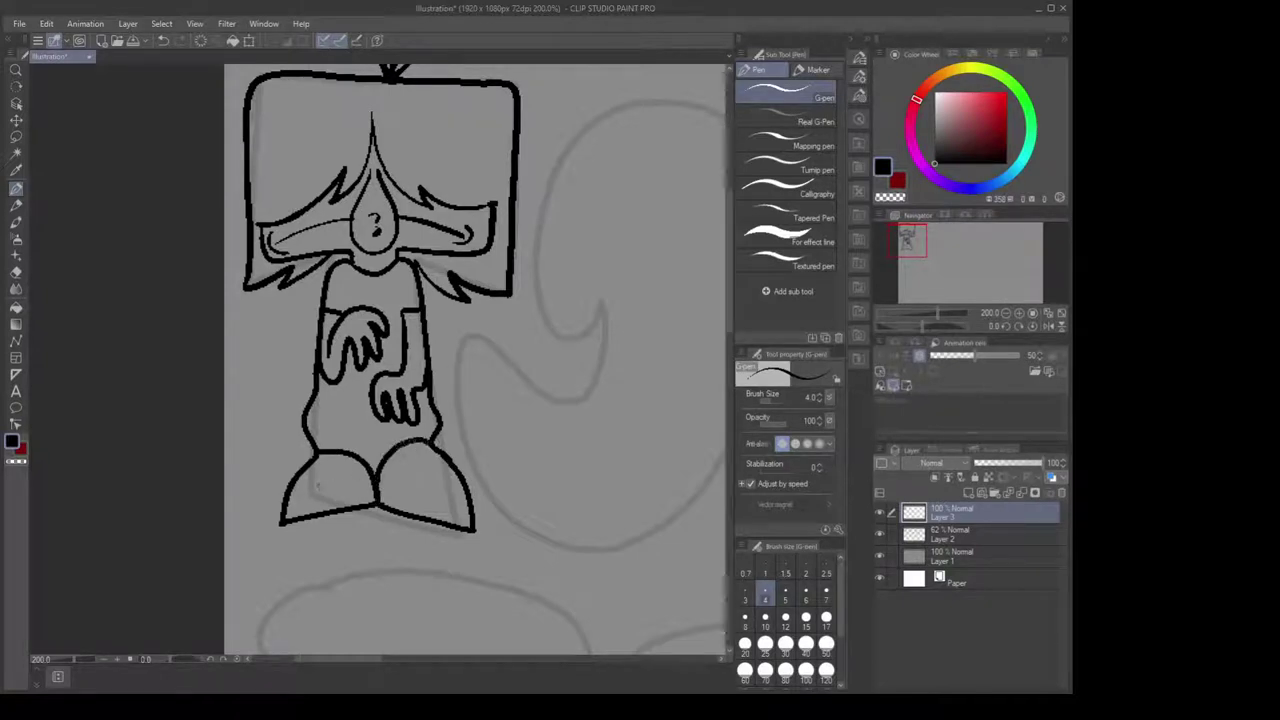
drag(286, 492, 320, 500)
key(ctrl+z)
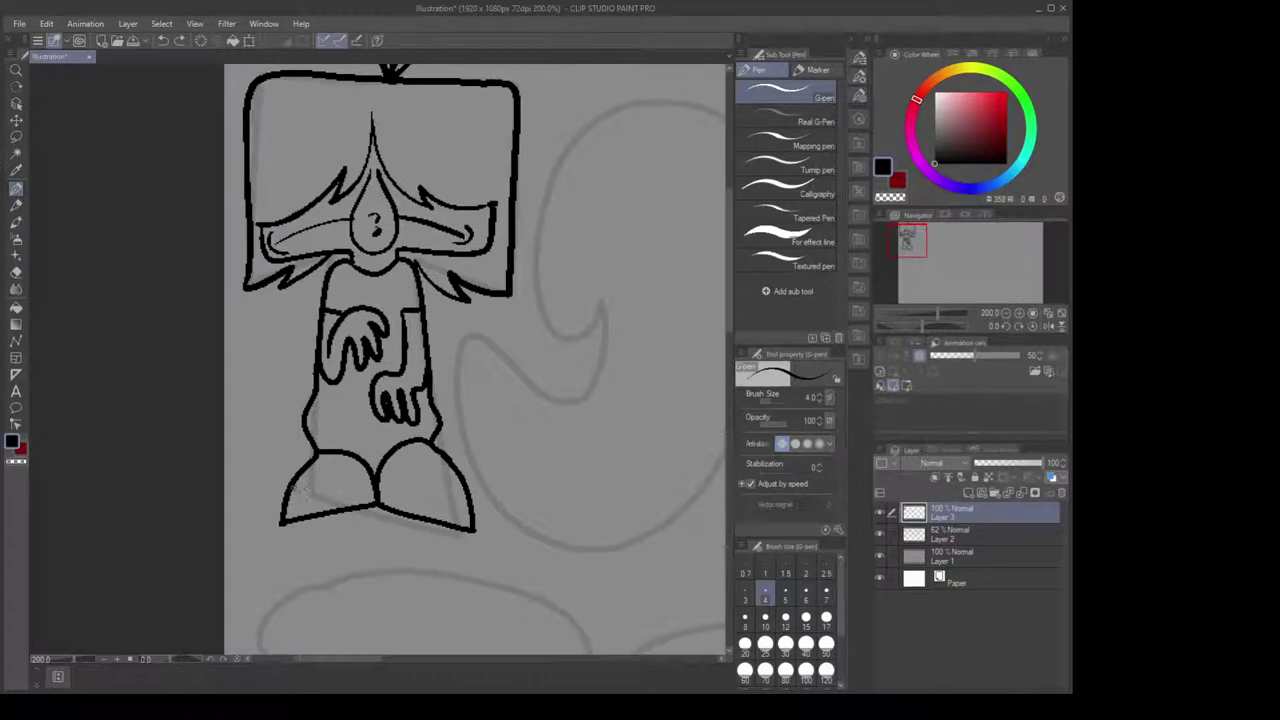
drag(286, 502, 338, 490)
key(ctrl+z)
drag(378, 465, 452, 500)
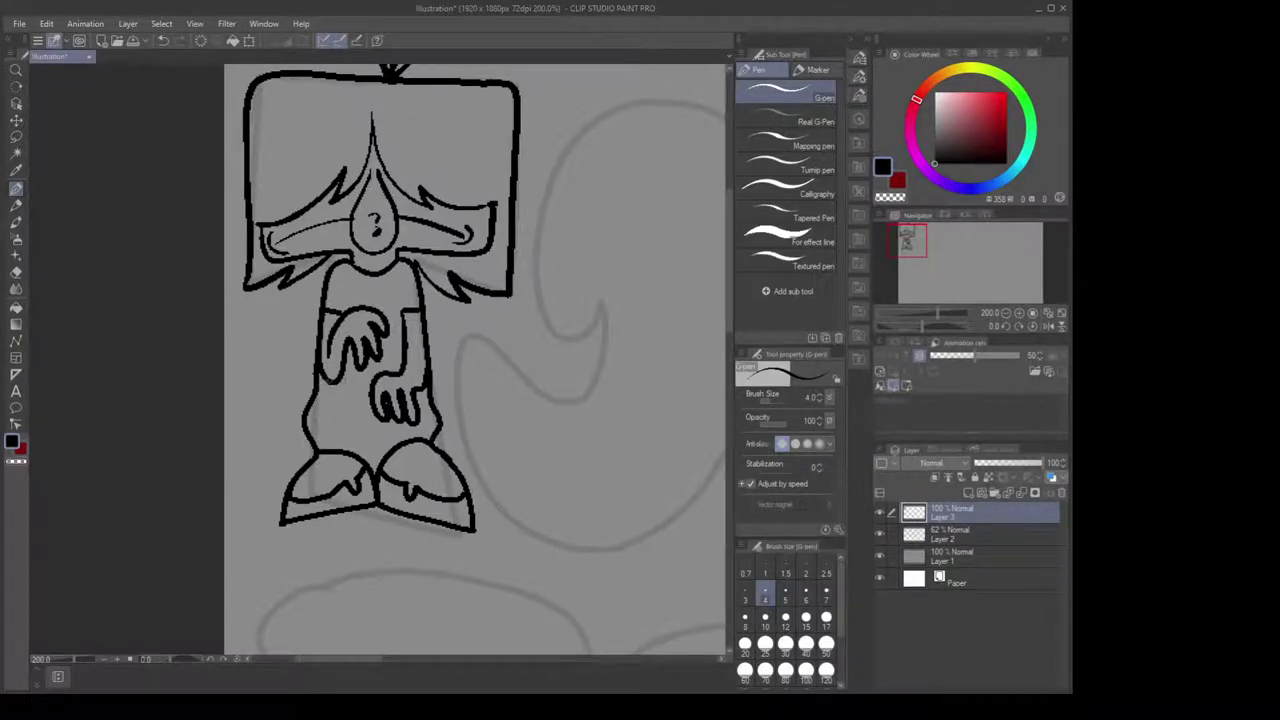
mouse_move(340, 379)
mouse_down()
mouse_move(364, 382)
mouse_move(326, 406)
mouse_move(374, 408)
mouse_move(306, 440)
mouse_move(318, 442)
mouse_up()
key(ctrl+z)
key(ctrl+z)
Erase the bulging leg sides above the shoes and redraw them straighter, ending in small round cuffs at the ankles
key(e)
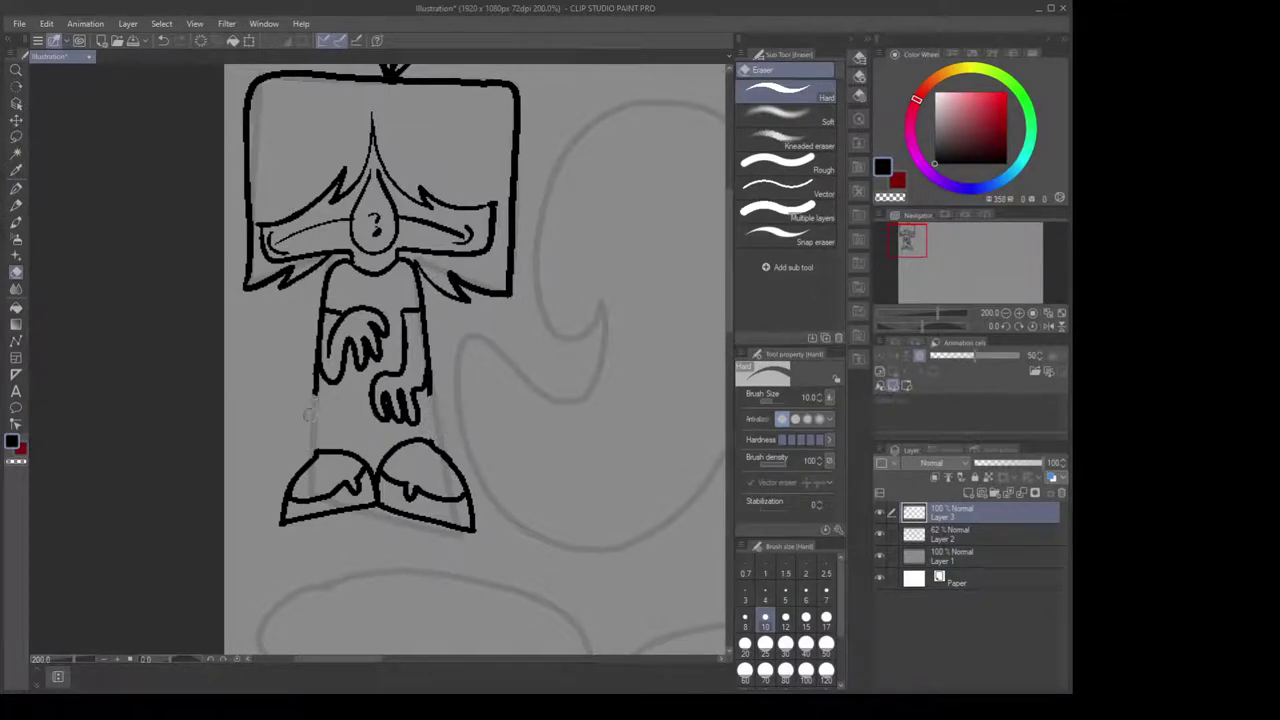
key(p)
drag(316, 394, 316, 456)
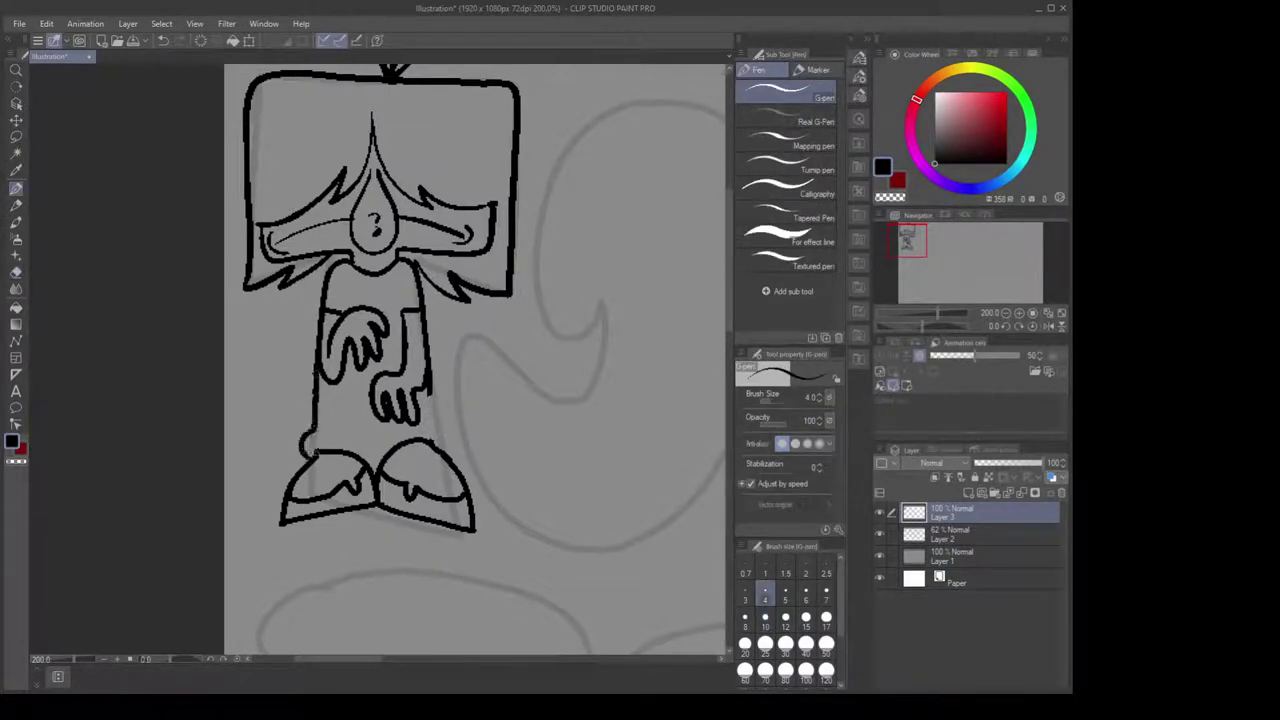
mouse_move(428, 383)
mouse_down()
mouse_move(443, 433)
mouse_move(430, 443)
mouse_move(456, 399)
mouse_move(484, 400)
mouse_move(423, 430)
mouse_move(474, 431)
mouse_up()
Reduce the G-pen's brush size to 2 for finer details on the shoes
scroll(481, 403, up, 2)
scroll(488, 402, down, 2)
key([)
key([)
scroll(474, 431, up, 3)
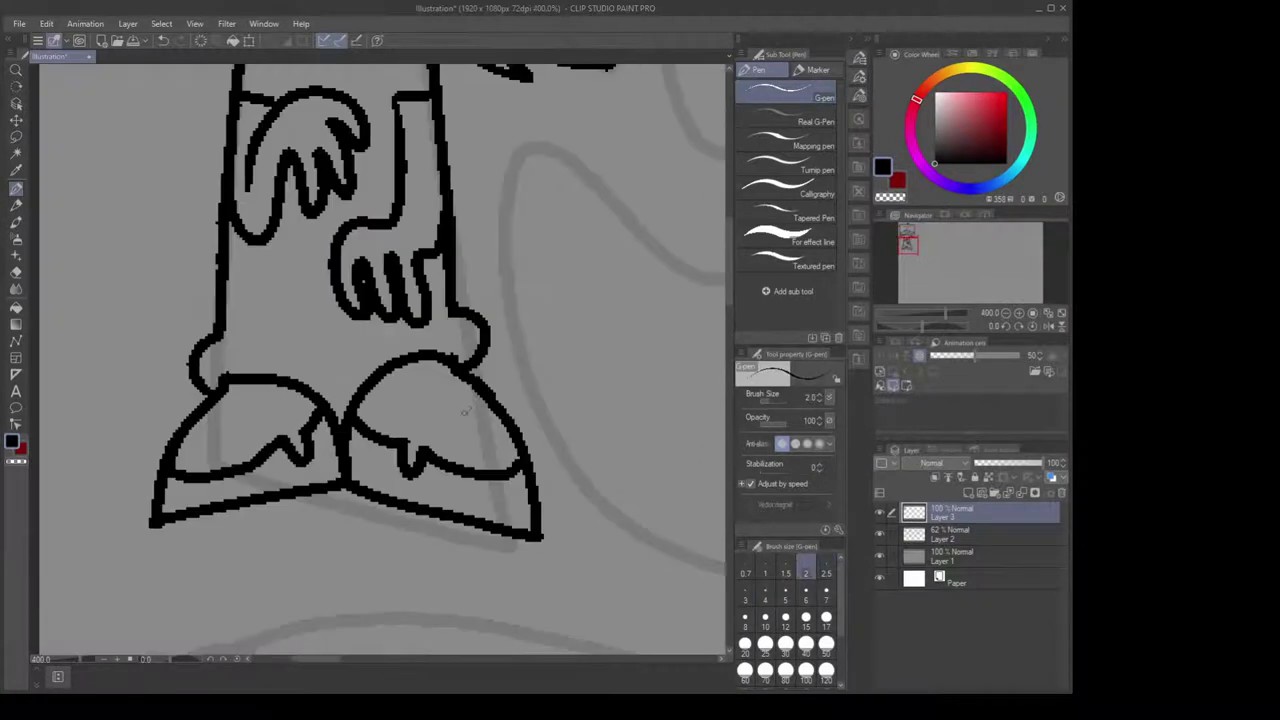
drag(347, 442, 405, 441)
mouse_move(276, 407)
mouse_down()
mouse_move(136, 482)
mouse_move(140, 496)
mouse_move(188, 487)
mouse_up()
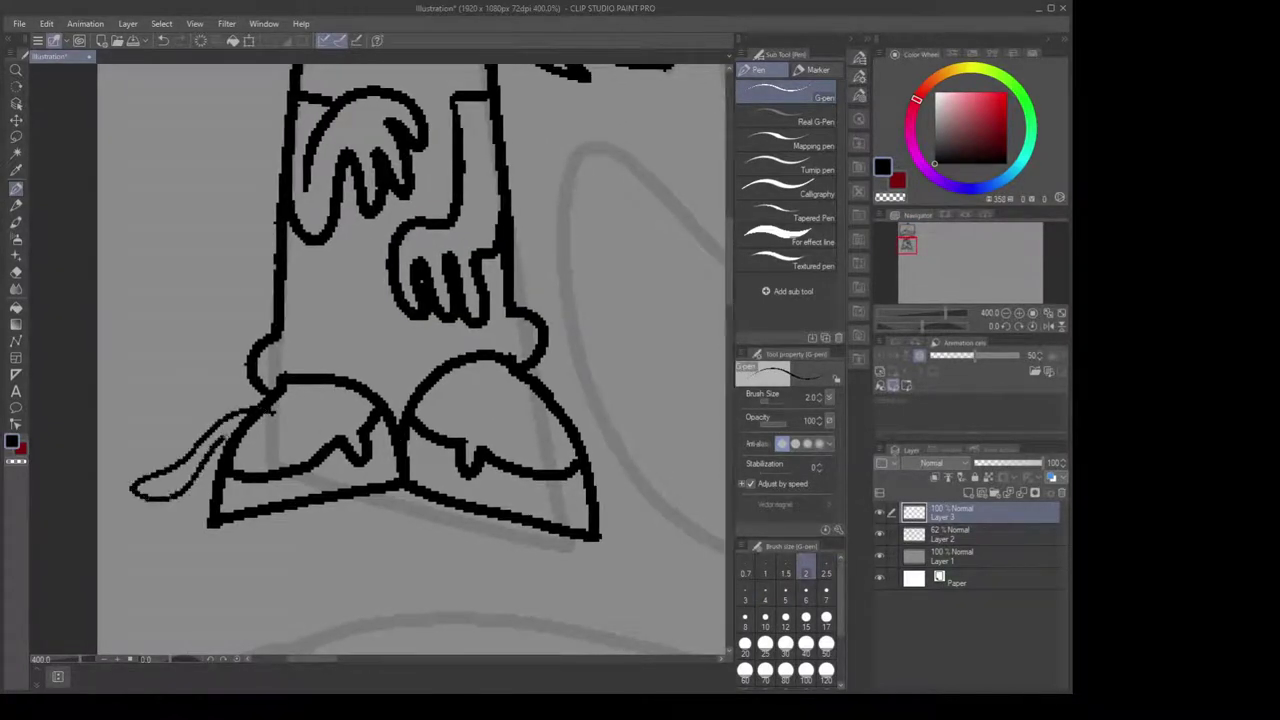
key(ctrl+z)
drag(262, 406, 206, 458)
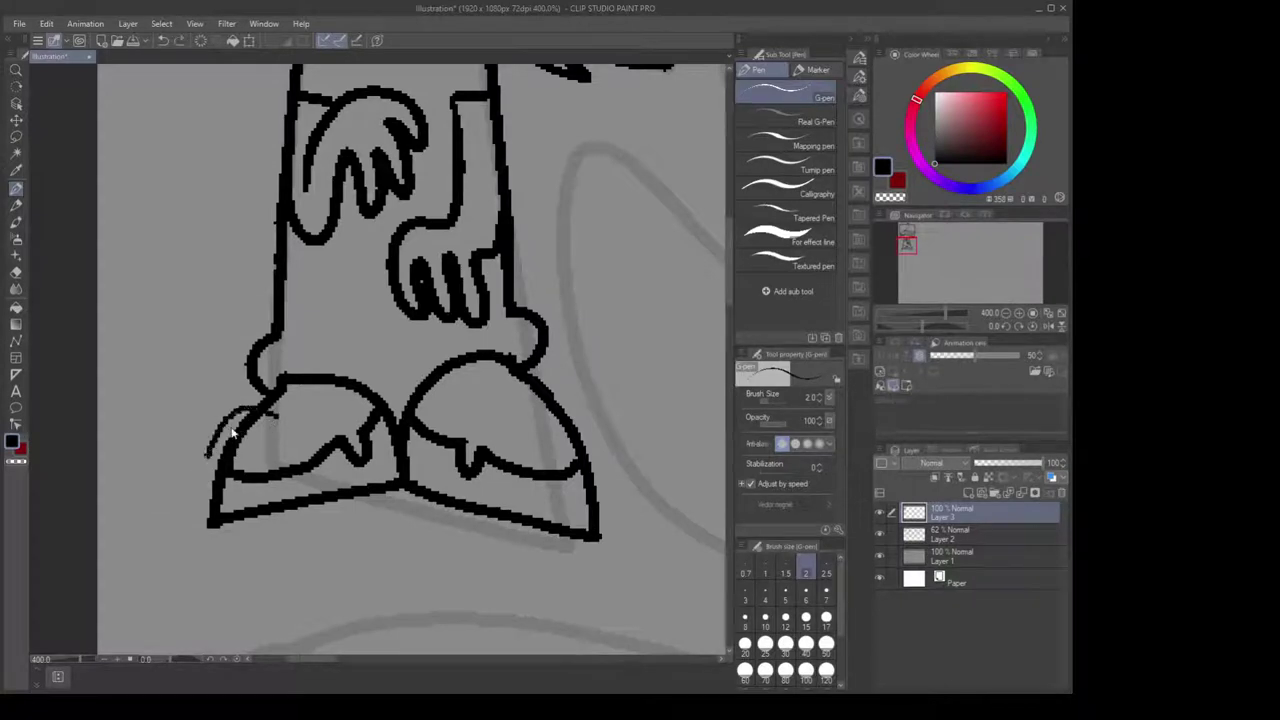
key(ctrl+z)
Draw a thin wavy strip trailing outward from the left shoe, and erase the shoe outline crossing it with a smaller hard eraser
mouse_move(276, 410)
mouse_down()
mouse_move(132, 490)
mouse_move(168, 506)
mouse_move(200, 496)
mouse_move(226, 452)
mouse_move(276, 428)
mouse_move(272, 416)
mouse_up()
key(e)
key(bracketleft)
key(bracketleft)
key(bracketleft)
key(bracketleft)
key(bracketleft)
key(bracketleft)
key(bracketleft)
key(bracketleft)
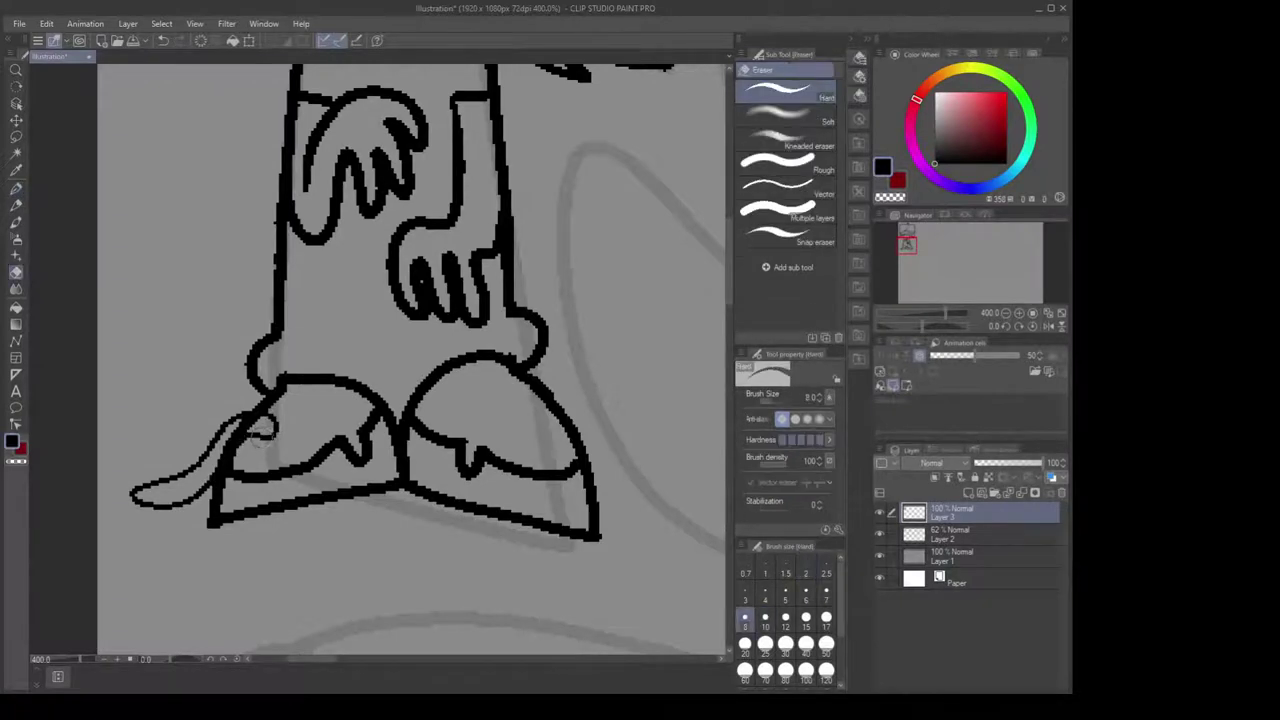
key(bracketright)
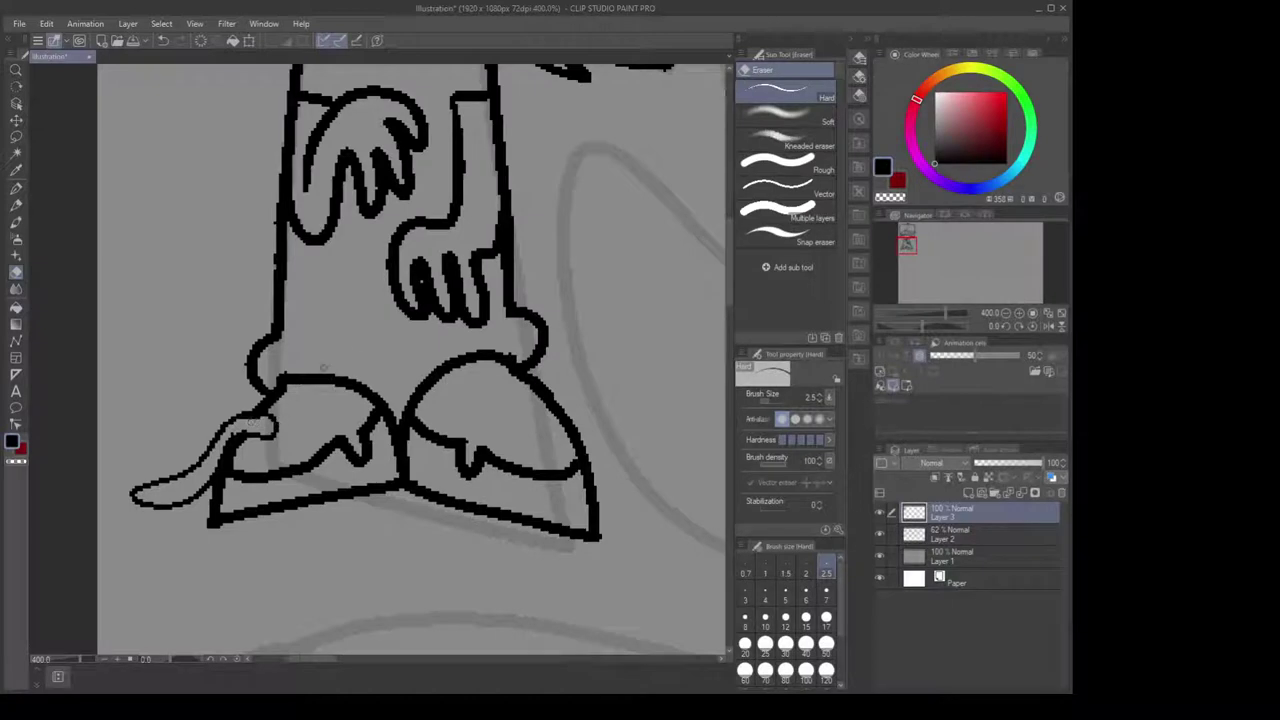
Open the right shoe's outer outline, draw a thin wavy lace trailing outward from it, and add narrow tips to both outer laces
mouse_move(569, 422)
mouse_down()
mouse_move(485, 443)
mouse_move(485, 399)
mouse_move(452, 414)
mouse_move(499, 425)
mouse_move(563, 507)
mouse_up()
key(p)
drag(199, 492, 325, 471)
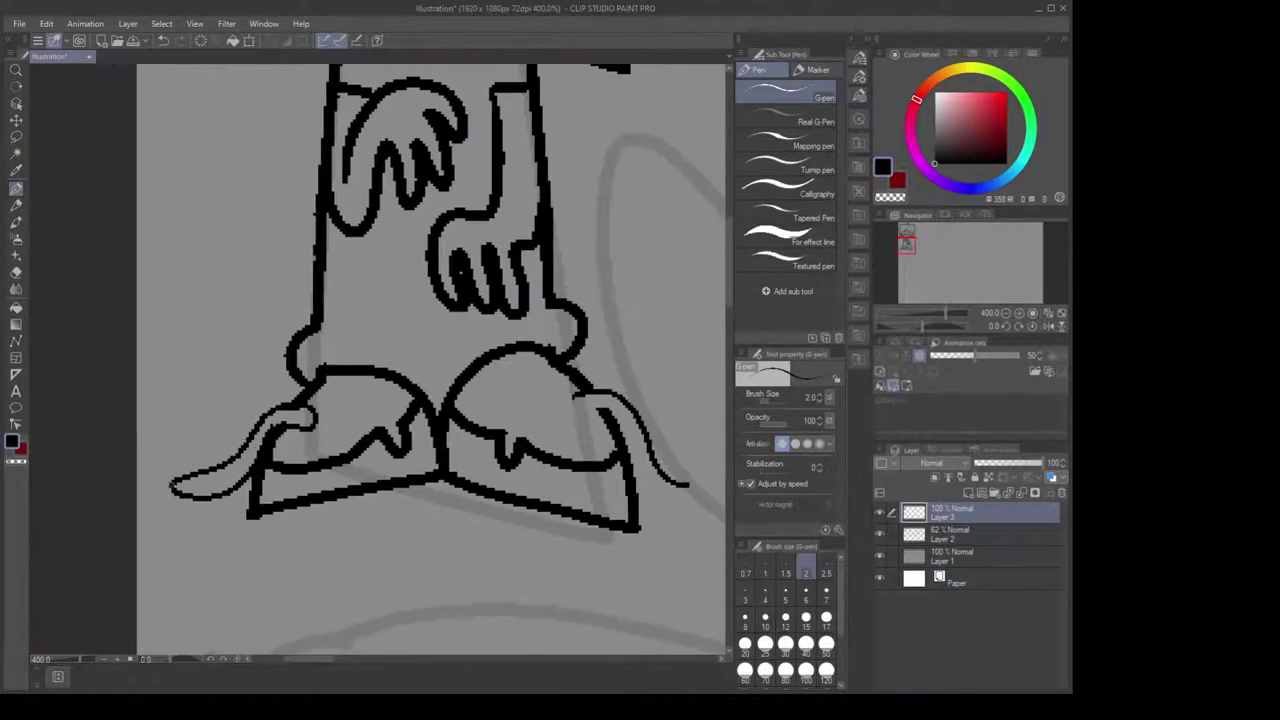
mouse_move(174, 486)
mouse_down()
mouse_move(146, 491)
mouse_move(176, 493)
mouse_up()
drag(574, 416, 459, 399)
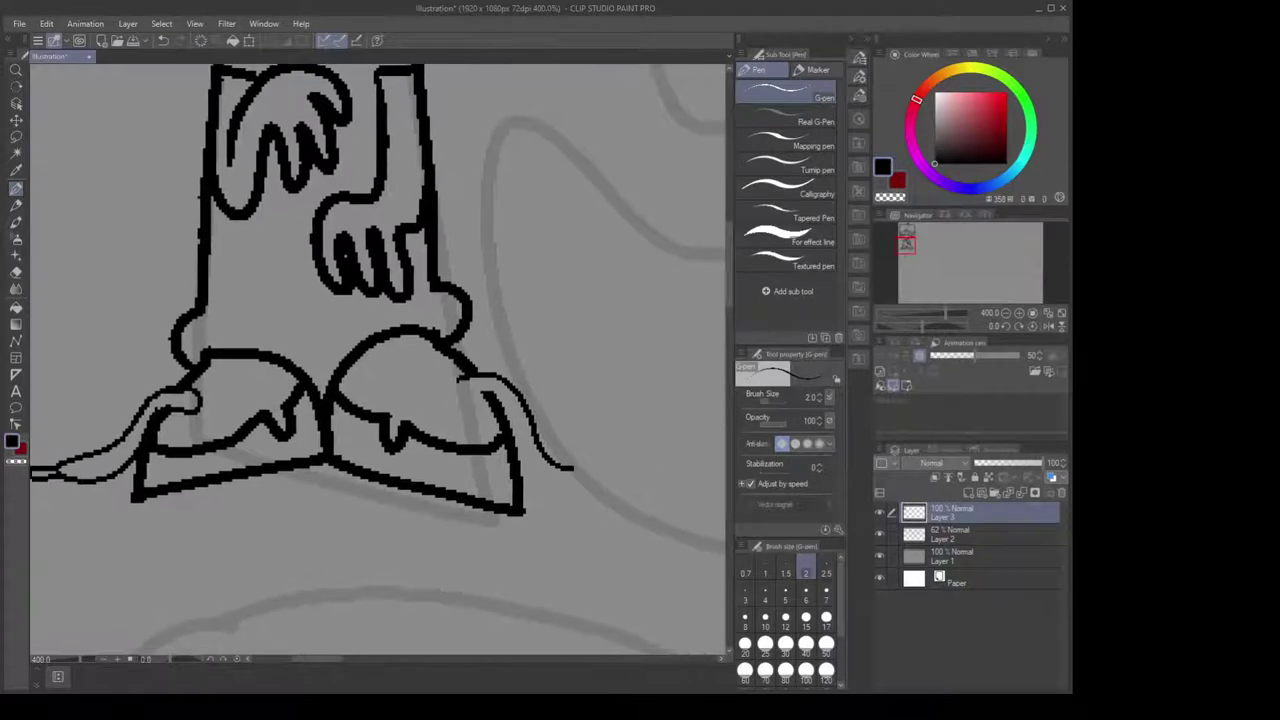
drag(356, 417, 284, 411)
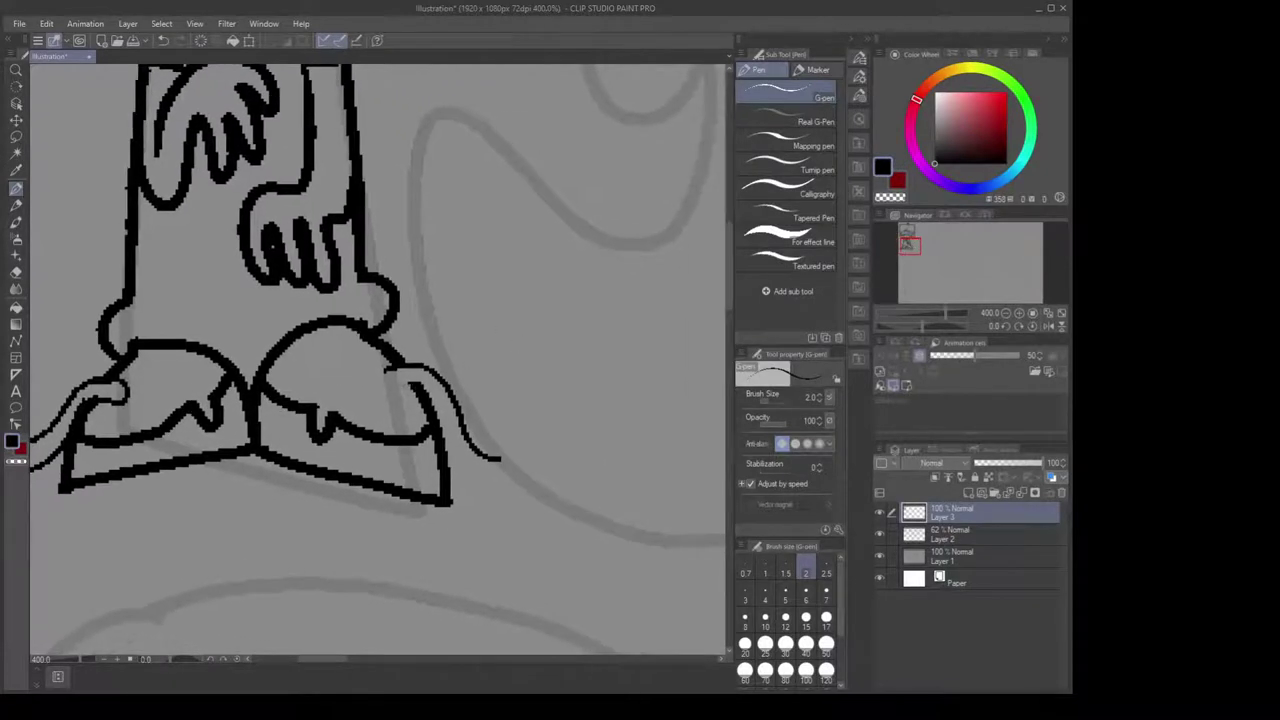
mouse_move(386, 370)
mouse_down()
mouse_move(452, 464)
mouse_move(496, 474)
mouse_move(530, 462)
mouse_move(502, 476)
mouse_up()
drag(511, 383, 605, 398)
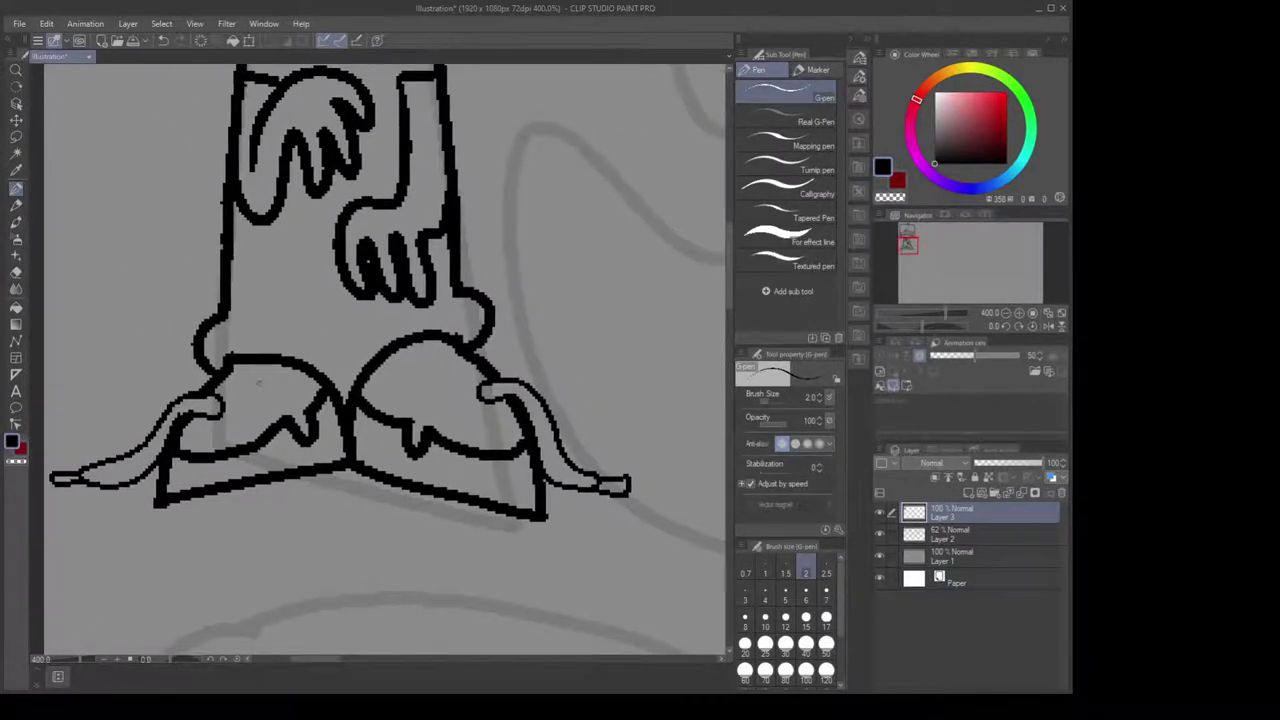
Erase the rounded inner ends of both outer laces and redraw them reaching higher onto the tops of the shoes
key(e)
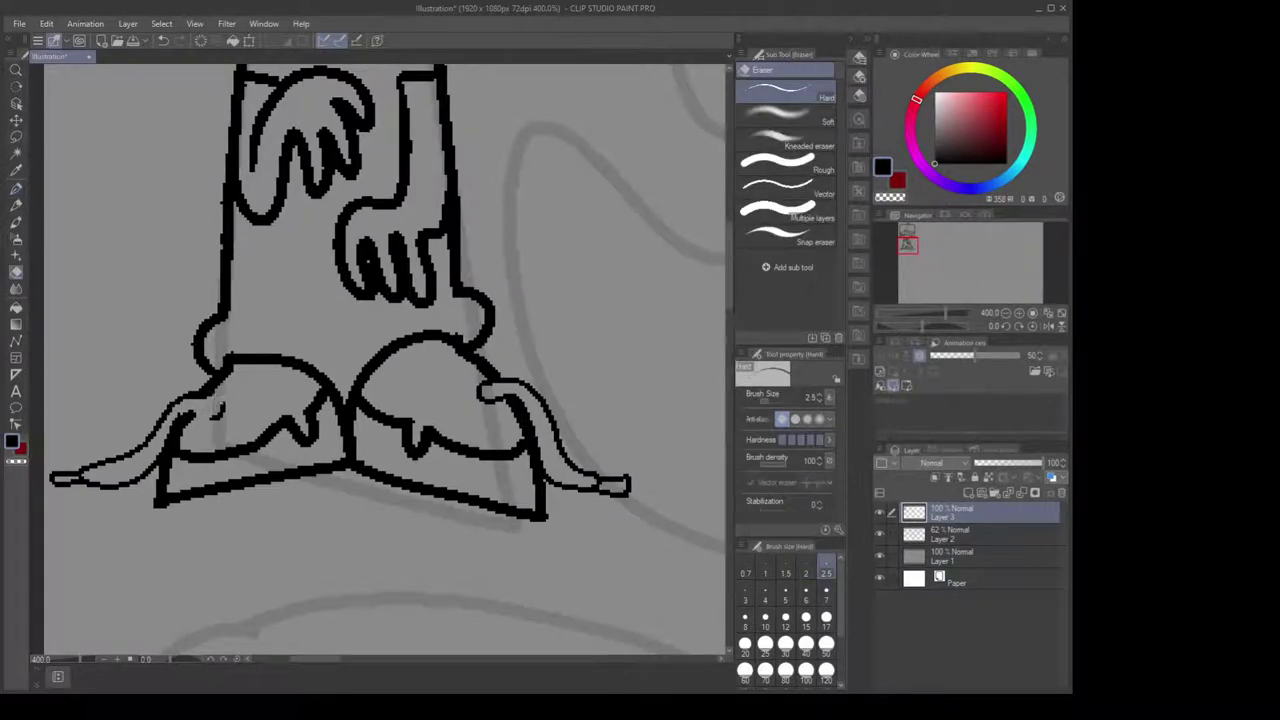
drag(482, 388, 491, 388)
key(p)
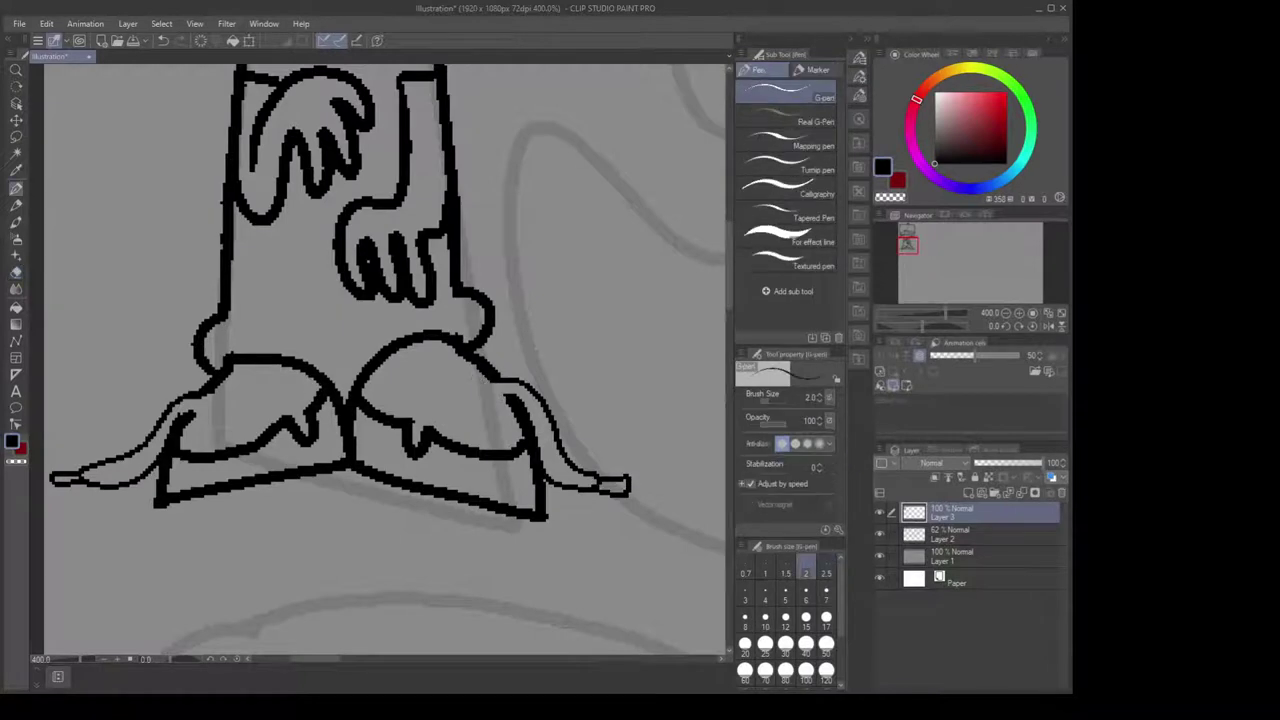
mouse_move(198, 396)
mouse_down()
mouse_move(237, 379)
mouse_move(196, 416)
mouse_up()
mouse_move(494, 372)
mouse_down()
mouse_move(458, 358)
mouse_move(452, 382)
mouse_move(522, 400)
mouse_up()
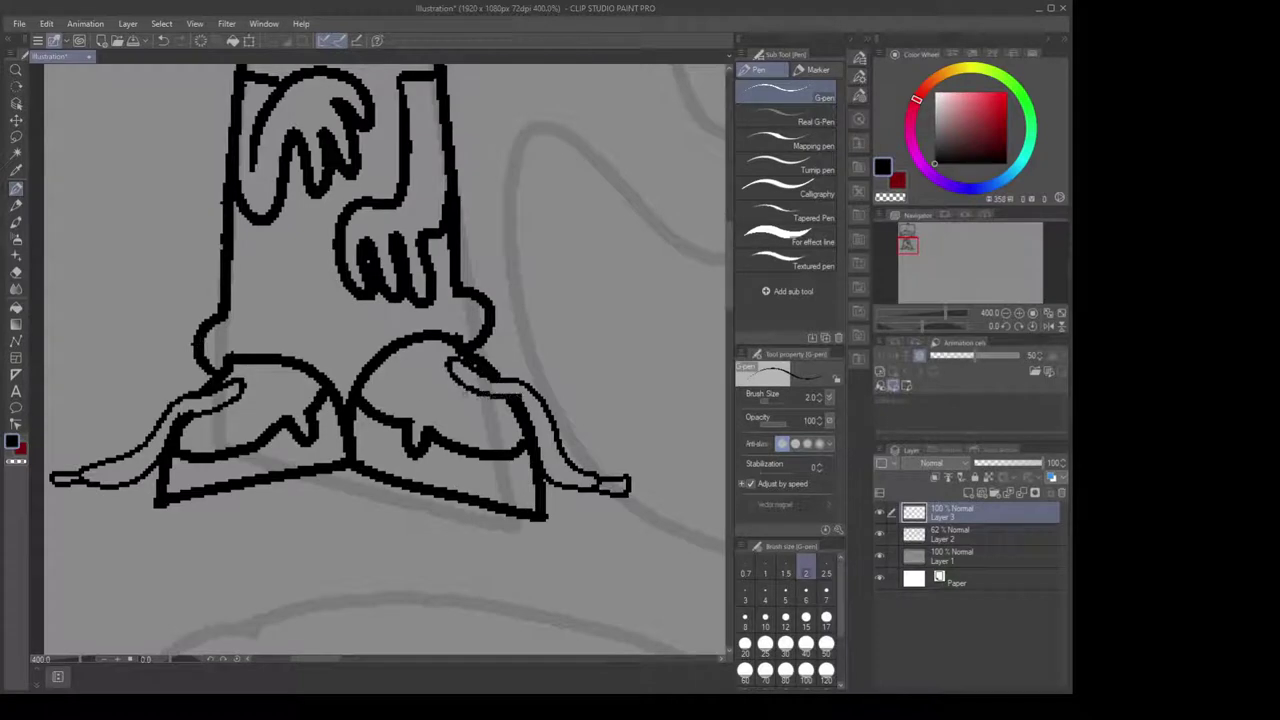
Draw a second wavy lace hanging down over the front of each shoe and erase the shoe lines crossing the laces
mouse_move(252, 394)
mouse_down()
mouse_move(292, 516)
mouse_move(290, 553)
mouse_move(308, 540)
mouse_move(310, 508)
mouse_move(283, 400)
mouse_move(256, 381)
mouse_move(252, 398)
mouse_up()
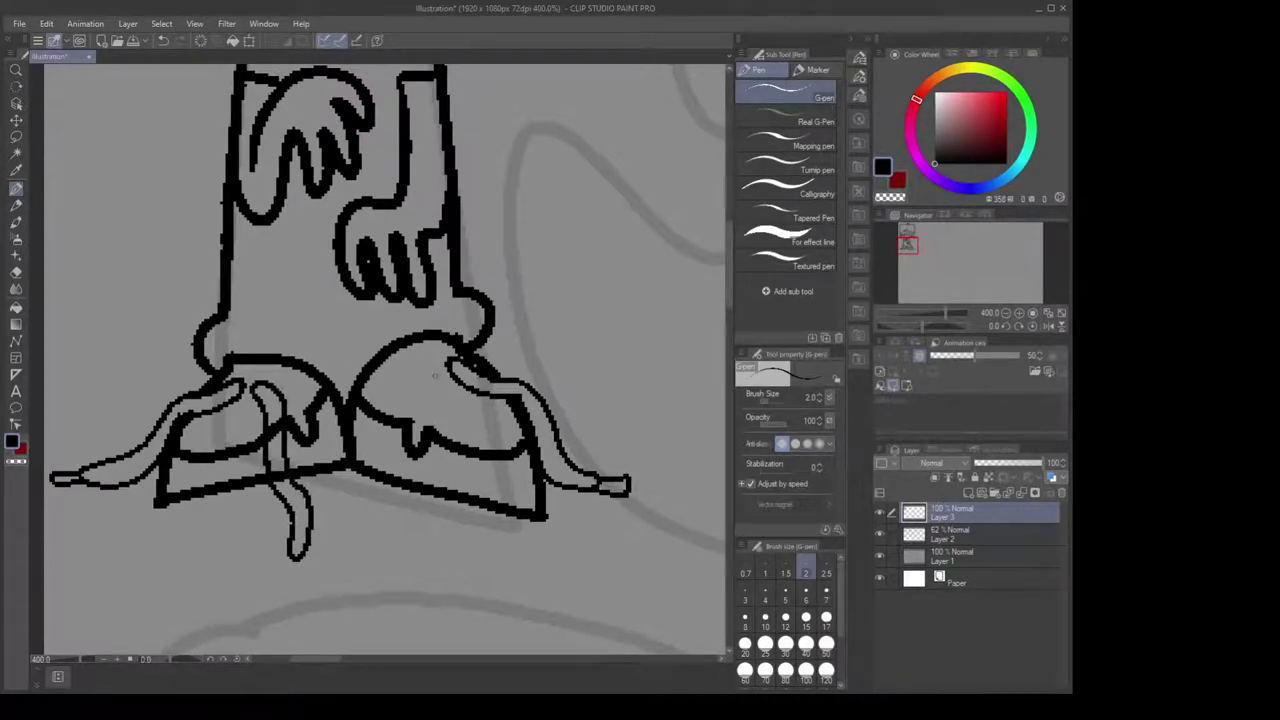
mouse_move(436, 370)
mouse_down()
mouse_move(387, 479)
mouse_move(343, 524)
mouse_move(369, 517)
mouse_move(371, 494)
mouse_move(391, 500)
mouse_move(430, 380)
mouse_up()
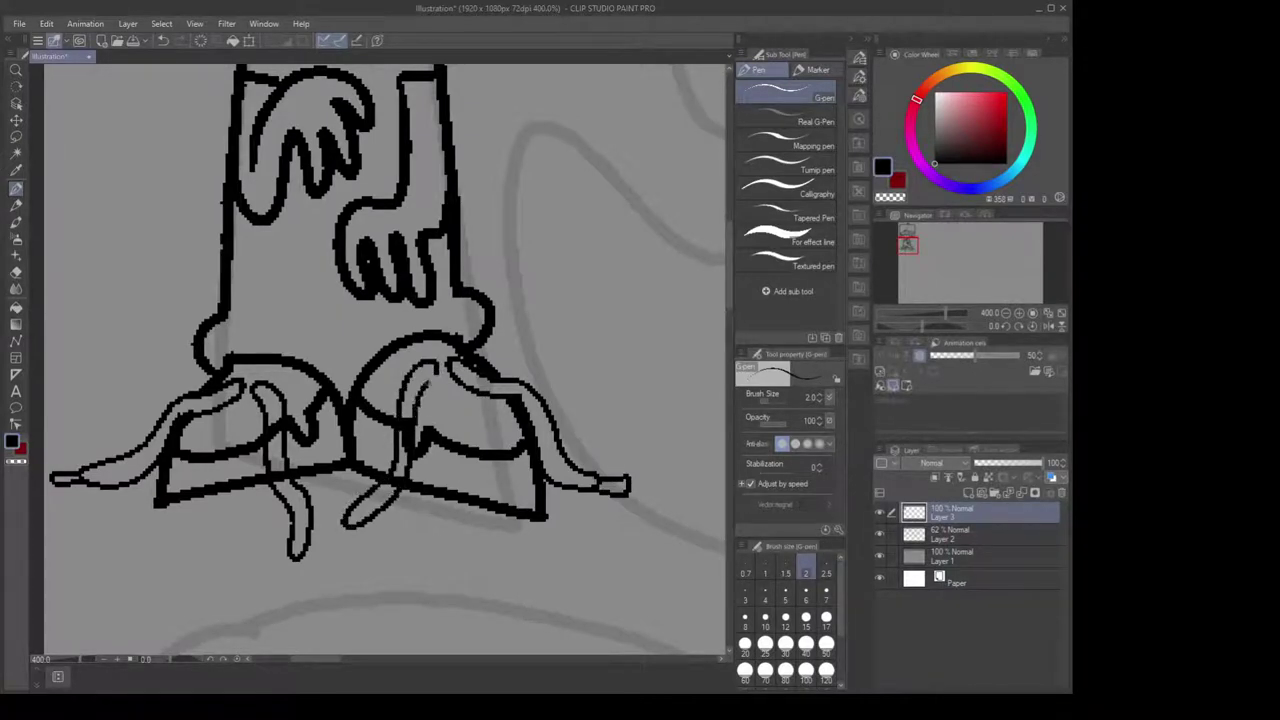
key(e)
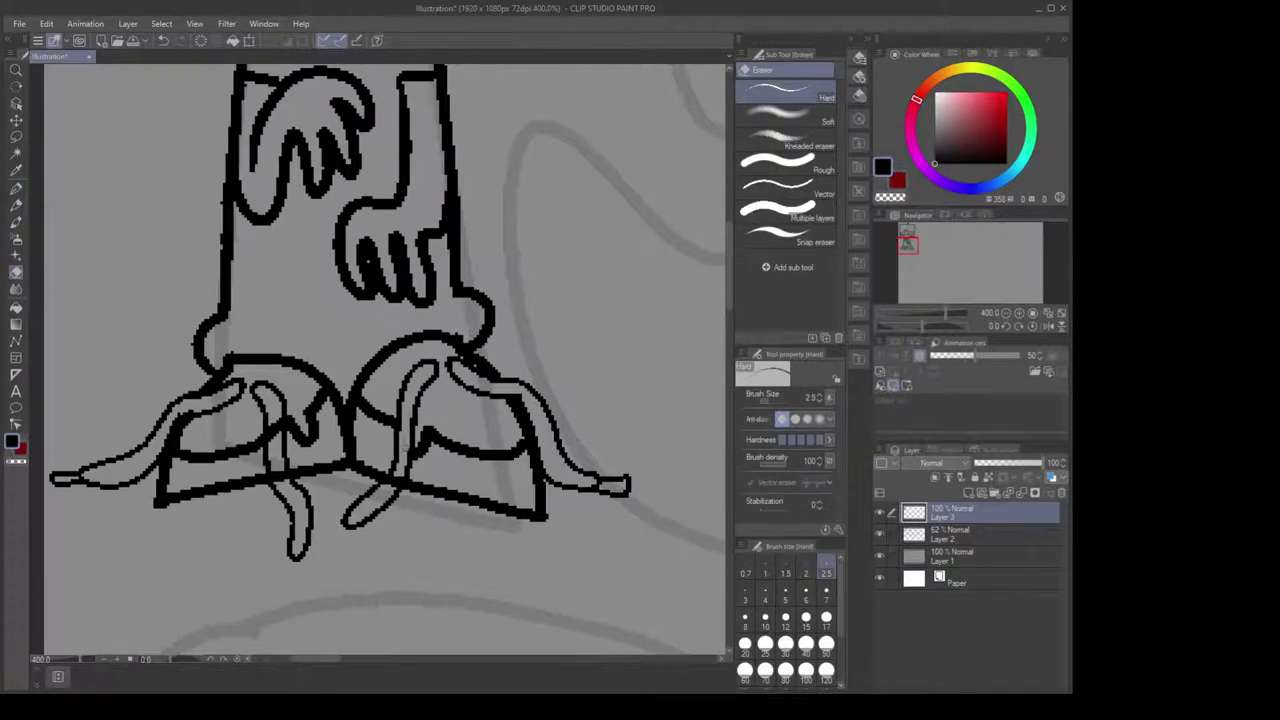
drag(392, 474, 400, 486)
drag(273, 418, 277, 440)
drag(277, 472, 279, 483)
Slim the right outer lace's tip, add narrow tips to the two front laces, and draw a small oval lace hole on the left shoe
drag(611, 492, 628, 490)
key(p)
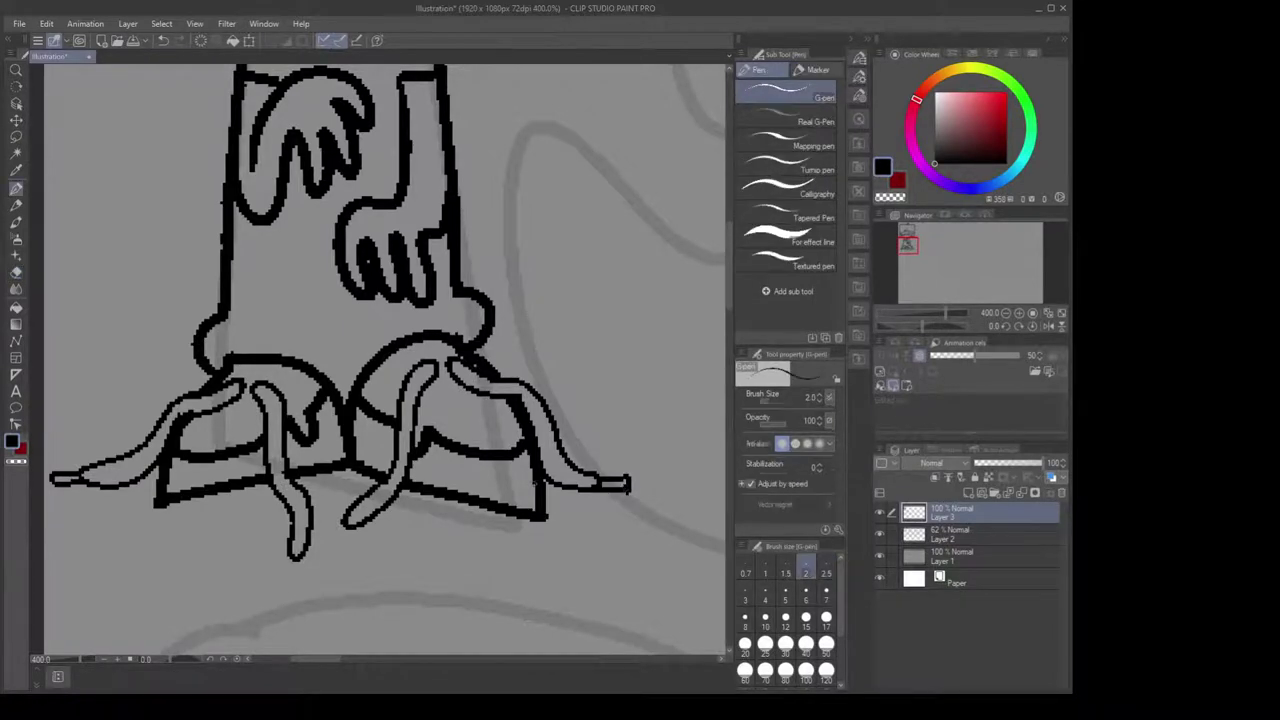
mouse_move(288, 556)
mouse_down()
mouse_move(289, 590)
mouse_move(297, 558)
mouse_up()
mouse_move(346, 516)
mouse_down()
mouse_move(323, 546)
mouse_move(348, 530)
mouse_up()
drag(475, 475, 512, 527)
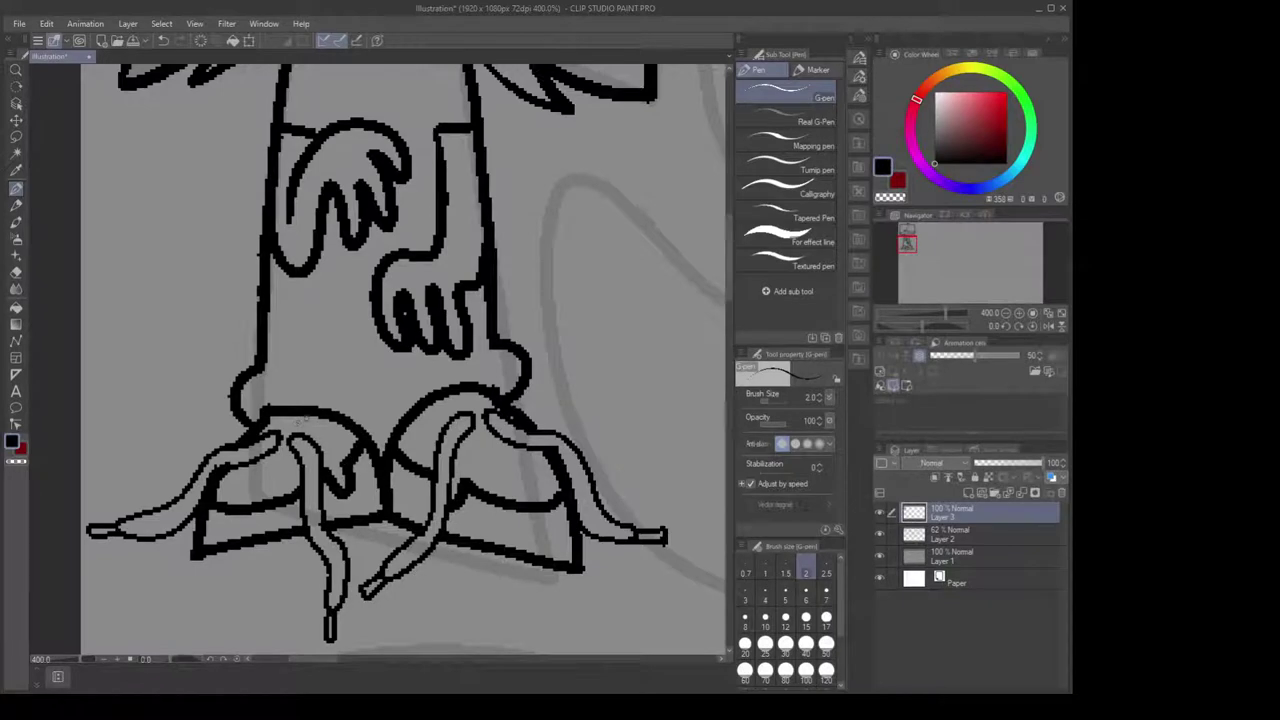
mouse_move(298, 432)
mouse_down()
mouse_move(310, 418)
mouse_move(322, 430)
mouse_up()
mouse_move(436, 420)
mouse_down()
mouse_move(442, 400)
mouse_move(492, 396)
mouse_up()
mouse_move(472, 446)
mouse_down()
mouse_move(466, 460)
mouse_move(480, 446)
mouse_up()
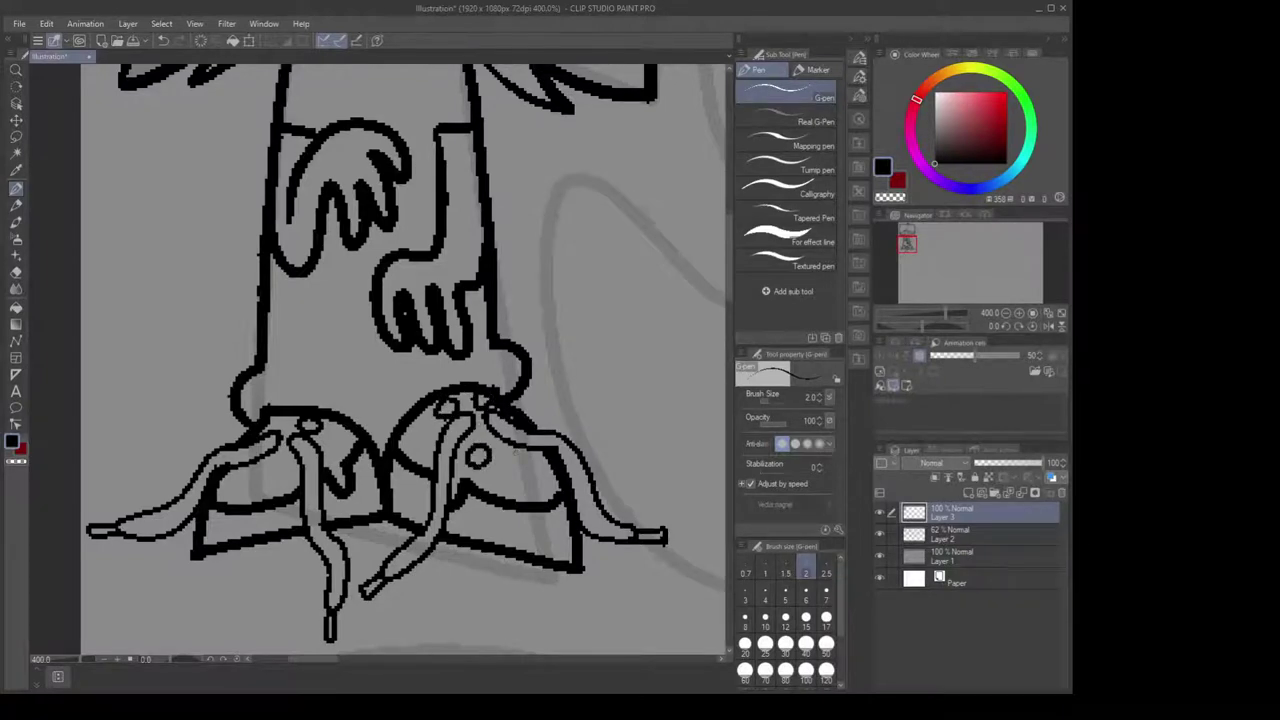
scroll(515, 369, down, 4)
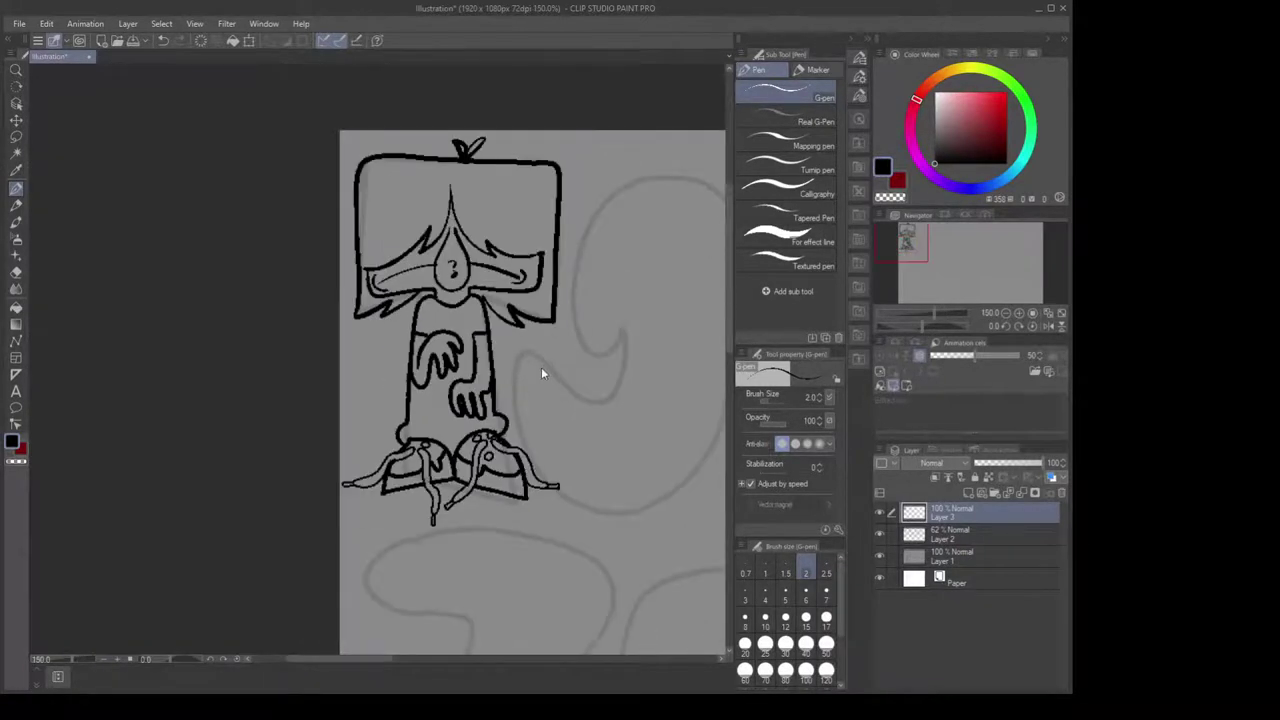
key(ctrl+z)
key(ctrl+z)
key(ctrl+z)
mouse_move(550, 344)
mouse_down()
mouse_move(443, 362)
mouse_move(540, 340)
mouse_up()
scroll(531, 363, up, 1)
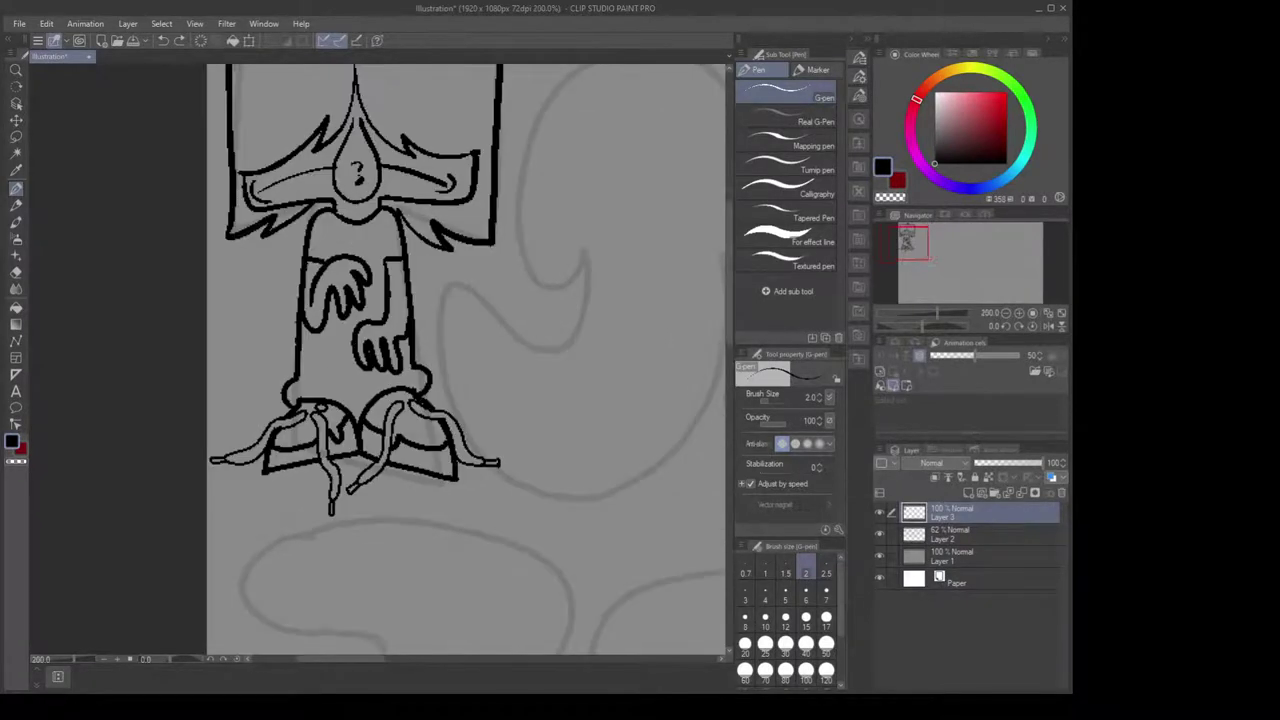
scroll(471, 403, up, 2)
drag(253, 475, 288, 499)
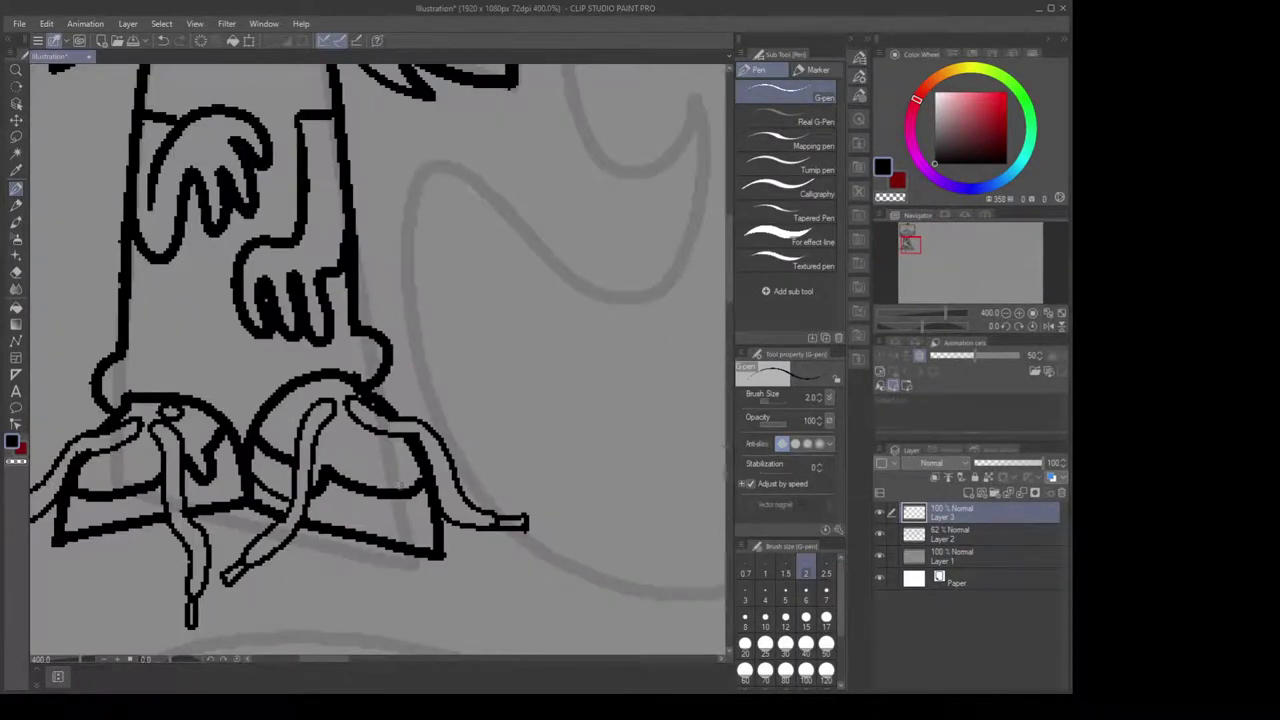
key(ctrl+z)
drag(385, 465, 373, 448)
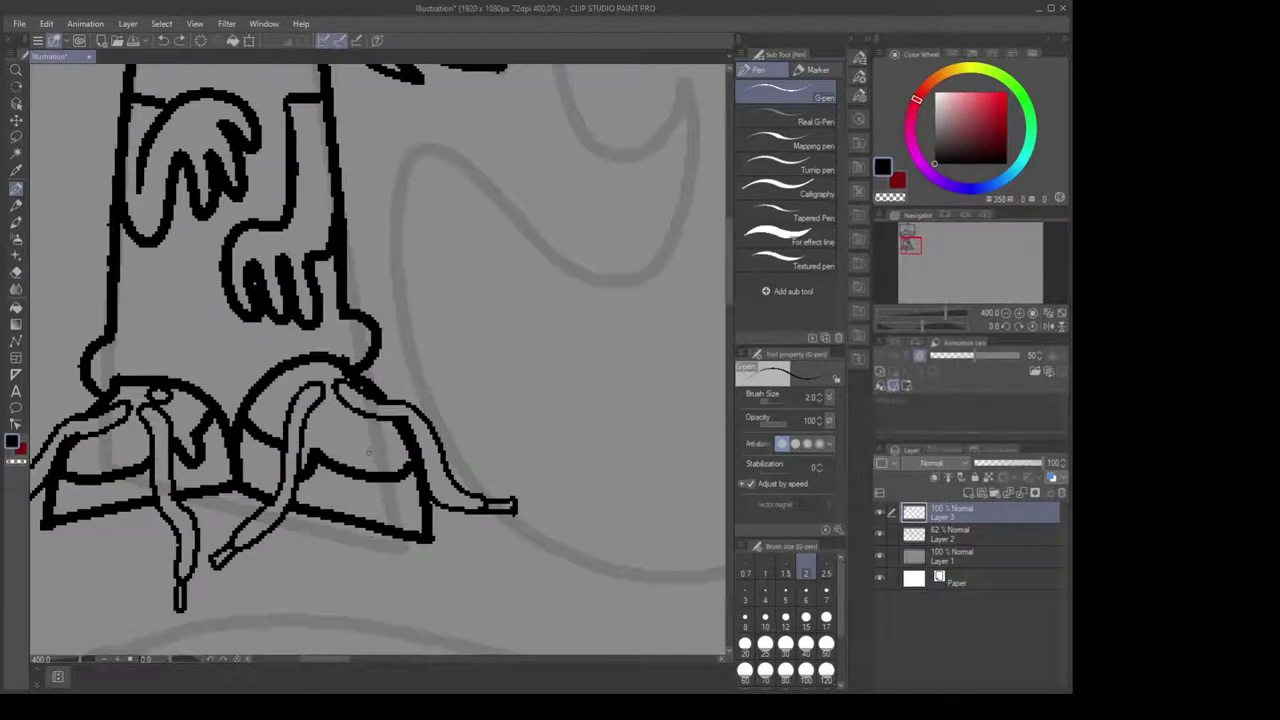
Draw a thin horizontal line across the body beside the lower hand and a wavy seam running from that hand down between the shoes
scroll(368, 453, down, 2)
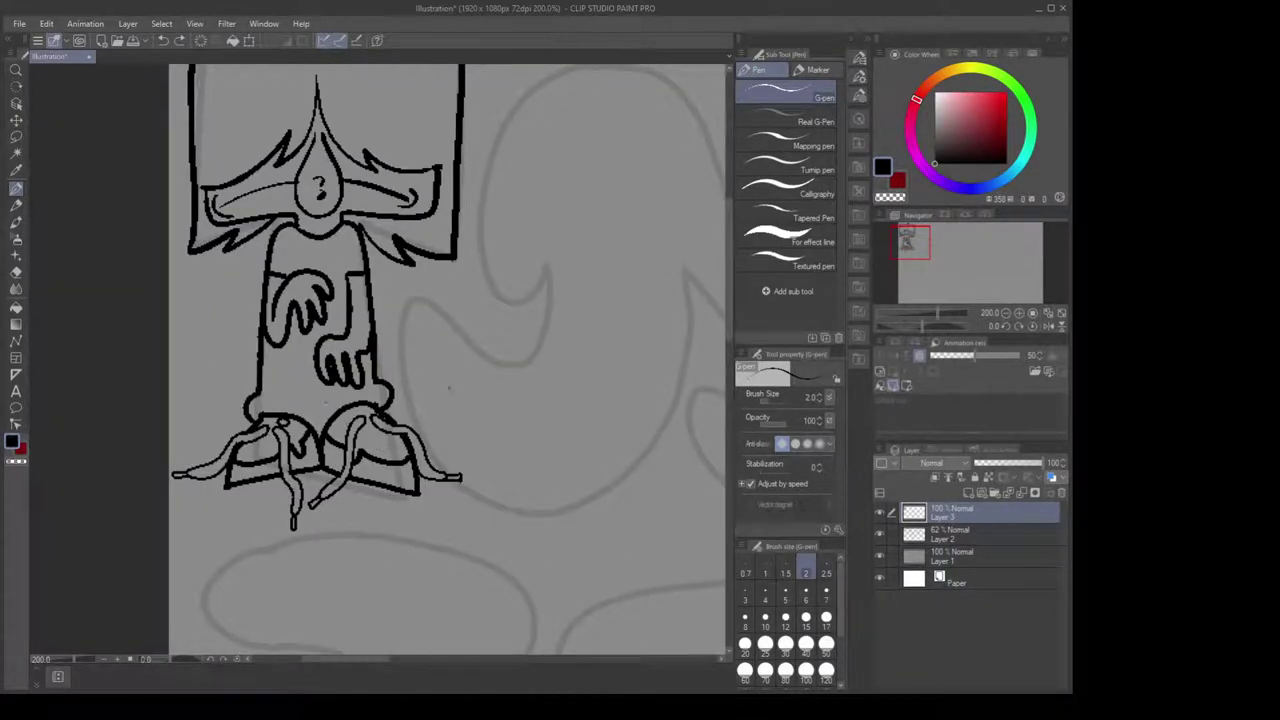
mouse_move(461, 406)
mouse_down()
mouse_move(449, 390)
mouse_move(389, 439)
mouse_up()
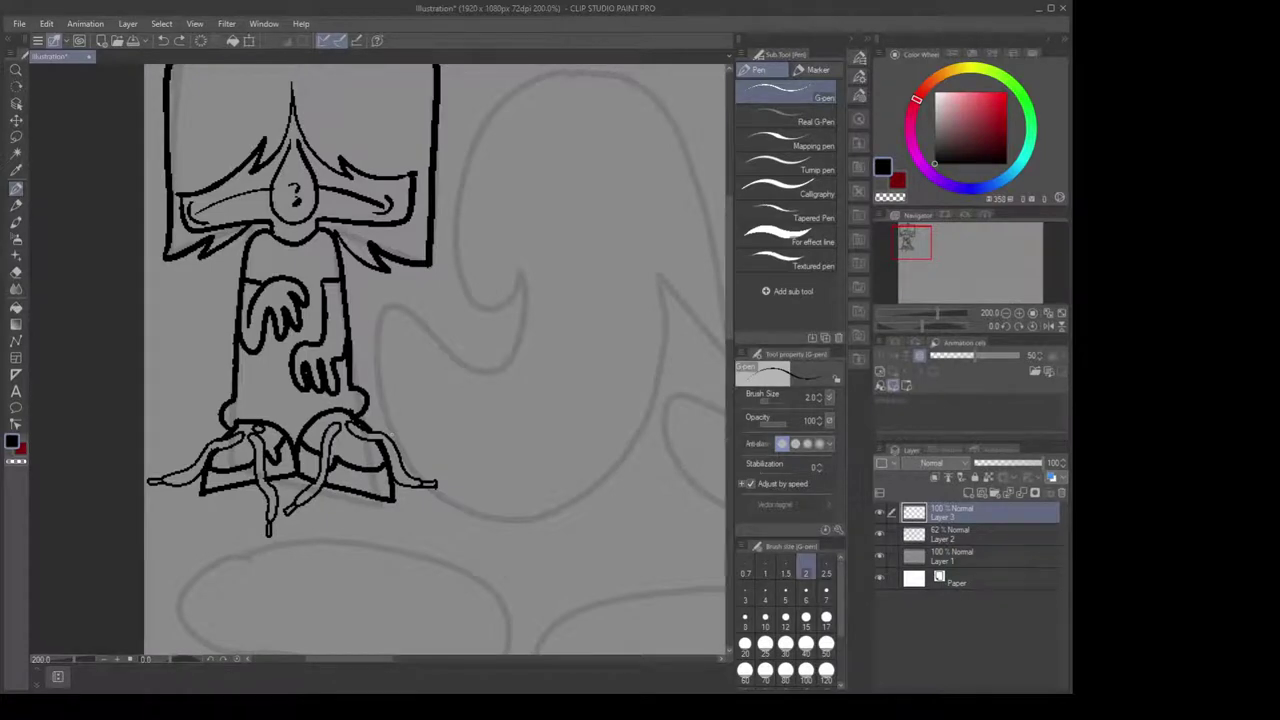
drag(402, 424, 411, 432)
drag(511, 341, 511, 357)
drag(477, 398, 498, 357)
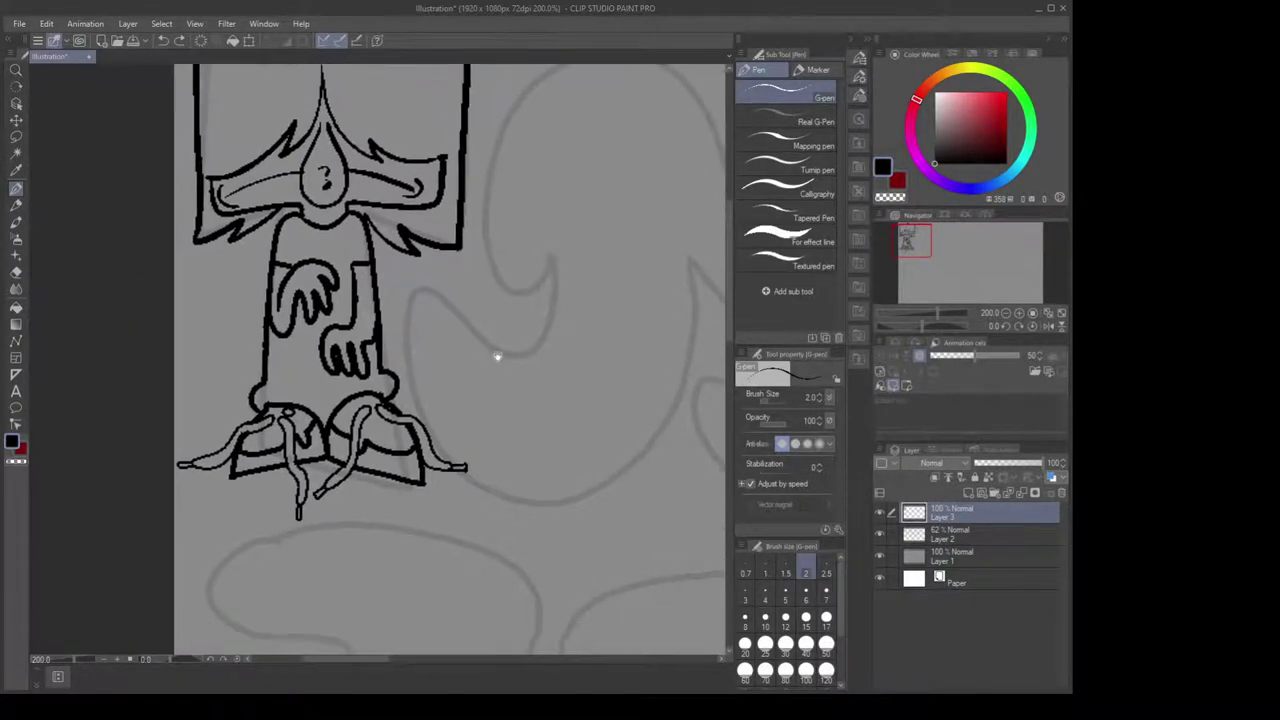
scroll(497, 357, up, 2)
drag(452, 411, 606, 329)
mouse_move(525, 339)
mouse_down()
mouse_move(554, 371)
mouse_move(537, 382)
mouse_up()
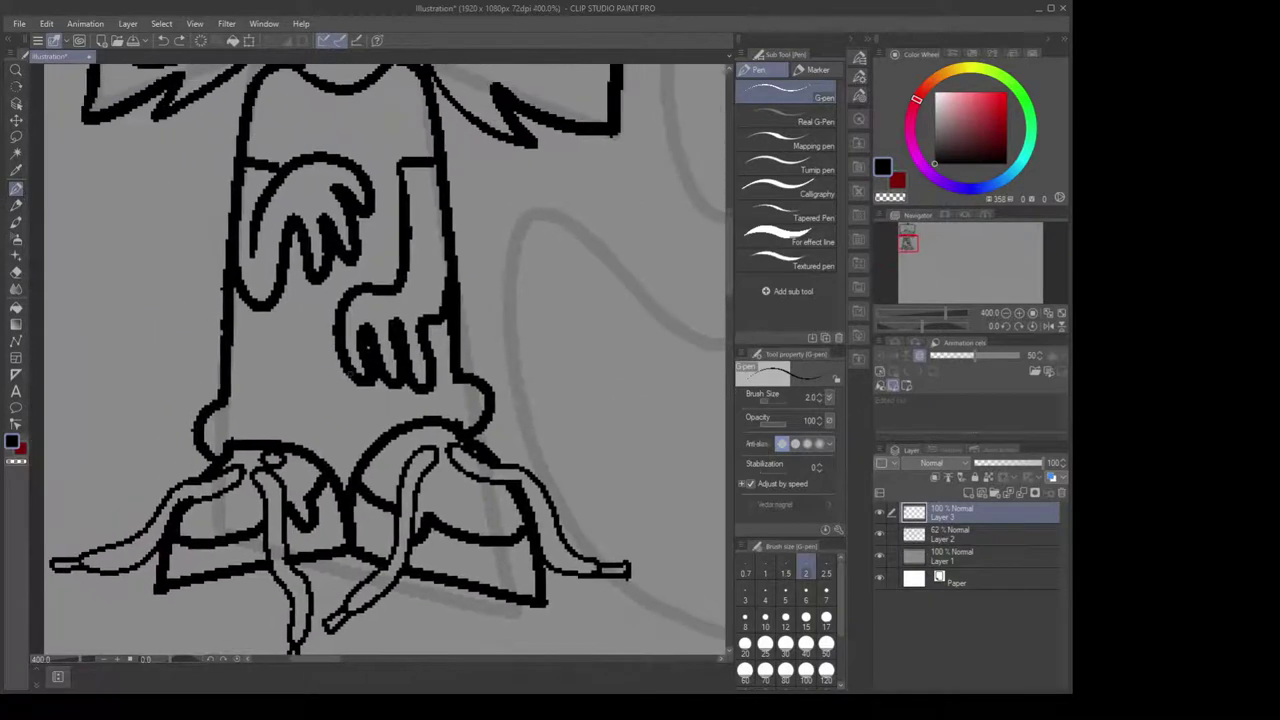
mouse_move(231, 350)
mouse_down()
mouse_move(336, 350)
mouse_move(344, 484)
mouse_move(349, 372)
mouse_up()
key(ctrl+z)
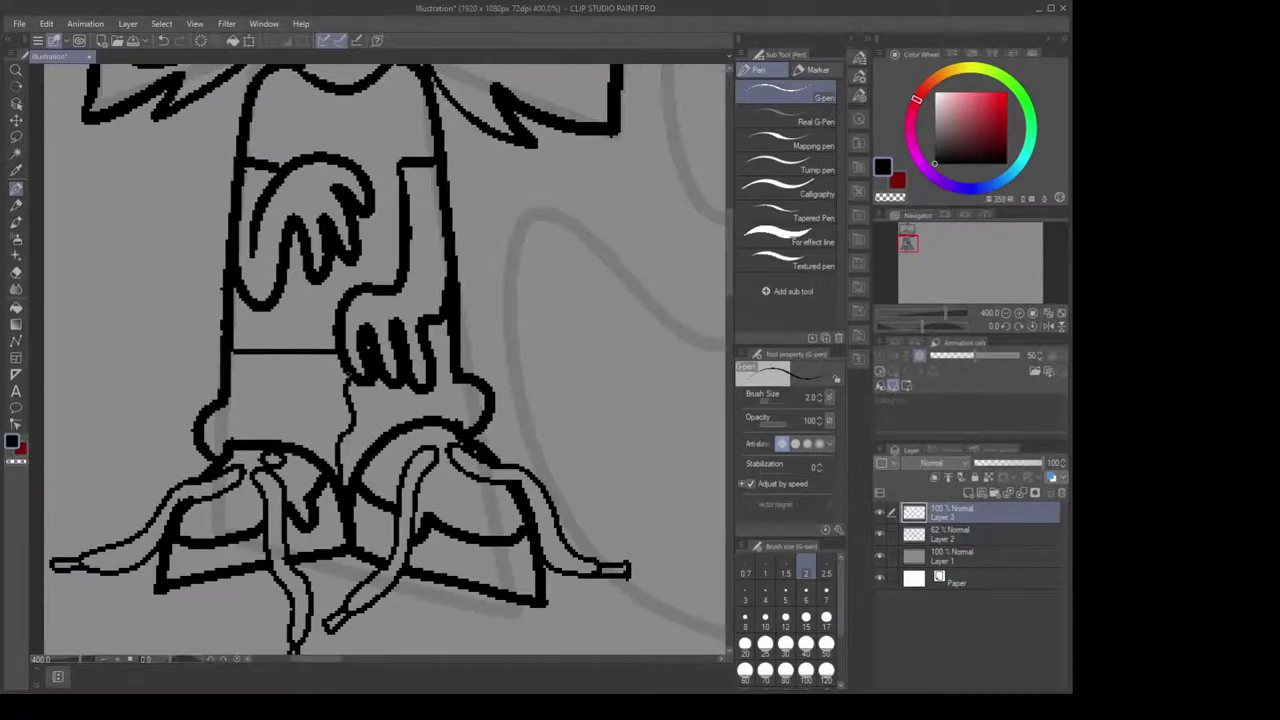
mouse_move(524, 306)
mouse_down()
mouse_move(407, 313)
mouse_move(386, 357)
mouse_up()
Erase the right shoe's outward-trailing lace and redraw its outer part shorter, running close down the side of the shoe
scroll(420, 315, down, 2)
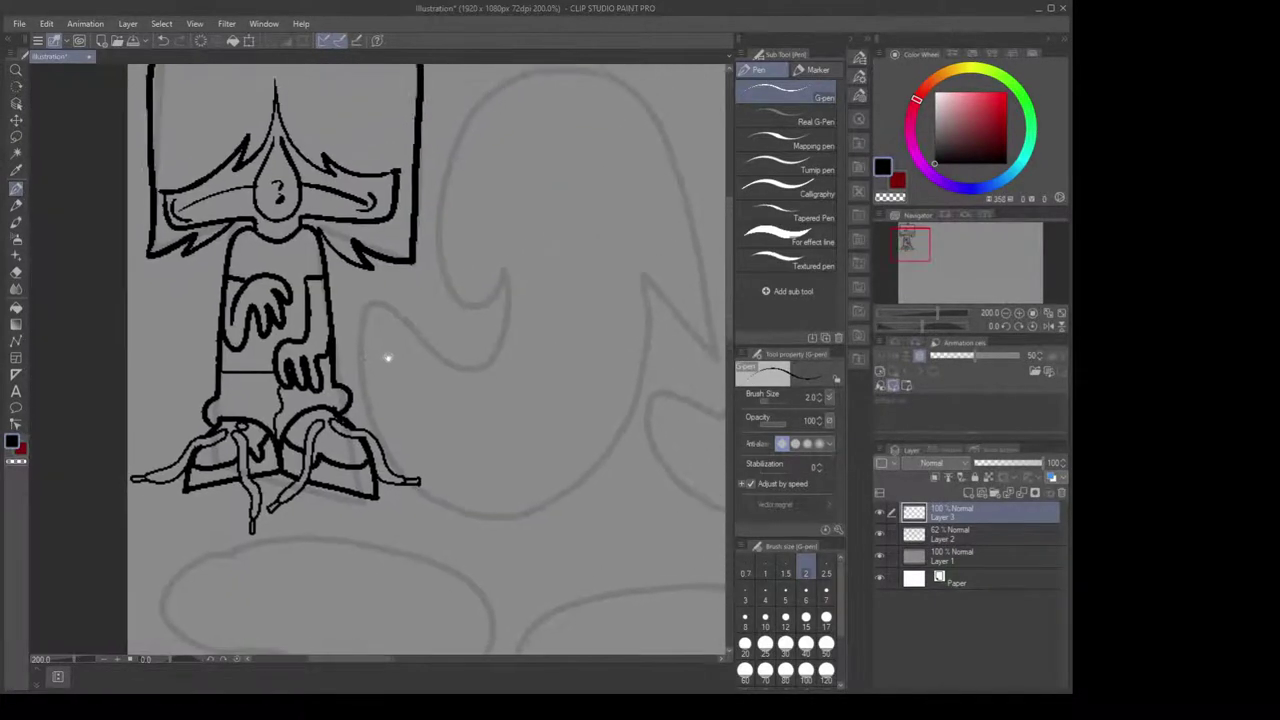
scroll(472, 341, up, 2)
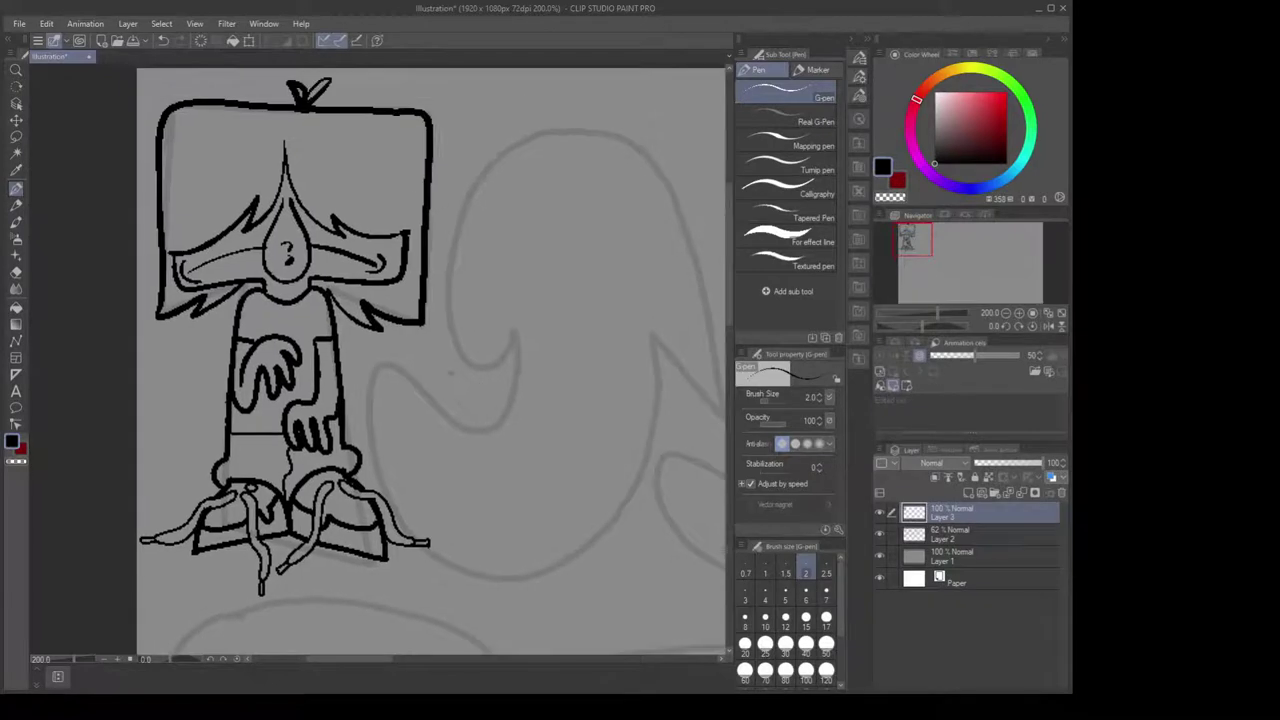
drag(497, 318, 440, 357)
scroll(445, 353, down, 1)
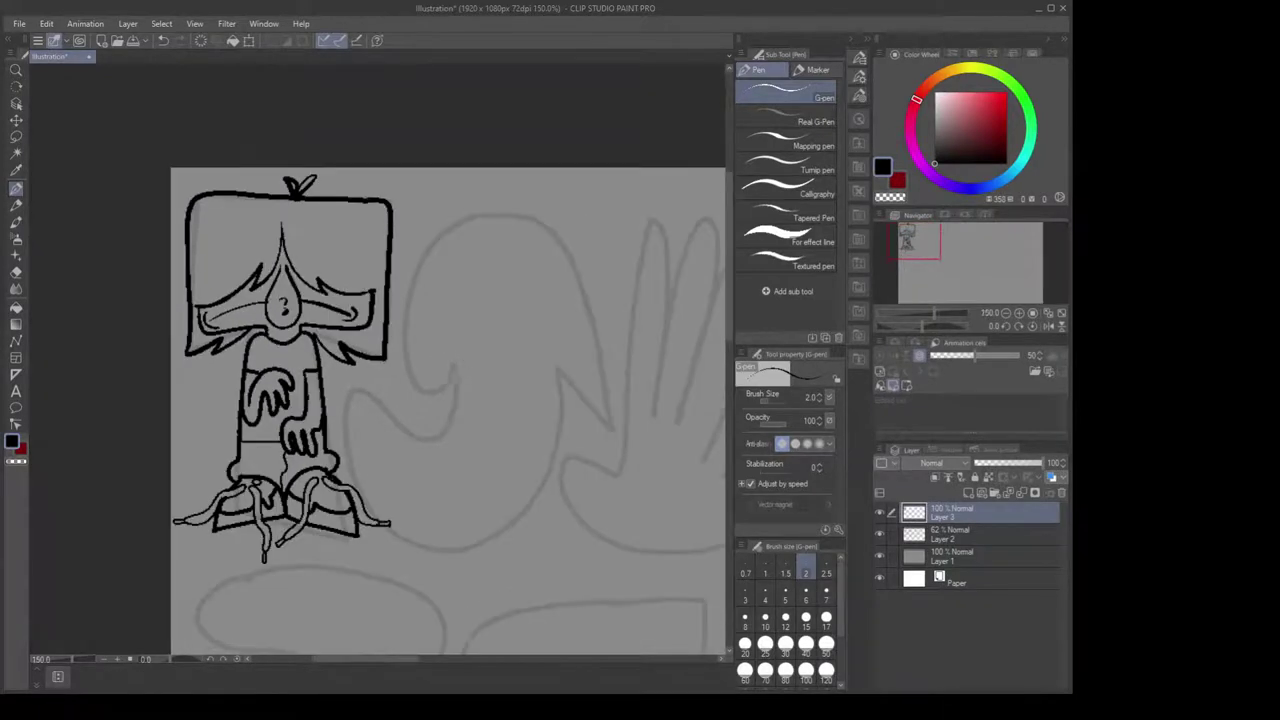
scroll(457, 374, up, 2)
key(e)
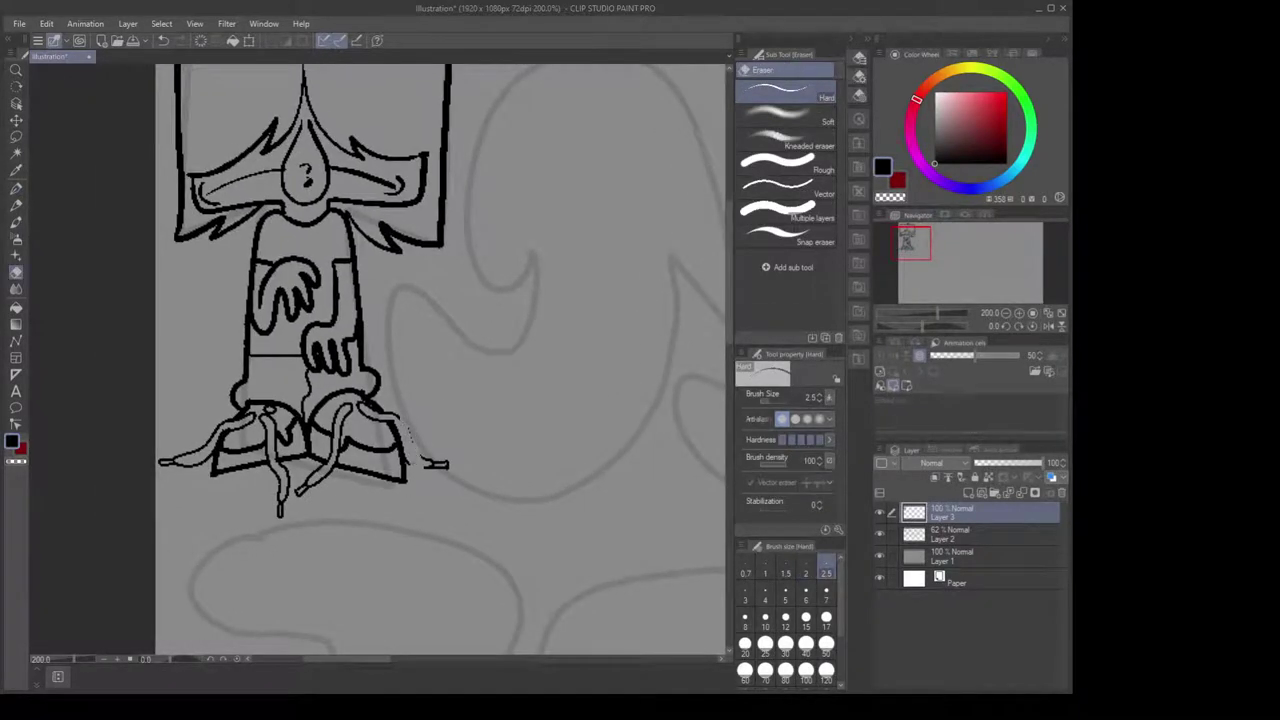
drag(421, 456, 431, 464)
scroll(445, 461, up, 3)
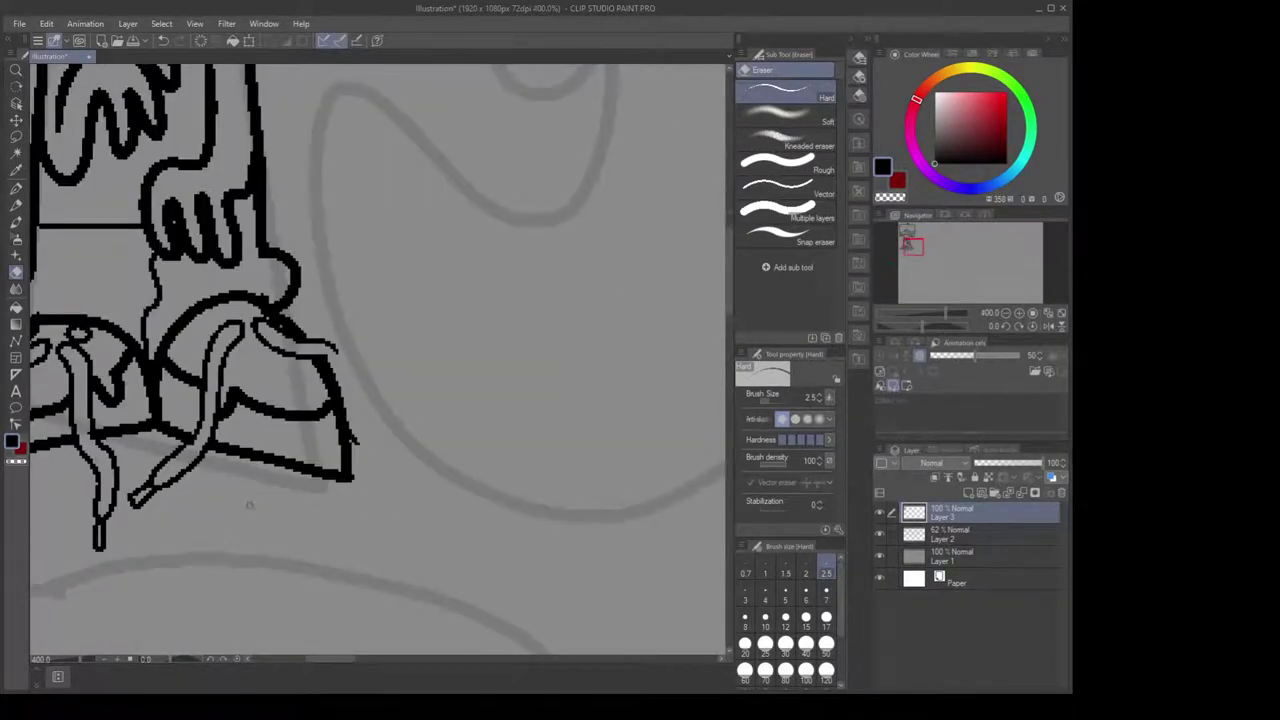
scroll(371, 403, up, 3)
scroll(426, 380, down, 3)
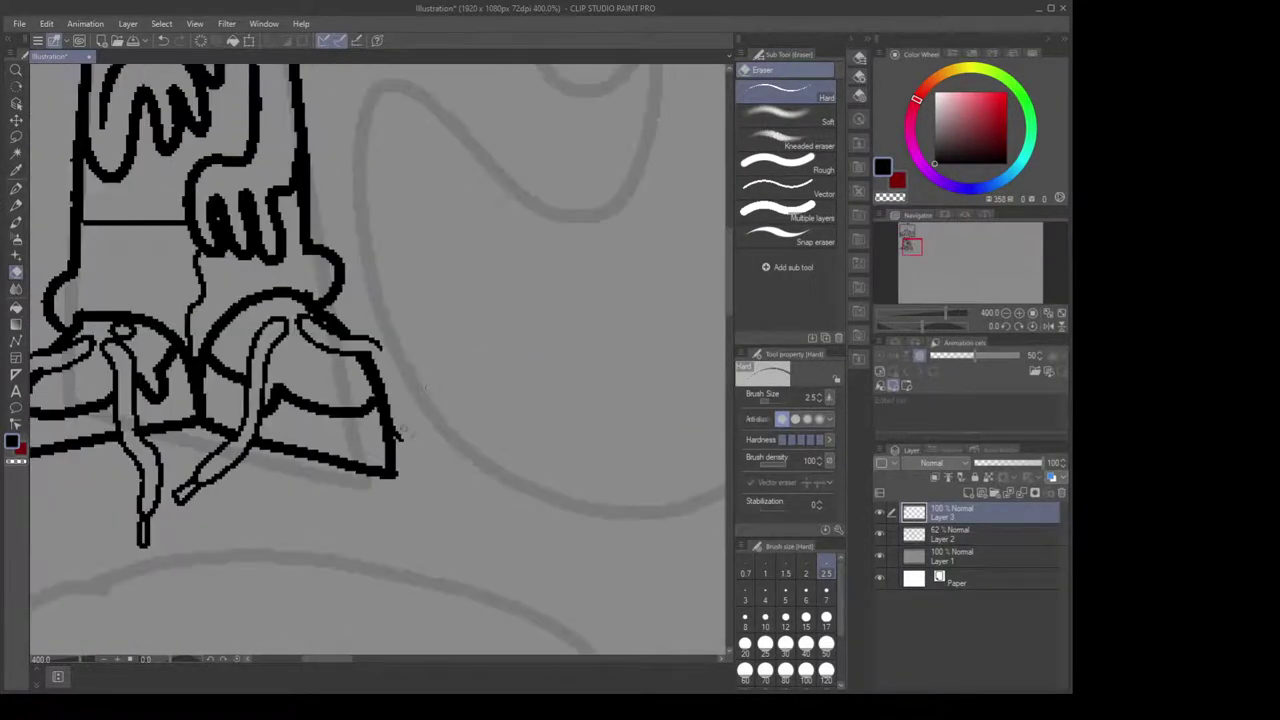
key(p)
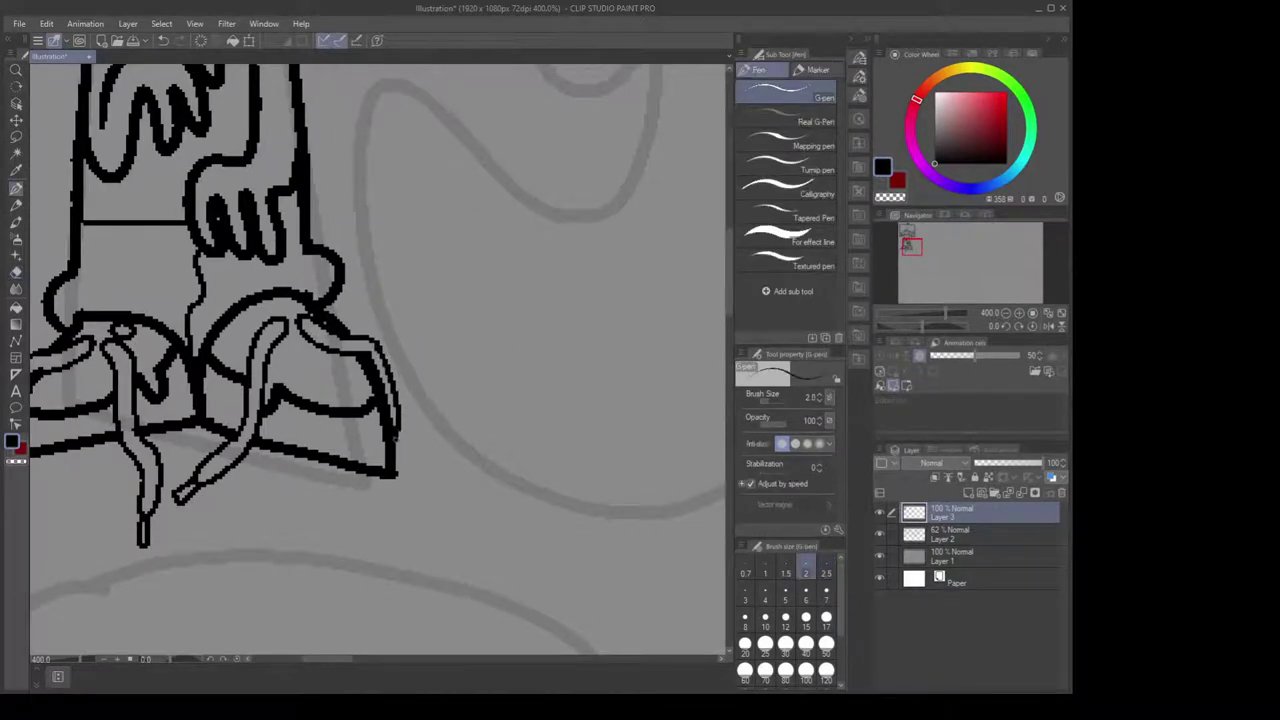
Raise the G-pen's anti-aliasing one level and set its brush size to 3, undoing the trial strokes on the second silhouette
scroll(386, 374, down, 4)
scroll(481, 381, down, 2)
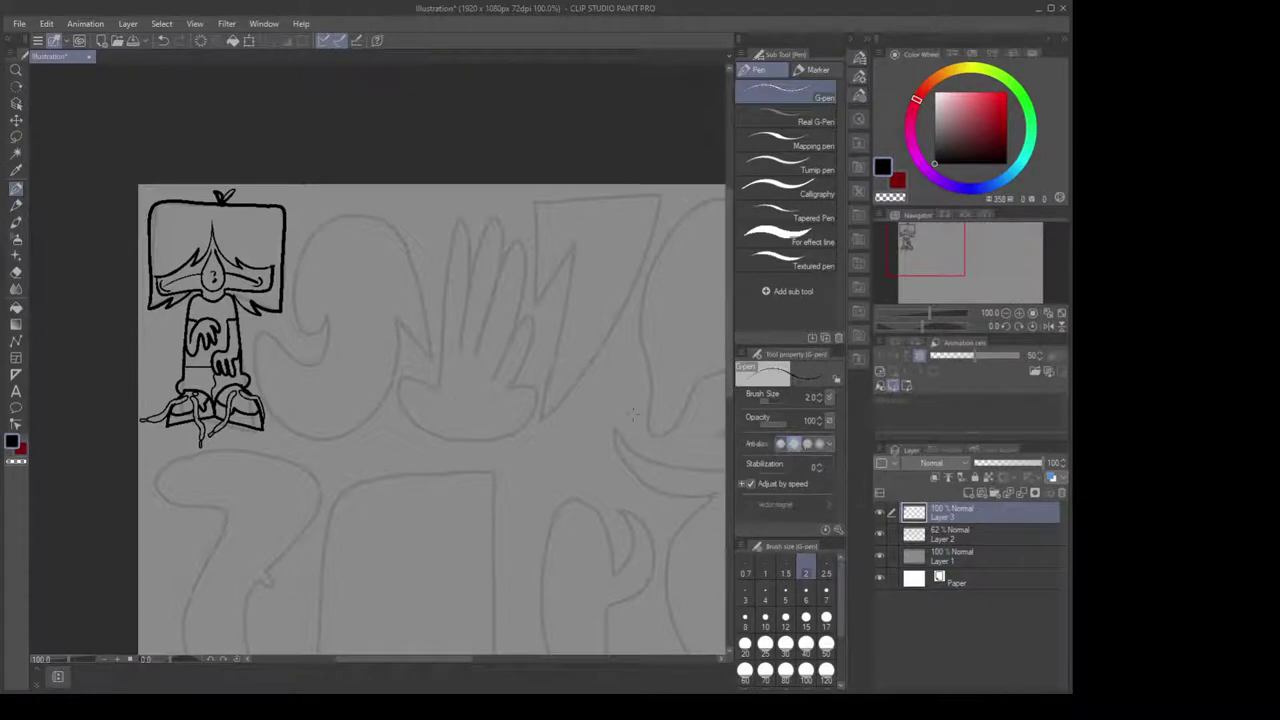
scroll(368, 375, up, 2)
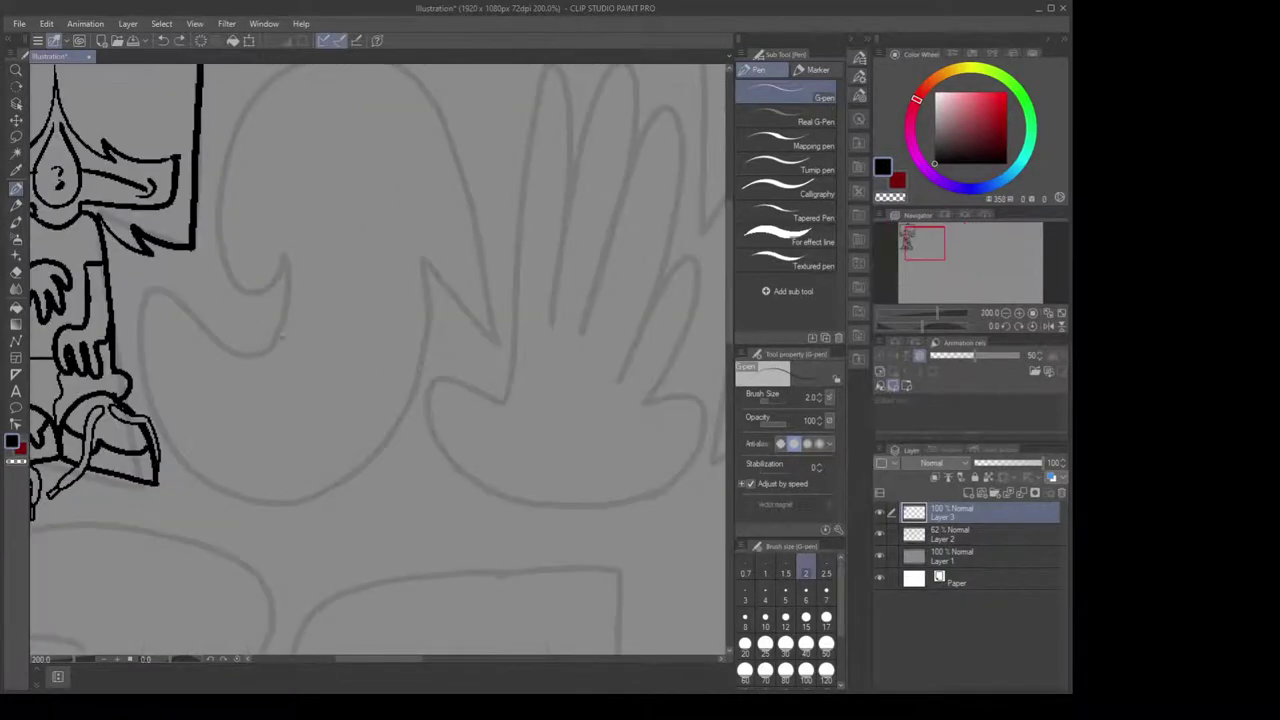
mouse_move(267, 333)
mouse_down()
mouse_move(310, 388)
mouse_move(399, 376)
mouse_up()
key(ctrl+z)
key(bracketright)
key(bracketright)
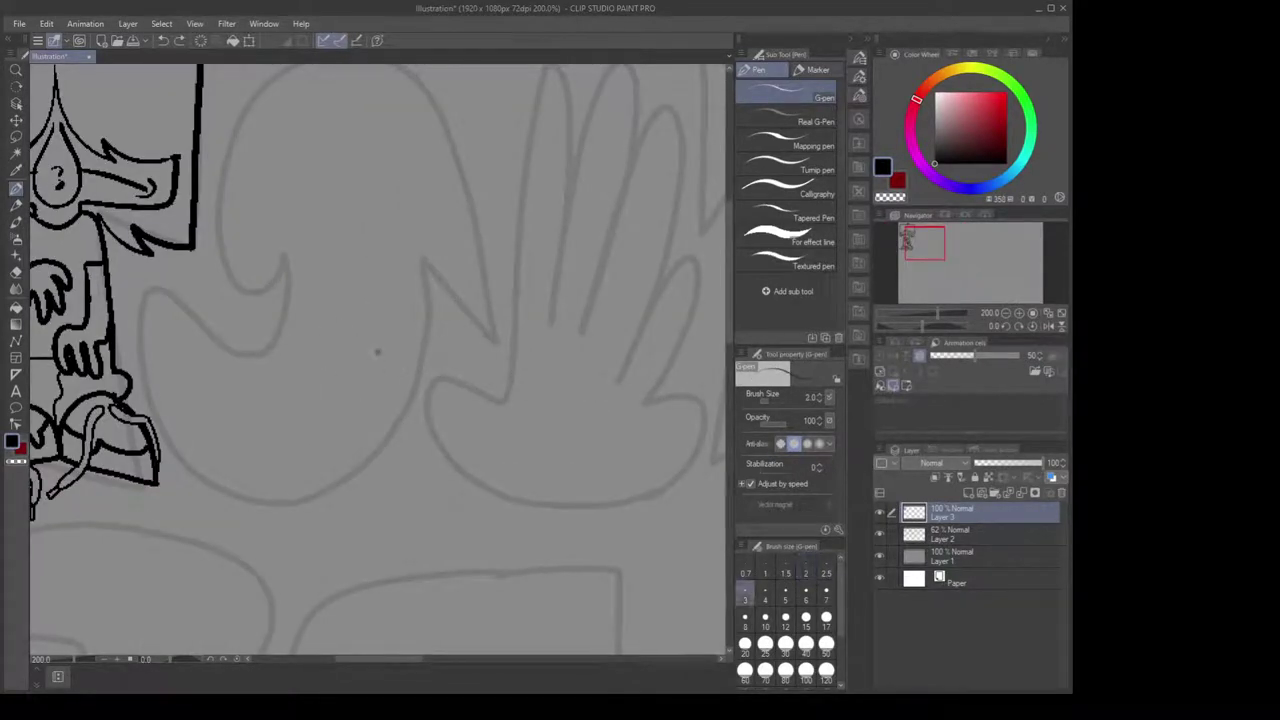
mouse_move(340, 321)
mouse_down()
mouse_move(331, 450)
mouse_move(364, 511)
mouse_move(414, 452)
mouse_up()
key(ctrl+z)
drag(318, 378, 391, 471)
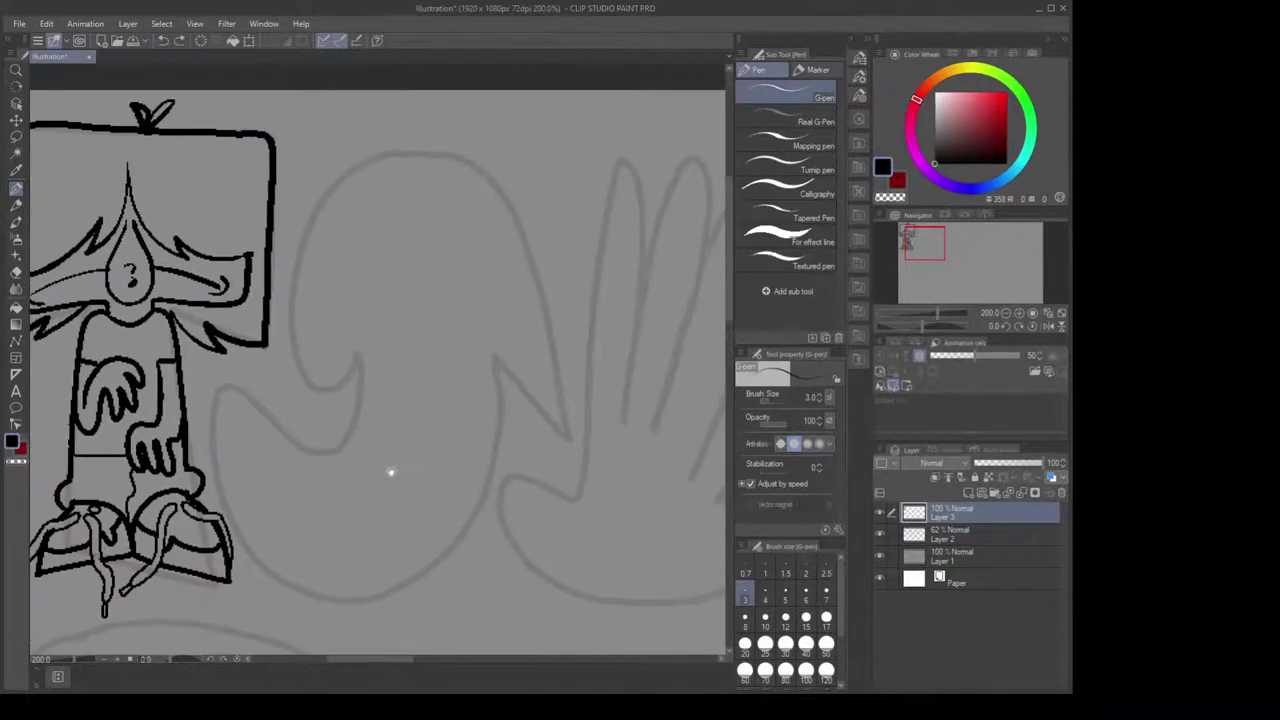
drag(411, 352, 388, 324)
scroll(388, 324, down, 1)
scroll(418, 281, down, 1)
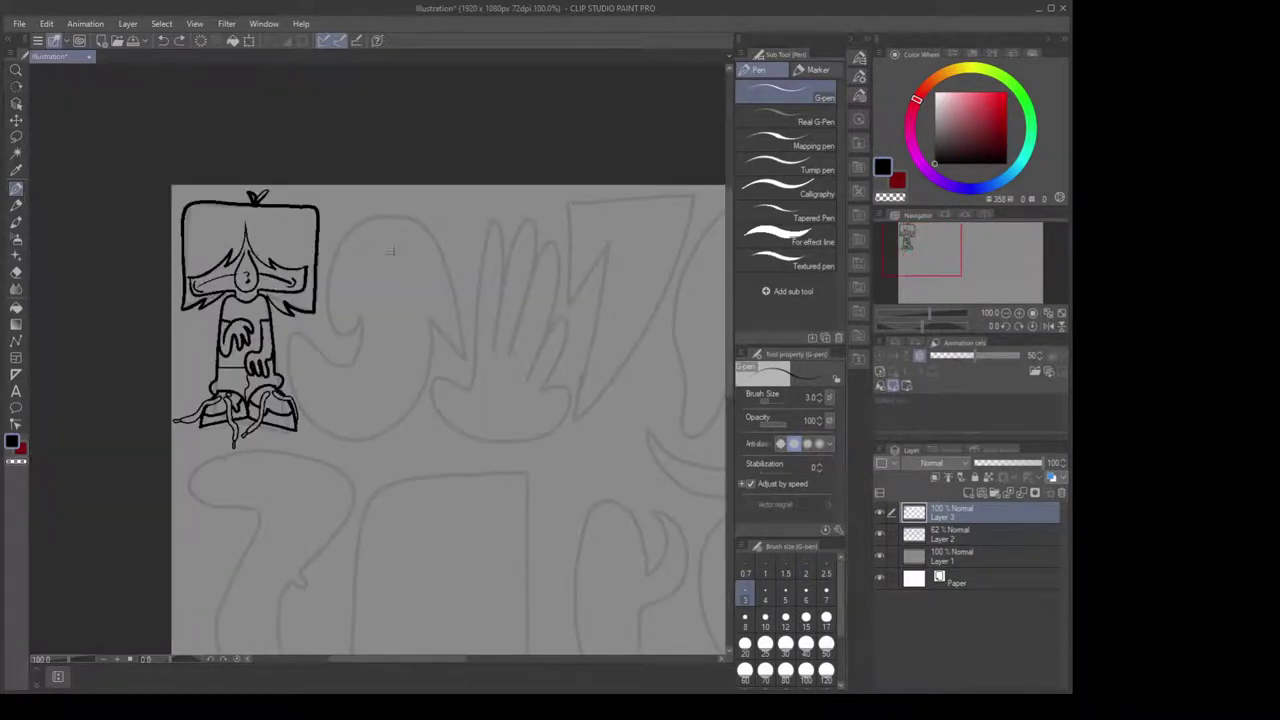
drag(425, 270, 345, 268)
scroll(437, 281, down, 1)
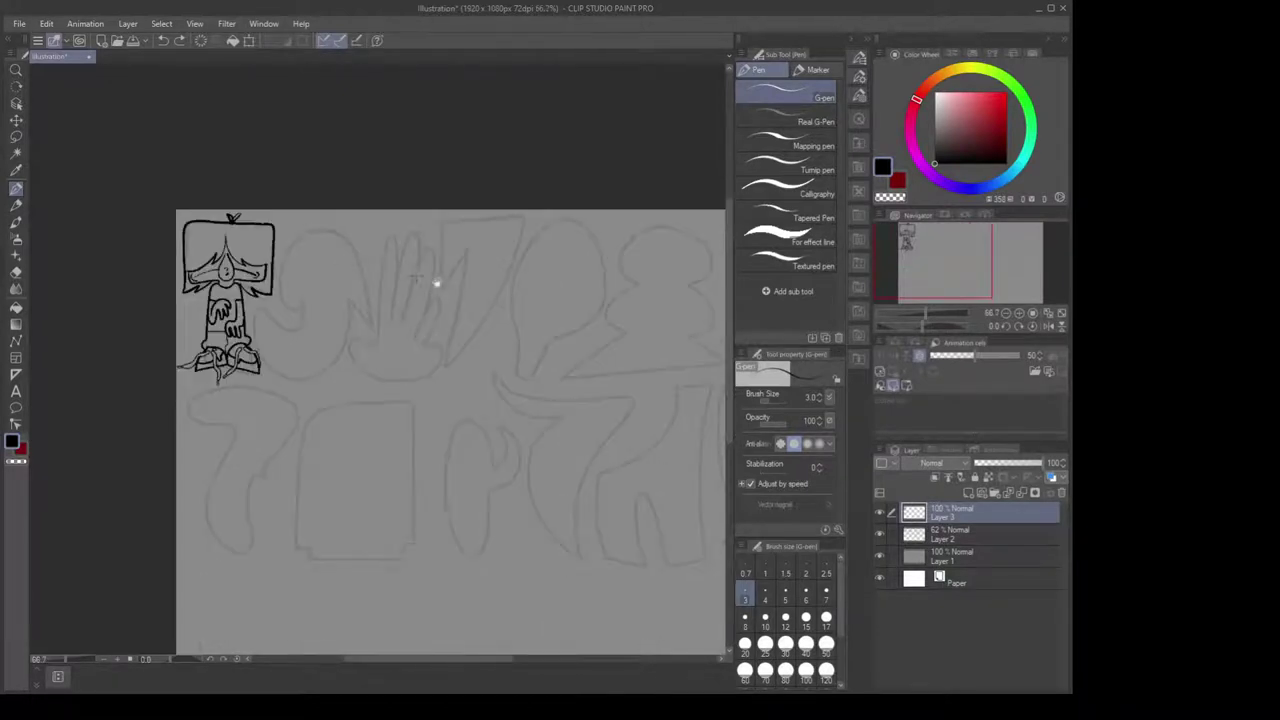
Enlarge the canvas to 3000 x 3000 pixels, keeping the existing artwork in its centre
drag(437, 281, 343, 250)
scroll(223, 180, down, 1)
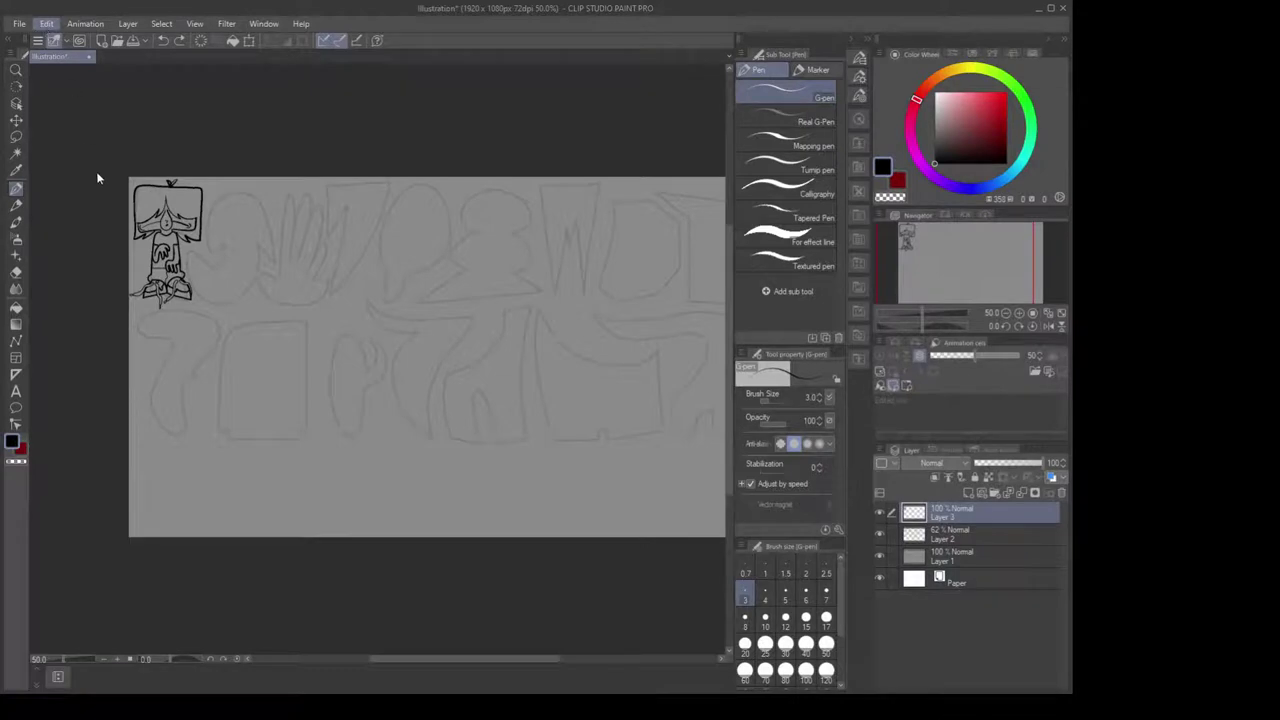
key(ctrl+t)
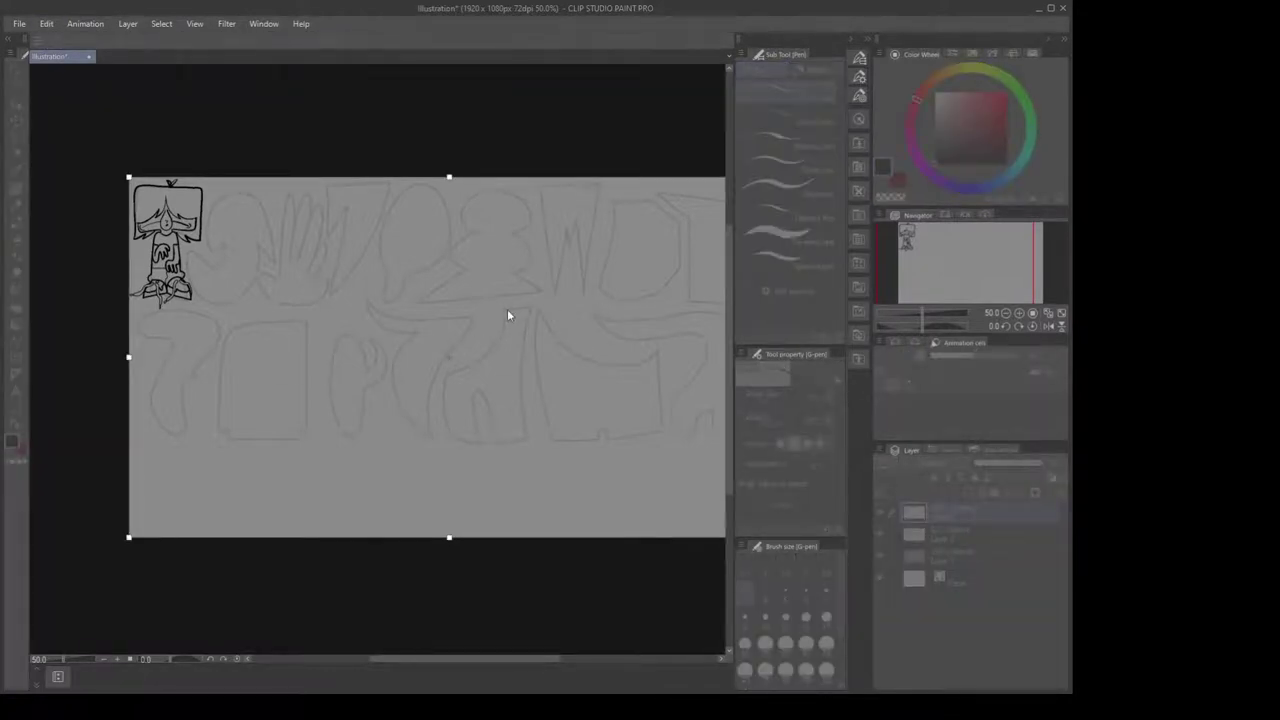
text(1)
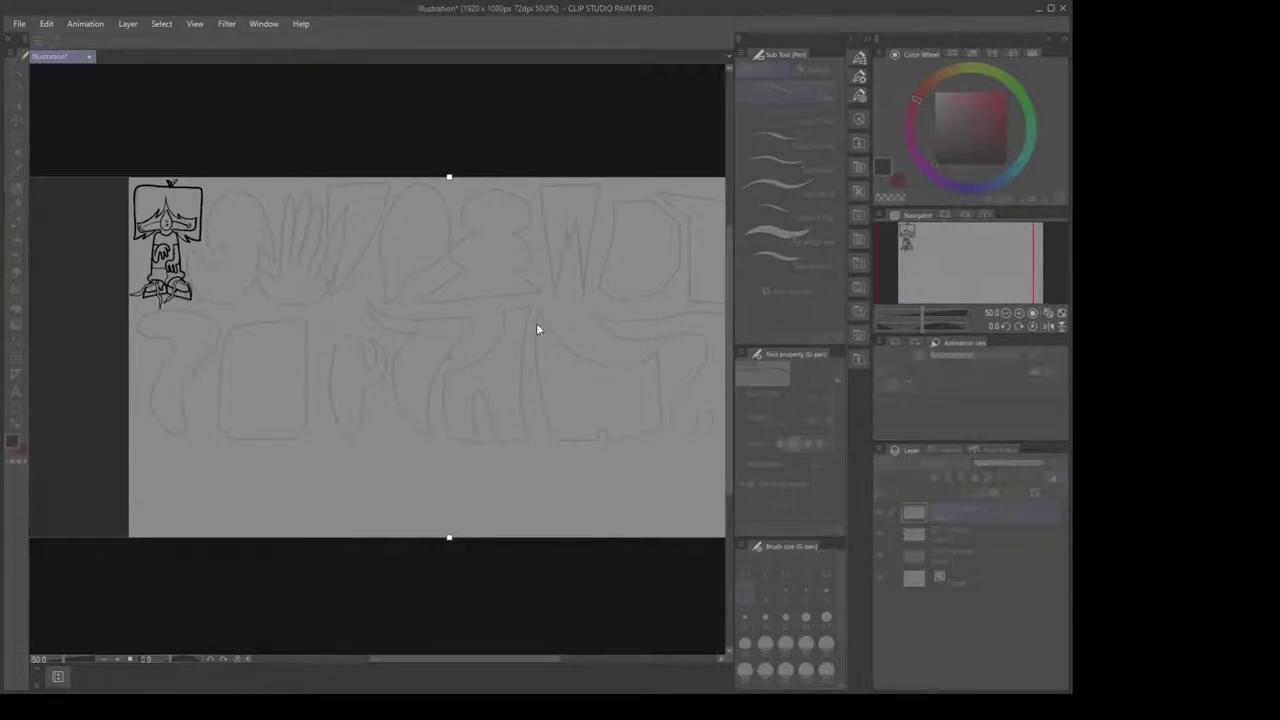
text(3000)
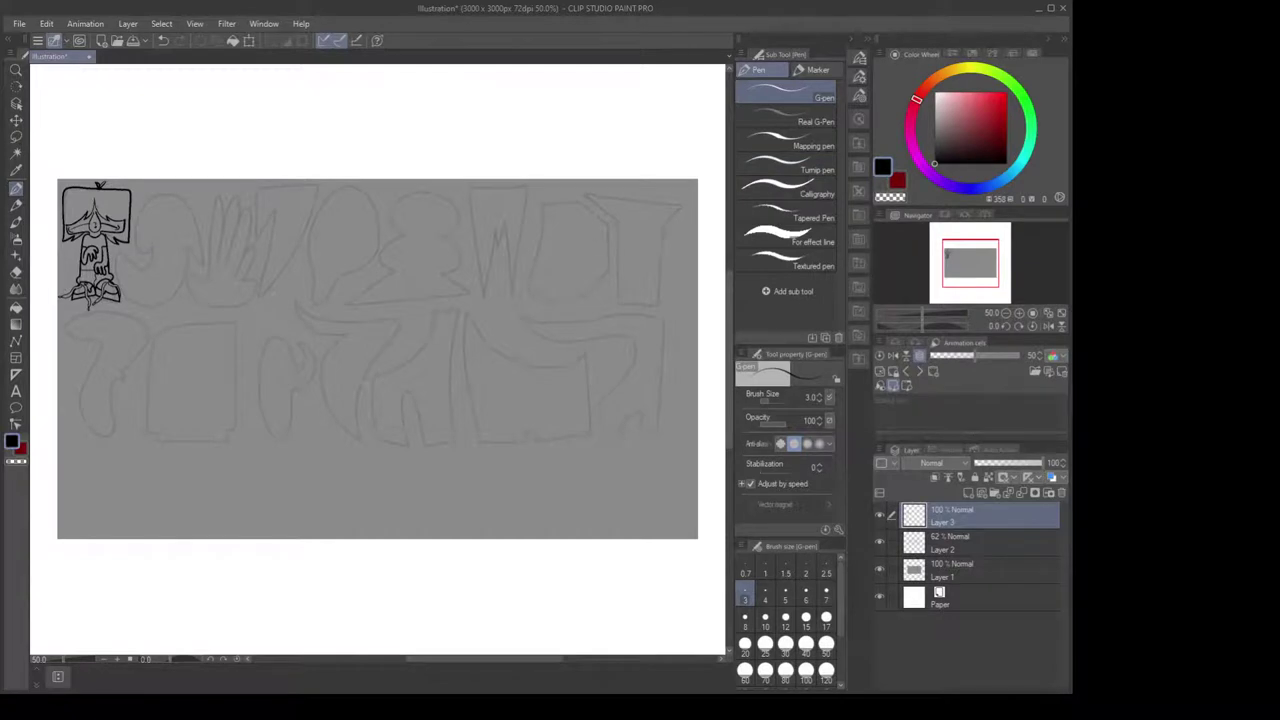
Sample the grey background colour and fill the added white canvas area with it on Layer 1
scroll(477, 312, down, 4)
key(i)
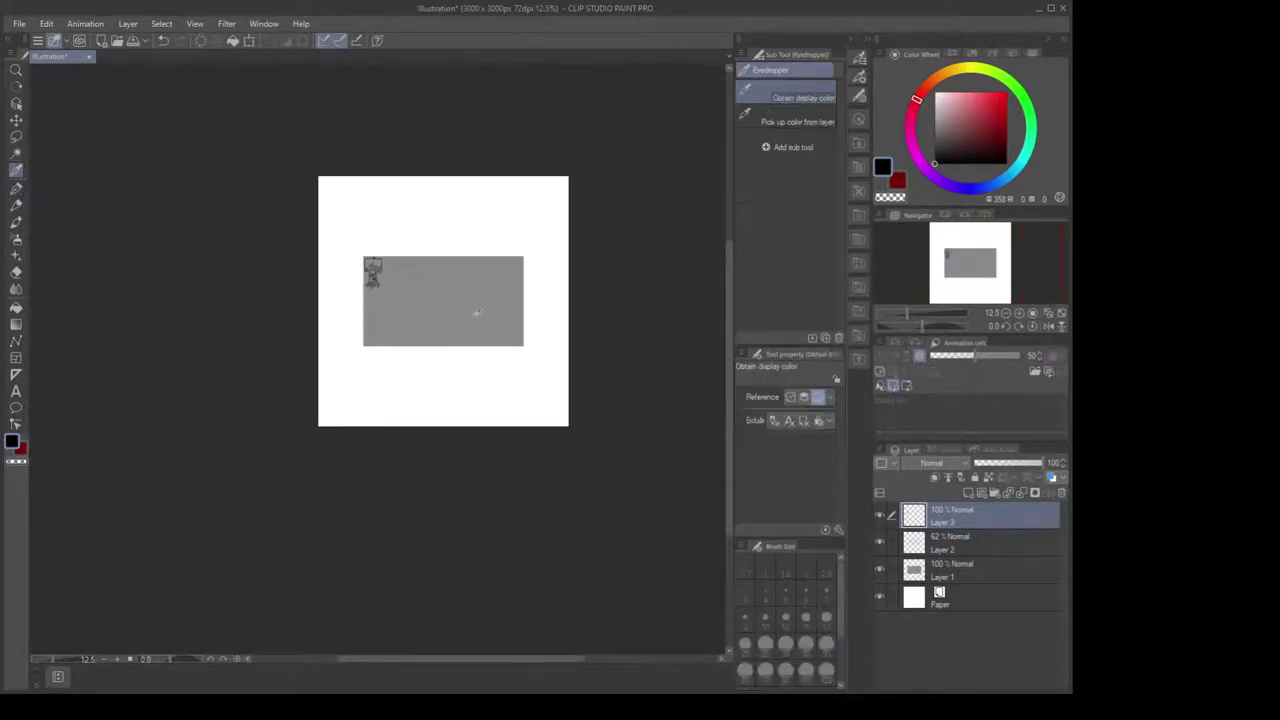
click(477, 312)
key(g)
click(486, 362)
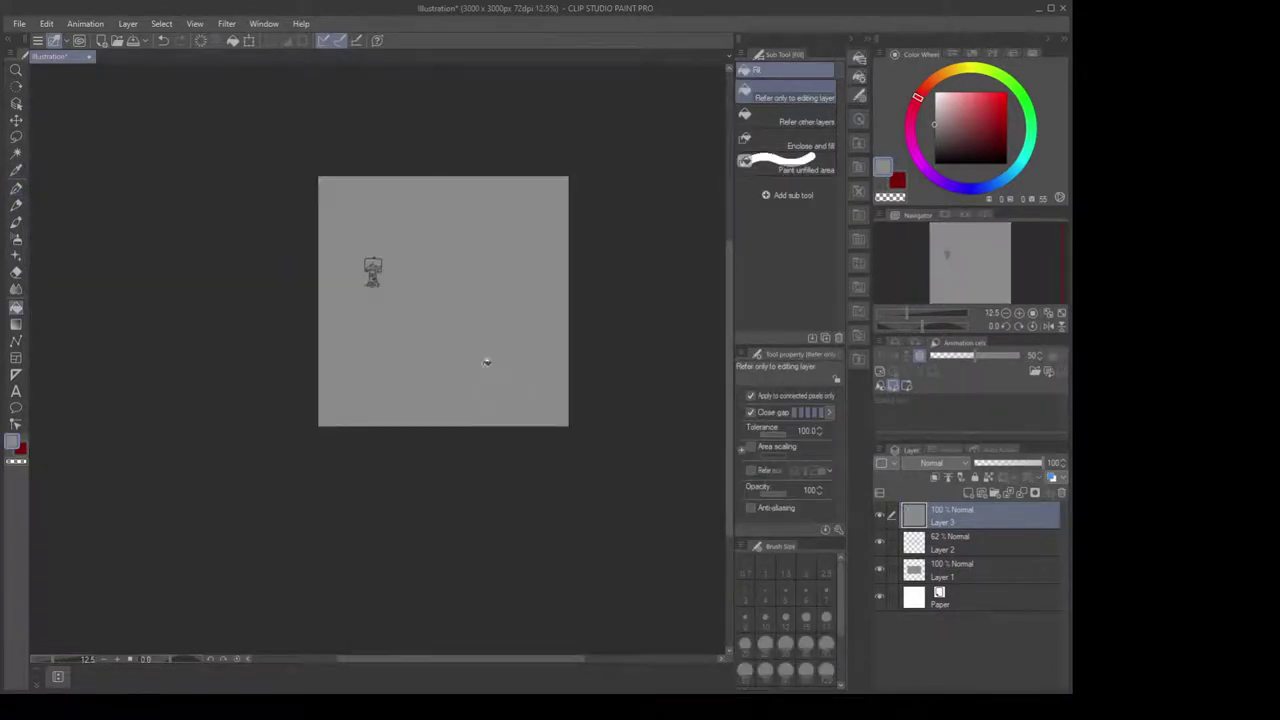
key(ctrl+z)
click(988, 570)
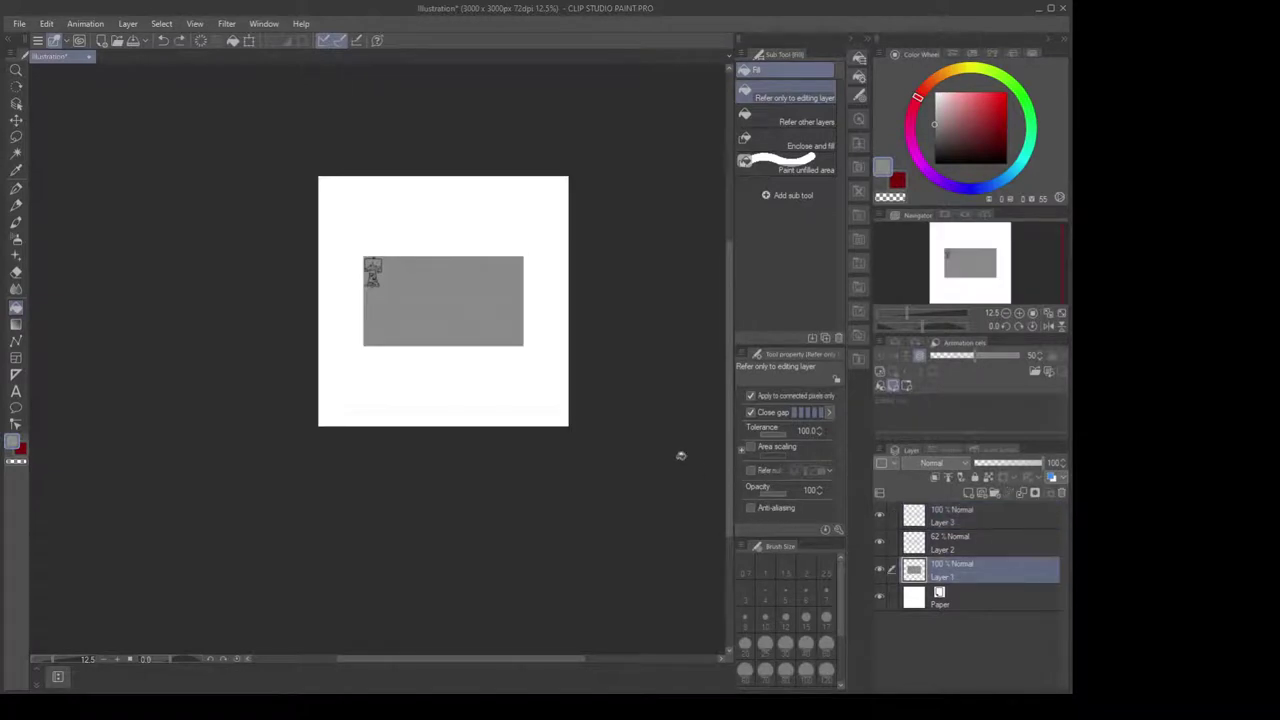
click(520, 383)
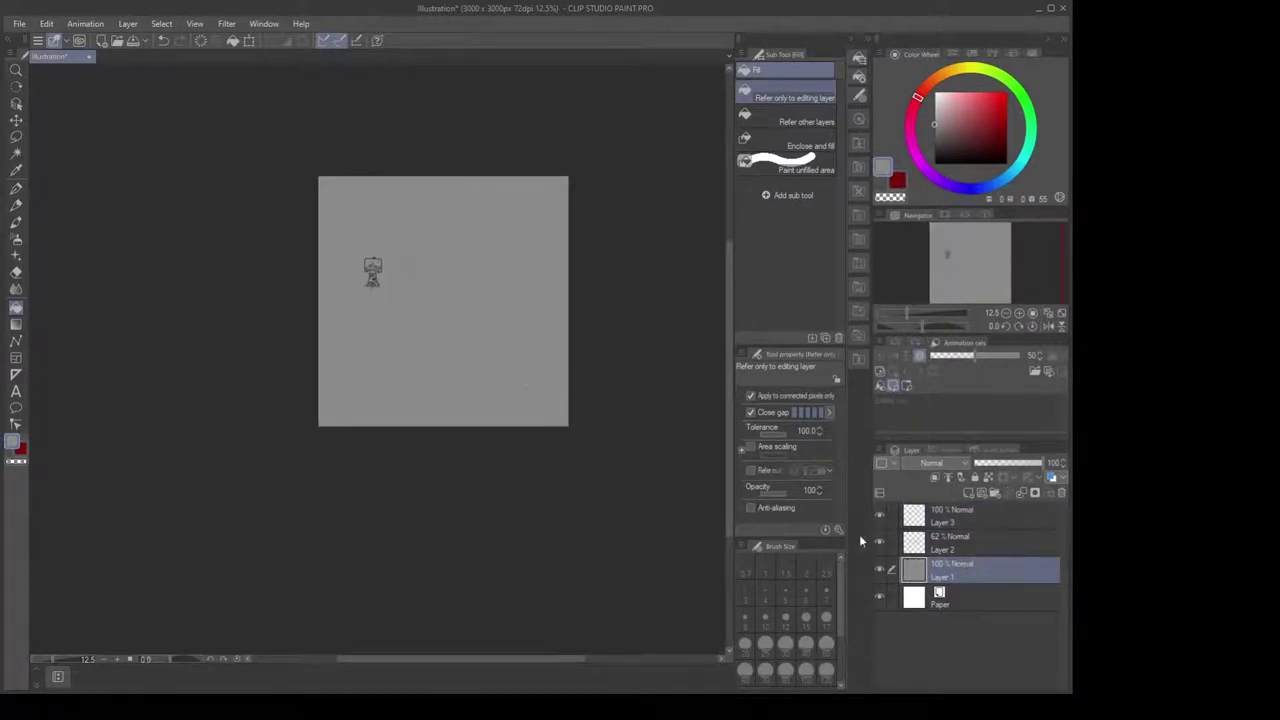
Scale Layer 2 and Layer 3 together to about 153% and fit them across the canvas's upper edge
click(965, 543)
ctrl+click(971, 523)
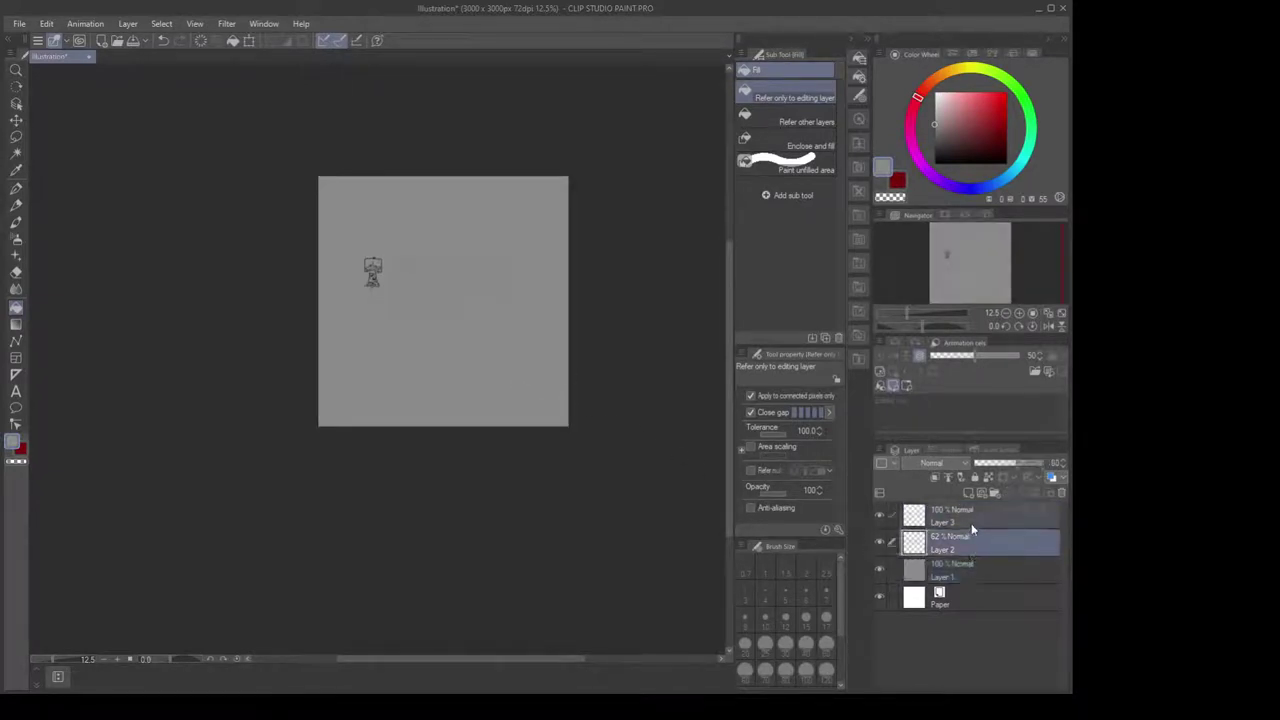
key(ctrl+t)
drag(522, 262, 646, 202)
drag(469, 237, 434, 231)
drag(610, 199, 559, 212)
drag(470, 266, 460, 222)
drag(548, 275, 565, 283)
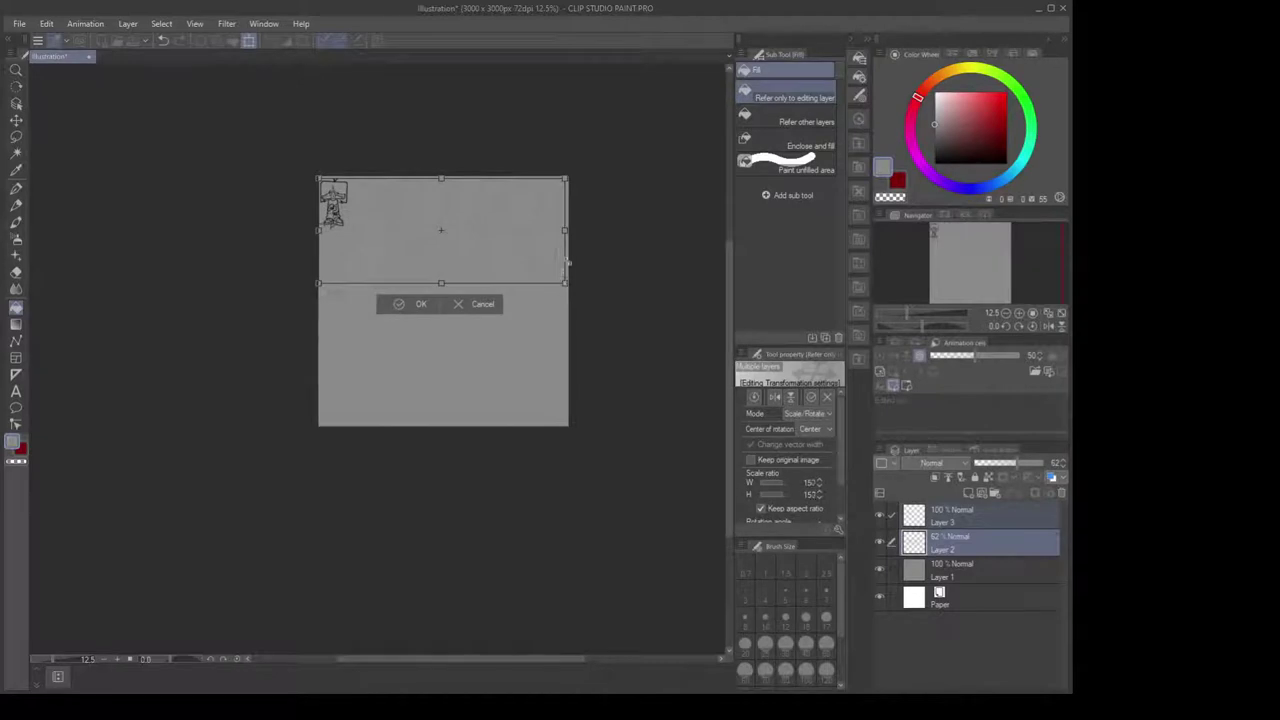
key(Return)
Make Layer 3 the only selected layer and return to the G-pen with black as the drawing colour
scroll(446, 239, up, 3)
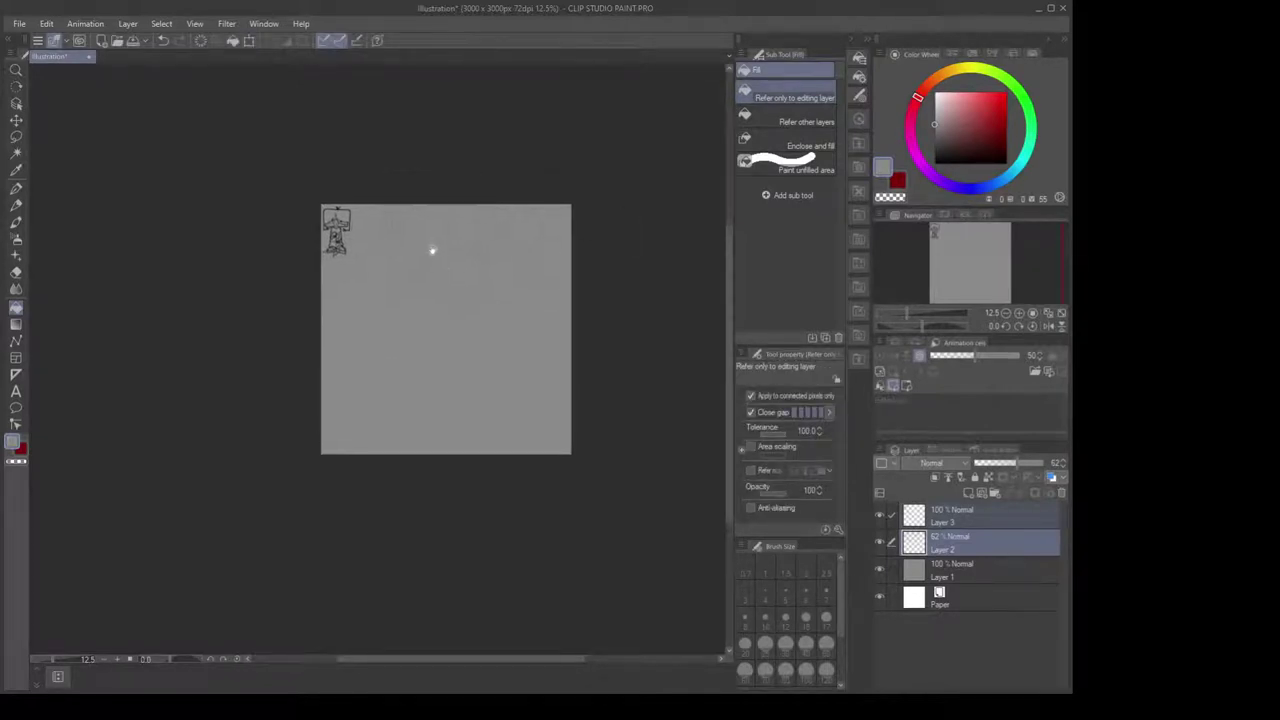
drag(441, 276, 431, 305)
scroll(454, 299, up, 2)
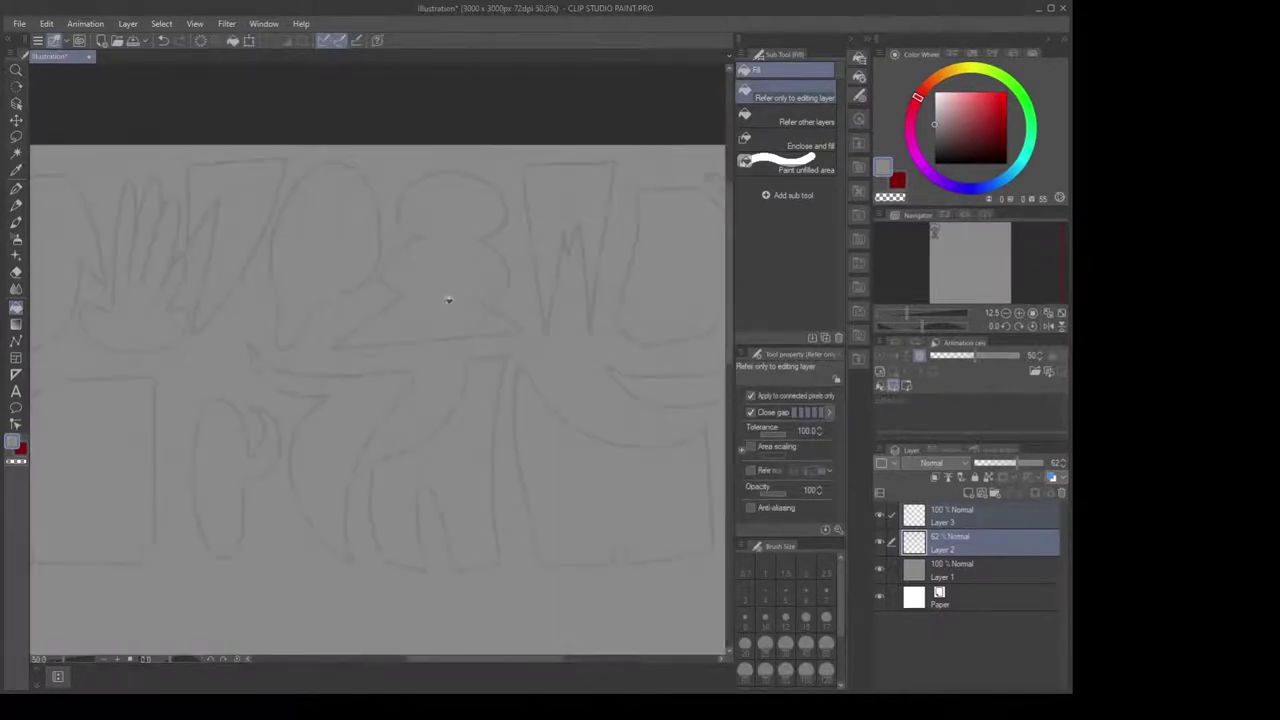
drag(301, 327, 537, 411)
scroll(530, 406, up, 1)
scroll(284, 414, left, 3)
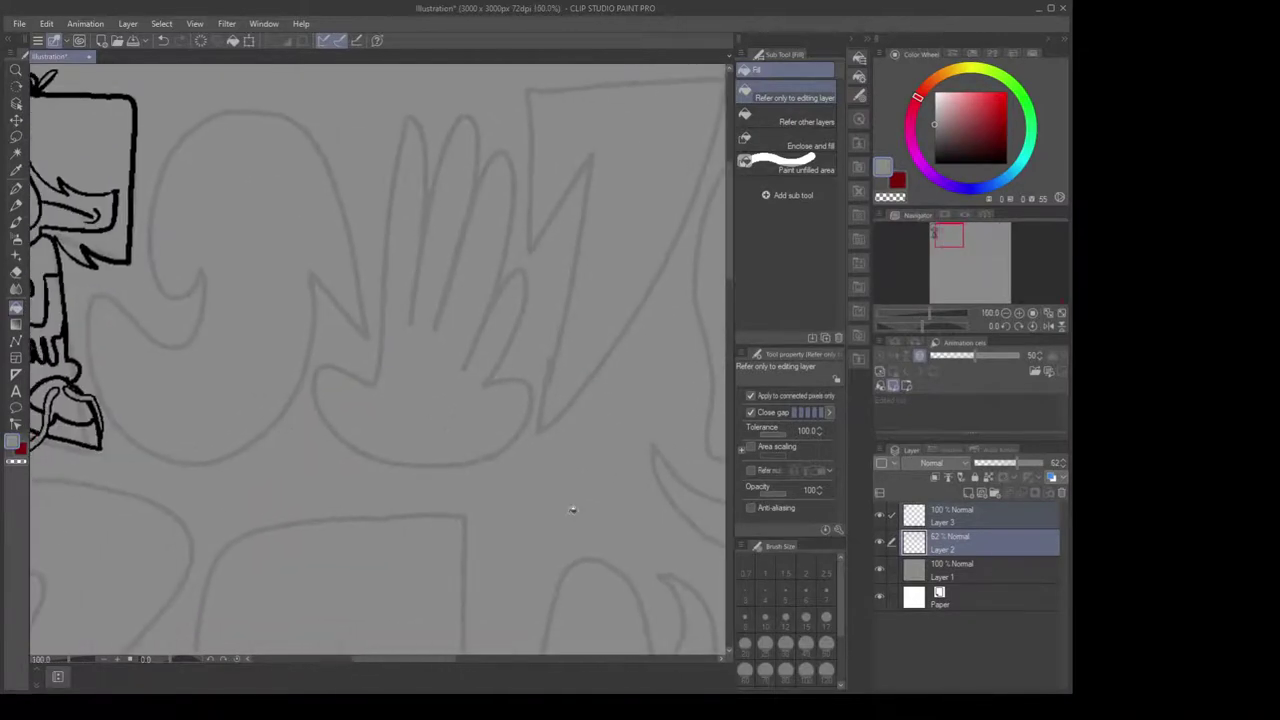
click(961, 517)
click(878, 517)
click(878, 517)
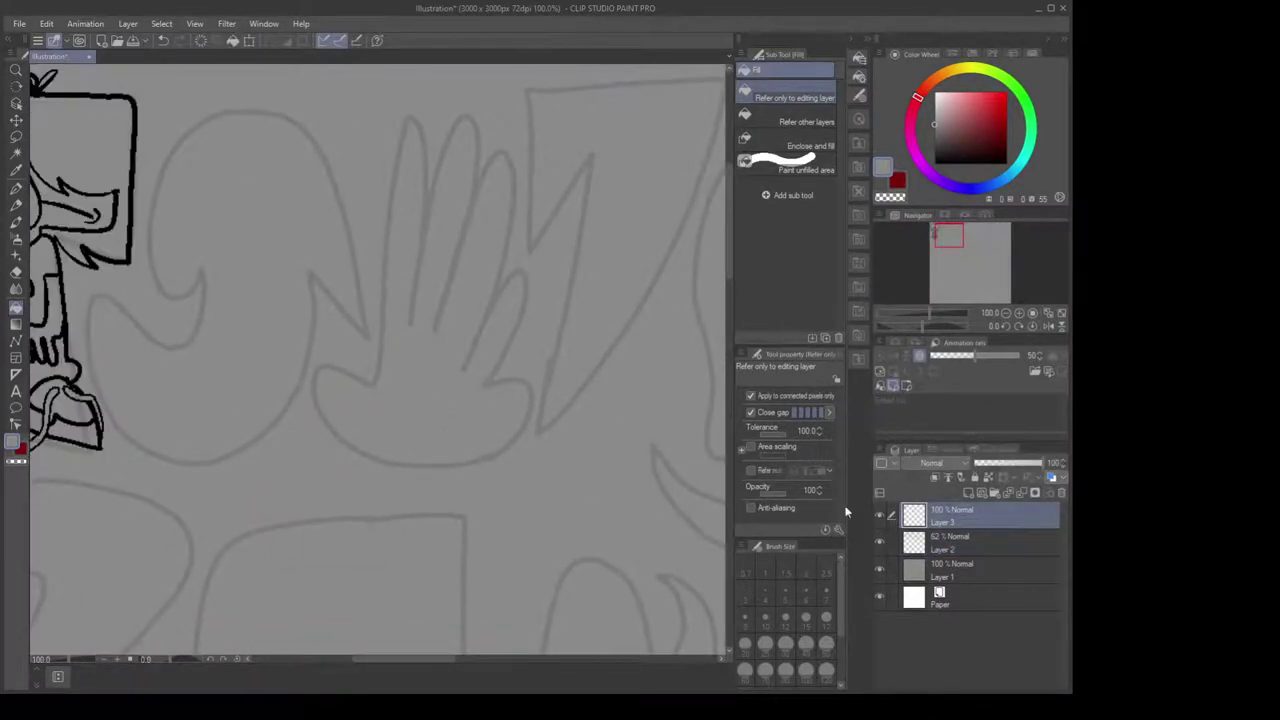
scroll(394, 363, left, 5)
key(p)
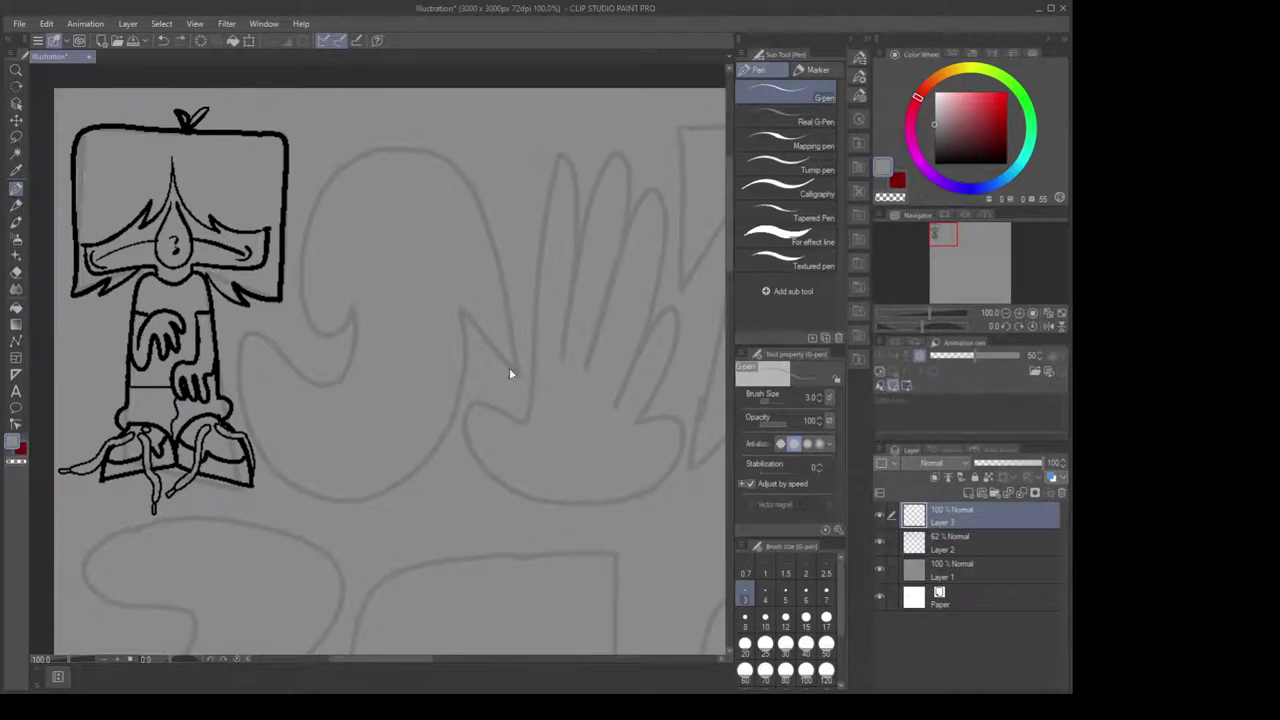
drag(944, 138, 932, 167)
Test strokes on the second silhouette, undo them, and set the G-pen's brush size to 7
mouse_move(355, 309)
mouse_down()
mouse_move(364, 391)
mouse_move(439, 408)
mouse_up()
key(ctrl+z)
drag(439, 345, 441, 337)
scroll(441, 340, up, 1)
scroll(509, 277, down, 1)
drag(509, 277, 500, 273)
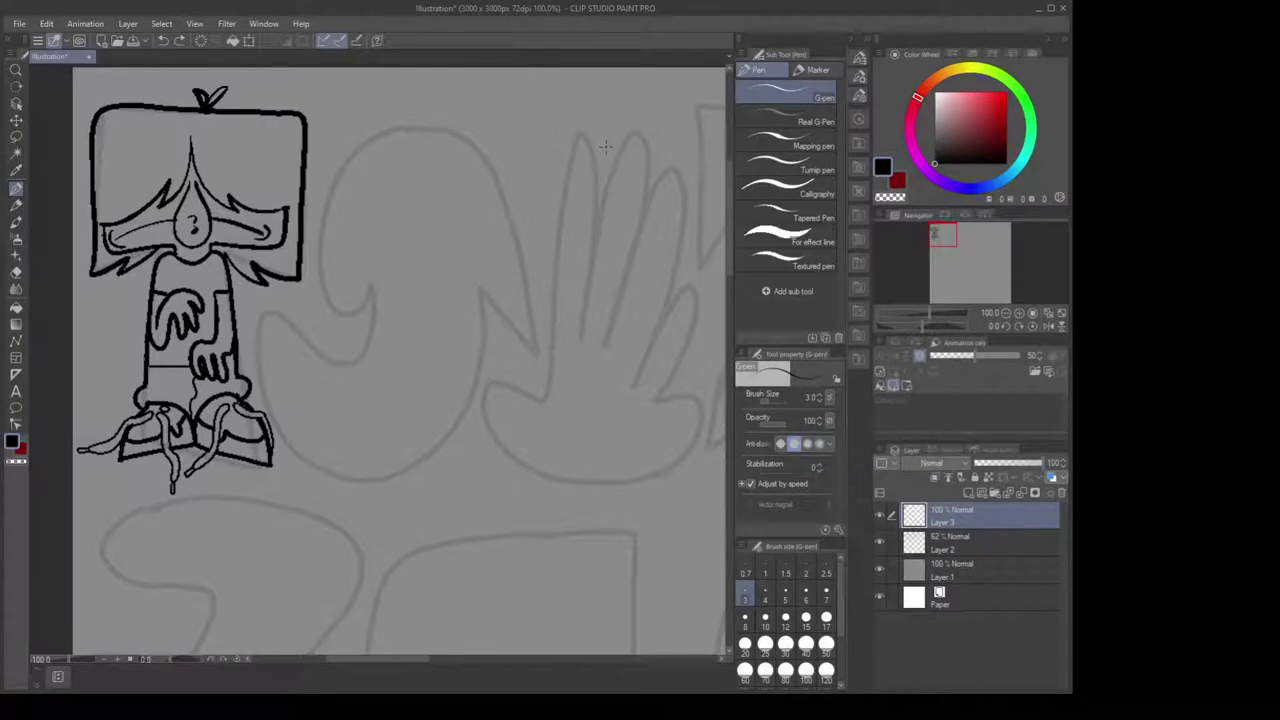
mouse_move(432, 334)
mouse_down()
mouse_move(480, 300)
mouse_move(511, 334)
mouse_up()
key(ctrl+z)
key(ctrl+z)
key(bracketright)
key(bracketright)
key(bracketright)
key(bracketright)
Try outlining the second silhouette's outer edge and pointed tip, with a round eye and a small curl inside
mouse_move(416, 128)
mouse_down()
mouse_move(453, 135)
mouse_move(489, 167)
mouse_move(519, 236)
mouse_move(537, 351)
mouse_move(479, 290)
mouse_move(474, 378)
mouse_up()
mouse_move(482, 304)
mouse_down()
mouse_move(441, 334)
mouse_move(430, 315)
mouse_move(452, 341)
mouse_up()
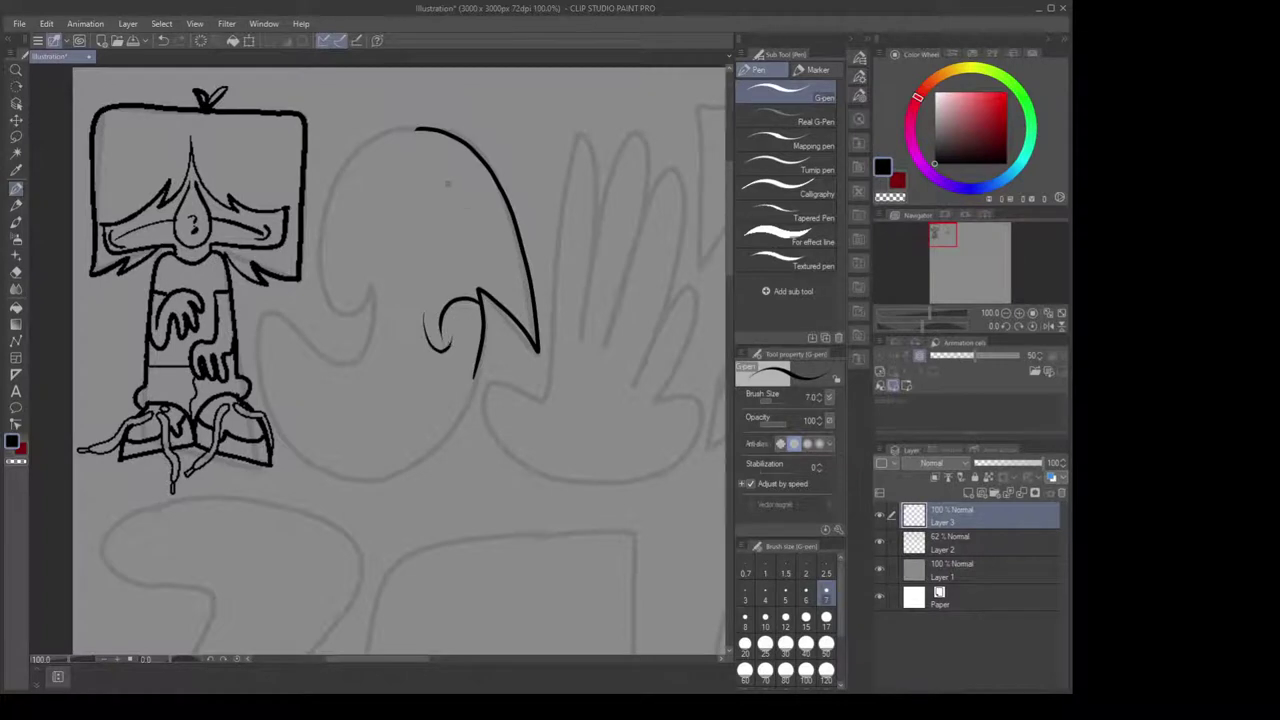
drag(441, 179, 454, 180)
drag(461, 220, 461, 238)
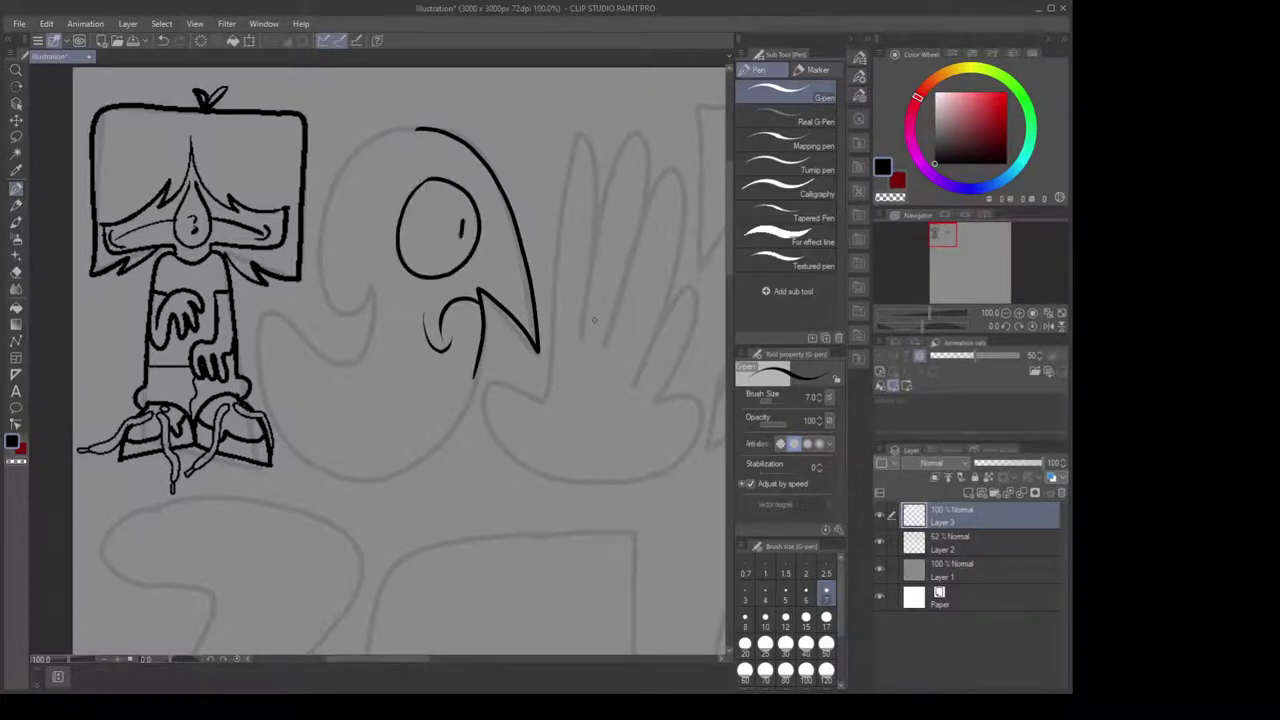
key(ctrl+z)
key(ctrl+z)
key(ctrl+z)
key(ctrl+z)
key(ctrl+z)
key(ctrl+z)
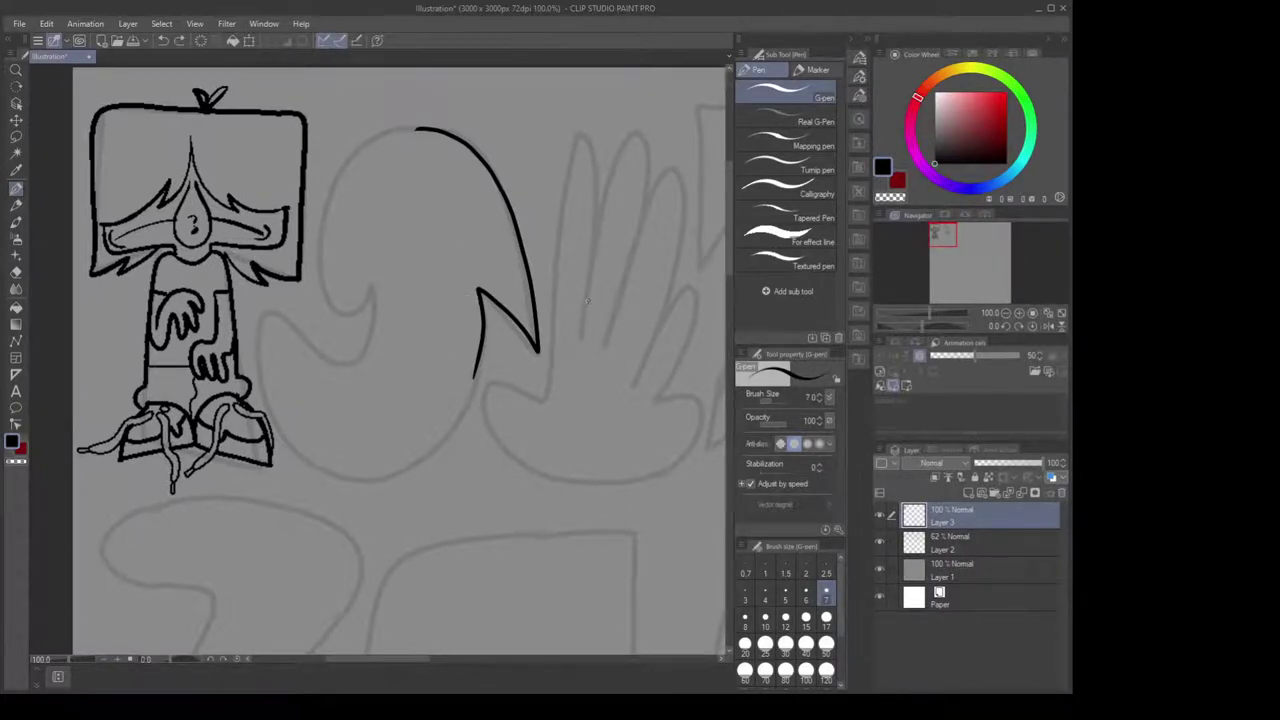
Try two overlapping round eyes in the second silhouette's upper part, with curved strokes in the body below
scroll(560, 330, up, 2)
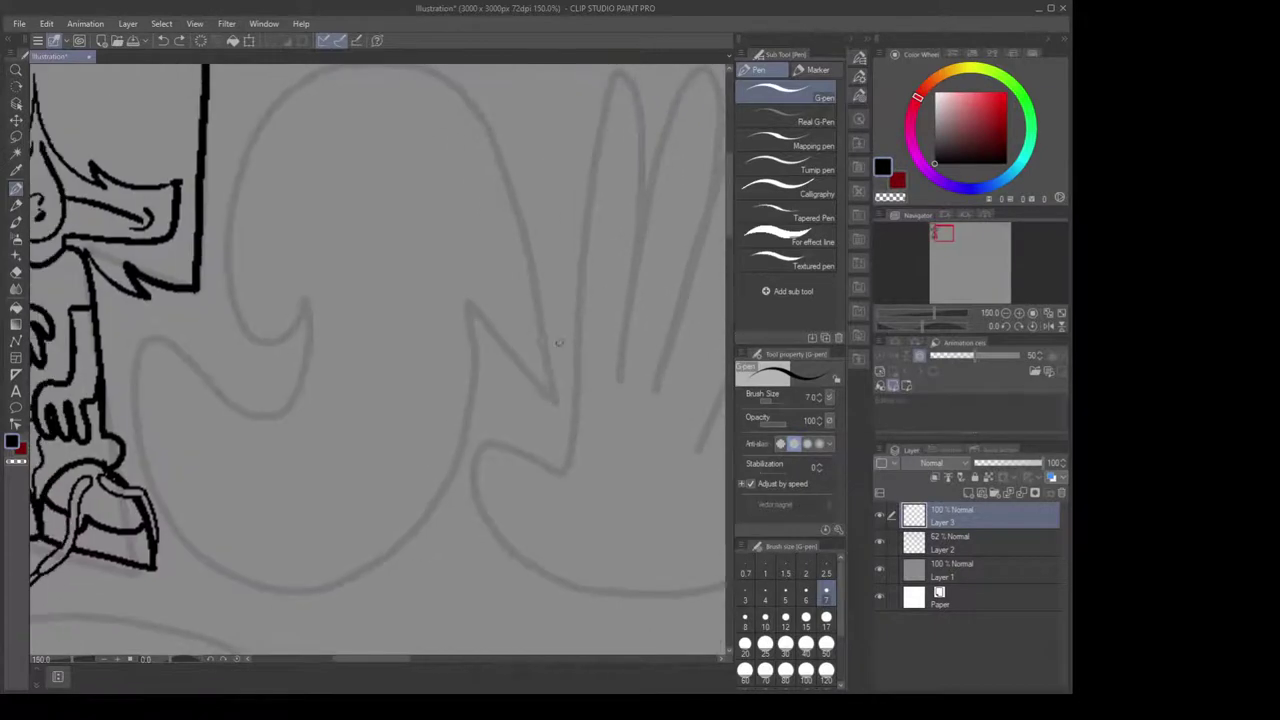
scroll(553, 328, down, 2)
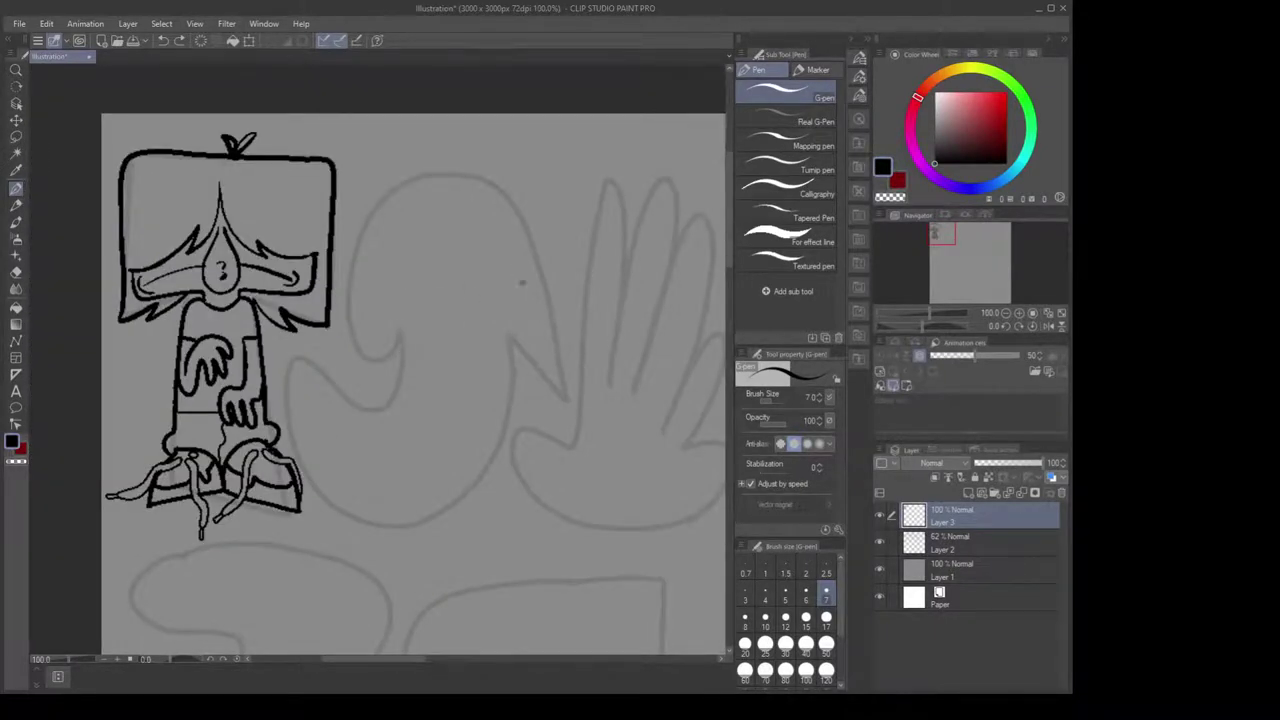
drag(513, 335, 471, 260)
key(ctrl+z)
drag(410, 316, 462, 322)
key(ctrl+z)
key(ctrl+z)
mouse_move(493, 458)
mouse_down()
mouse_move(493, 426)
mouse_move(461, 414)
mouse_up()
mouse_move(362, 408)
mouse_down()
mouse_move(401, 436)
mouse_move(330, 504)
mouse_up()
mouse_move(462, 232)
mouse_down()
mouse_move(429, 237)
mouse_move(473, 360)
mouse_move(508, 258)
mouse_move(443, 232)
mouse_move(363, 282)
mouse_move(410, 352)
mouse_up()
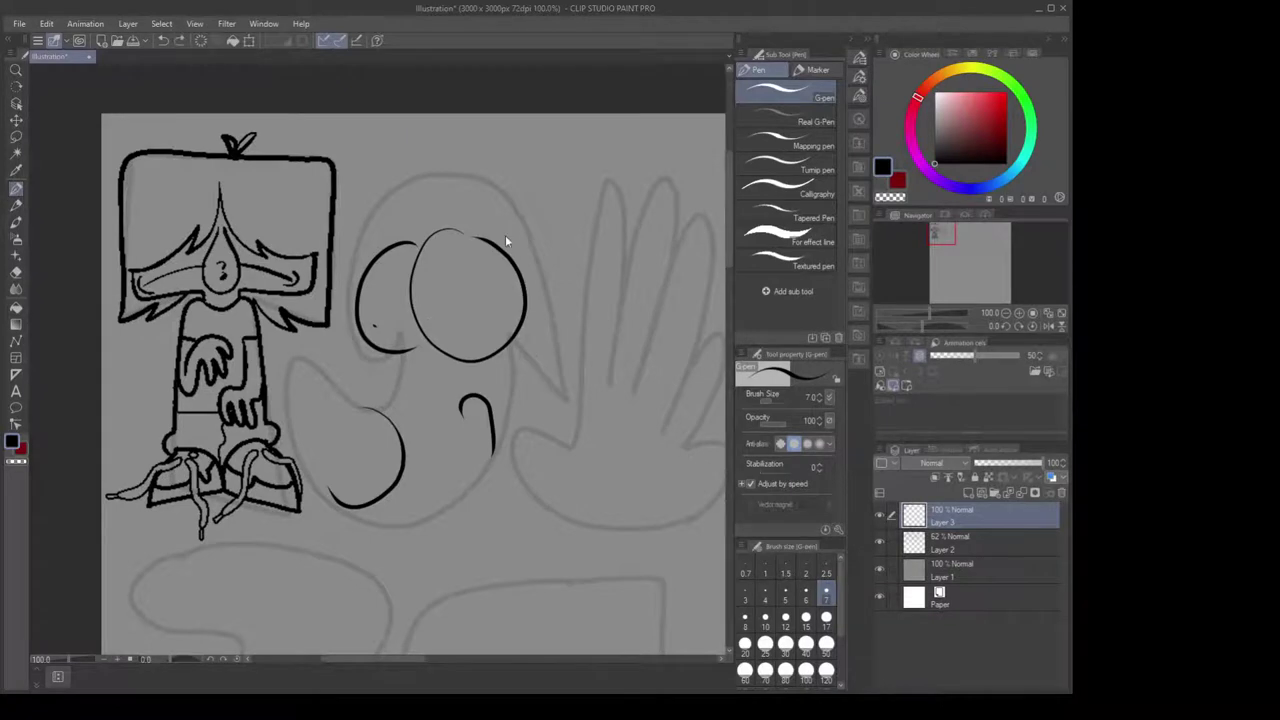
key(ctrl+z)
key(ctrl+z)
key(ctrl+z)
key(ctrl+z)
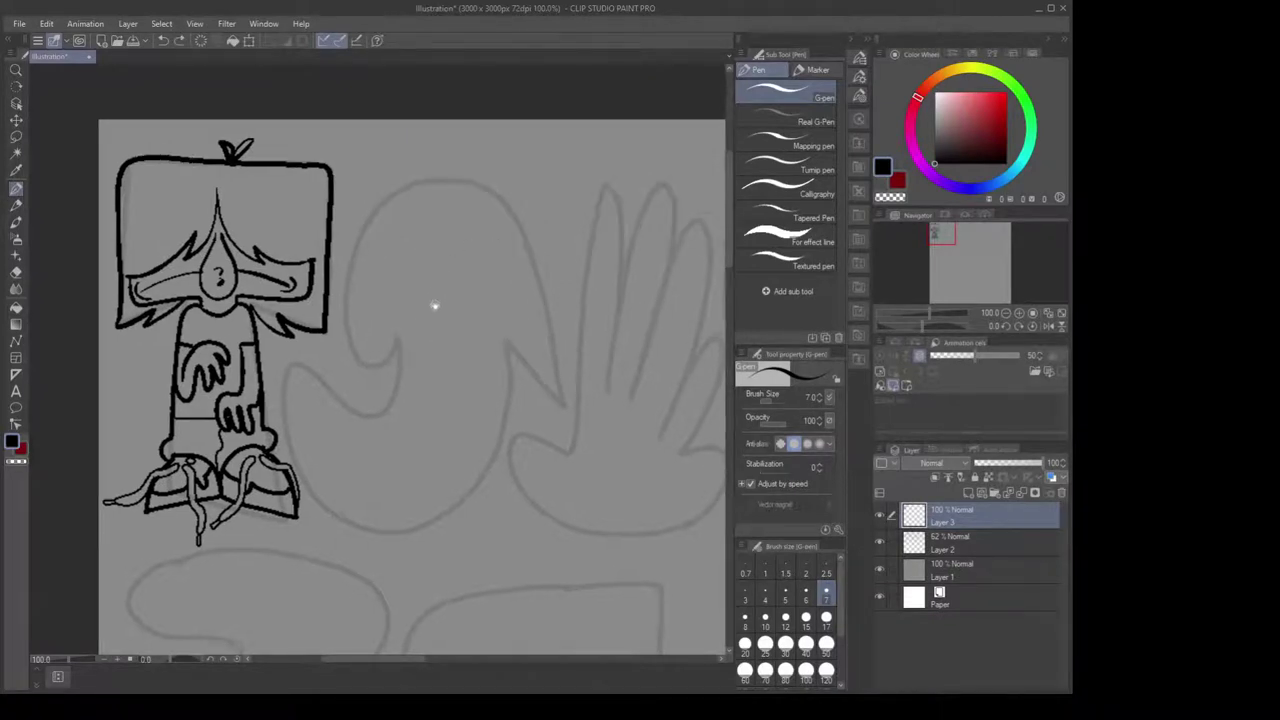
Draw a spiky hair tuft above the second silhouette's top and a hairline flowing down the back to a small flicked curl
drag(435, 306, 425, 288)
mouse_move(375, 337)
mouse_down()
mouse_move(404, 342)
mouse_move(400, 353)
mouse_up()
drag(490, 289, 480, 290)
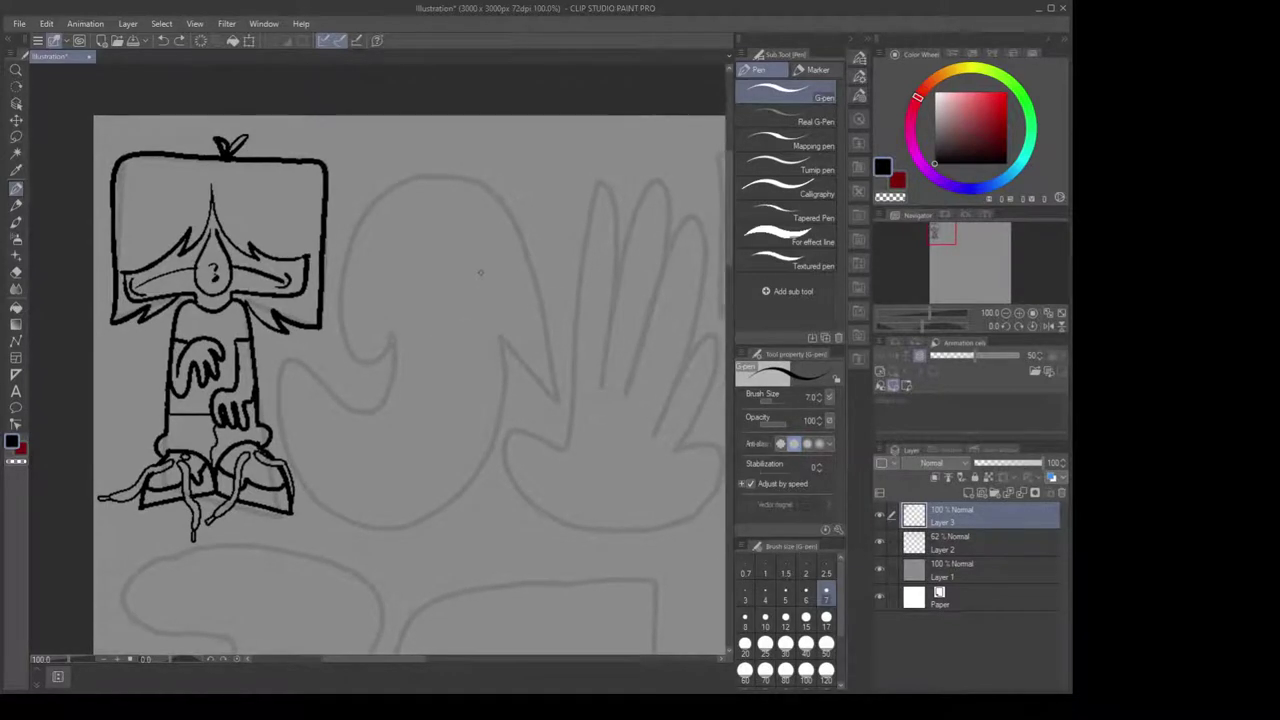
scroll(522, 304, up, 1)
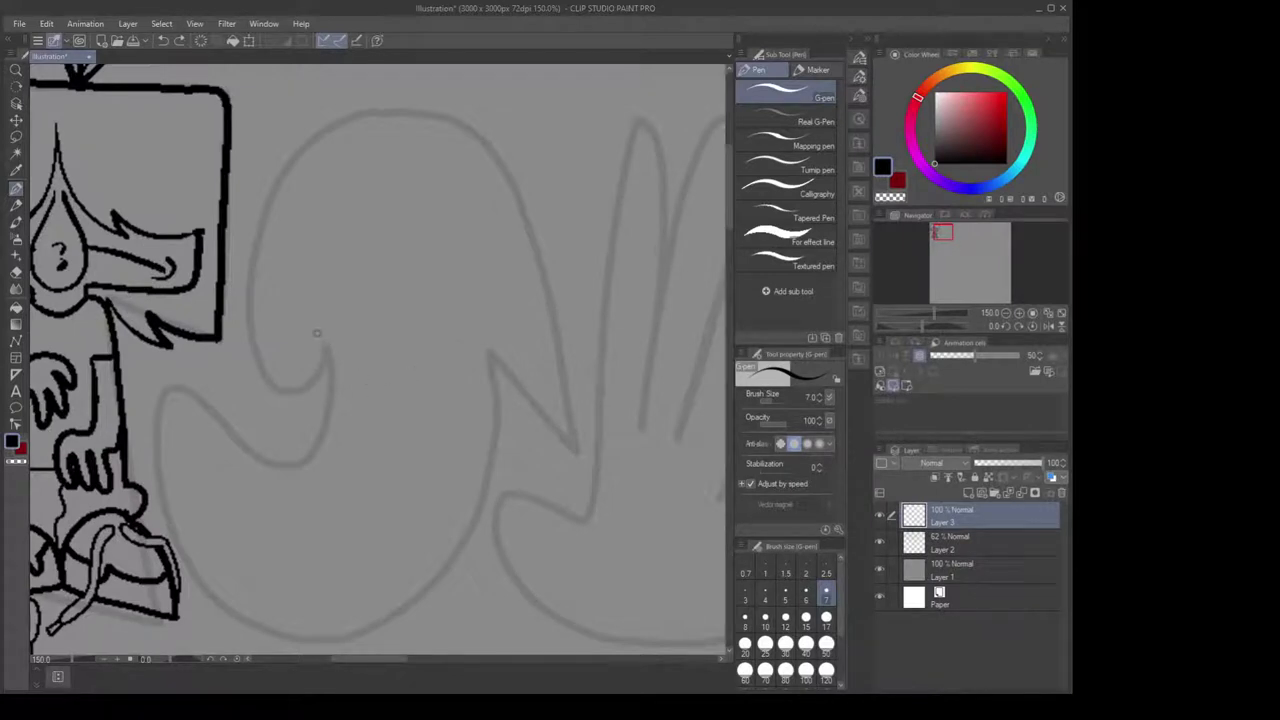
mouse_move(325, 352)
mouse_down()
mouse_move(318, 380)
mouse_move(276, 390)
mouse_move(245, 308)
mouse_move(278, 176)
mouse_move(357, 127)
mouse_move(389, 83)
mouse_move(415, 91)
mouse_move(435, 123)
mouse_move(420, 92)
mouse_move(424, 116)
mouse_move(508, 124)
mouse_move(512, 192)
mouse_up()
key(ctrl+z)
key(ctrl+z)
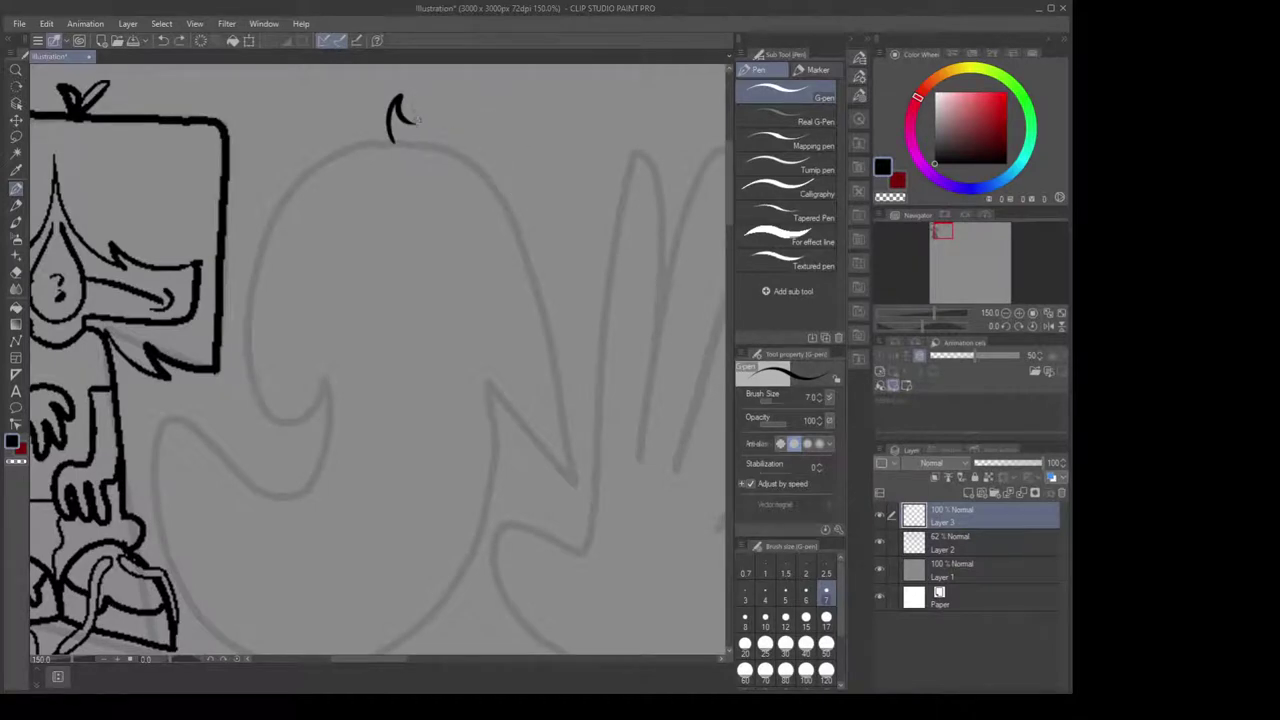
mouse_move(411, 120)
mouse_down()
mouse_move(418, 96)
mouse_move(518, 157)
mouse_move(536, 200)
mouse_move(532, 266)
mouse_move(570, 312)
mouse_move(556, 337)
mouse_up()
key(ctrl+z)
key(ctrl+z)
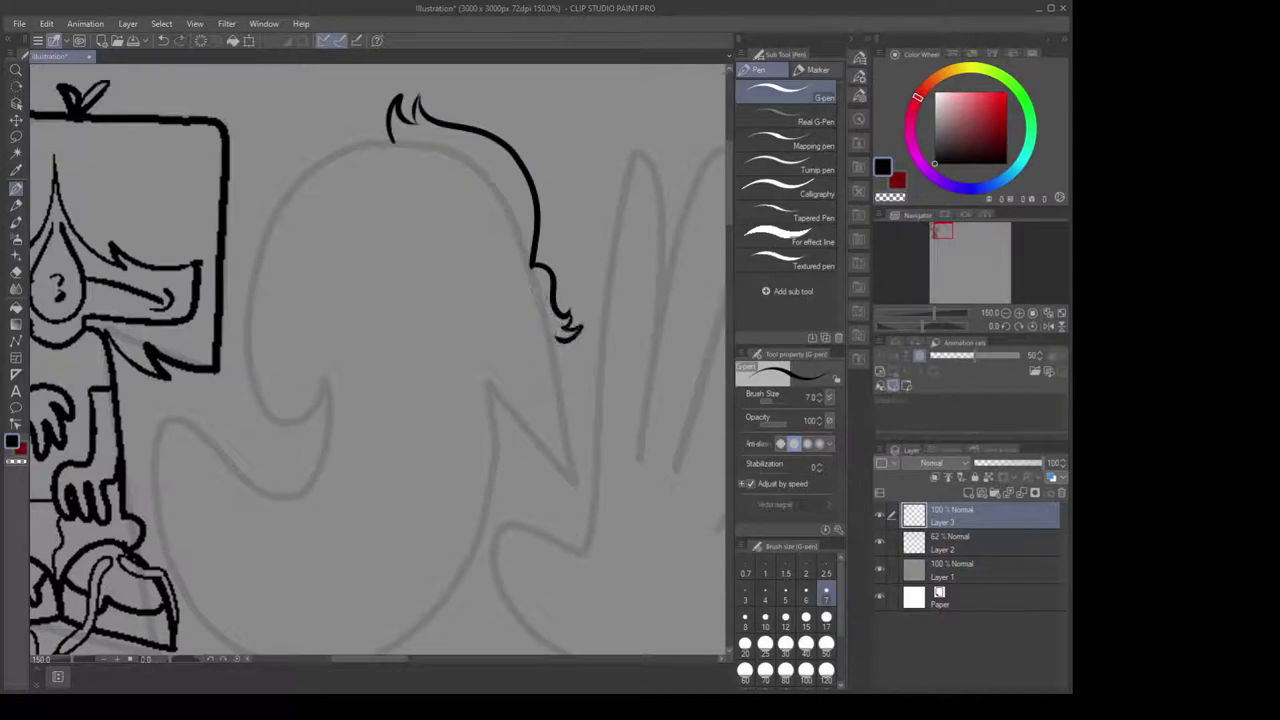
Draw a long pointed ear beneath the hair, following the silhouette's spike, with an inner rim ending in a curl
mouse_move(462, 270)
mouse_down()
mouse_move(496, 214)
mouse_move(524, 254)
mouse_move(573, 480)
mouse_move(485, 384)
mouse_up()
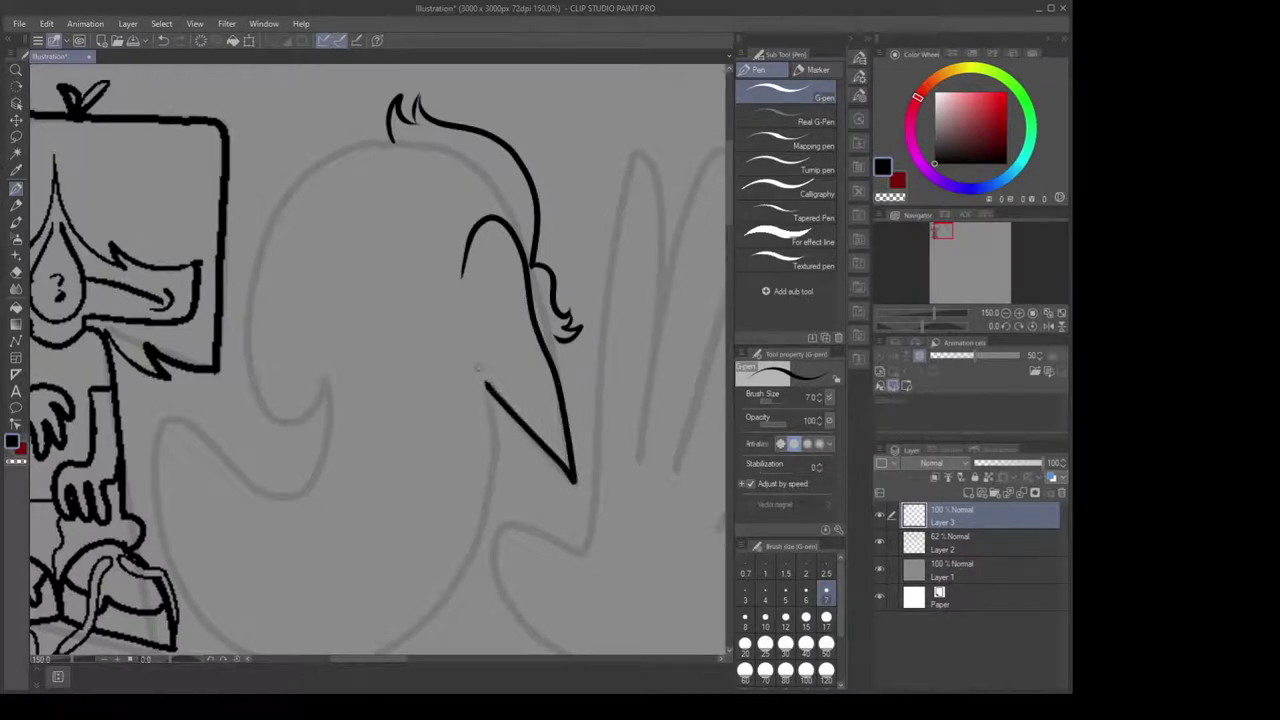
mouse_move(510, 259)
mouse_down()
mouse_move(476, 330)
mouse_move(485, 361)
mouse_up()
key(ctrl+z)
key(ctrl+z)
mouse_move(506, 253)
mouse_down()
mouse_move(475, 327)
mouse_move(490, 375)
mouse_up()
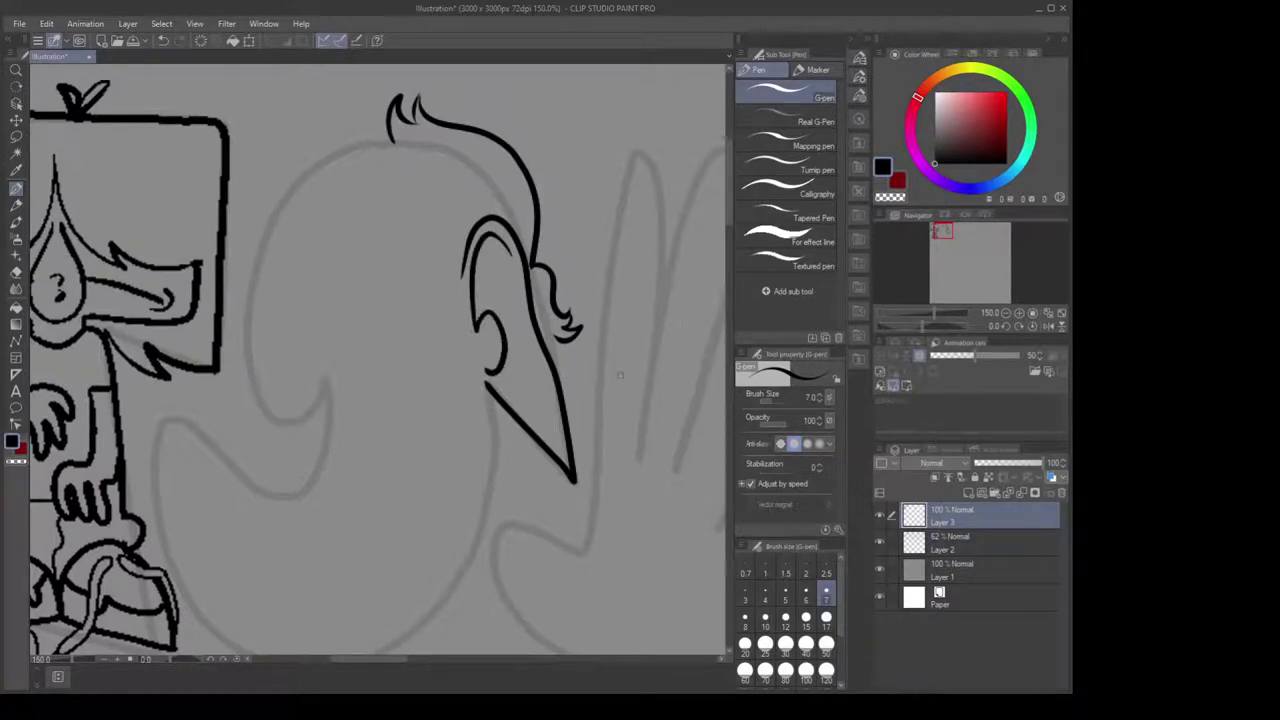
Redraw the ear's inner curl as a rounded hook and add a long thin fold line running down inside the ear
drag(371, 446, 381, 423)
drag(429, 373, 431, 339)
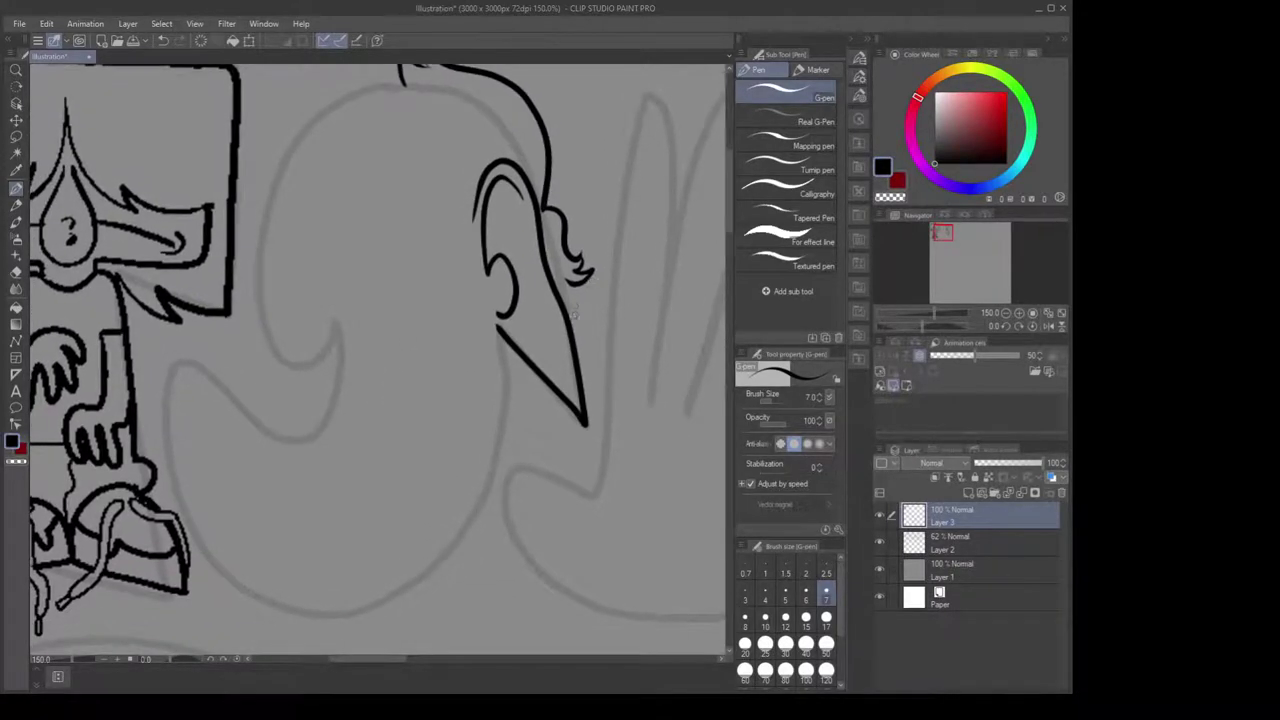
key(ctrl+z)
mouse_move(521, 201)
mouse_down()
mouse_move(493, 301)
mouse_move(502, 320)
mouse_move(508, 185)
mouse_move(490, 288)
mouse_move(497, 273)
mouse_move(510, 318)
mouse_up()
key(ctrl+z)
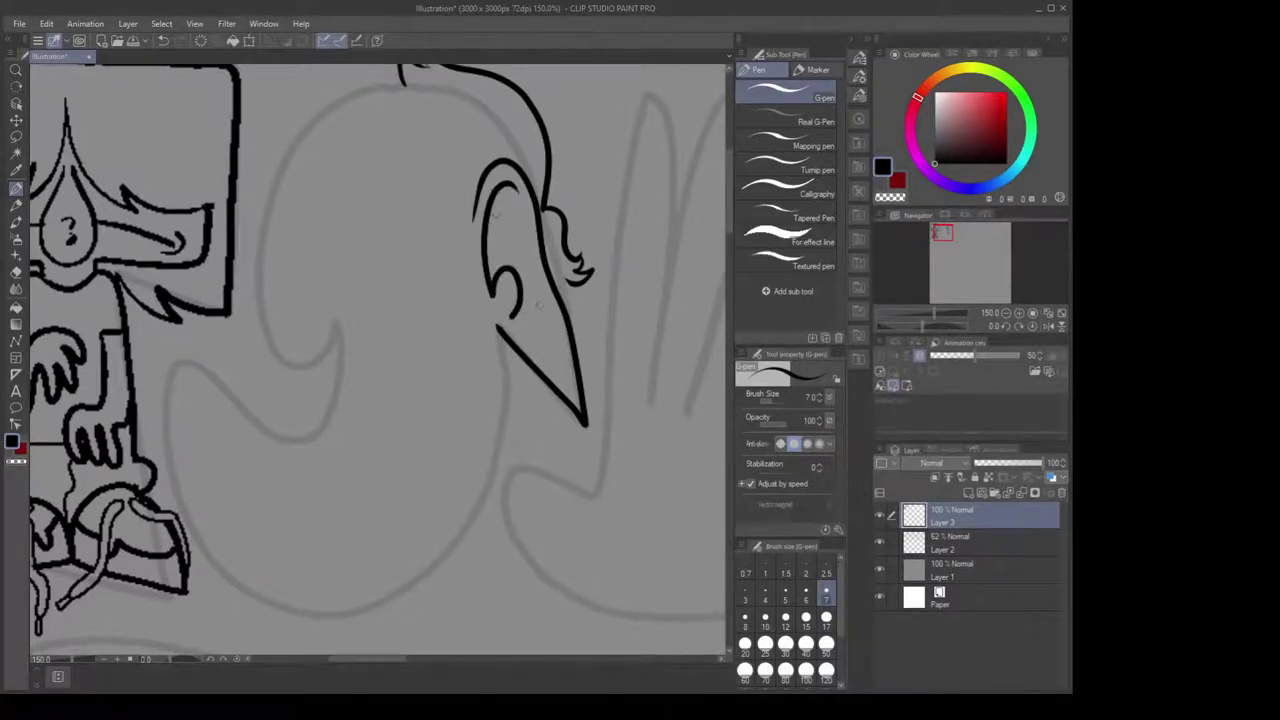
mouse_move(494, 204)
mouse_down()
mouse_move(522, 235)
mouse_move(560, 365)
mouse_move(513, 213)
mouse_move(552, 350)
mouse_up()
key(ctrl+z)
drag(569, 239, 593, 270)
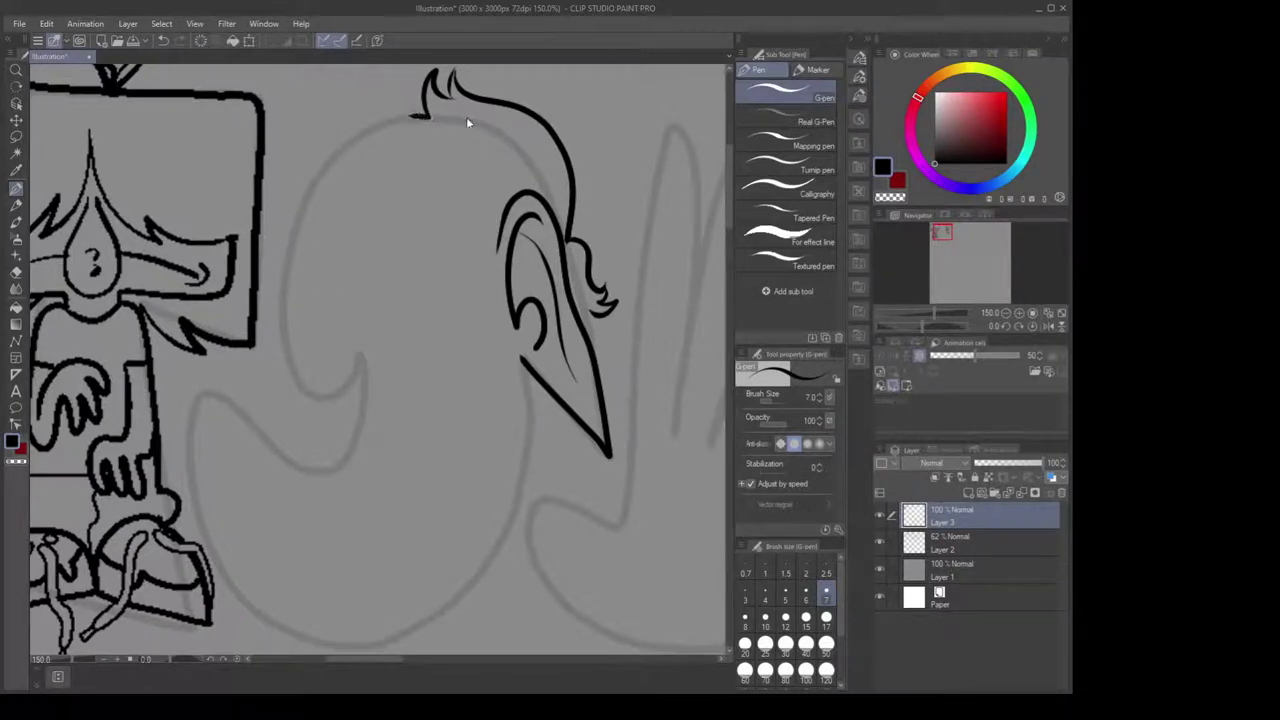
Try a rounded head outline running over the silhouette's top and down the front to a curled tip
mouse_move(525, 158)
mouse_down()
mouse_move(462, 118)
mouse_move(365, 124)
mouse_move(287, 286)
mouse_move(298, 368)
mouse_move(322, 396)
mouse_move(362, 345)
mouse_move(340, 360)
mouse_up()
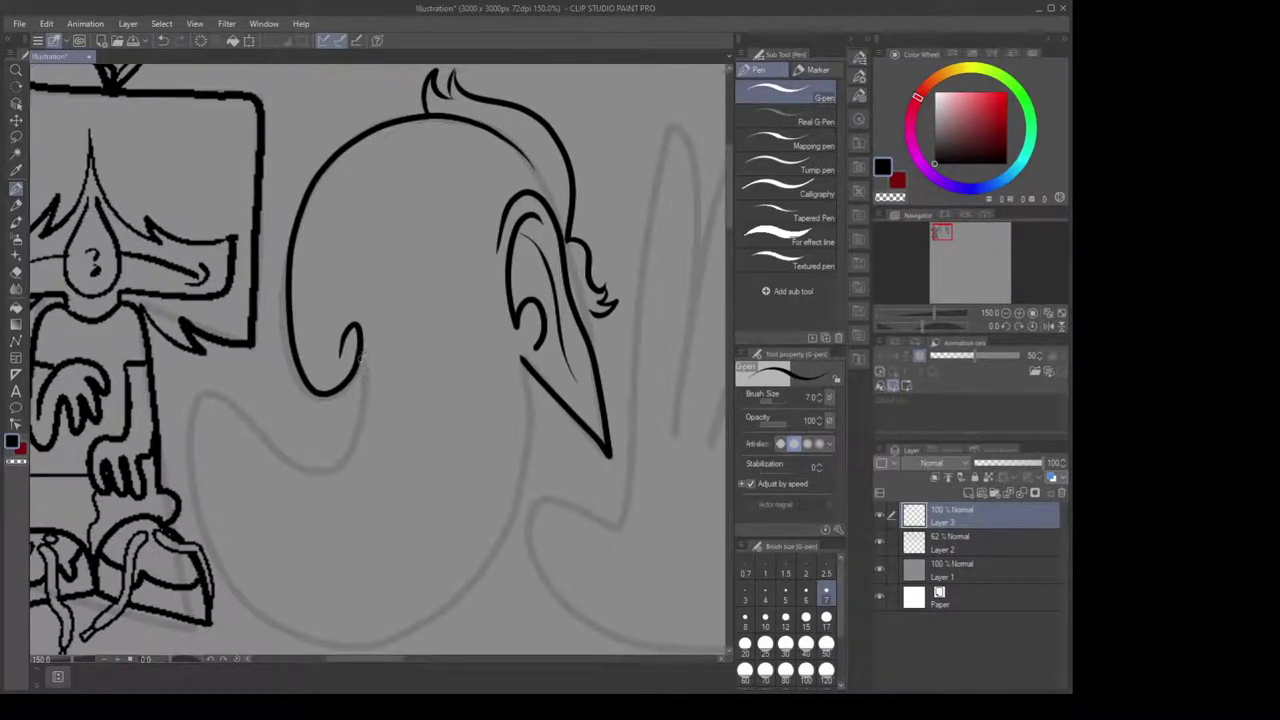
drag(364, 348, 438, 378)
key(ctrl+z)
key(ctrl+z)
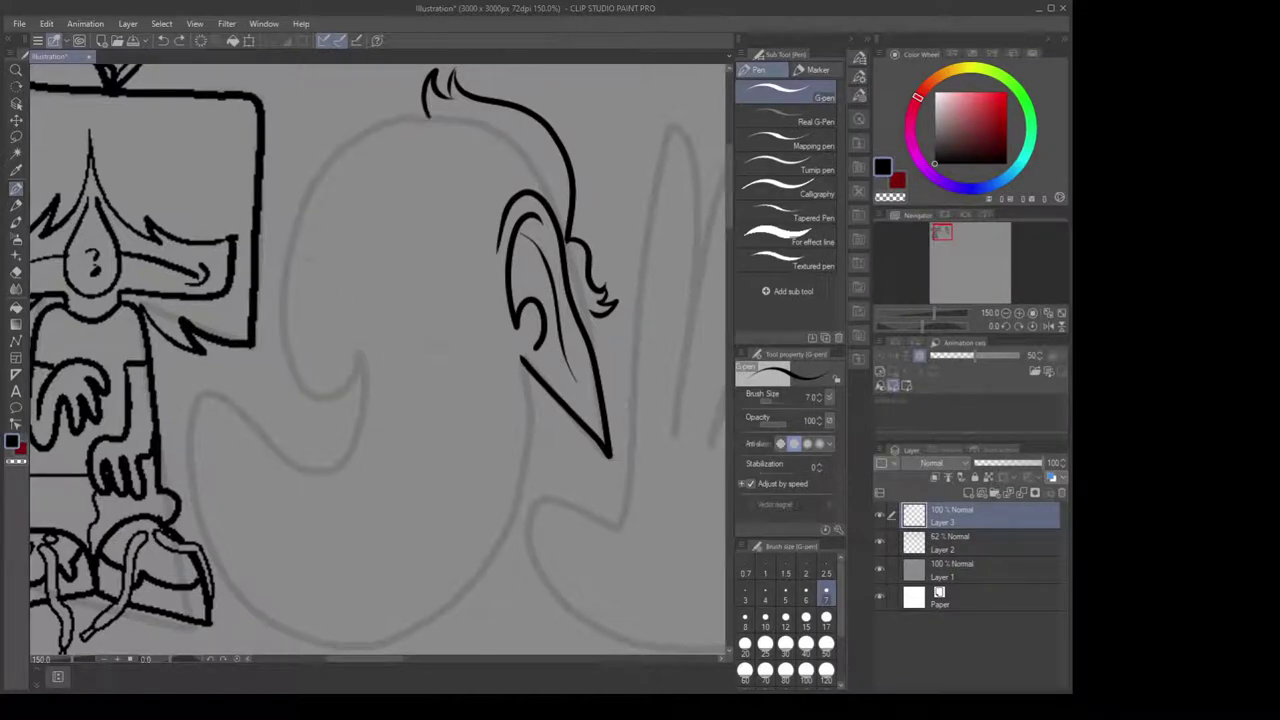
Outline the front of the head from the hair tuft down around the silhouette's hook, closing it with a short curved tick
drag(322, 235, 341, 280)
key(ctrl+z)
mouse_move(426, 116)
mouse_down()
mouse_move(332, 152)
mouse_move(286, 236)
mouse_up()
key(ctrl+z)
mouse_move(388, 126)
mouse_down()
mouse_move(338, 156)
mouse_move(312, 195)
mouse_move(283, 316)
mouse_move(312, 396)
mouse_move(338, 394)
mouse_move(361, 362)
mouse_move(376, 376)
mouse_move(370, 355)
mouse_move(357, 458)
mouse_move(320, 472)
mouse_move(222, 398)
mouse_move(202, 398)
mouse_move(186, 462)
mouse_move(200, 535)
mouse_move(258, 613)
mouse_move(358, 651)
mouse_move(425, 625)
mouse_move(510, 506)
mouse_up()
key(ctrl+z)
key(ctrl+z)
scroll(446, 419, down, 1)
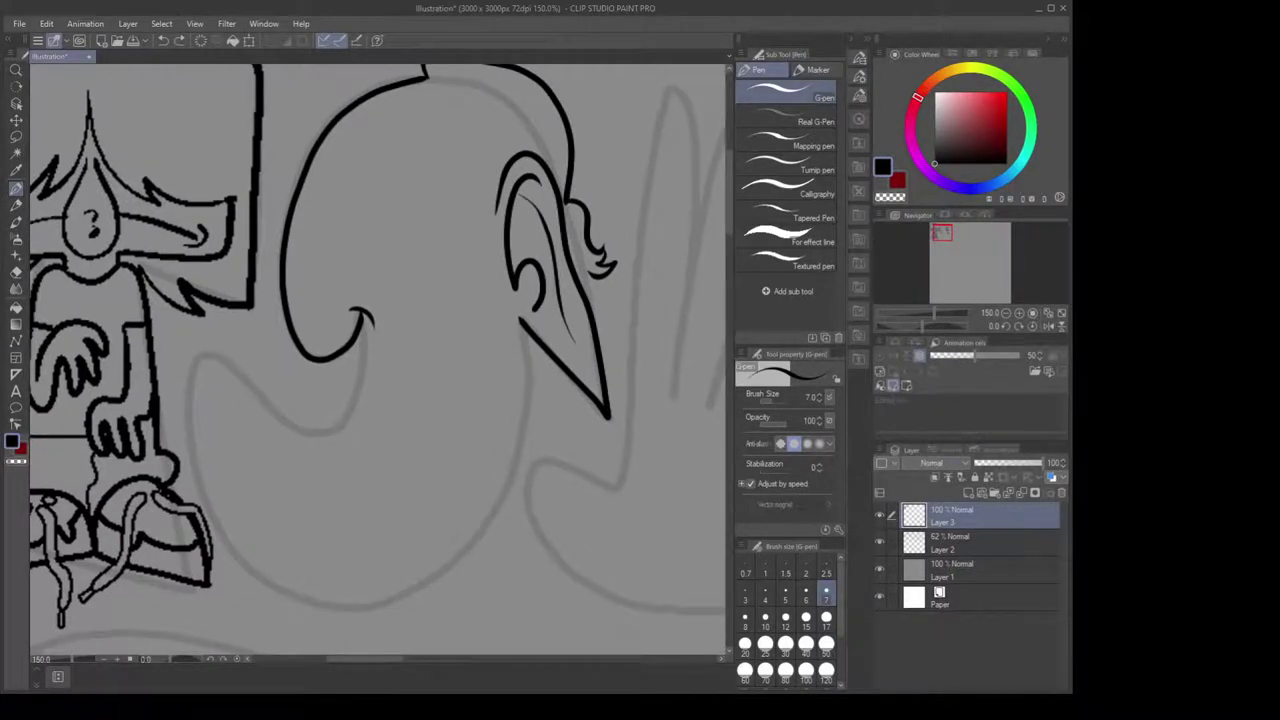
Set the pen stabilization to 64 and outline the open lower jaw, from the mouth corner around the rounded chin up to the ear's base
click(616, 706)
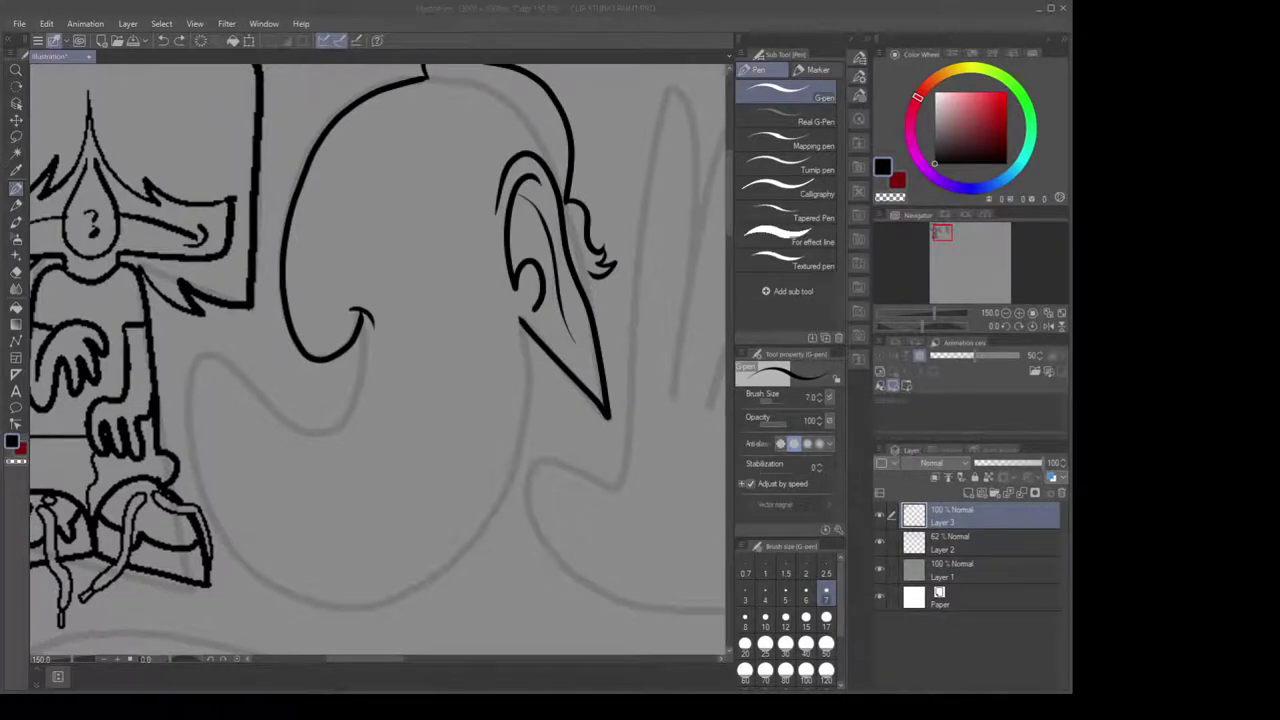
drag(457, 414, 474, 379)
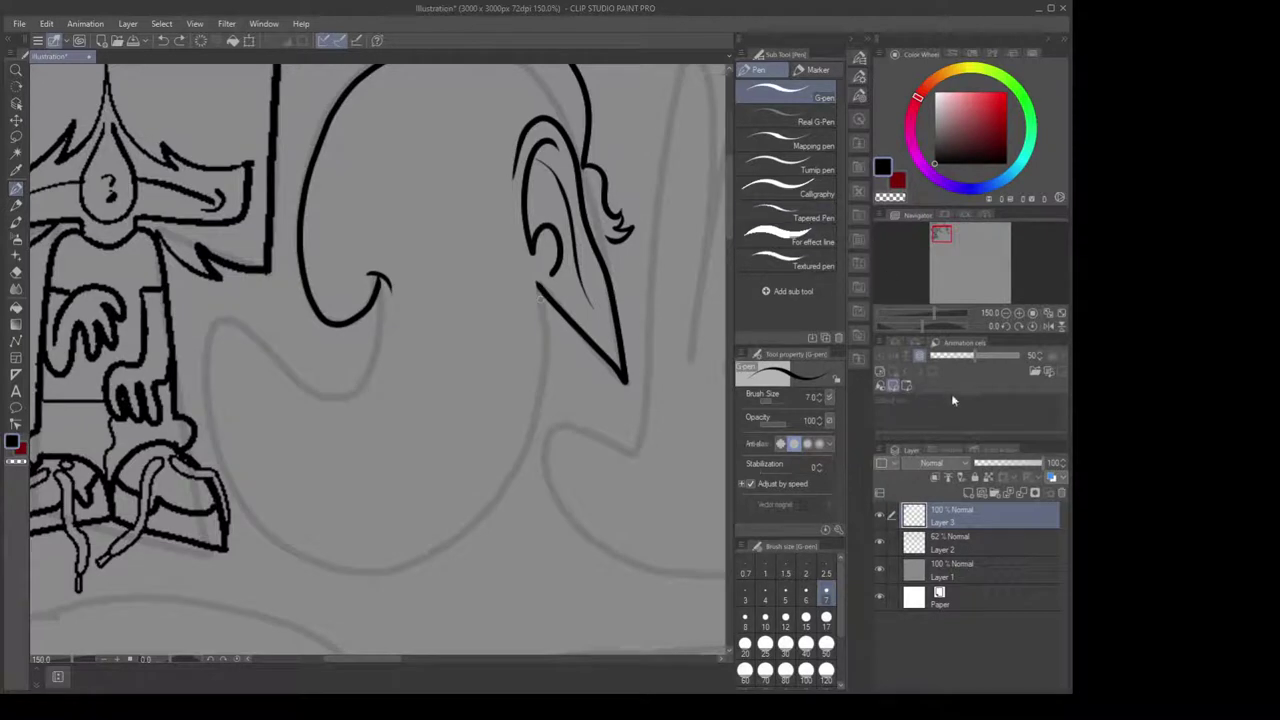
click(778, 468)
mouse_move(437, 362)
mouse_down()
mouse_move(431, 447)
mouse_move(515, 462)
mouse_up()
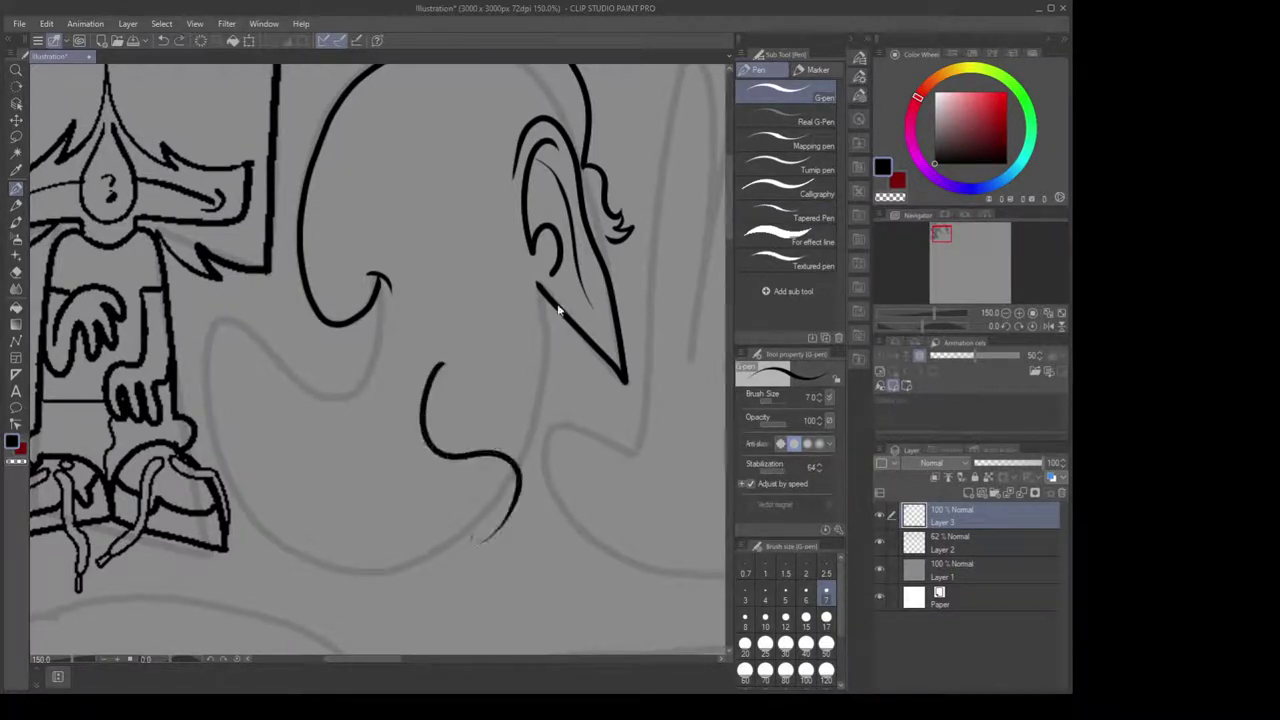
key(ctrl+z)
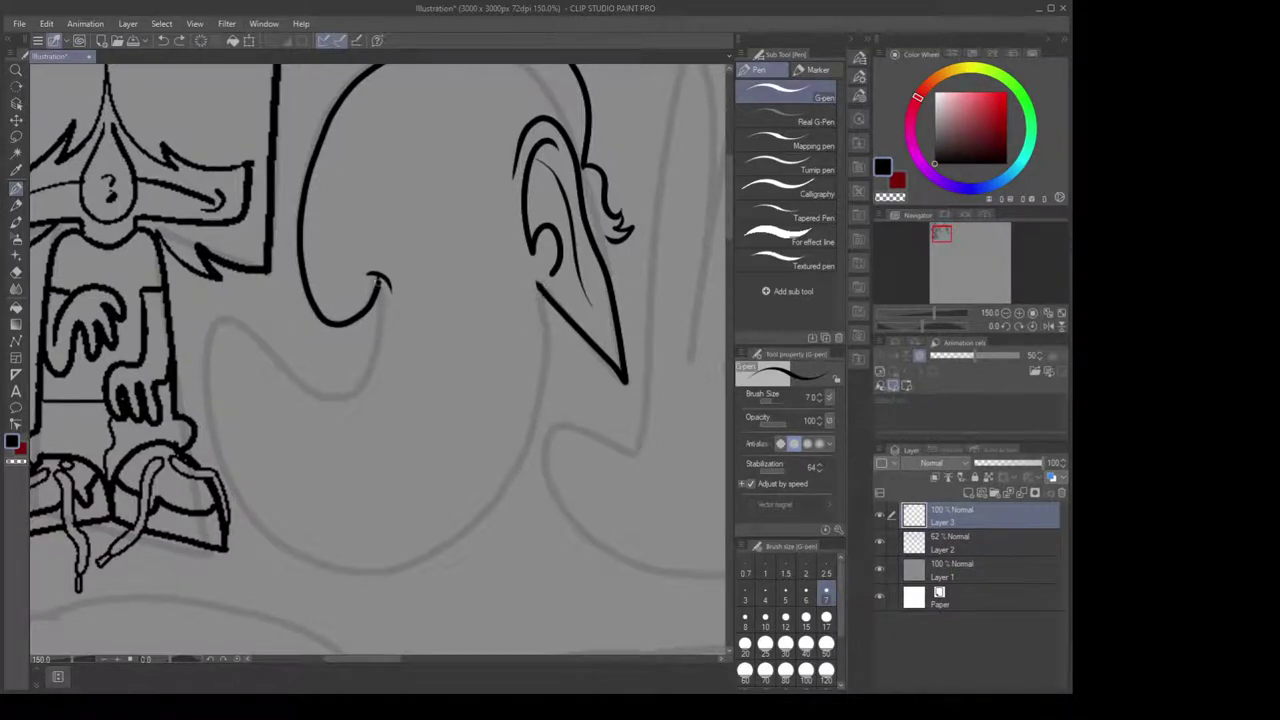
mouse_move(380, 282)
mouse_down()
mouse_move(384, 338)
mouse_move(360, 392)
mouse_move(314, 398)
mouse_move(266, 344)
mouse_move(224, 322)
mouse_move(202, 372)
mouse_move(220, 470)
mouse_move(262, 532)
mouse_move(326, 574)
mouse_move(392, 578)
mouse_move(440, 562)
mouse_move(505, 488)
mouse_move(548, 335)
mouse_move(530, 252)
mouse_up()
key(e)
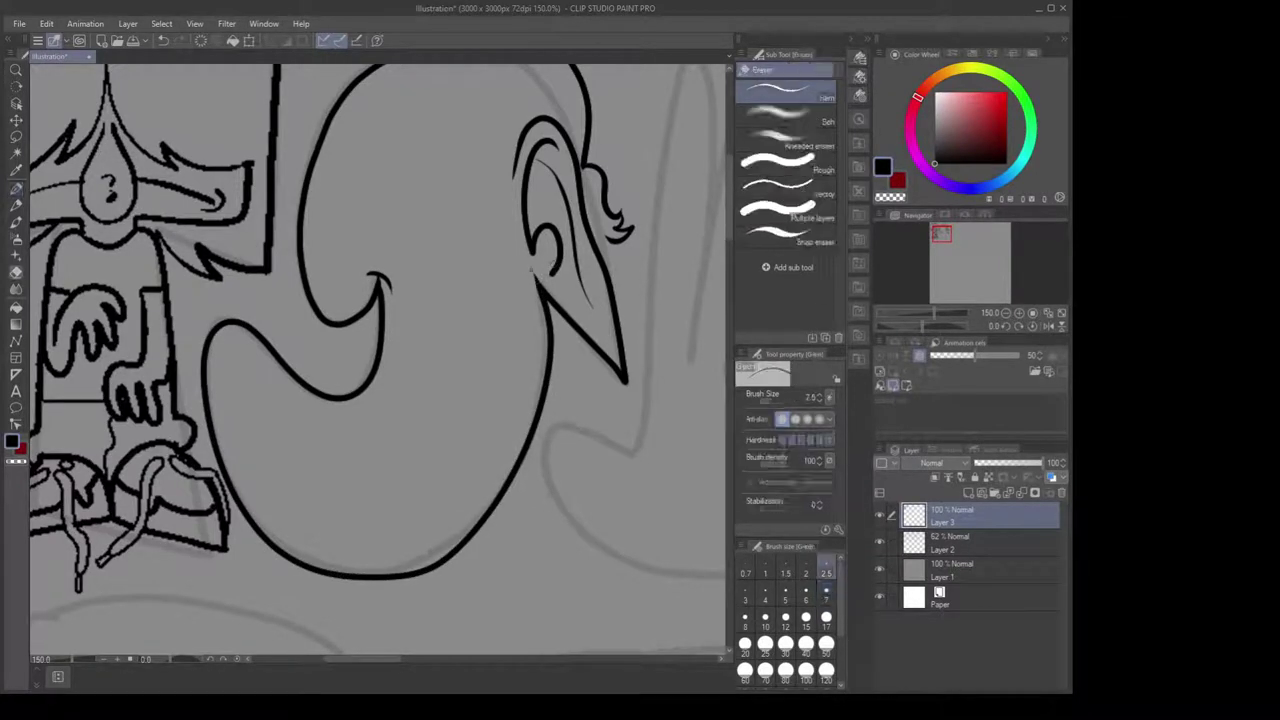
drag(467, 335, 505, 357)
key(p)
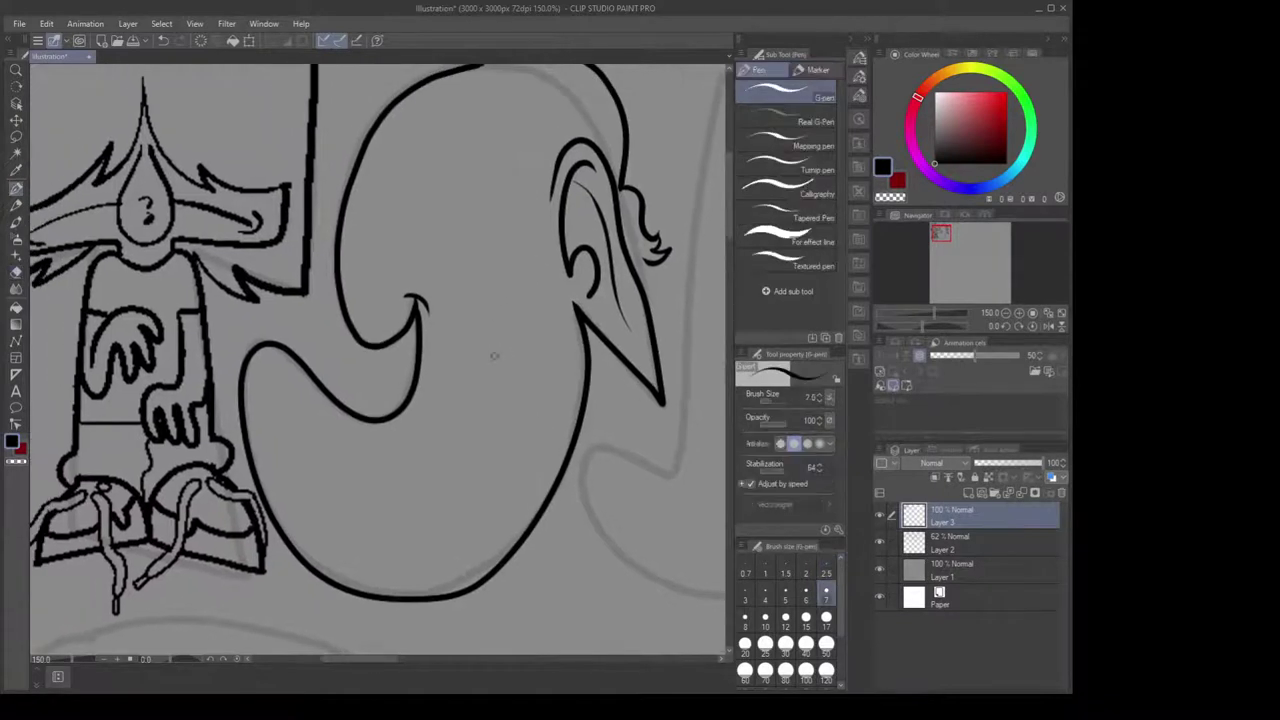
Draw small pointed upper and lower teeth inside the open mouth with the G-pen at size 4
key(bracketleft)
key(bracketleft)
key(bracketleft)
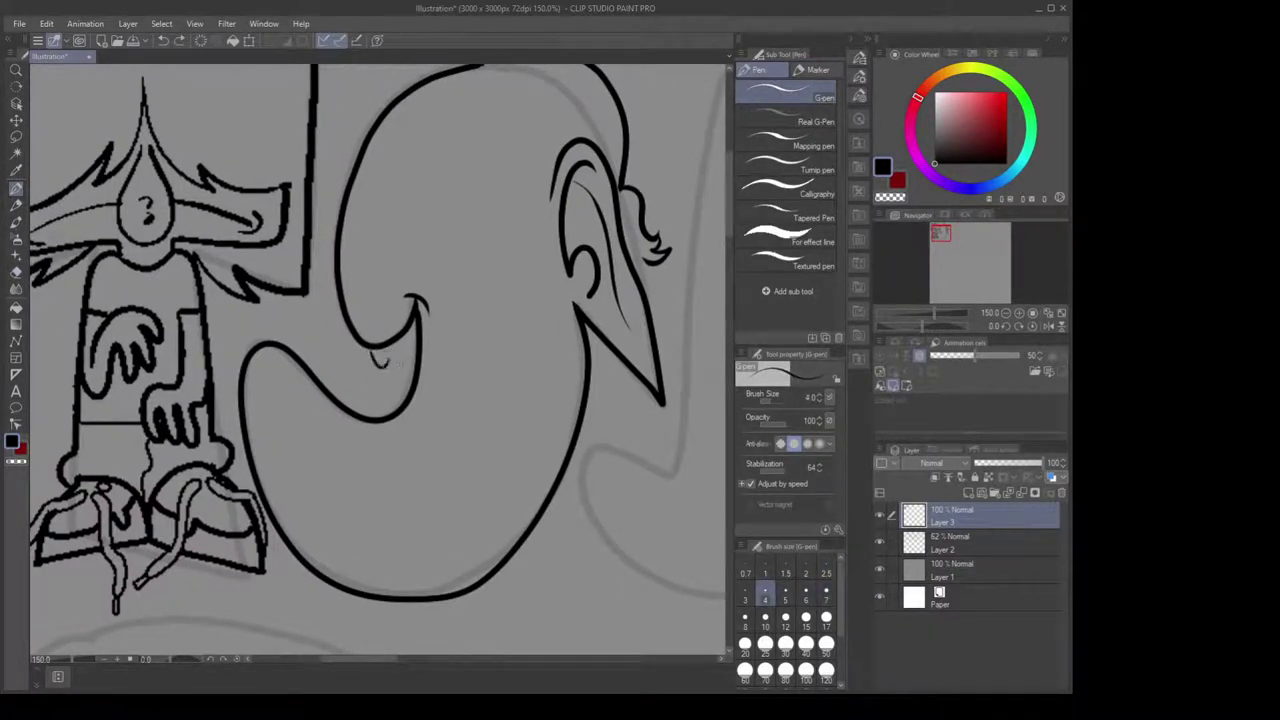
key(ctrl+z)
drag(377, 350, 390, 349)
drag(340, 402, 362, 390)
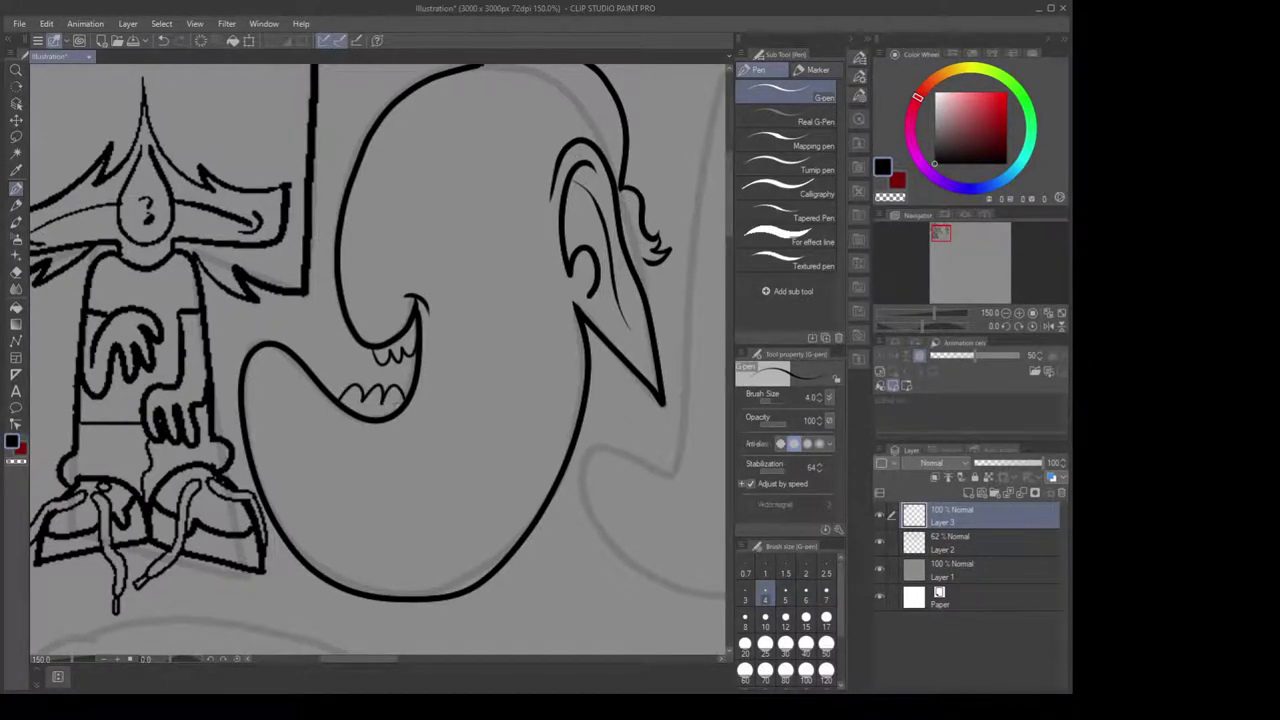
drag(378, 442, 385, 428)
Clean up the line ends around the mouth corner and the ear's base with the Hard eraser at size 2.5
drag(553, 303, 539, 340)
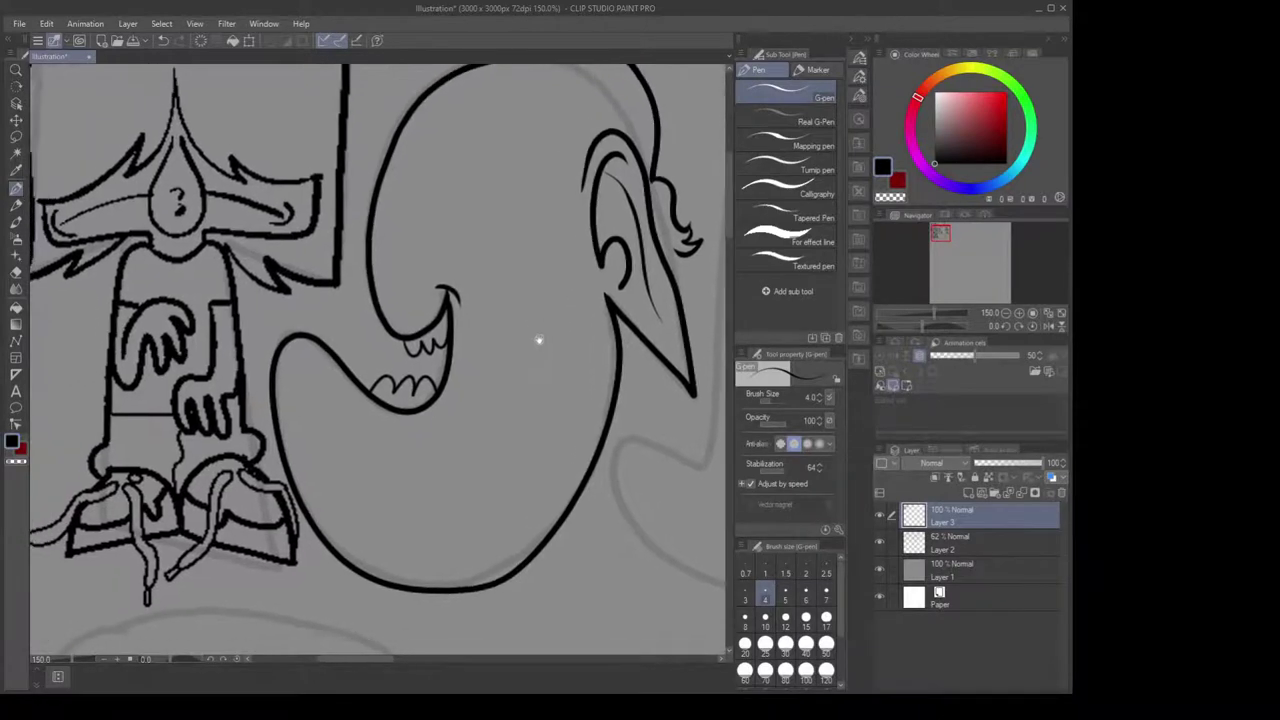
scroll(530, 340, up, 1)
scroll(484, 378, down, 1)
mouse_move(437, 453)
mouse_down()
mouse_move(431, 437)
mouse_move(428, 487)
mouse_up()
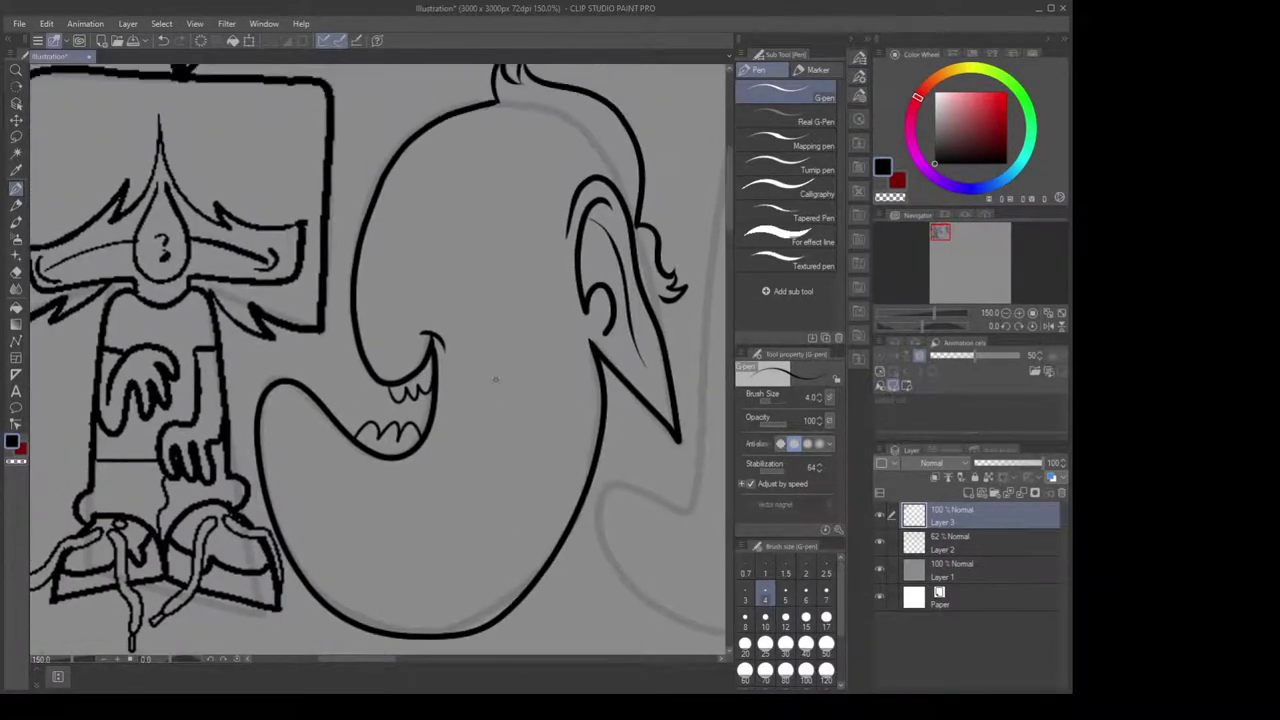
scroll(495, 379, up, 2)
key(e)
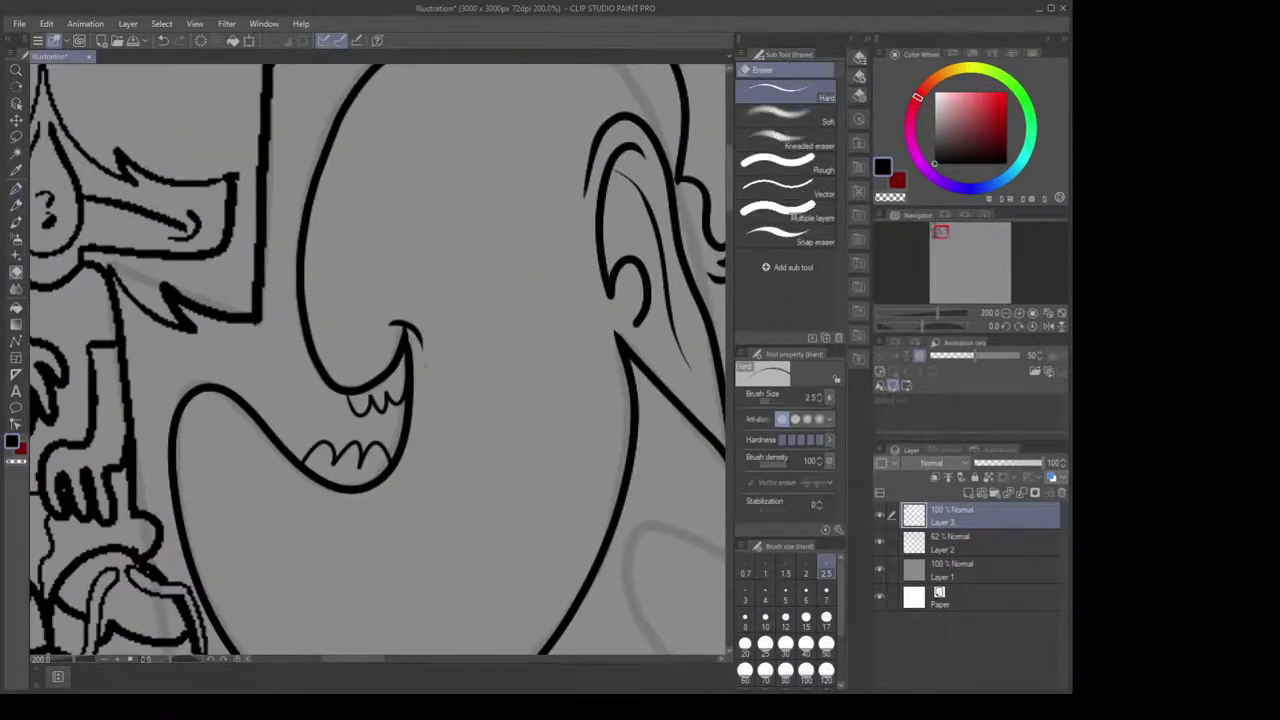
drag(549, 314, 458, 396)
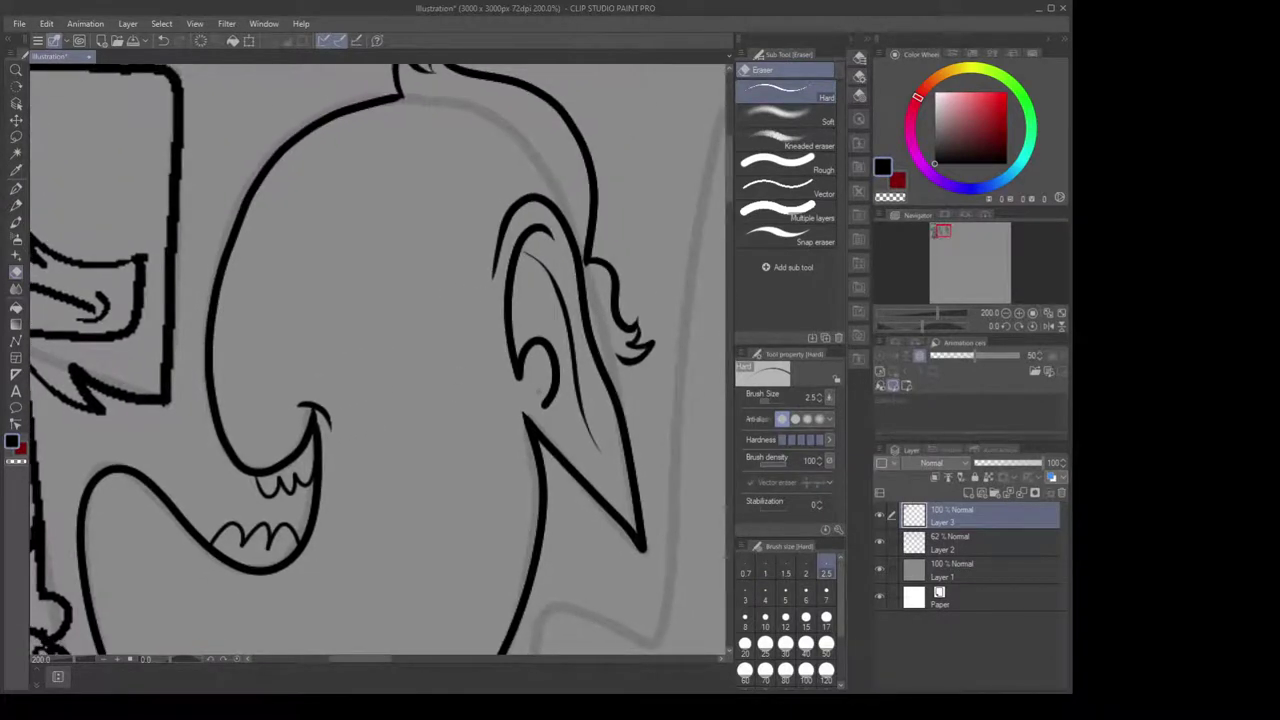
drag(547, 388, 538, 409)
drag(589, 364, 563, 297)
mouse_move(511, 363)
mouse_down()
mouse_move(533, 346)
mouse_move(544, 433)
mouse_up()
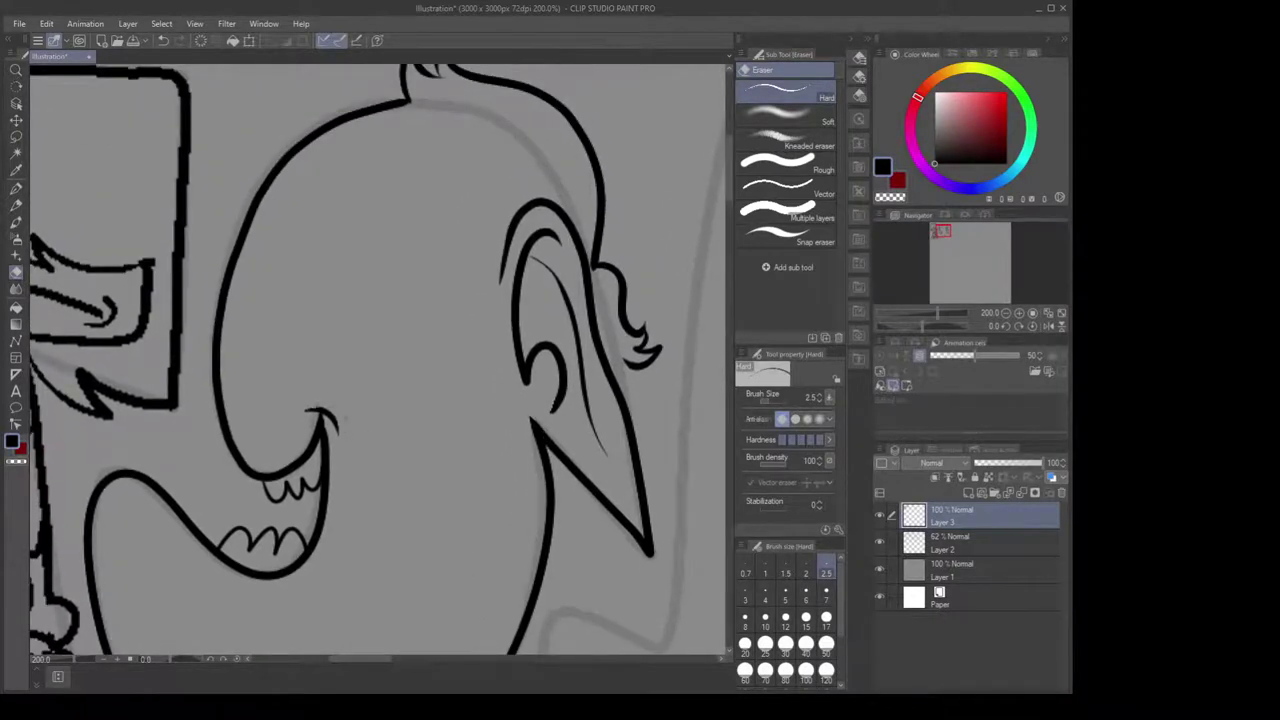
Draw a tapered, pointed tuft of hair curving forward from the top of the ear with the G-pen
mouse_move(602, 186)
mouse_down()
mouse_move(598, 220)
mouse_move(428, 252)
mouse_move(532, 226)
mouse_move(467, 234)
mouse_move(422, 256)
mouse_move(530, 214)
mouse_up()
key(p)
key(ctrl+z)
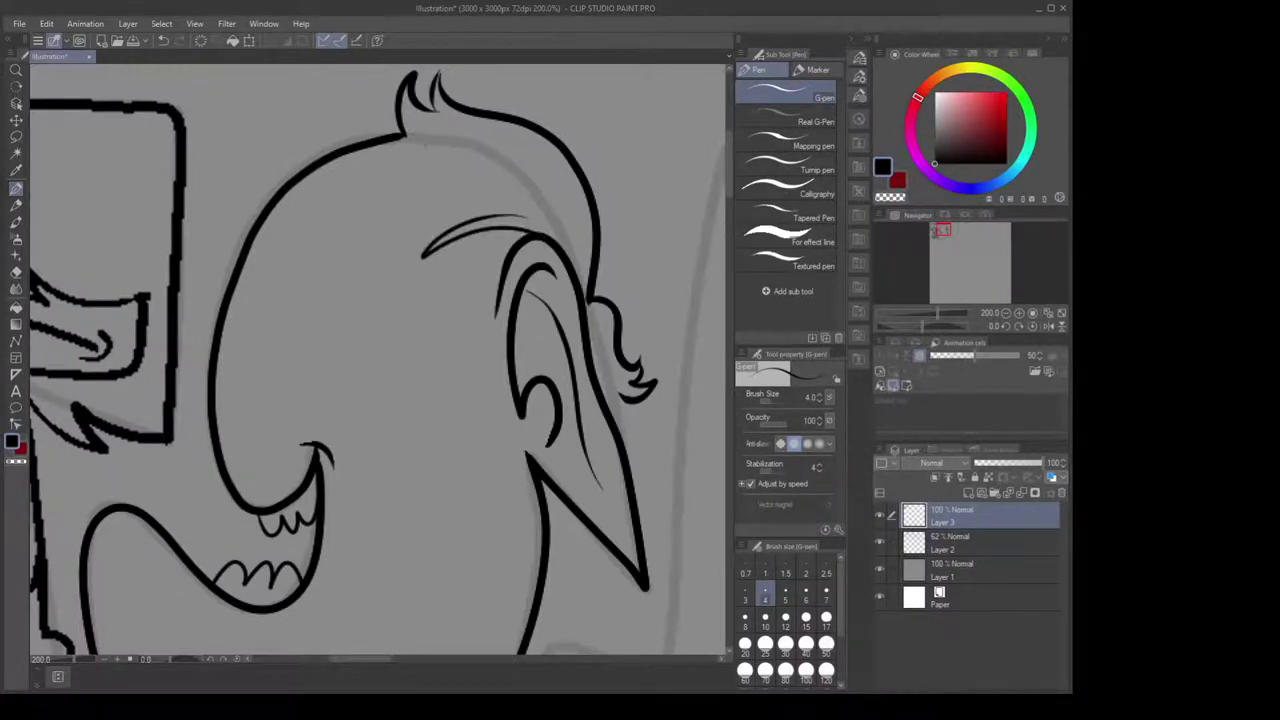
Draw the wavy hairline from the base of the front hair tuft down to the pointed strand above the ear
mouse_move(524, 214)
mouse_down()
mouse_move(385, 205)
mouse_move(363, 218)
mouse_move(466, 168)
mouse_up()
key(ctrl+z)
mouse_move(403, 135)
mouse_down()
mouse_move(424, 168)
mouse_move(490, 194)
mouse_up()
key(ctrl+z)
drag(399, 100, 425, 172)
key(ctrl+z)
mouse_move(400, 115)
mouse_down()
mouse_move(439, 175)
mouse_move(533, 216)
mouse_move(414, 211)
mouse_up()
key(ctrl+z)
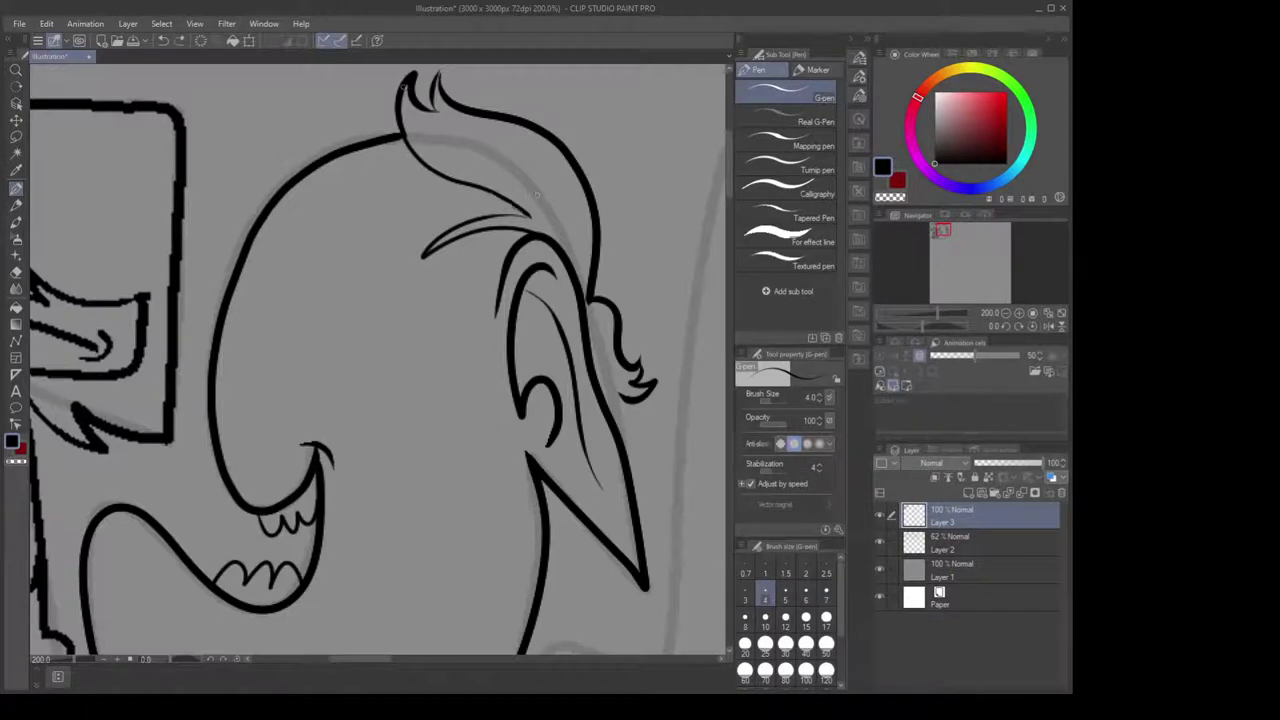
drag(402, 88, 420, 158)
Try a nose above the mouth, first as a straight slanted line with a hook, then as a wavy profile with a rounded nostril
scroll(579, 318, down, 5)
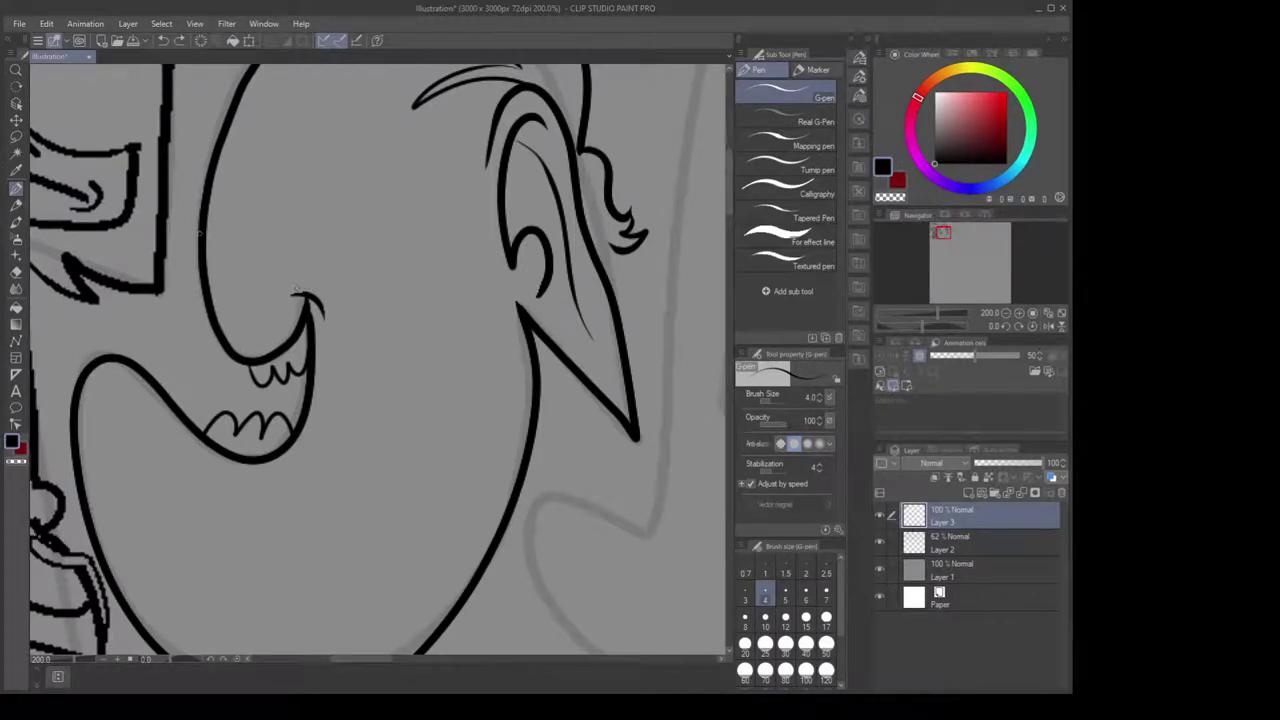
mouse_move(207, 268)
mouse_down()
mouse_move(240, 325)
mouse_move(262, 318)
mouse_move(296, 227)
mouse_up()
key(ctrl+z)
mouse_move(277, 148)
mouse_down()
mouse_move(305, 258)
mouse_move(278, 265)
mouse_move(320, 268)
mouse_up()
drag(432, 339, 446, 391)
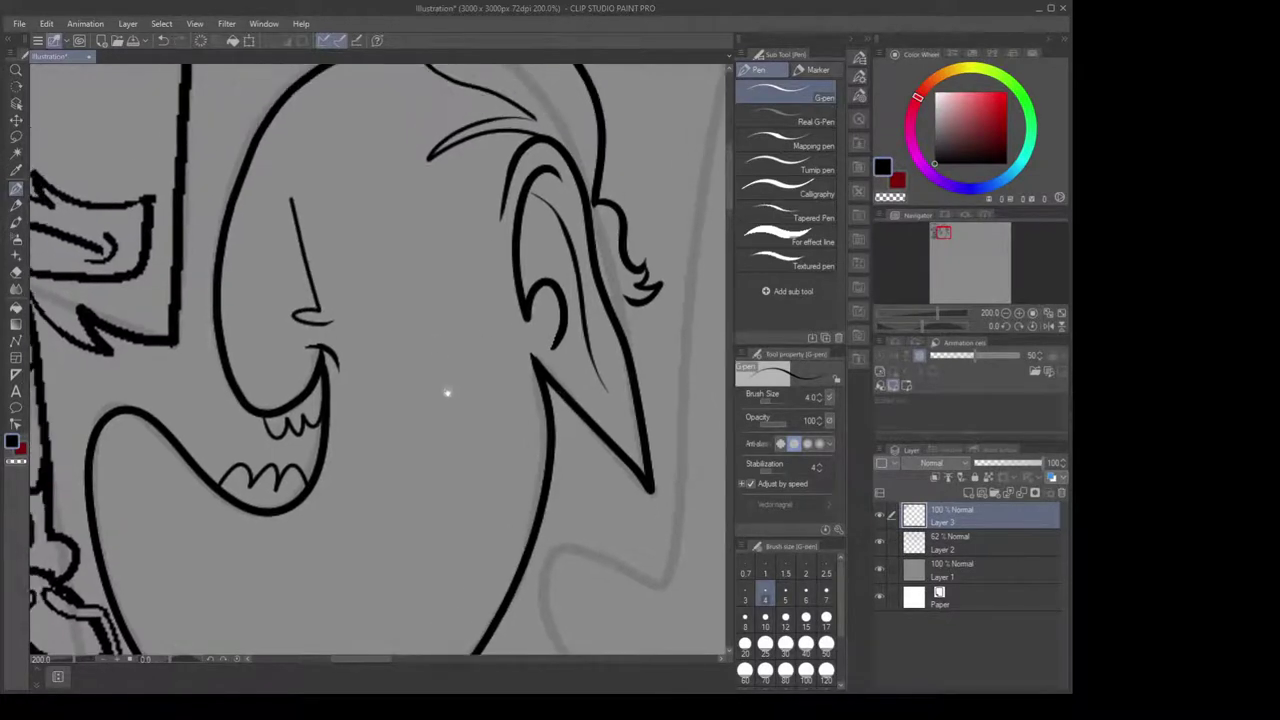
scroll(494, 331, down, 1)
key(ctrl+z)
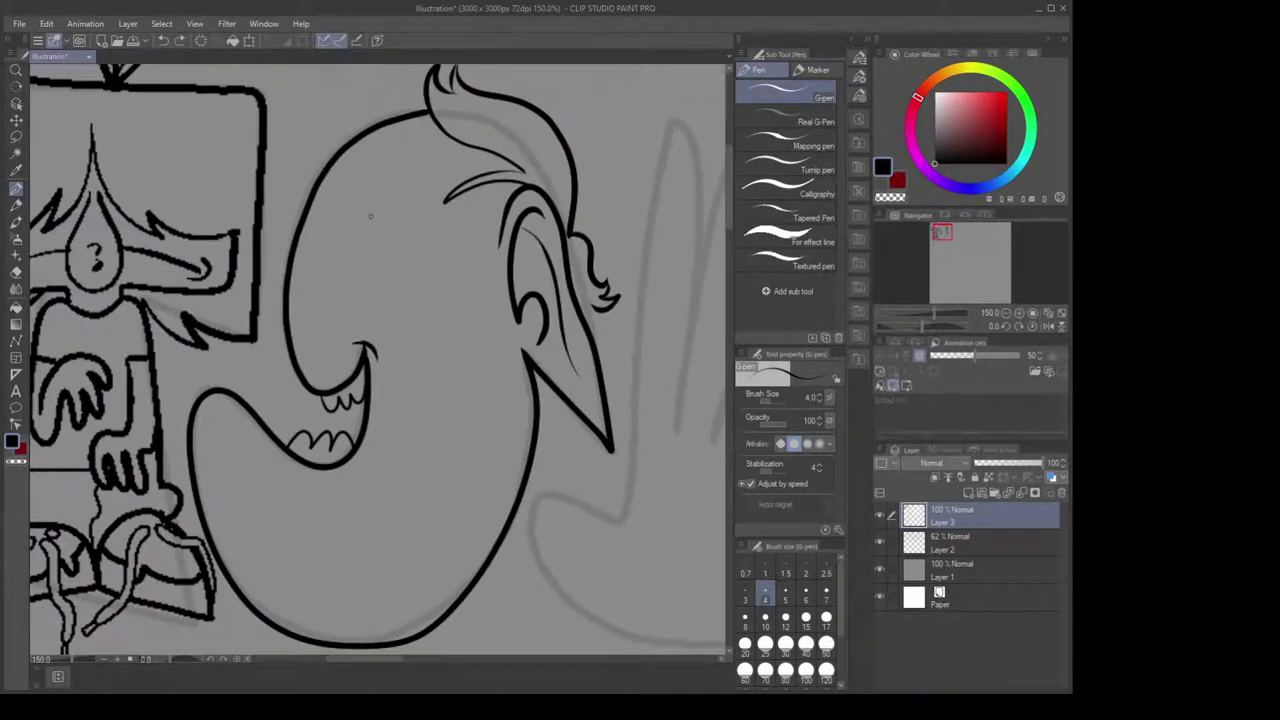
mouse_move(368, 216)
mouse_down()
mouse_move(345, 322)
mouse_move(398, 318)
mouse_move(400, 288)
mouse_move(374, 316)
mouse_up()
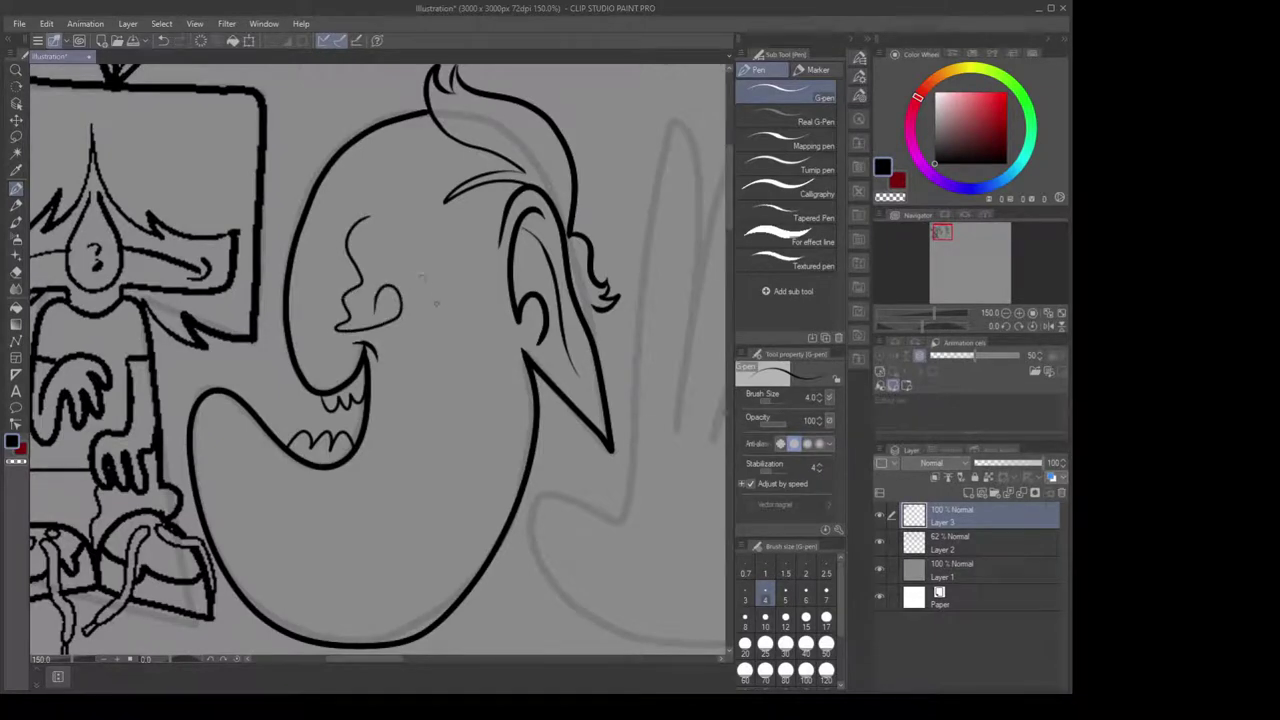
key(ctrl+z)
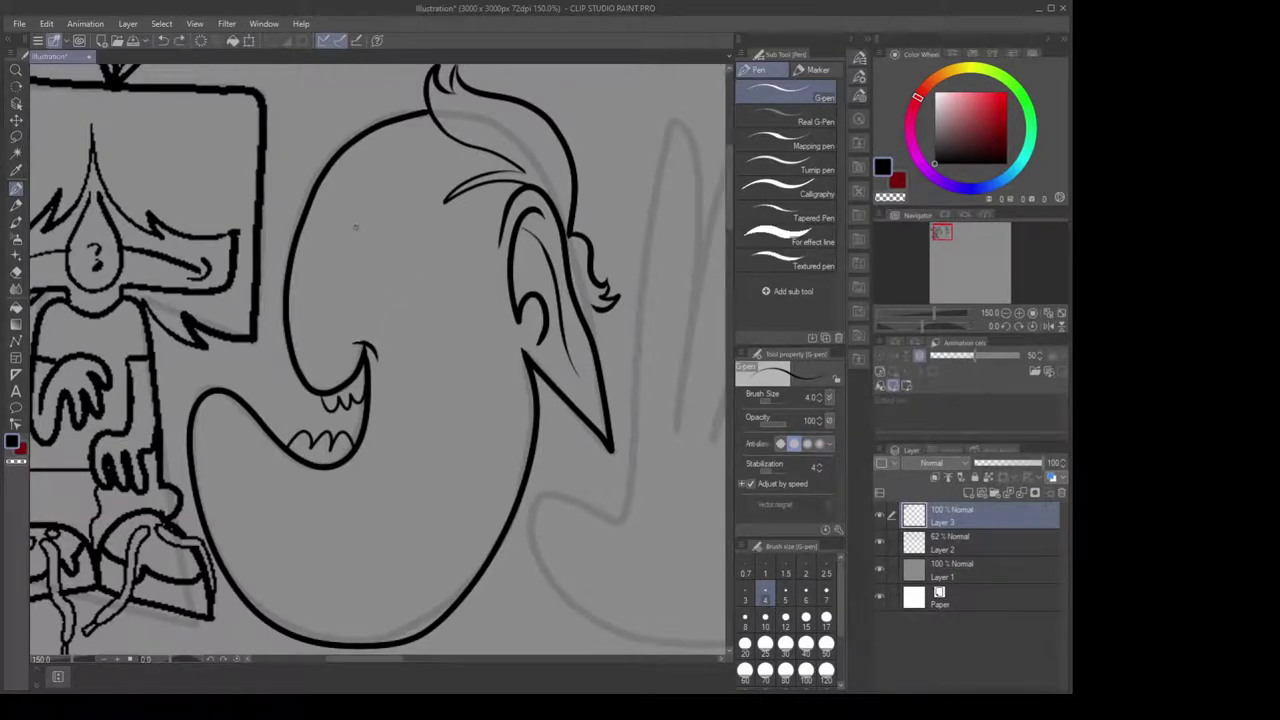
Draw the character's nose with two wavy bridge lines, a rounded tip and a nostril wing above the open mouth
mouse_move(355, 222)
mouse_down()
mouse_move(323, 290)
mouse_move(336, 303)
mouse_move(326, 340)
mouse_move(396, 320)
mouse_move(388, 296)
mouse_move(350, 313)
mouse_up()
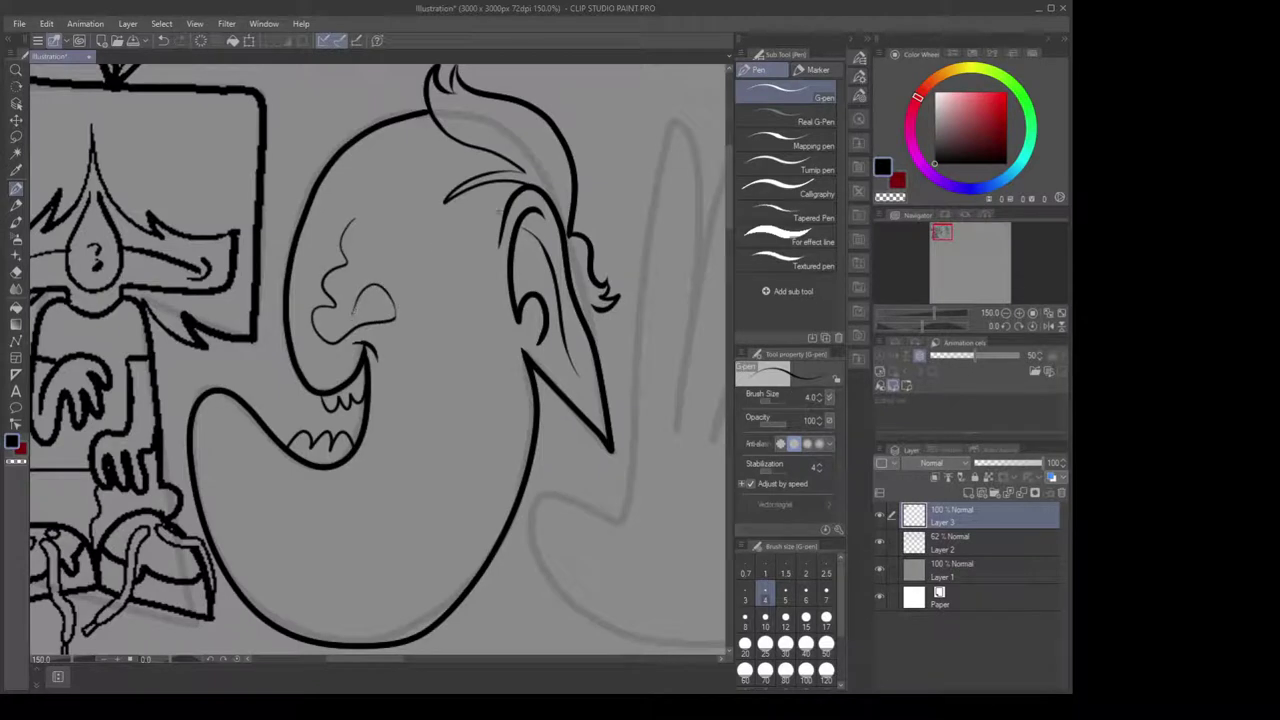
drag(374, 228, 368, 258)
key(ctrl+z)
drag(378, 227, 373, 196)
drag(446, 320, 430, 296)
scroll(470, 368, down, 1)
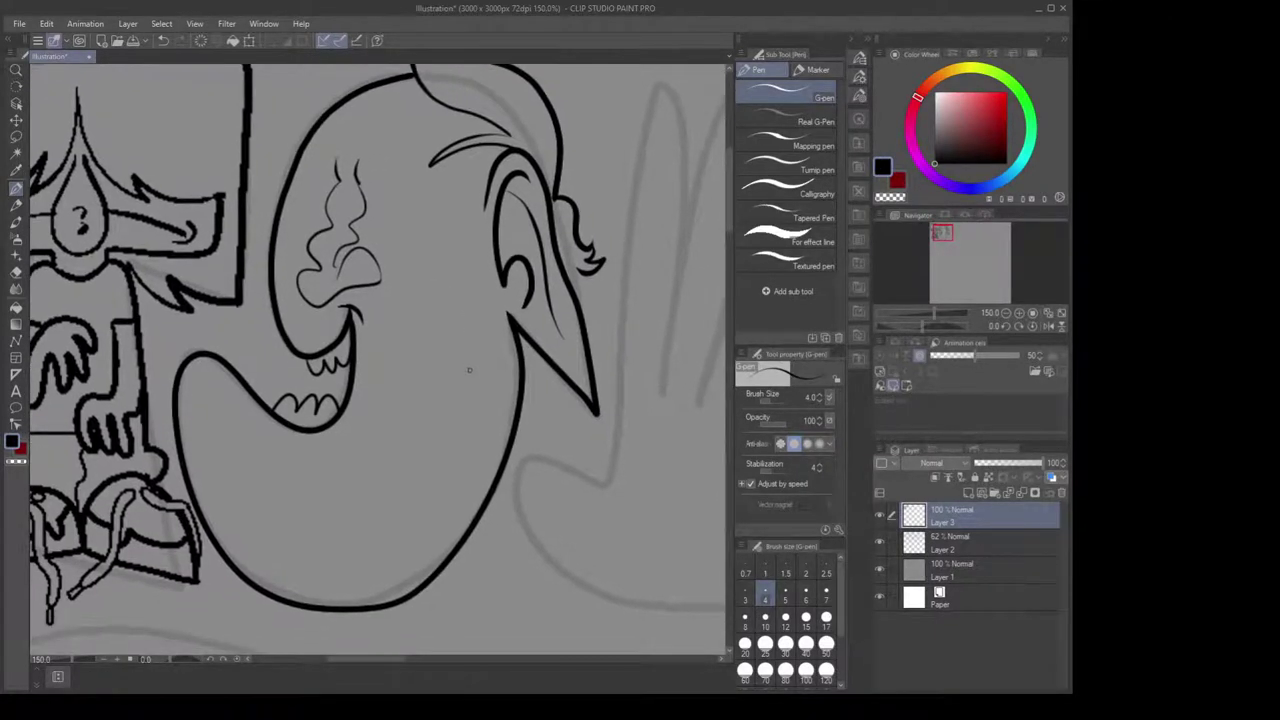
scroll(460, 363, up, 2)
key(e)
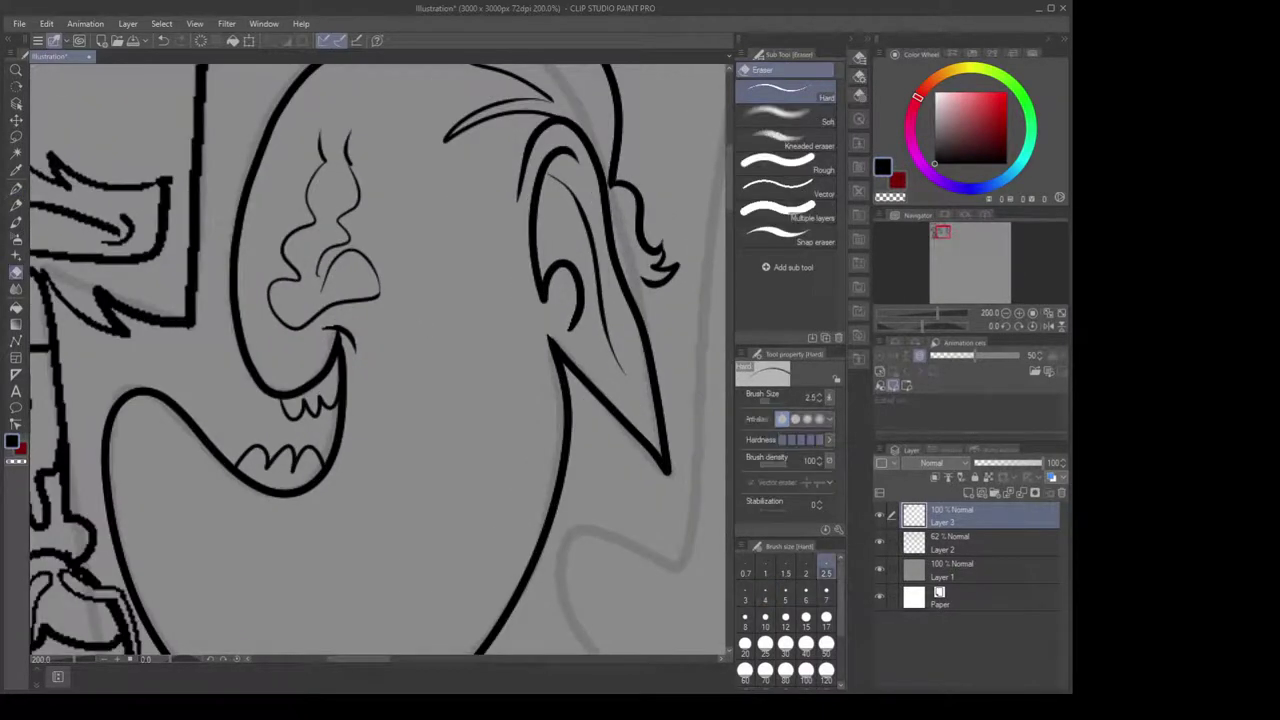
key(r)
drag(482, 283, 538, 224)
key(e)
drag(421, 347, 439, 293)
key(p)
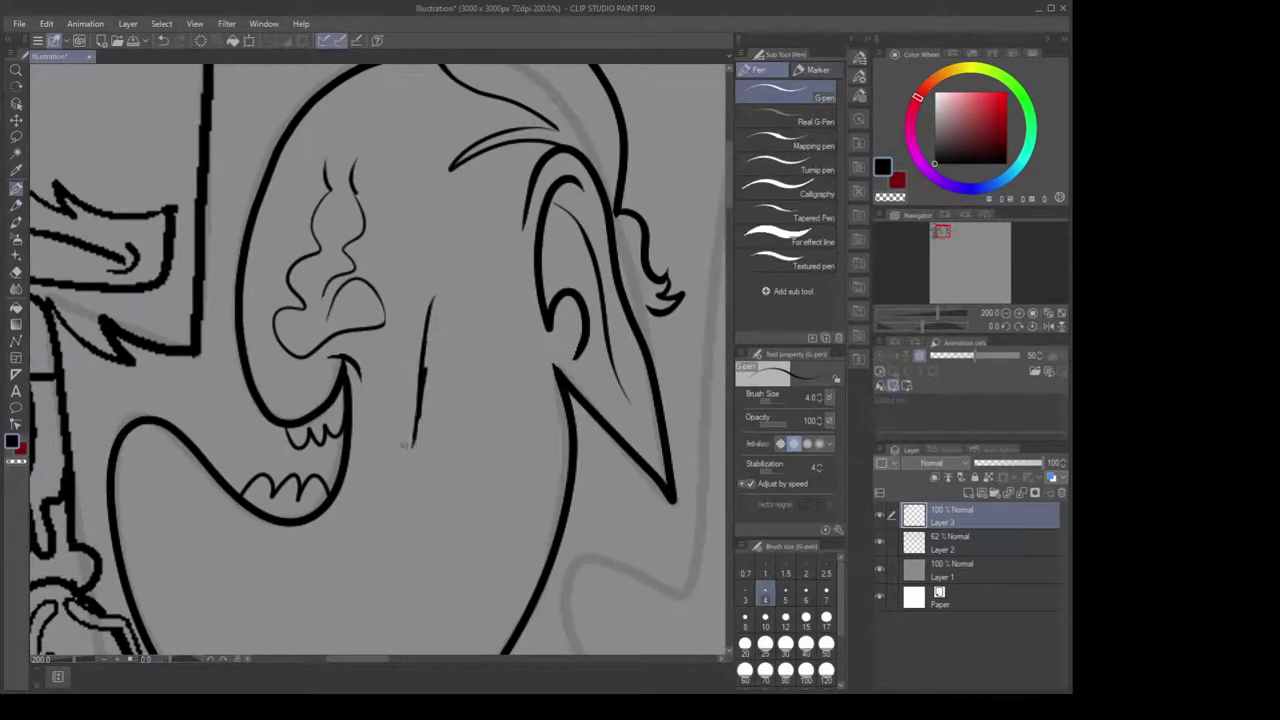
mouse_move(453, 337)
mouse_down()
mouse_move(459, 422)
mouse_move(462, 362)
mouse_move(467, 386)
mouse_up()
key(ctrl+z)
scroll(446, 356, up, 2)
scroll(399, 354, down, 3)
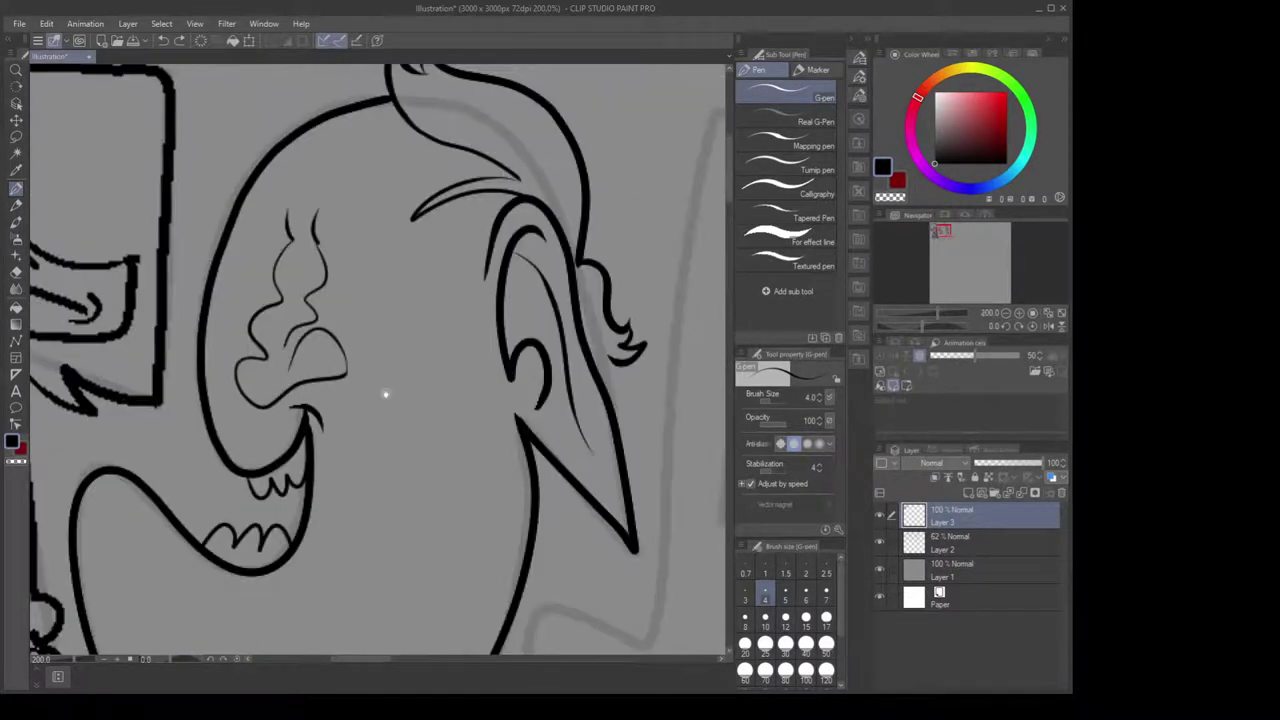
drag(446, 367, 460, 338)
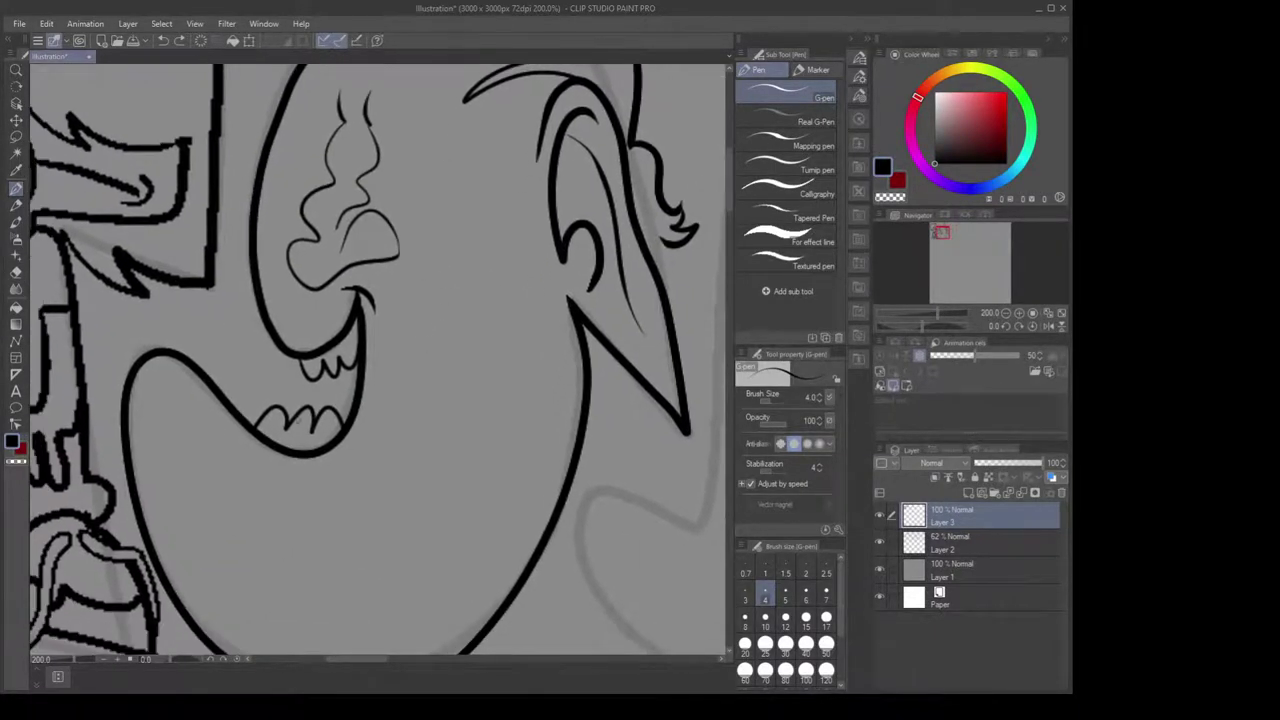
drag(202, 404, 188, 490)
key(ctrl+z)
mouse_move(208, 380)
mouse_down()
mouse_move(196, 508)
mouse_move(240, 520)
mouse_up()
key(ctrl+z)
drag(370, 320, 373, 406)
key(ctrl+z)
Draw a long curved cheek crease running from beside the nostril down the side of the face
mouse_move(380, 207)
mouse_down()
mouse_move(404, 218)
mouse_move(478, 478)
mouse_up()
key(ctrl+z)
mouse_move(378, 207)
mouse_down()
mouse_move(473, 304)
mouse_move(473, 490)
mouse_up()
key(ctrl+z)
drag(376, 207, 466, 408)
drag(492, 322, 470, 514)
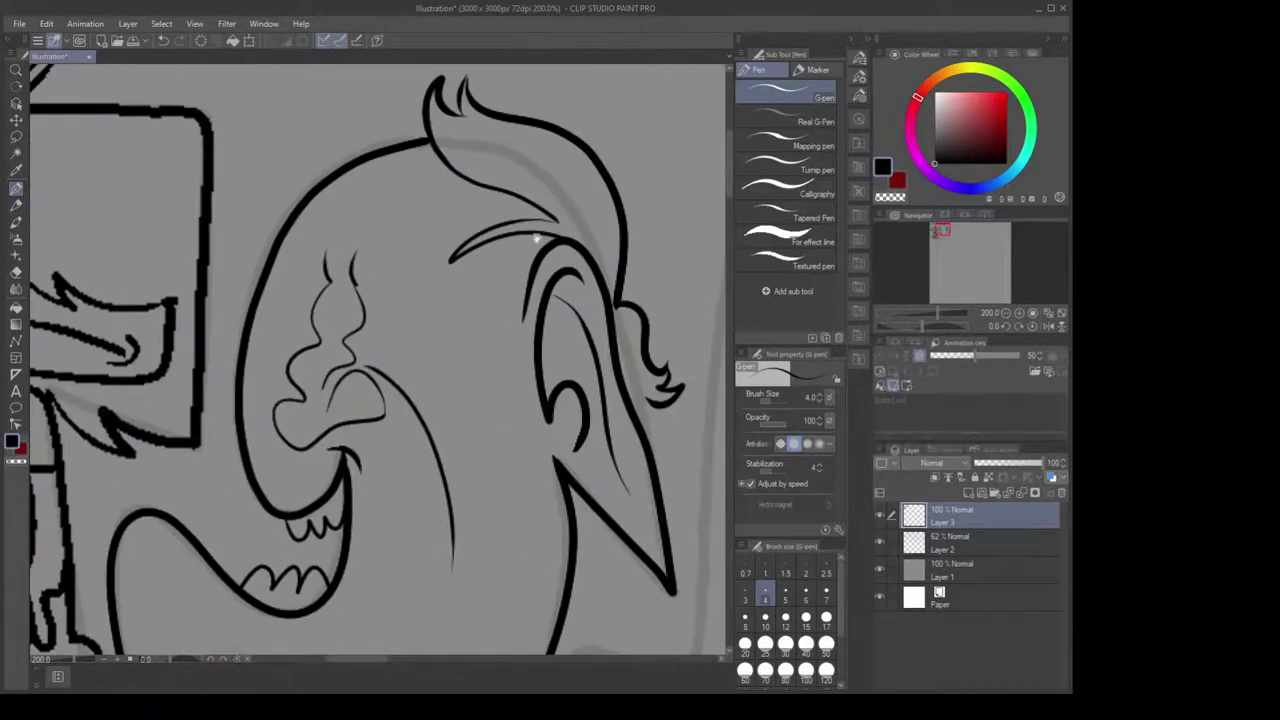
Add two small stray hairs at the back of the head and a curved line joining the hair curl to the ear
scroll(537, 238, up, 2)
drag(582, 226, 431, 360)
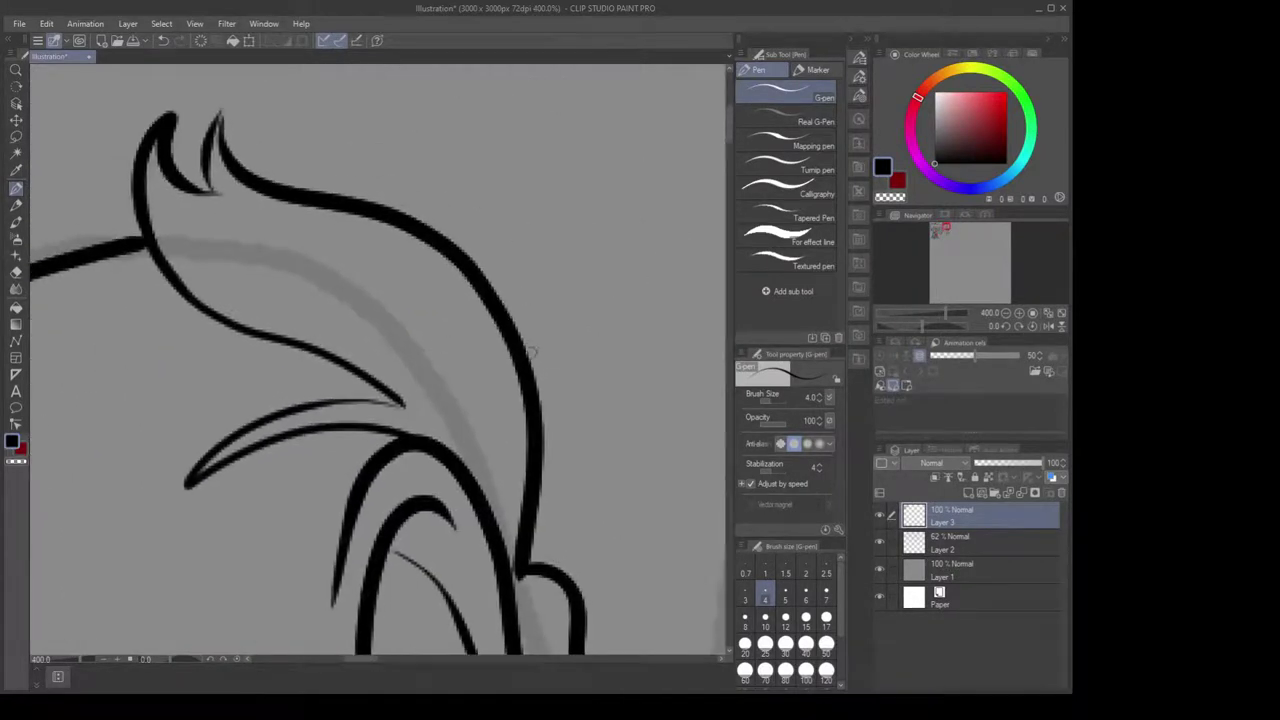
drag(527, 368, 550, 299)
drag(529, 375, 583, 415)
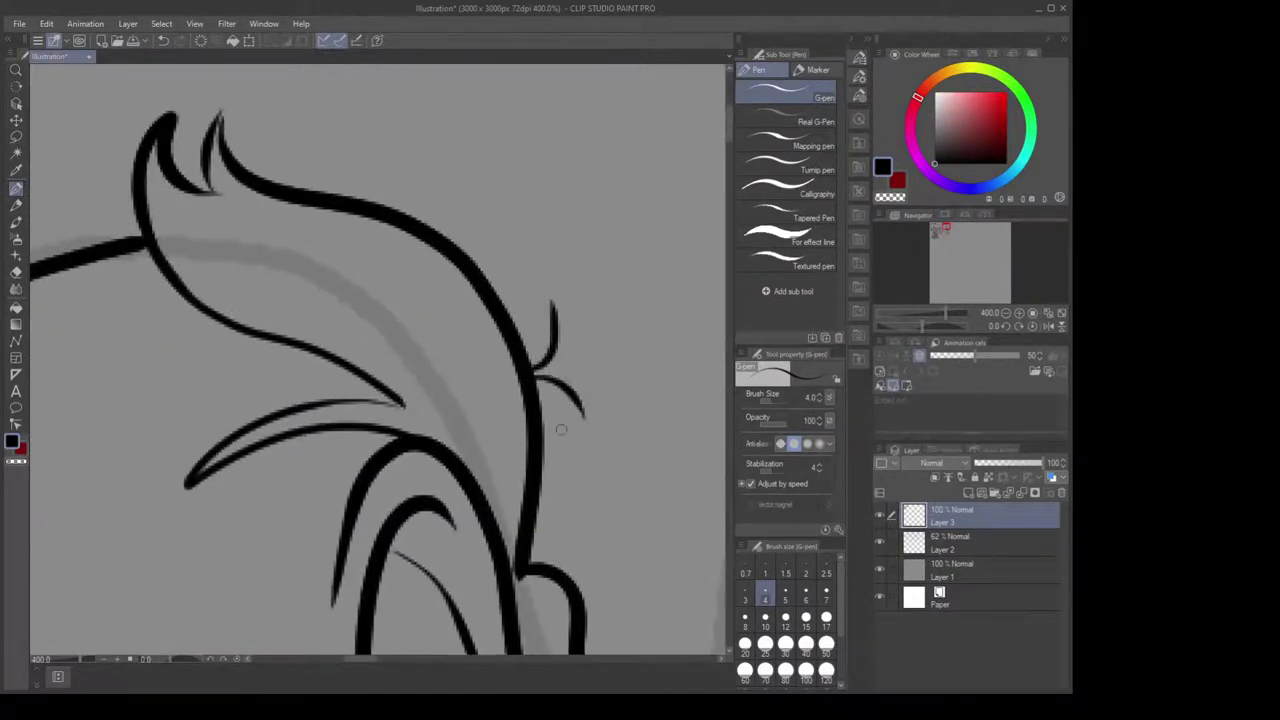
drag(517, 455, 472, 230)
drag(508, 416, 497, 349)
drag(470, 436, 550, 483)
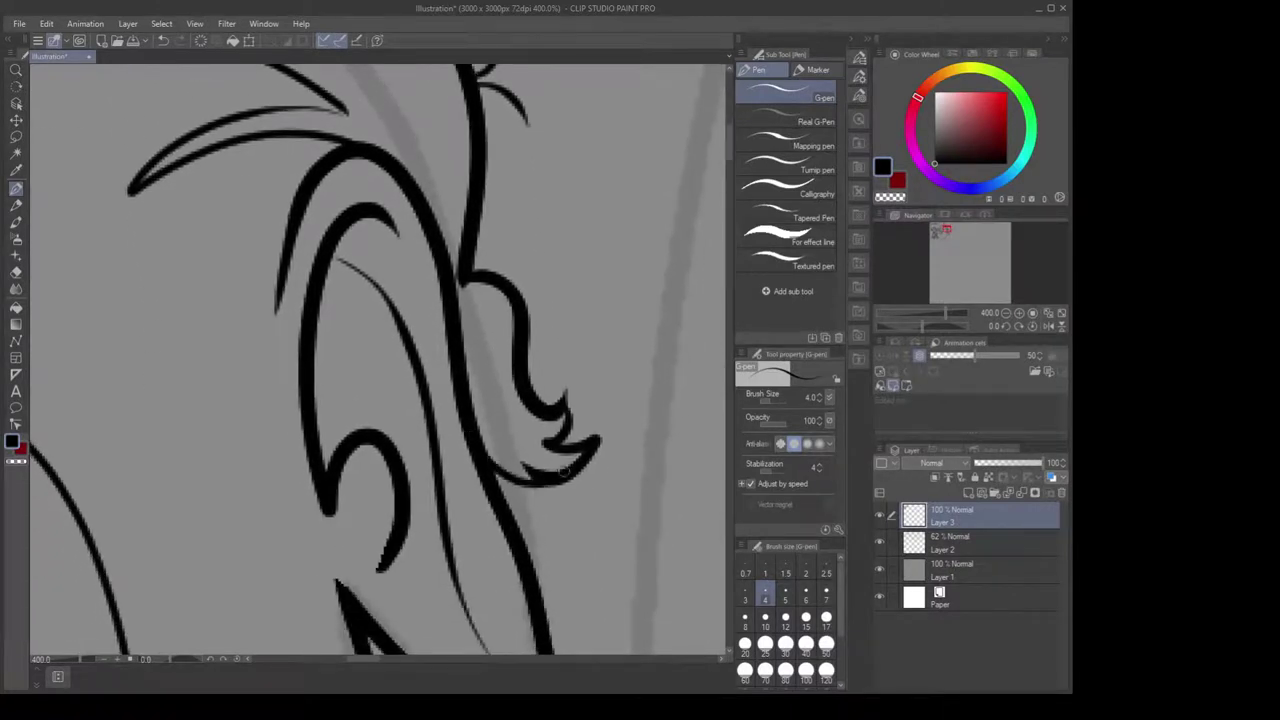
Trim and sharpen the tip of the hair curl behind the ear with the hard eraser
key(e)
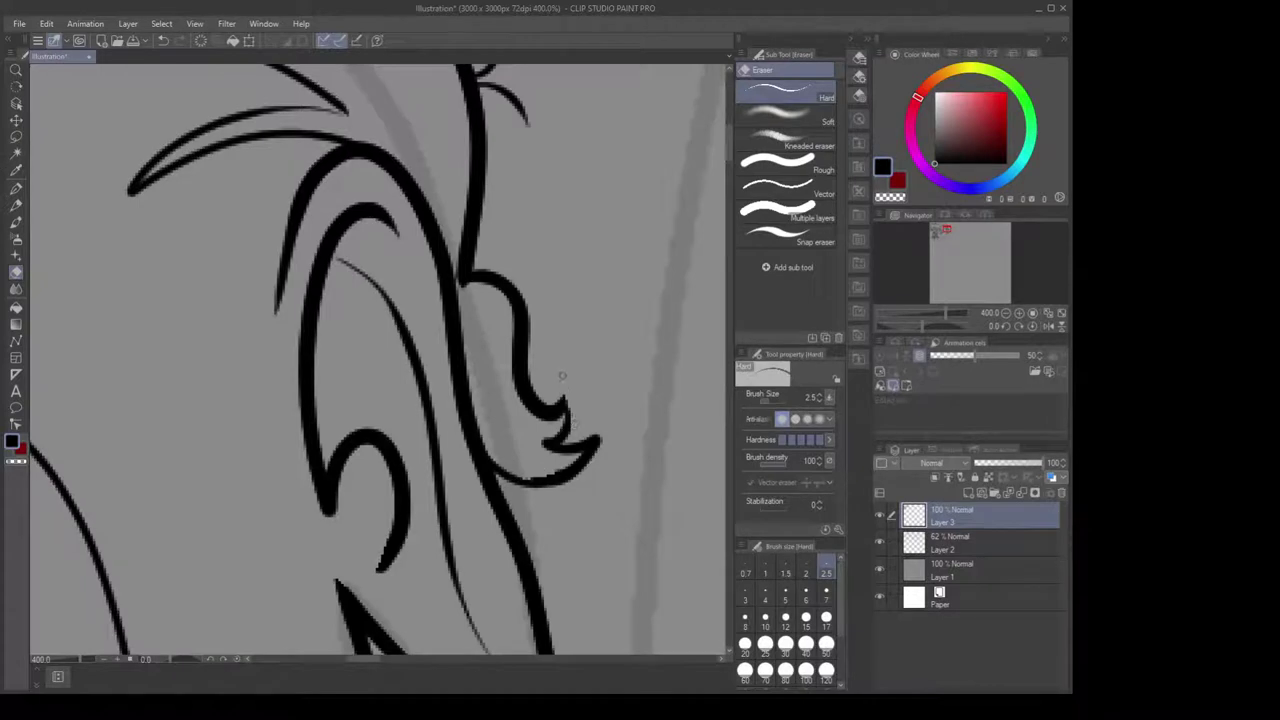
mouse_move(603, 429)
mouse_down()
mouse_move(577, 443)
mouse_move(582, 473)
mouse_up()
drag(544, 297, 616, 405)
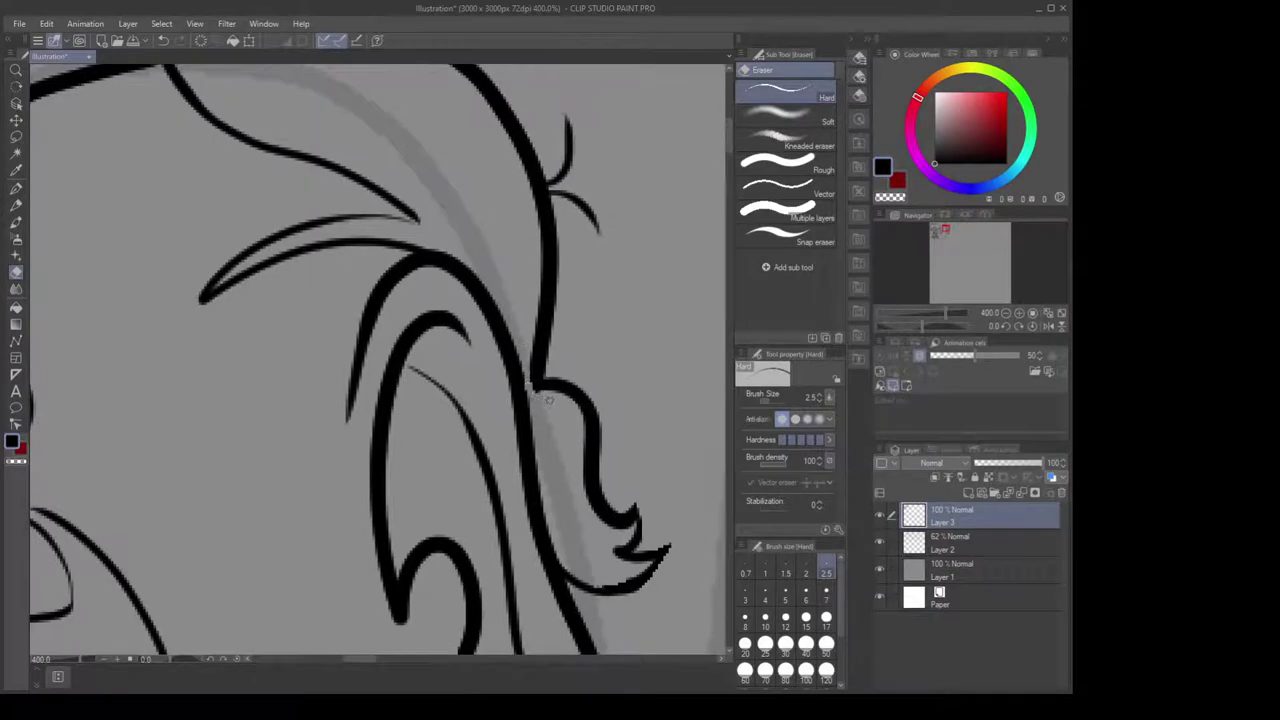
drag(588, 258, 608, 440)
scroll(490, 468, down, 2)
drag(387, 488, 469, 311)
drag(523, 434, 557, 338)
Draw the near eyebrow with the G-pen as a wavy shape sweeping from the nose bridge toward the ear
key(p)
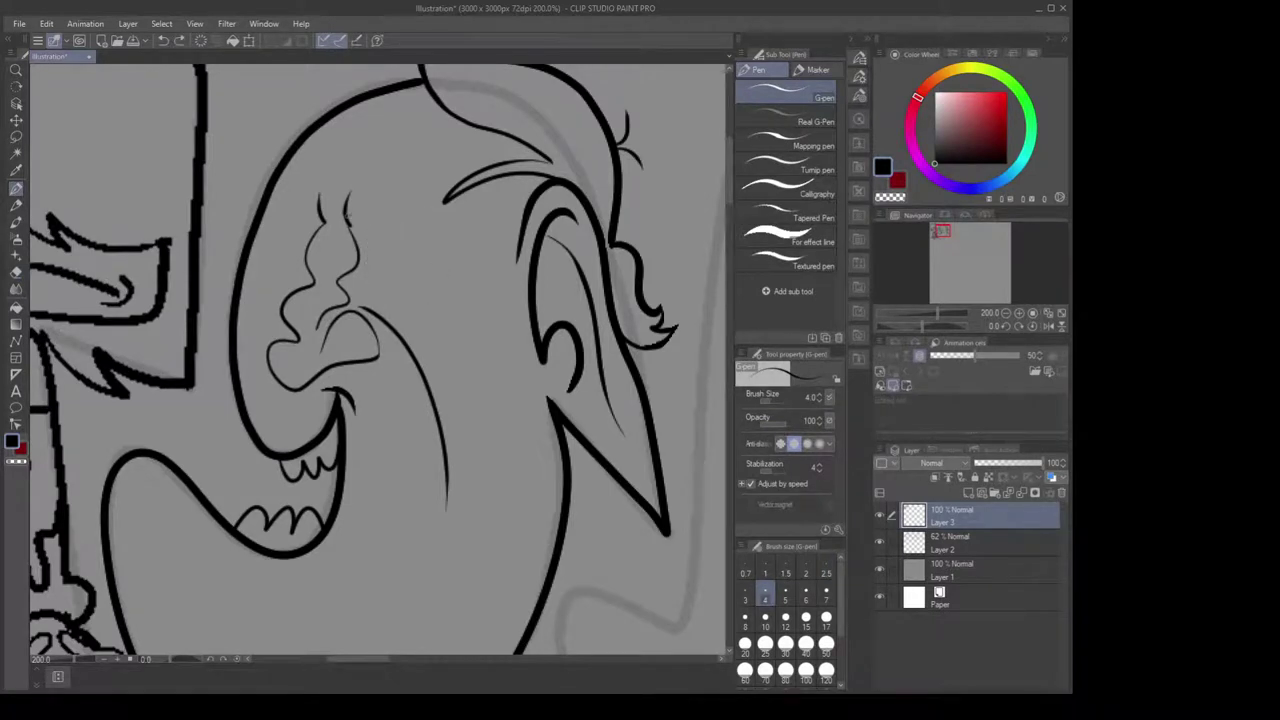
drag(345, 212, 421, 226)
key(ctrl+z)
mouse_move(346, 216)
mouse_down()
mouse_move(439, 222)
mouse_move(493, 274)
mouse_move(449, 208)
mouse_move(355, 185)
mouse_up()
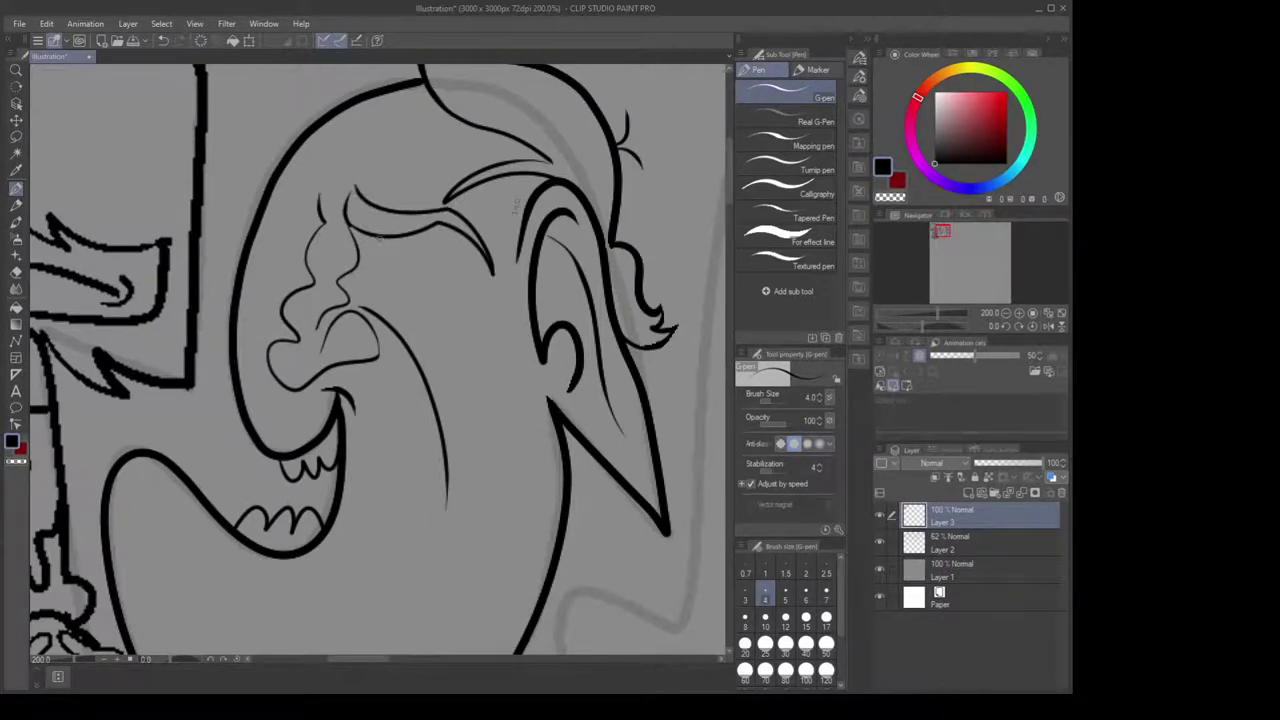
mouse_move(372, 236)
mouse_down()
mouse_move(378, 282)
mouse_move(462, 312)
mouse_move(468, 238)
mouse_move(372, 278)
mouse_move(456, 308)
mouse_move(466, 238)
mouse_up()
key(ctrl+z)
key(ctrl+z)
drag(514, 411, 580, 430)
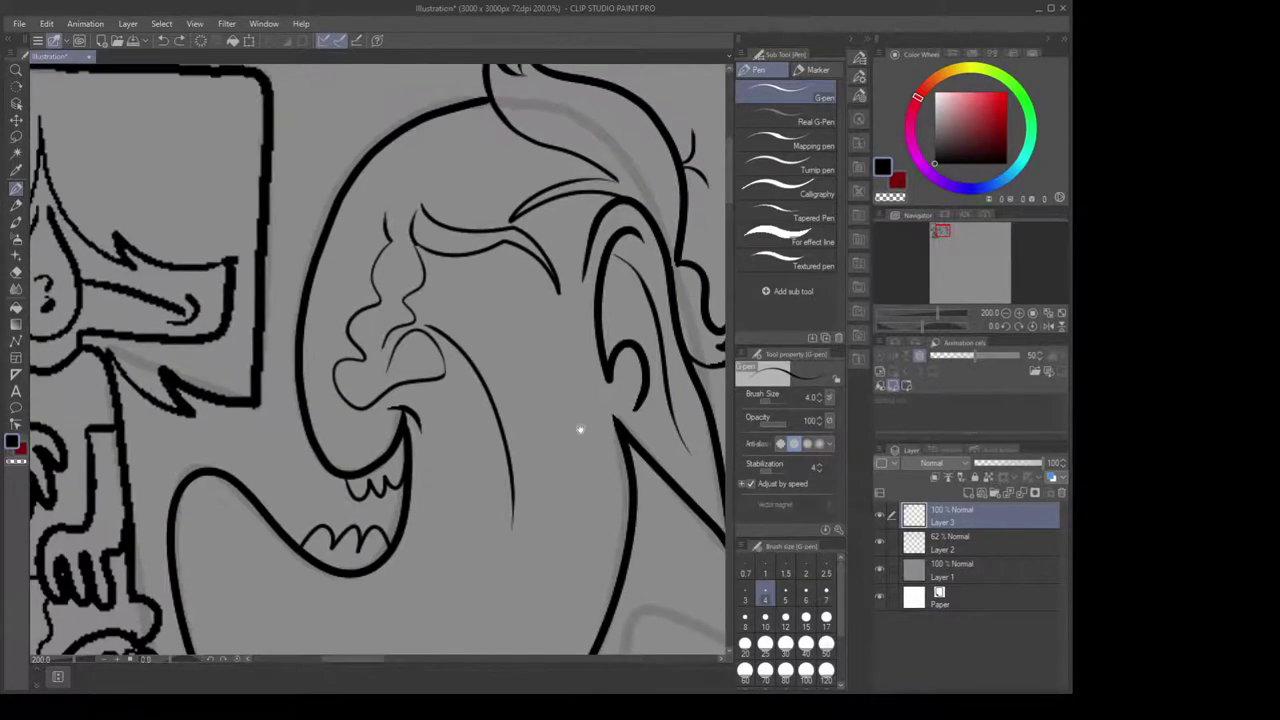
Draw the far eyebrow between the face outline and the nose bridge, and close the inner end of the near eyebrow
scroll(553, 378, up, 1)
drag(337, 200, 541, 355)
drag(309, 260, 410, 136)
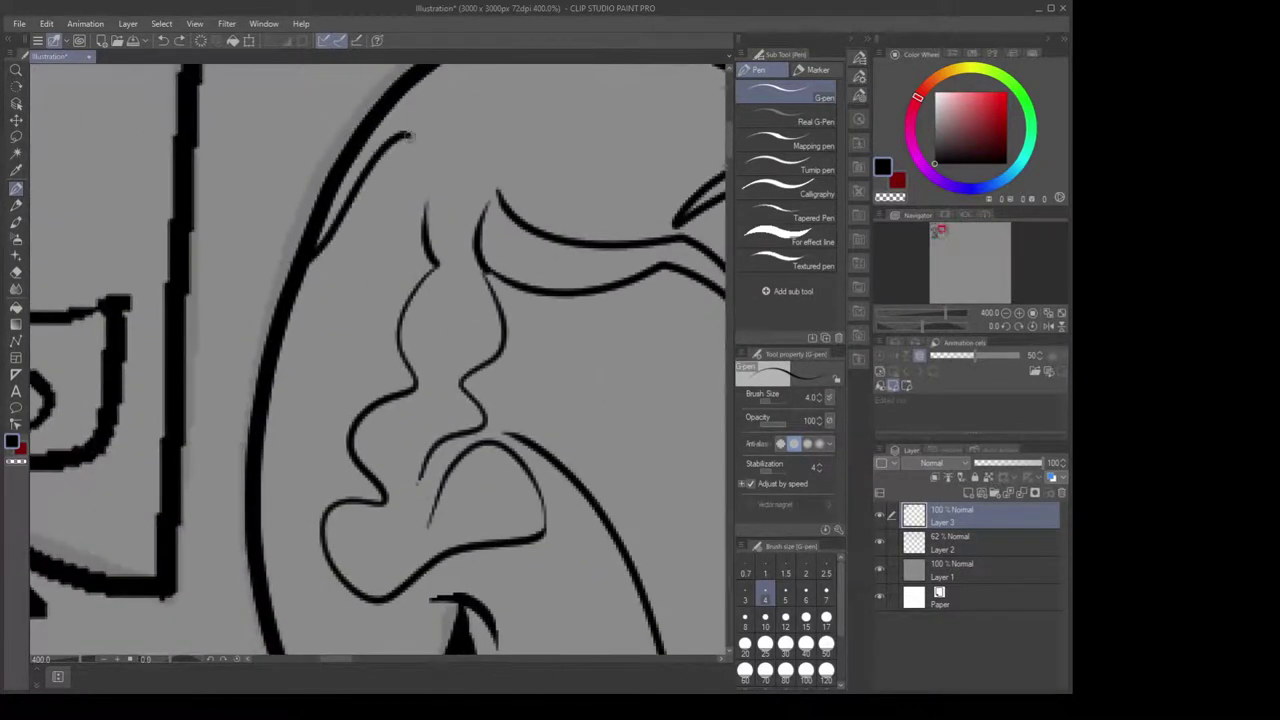
key(ctrl+z)
mouse_move(422, 204)
mouse_down()
mouse_move(314, 243)
mouse_move(422, 204)
mouse_up()
key(ctrl+z)
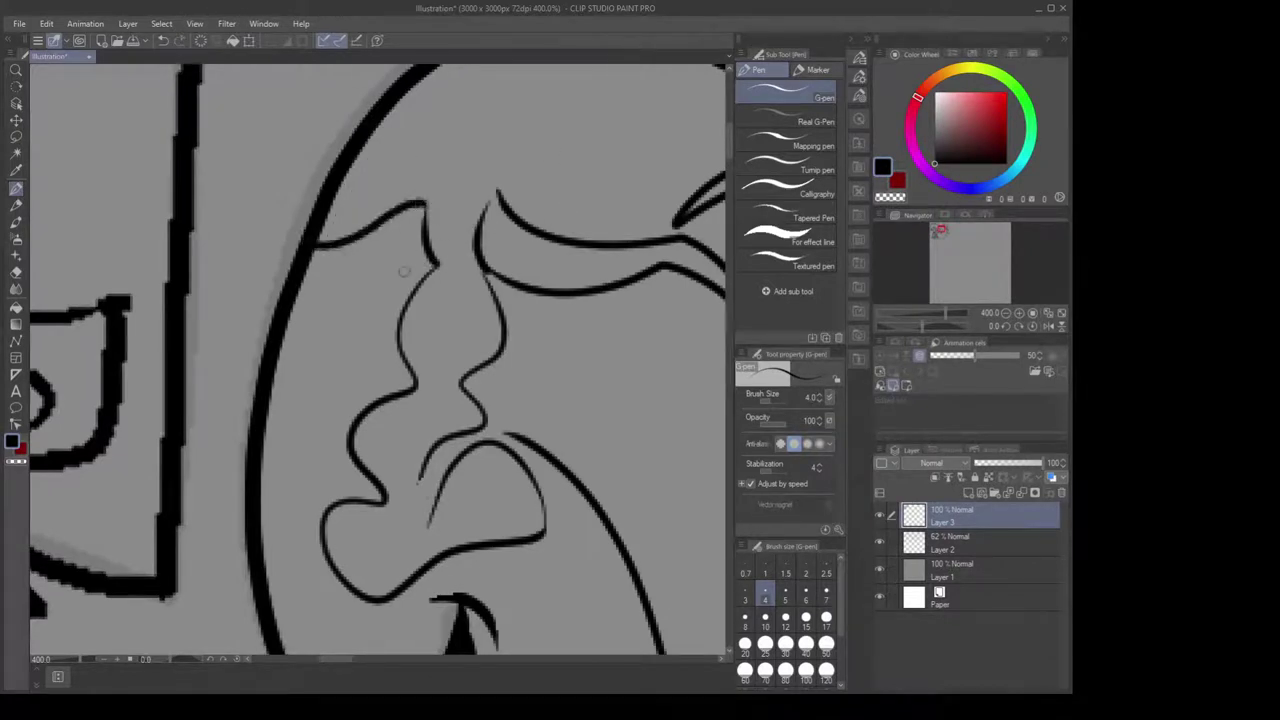
drag(300, 294, 389, 276)
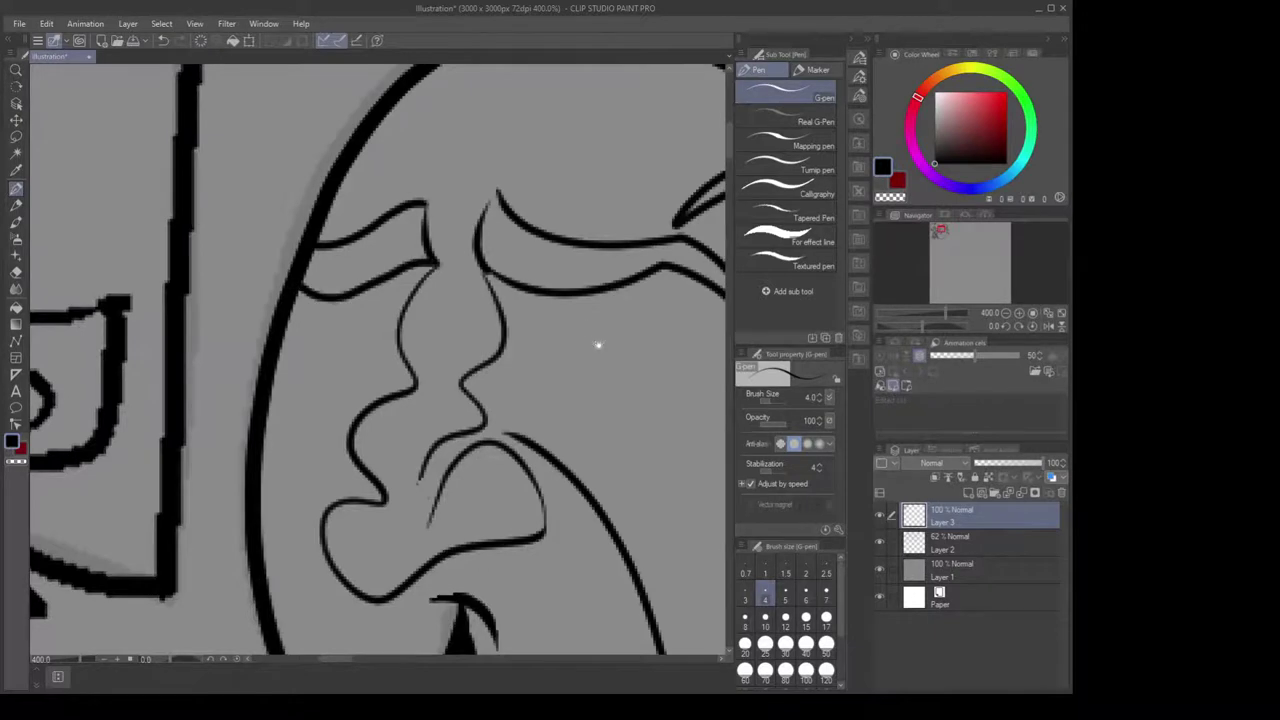
mouse_move(598, 345)
mouse_down()
mouse_move(410, 216)
mouse_move(433, 315)
mouse_up()
drag(320, 240, 334, 162)
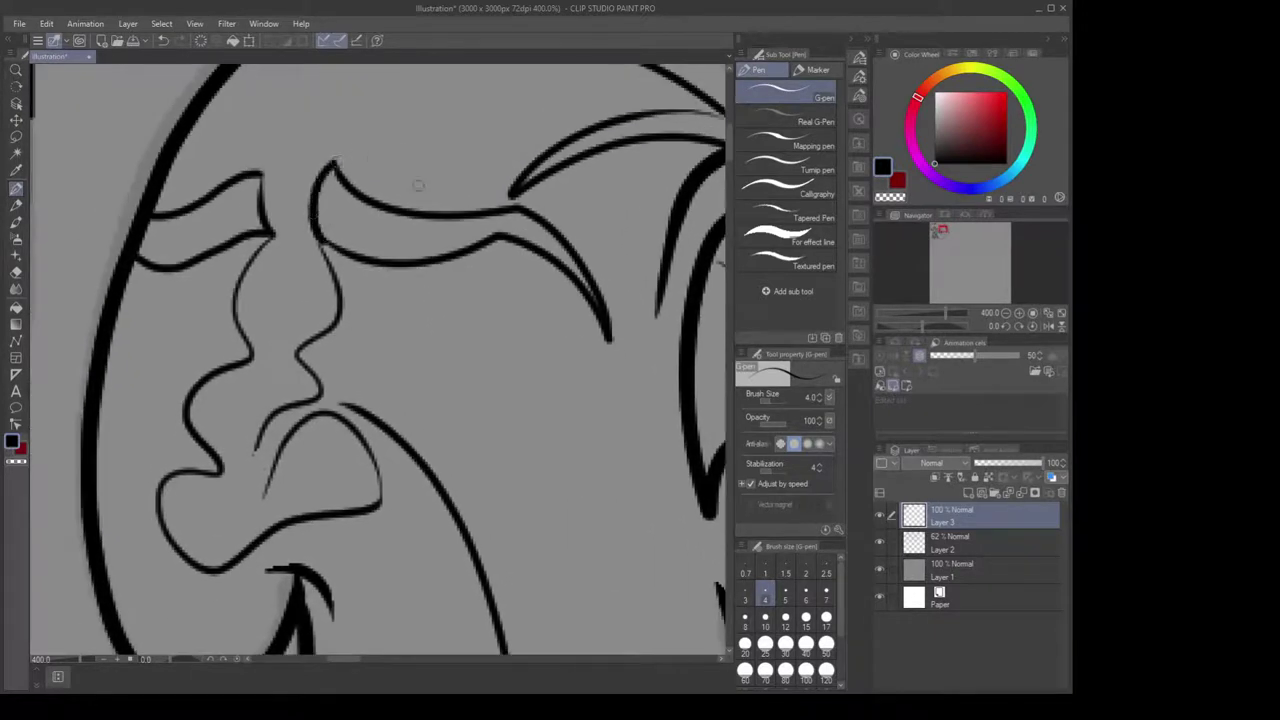
Draw a large round eyeball outline tucked beneath the near eyebrow
drag(430, 359, 408, 329)
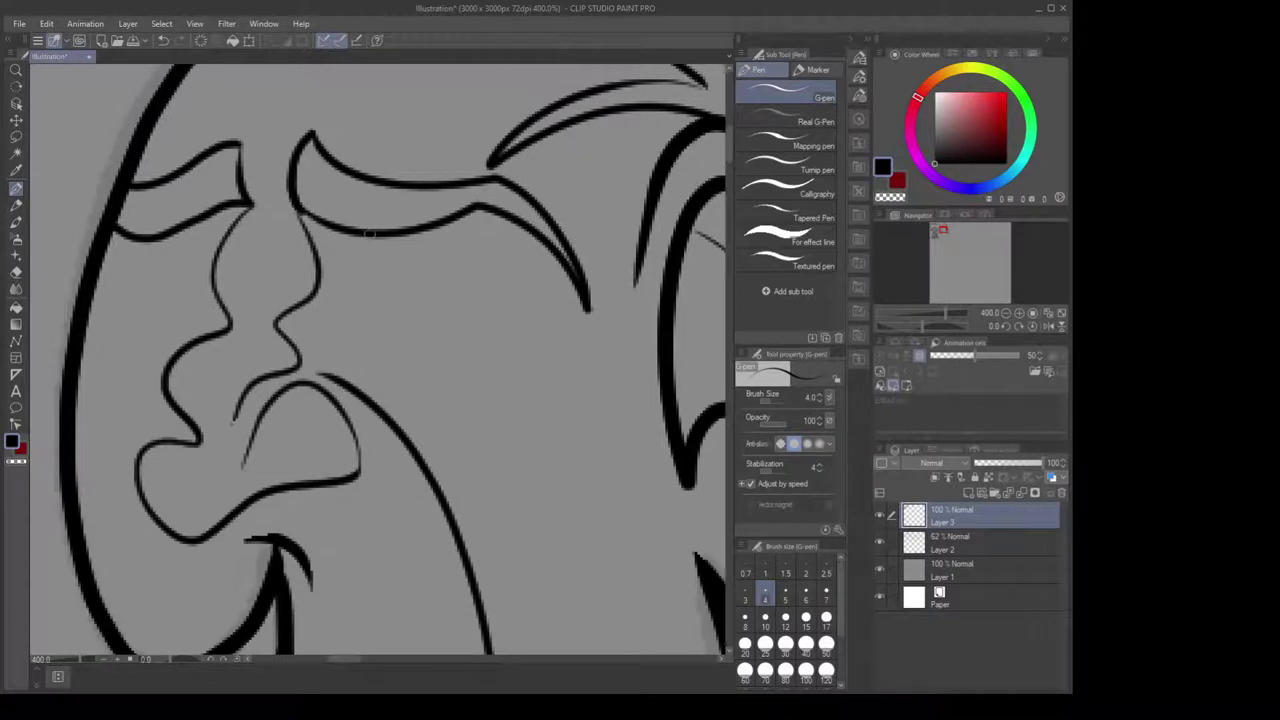
mouse_move(370, 234)
mouse_down()
mouse_move(360, 368)
mouse_move(483, 360)
mouse_up()
key(ctrl+z)
mouse_move(382, 235)
mouse_down()
mouse_move(338, 311)
mouse_move(368, 362)
mouse_move(439, 379)
mouse_move(508, 340)
mouse_move(522, 286)
mouse_move(484, 212)
mouse_up()
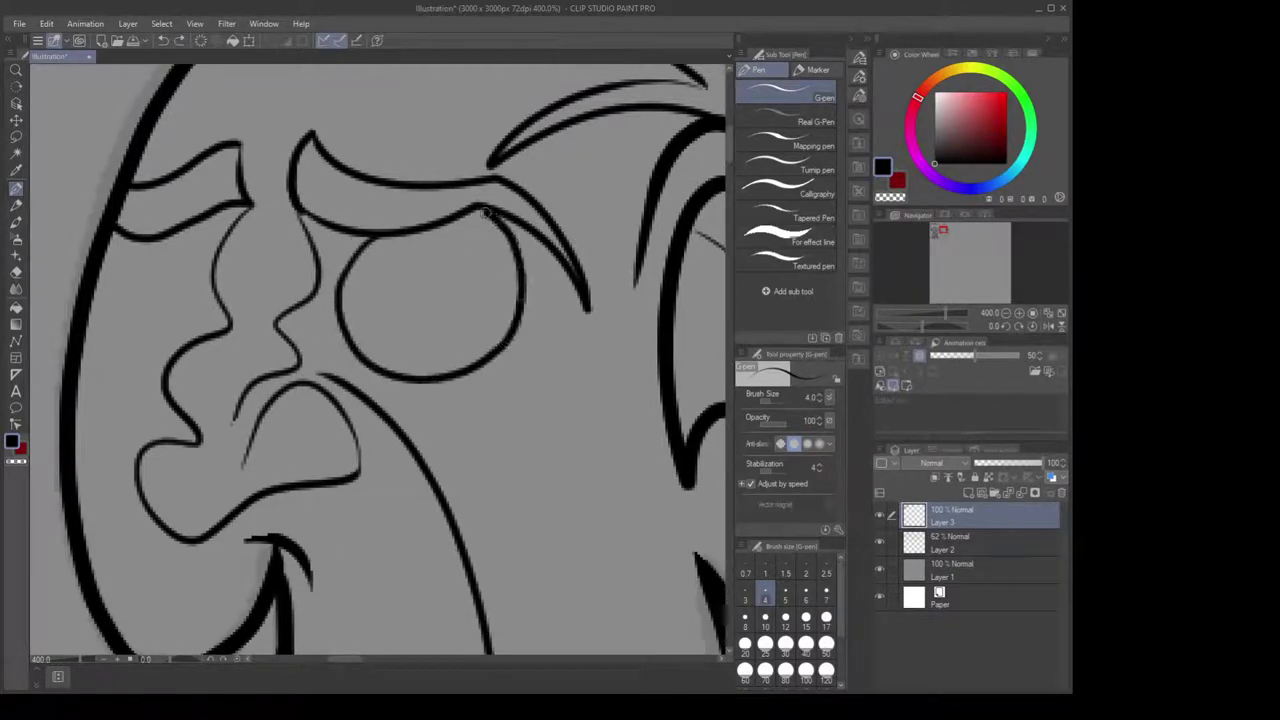
drag(526, 343, 508, 296)
key(ctrl+z)
Draw an oval iris with a small filled pupil on the nose side of the near eye
mouse_move(370, 187)
mouse_down()
mouse_move(379, 334)
mouse_move(479, 318)
mouse_move(509, 235)
mouse_move(492, 197)
mouse_move(418, 172)
mouse_up()
key(ctrl+minus)
key(ctrl+minus)
key(ctrl+minus)
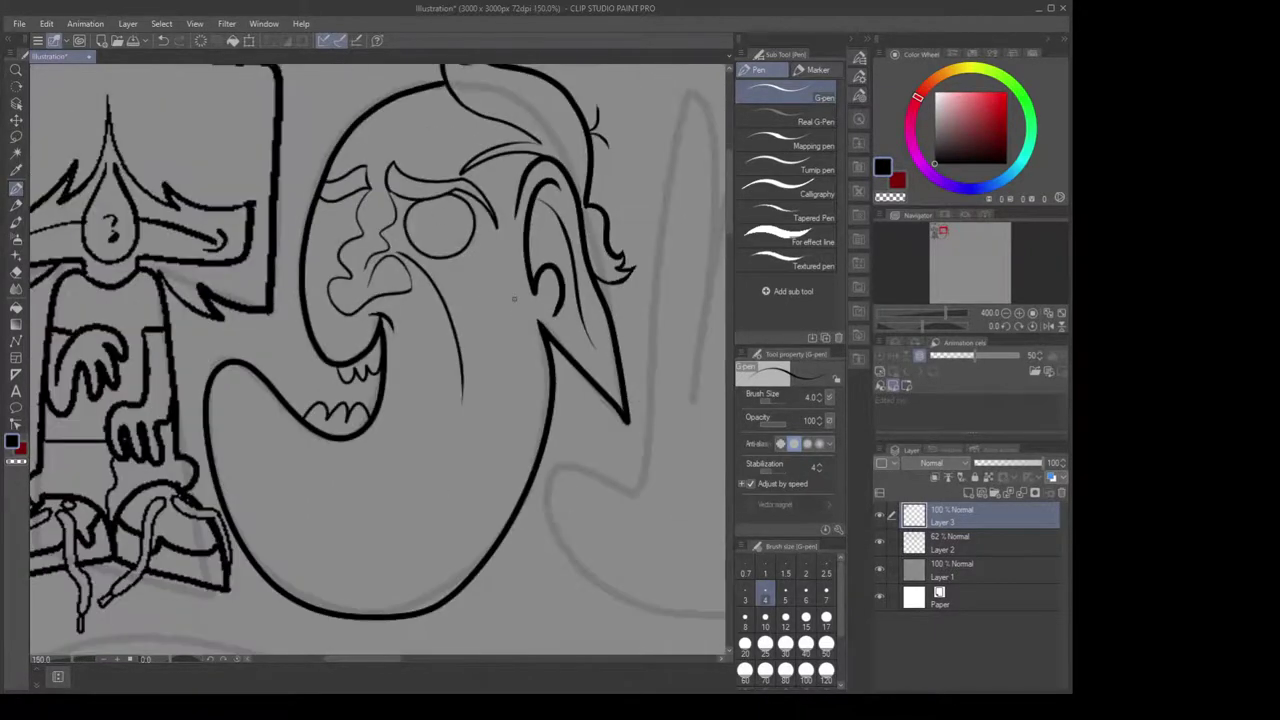
drag(505, 373, 509, 340)
drag(464, 198, 509, 312)
scroll(511, 314, up, 3)
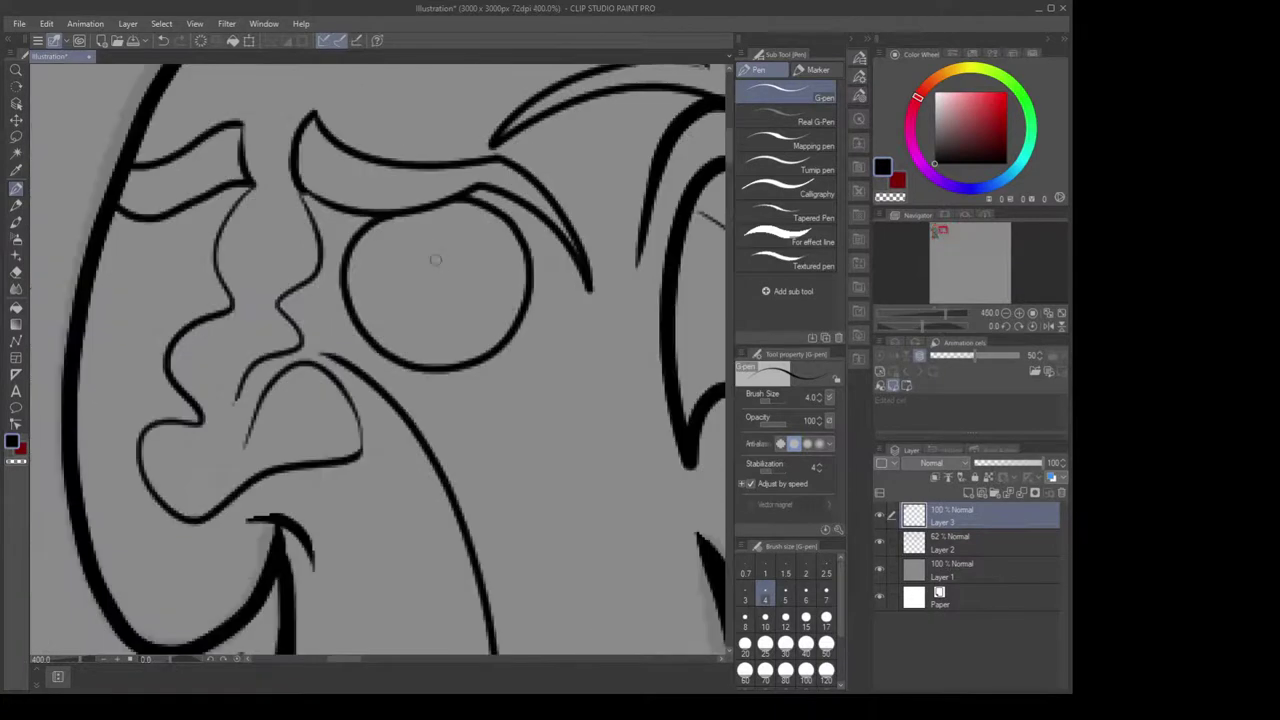
mouse_move(394, 298)
mouse_down()
mouse_move(431, 330)
mouse_move(401, 280)
mouse_move(383, 281)
mouse_move(420, 282)
mouse_move(405, 333)
mouse_up()
key(ctrl+z)
key(ctrl+z)
mouse_move(380, 277)
mouse_down()
mouse_move(394, 333)
mouse_move(438, 326)
mouse_move(419, 272)
mouse_move(378, 277)
mouse_move(398, 310)
mouse_up()
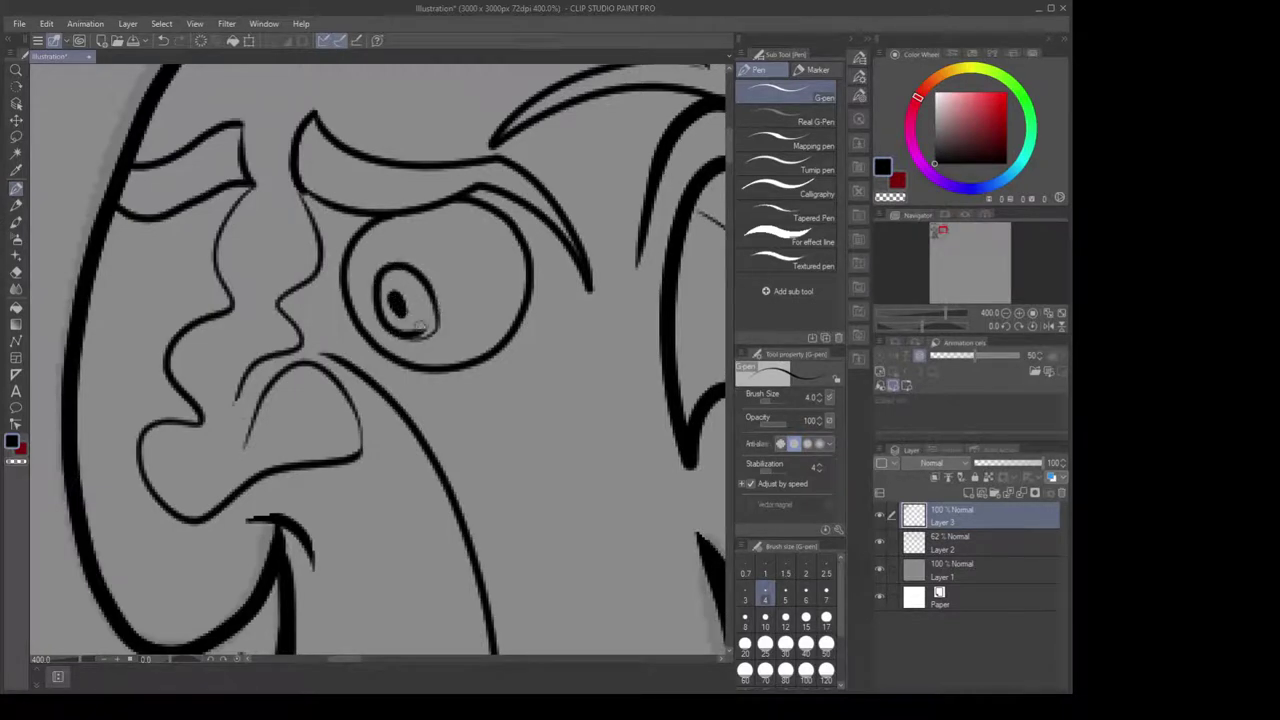
Clean up the outer edge of the near eye's iris with the hard eraser
key(e)
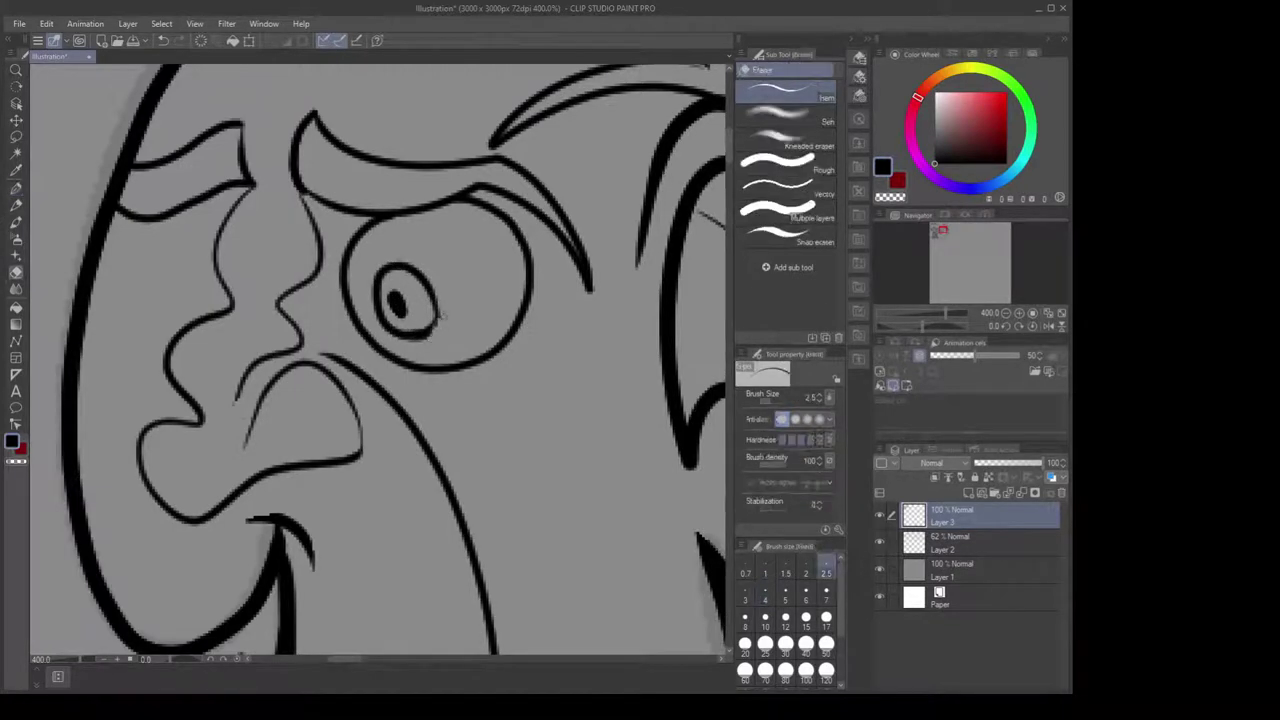
drag(486, 308, 514, 314)
scroll(511, 274, down, 4)
scroll(511, 315, up, 4)
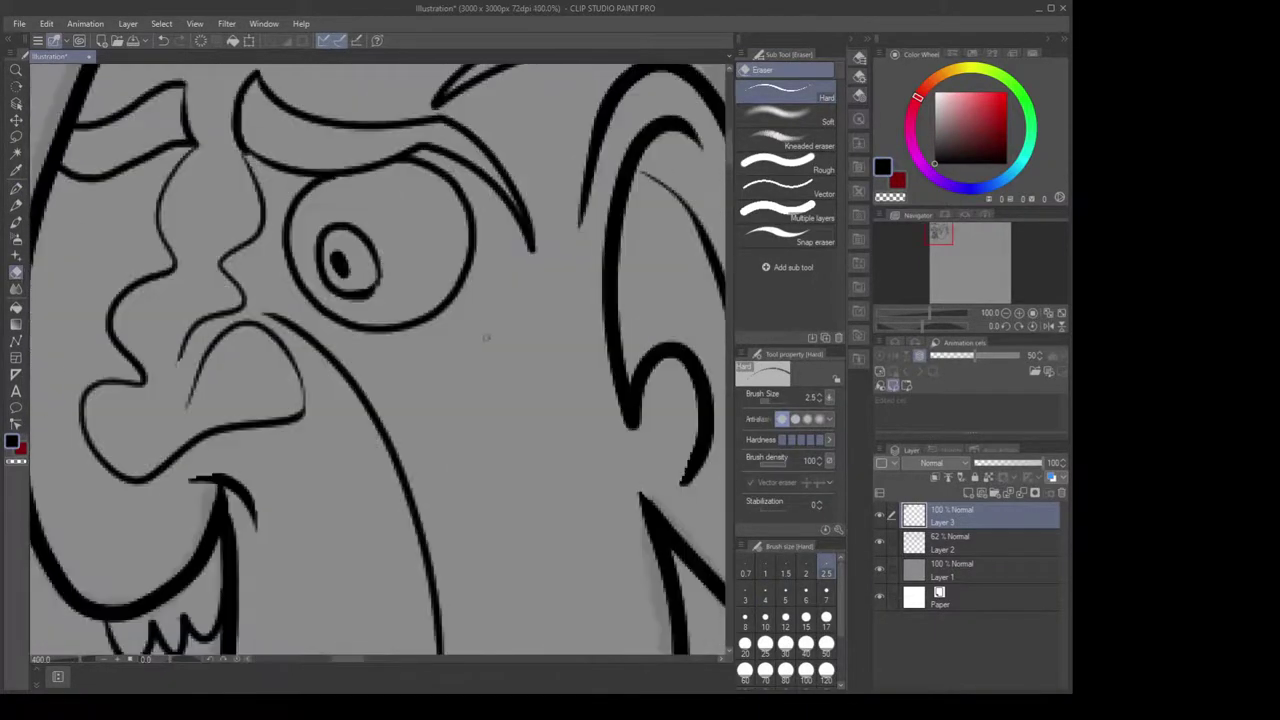
drag(415, 318, 435, 354)
Add three short wrinkles at the outer corner of the near eye and a curved crease beneath it
key(p)
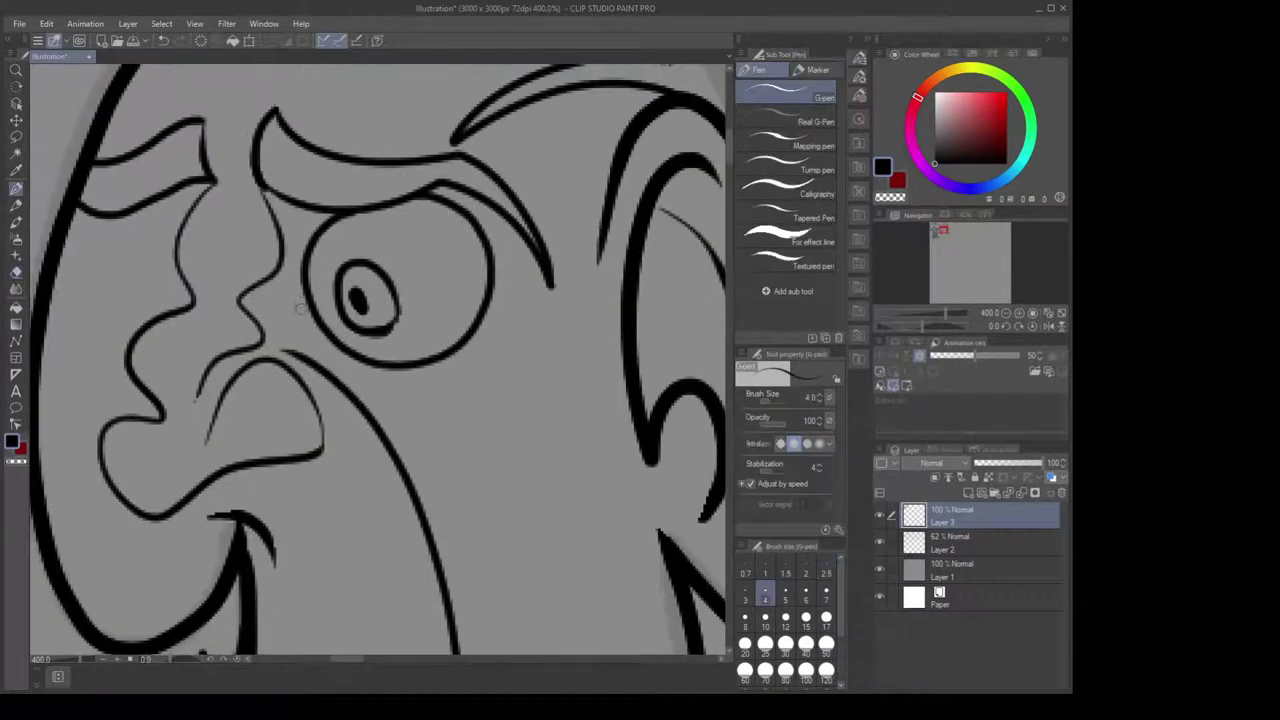
drag(301, 309, 460, 372)
key(ctrl+z)
drag(504, 303, 580, 302)
mouse_move(500, 322)
mouse_down()
mouse_move(571, 362)
mouse_move(541, 404)
mouse_up()
drag(435, 371, 497, 397)
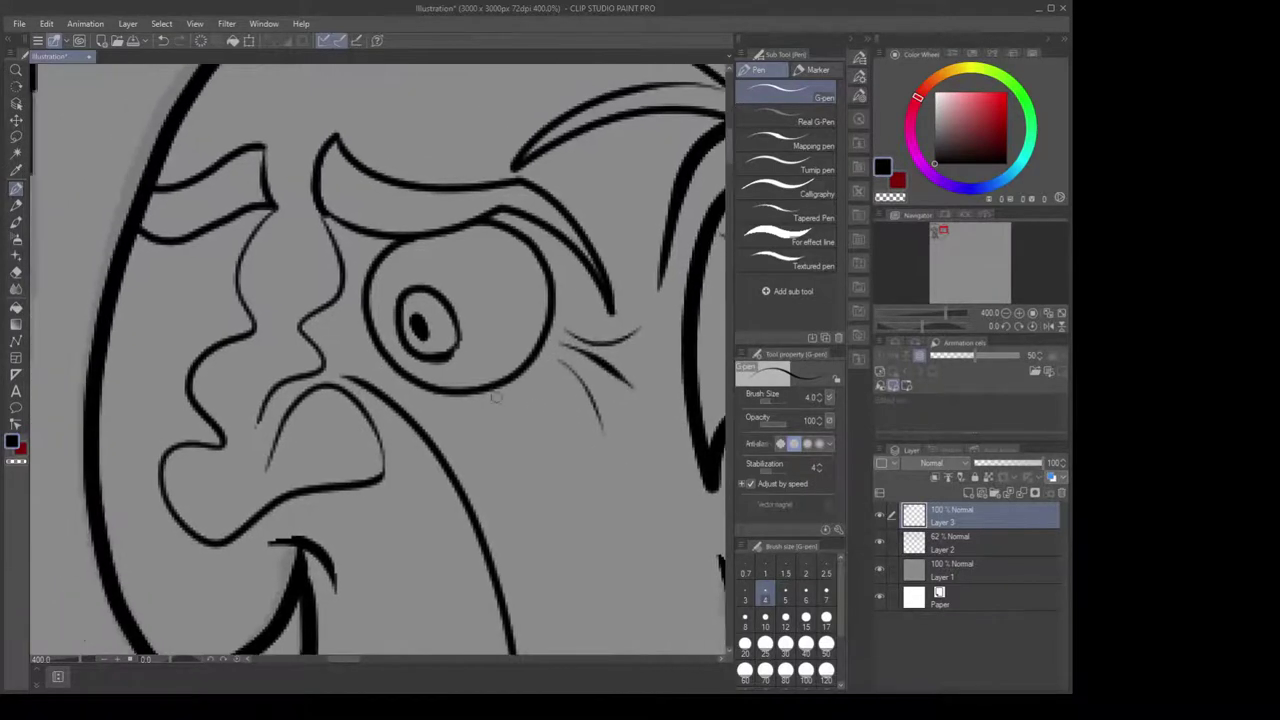
mouse_move(366, 338)
mouse_down()
mouse_move(466, 410)
mouse_move(520, 400)
mouse_move(549, 300)
mouse_up()
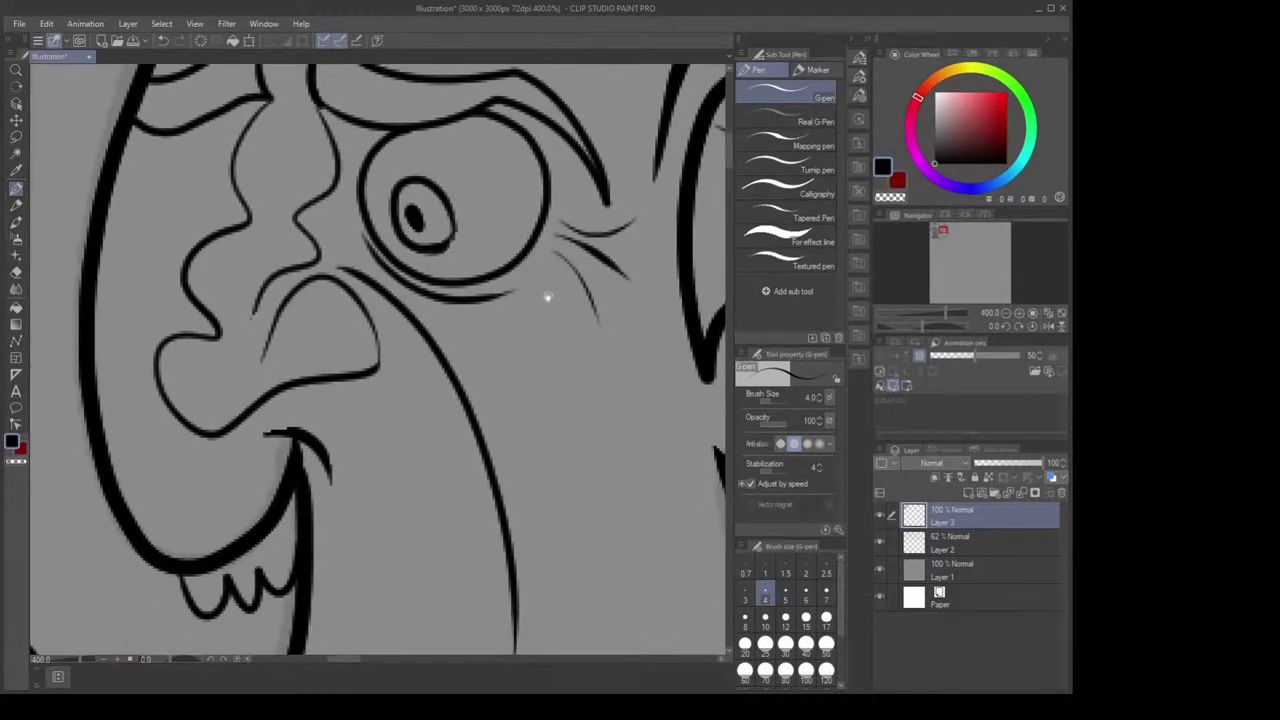
Draw the far eye's round outline beneath the far eyebrow, partly hidden behind the nose bridge
drag(525, 344, 596, 434)
mouse_move(244, 226)
mouse_down()
mouse_move(217, 264)
mouse_move(272, 342)
mouse_up()
key(ctrl+z)
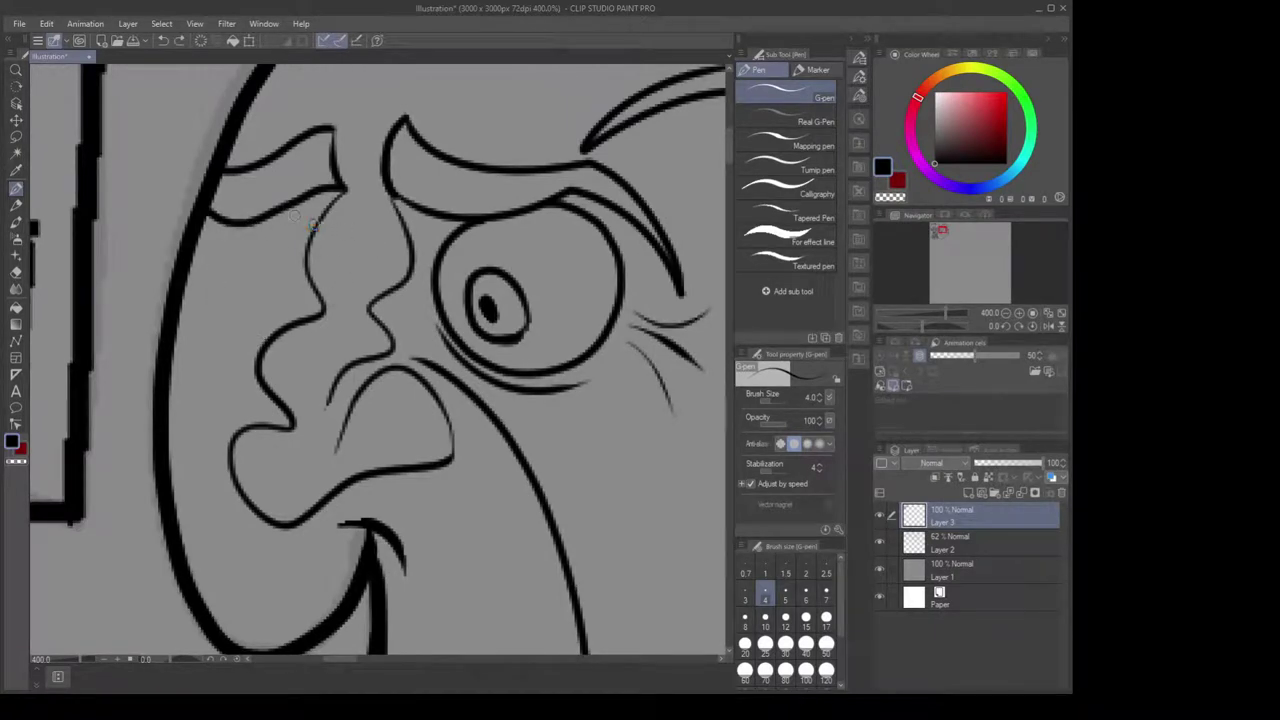
mouse_move(316, 230)
mouse_down()
mouse_move(276, 215)
mouse_move(260, 335)
mouse_move(270, 342)
mouse_up()
key(ctrl+z)
mouse_move(310, 225)
mouse_down()
mouse_move(232, 332)
mouse_move(268, 342)
mouse_up()
key(ctrl+z)
mouse_move(314, 216)
mouse_down()
mouse_move(215, 291)
mouse_move(258, 343)
mouse_move(287, 215)
mouse_move(212, 292)
mouse_move(258, 343)
mouse_up()
key(ctrl+z)
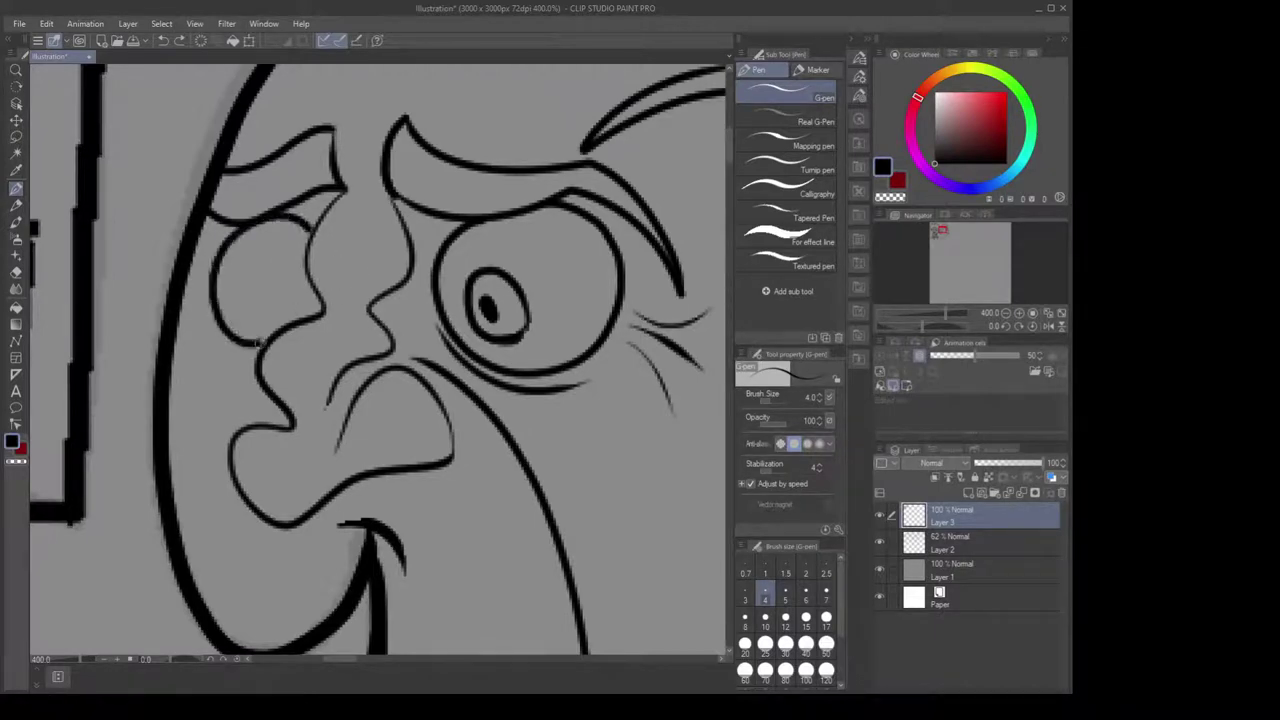
Draw a small round iris with a filled pupil inside the far eye
scroll(523, 289, down, 5)
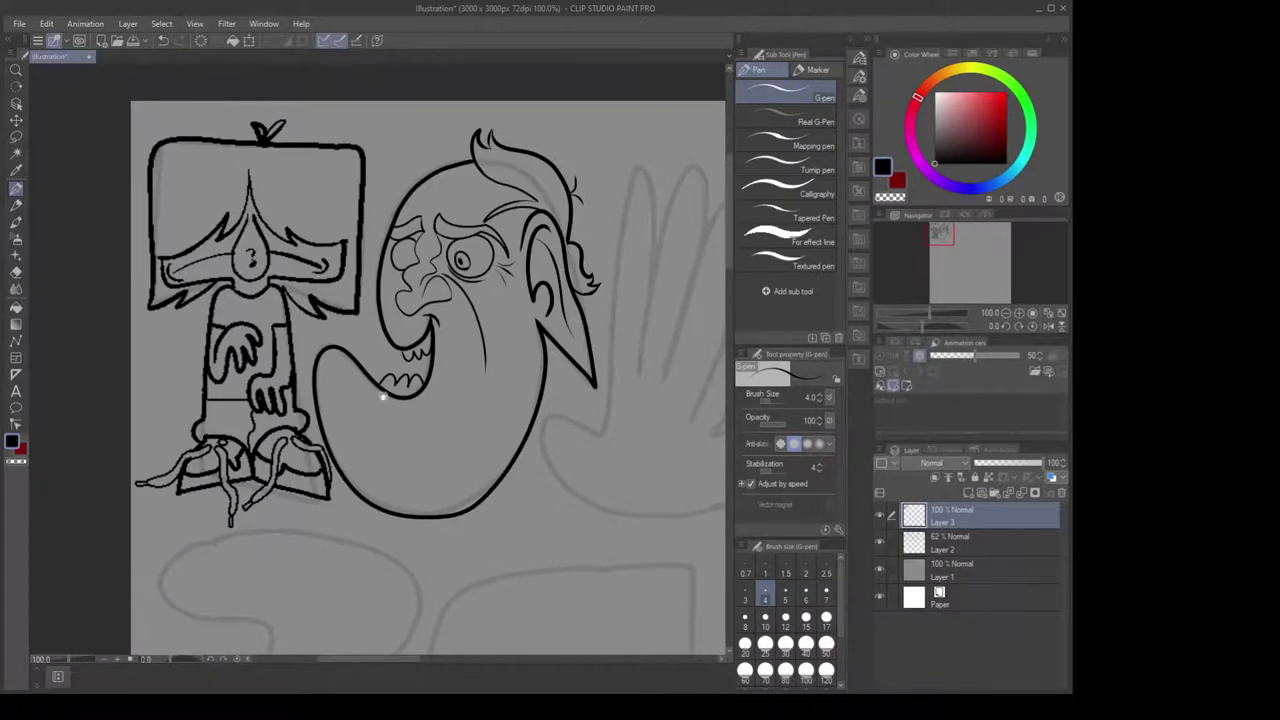
mouse_move(383, 397)
mouse_down()
mouse_move(363, 458)
mouse_move(371, 443)
mouse_up()
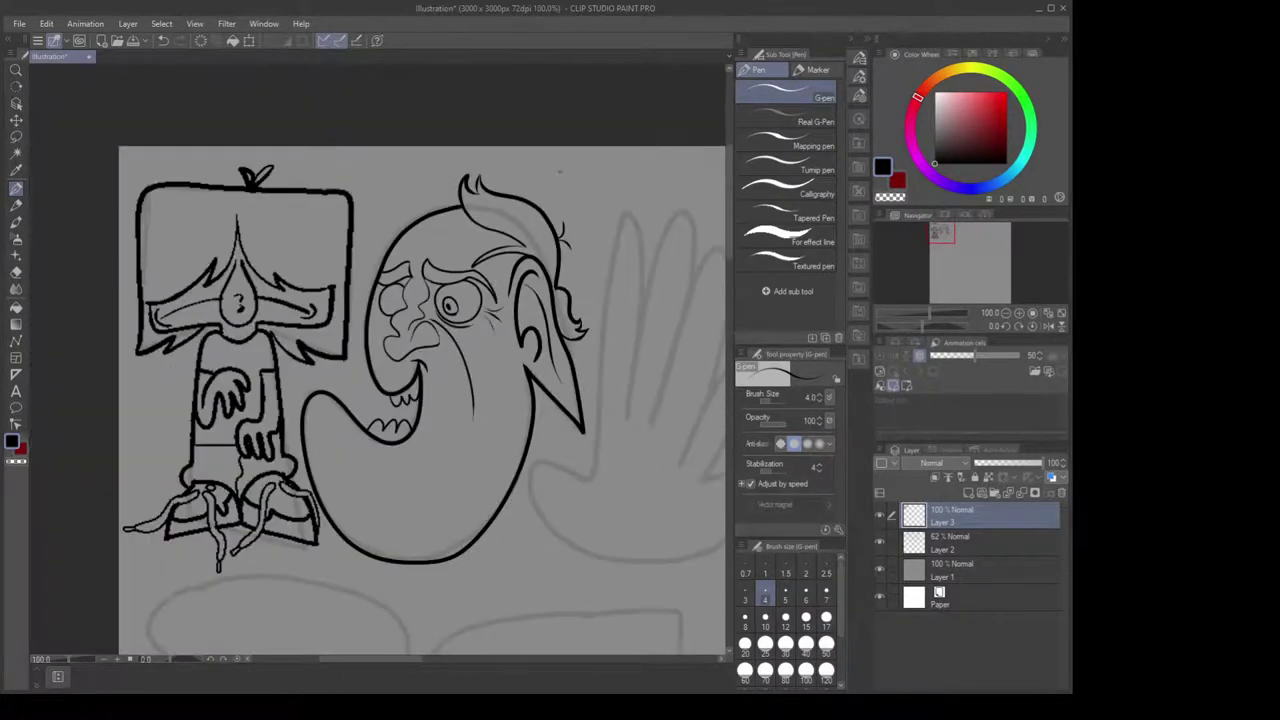
drag(545, 268, 534, 349)
scroll(534, 349, up, 1)
mouse_move(434, 346)
mouse_down()
mouse_move(449, 289)
mouse_move(491, 346)
mouse_up()
scroll(483, 318, up, 1)
scroll(491, 346, up, 2)
mouse_move(236, 333)
mouse_down()
mouse_move(280, 351)
mouse_move(236, 332)
mouse_move(258, 350)
mouse_up()
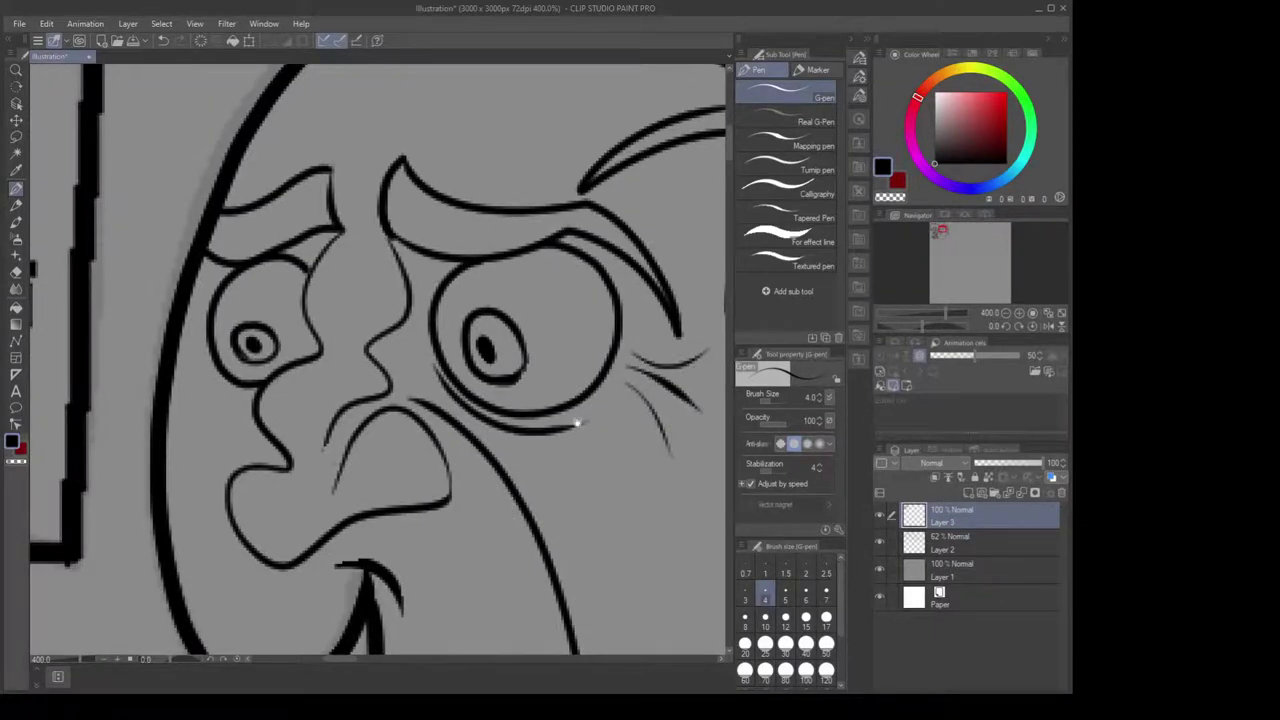
scroll(577, 423, down, 3)
drag(577, 423, 544, 326)
drag(605, 398, 583, 322)
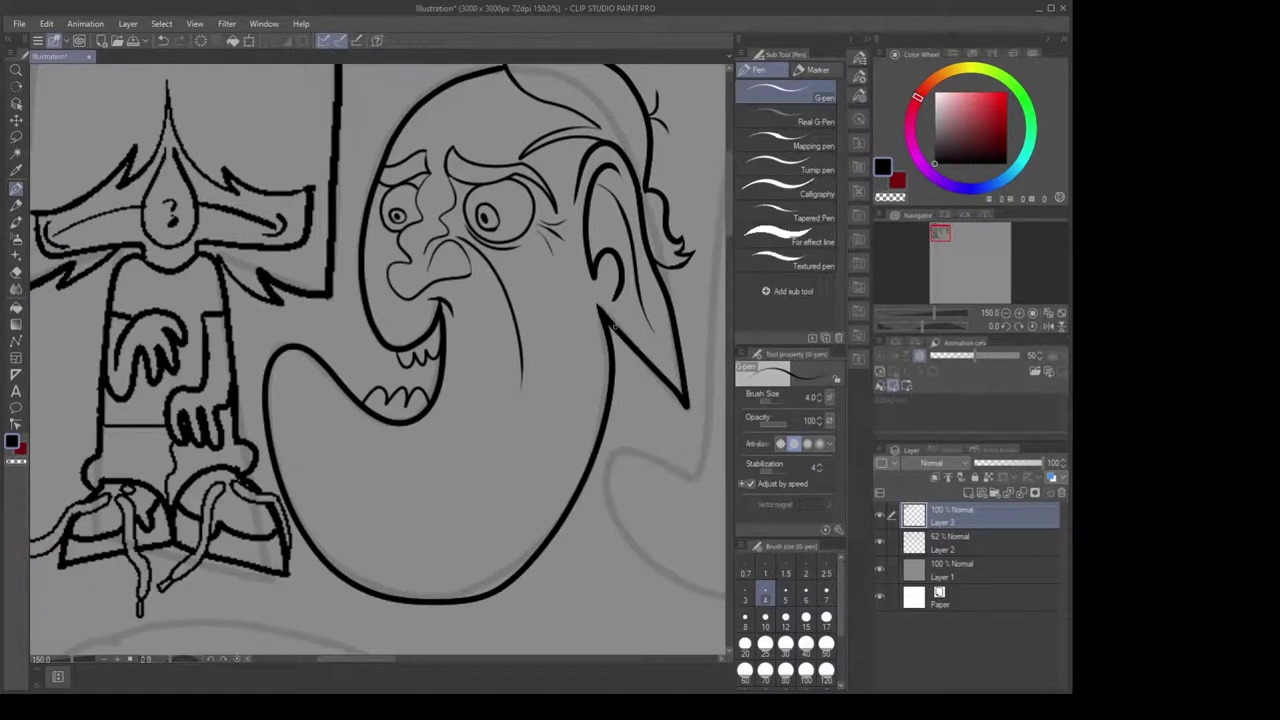
Trim the lower end of the long cheek crease with the hard eraser
scroll(612, 328, up, 1)
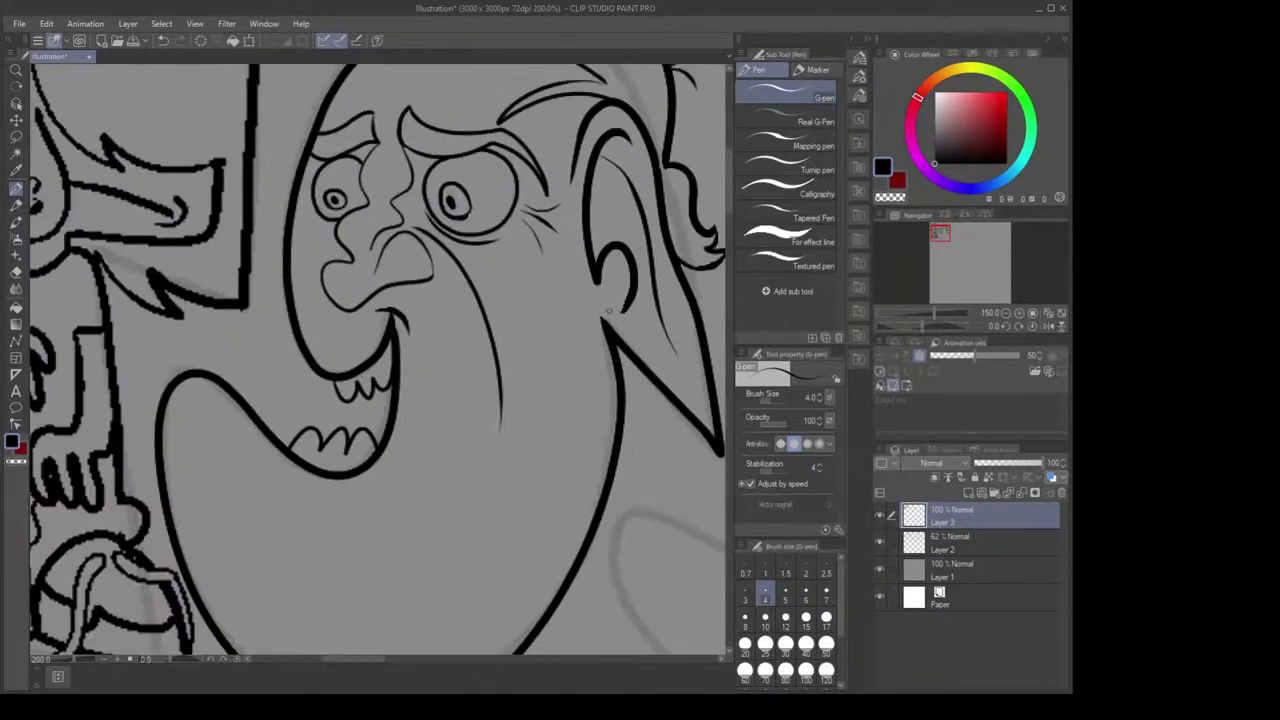
key(e)
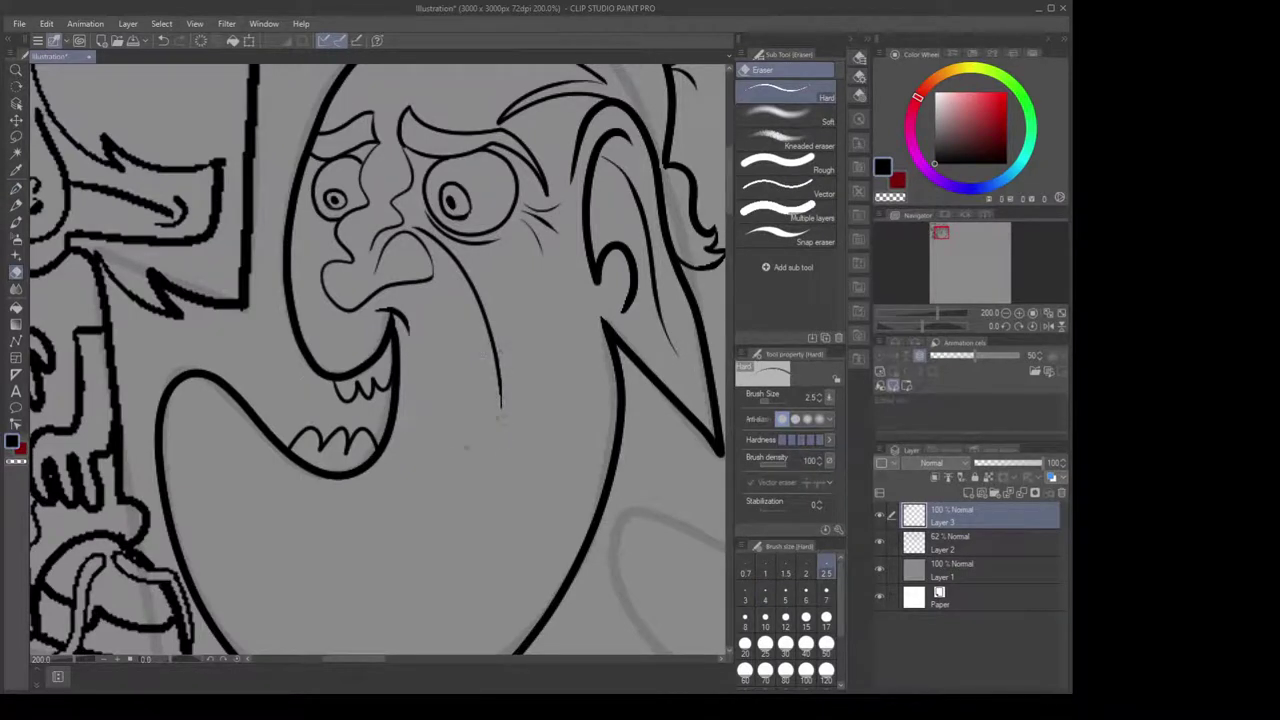
mouse_move(450, 453)
mouse_down()
mouse_move(446, 437)
mouse_move(442, 448)
mouse_up()
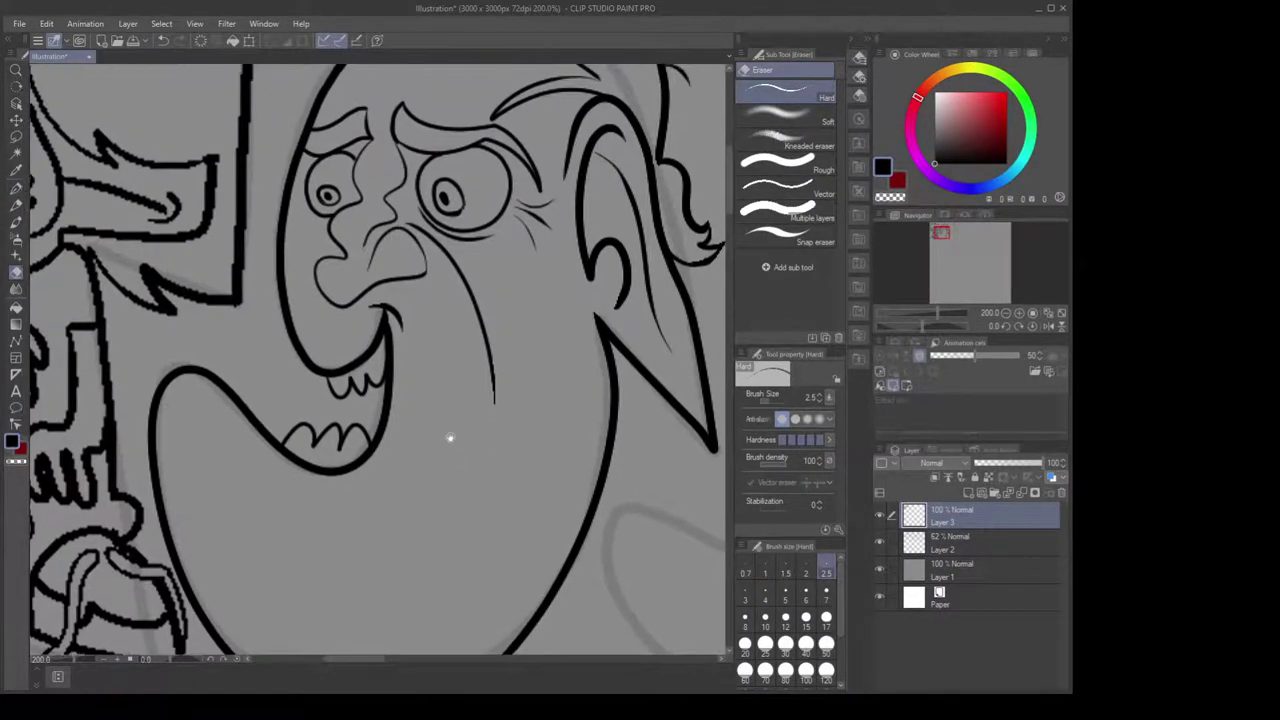
scroll(447, 445, down, 1)
drag(493, 398, 485, 417)
scroll(594, 307, down, 1)
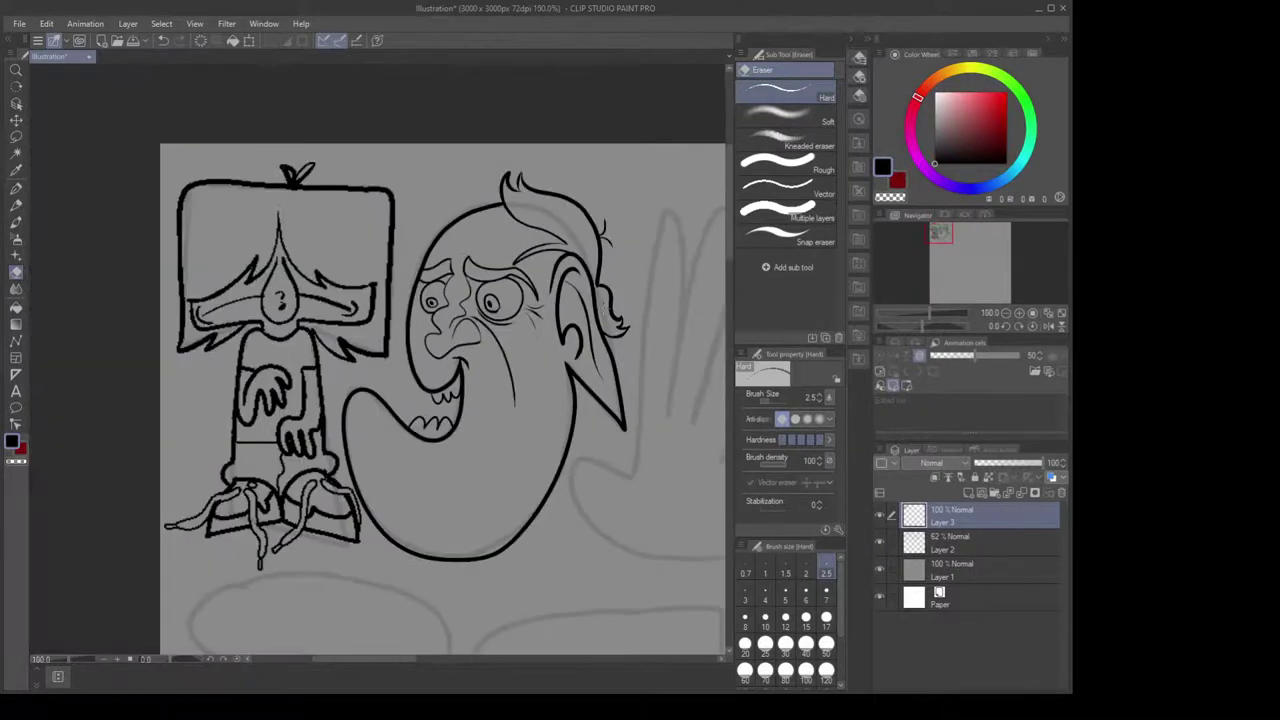
scroll(586, 350, up, 1)
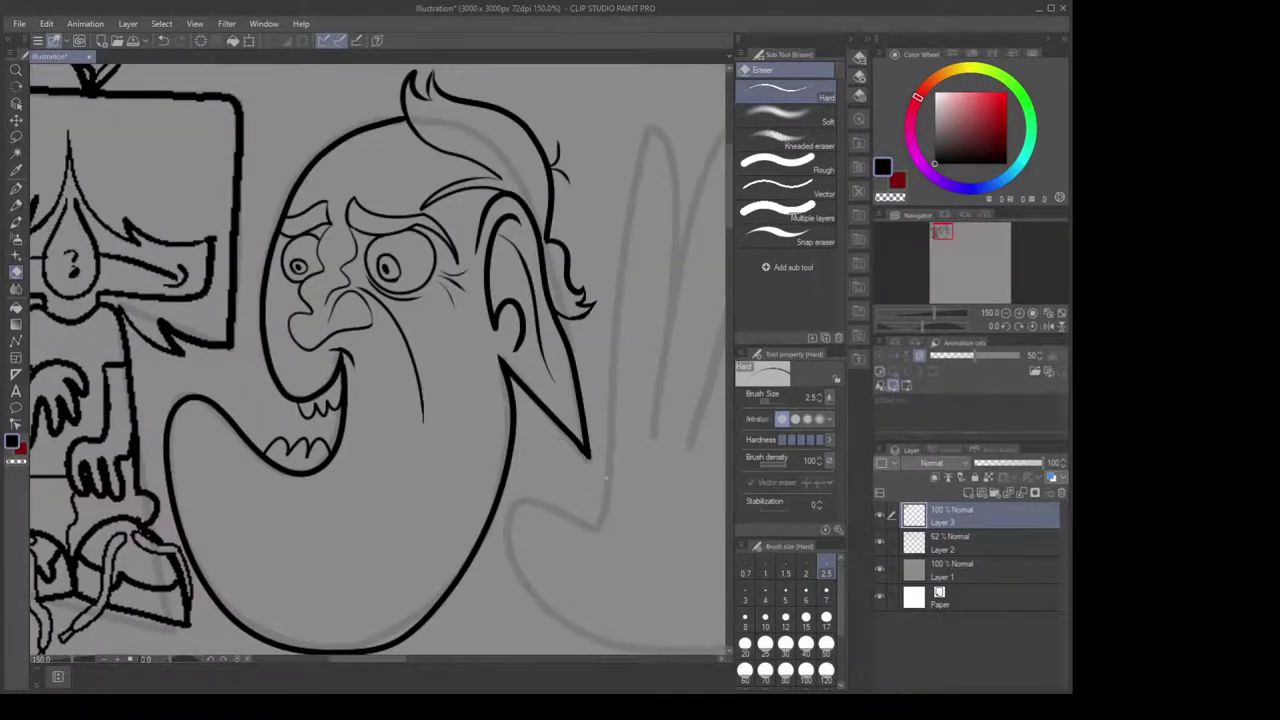
mouse_move(554, 512)
mouse_down()
mouse_move(538, 478)
mouse_move(503, 487)
mouse_up()
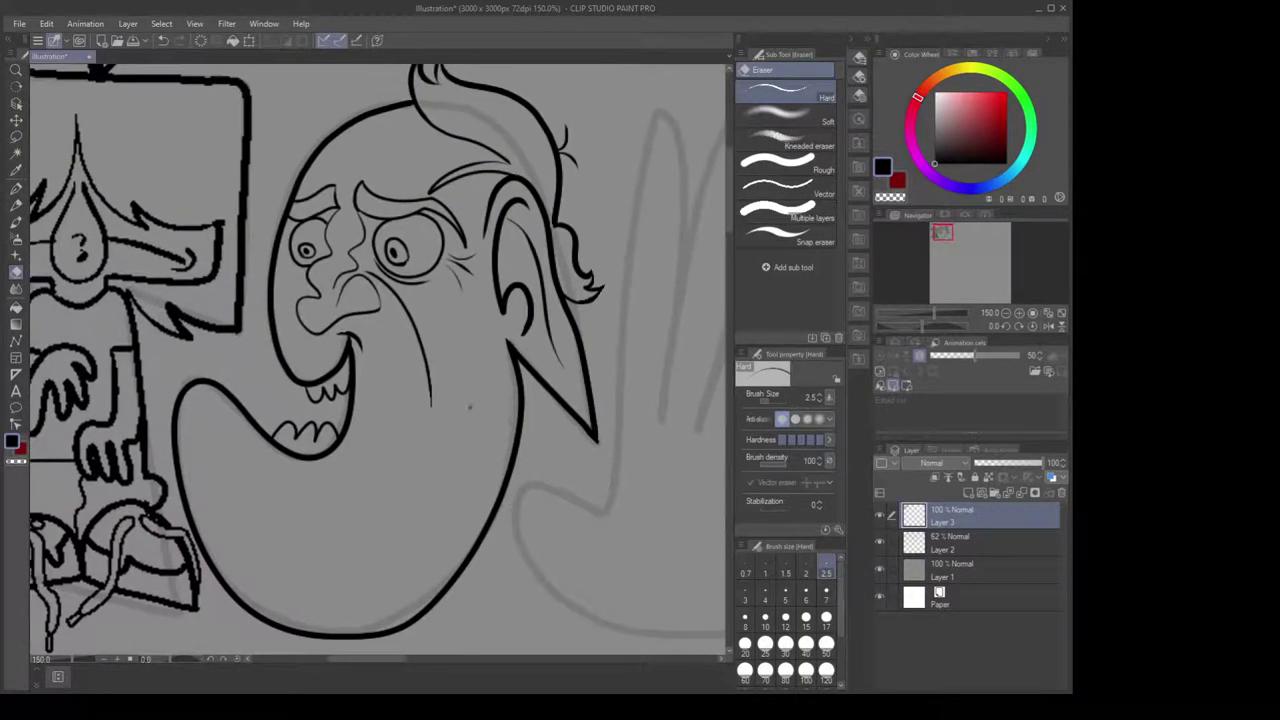
Draw a thin curved crease from the underside of the nose tip down the upper lip with the G-pen
scroll(476, 430, up, 1)
key(p)
drag(494, 432, 582, 448)
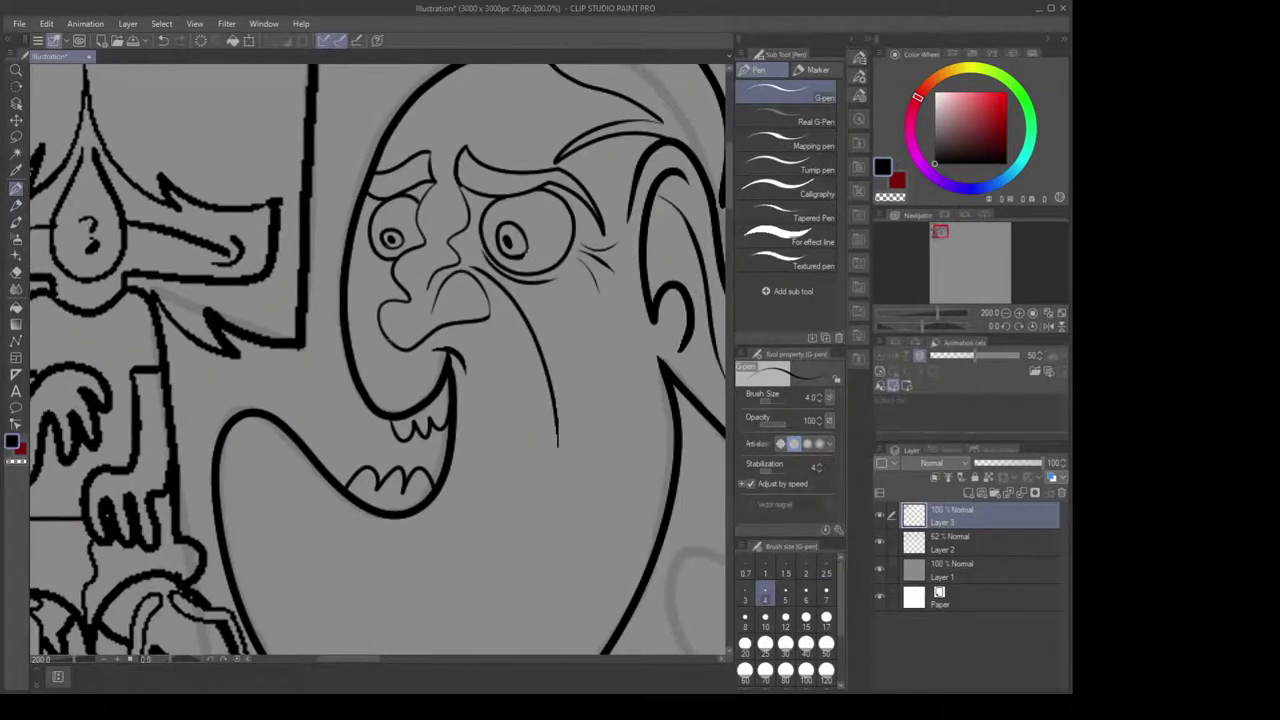
drag(383, 338, 390, 398)
mouse_move(616, 301)
mouse_down()
mouse_move(564, 398)
mouse_move(546, 369)
mouse_move(561, 391)
mouse_up()
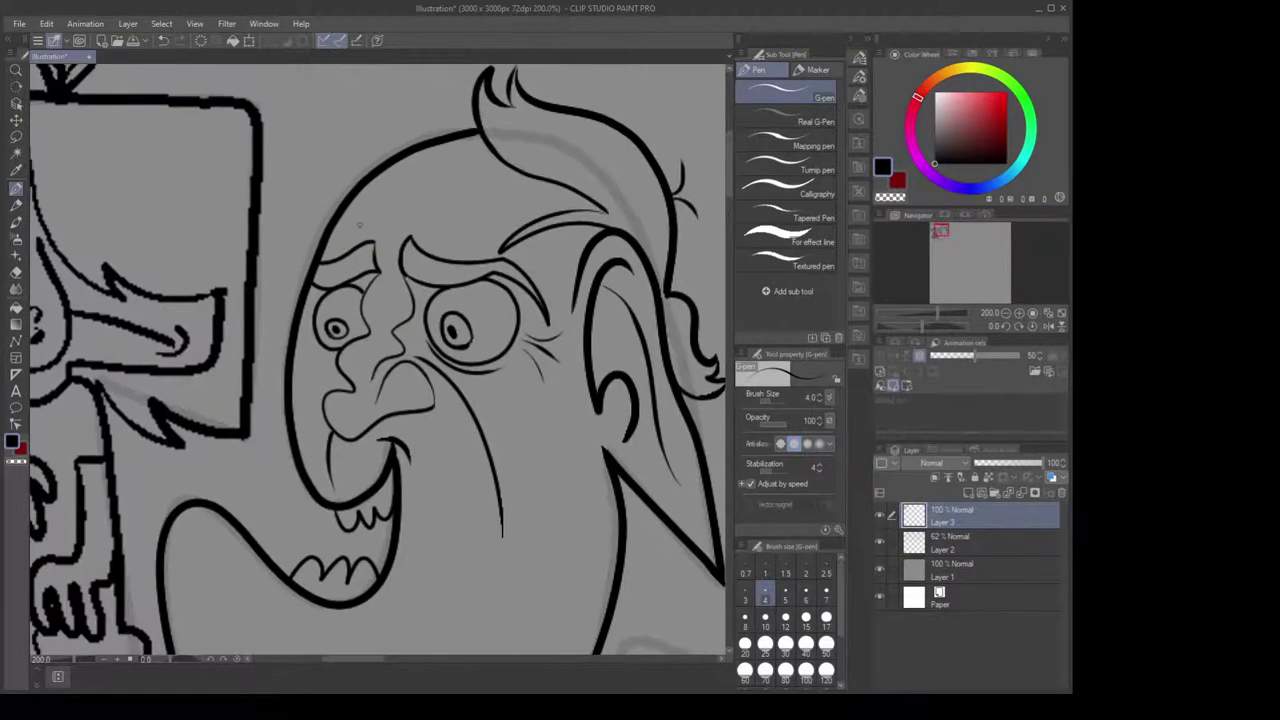
Draw frown lines rising from the inner ends of both eyebrows and two wavy wrinkles across the forehead
drag(376, 260, 390, 213)
key(ctrl+z)
mouse_move(376, 256)
mouse_down()
mouse_move(405, 186)
mouse_move(462, 210)
mouse_up()
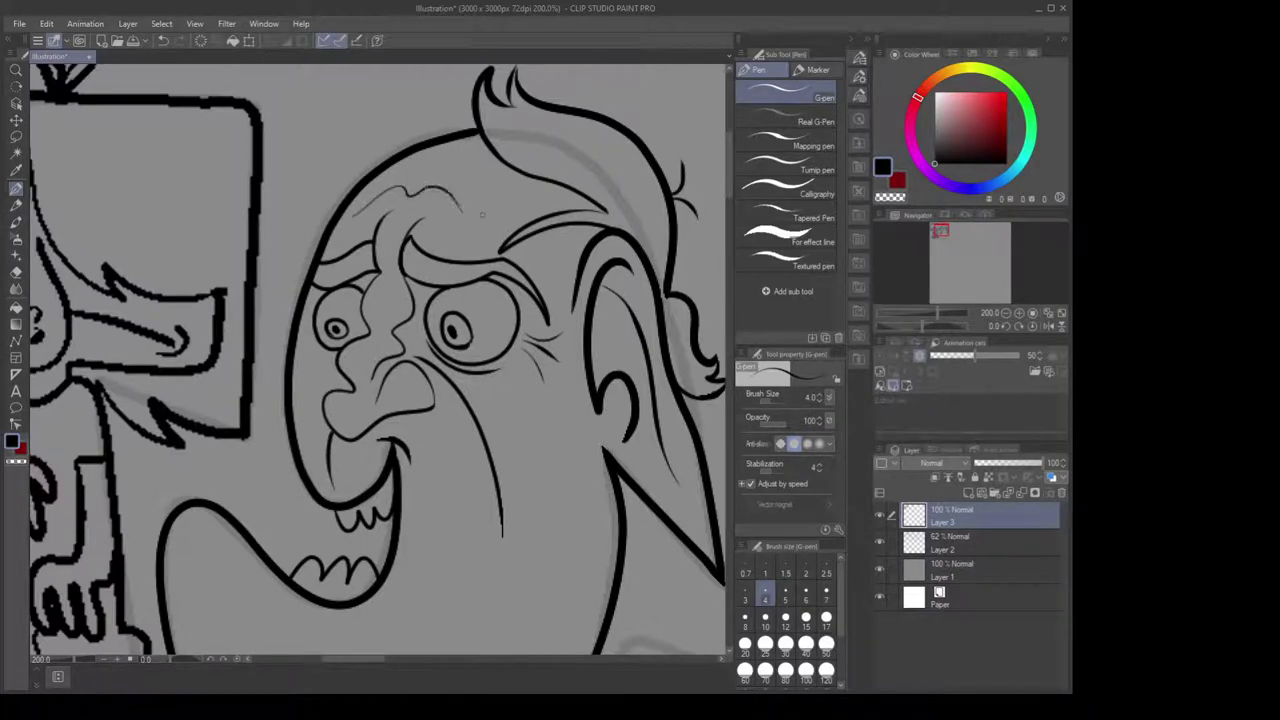
drag(448, 162, 479, 186)
mouse_move(547, 238)
mouse_down()
mouse_move(500, 251)
mouse_move(495, 392)
mouse_up()
key(e)
drag(441, 222, 441, 235)
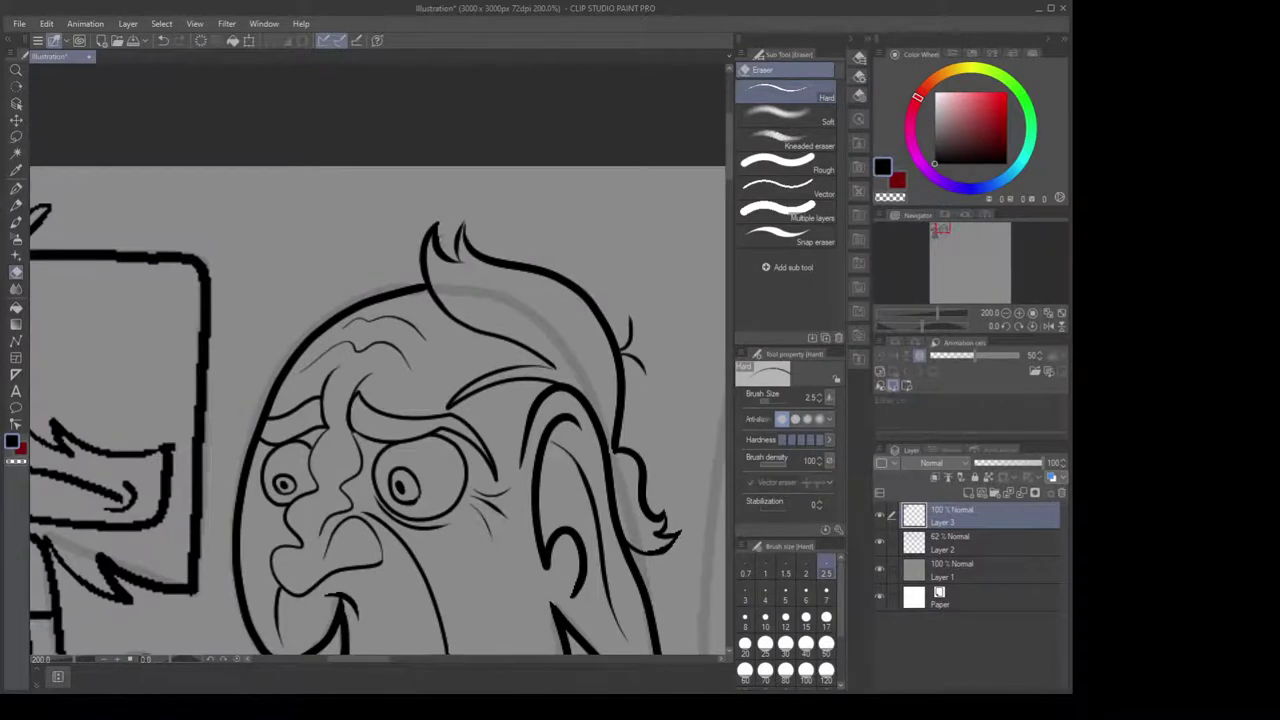
key(p)
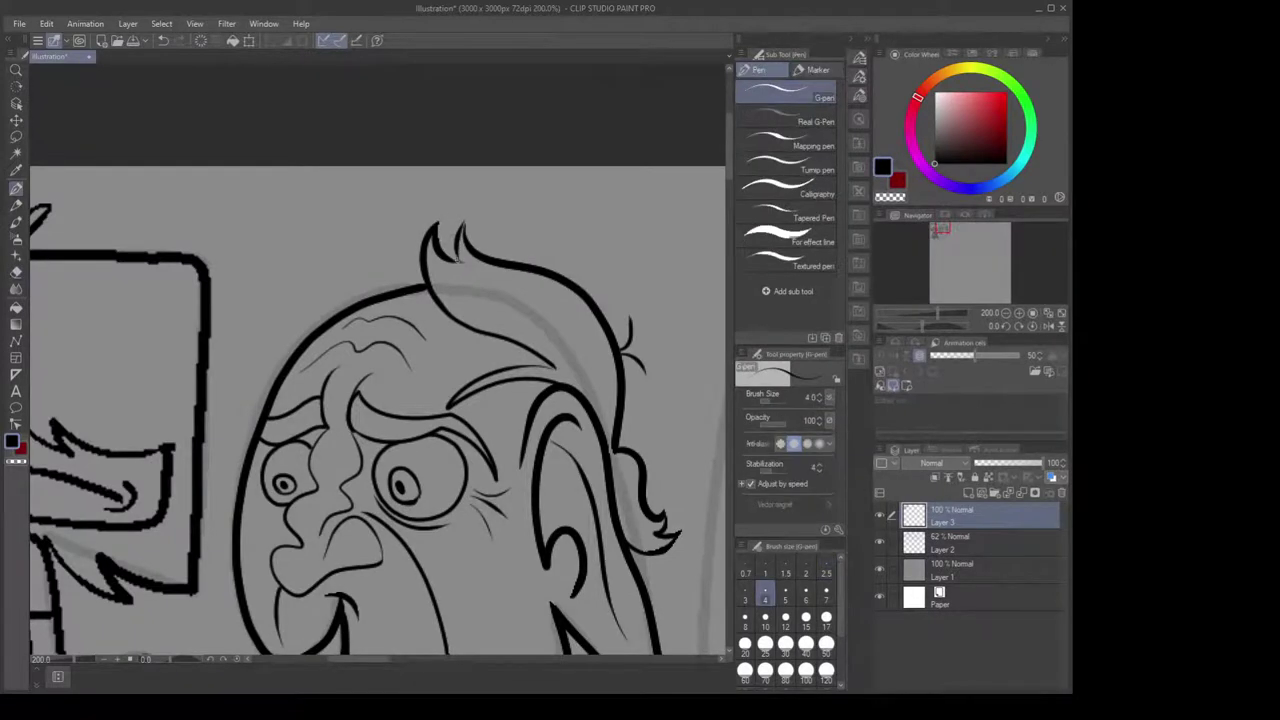
key(ctrl+z)
mouse_move(466, 218)
mouse_down()
mouse_move(461, 262)
mouse_move(491, 220)
mouse_move(468, 175)
mouse_up()
key(e)
key(p)
key(e)
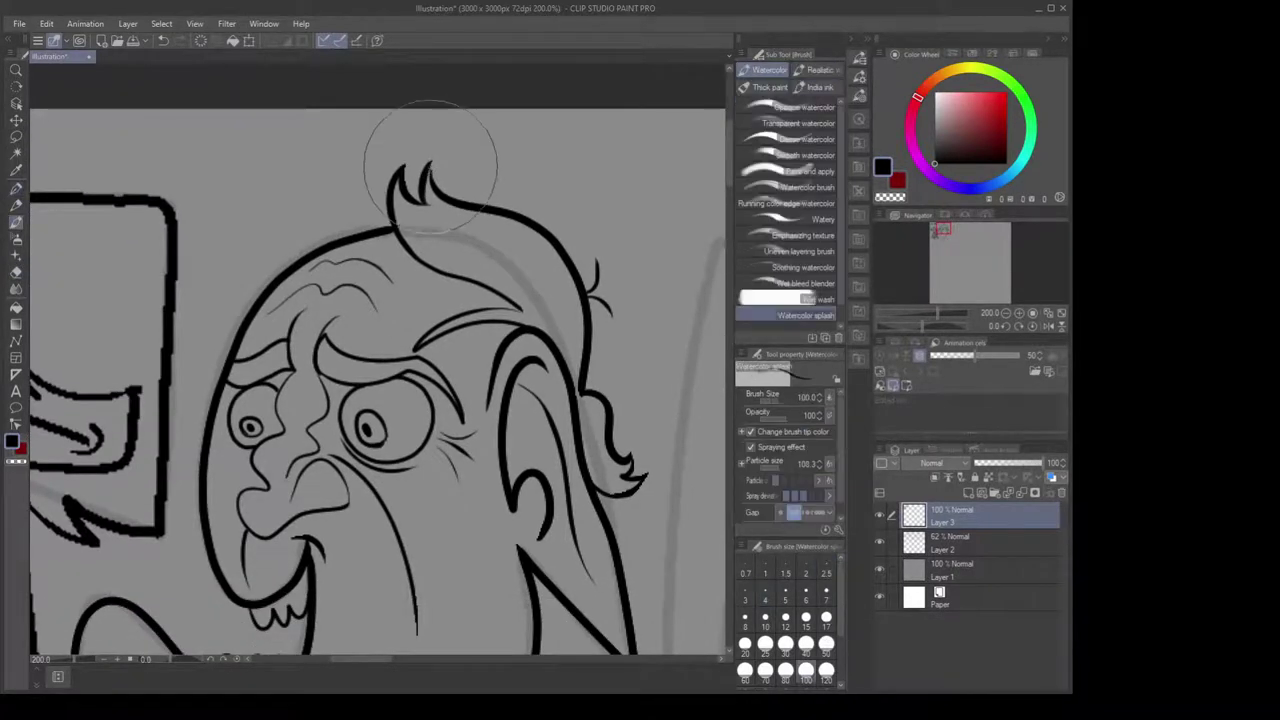
key(p)
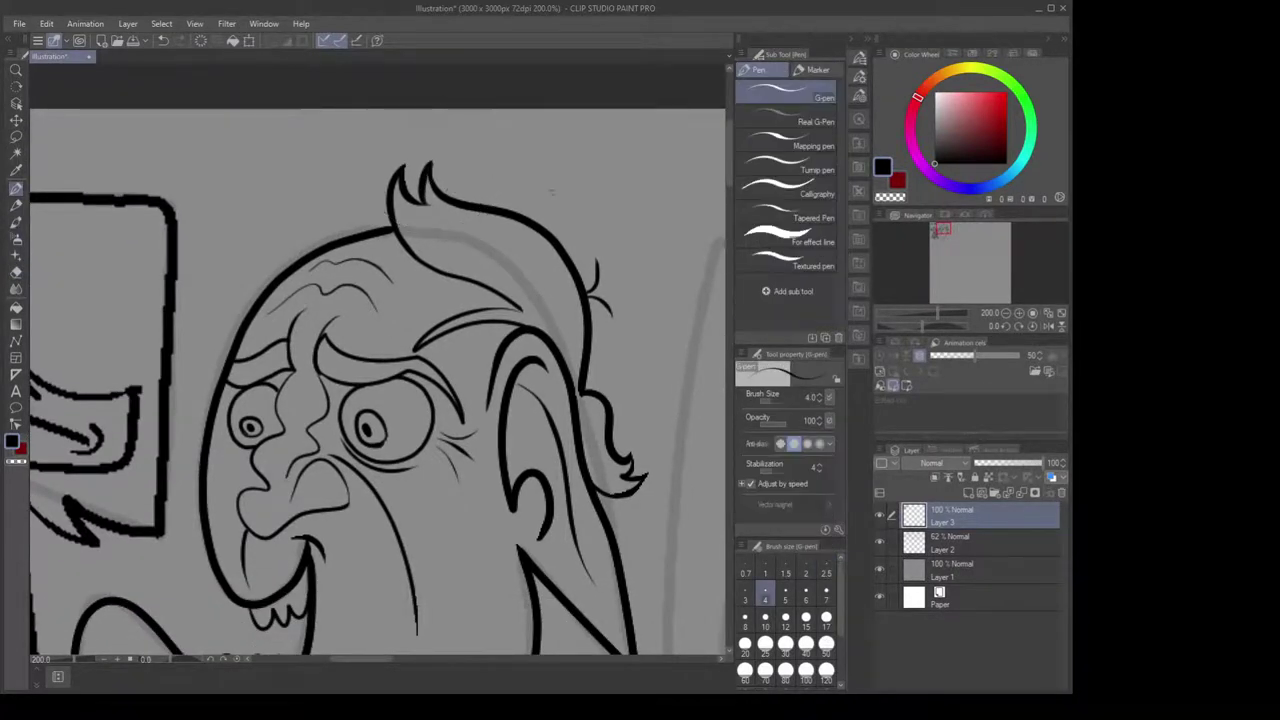
drag(552, 192, 537, 142)
scroll(540, 150, down, 2)
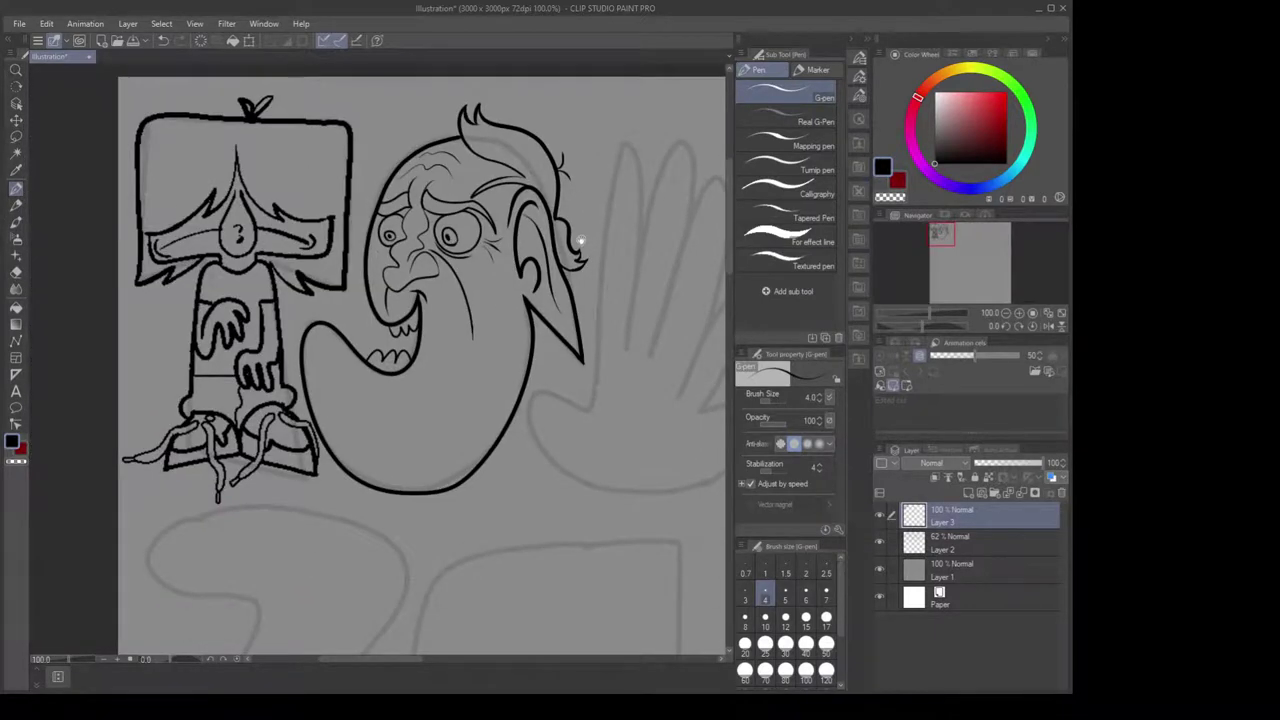
Add a curved crease beneath the far eye and tiny wrinkles at its outer corner along the face outline
scroll(430, 224, up, 5)
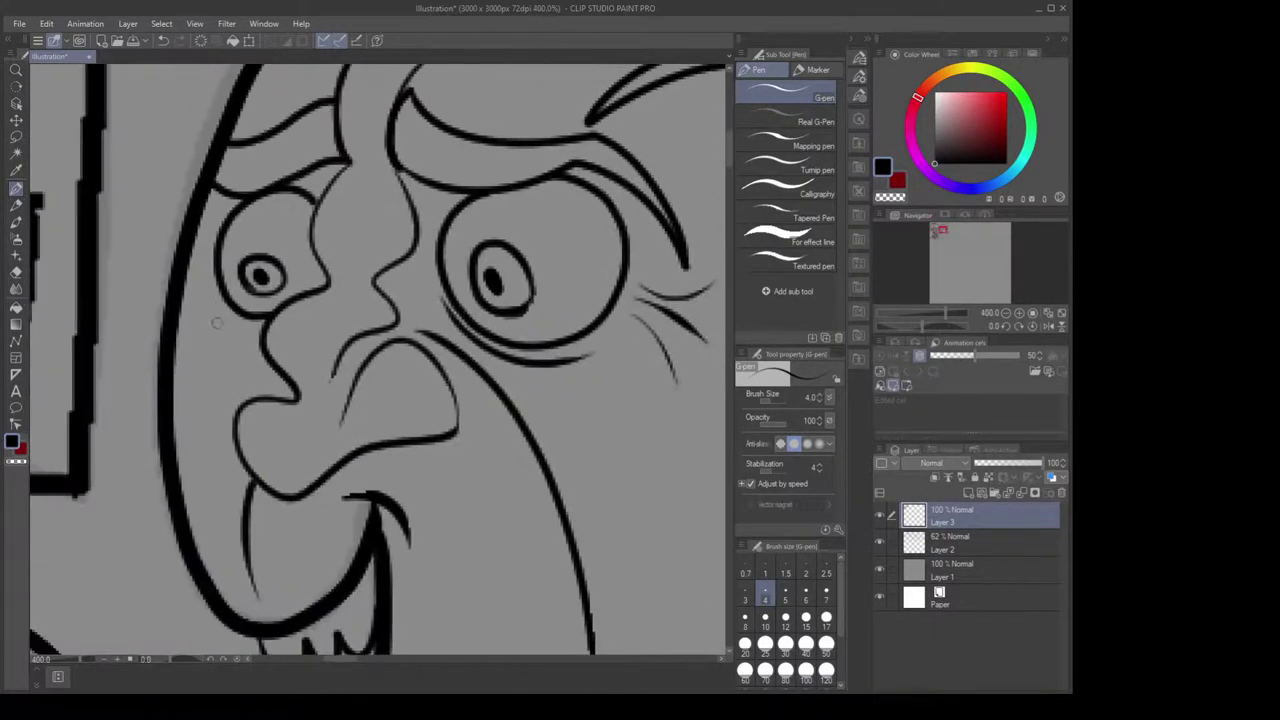
drag(218, 311, 262, 331)
mouse_move(208, 244)
mouse_down()
mouse_move(188, 258)
mouse_move(180, 306)
mouse_up()
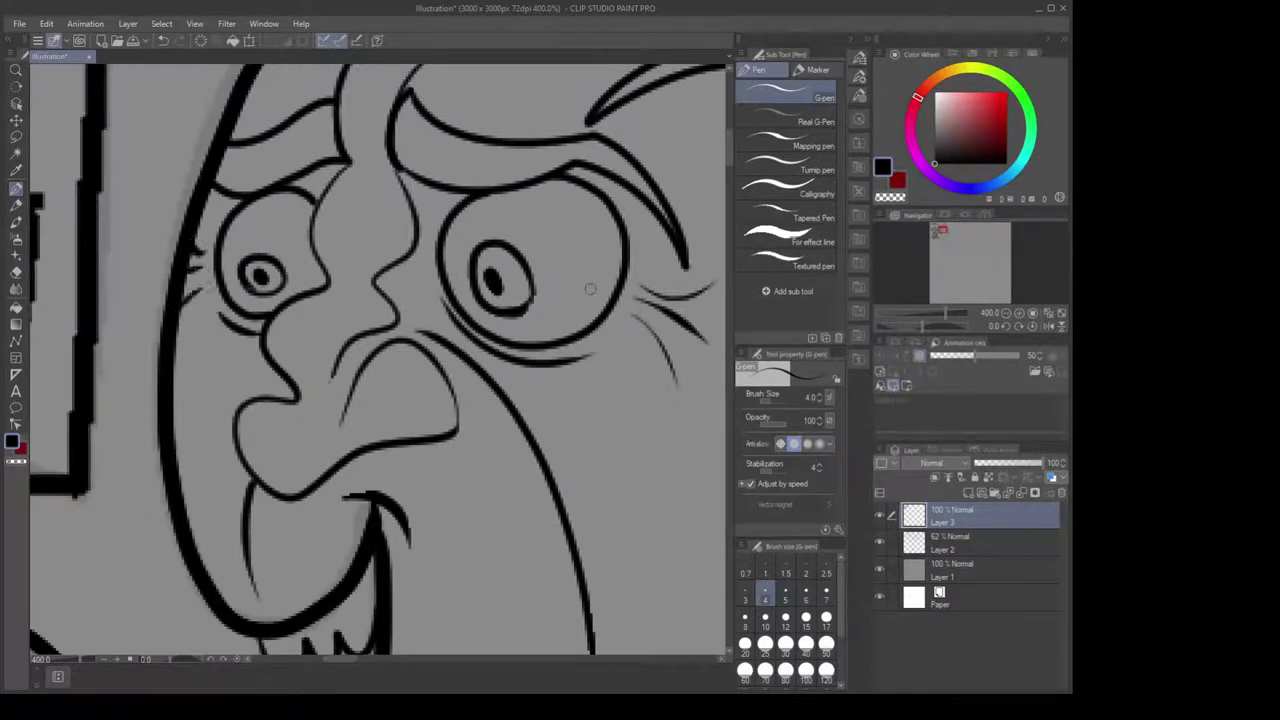
key(ctrl+z)
drag(207, 246, 188, 272)
scroll(481, 269, down, 3)
drag(562, 371, 554, 331)
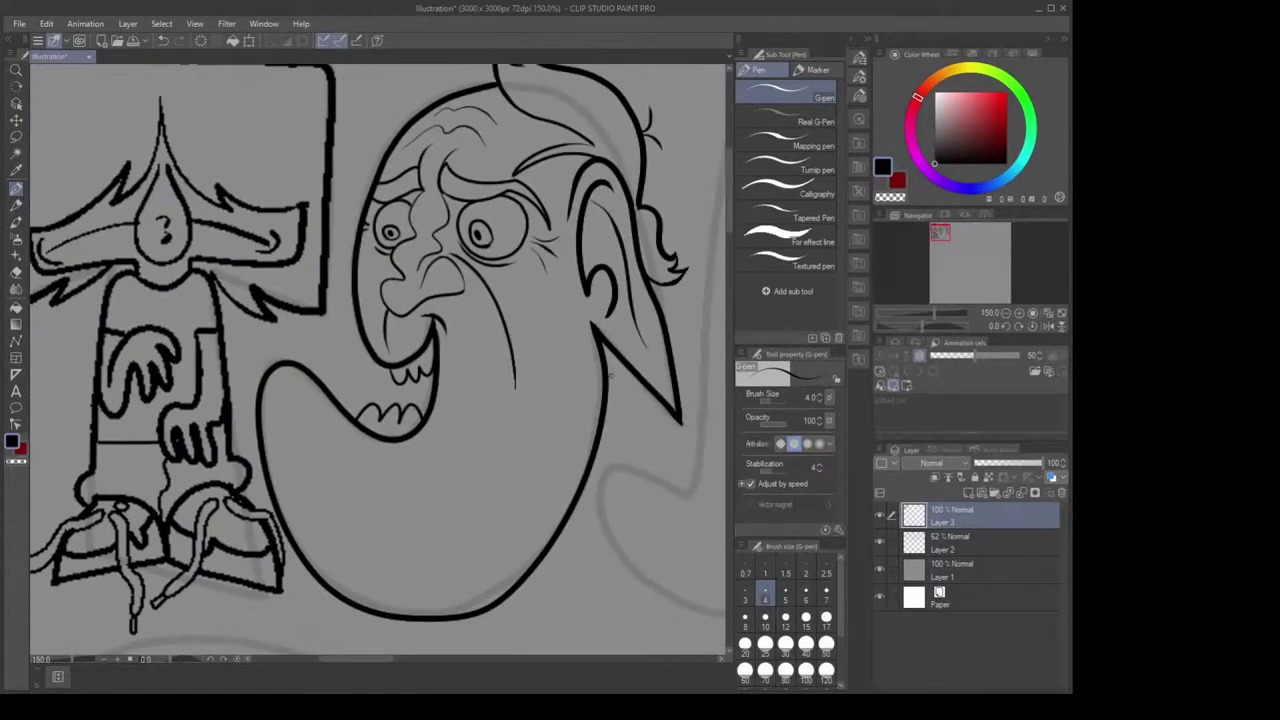
scroll(537, 435, down, 1)
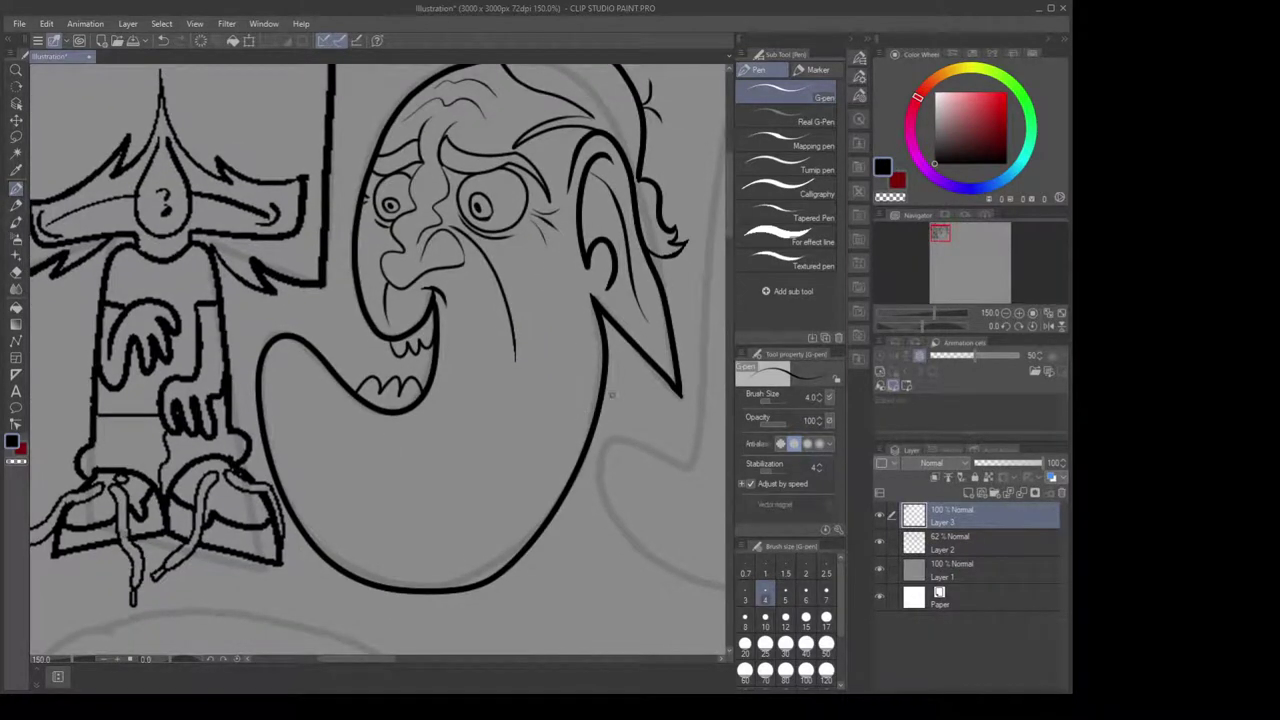
drag(423, 476, 401, 495)
scroll(520, 470, up, 1)
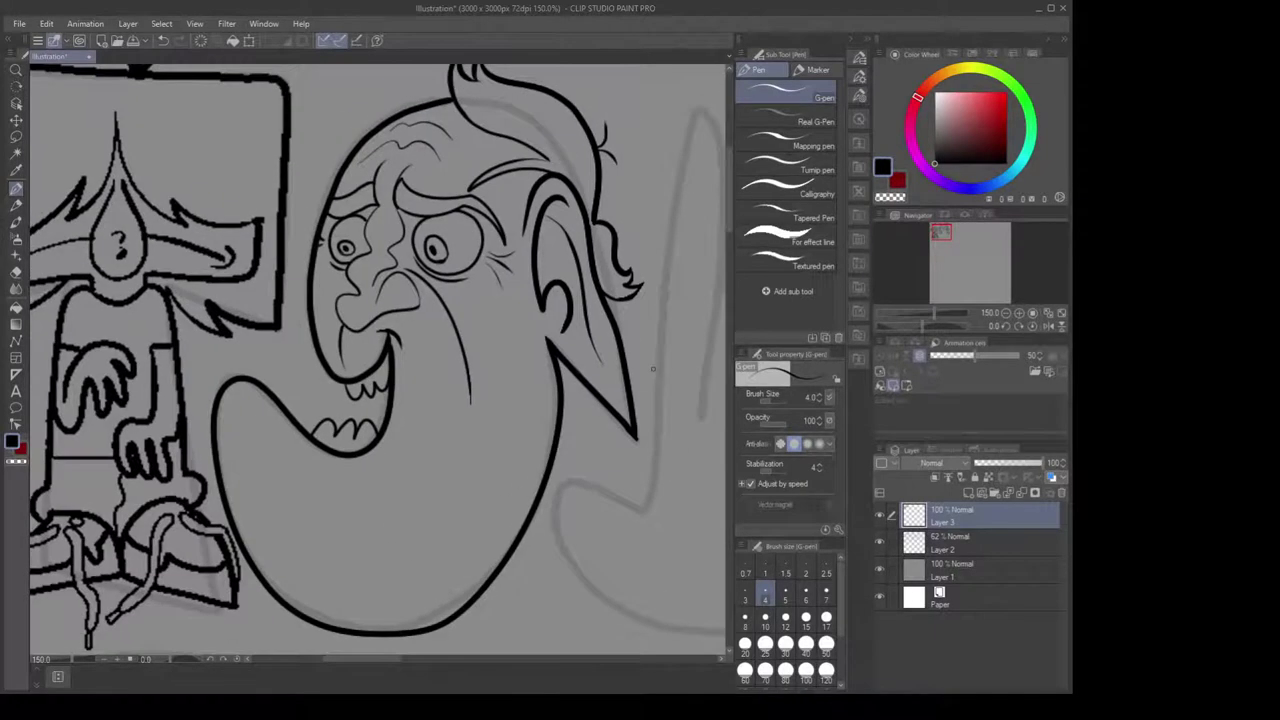
scroll(643, 347, up, 4)
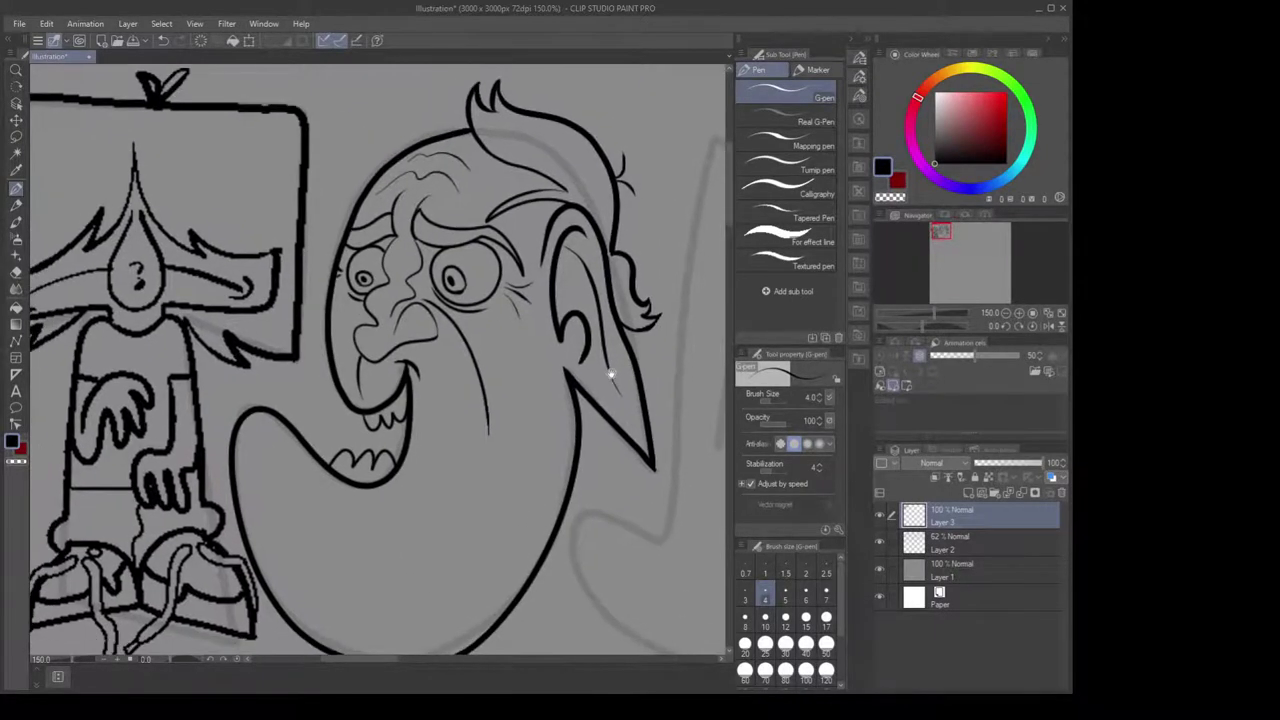
drag(605, 371, 603, 385)
drag(564, 436, 554, 420)
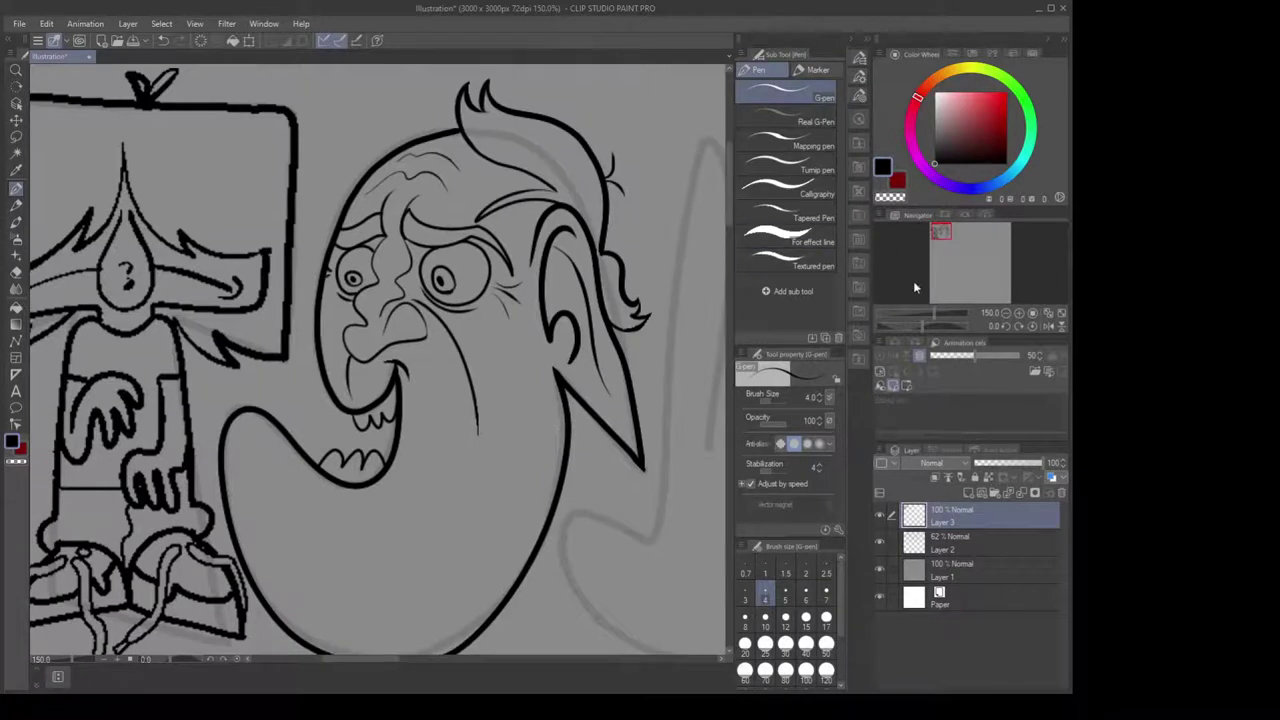
Add a new raster layer between the line-art layer and the sketch layer, and widen the canvas area
click(880, 516)
click(880, 516)
click(999, 546)
click(968, 492)
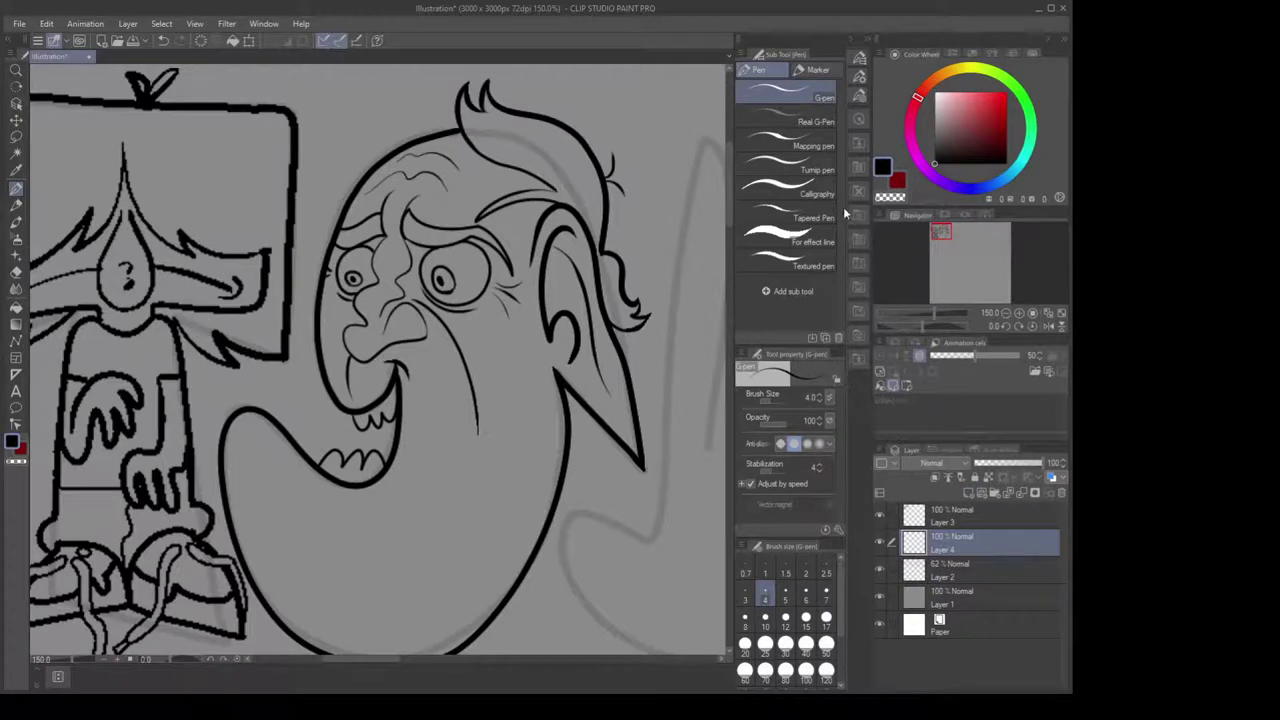
drag(872, 58, 941, 61)
drag(556, 378, 550, 340)
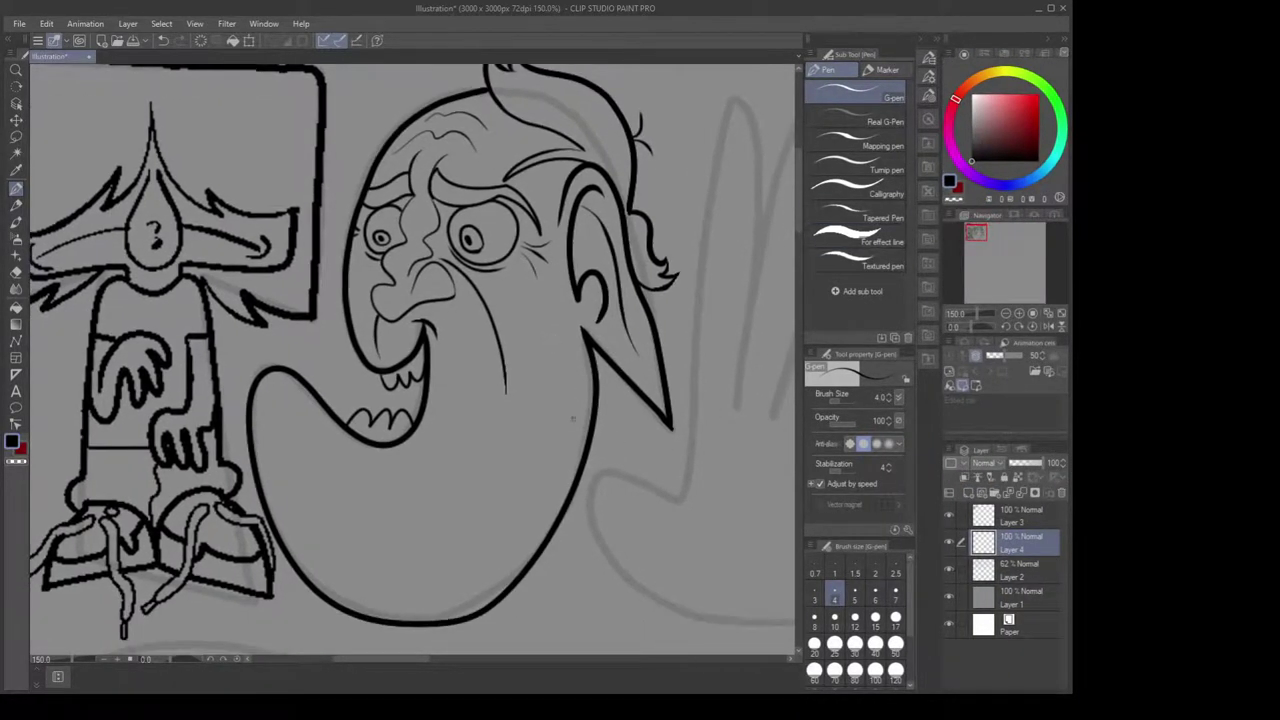
Set the drawing colour to a neutral dark grey for the shadows
key(i)
click(532, 423)
drag(976, 132, 970, 147)
drag(538, 415, 514, 443)
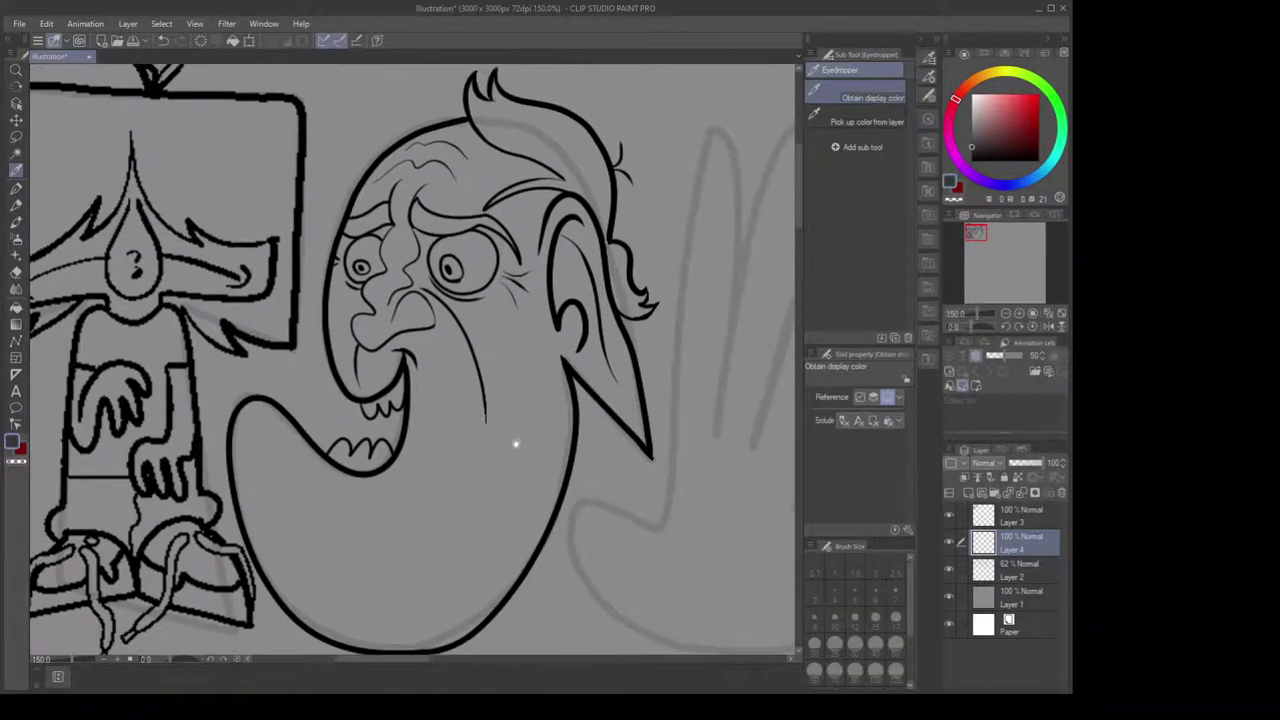
Lasso the area between the nose bridge and the near eye down to the nostril wing, fill it dark grey, and deselect
key(m)
drag(546, 399, 574, 429)
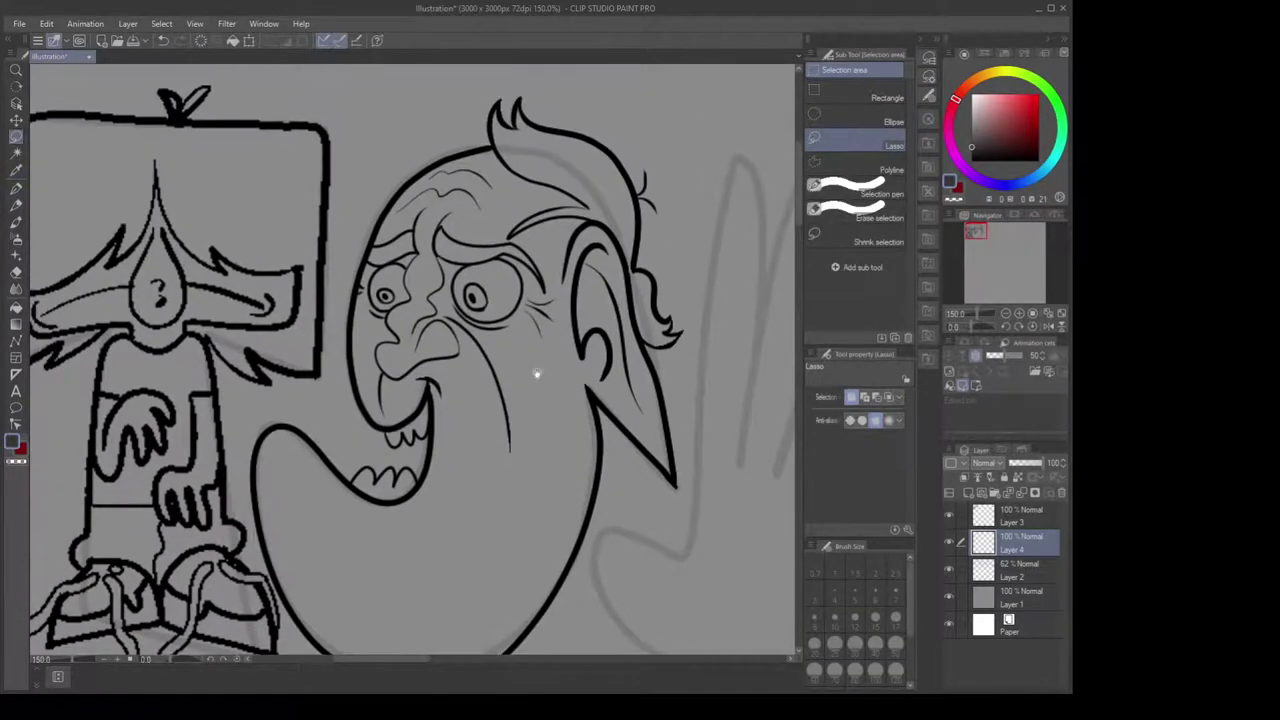
scroll(537, 374, up, 4)
drag(500, 298, 538, 351)
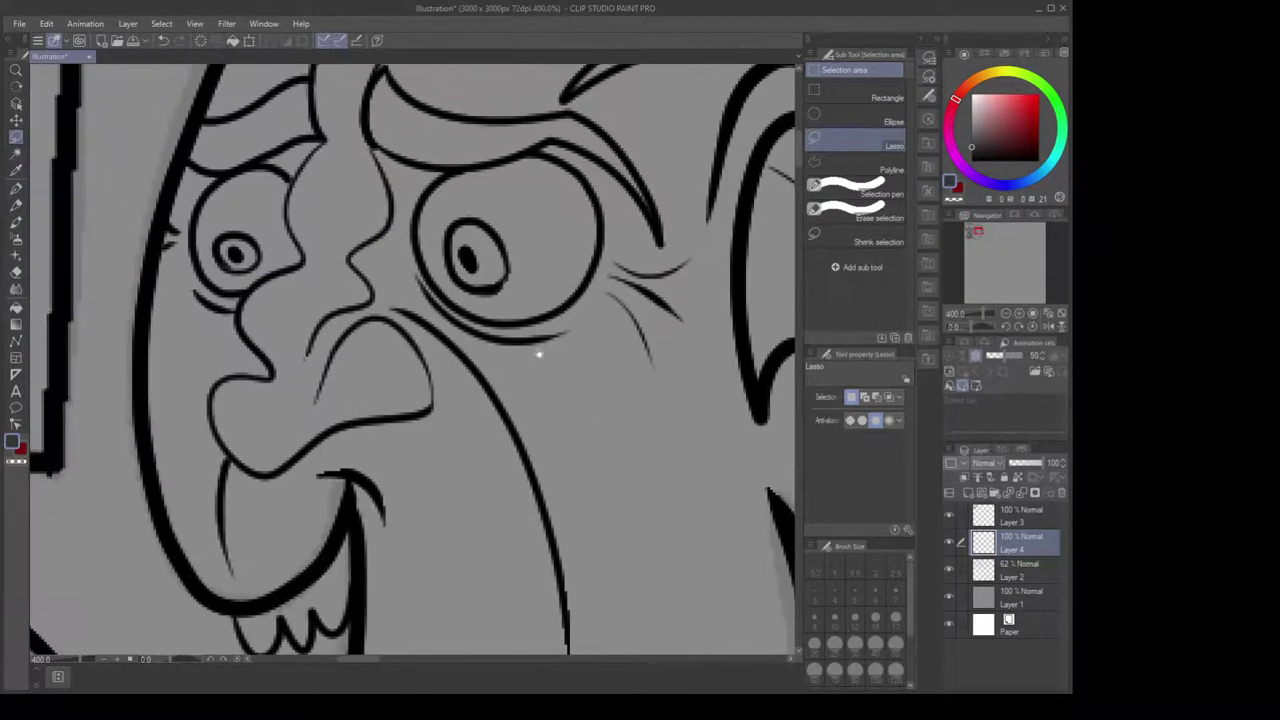
mouse_move(373, 148)
mouse_down()
mouse_move(393, 205)
mouse_move(352, 256)
mouse_move(368, 302)
mouse_move(320, 328)
mouse_move(314, 394)
mouse_move(359, 321)
mouse_move(390, 318)
mouse_move(422, 350)
mouse_move(395, 310)
mouse_move(436, 330)
mouse_move(412, 267)
mouse_move(448, 306)
mouse_move(416, 228)
mouse_move(462, 160)
mouse_move(379, 156)
mouse_up()
key(g)
click(402, 190)
click(402, 276)
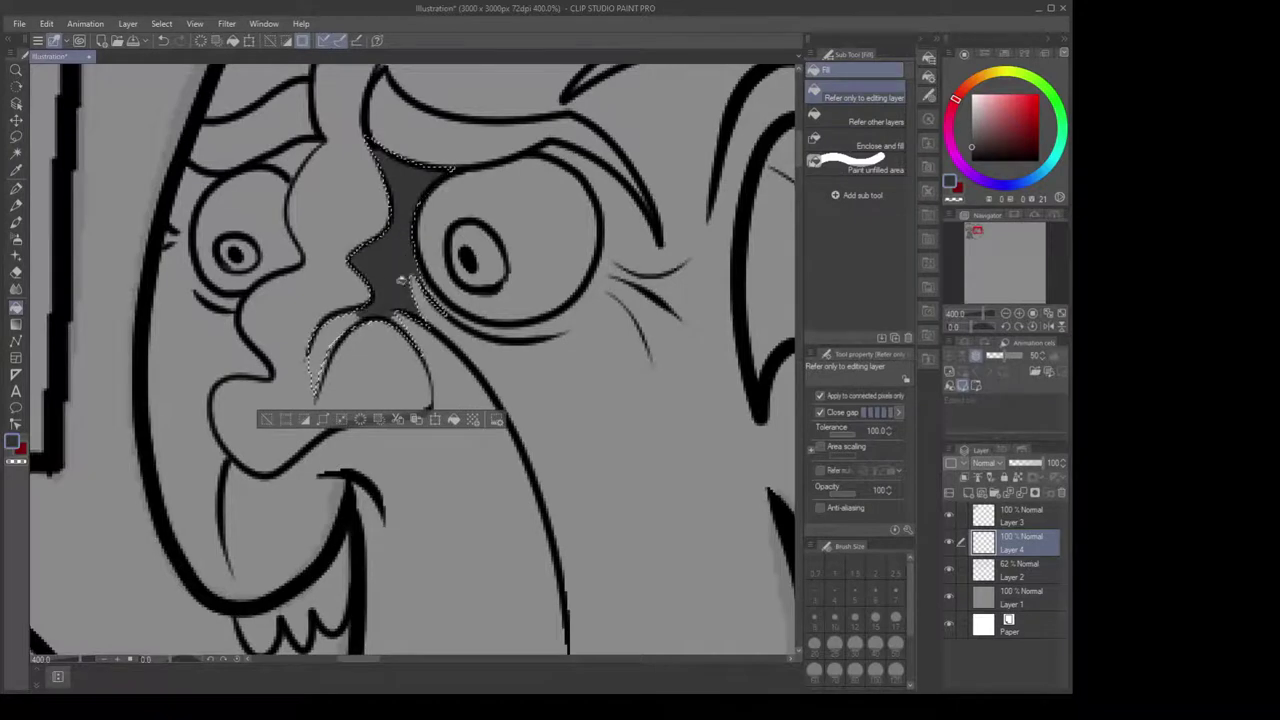
click(363, 310)
click(425, 305)
key(ctrl+d)
Touch up the unfilled sliver of the nose shadow along the nostril wing with the G-pen
drag(558, 296, 566, 306)
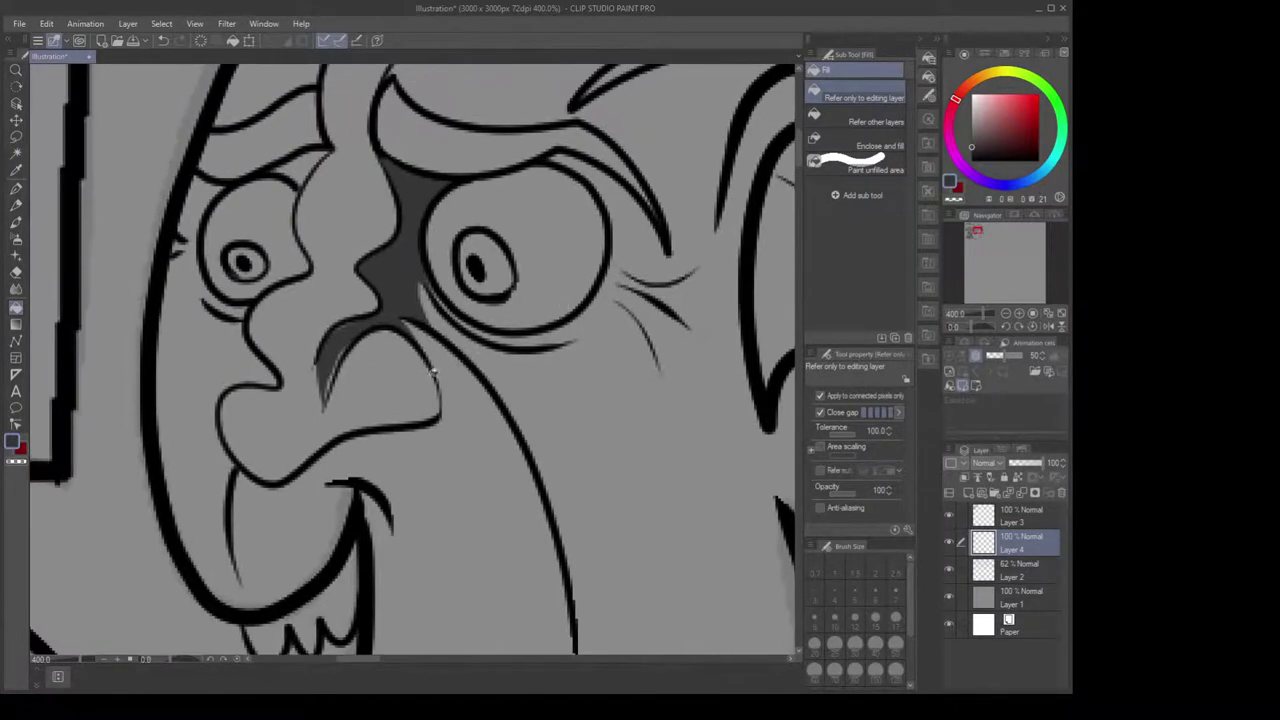
key(b)
key(p)
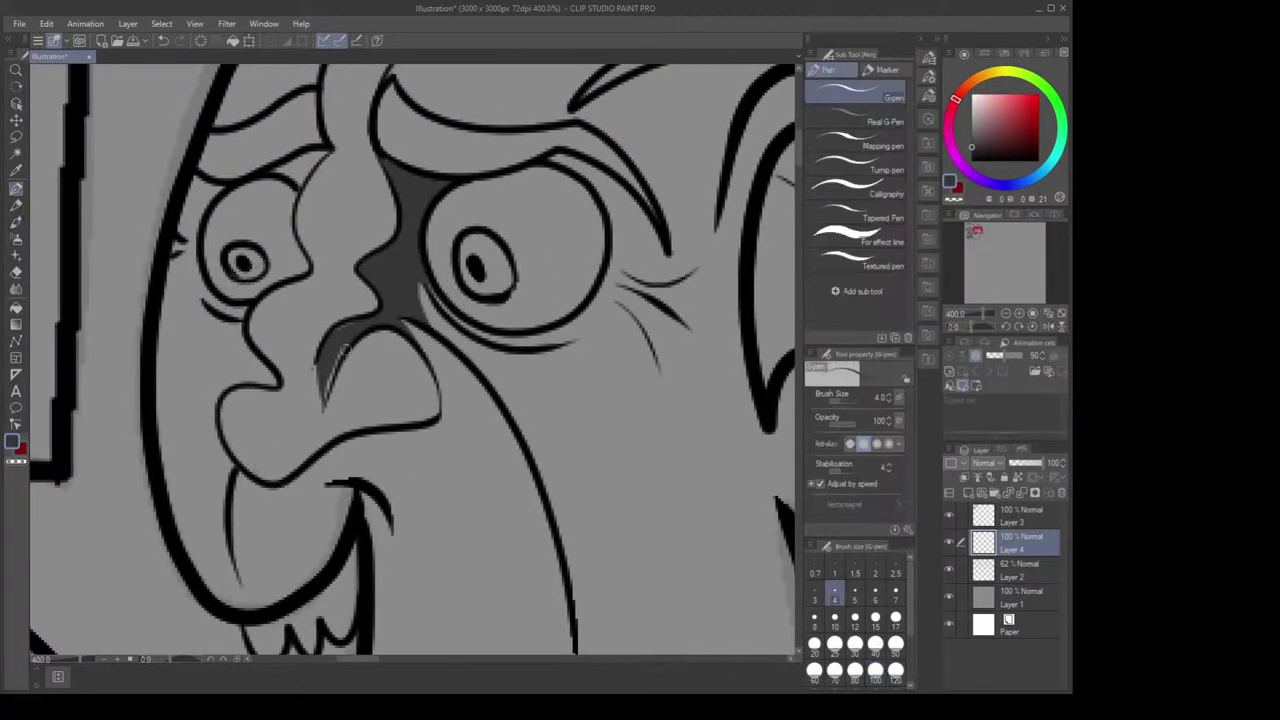
drag(329, 388, 325, 397)
Lasso the small area between the far eyebrow and the far eye, fill it dark grey, and deselect
scroll(566, 283, up, 3)
key(m)
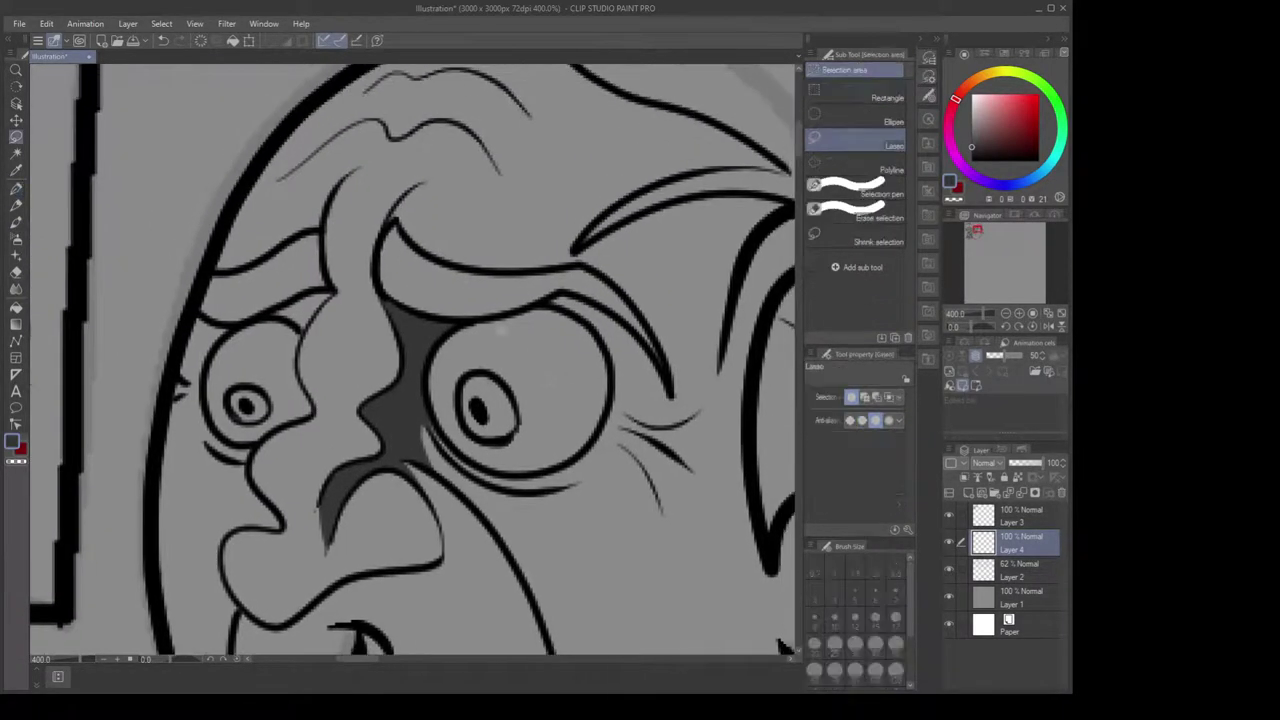
drag(466, 356, 542, 288)
mouse_move(334, 246)
mouse_down()
mouse_move(382, 256)
mouse_move(409, 221)
mouse_move(334, 247)
mouse_up()
key(g)
click(373, 242)
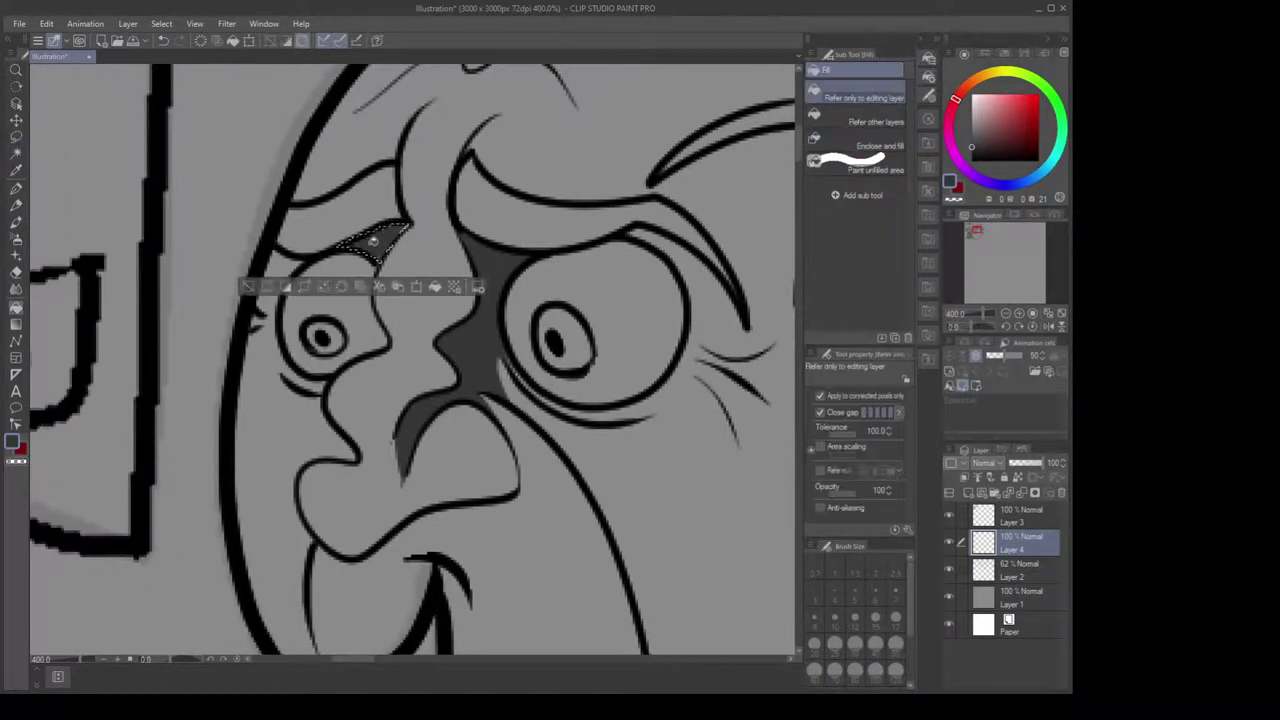
key(ctrl+d)
scroll(372, 240, down, 4)
Lasso a narrow shadow band along the underside of the nose, fill it dark grey, and deselect
key(m)
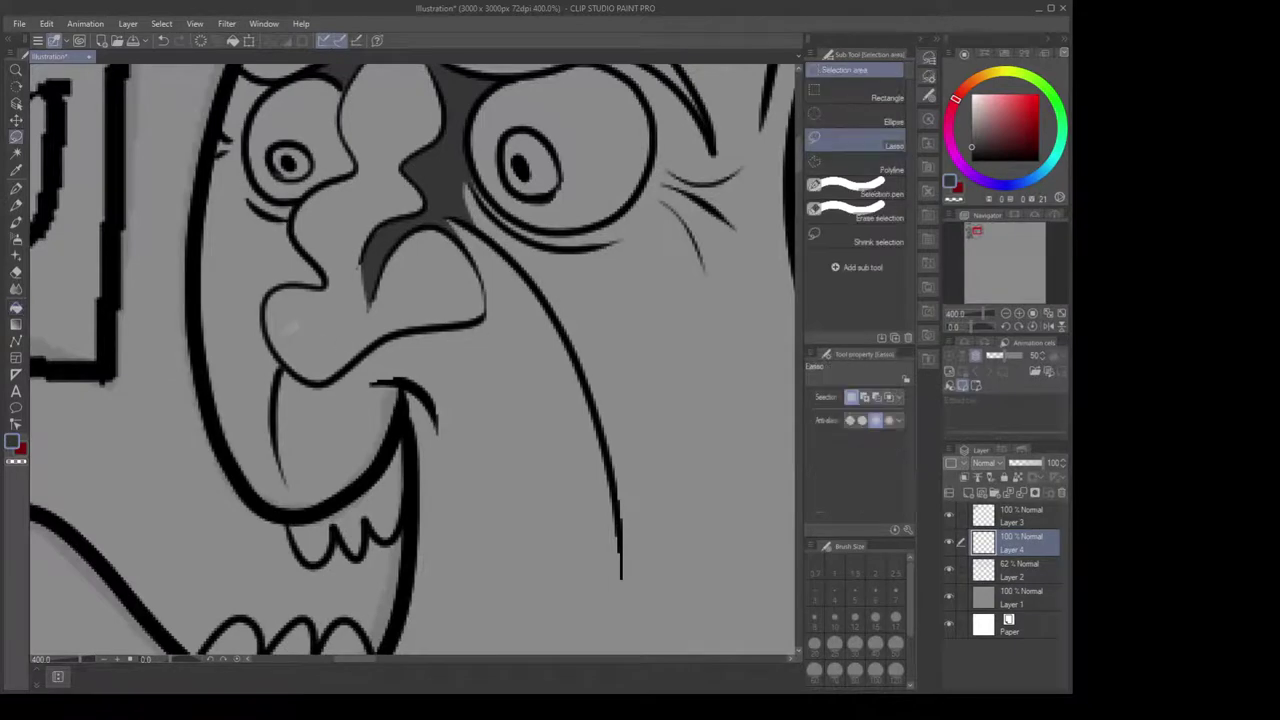
drag(267, 322, 336, 357)
mouse_move(425, 309)
mouse_down()
mouse_move(482, 298)
mouse_move(483, 322)
mouse_move(452, 334)
mouse_up()
mouse_move(388, 360)
mouse_down()
mouse_move(326, 380)
mouse_move(272, 342)
mouse_move(266, 292)
mouse_move(265, 306)
mouse_up()
key(g)
click(394, 336)
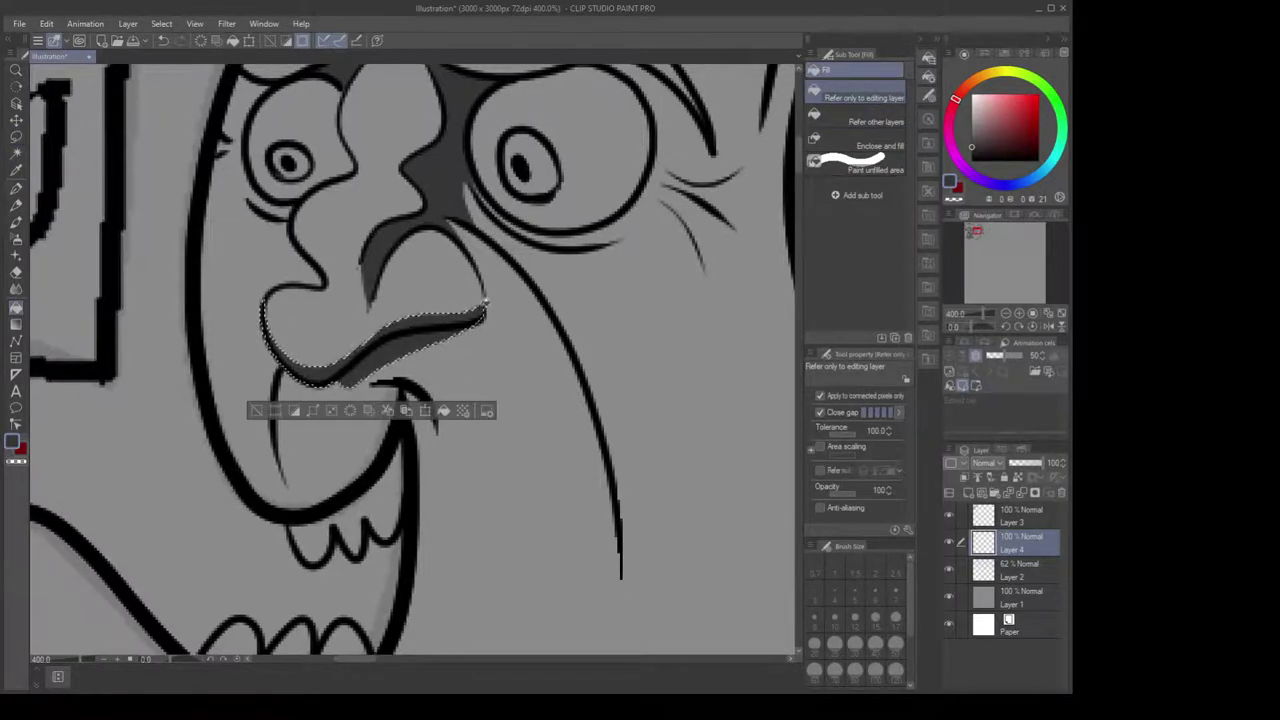
key(ctrl+d)
scroll(592, 335, down, 3)
scroll(618, 342, up, 1)
drag(651, 283, 613, 309)
scroll(603, 207, down, 1)
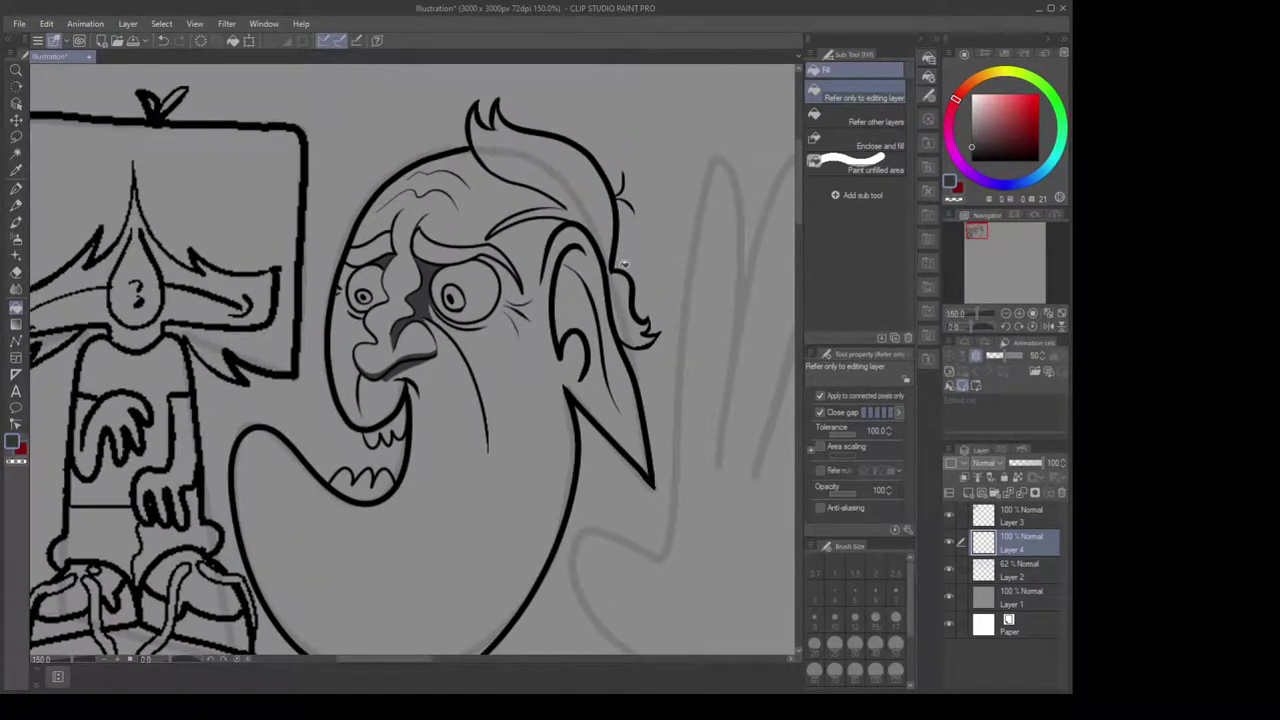
scroll(399, 352, down, 2)
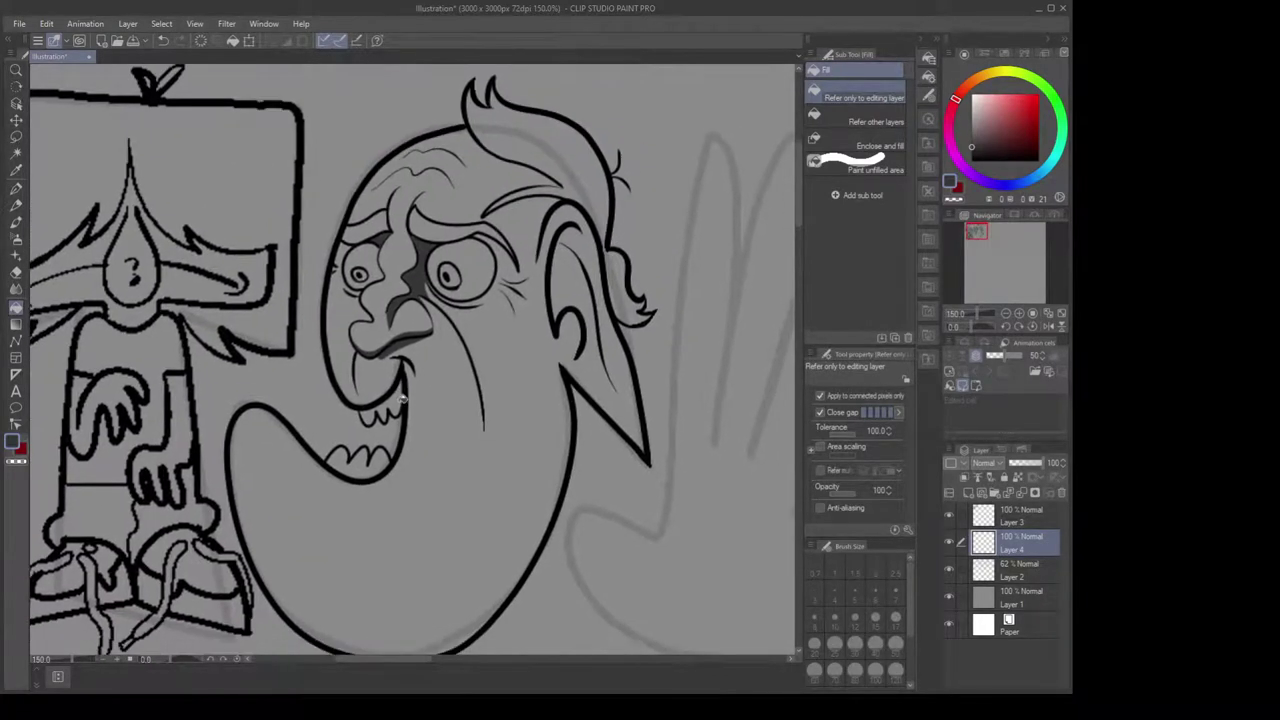
Lasso a crescent shadow along the inside of the ear's inner rim, fill it dark grey, and deselect
scroll(620, 258, up, 3)
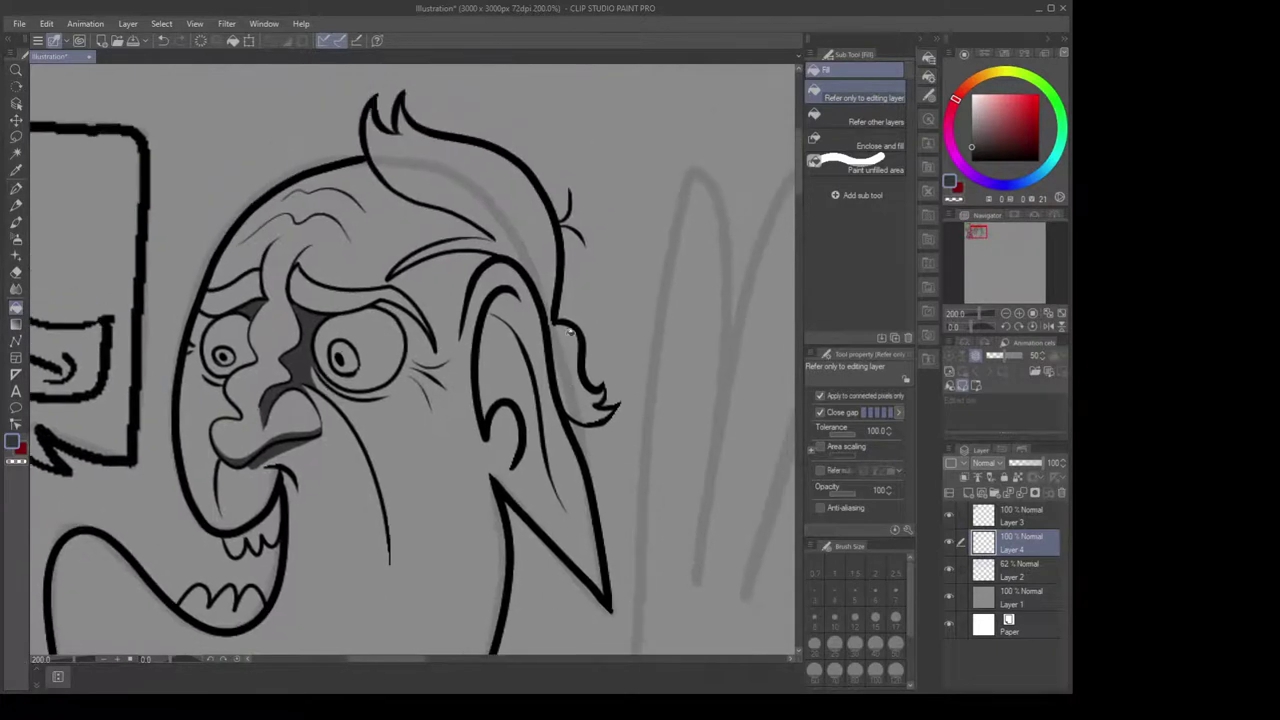
scroll(551, 371, up, 1)
key(m)
mouse_move(497, 180)
mouse_down()
mouse_move(478, 157)
mouse_move(422, 196)
mouse_move(407, 358)
mouse_move(423, 430)
mouse_move(457, 388)
mouse_move(429, 255)
mouse_move(489, 172)
mouse_up()
click(460, 202)
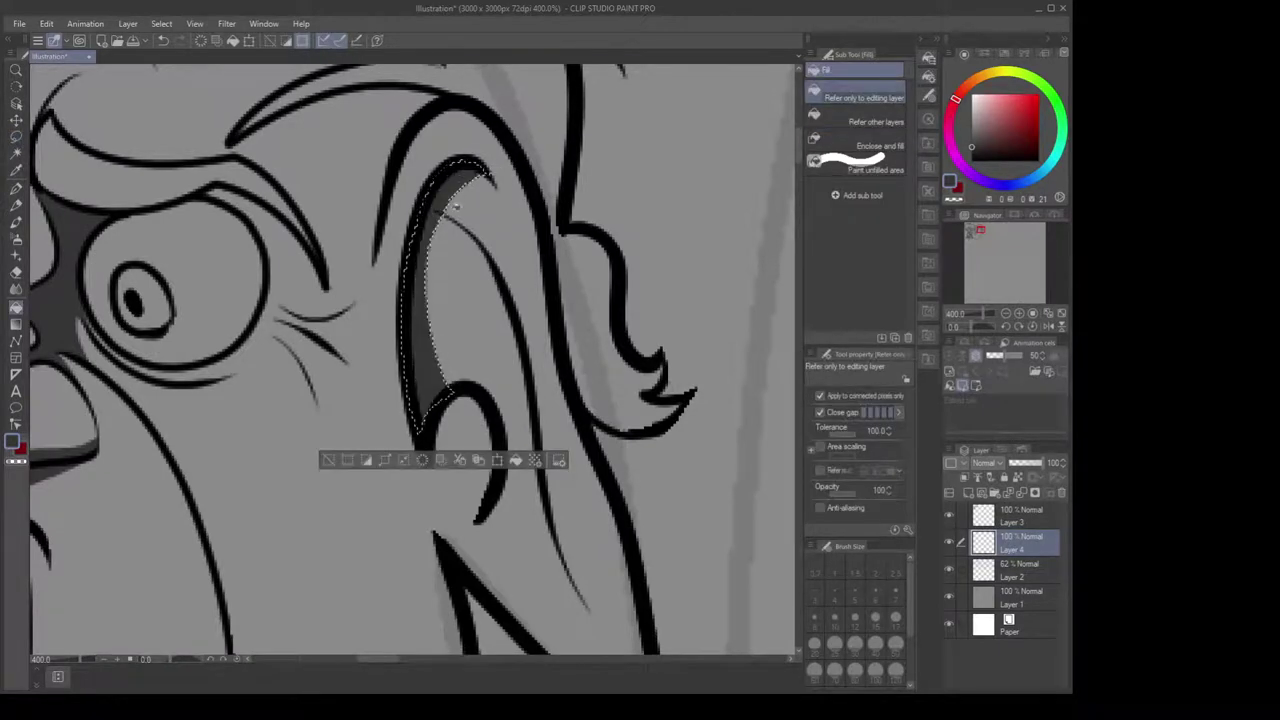
key(ctrl+d)
Lasso a small shadow at the lower end of the inner ear curl, fill it dark grey, and deselect
scroll(480, 290, down, 2)
key(m)
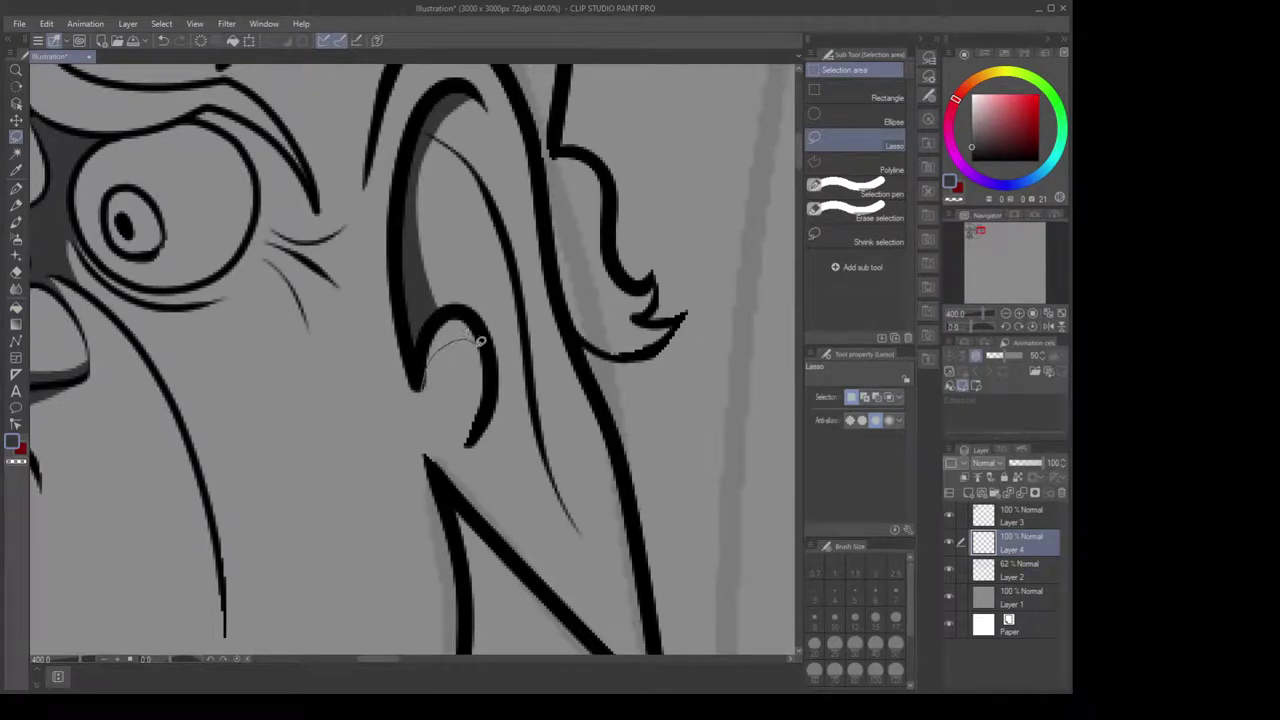
mouse_move(480, 341)
mouse_down()
mouse_move(486, 389)
mouse_move(438, 418)
mouse_move(448, 440)
mouse_move(492, 382)
mouse_up()
key(ctrl+d)
key(g)
click(460, 430)
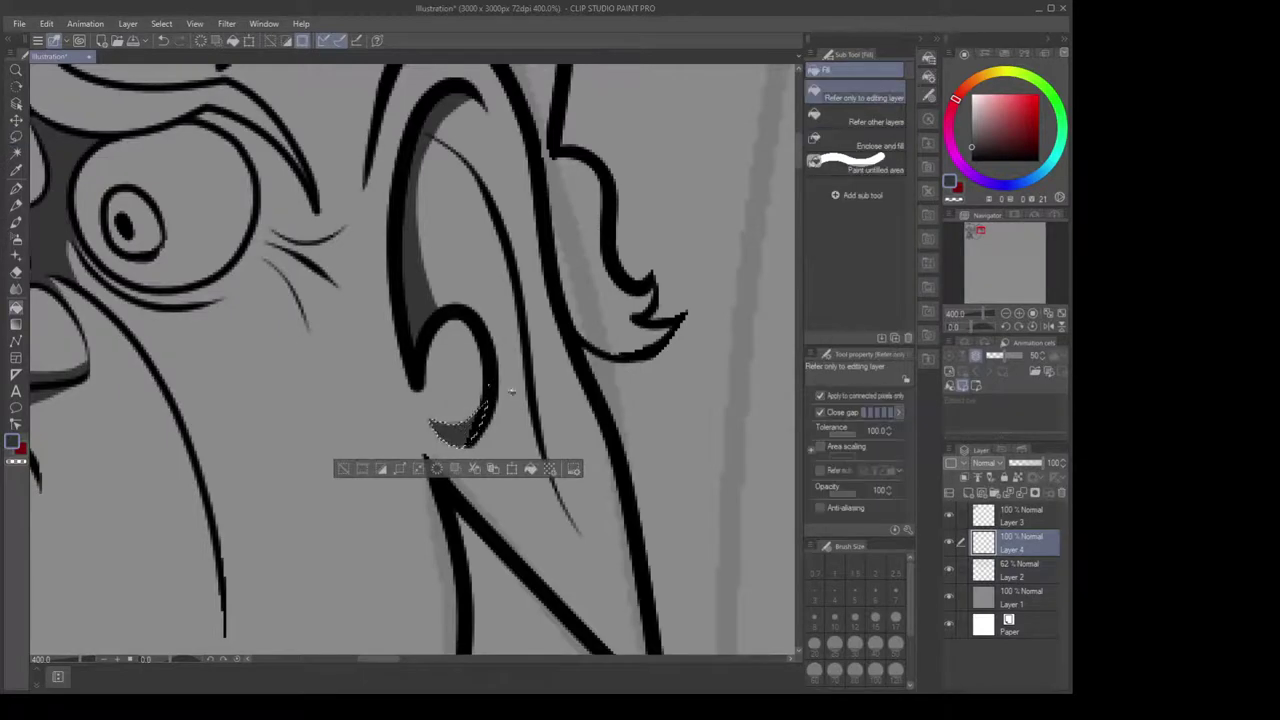
key(ctrl+d)
Lasso a narrow shadow band along the inner side of the long cheek fold, fill it dark grey, and deselect
scroll(604, 360, down, 4)
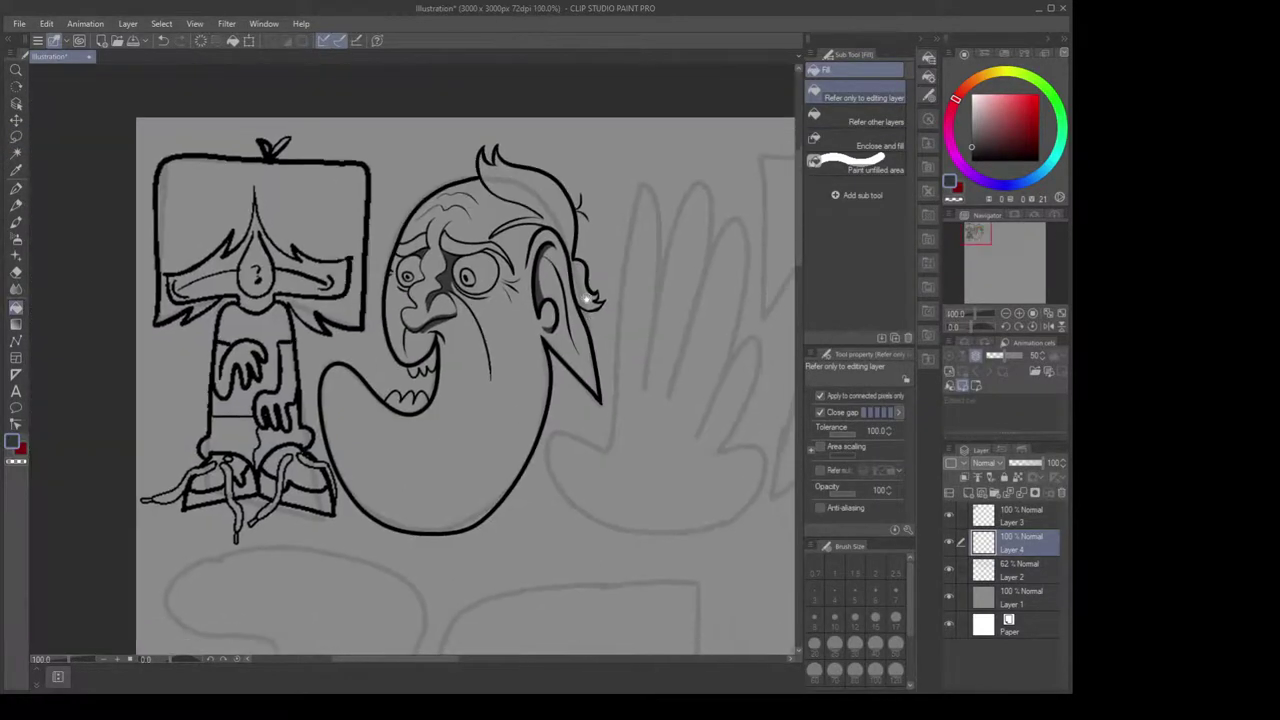
scroll(588, 300, up, 4)
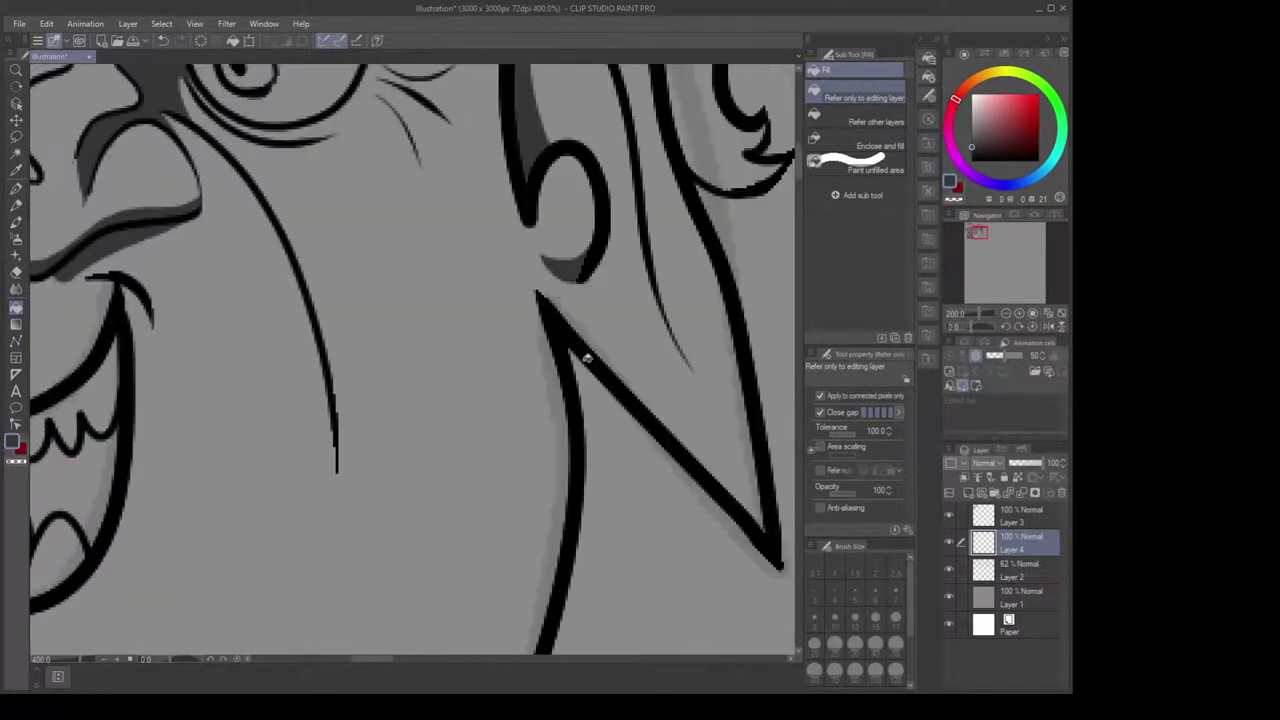
key(m)
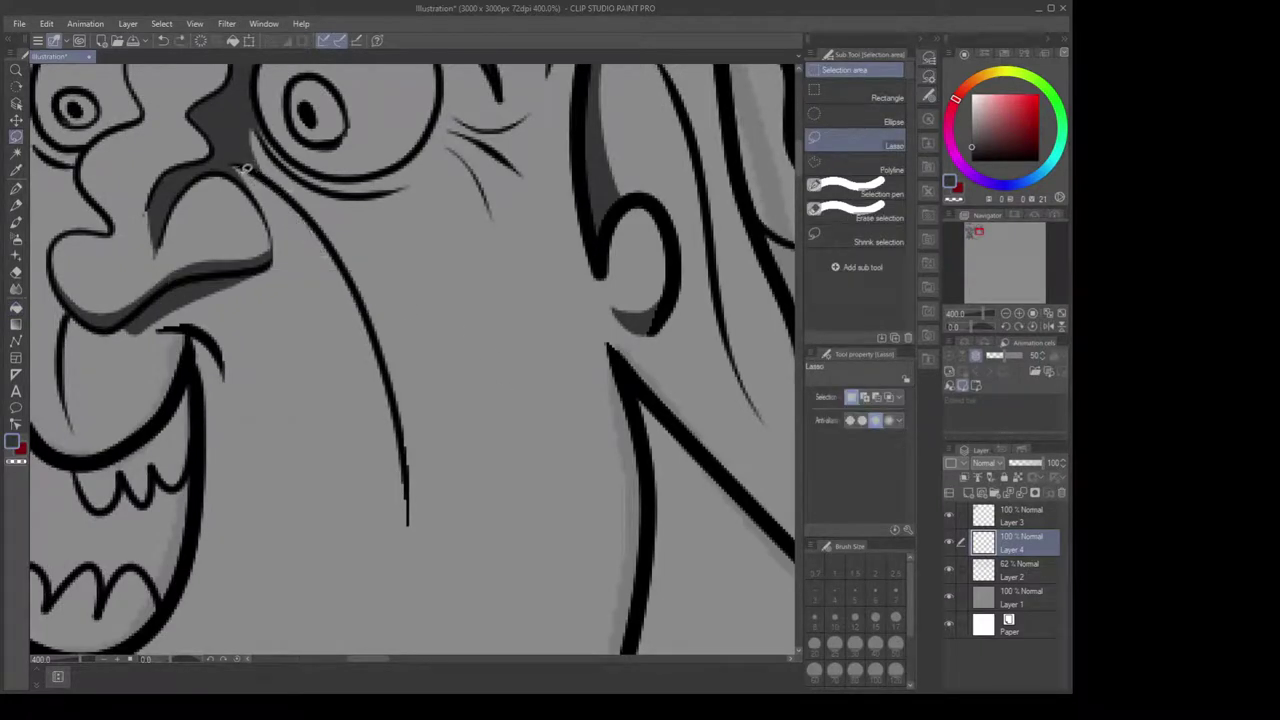
mouse_move(240, 166)
mouse_down()
mouse_move(312, 245)
mouse_move(354, 325)
mouse_move(390, 405)
mouse_move(406, 510)
mouse_move(400, 420)
mouse_move(353, 280)
mouse_move(240, 166)
mouse_up()
key(g)
click(437, 327)
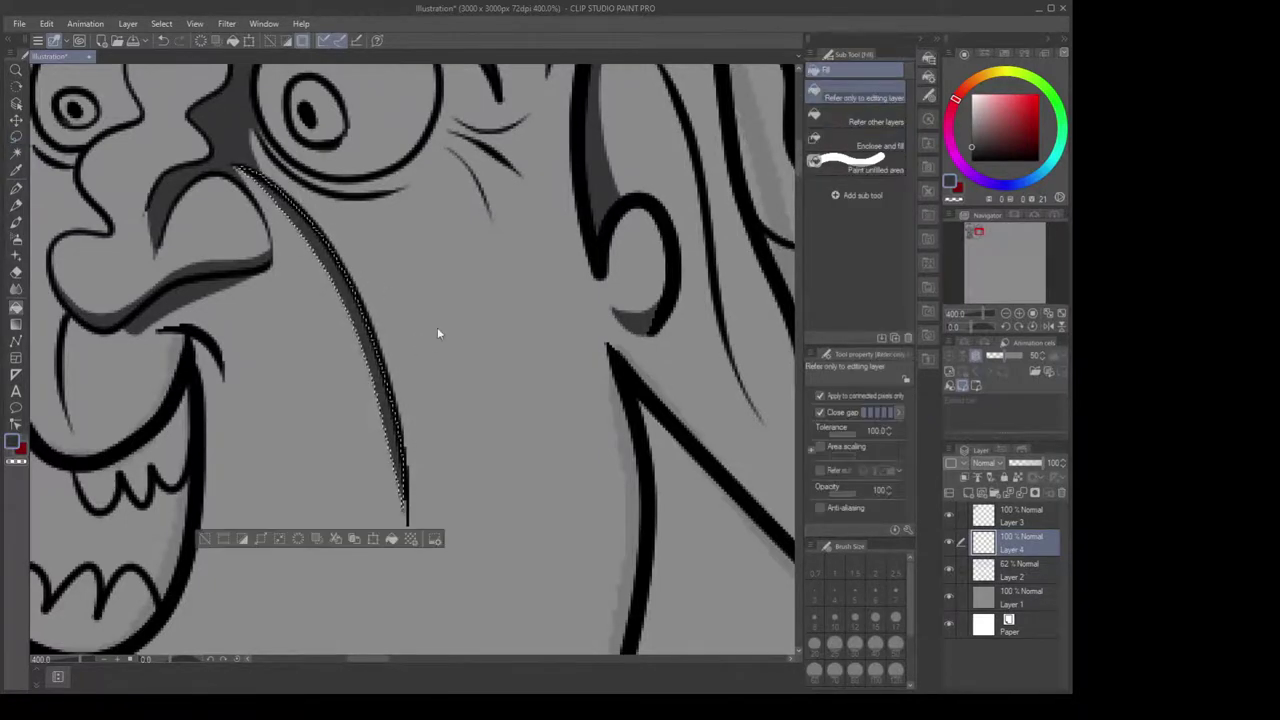
key(ctrl+d)
Lasso a thin shadow sliver beside the lowest wrinkle at the near eye's outer corner, fill it dark grey, and deselect
scroll(529, 400, up, 4)
key(m)
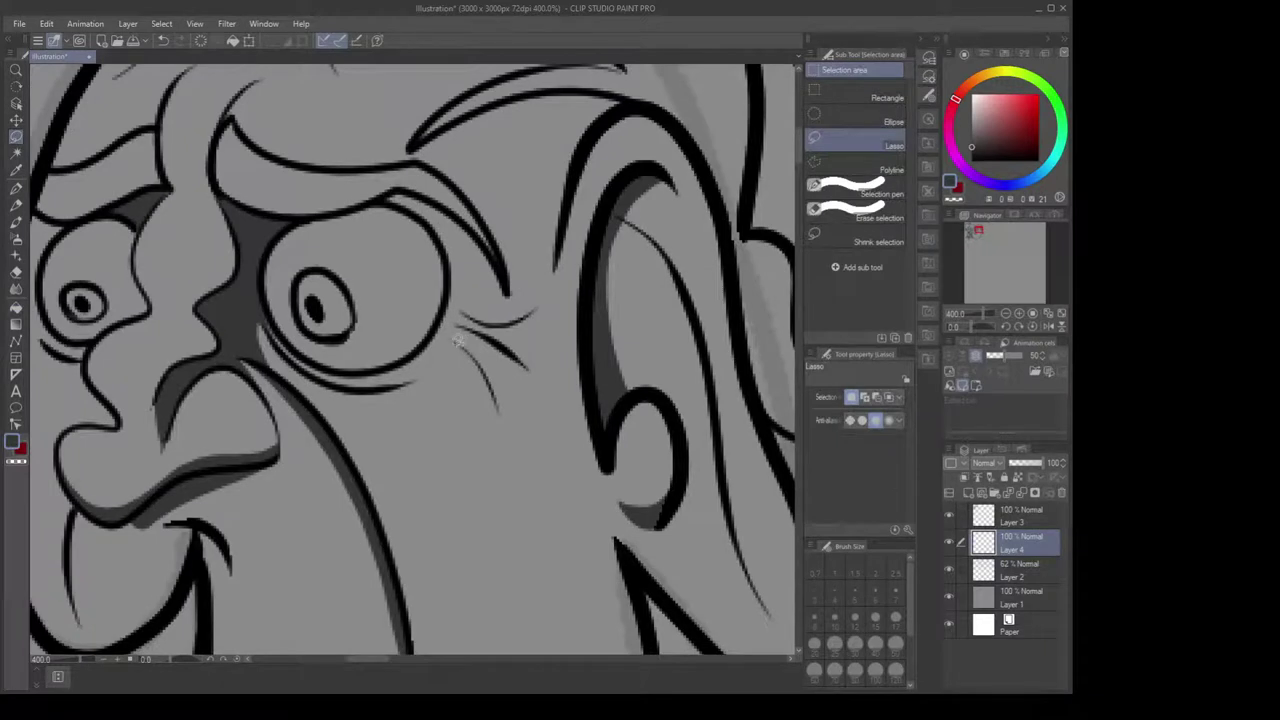
mouse_move(458, 340)
mouse_down()
mouse_move(499, 408)
mouse_move(457, 343)
mouse_up()
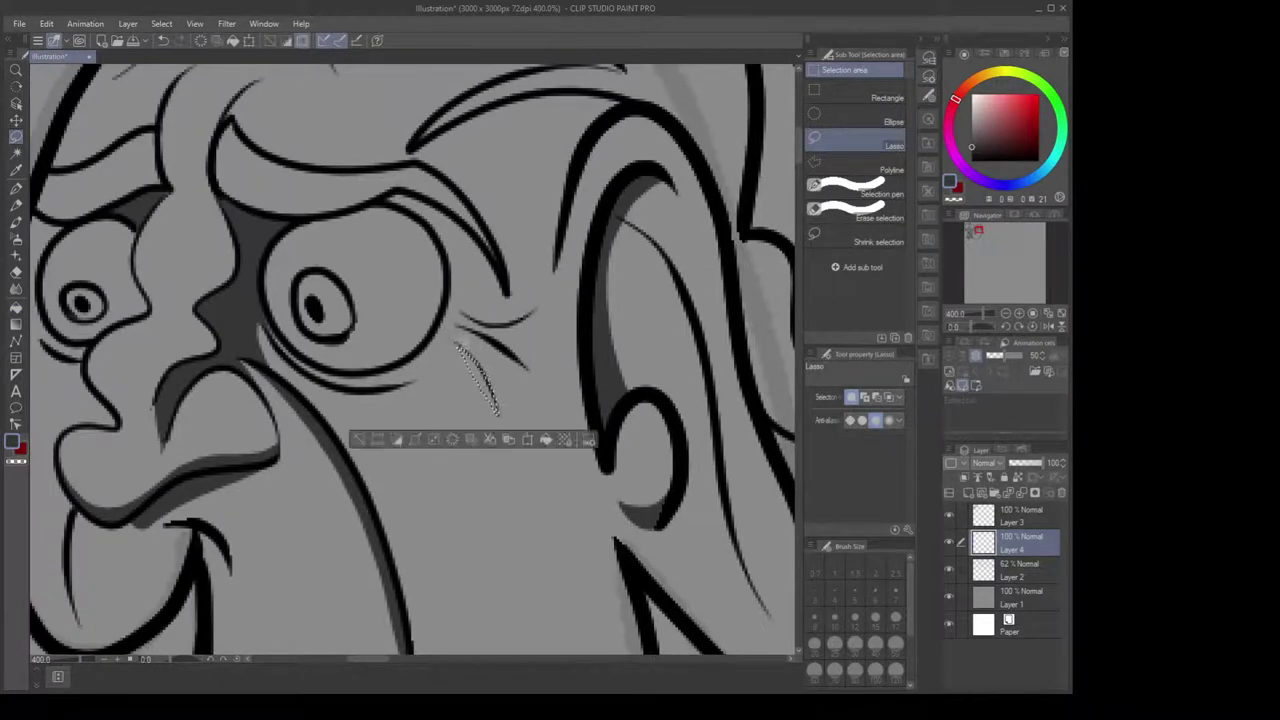
key(g)
click(481, 374)
key(ctrl+d)
Lasso a thin shadow sliver under the middle wrinkle beside the near eye, fill it dark grey, and deselect
key(m)
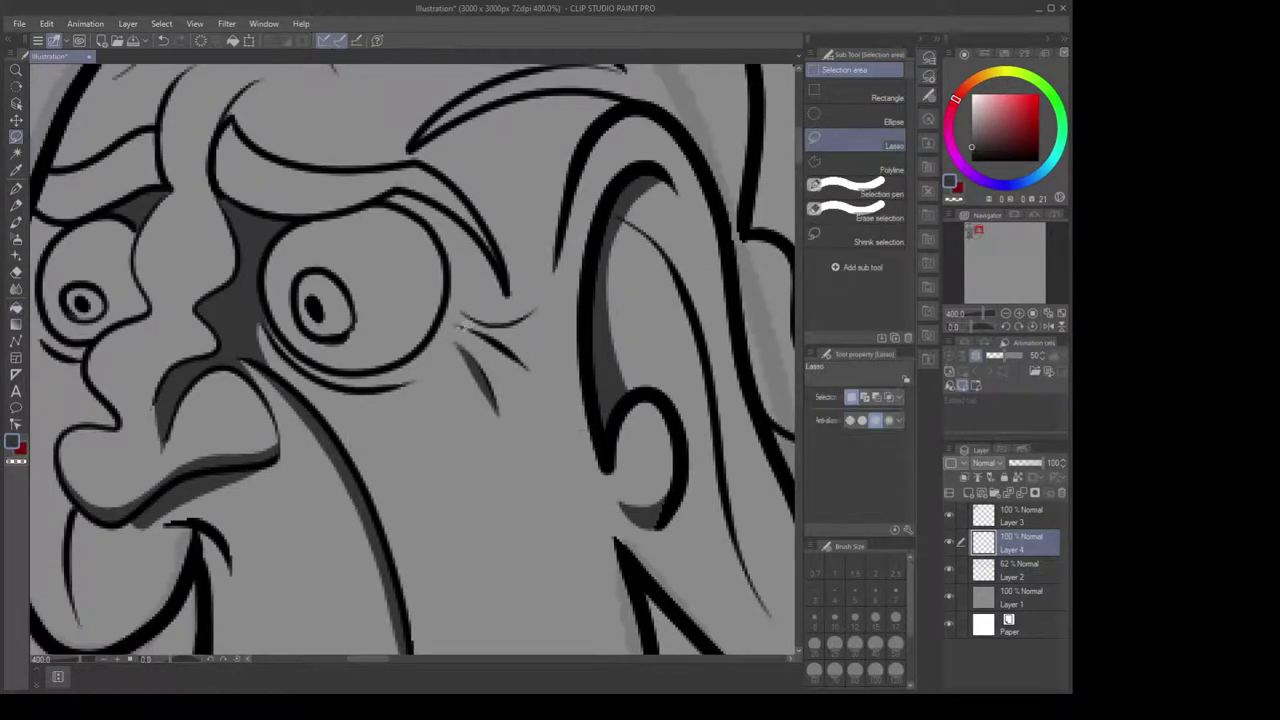
drag(524, 370, 457, 332)
key(g)
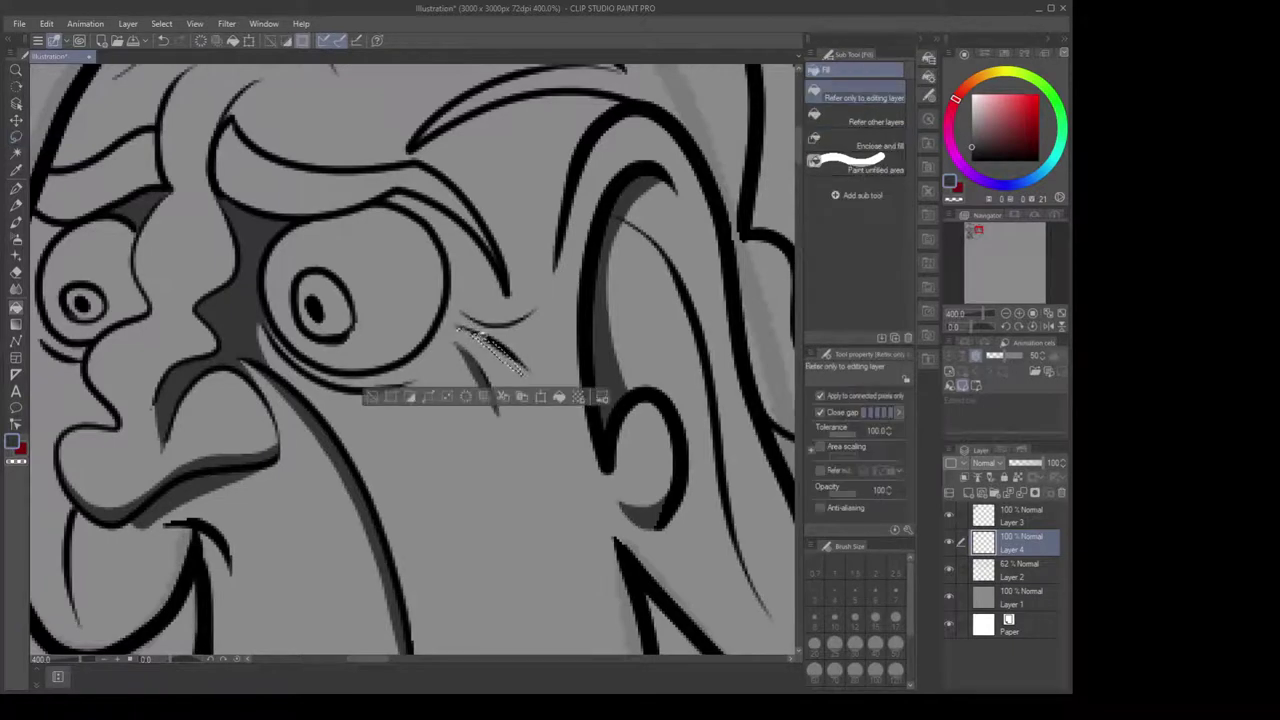
click(475, 337)
key(ctrl+d)
Lasso a thin shadow sliver along the uppermost wrinkle beside the near eye, fill it dark grey, and deselect
key(m)
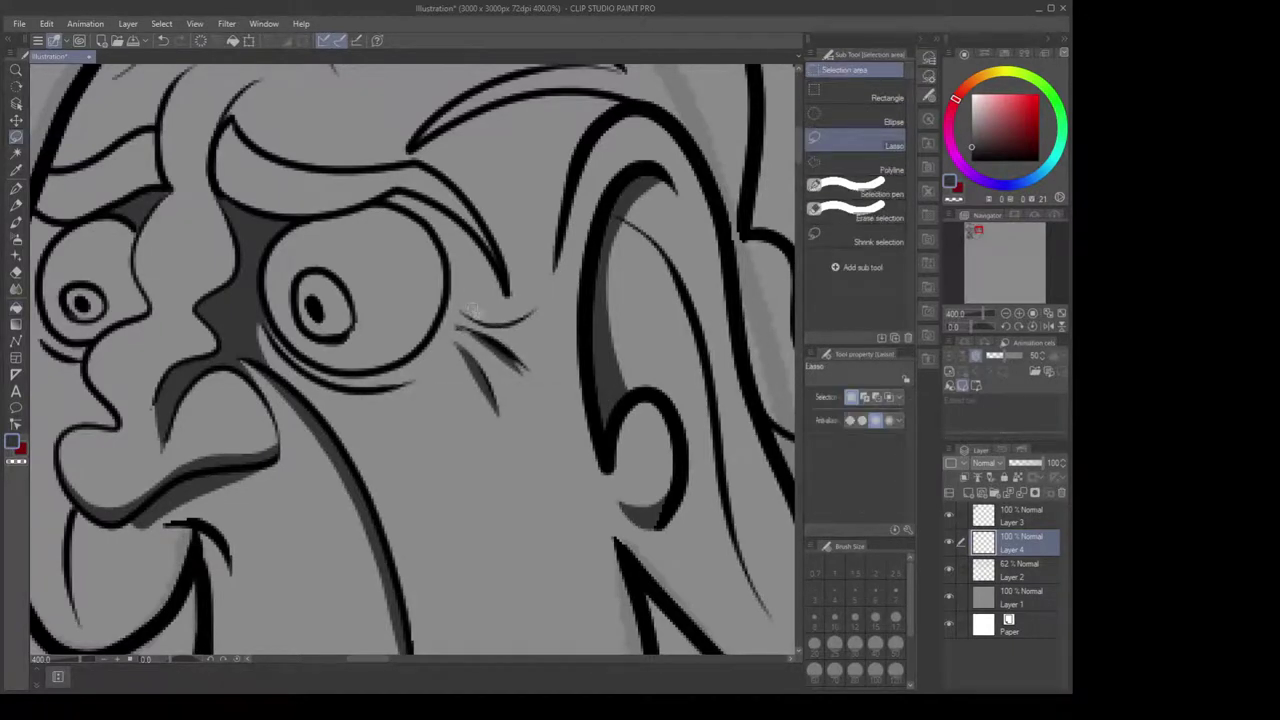
drag(480, 317, 464, 313)
key(g)
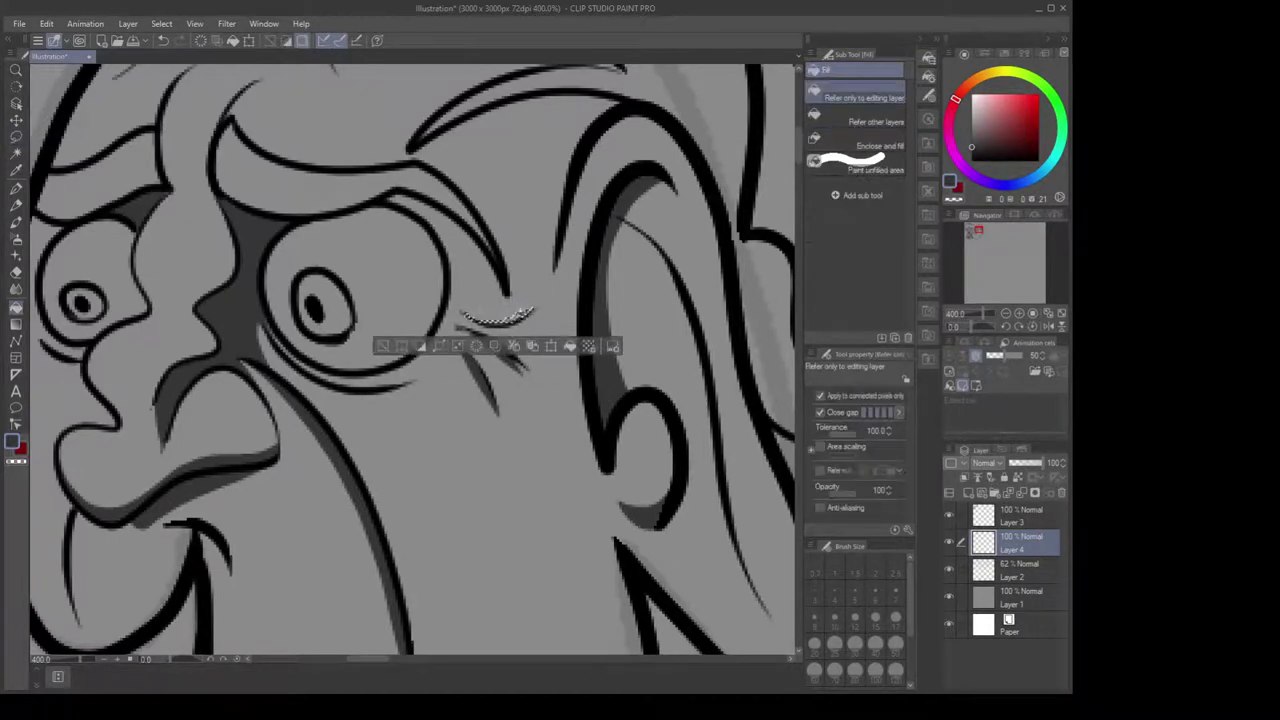
click(505, 321)
key(ctrl+d)
Switch to the G-pen and change the drawing colour from the shadow grey to near-black
scroll(611, 245, down, 5)
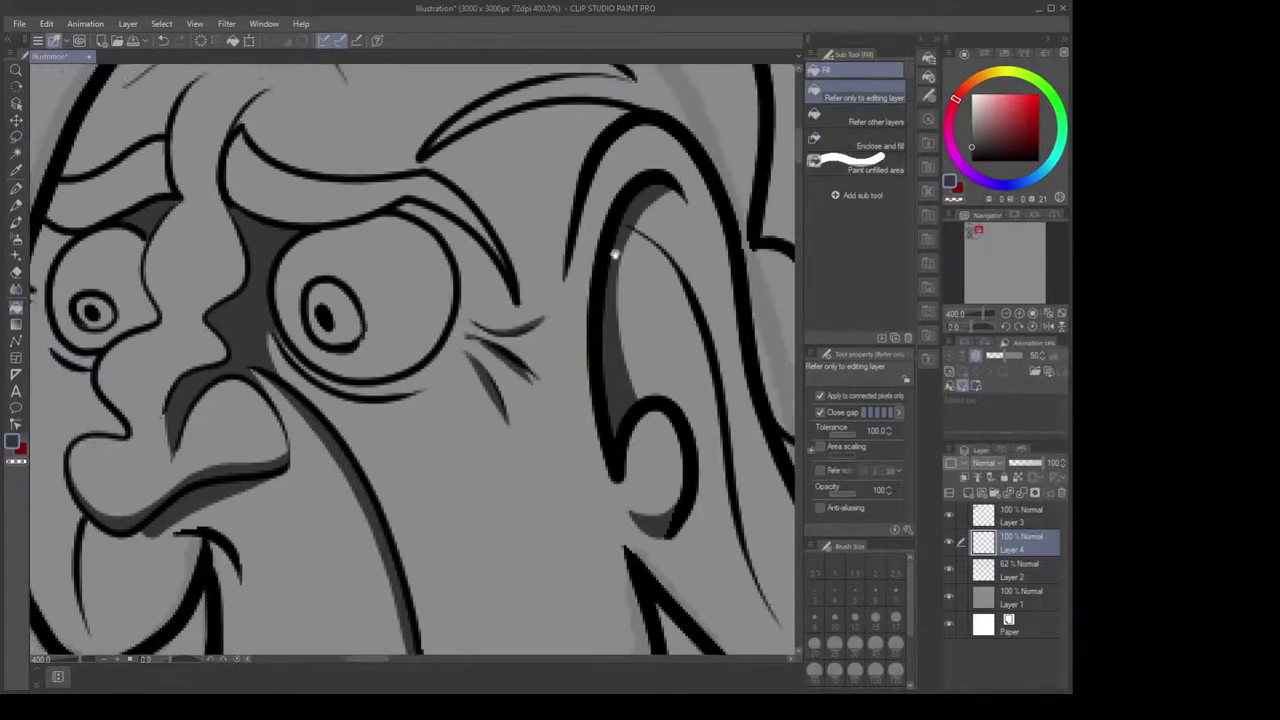
drag(612, 198, 589, 257)
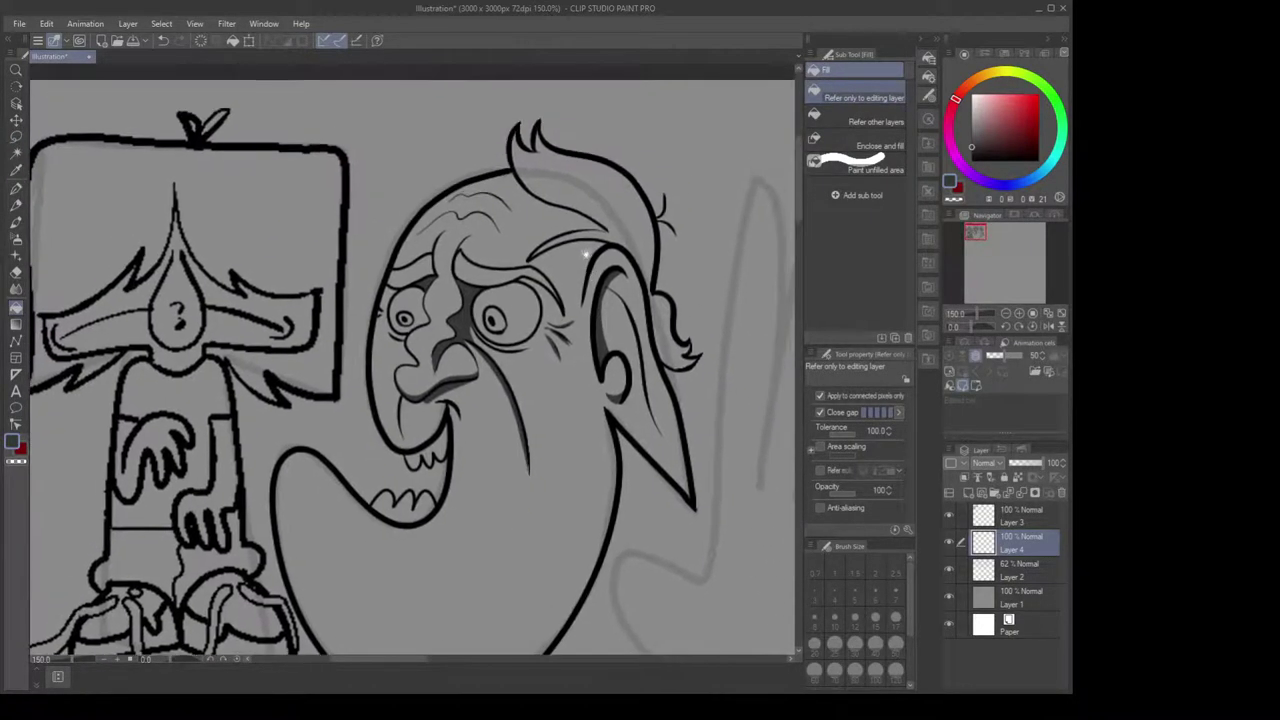
scroll(604, 200, up, 1)
scroll(606, 200, down, 1)
drag(600, 213, 608, 172)
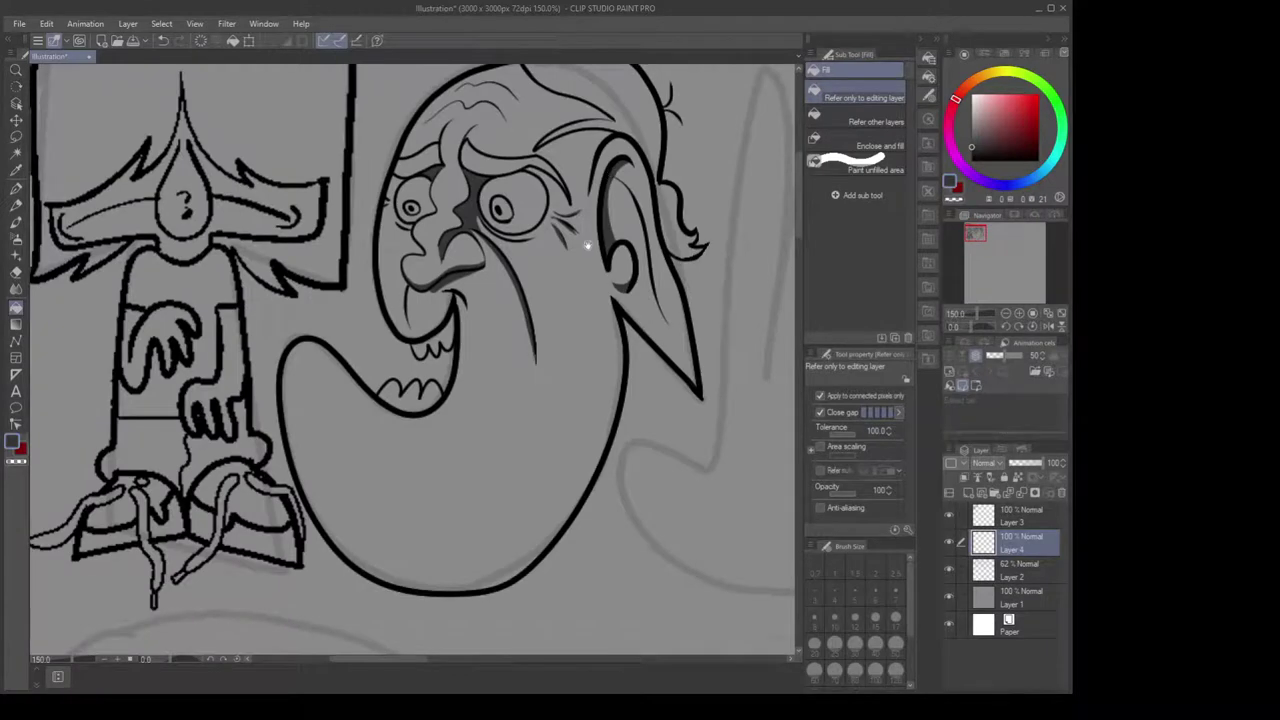
scroll(588, 248, up, 2)
scroll(590, 255, up, 2)
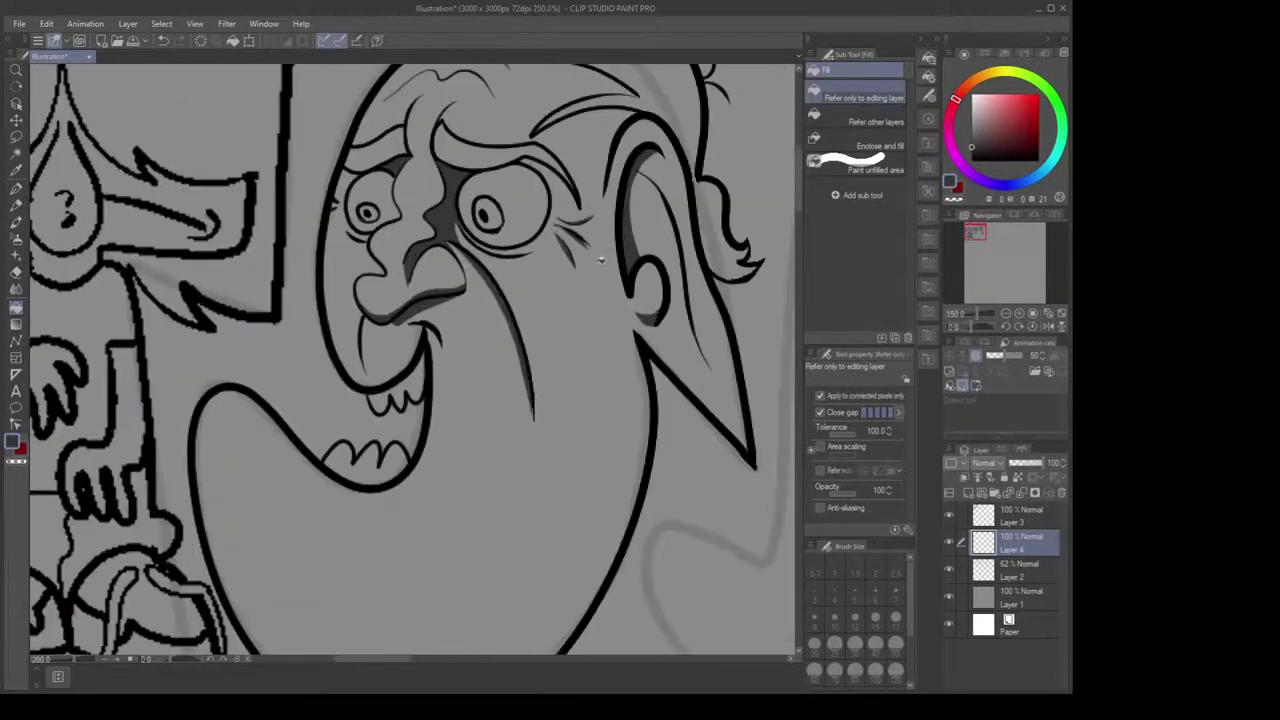
key(p)
click(971, 160)
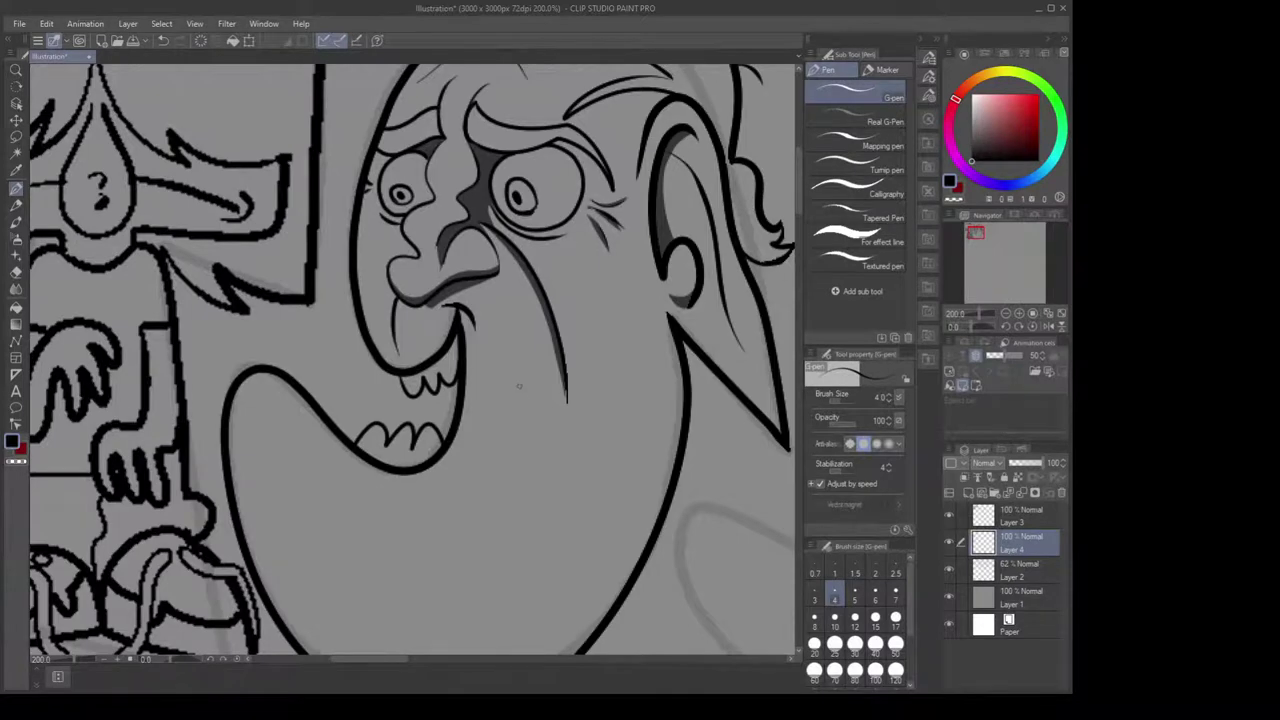
Lasso the whole near eyebrow along its outline, fill it near-black, and deselect
drag(524, 320, 514, 454)
scroll(590, 338, up, 2)
drag(559, 290, 568, 387)
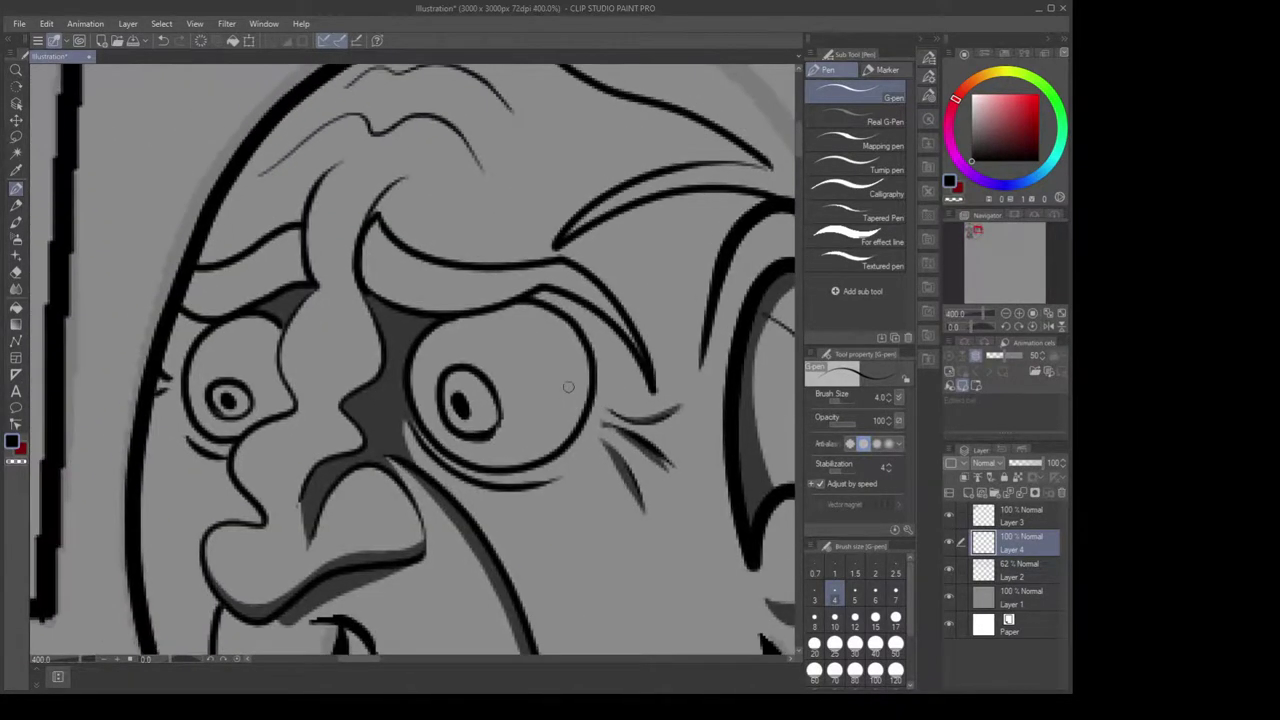
key(m)
mouse_move(361, 281)
mouse_down()
mouse_move(358, 250)
mouse_move(380, 210)
mouse_move(431, 256)
mouse_move(571, 256)
mouse_move(612, 288)
mouse_move(652, 372)
mouse_move(630, 338)
mouse_move(550, 284)
mouse_move(442, 313)
mouse_move(358, 272)
mouse_up()
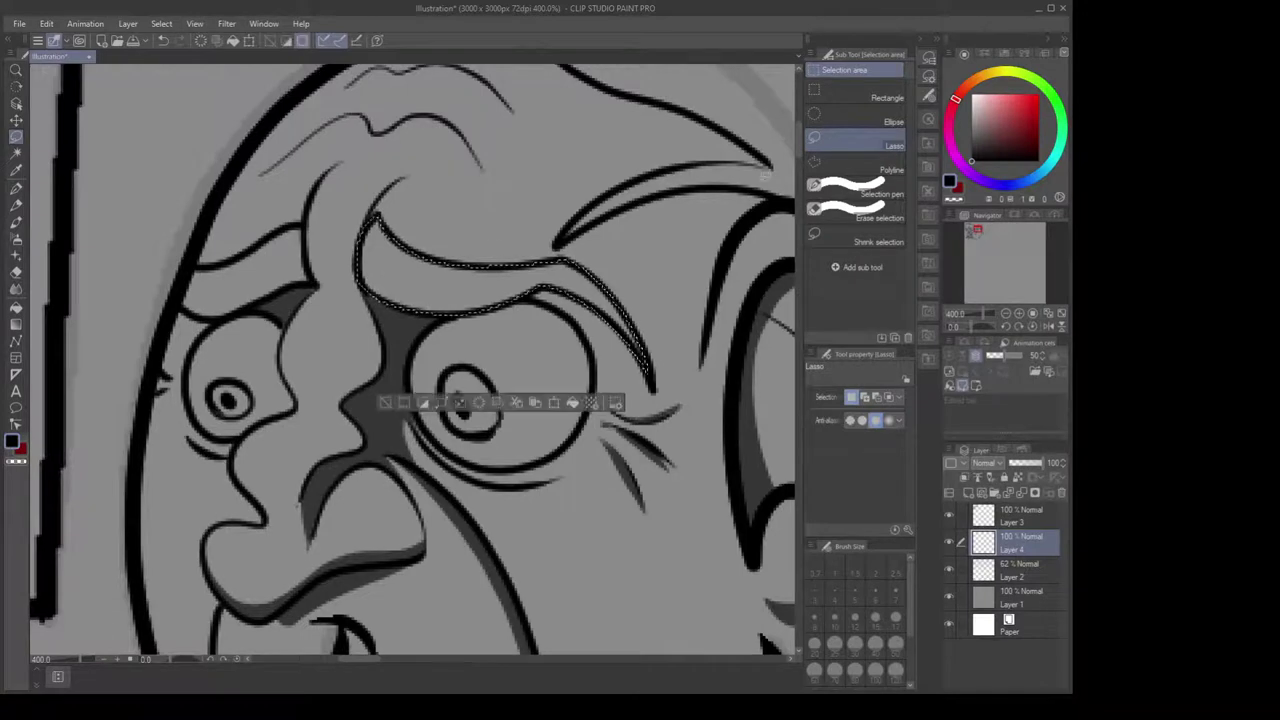
key(g)
click(478, 282)
key(ctrl+d)
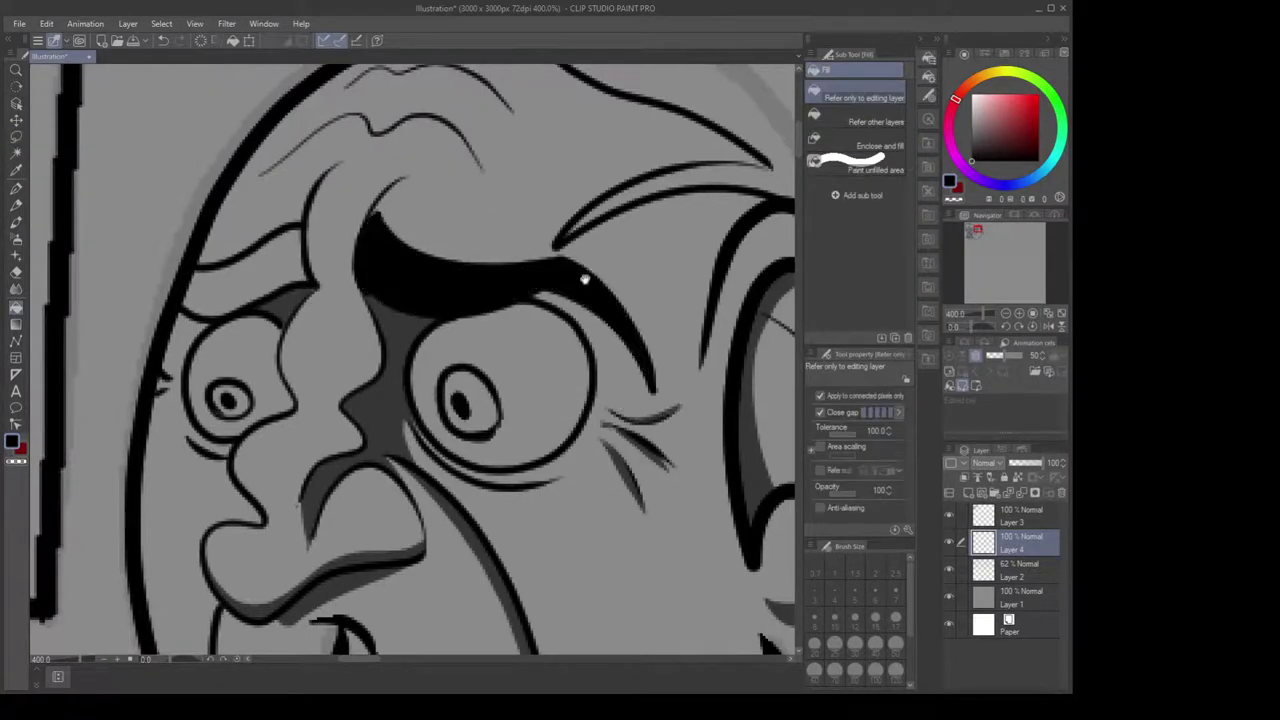
Lasso the far eyebrow, fill it near-black, and touch up the unfilled sliver at its inner end with the G-pen
drag(585, 280, 651, 315)
key(m)
mouse_move(383, 318)
mouse_down()
mouse_move(369, 260)
mouse_move(345, 262)
mouse_move(260, 294)
mouse_move(250, 347)
mouse_move(384, 312)
mouse_up()
key(g)
click(364, 289)
key(ctrl+d)
drag(577, 337, 547, 319)
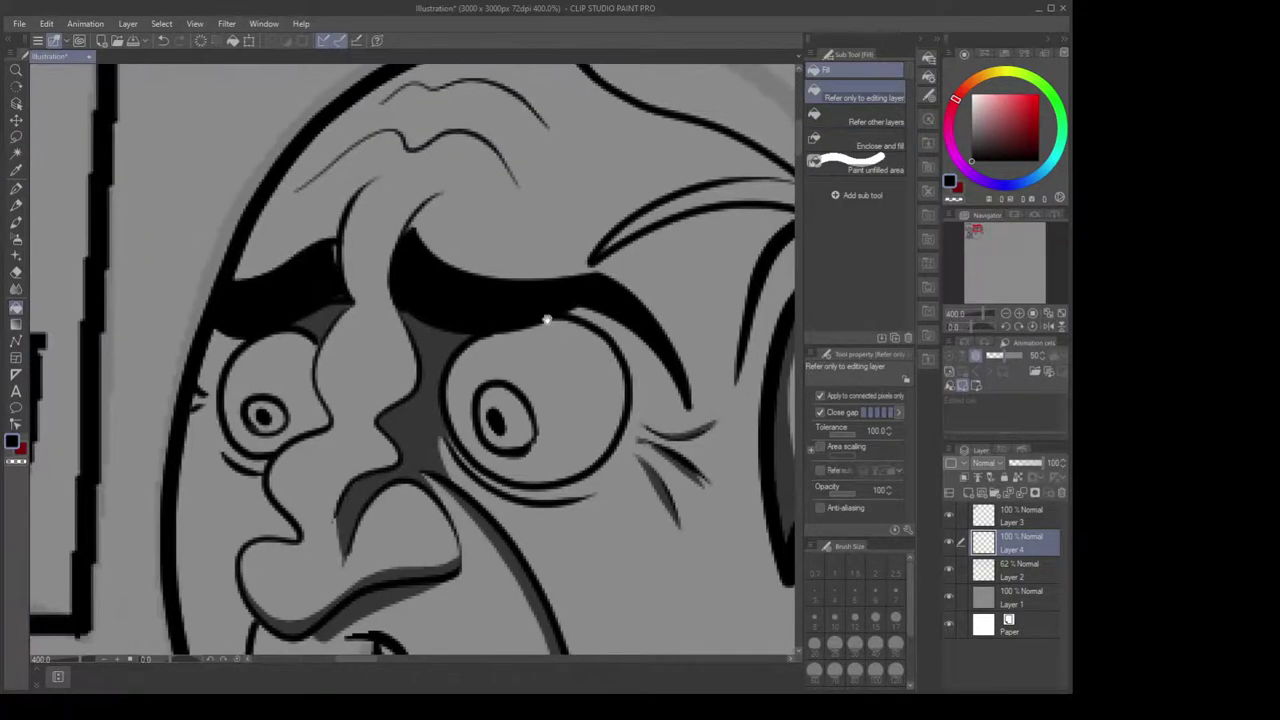
key(b)
key(p)
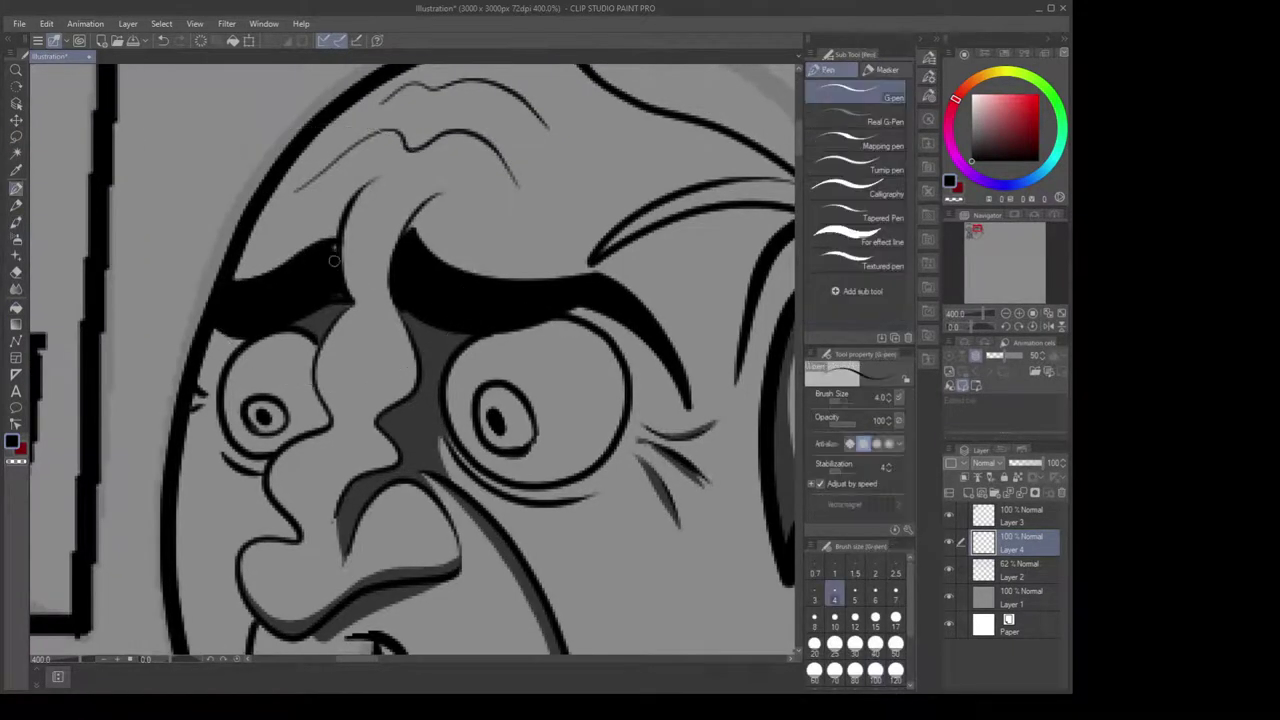
Try a first G-pen stroke in the palm of the hand-shaped sketch and undo it
scroll(345, 298, down, 5)
drag(637, 345, 541, 308)
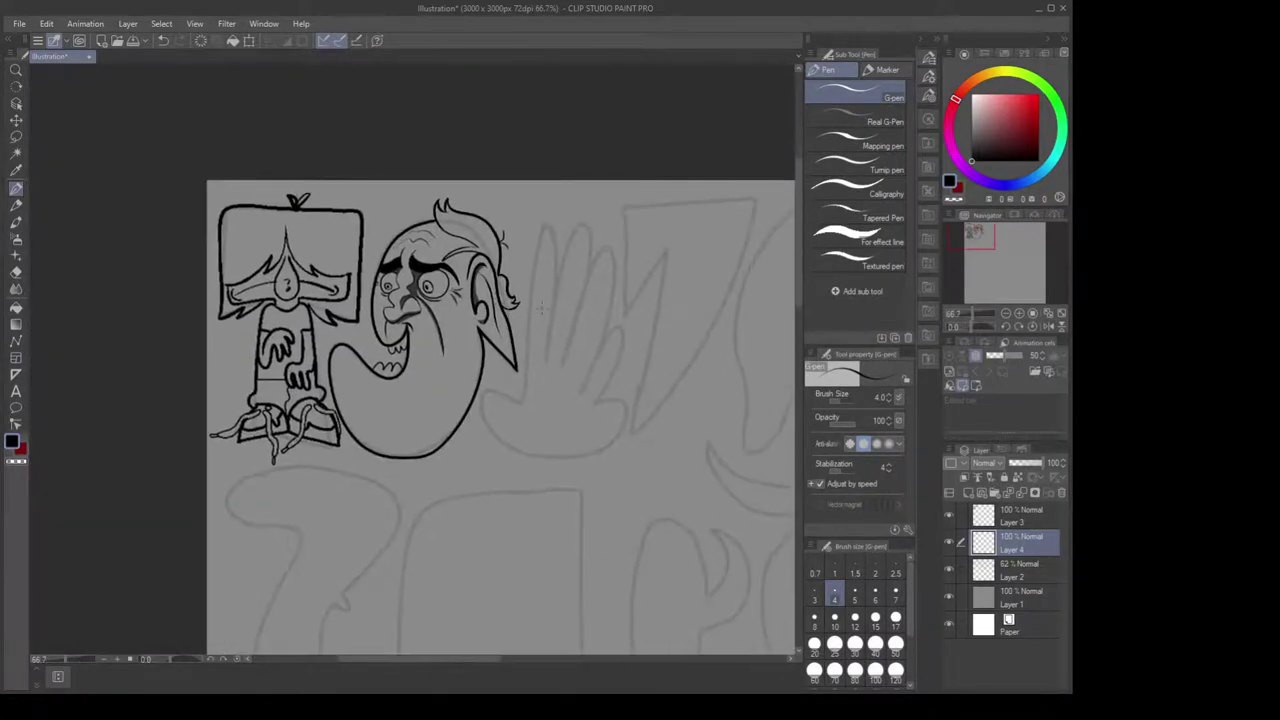
scroll(580, 310, up, 5)
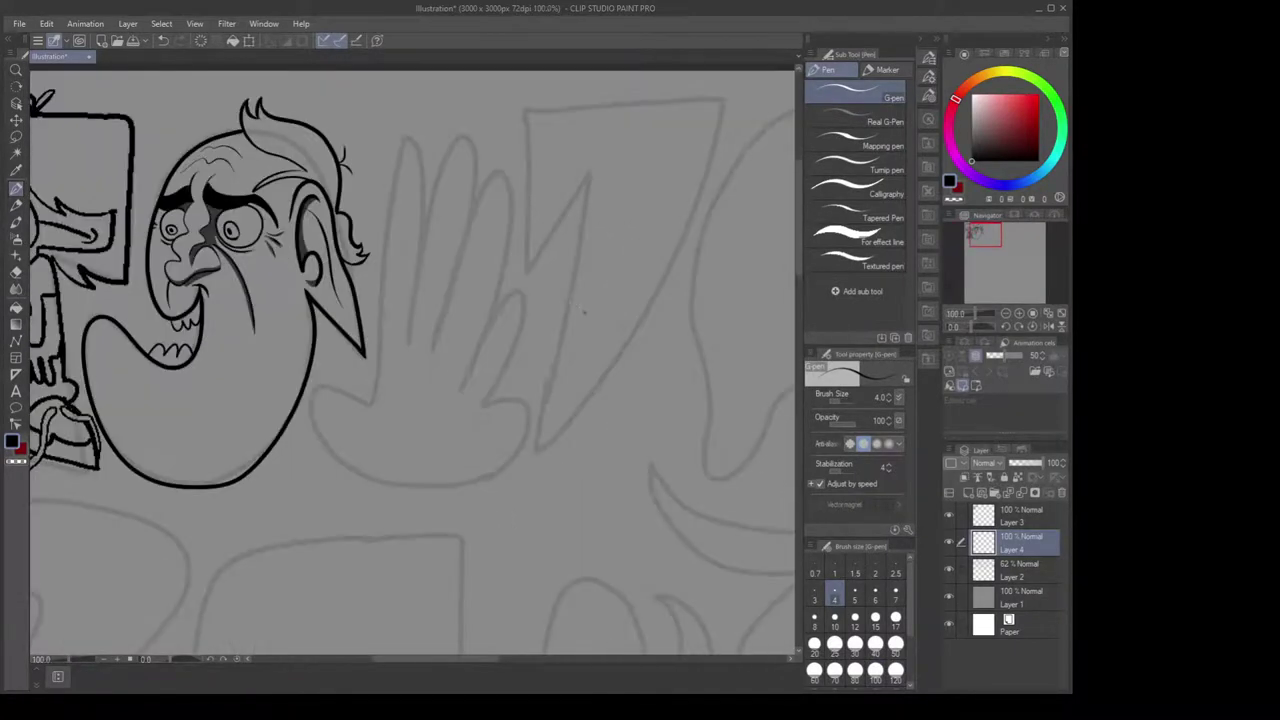
mouse_move(370, 404)
mouse_down()
mouse_move(405, 440)
mouse_move(372, 405)
mouse_move(343, 446)
mouse_move(395, 376)
mouse_up()
key(ctrl+z)
scroll(476, 419, up, 1)
key(ctrl+z)
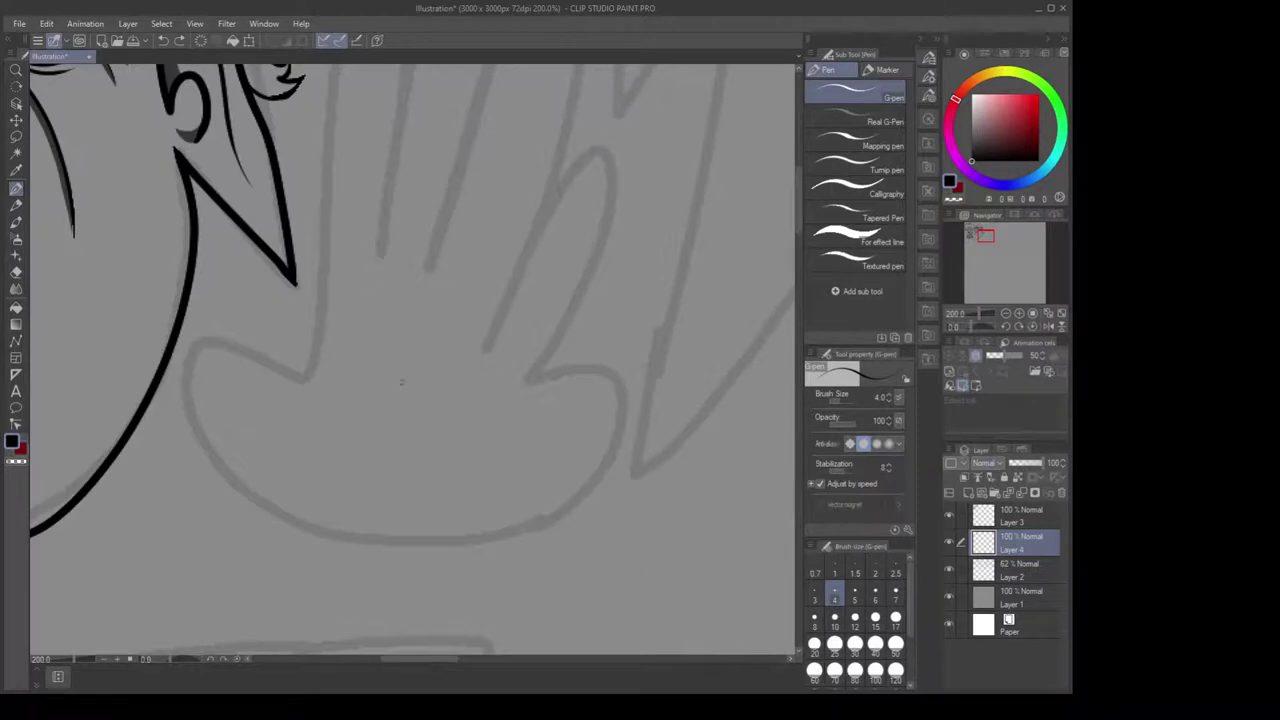
Draw a small hooked loop in the palm of the hand-shaped sketch with the G-pen, undoing and redrawing the stroke
mouse_move(410, 378)
mouse_down()
mouse_move(408, 435)
mouse_move(356, 465)
mouse_up()
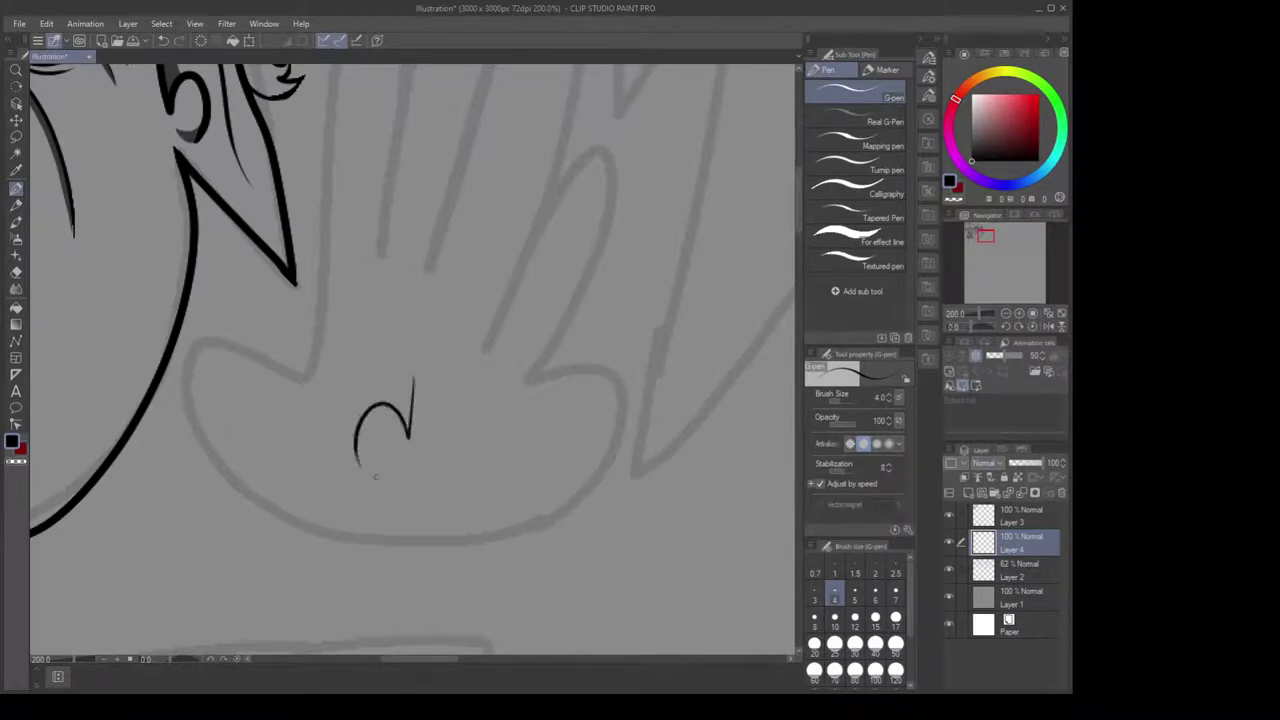
key(ctrl+z)
drag(412, 376, 356, 462)
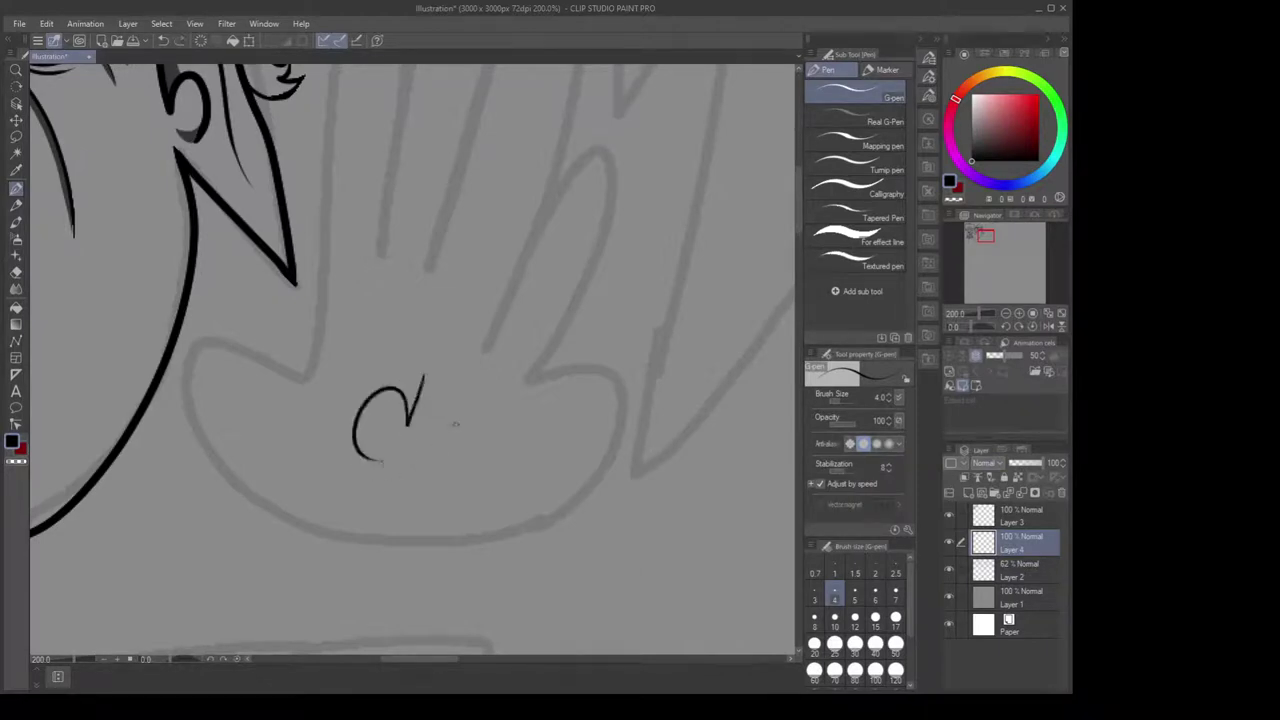
key(ctrl+z)
drag(425, 375, 412, 459)
Sample the dark grey from the face shadow beside the nose bridge and choose a lighter shade of it
drag(398, 294, 580, 471)
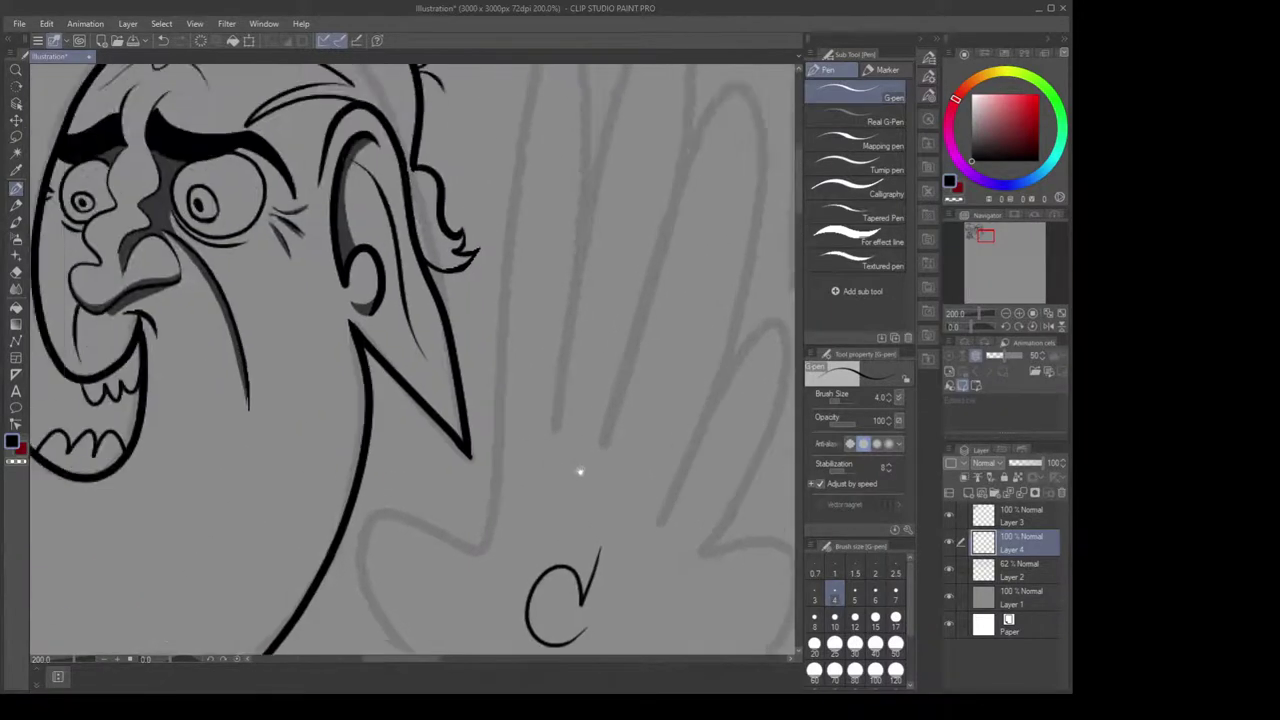
scroll(578, 466, down, 1)
drag(510, 321, 569, 316)
drag(441, 366, 562, 456)
scroll(562, 456, up, 1)
scroll(562, 456, up, 2)
key(i)
click(405, 342)
drag(417, 248, 498, 373)
click(968, 135)
Hide Layer 4 and show it again to compare the face without and with its shadows
click(949, 542)
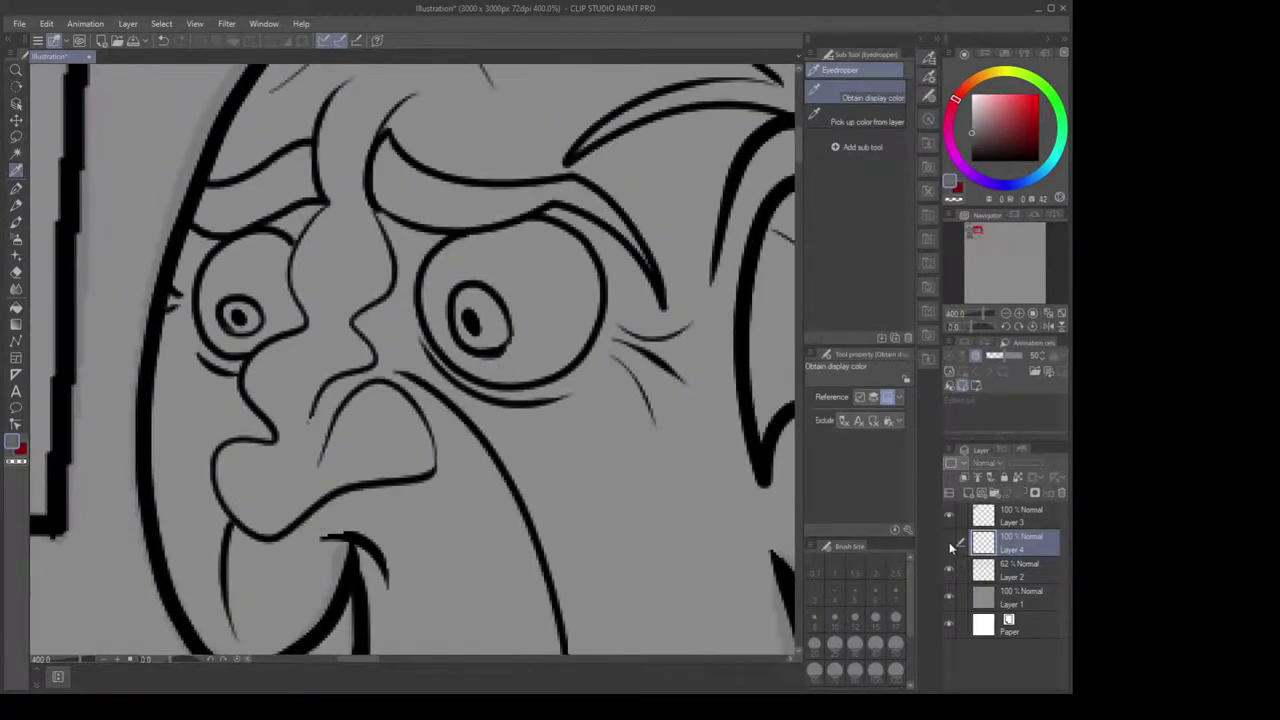
click(949, 542)
mouse_move(710, 506)
mouse_down()
mouse_move(588, 474)
mouse_move(547, 374)
mouse_up()
scroll(547, 374, down, 4)
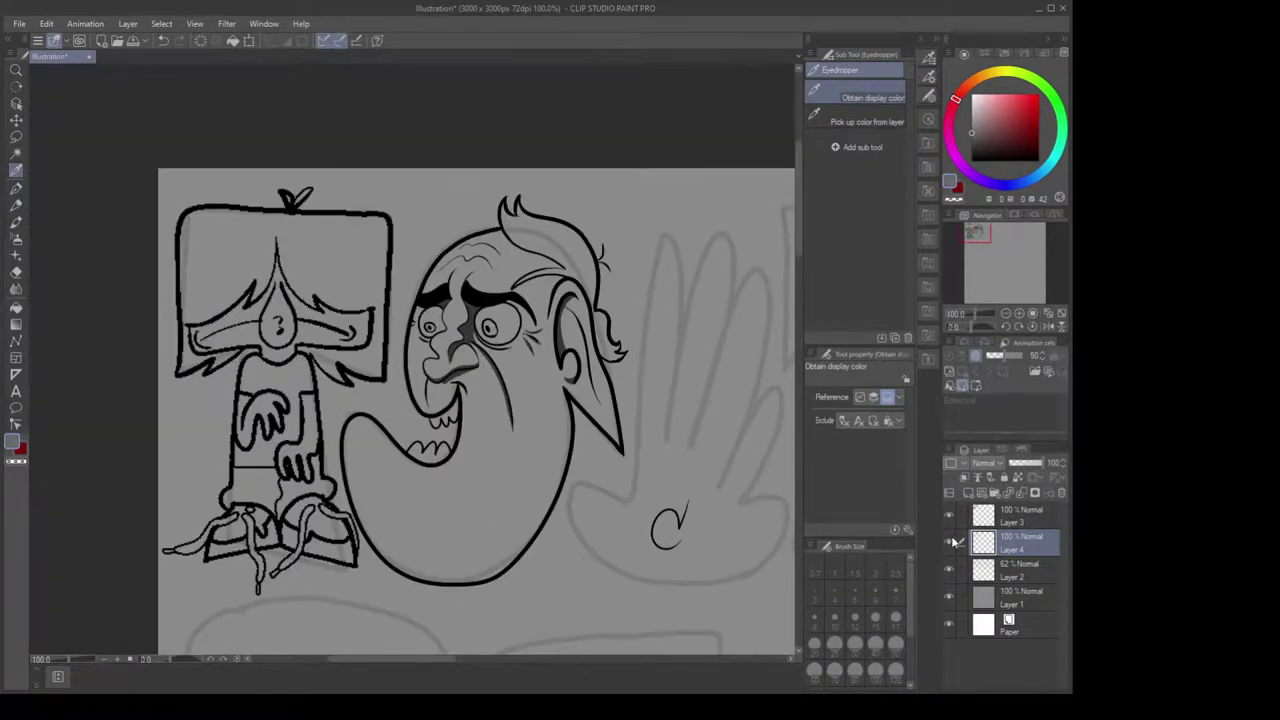
Lasso the small loop drawn in the palm of the hand-shaped sketch, delete it, and deselect
key(m)
mouse_move(658, 468)
mouse_down()
mouse_move(742, 470)
mouse_move(660, 472)
mouse_move(640, 514)
mouse_up()
key(ctrl+d)
Sample the dark grey of the shadow beside the near eye and choose a slightly lighter grey as the drawing colour
scroll(628, 510, up, 1)
key(i)
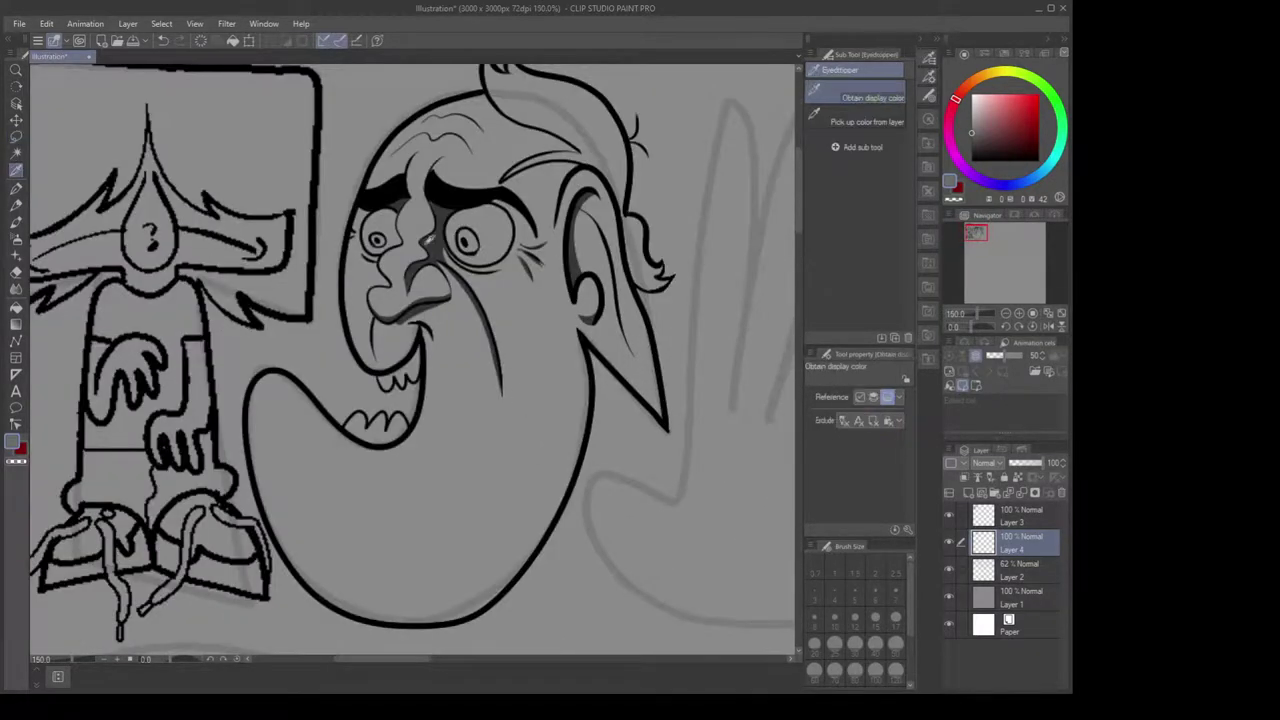
scroll(523, 351, up, 1)
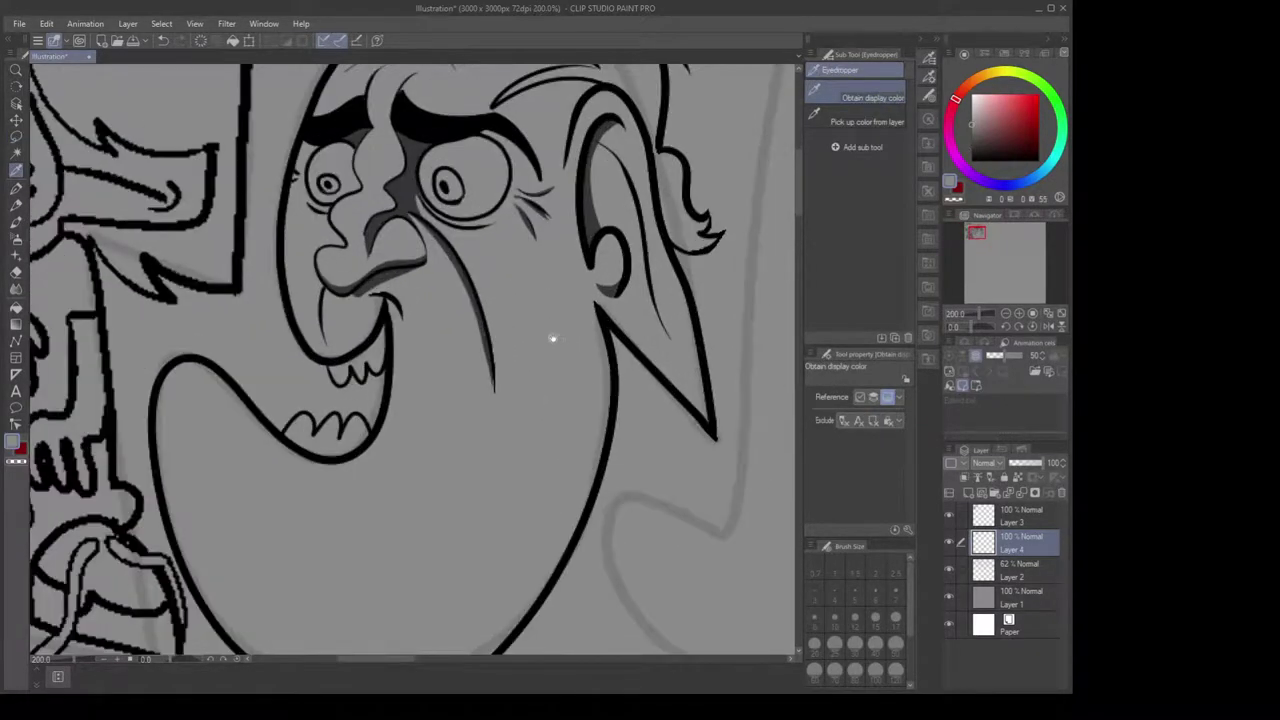
drag(553, 339, 561, 373)
click(421, 213)
click(972, 137)
drag(549, 312, 568, 293)
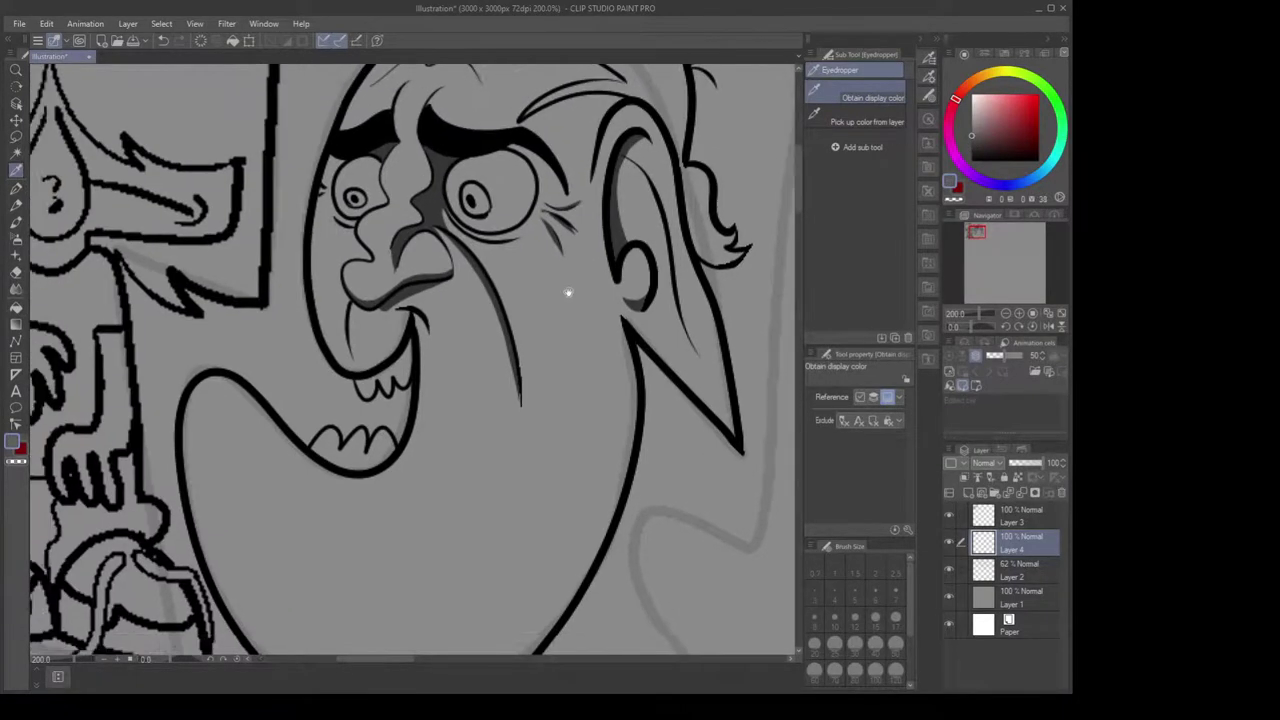
Lasso the iris of the near eye, fill it with the chosen grey, and deselect
scroll(567, 292, up, 5)
key(m)
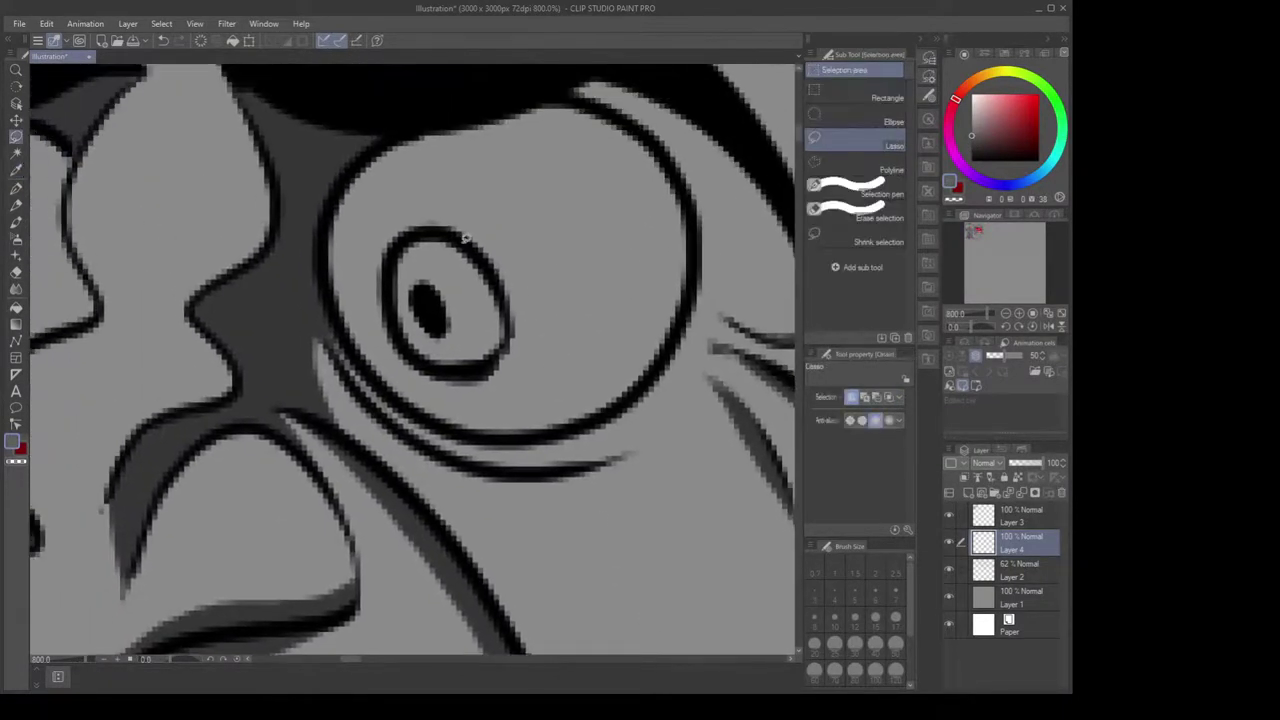
mouse_move(464, 237)
mouse_down()
mouse_move(389, 289)
mouse_move(466, 366)
mouse_move(508, 314)
mouse_move(466, 238)
mouse_up()
key(g)
click(466, 262)
key(ctrl+d)
Lasso the iris of the far eye, fill it with the same grey, and deselect
drag(375, 335, 640, 523)
drag(455, 480, 498, 380)
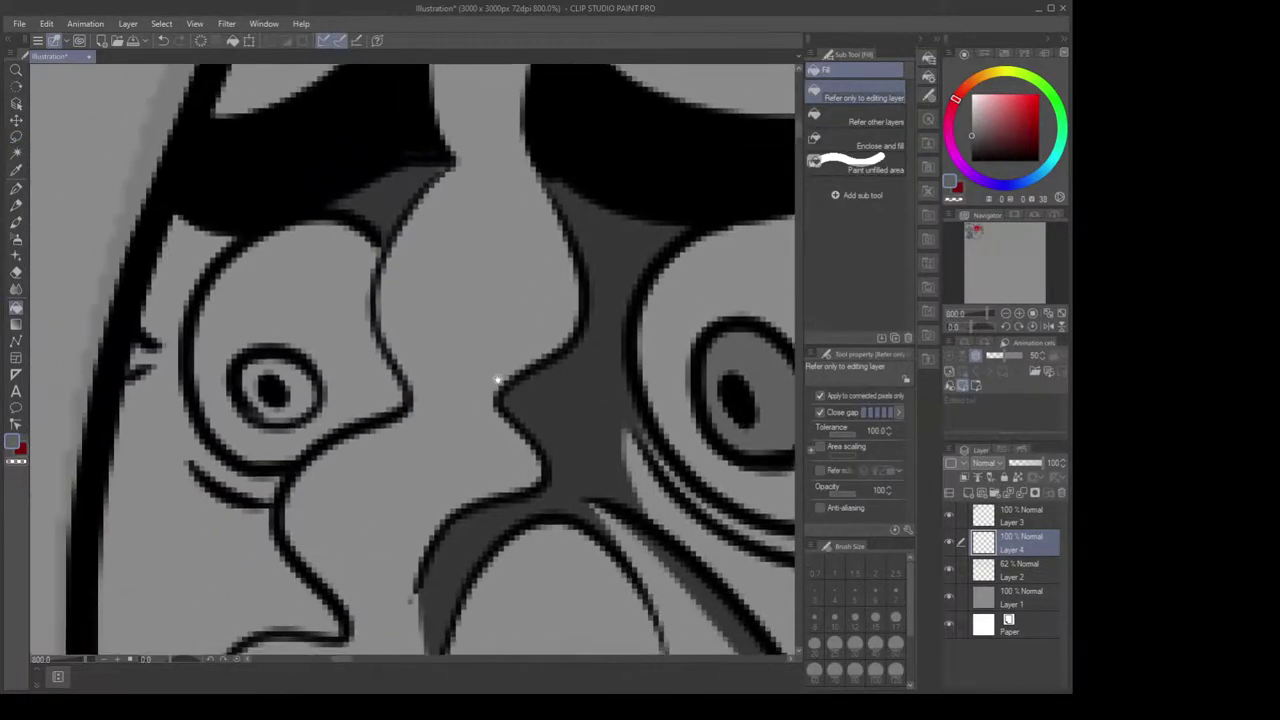
key(m)
mouse_move(290, 349)
mouse_down()
mouse_move(249, 355)
mouse_move(237, 379)
mouse_move(248, 415)
mouse_move(290, 419)
mouse_move(321, 387)
mouse_move(303, 358)
mouse_move(234, 367)
mouse_move(248, 406)
mouse_move(281, 420)
mouse_move(318, 407)
mouse_move(323, 379)
mouse_move(303, 354)
mouse_move(272, 347)
mouse_move(240, 362)
mouse_up()
key(ctrl+d)
key(g)
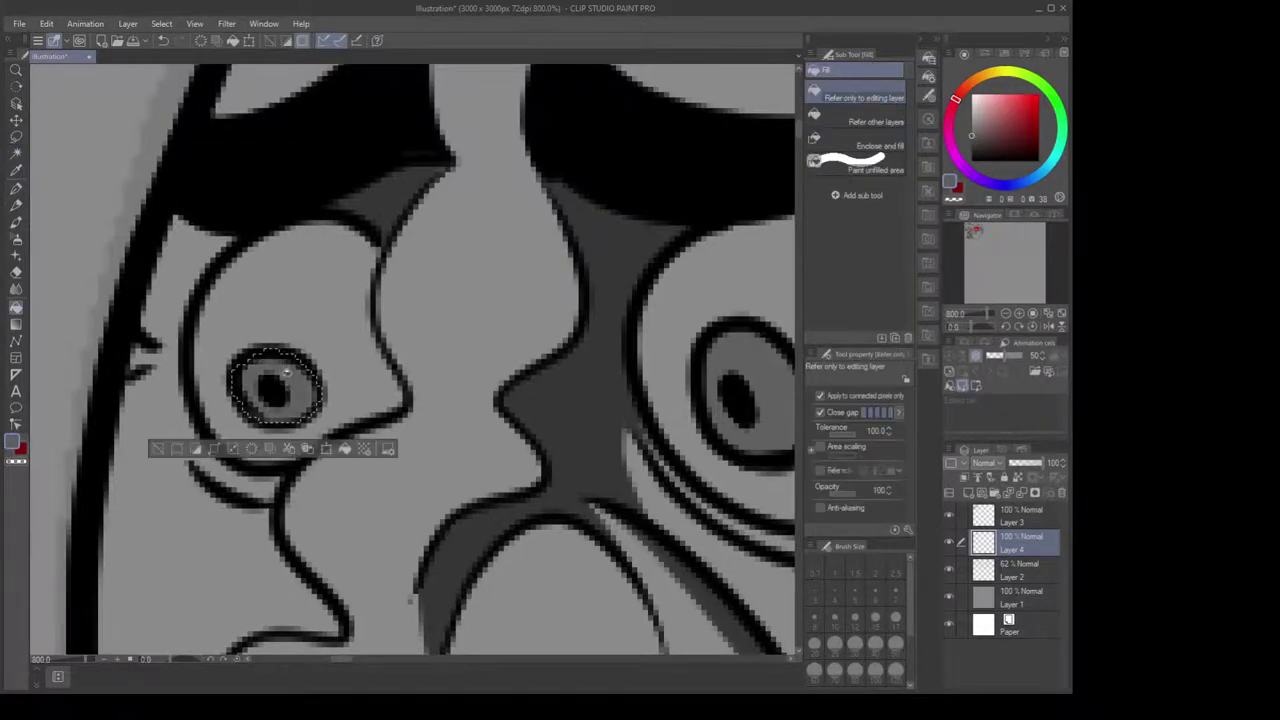
scroll(483, 402, down, 8)
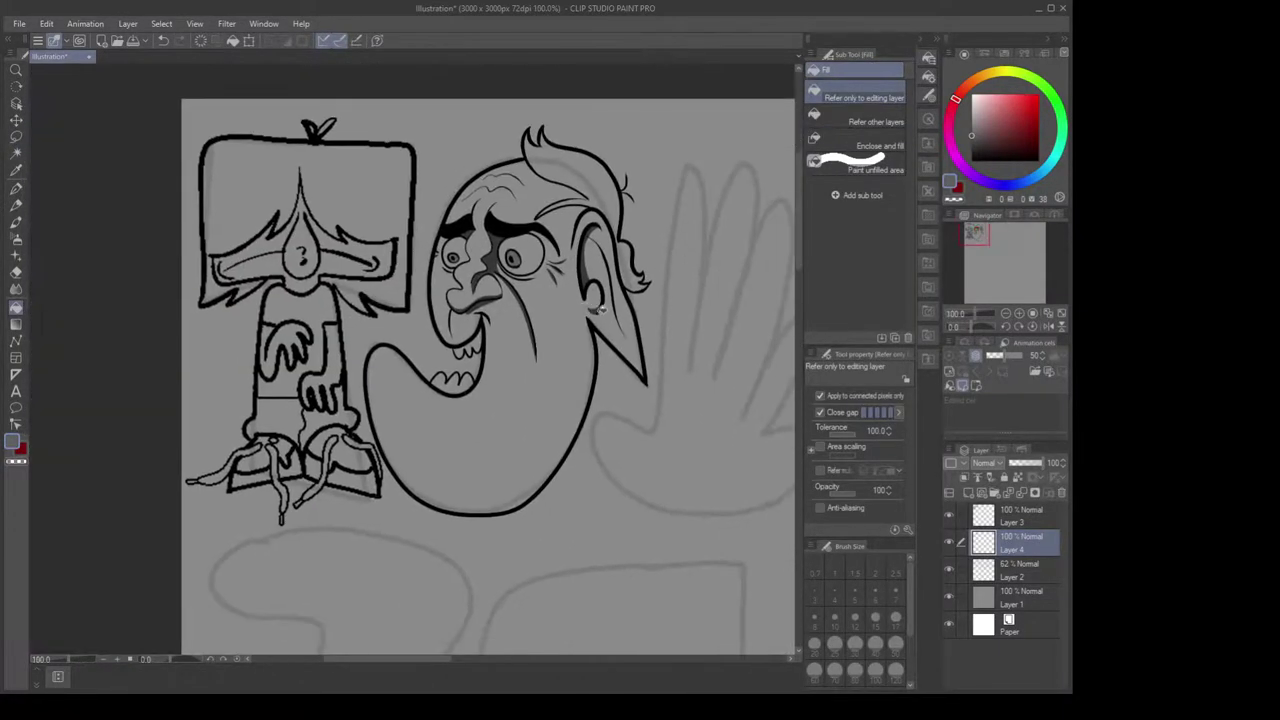
Lasso a crescent along the underside of the big chin, fill it with the grey as a shadow, and deselect
scroll(600, 310, up, 2)
key(m)
mouse_move(265, 357)
mouse_down()
mouse_move(264, 457)
mouse_move(379, 551)
mouse_move(508, 537)
mouse_move(582, 436)
mouse_move(593, 347)
mouse_move(594, 363)
mouse_move(580, 451)
mouse_move(543, 527)
mouse_move(499, 585)
mouse_move(457, 607)
mouse_move(382, 609)
mouse_move(326, 586)
mouse_move(275, 518)
mouse_move(260, 361)
mouse_up()
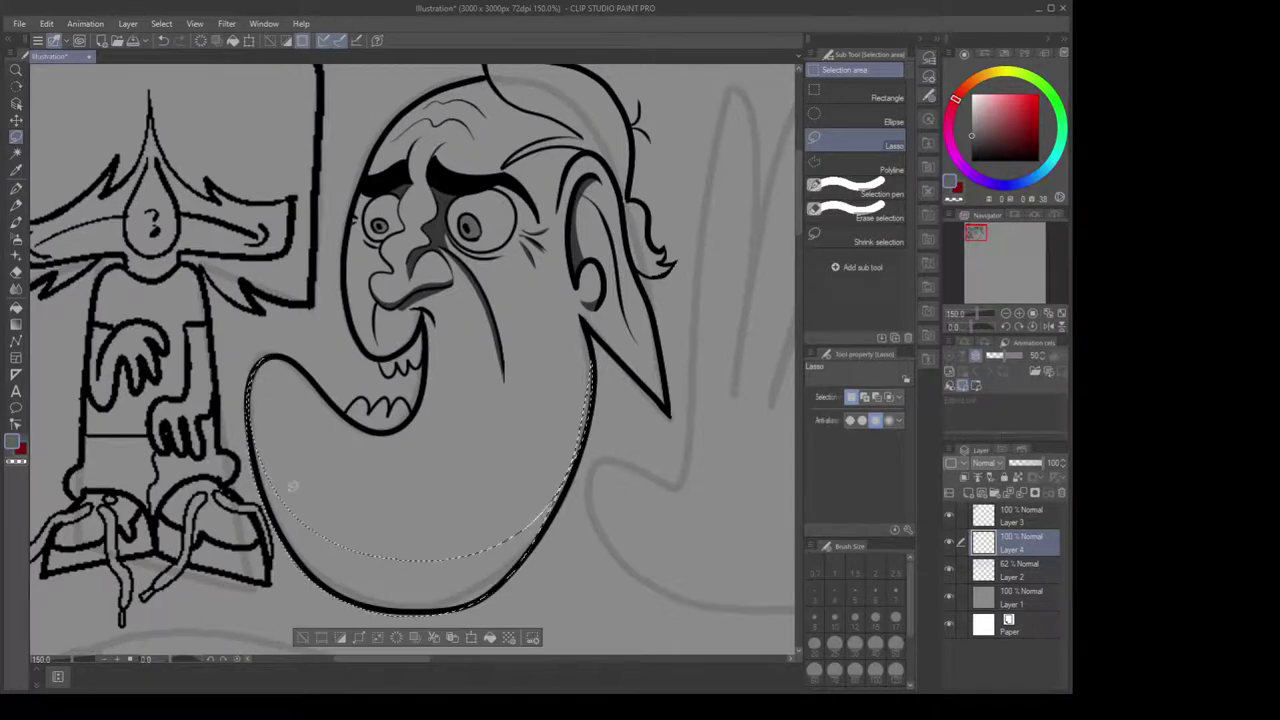
key(g)
click(519, 541)
key(ctrl+d)
mouse_move(670, 260)
mouse_down()
mouse_move(626, 376)
mouse_move(609, 323)
mouse_up()
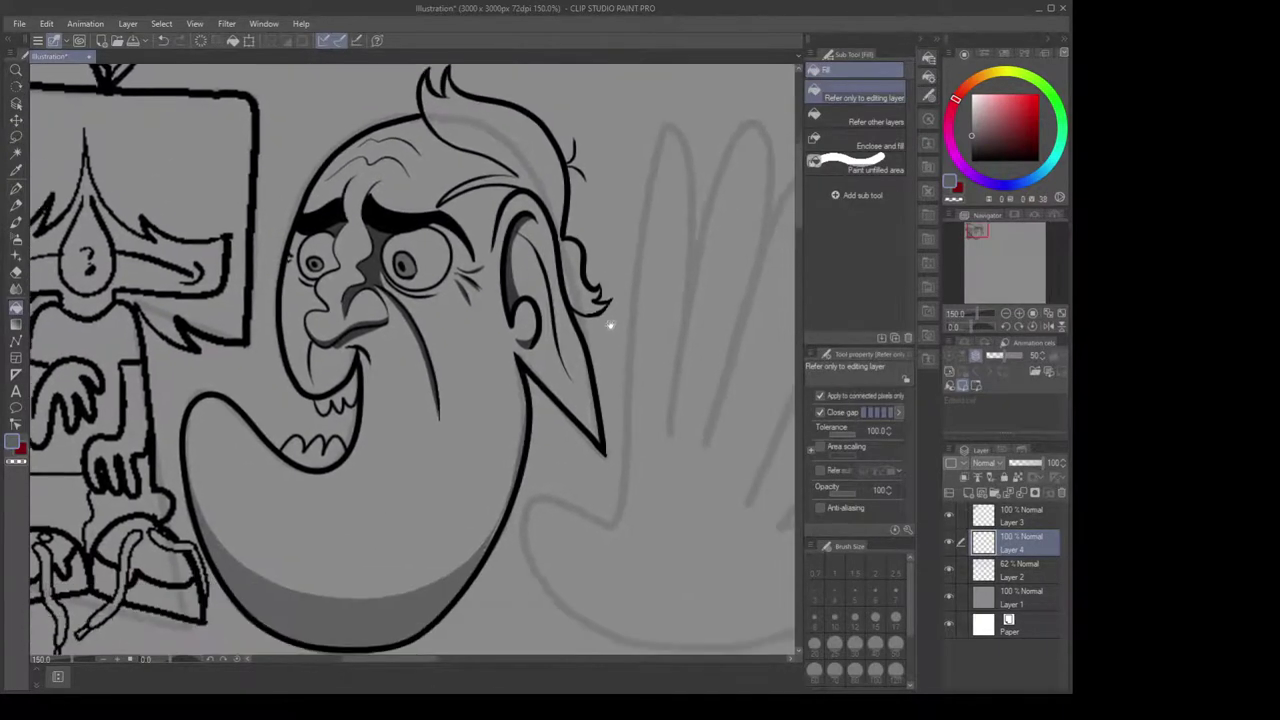
drag(403, 497, 367, 495)
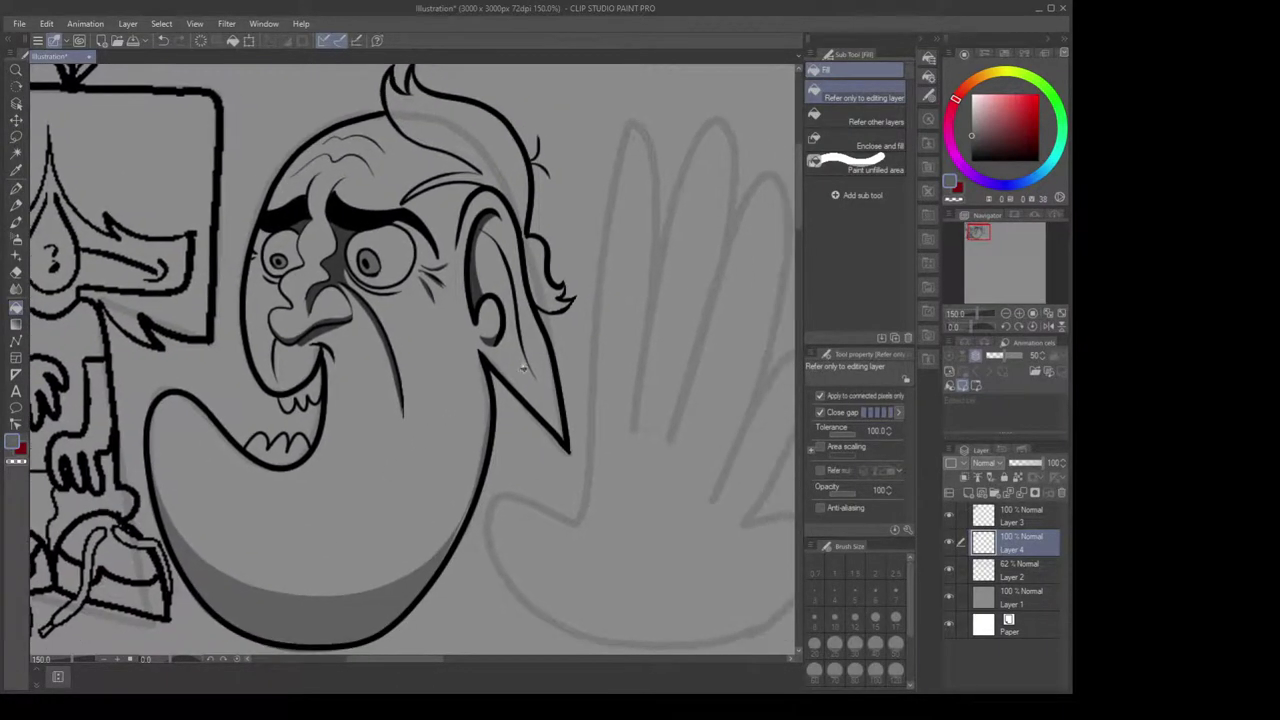
Hide the rough sketch on Layer 2 and show it again to check the shaded head without it
scroll(614, 337, down, 1)
scroll(607, 327, up, 2)
key(e)
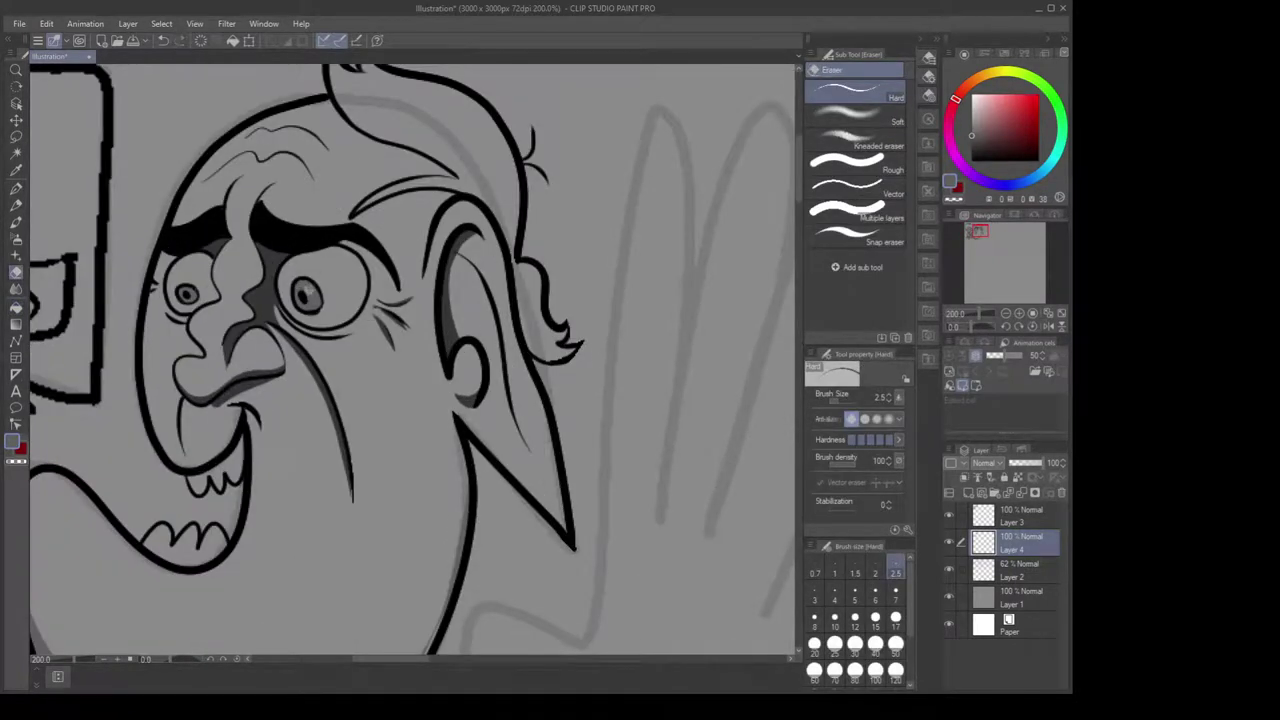
scroll(566, 335, down, 4)
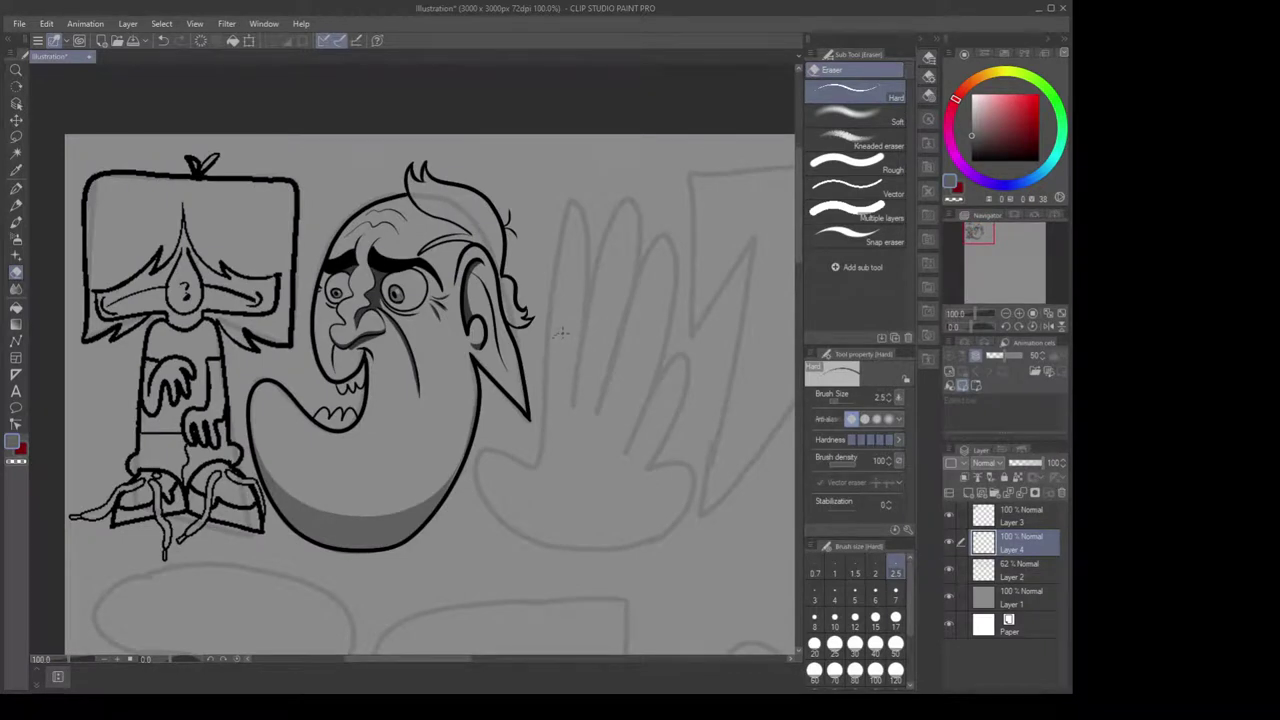
click(948, 571)
click(948, 571)
Set the drawing colour to black and switch to the G-pen for inking inside the hand-shaped sketch
drag(604, 407, 494, 363)
scroll(494, 363, up, 1)
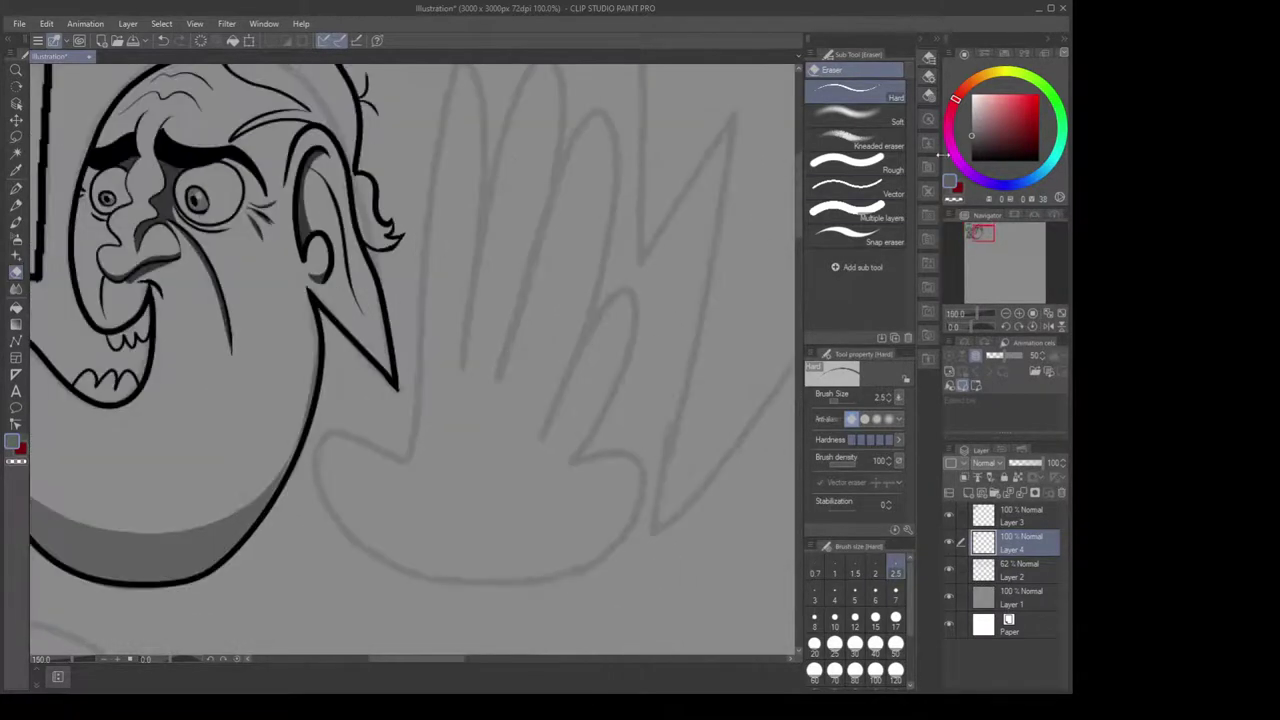
drag(975, 149, 935, 216)
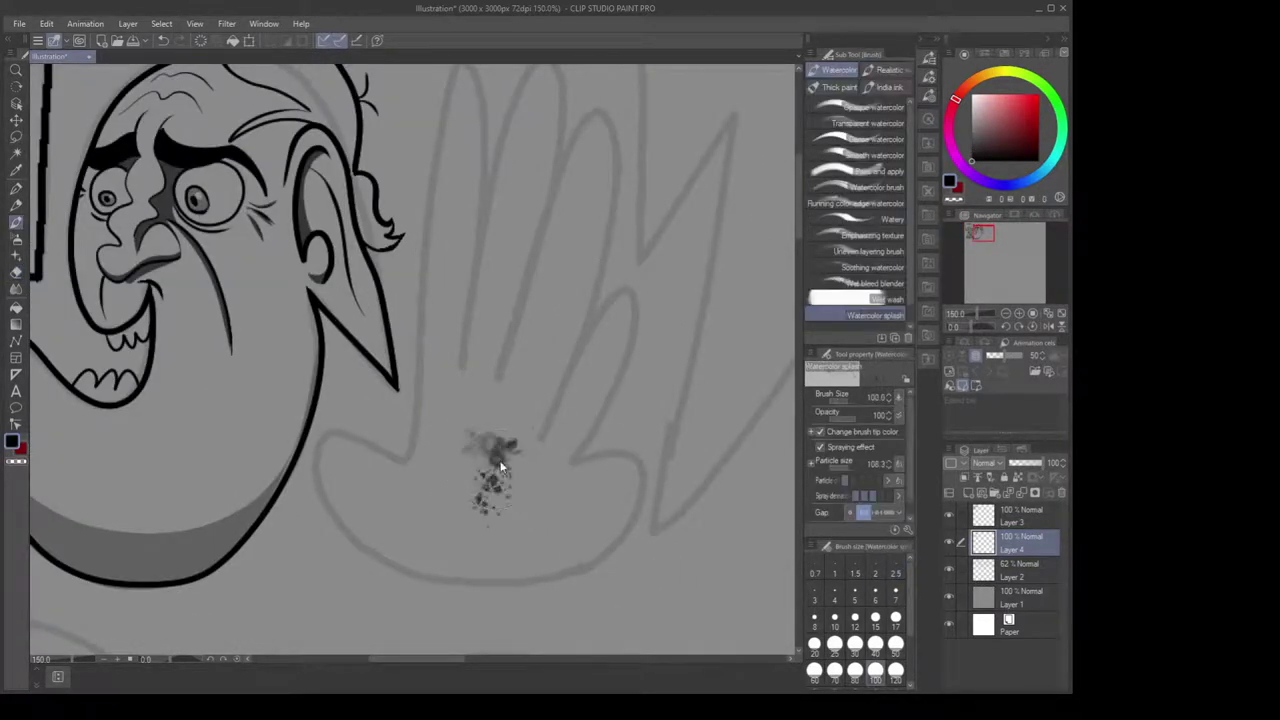
key(p)
drag(500, 410, 512, 508)
key(ctrl+z)
scroll(423, 466, up, 1)
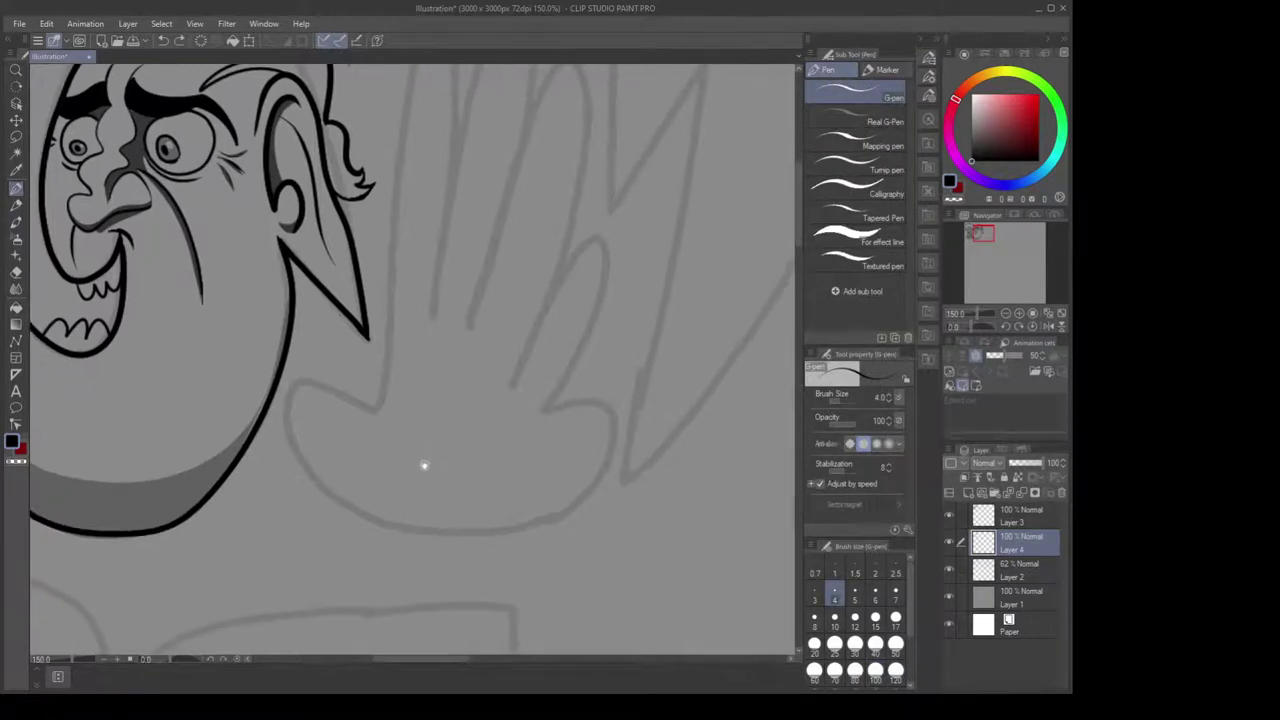
drag(428, 453, 436, 439)
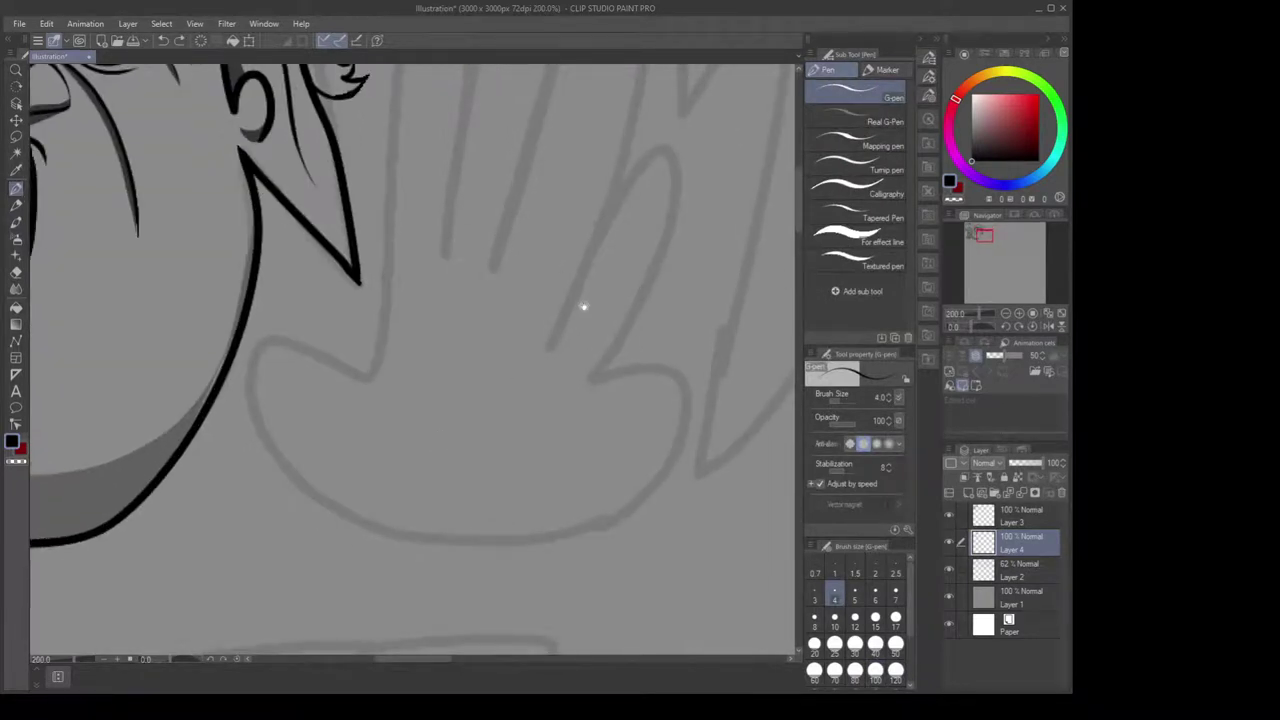
scroll(583, 307, down, 2)
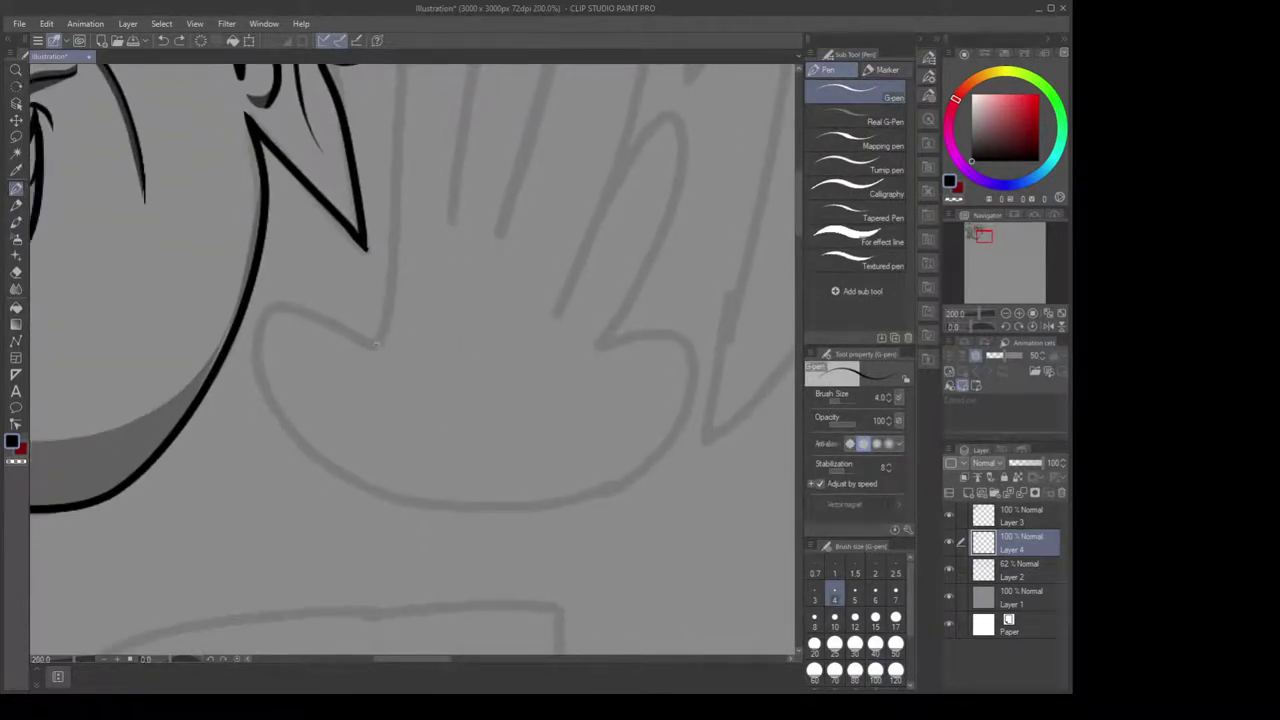
drag(376, 345, 632, 371)
key(ctrl+z)
mouse_move(396, 285)
mouse_down()
mouse_move(377, 345)
mouse_move(284, 303)
mouse_move(300, 430)
mouse_move(432, 488)
mouse_up()
key(ctrl+z)
Draw a small slanted bean-shaped eye and a larger bean-shaped eye beside it in the palm of the hand-shaped sketch
drag(586, 306, 570, 413)
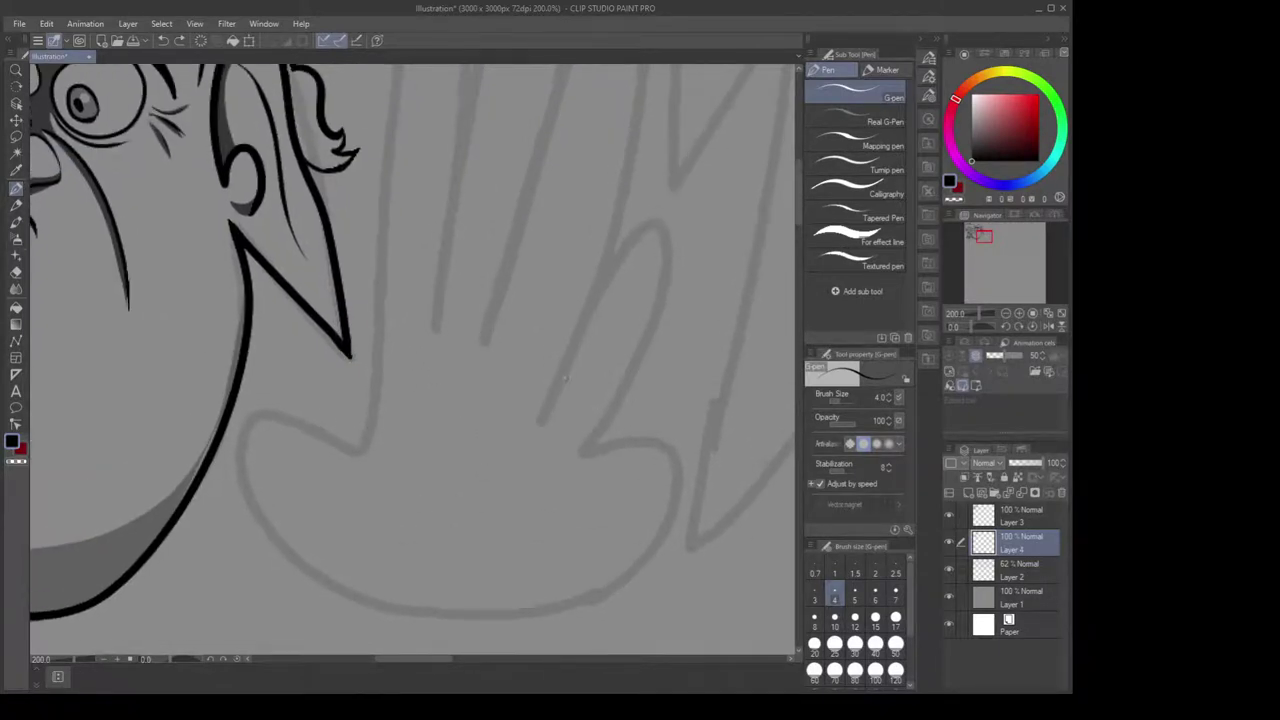
mouse_move(414, 411)
mouse_down()
mouse_move(412, 328)
mouse_move(395, 367)
mouse_move(346, 398)
mouse_move(400, 345)
mouse_move(357, 371)
mouse_move(392, 388)
mouse_move(470, 472)
mouse_up()
key(ctrl+z)
key(ctrl+z)
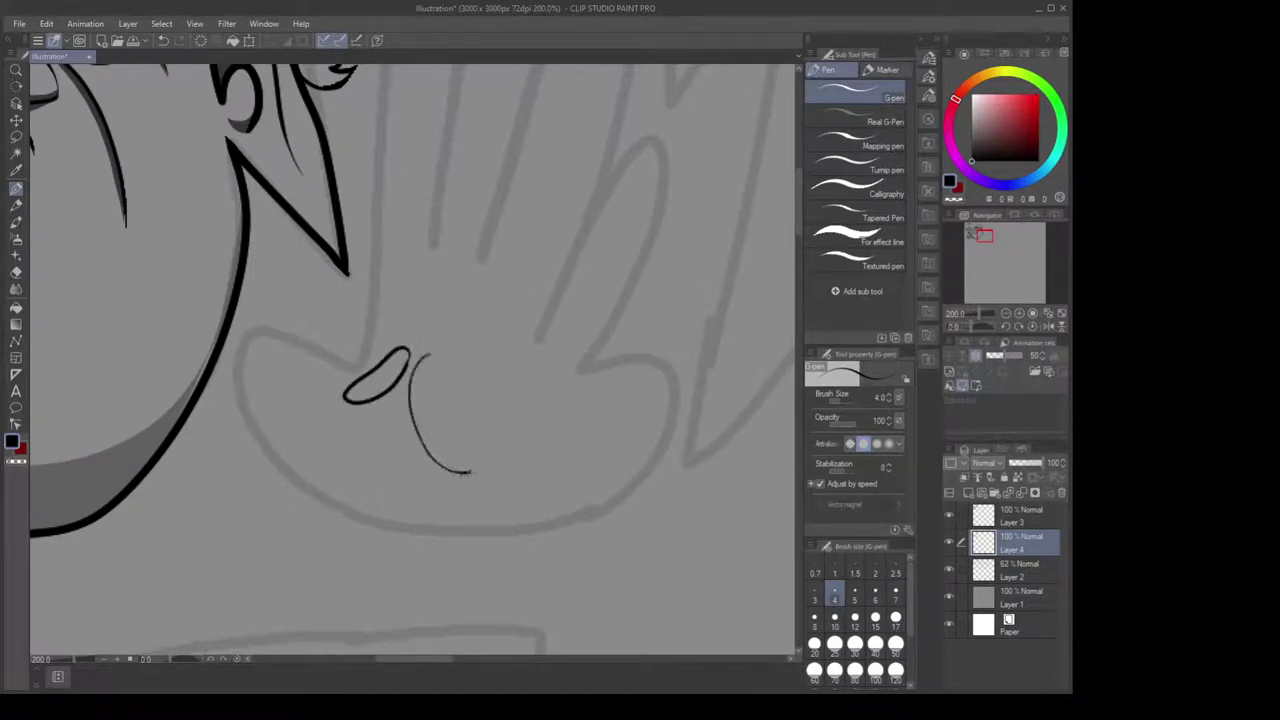
key(ctrl+z)
mouse_move(432, 353)
mouse_down()
mouse_move(422, 449)
mouse_move(459, 470)
mouse_move(476, 457)
mouse_move(474, 435)
mouse_move(411, 390)
mouse_move(433, 452)
mouse_move(483, 456)
mouse_up()
key(ctrl+z)
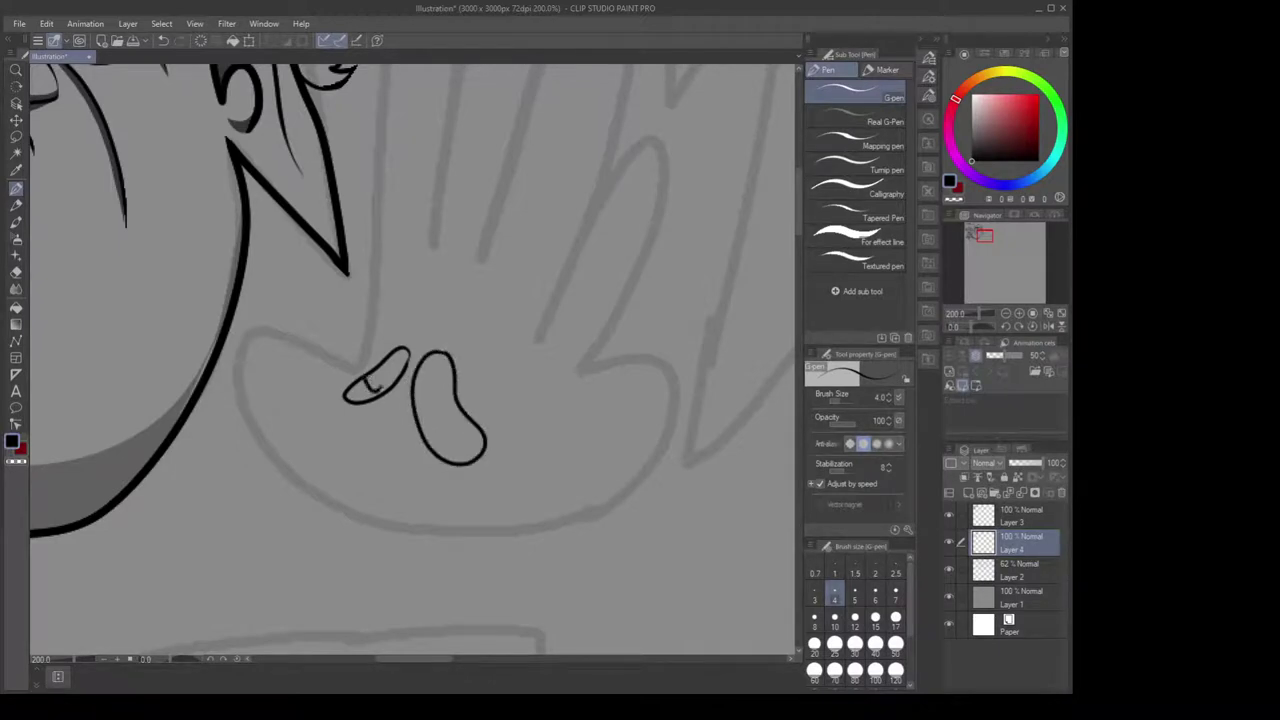
Draw a small round pupil low in each bean-shaped eye and a short arched brow above each one
key(ctrl+z)
key(ctrl+z)
key(ctrl+z)
drag(424, 345, 452, 348)
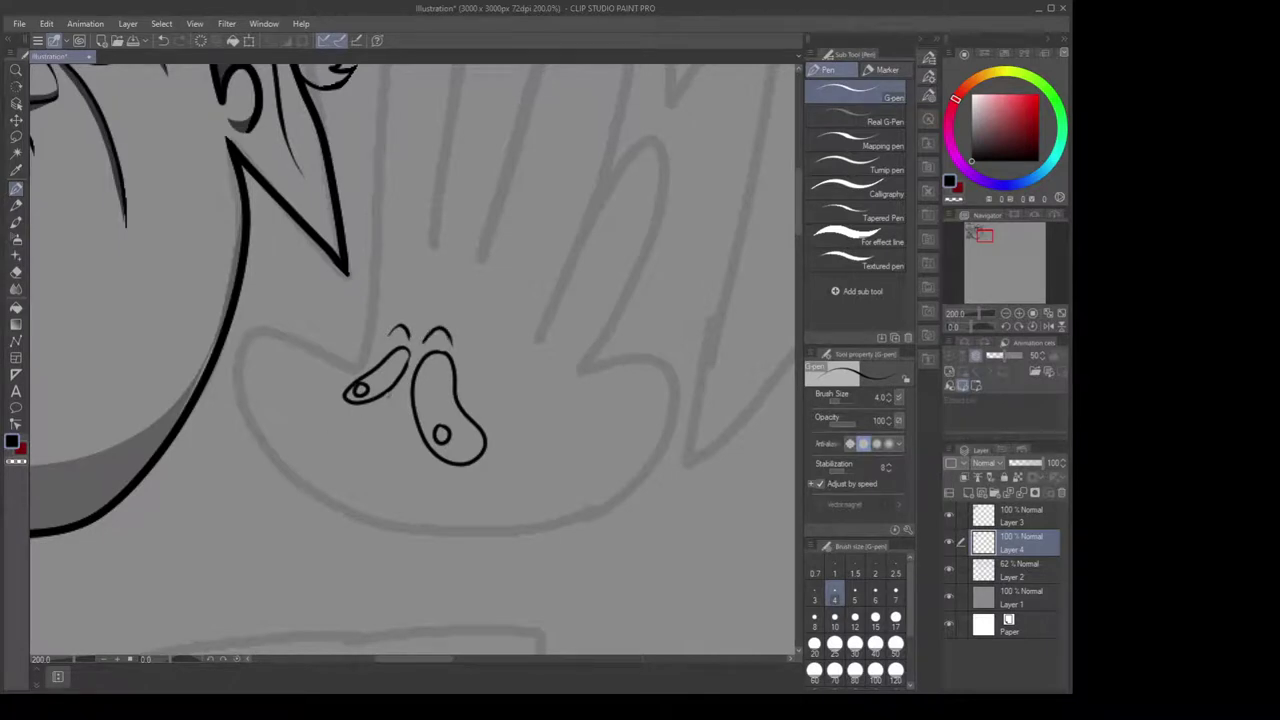
drag(455, 289, 472, 320)
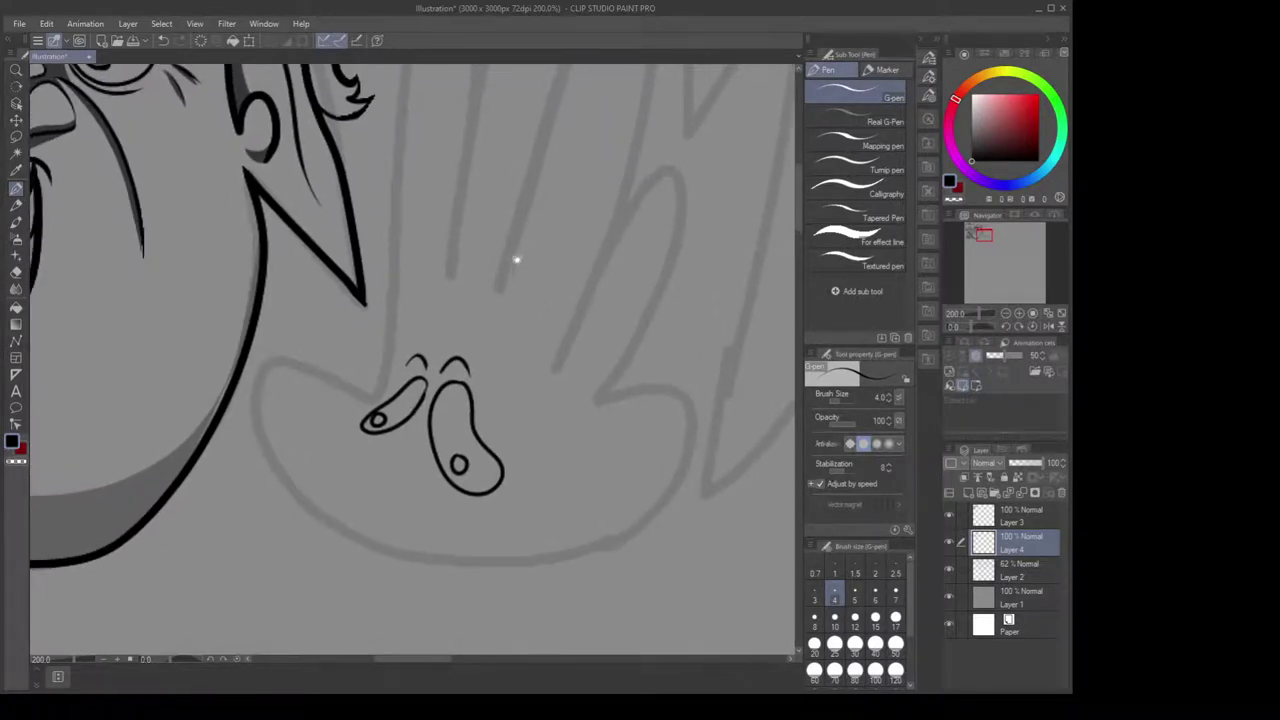
Draw curved bag lines hugging the undersides of both bean-shaped eyes
drag(517, 260, 543, 234)
scroll(530, 307, up, 2)
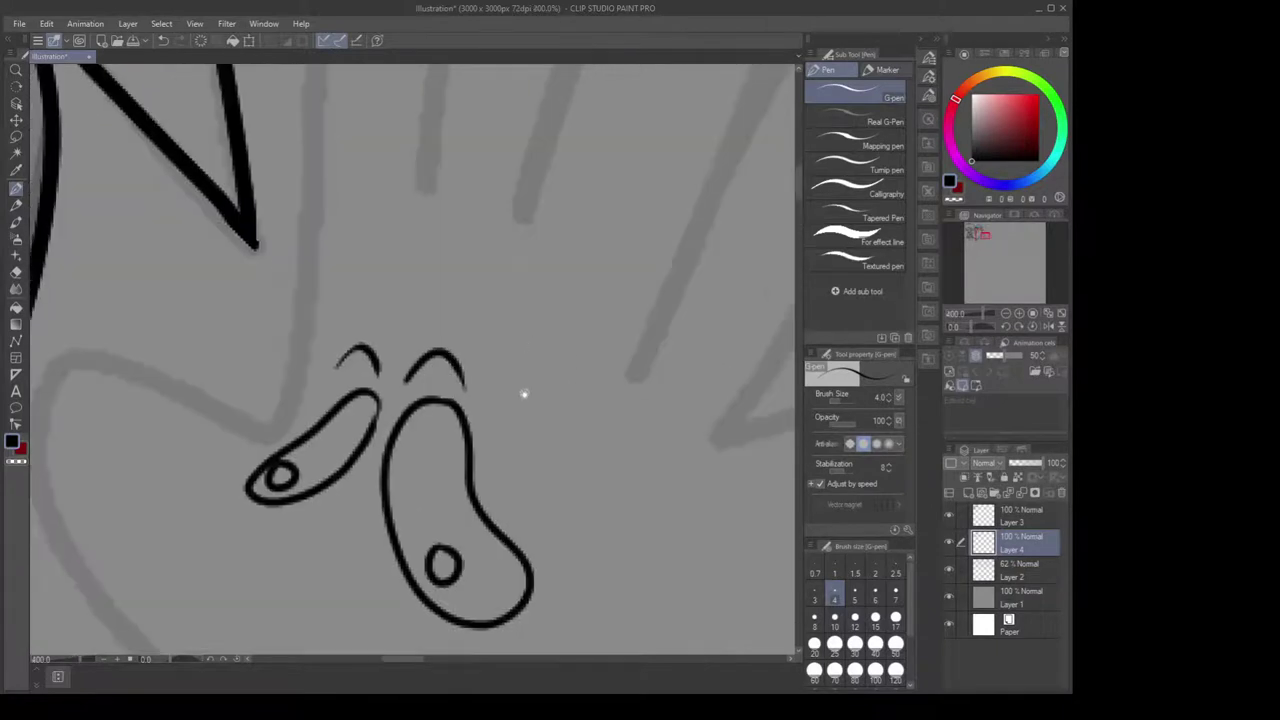
drag(524, 393, 544, 256)
drag(253, 334, 318, 380)
key(ctrl+z)
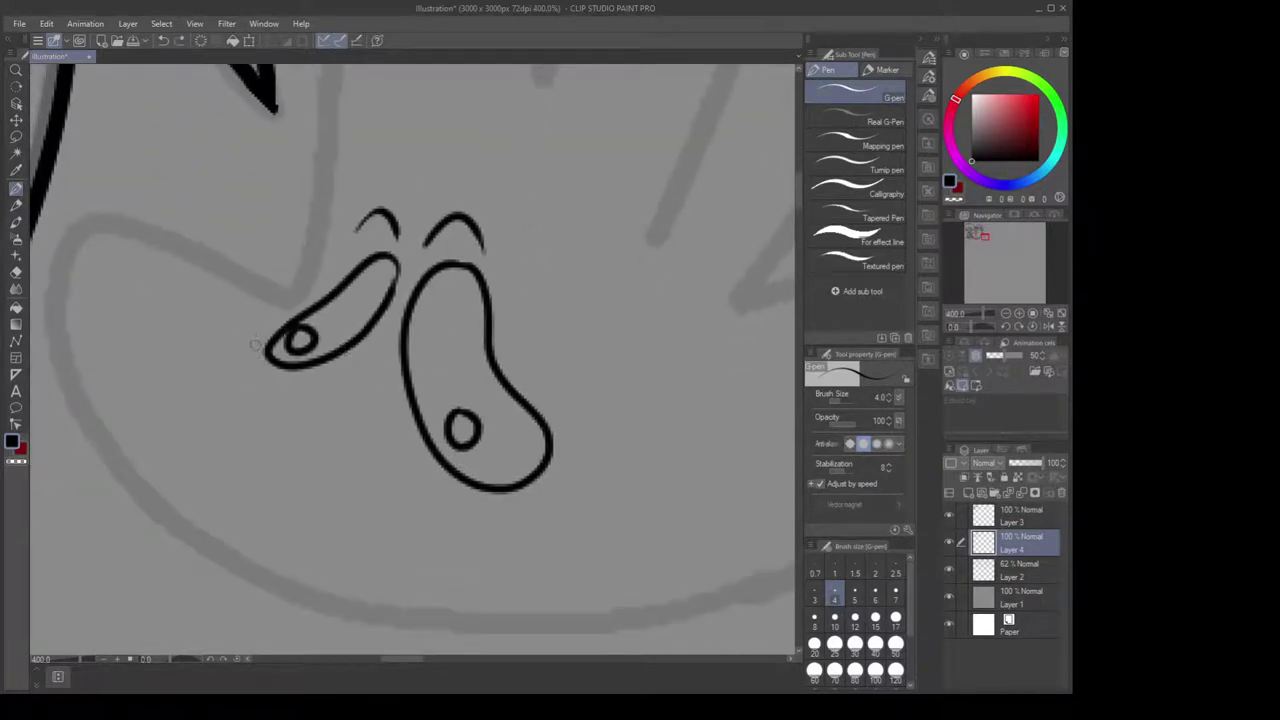
mouse_move(258, 336)
mouse_down()
mouse_move(242, 376)
mouse_move(318, 380)
mouse_up()
mouse_move(413, 447)
mouse_down()
mouse_move(556, 500)
mouse_move(563, 424)
mouse_up()
scroll(341, 421, down, 3)
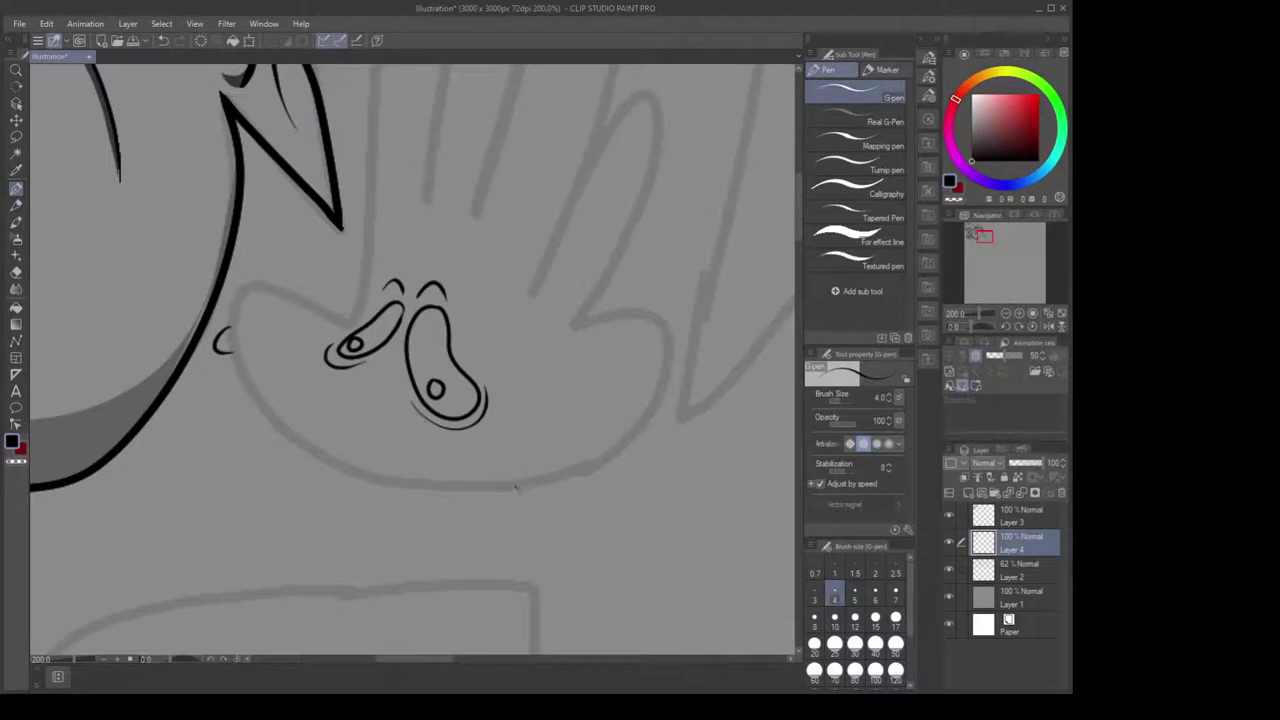
Draw a long wavy mouth line beneath the eyes with a curved crease at its lower end
drag(516, 487, 536, 472)
drag(292, 356, 326, 408)
key(ctrl+z)
mouse_move(232, 338)
mouse_down()
mouse_move(272, 348)
mouse_move(295, 398)
mouse_move(352, 400)
mouse_move(390, 453)
mouse_move(514, 462)
mouse_up()
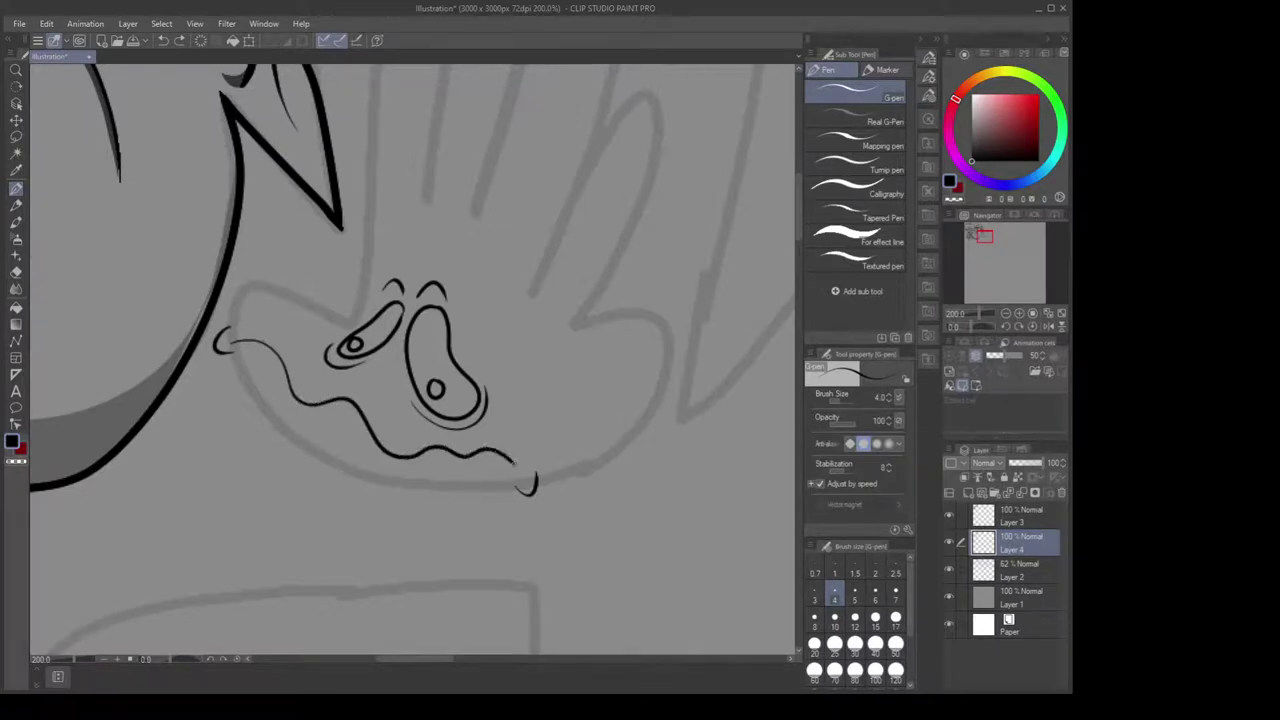
Draw a drooping, rounded nose between the two bean-shaped eyes
scroll(463, 386, up, 3)
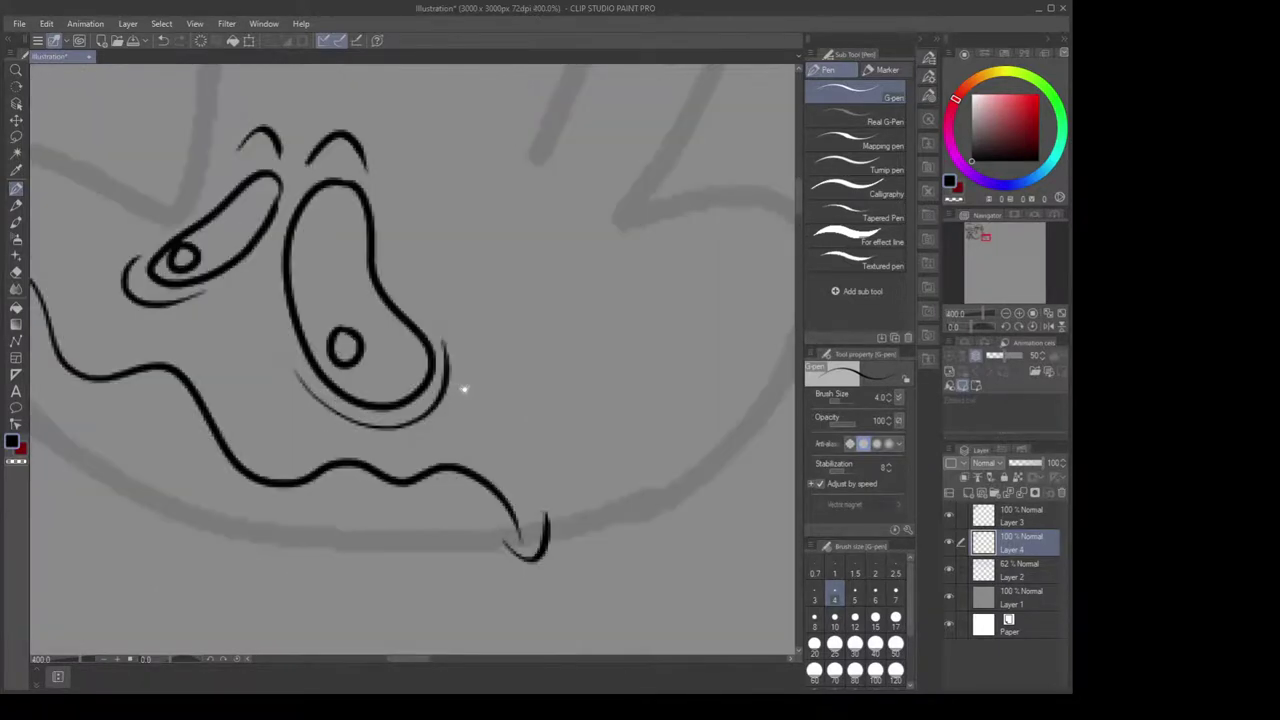
mouse_move(454, 276)
mouse_down()
mouse_move(430, 322)
mouse_move(380, 352)
mouse_move(472, 432)
mouse_move(460, 352)
mouse_move(434, 314)
mouse_move(371, 363)
mouse_move(482, 432)
mouse_move(466, 294)
mouse_up()
key(ctrl+z)
drag(602, 372, 602, 350)
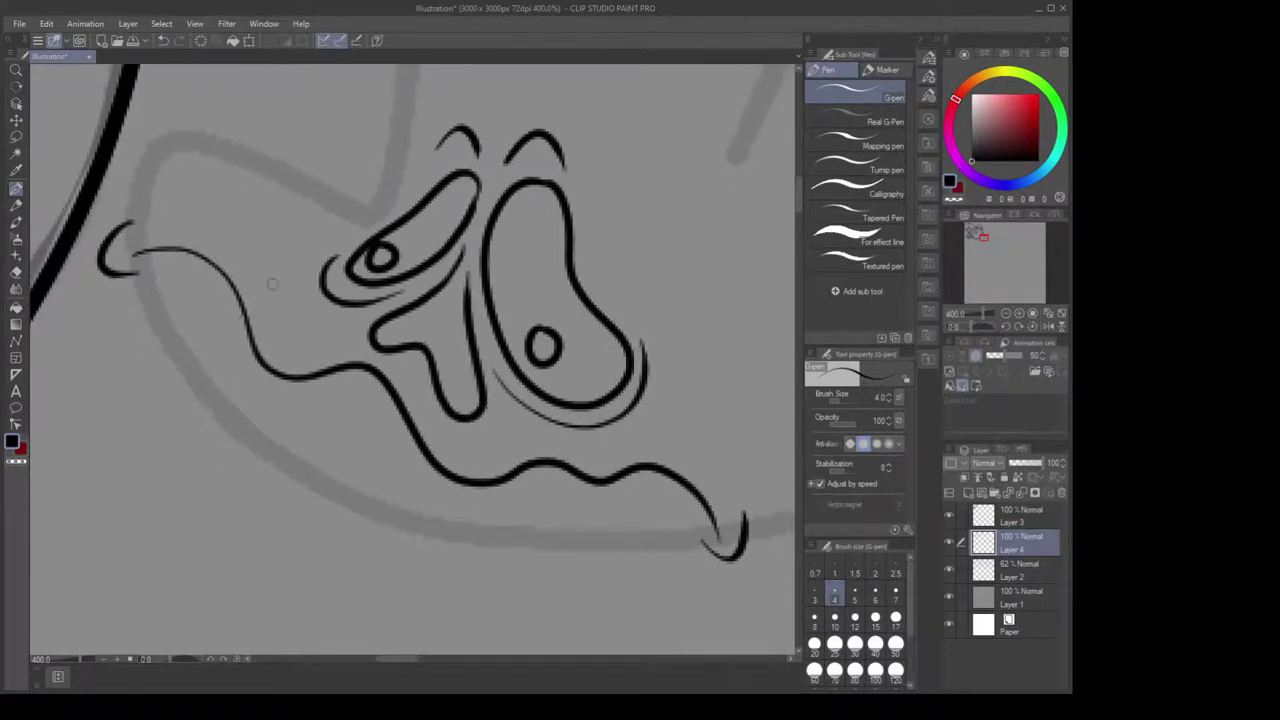
Draw a thin wavy lower-lip line below the mouth and add a few short stubble marks under it
scroll(326, 263, down, 2)
scroll(414, 308, up, 2)
mouse_move(177, 357)
mouse_down()
mouse_move(233, 375)
mouse_move(300, 434)
mouse_up()
key(ctrl+z)
mouse_move(177, 357)
mouse_down()
mouse_move(198, 382)
mouse_move(252, 392)
mouse_move(283, 429)
mouse_move(320, 445)
mouse_up()
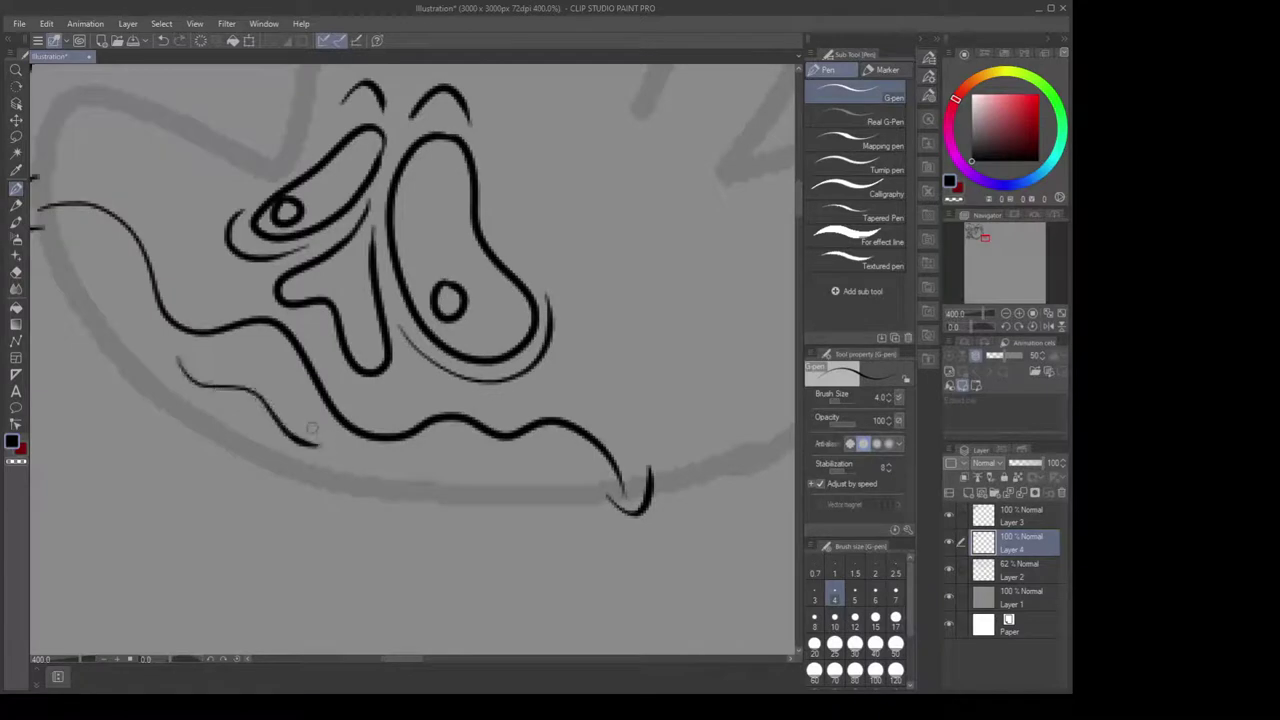
mouse_move(227, 402)
mouse_down()
mouse_move(222, 420)
mouse_move(260, 437)
mouse_move(233, 446)
mouse_up()
drag(257, 444, 256, 460)
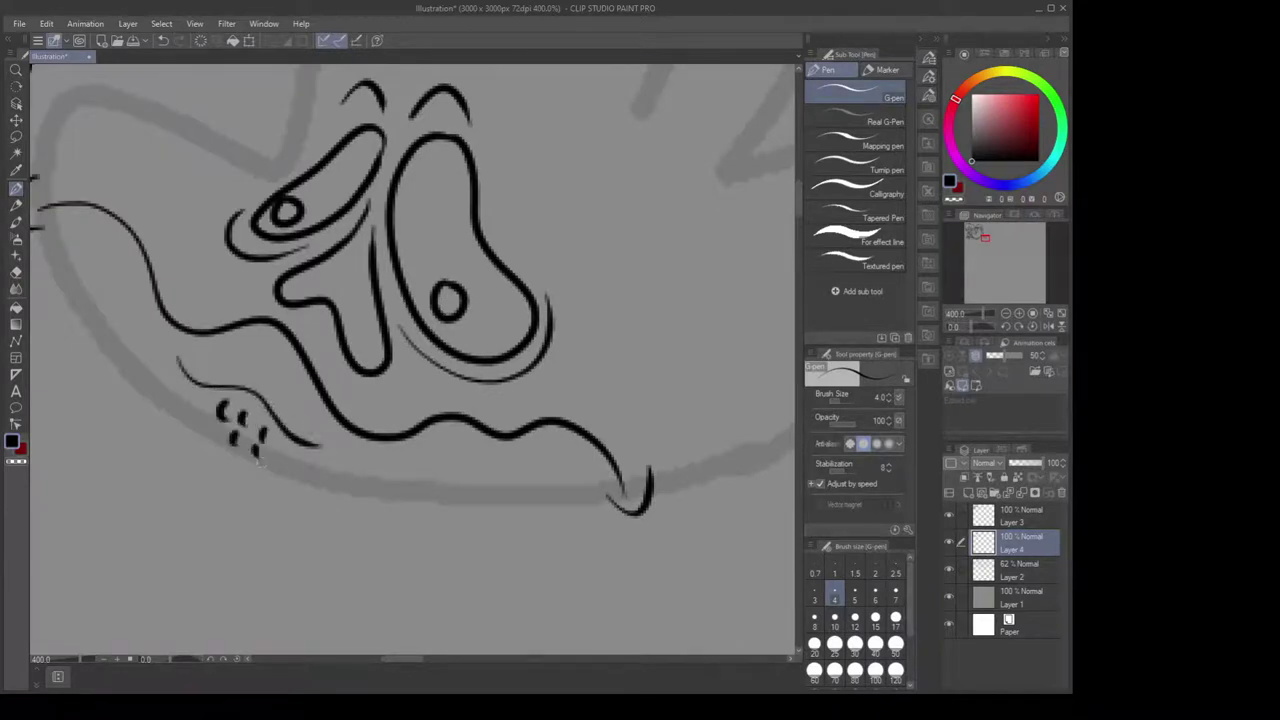
Erase the two short arched brows above the bean-shaped eyes
scroll(465, 368, down, 2)
drag(544, 266, 519, 325)
scroll(519, 325, up, 2)
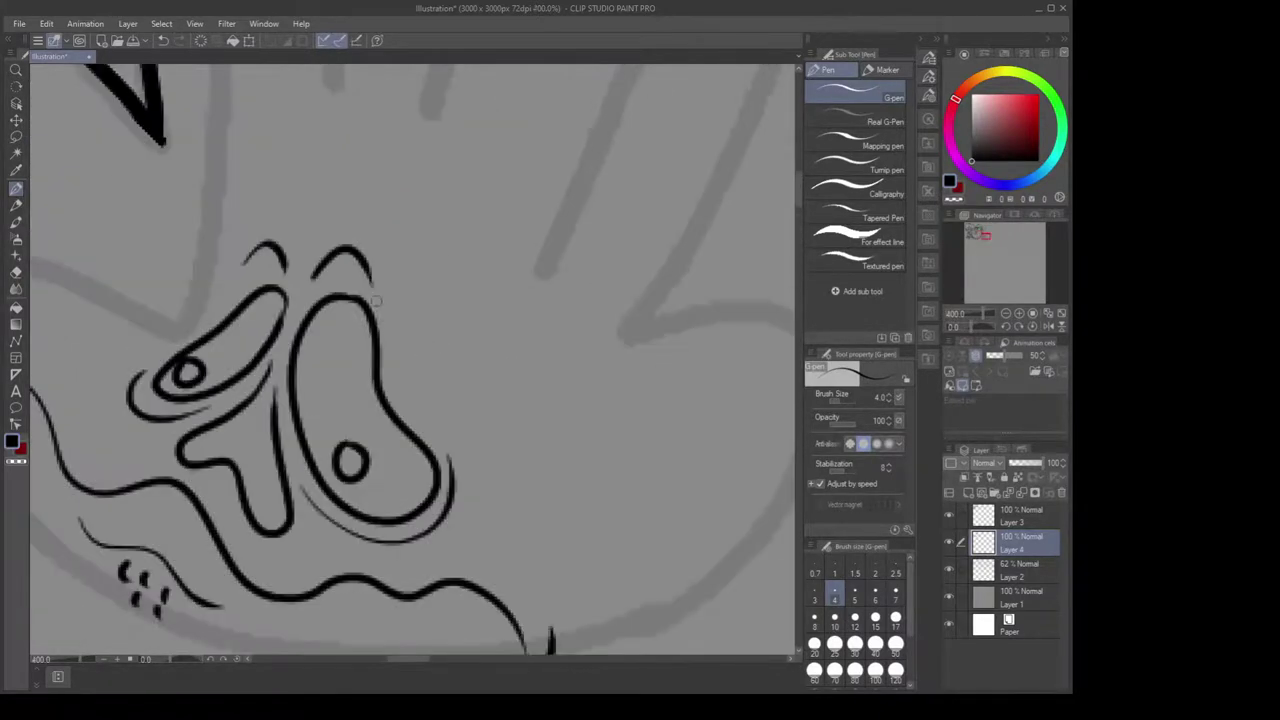
key(e)
mouse_move(253, 262)
mouse_down()
mouse_move(268, 250)
mouse_move(282, 260)
mouse_move(278, 242)
mouse_move(311, 278)
mouse_move(342, 250)
mouse_move(366, 265)
mouse_up()
scroll(543, 260, down, 3)
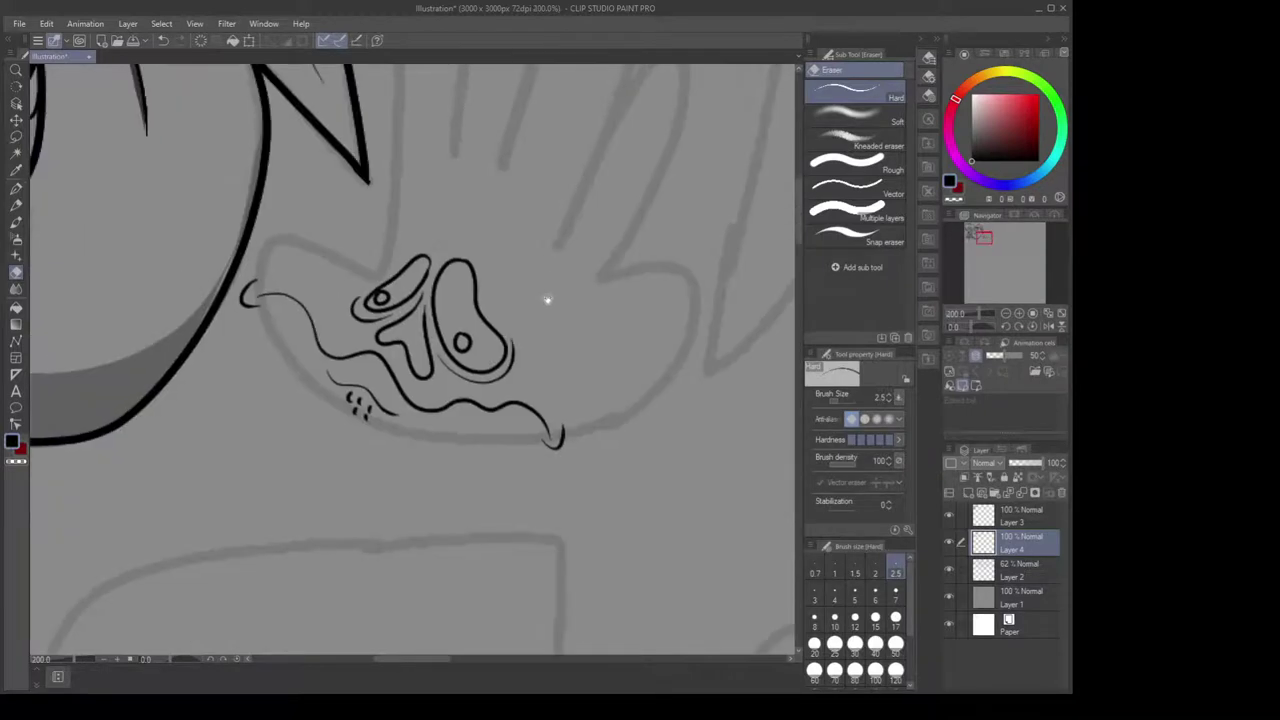
mouse_move(558, 250)
mouse_down()
mouse_move(540, 288)
mouse_move(551, 277)
mouse_move(580, 354)
mouse_move(560, 400)
mouse_up()
scroll(544, 306, up, 3)
key(p)
key(ctrl+z)
scroll(550, 370, down, 3)
scroll(535, 332, down, 1)
drag(469, 320, 517, 323)
scroll(470, 351, up, 1)
scroll(511, 387, down, 1)
scroll(511, 387, up, 1)
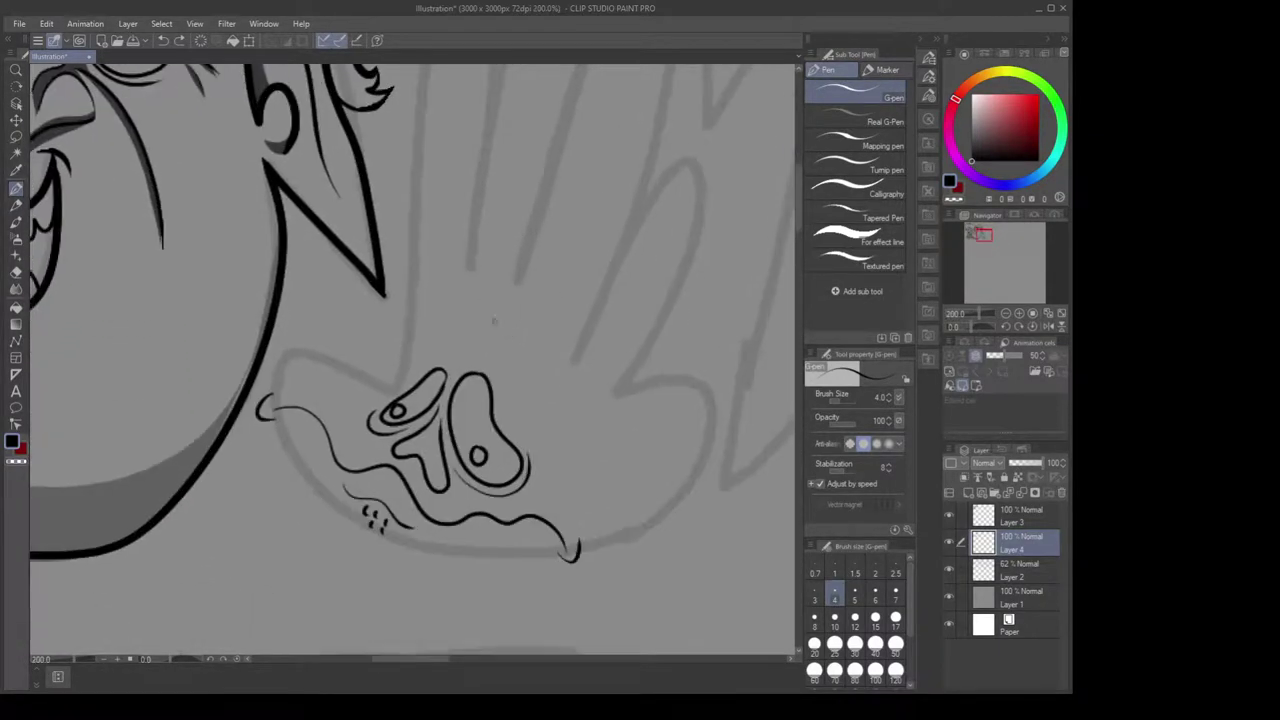
drag(413, 214, 398, 385)
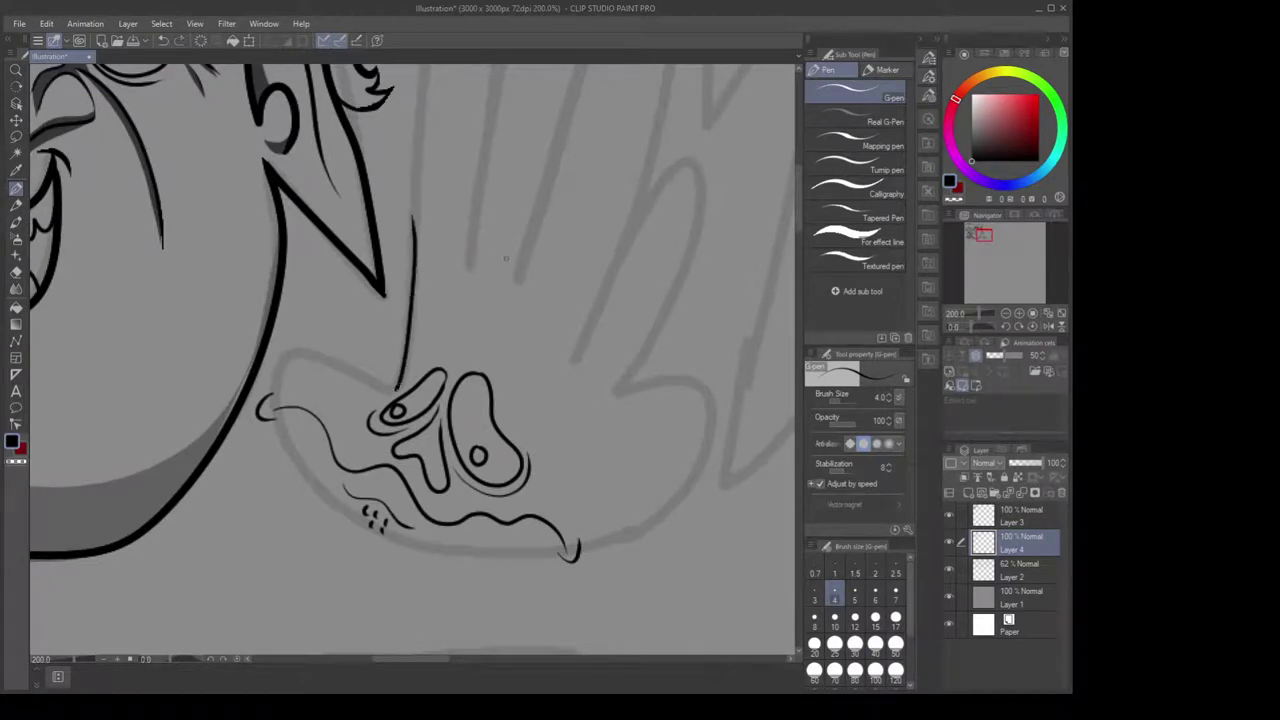
key(ctrl+z)
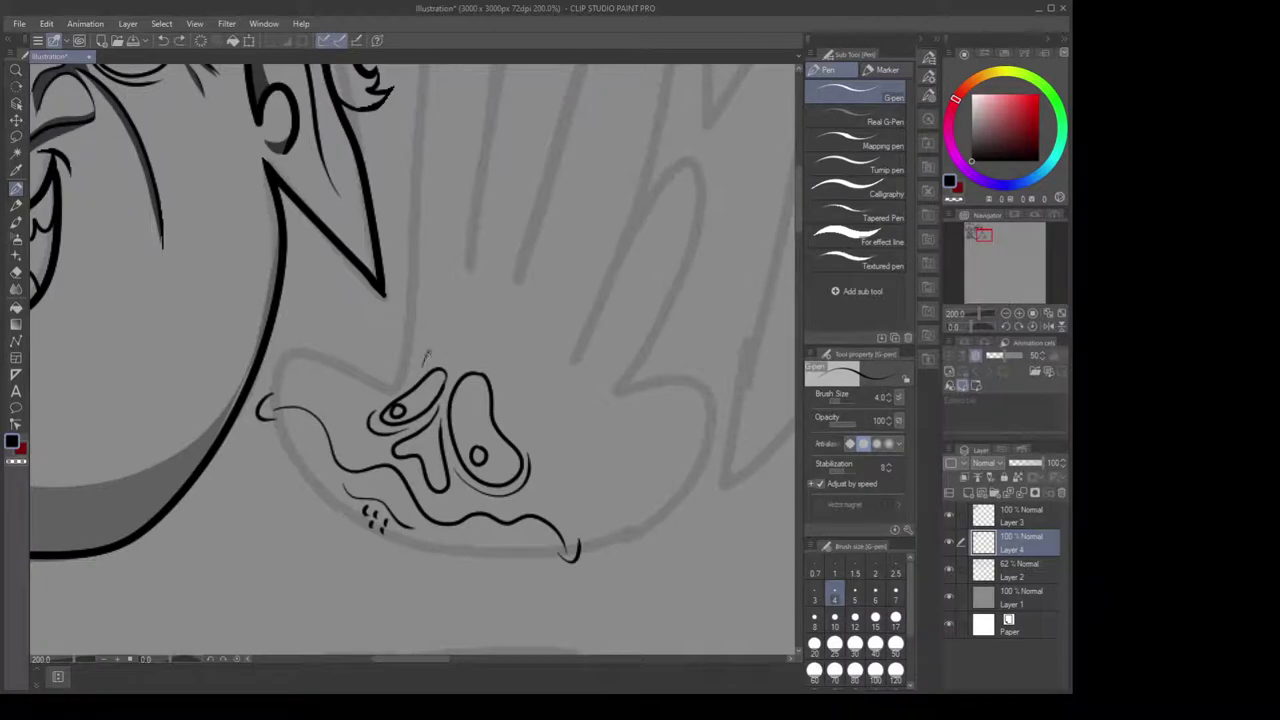
mouse_move(501, 283)
mouse_down()
mouse_move(557, 443)
mouse_move(512, 328)
mouse_up()
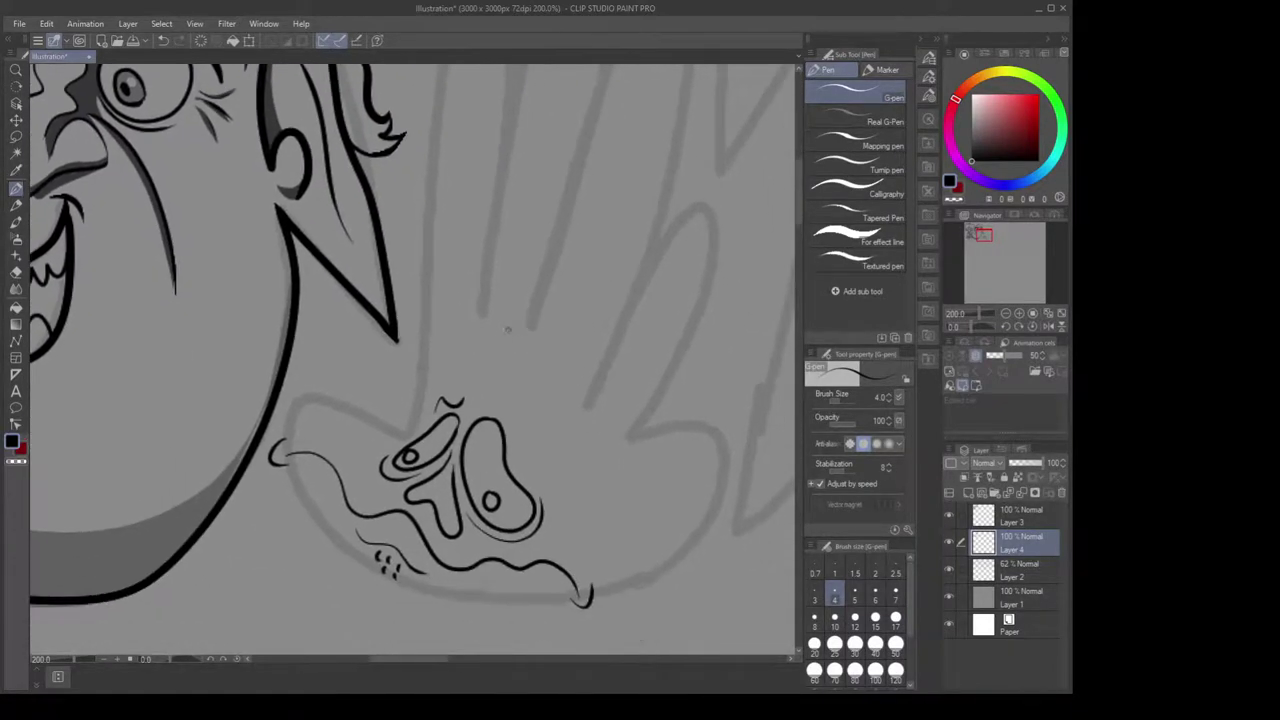
key(ctrl+z)
Erase the small wavy crease above the eyes and the upper ends of both eye outlines with a size 8 hard eraser
mouse_move(508, 426)
mouse_down()
mouse_move(506, 359)
mouse_move(503, 370)
mouse_up()
key(e)
key(bracketright)
key(bracketright)
key(bracketright)
key(bracketright)
key(bracketright)
key(bracketright)
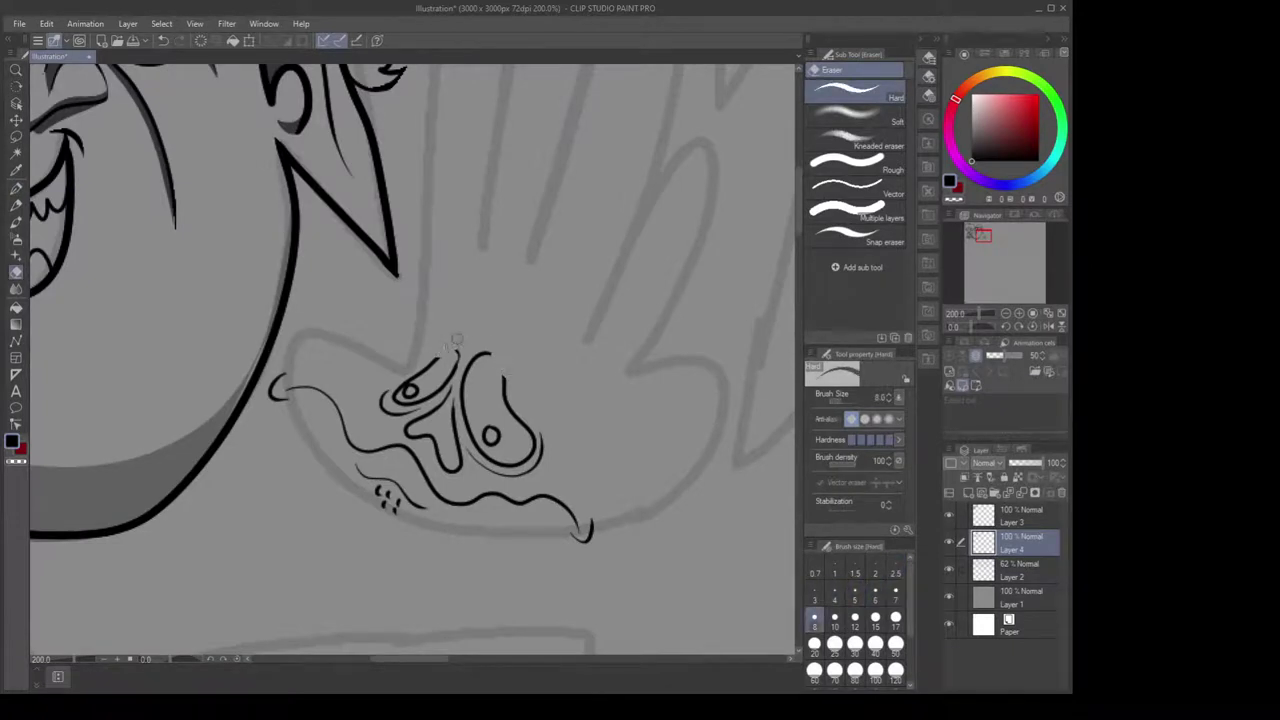
mouse_move(457, 340)
mouse_down()
mouse_move(490, 343)
mouse_move(494, 362)
mouse_move(492, 343)
mouse_move(507, 379)
mouse_move(491, 341)
mouse_move(518, 383)
mouse_up()
Draw short, sloping worried brow lines with upturned inner ends across the open tops of both eyes
key(p)
key(ctrl+z)
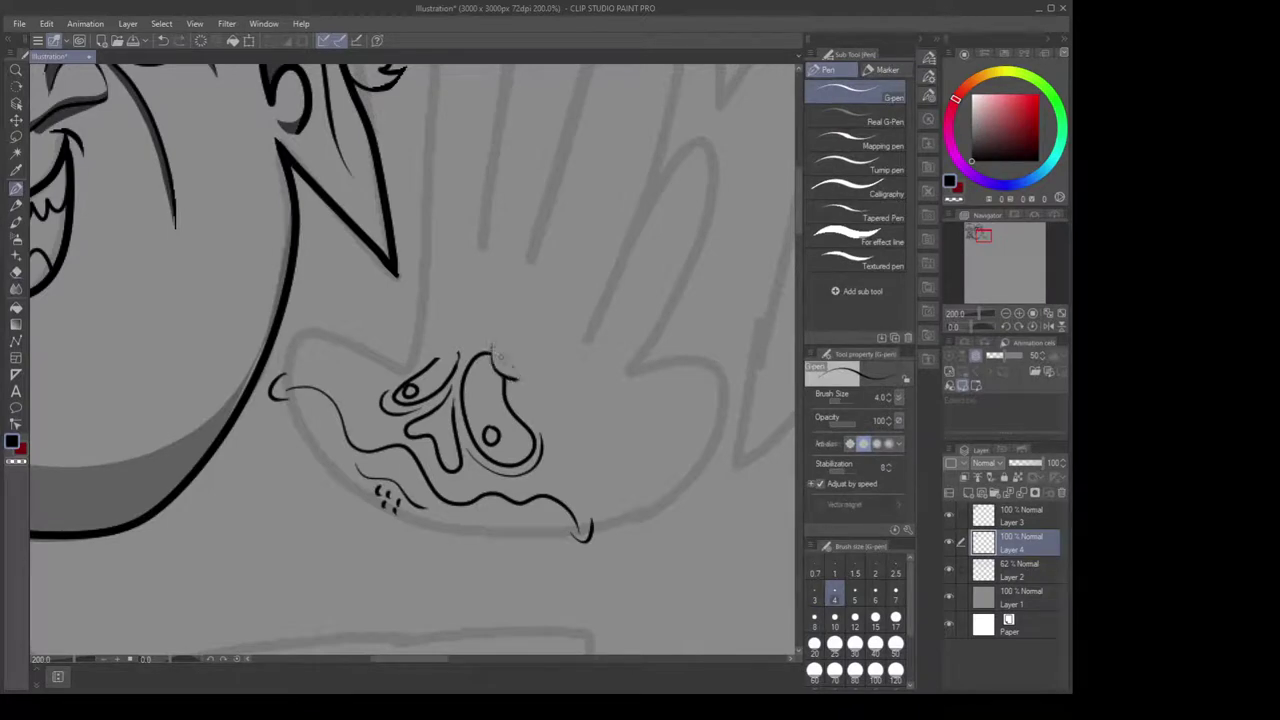
key(ctrl+z)
mouse_move(431, 356)
mouse_down()
mouse_move(467, 336)
mouse_move(442, 355)
mouse_move(468, 310)
mouse_move(516, 353)
mouse_move(476, 328)
mouse_move(491, 312)
mouse_move(512, 355)
mouse_up()
key(ctrl+z)
key(ctrl+z)
key(ctrl+z)
key(ctrl+z)
key(ctrl+z)
key(ctrl+z)
key(ctrl+z)
key(ctrl+z)
drag(466, 299, 503, 308)
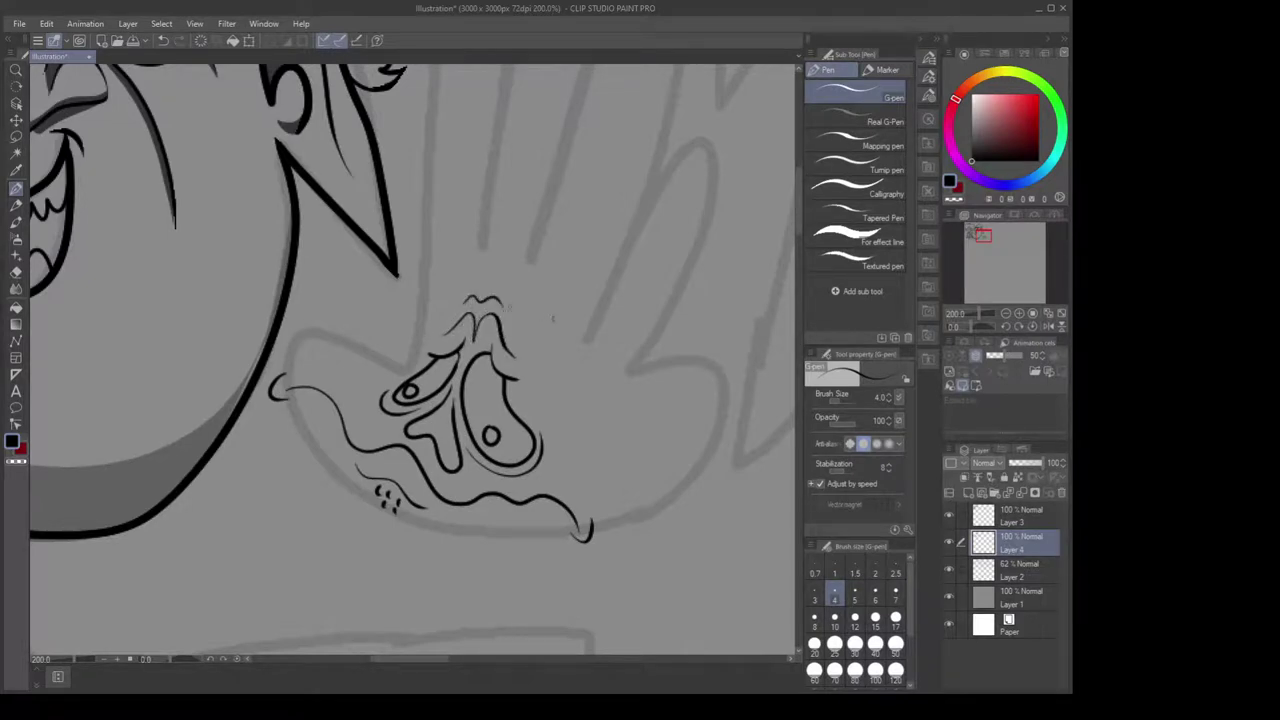
key(ctrl+z)
key(ctrl+z)
key(ctrl+z)
Erase the curved bag lines beneath both eyes with a size 5 hard eraser
scroll(578, 370, down, 1)
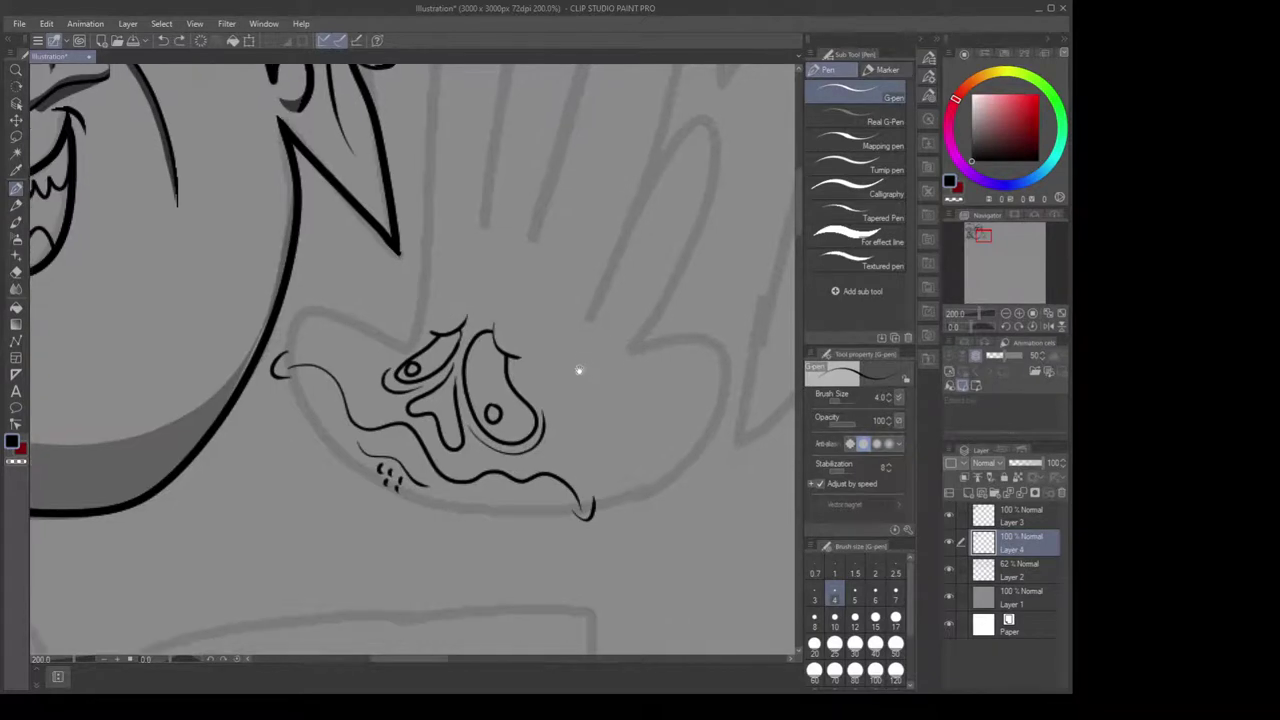
key(e)
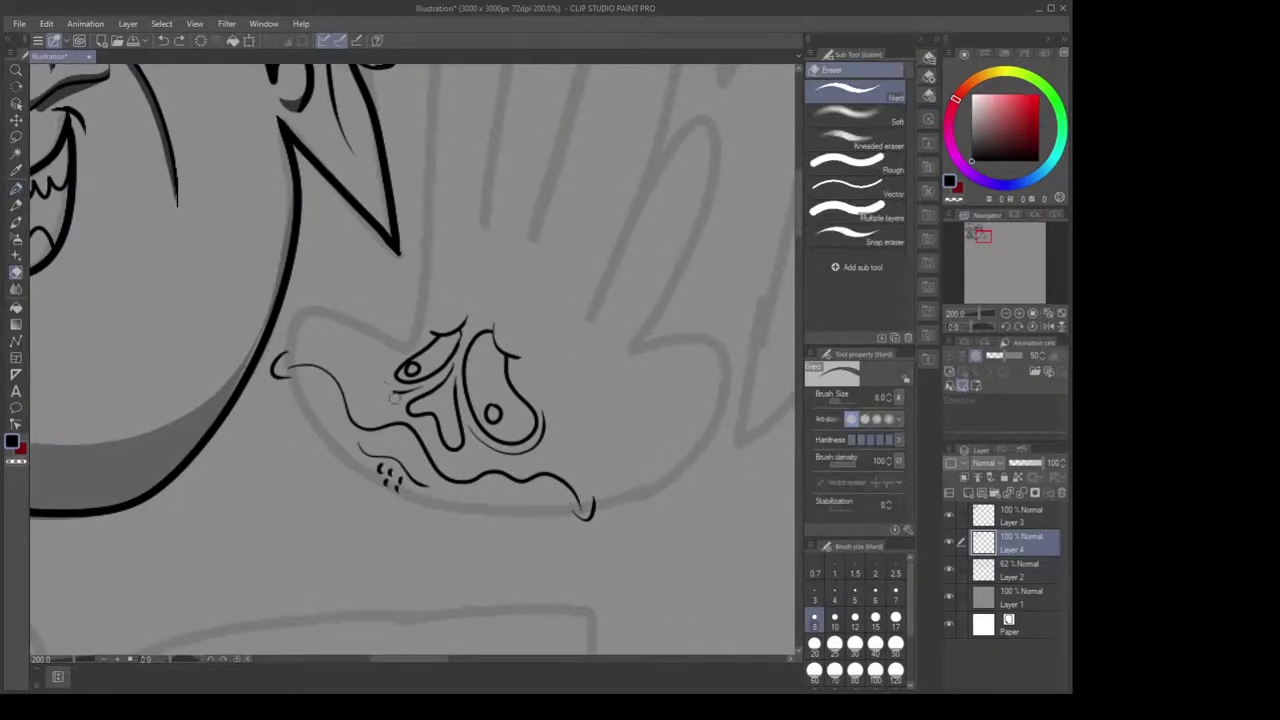
key(bracketleft)
key(bracketleft)
key(bracketleft)
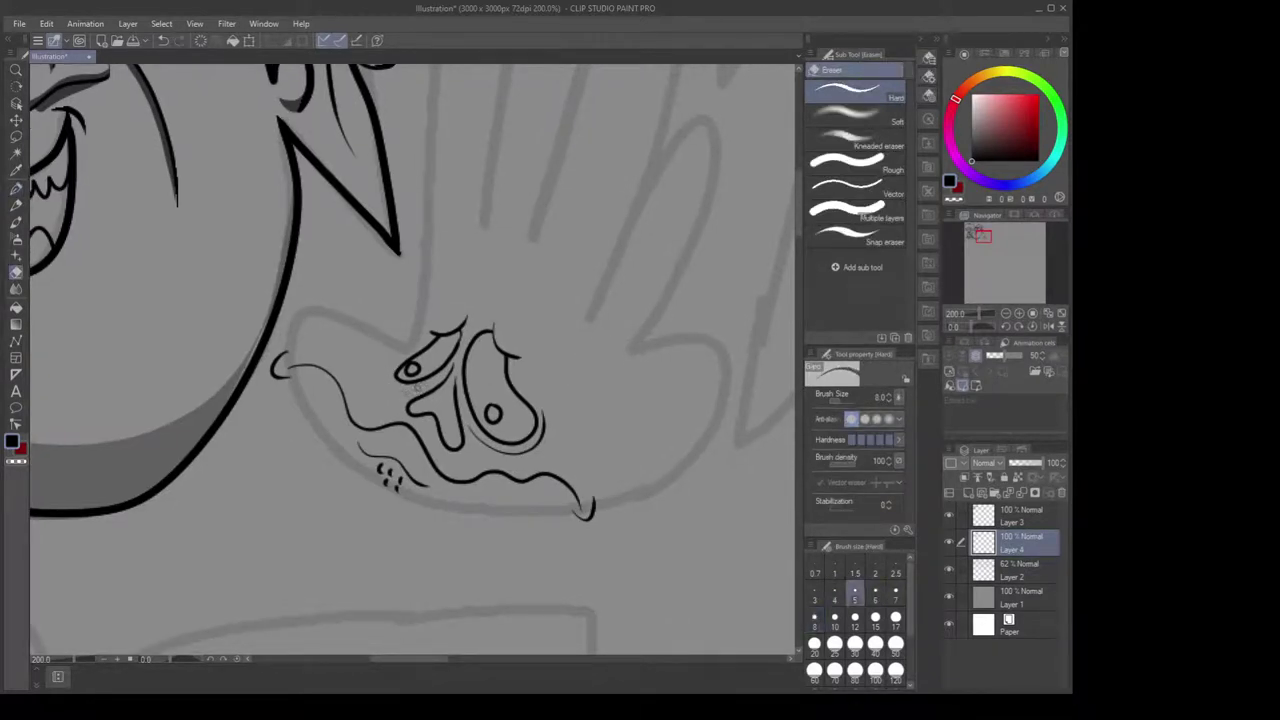
mouse_move(478, 440)
mouse_down()
mouse_move(528, 453)
mouse_move(539, 442)
mouse_move(526, 456)
mouse_move(544, 415)
mouse_move(463, 391)
mouse_move(600, 387)
mouse_up()
key(p)
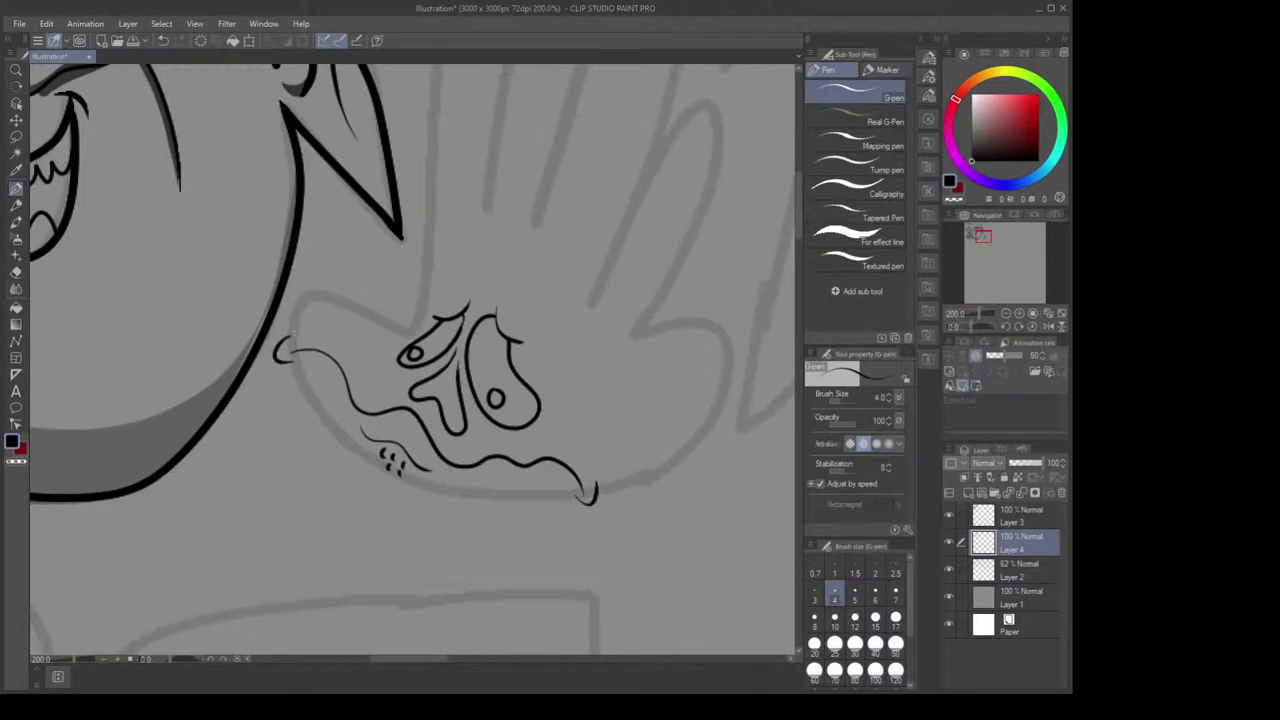
mouse_move(300, 298)
mouse_down()
mouse_move(360, 303)
mouse_move(404, 337)
mouse_move(424, 284)
mouse_up()
drag(502, 214, 472, 336)
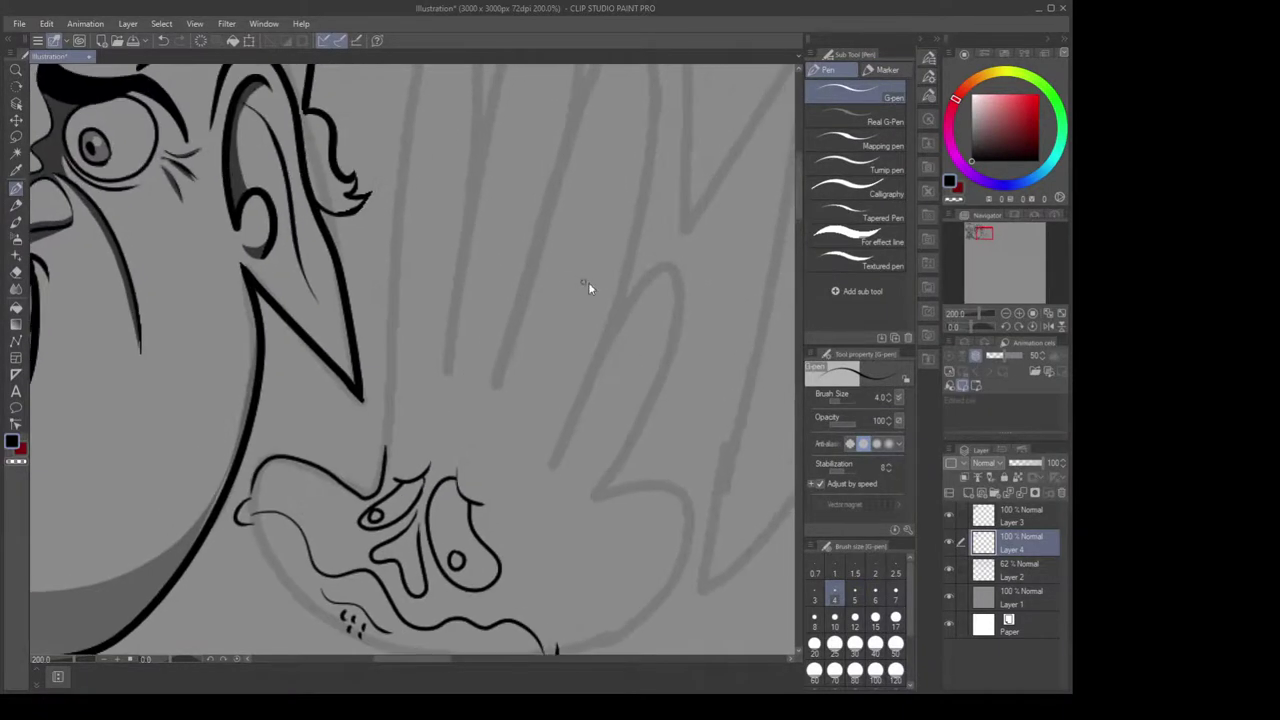
key(ctrl+z)
Ink the first long finger with bumpy knuckles down its outer side, continuing the line around the thumb
drag(590, 345, 575, 355)
scroll(578, 350, down, 1)
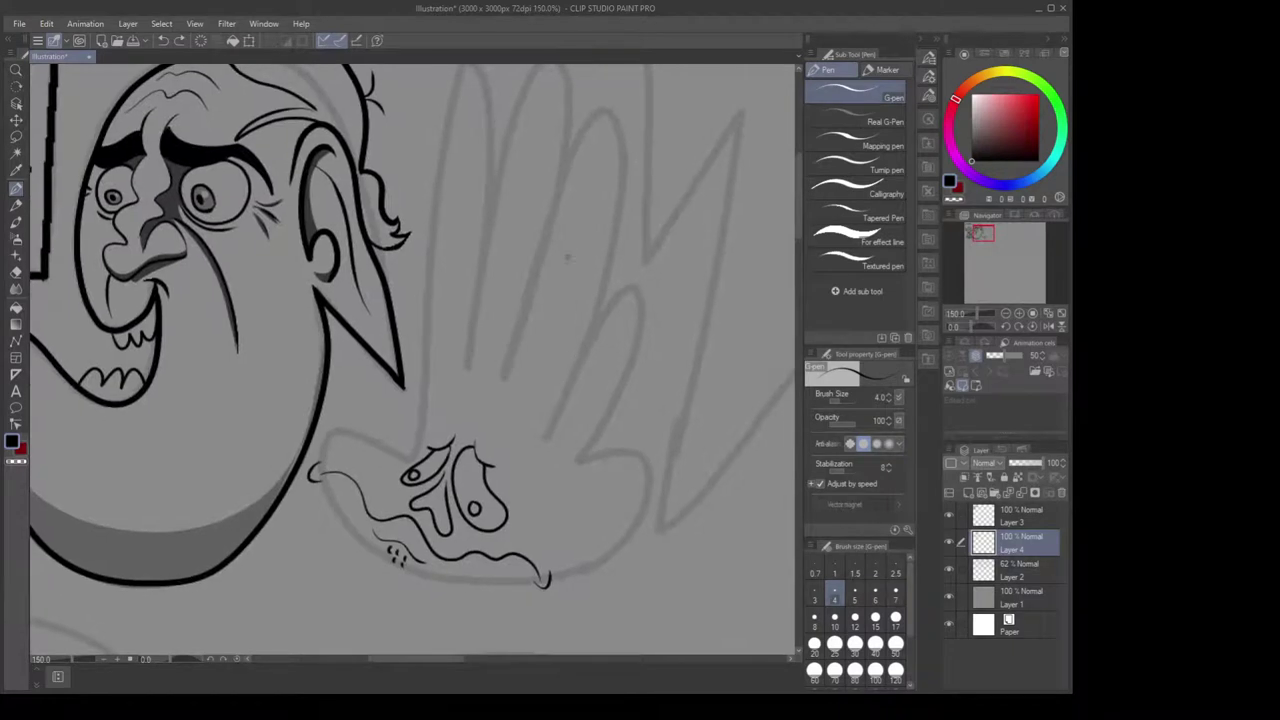
scroll(567, 245, up, 1)
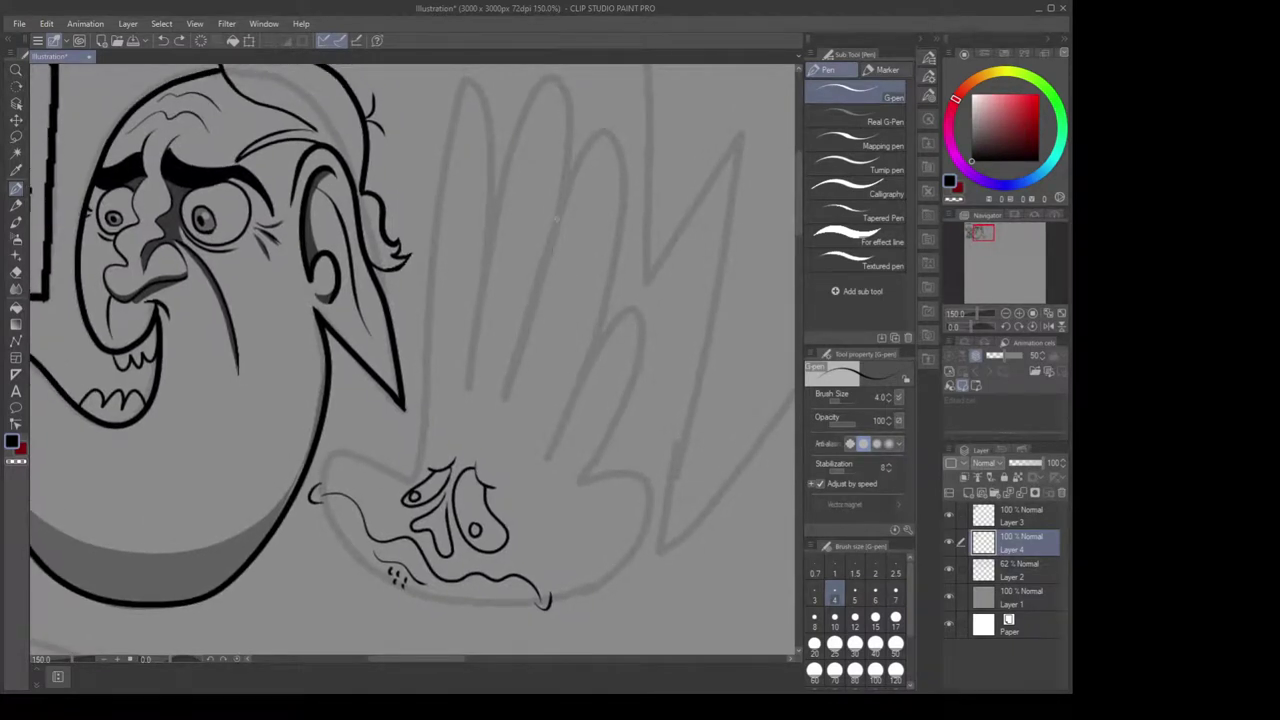
scroll(552, 269, up, 2)
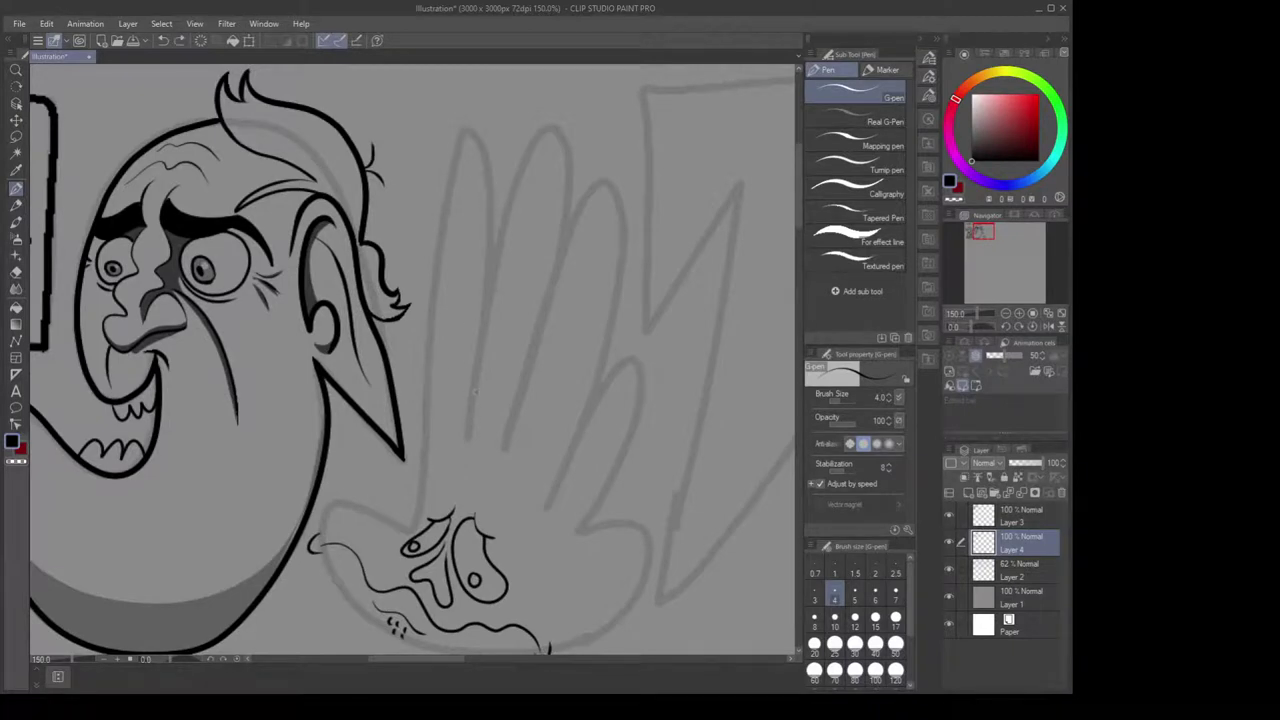
mouse_move(467, 430)
mouse_down()
mouse_move(492, 219)
mouse_move(478, 131)
mouse_move(454, 145)
mouse_move(441, 230)
mouse_up()
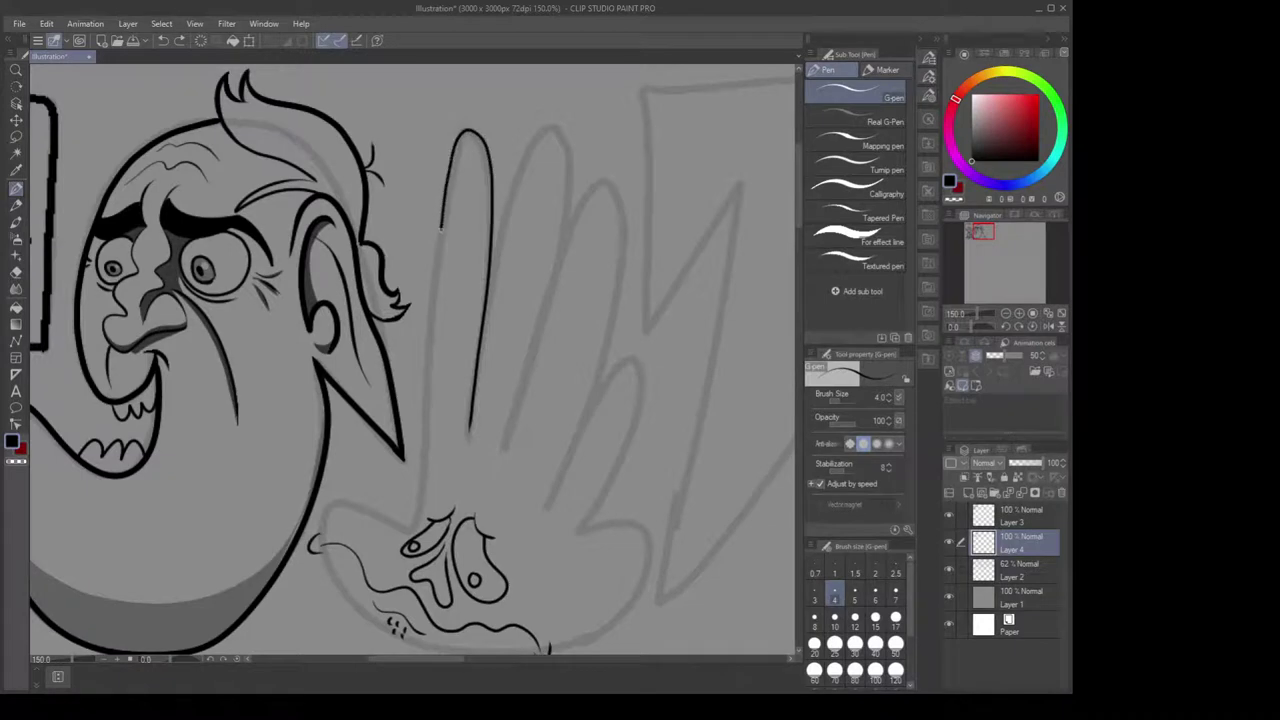
mouse_move(433, 281)
mouse_down()
mouse_move(413, 529)
mouse_move(355, 493)
mouse_move(318, 520)
mouse_up()
Erase the inked thumb outline between the finger's base and the mouth's upper corner
drag(532, 446, 575, 343)
scroll(576, 343, up, 1)
drag(475, 413, 517, 363)
key(e)
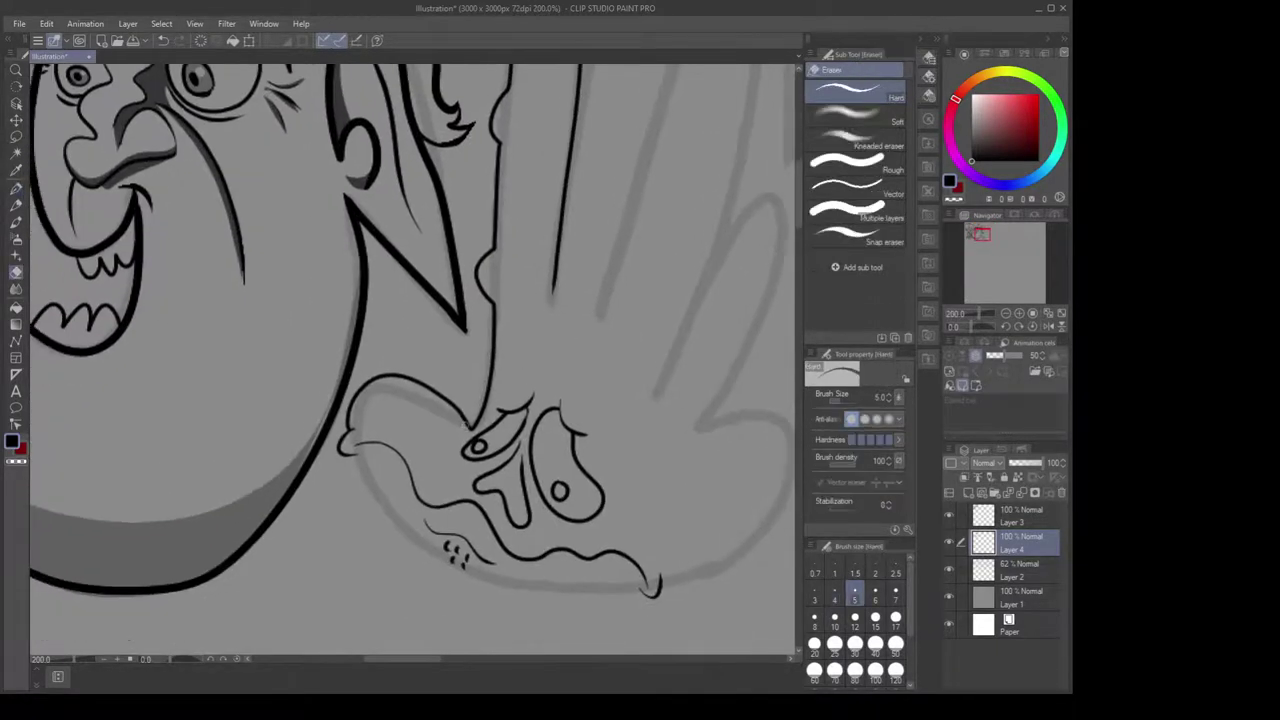
drag(465, 420, 446, 392)
mouse_move(344, 428)
mouse_down()
mouse_move(364, 388)
mouse_move(408, 381)
mouse_move(398, 367)
mouse_move(452, 407)
mouse_up()
scroll(449, 371, up, 3)
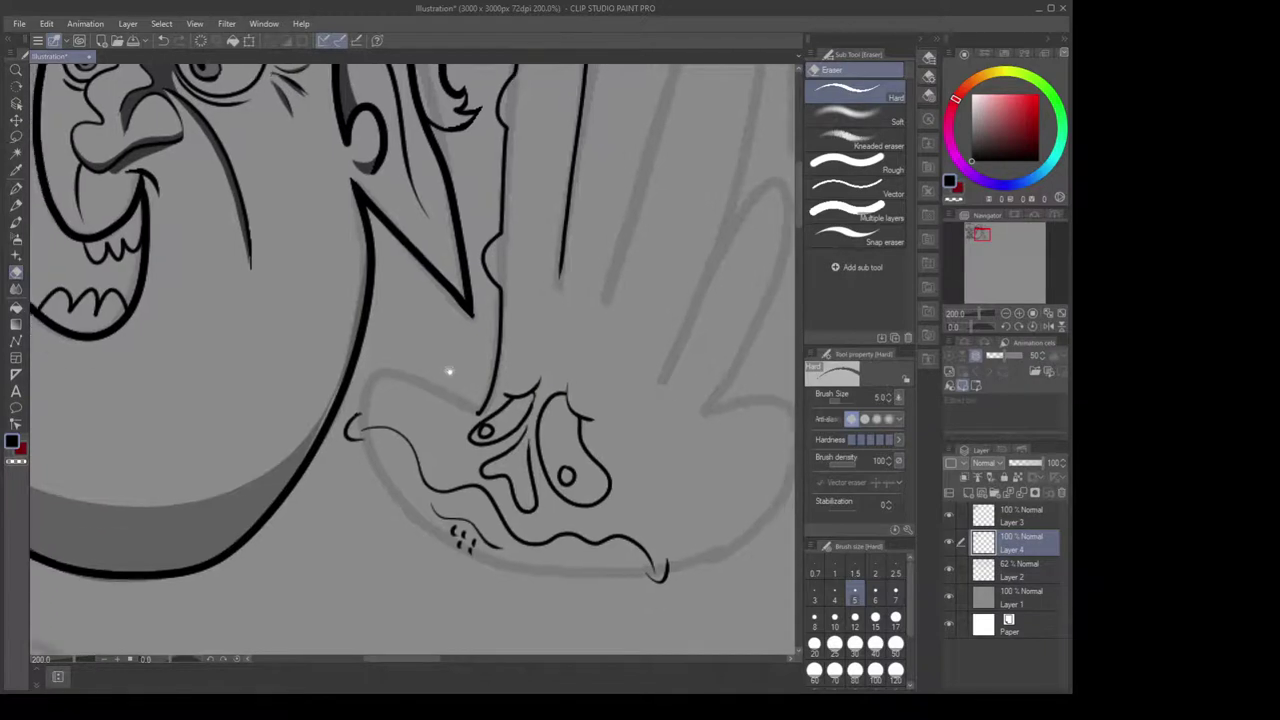
Redraw the thumb as one smooth rounded line from the mouth's upper corner to the finger's base
key(p)
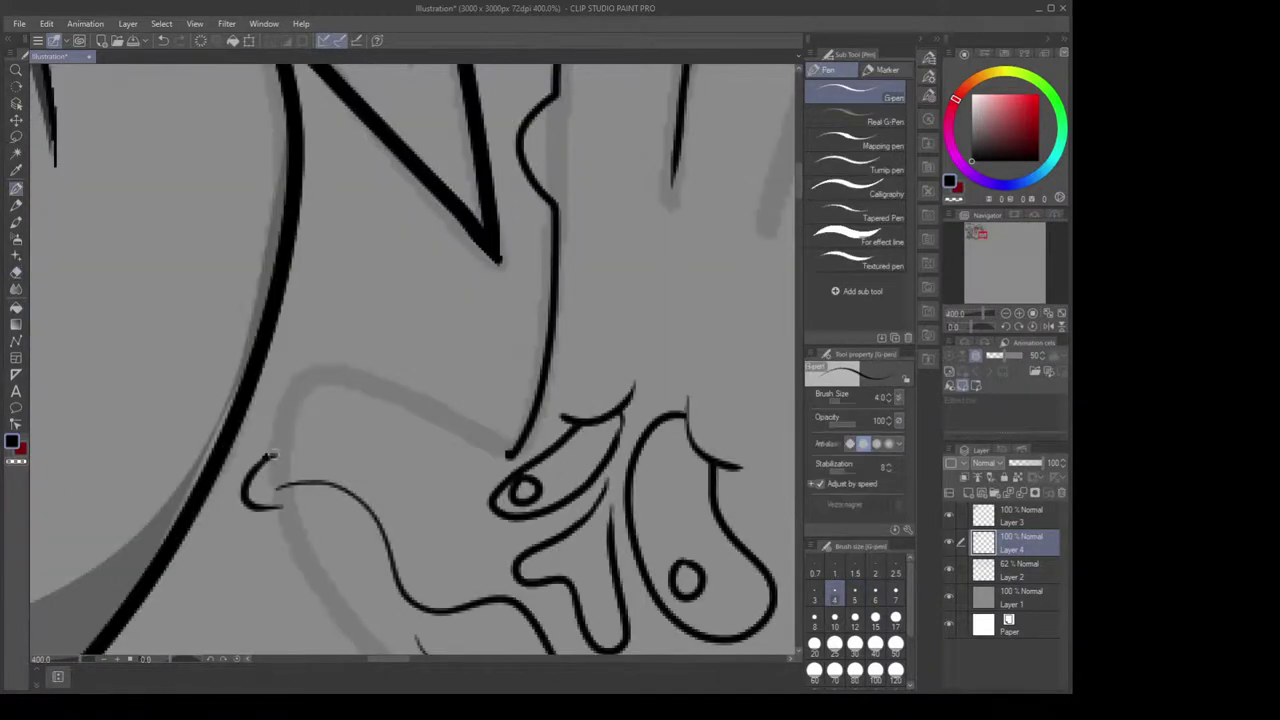
drag(272, 455, 305, 390)
key(ctrl+z)
drag(270, 456, 305, 381)
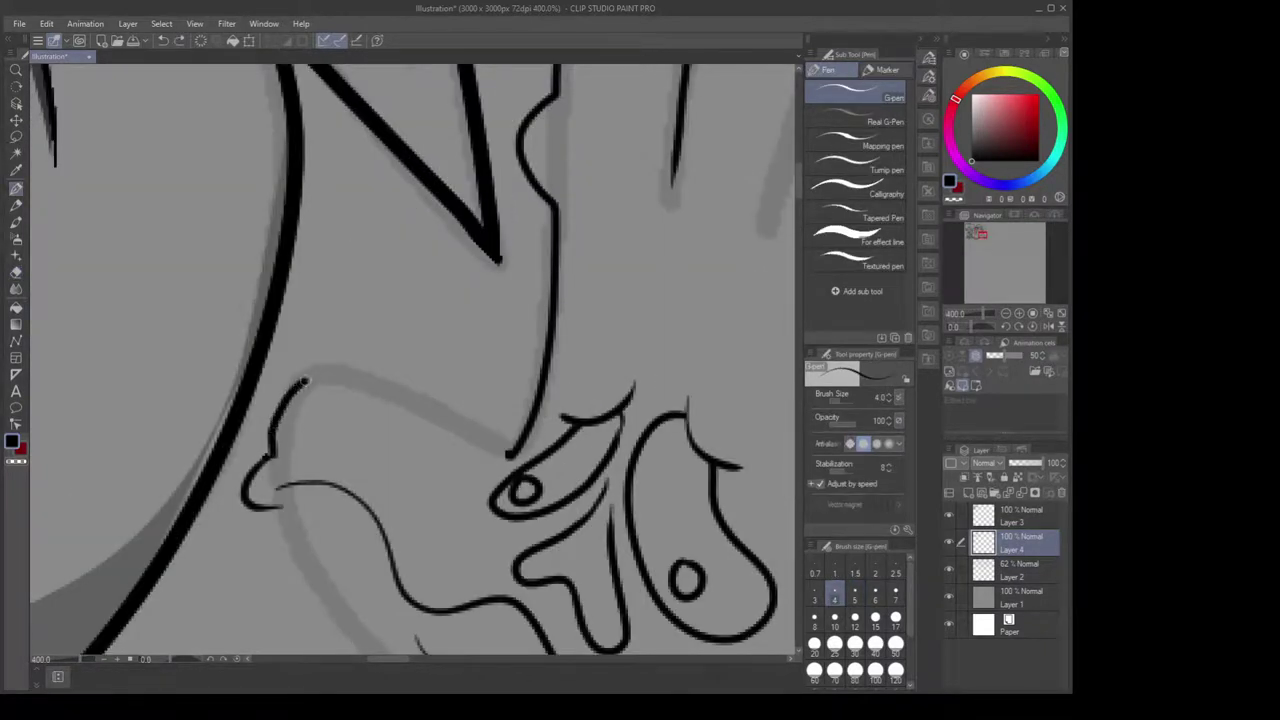
key(ctrl+z)
mouse_move(270, 456)
mouse_down()
mouse_move(289, 396)
mouse_move(331, 372)
mouse_move(375, 379)
mouse_move(512, 457)
mouse_up()
Ink the jaw curve along the palm's lower edge between the mouth corners, plus the ear's rounded outer edge on the palm's far side
mouse_move(598, 460)
mouse_down()
mouse_move(460, 366)
mouse_move(429, 269)
mouse_up()
mouse_move(106, 312)
mouse_down()
mouse_move(175, 432)
mouse_move(310, 540)
mouse_move(395, 573)
mouse_move(604, 584)
mouse_up()
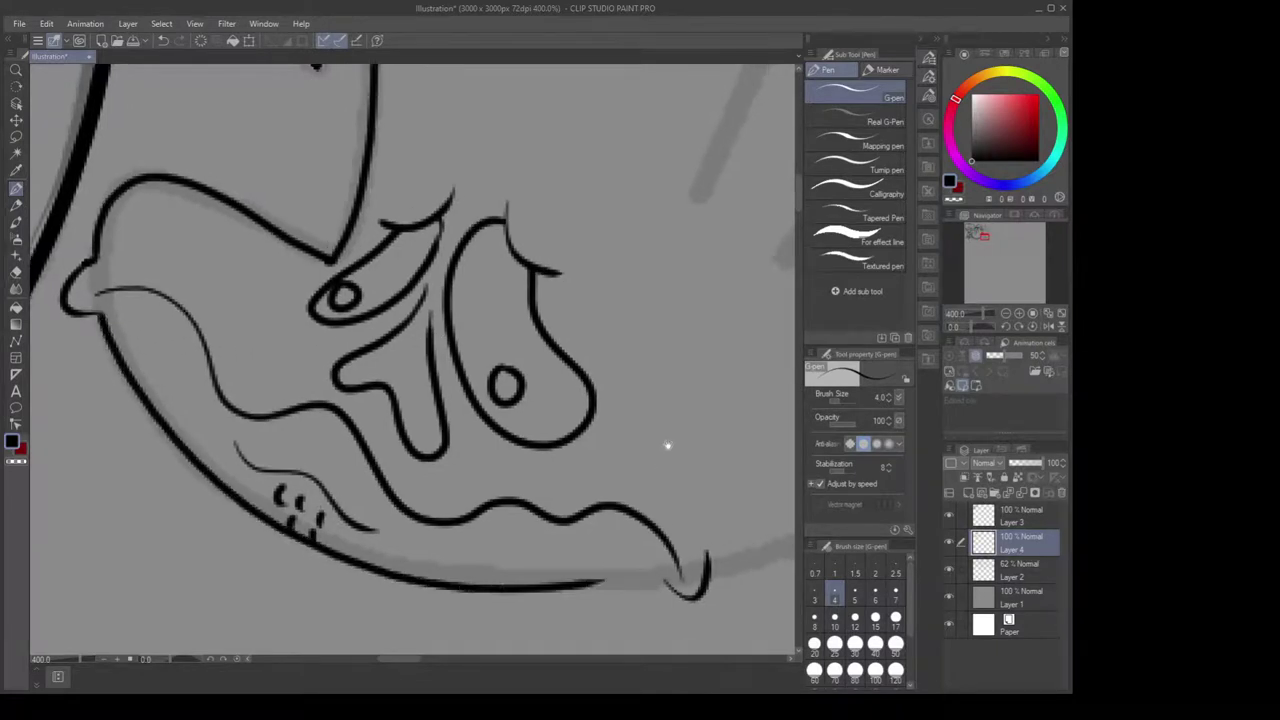
scroll(343, 467, down, 2)
key(ctrl+z)
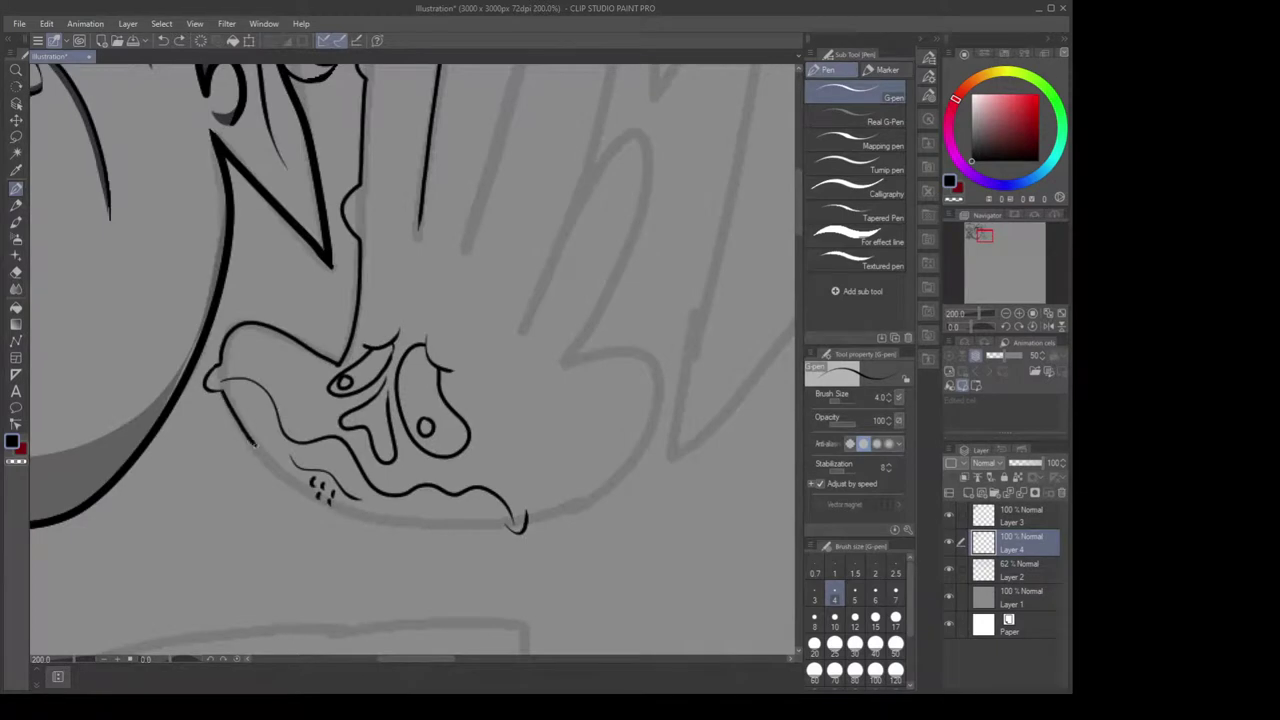
mouse_move(220, 390)
mouse_down()
mouse_move(263, 463)
mouse_move(320, 505)
mouse_move(415, 534)
mouse_move(503, 527)
mouse_up()
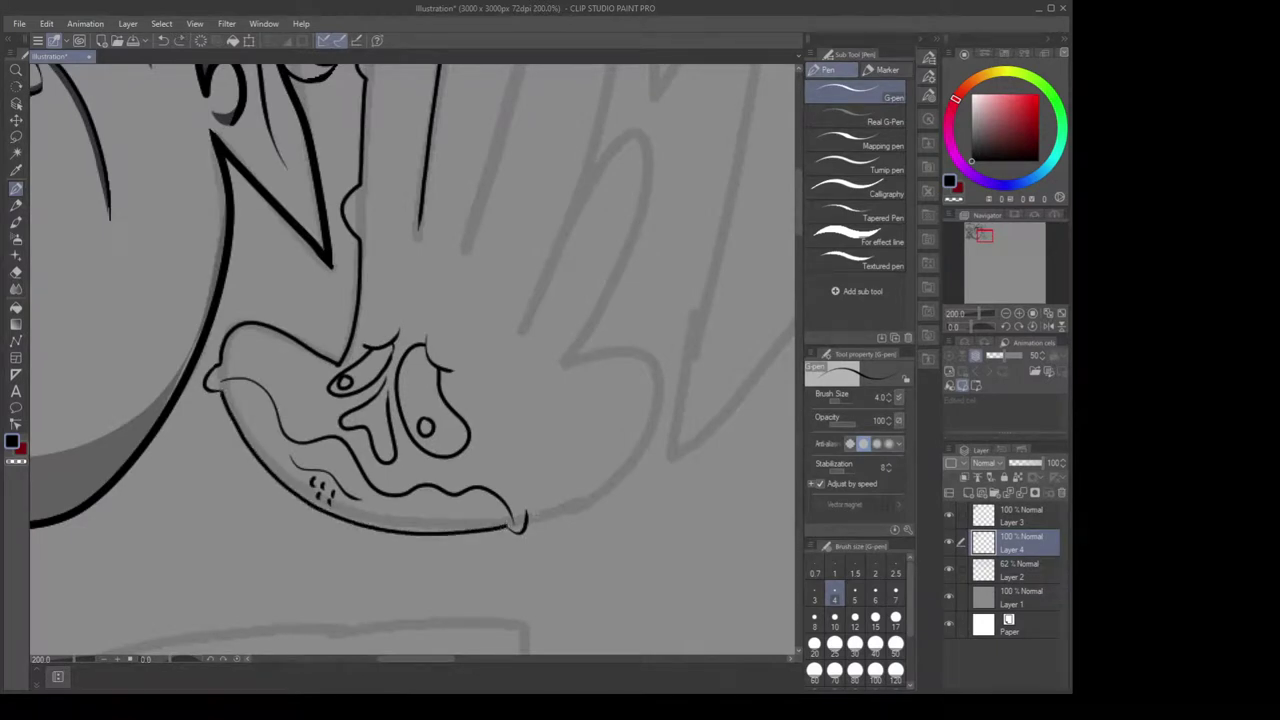
mouse_move(561, 367)
mouse_down()
mouse_move(616, 352)
mouse_move(658, 372)
mouse_move(646, 440)
mouse_move(570, 508)
mouse_up()
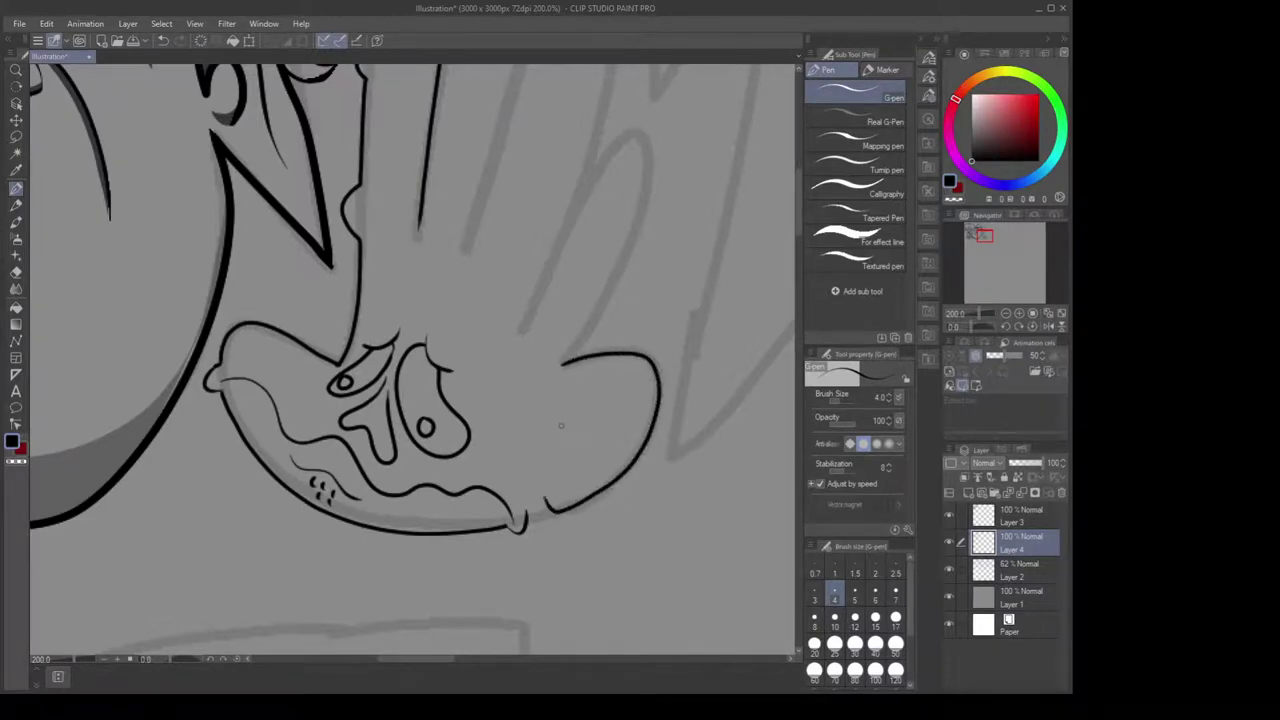
mouse_move(561, 426)
mouse_down()
mouse_move(559, 390)
mouse_move(620, 362)
mouse_move(560, 416)
mouse_move(576, 456)
mouse_up()
key(ctrl+z)
key(ctrl+z)
mouse_move(685, 250)
mouse_down()
mouse_move(705, 345)
mouse_move(688, 366)
mouse_up()
key(ctrl+z)
drag(728, 222, 686, 297)
key(ctrl+z)
mouse_move(680, 200)
mouse_down()
mouse_move(700, 250)
mouse_move(670, 320)
mouse_up()
key(ctrl+z)
drag(654, 265, 690, 320)
drag(698, 332, 700, 352)
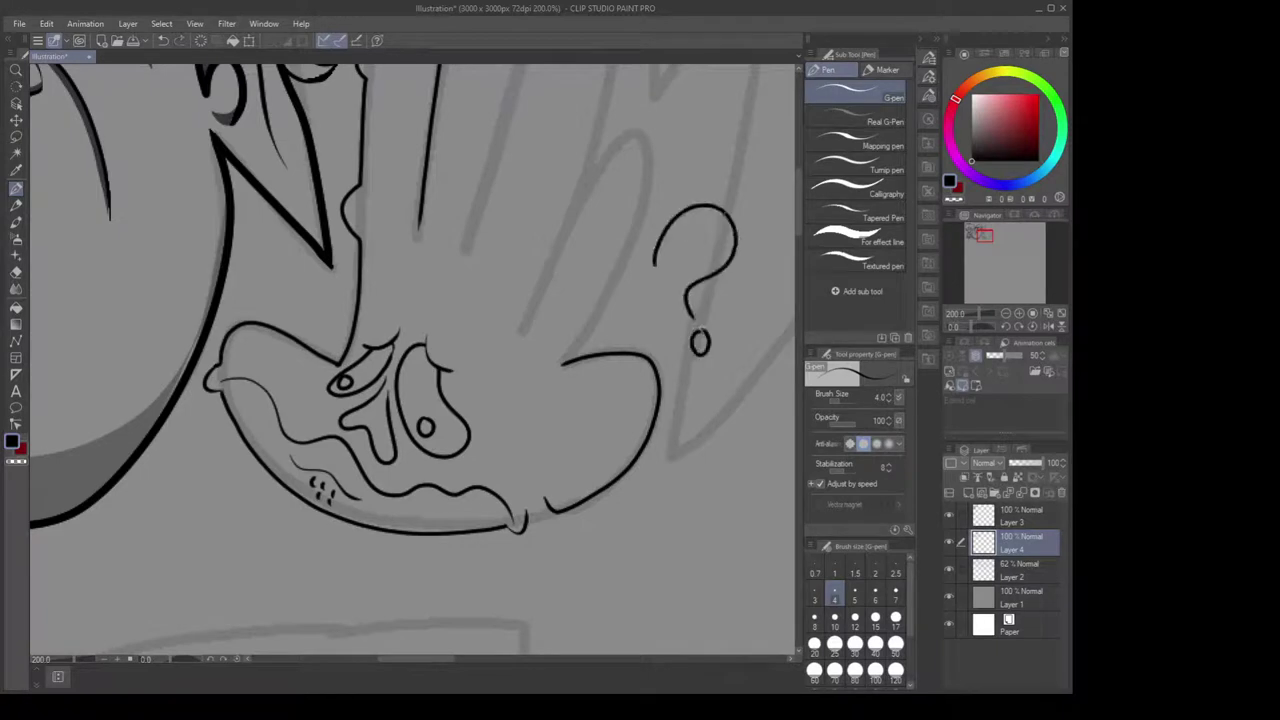
key(ctrl+z)
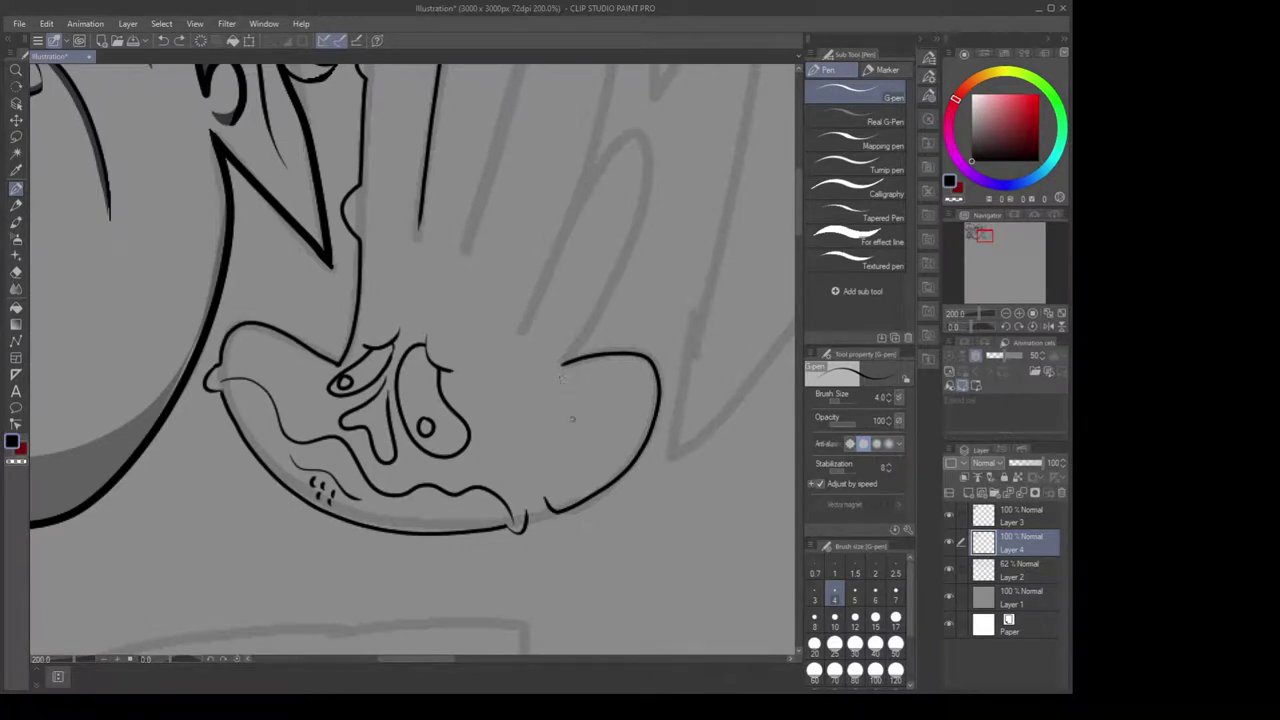
Draw the ear's front edge with a small notch at its base and a curved inner rim following the outer edge
mouse_move(570, 424)
mouse_down()
mouse_move(566, 380)
mouse_move(612, 364)
mouse_move(645, 394)
mouse_move(590, 460)
mouse_move(566, 367)
mouse_move(541, 414)
mouse_move(572, 437)
mouse_up()
key(ctrl+z)
key(ctrl+z)
drag(566, 364, 574, 437)
key(ctrl+z)
mouse_move(566, 363)
mouse_down()
mouse_move(543, 416)
mouse_move(572, 436)
mouse_move(558, 469)
mouse_move(566, 460)
mouse_up()
key(ctrl+z)
key(ctrl+z)
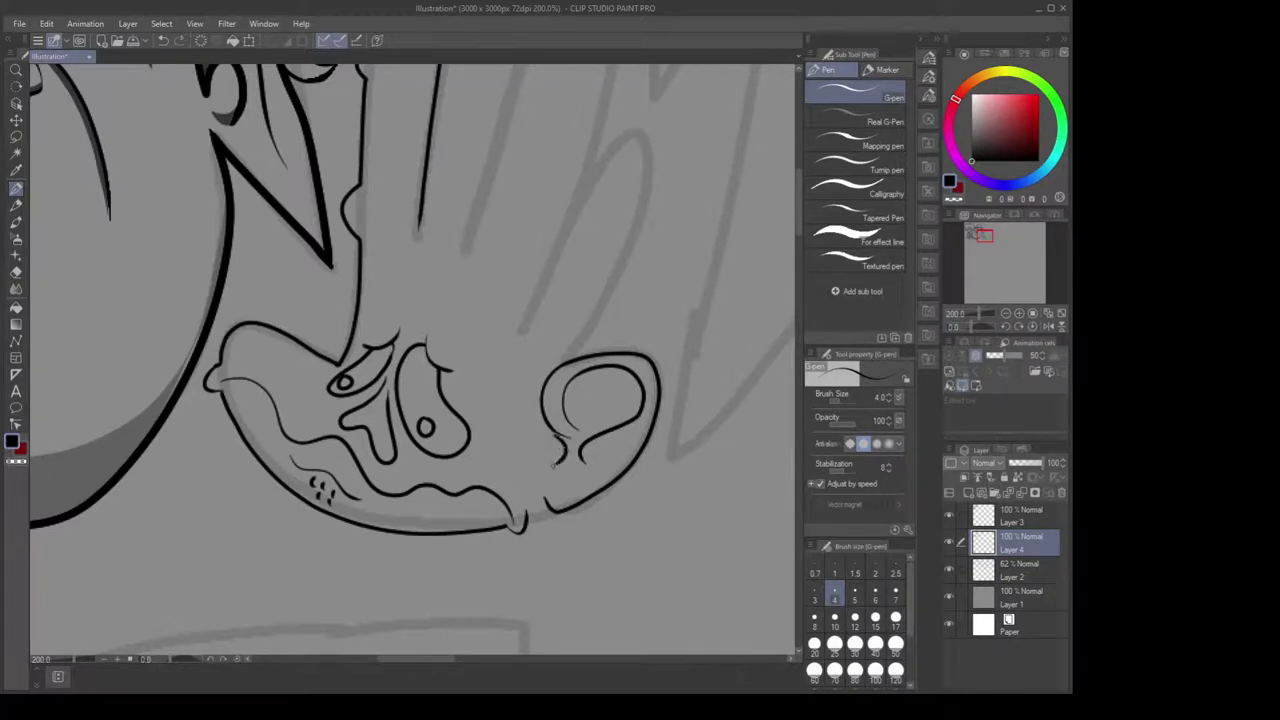
key(ctrl+z)
drag(562, 460, 588, 472)
Erase the lower part of the ear's inner rim and redraw it longer, adding a parallel inner fold and a small lobe mark
key(e)
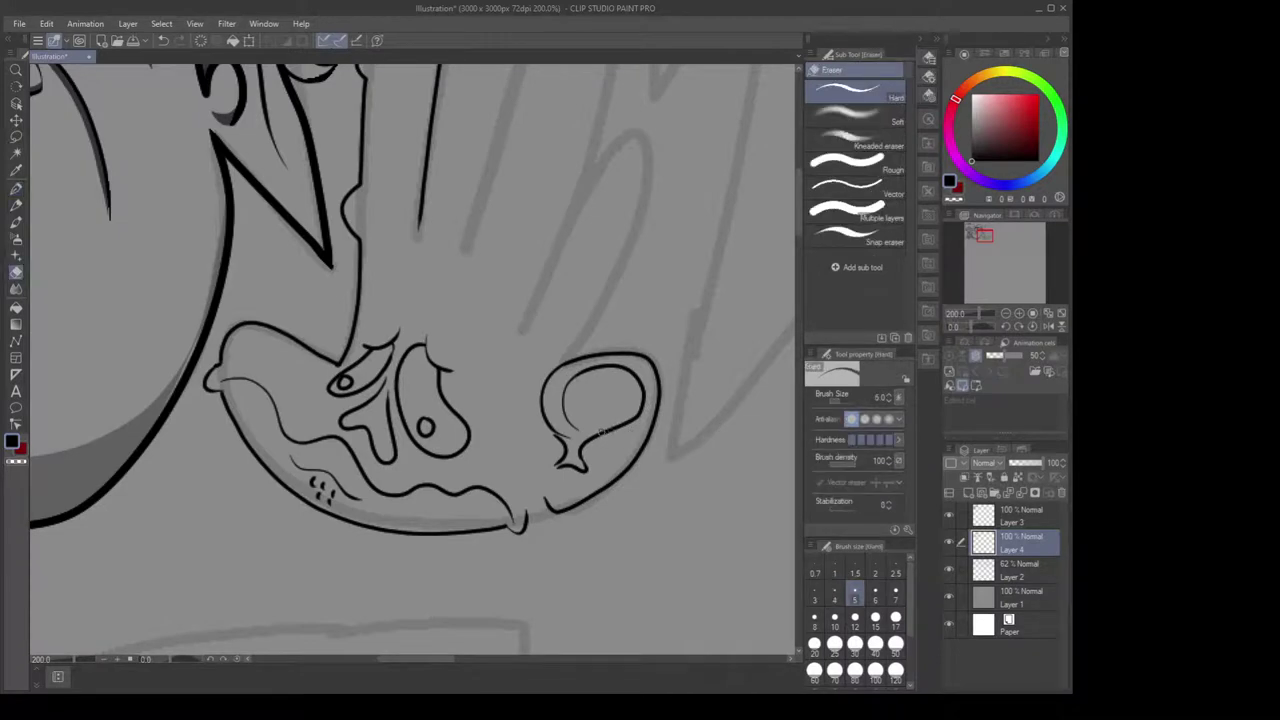
mouse_move(601, 431)
mouse_down()
mouse_move(580, 452)
mouse_move(620, 430)
mouse_up()
key(p)
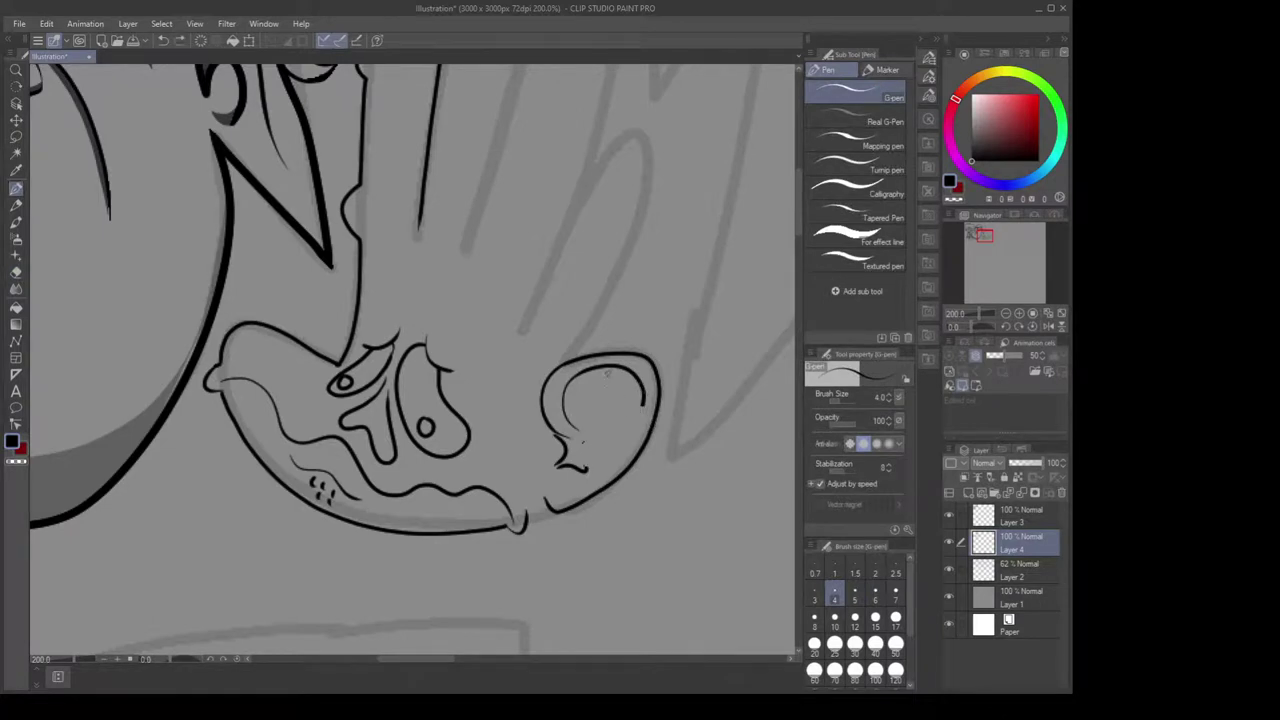
mouse_move(606, 372)
mouse_down()
mouse_move(634, 404)
mouse_move(602, 452)
mouse_up()
drag(641, 402, 628, 455)
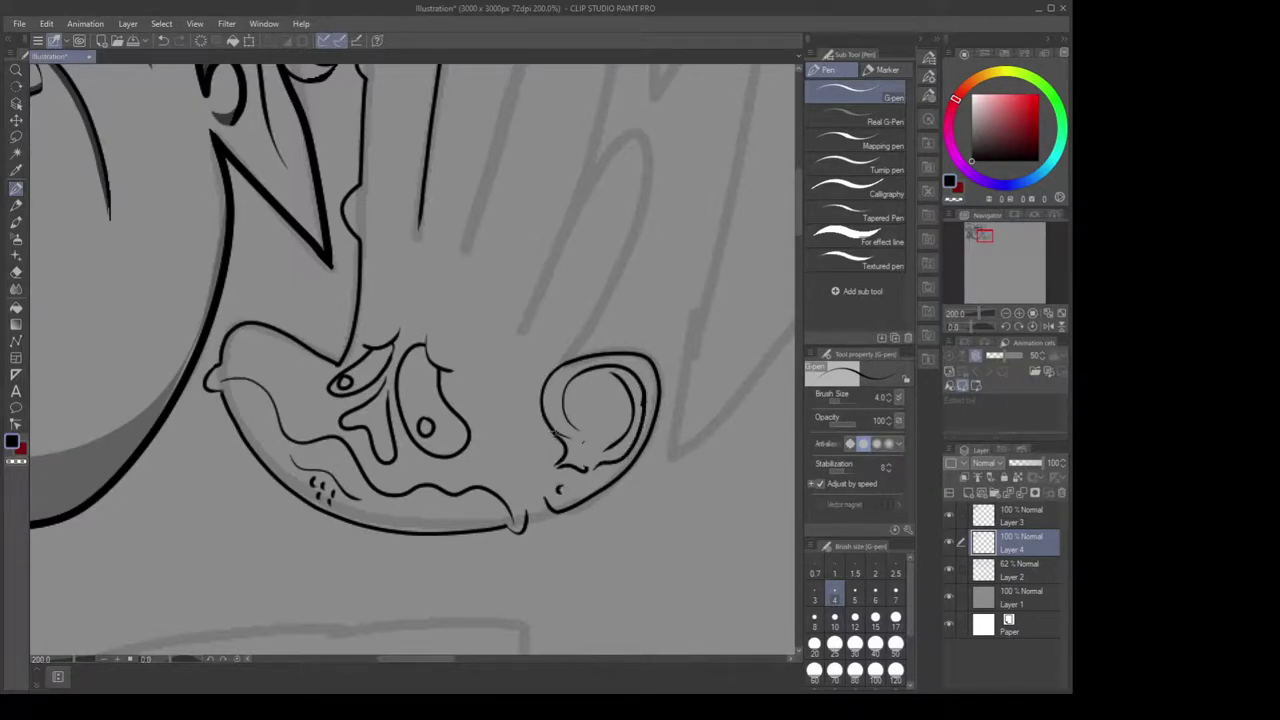
Add small curved folds inside the ear and thicken the upper arc of its inner rim
mouse_move(570, 397)
mouse_down()
mouse_move(602, 392)
mouse_move(565, 400)
mouse_move(583, 417)
mouse_move(586, 452)
mouse_up()
drag(564, 404, 574, 428)
key(ctrl+z)
scroll(660, 400, up, 2)
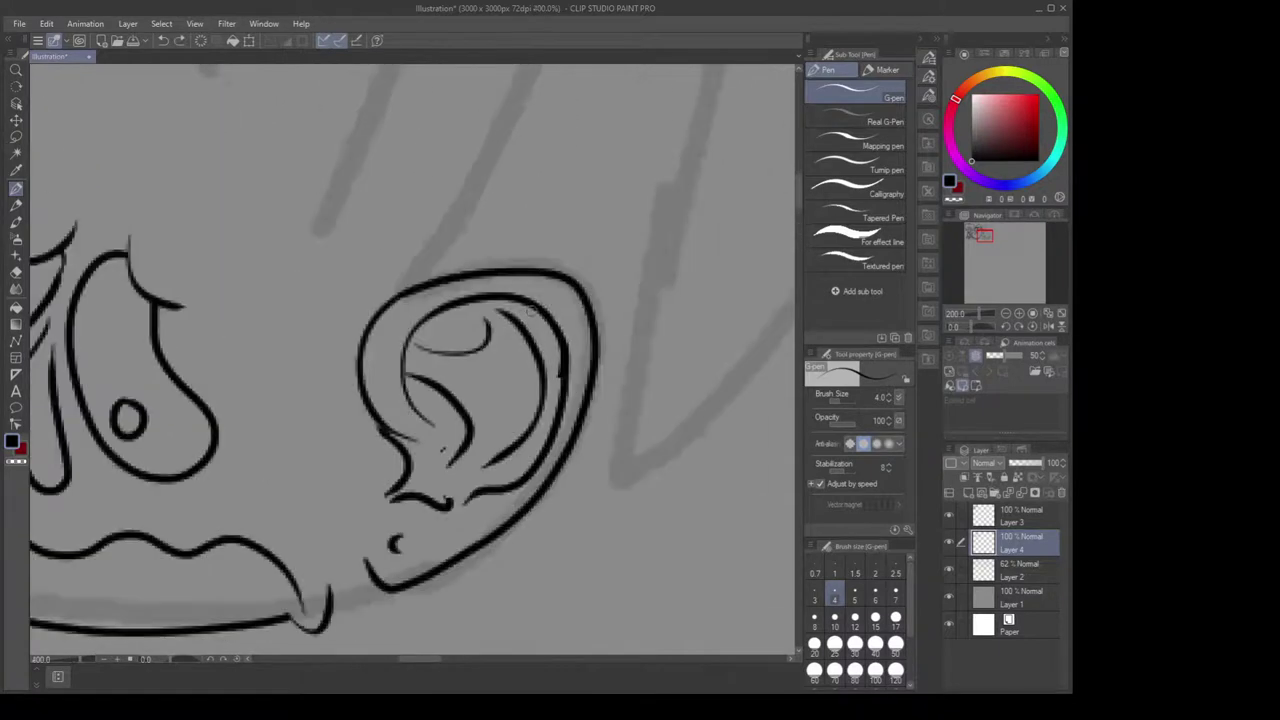
scroll(405, 404, down, 1)
mouse_move(349, 463)
mouse_down()
mouse_move(327, 398)
mouse_move(399, 349)
mouse_move(466, 364)
mouse_move(488, 406)
mouse_up()
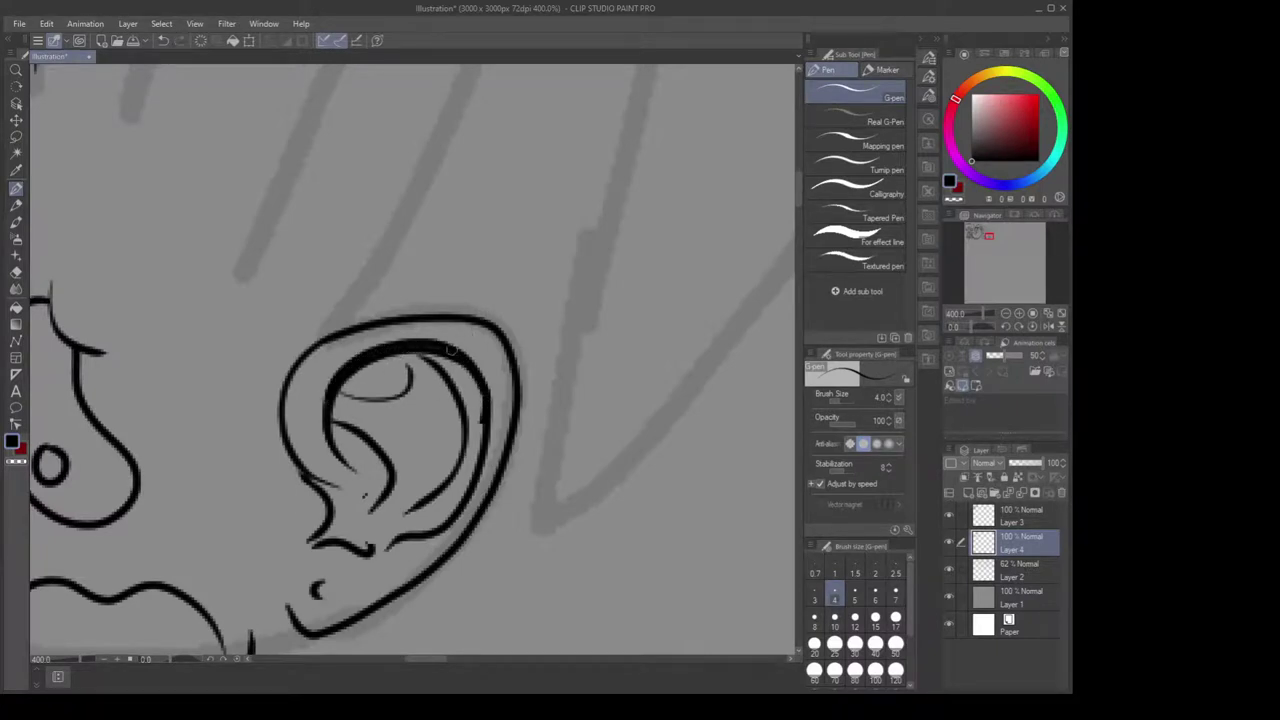
drag(507, 416, 534, 360)
Clean up the rough edges and stray line ends inside the ear with a size 2.5 hard eraser
key(e)
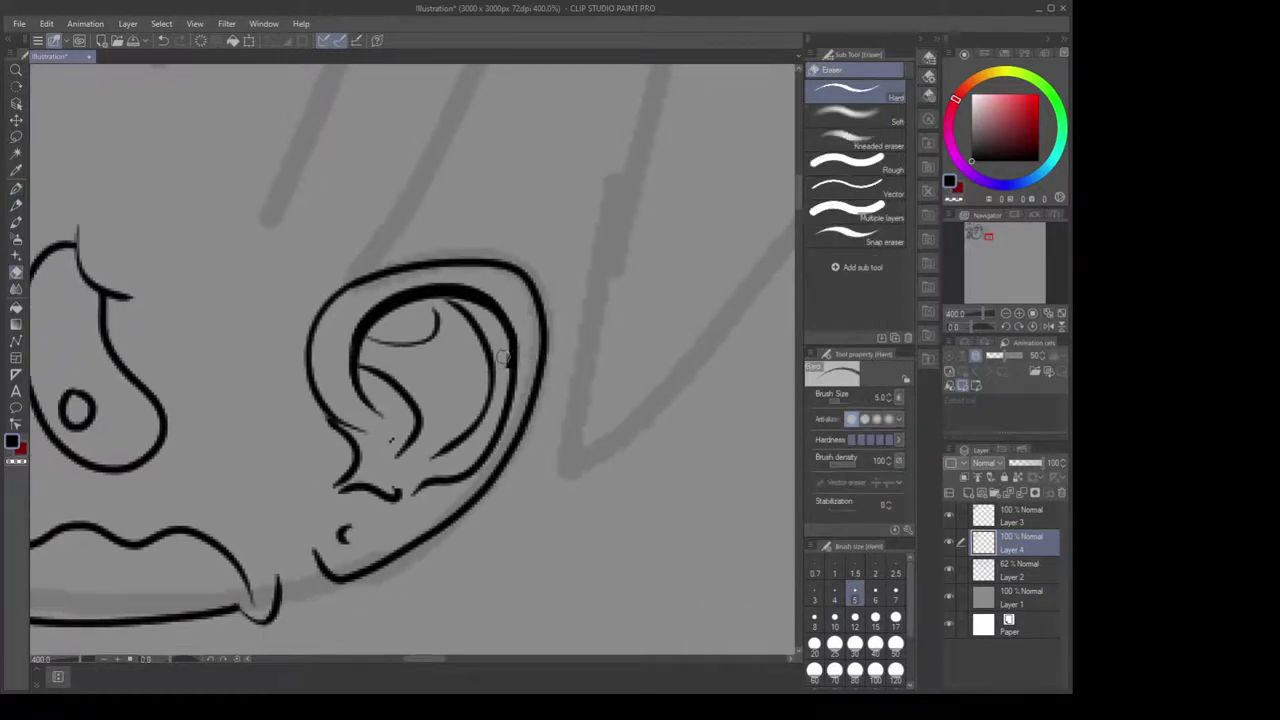
key(bracketleft)
key(bracketleft)
key(bracketleft)
drag(505, 368, 541, 316)
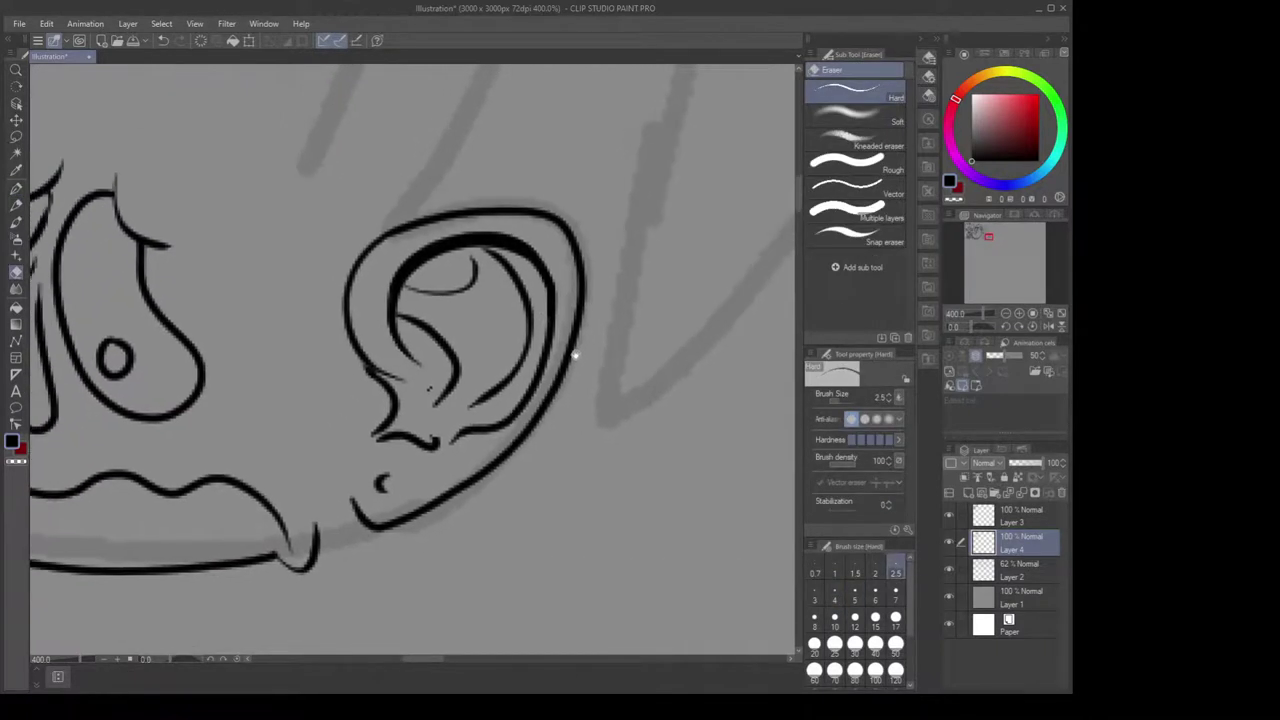
drag(381, 367, 405, 388)
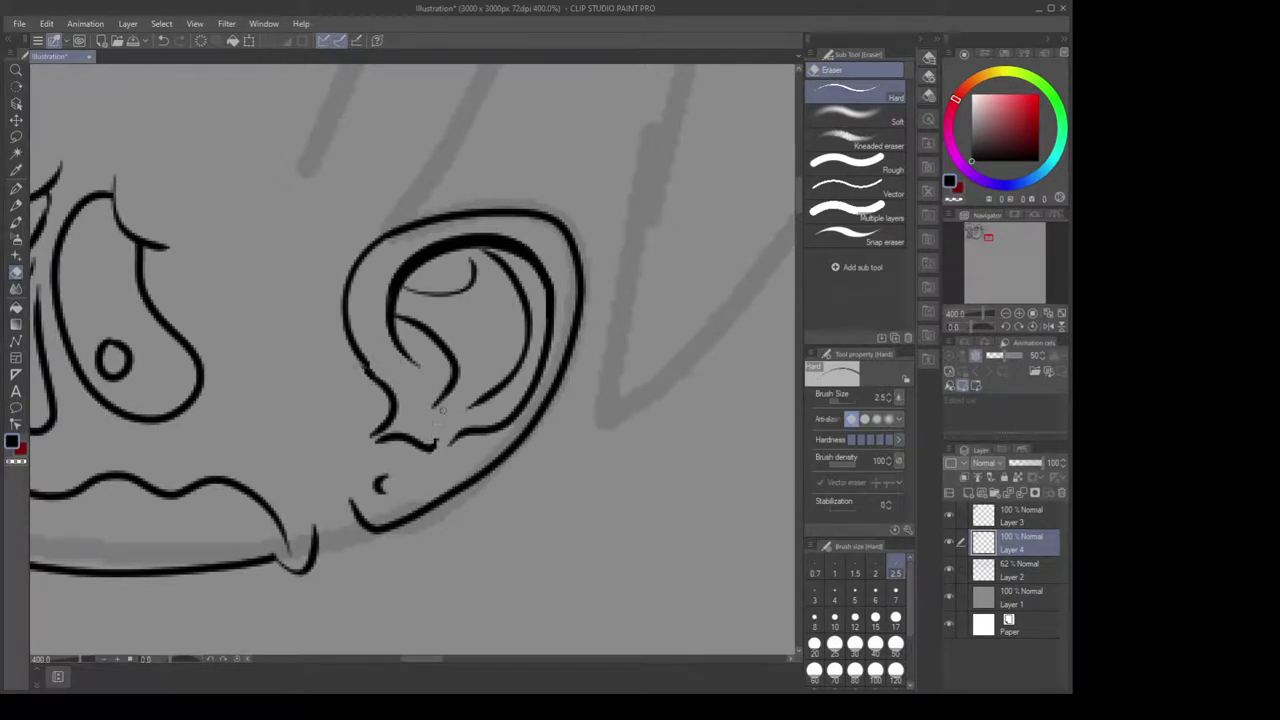
drag(433, 438, 433, 459)
drag(555, 364, 514, 340)
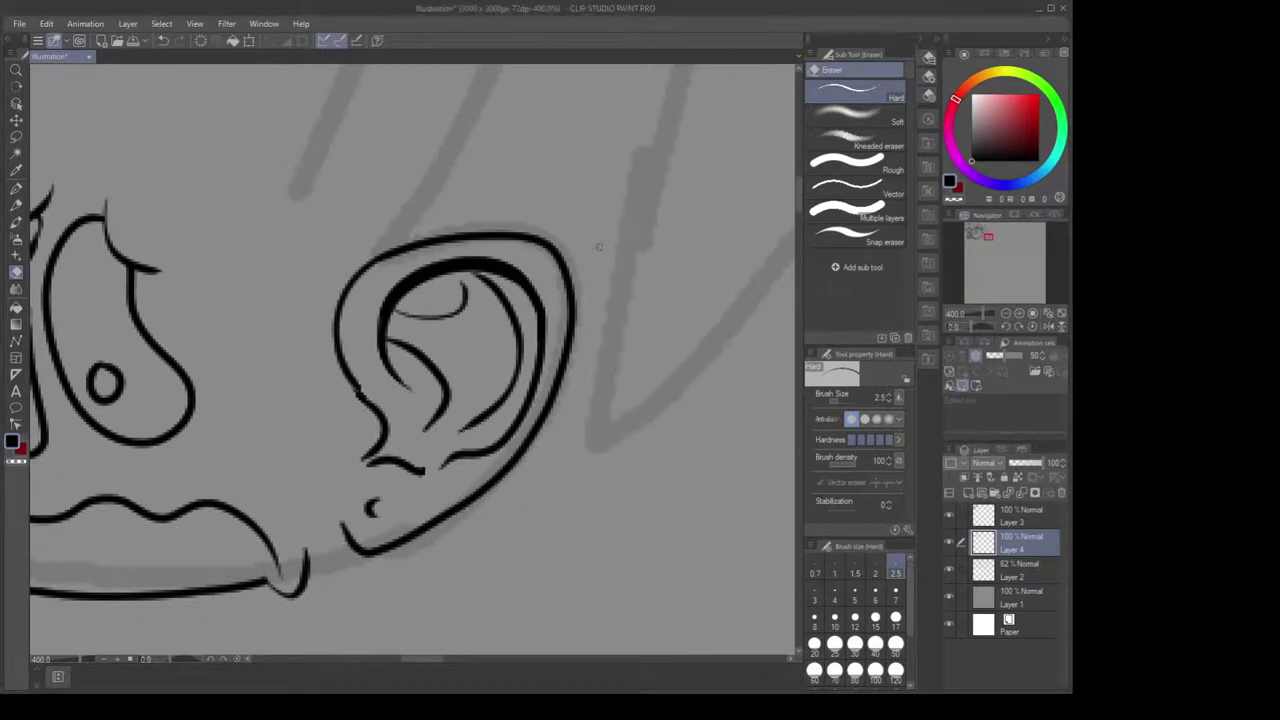
drag(599, 213, 645, 275)
scroll(606, 230, down, 2)
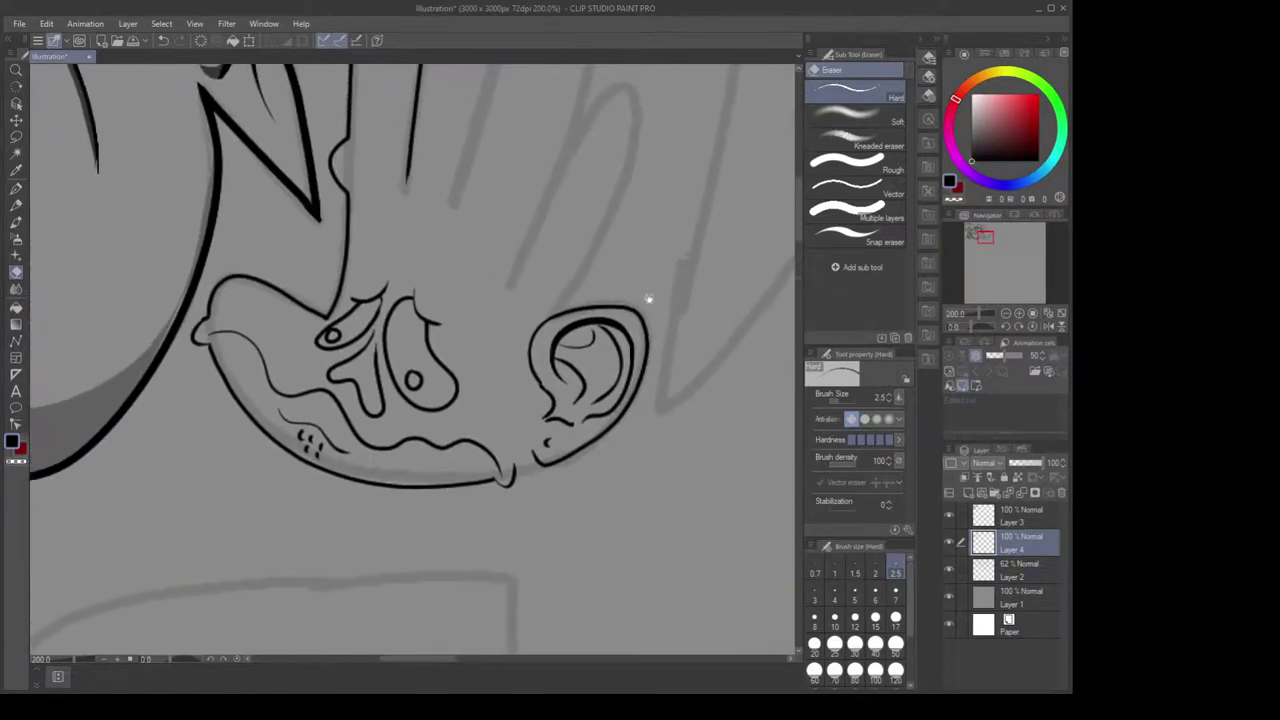
scroll(562, 383, up, 2)
mouse_move(484, 409)
mouse_down()
mouse_move(488, 421)
mouse_move(480, 403)
mouse_up()
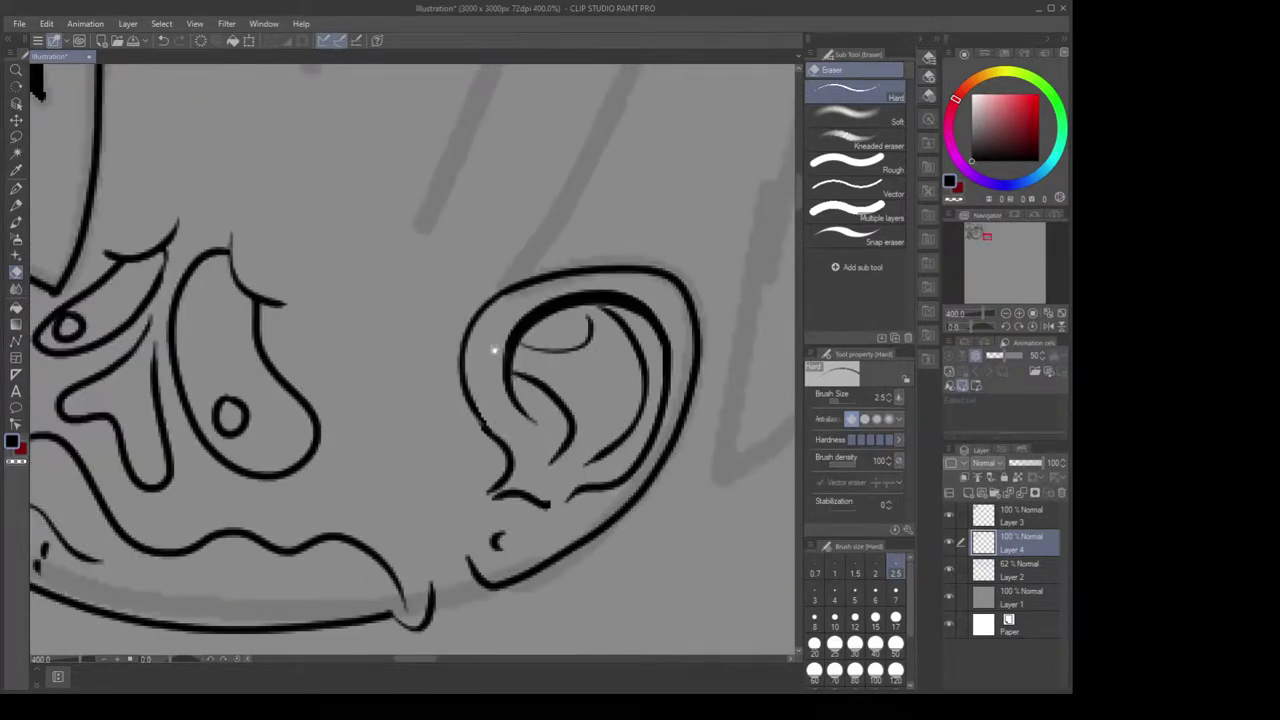
drag(495, 350, 535, 353)
scroll(536, 357, down, 2)
drag(572, 452, 575, 421)
scroll(575, 421, up, 2)
key(p)
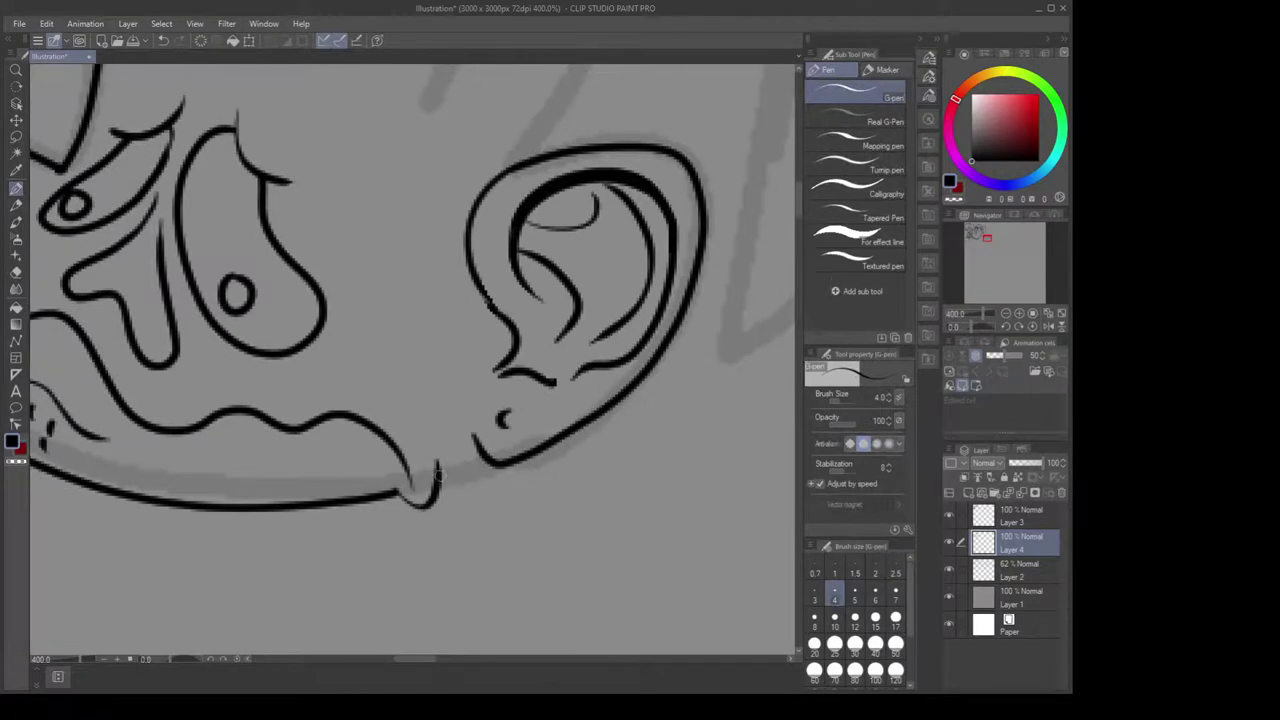
Draw the short jaw line joining the small flap at the end of the mouth to the earlobe
drag(438, 478, 488, 461)
key(ctrl+z)
drag(438, 480, 484, 458)
key(ctrl+z)
key(ctrl+z)
key(ctrl+z)
drag(426, 286, 637, 352)
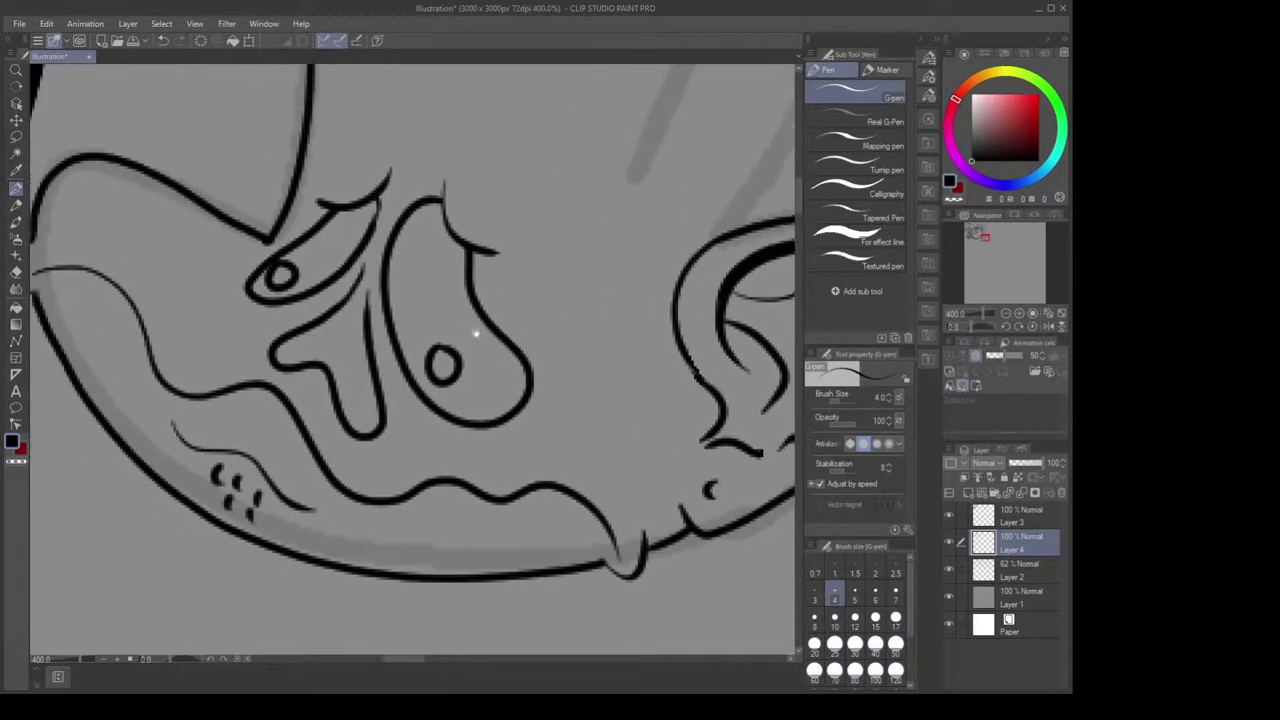
Draw a small crease beside the small eye and a long curved bag under the large eye
scroll(386, 328, up, 2)
scroll(251, 297, down, 2)
drag(207, 282, 325, 312)
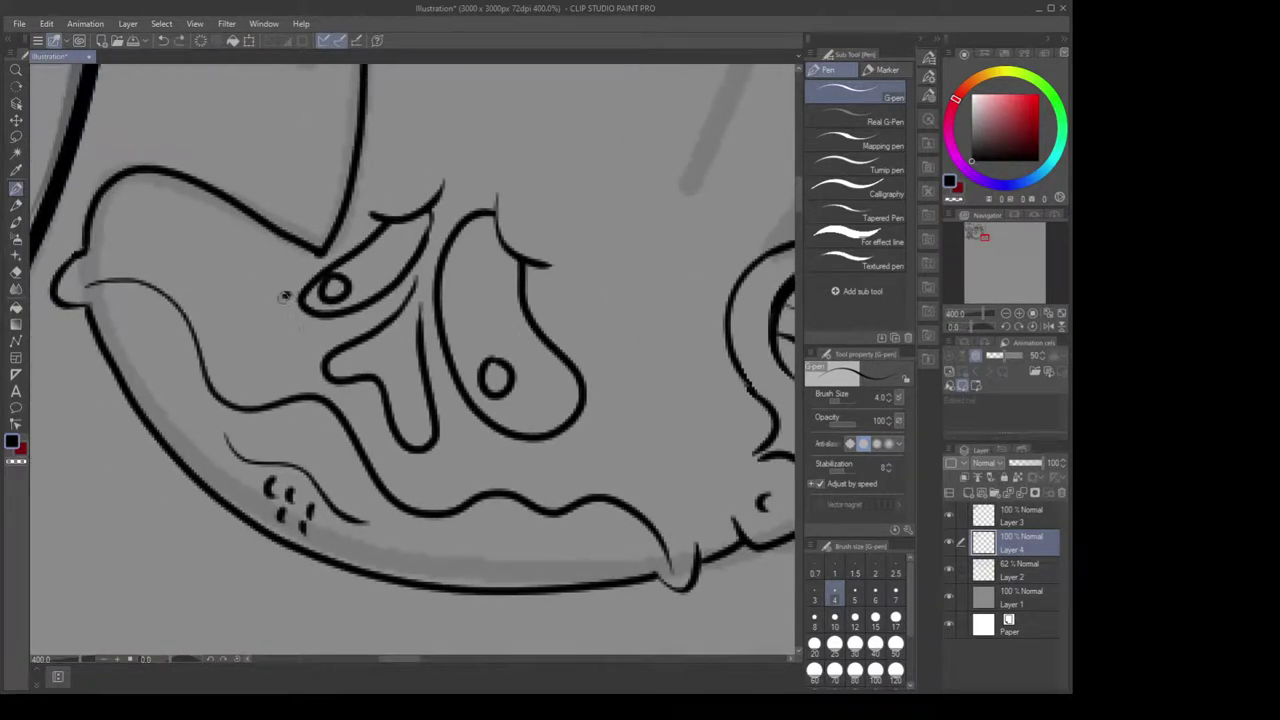
drag(285, 296, 342, 334)
key(ctrl+z)
mouse_move(292, 292)
mouse_down()
mouse_move(302, 329)
mouse_move(328, 326)
mouse_move(283, 304)
mouse_move(289, 322)
mouse_up()
key(ctrl+z)
mouse_move(467, 425)
mouse_down()
mouse_move(554, 459)
mouse_move(600, 412)
mouse_up()
key(ctrl+z)
mouse_move(472, 436)
mouse_down()
mouse_move(519, 456)
mouse_move(607, 408)
mouse_up()
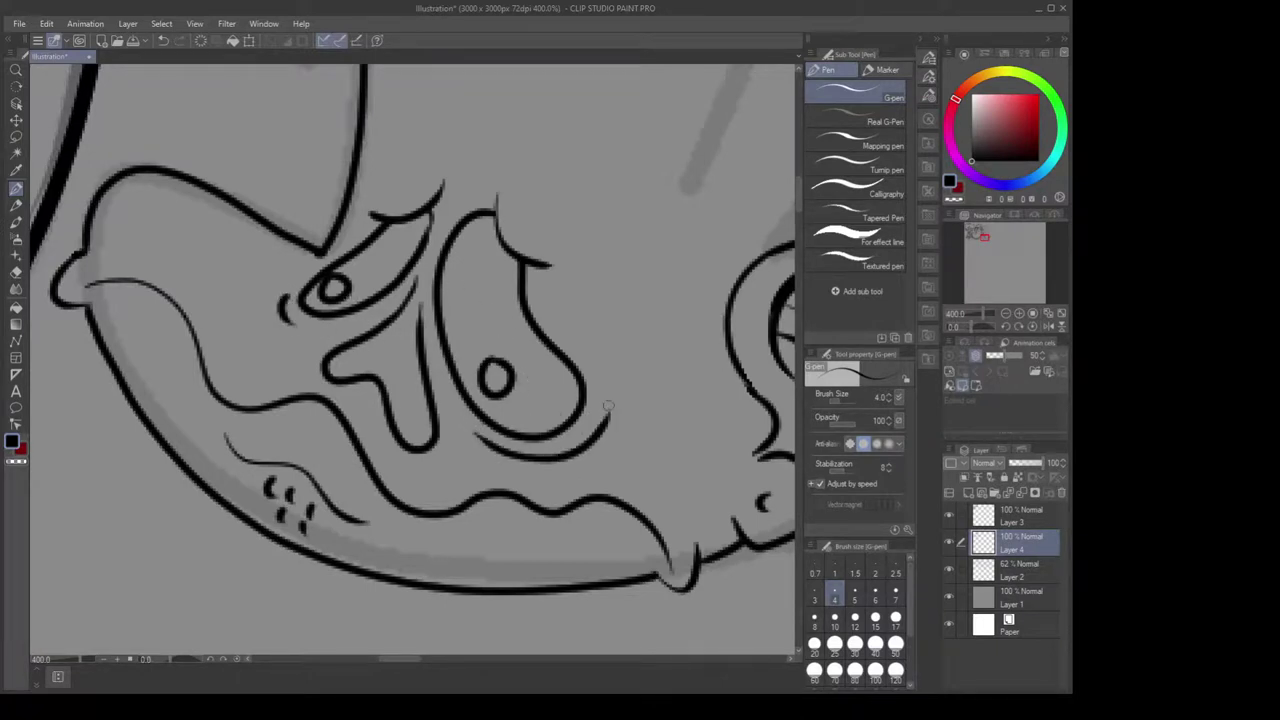
Draw short, thick, solid black eyebrows above both eyes of the hand face
mouse_move(565, 197)
mouse_down()
mouse_move(511, 375)
mouse_move(477, 411)
mouse_move(460, 400)
mouse_move(488, 421)
mouse_up()
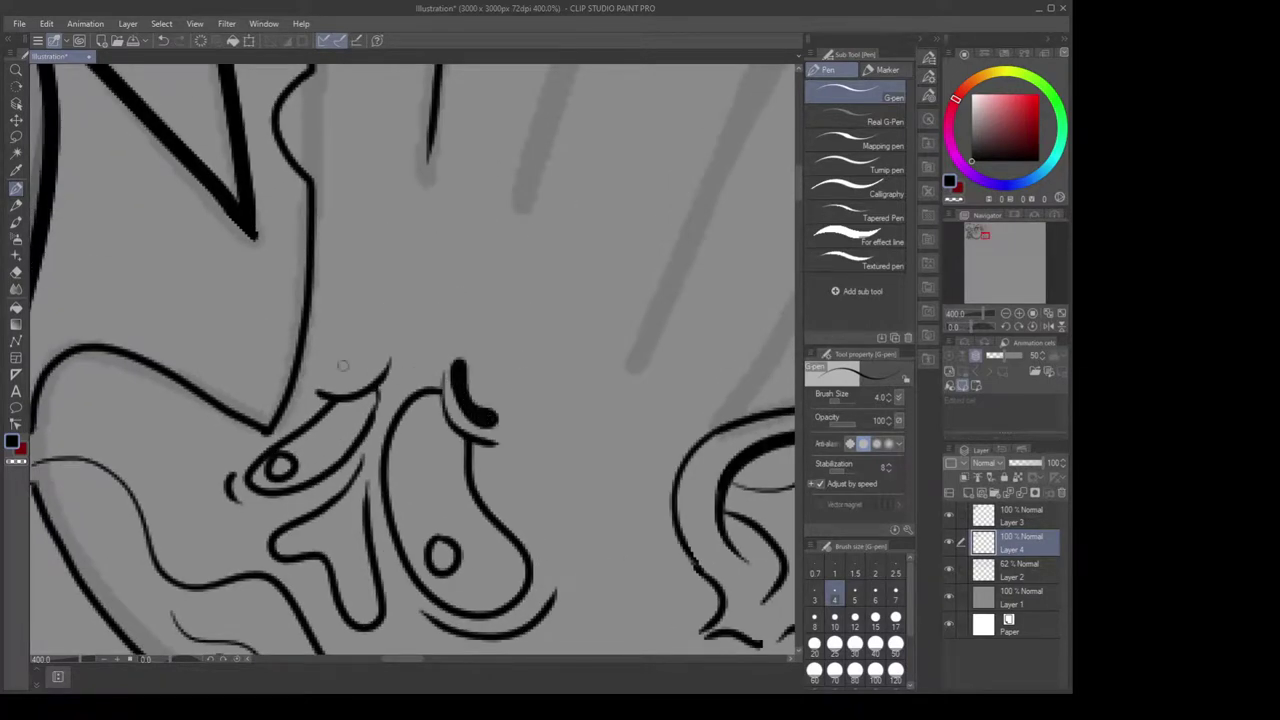
mouse_move(356, 356)
mouse_down()
mouse_move(322, 384)
mouse_move(378, 362)
mouse_move(346, 340)
mouse_move(344, 374)
mouse_move(368, 355)
mouse_up()
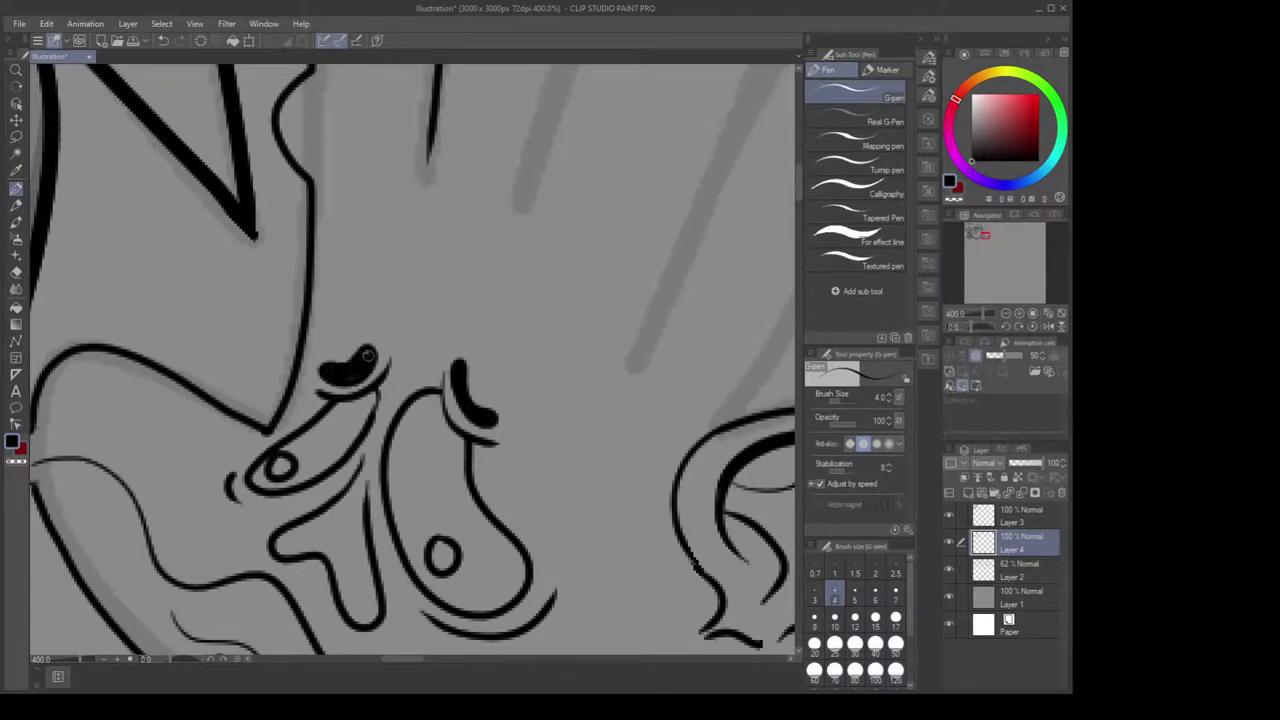
mouse_move(490, 386)
mouse_down()
mouse_move(478, 287)
mouse_move(475, 370)
mouse_move(455, 331)
mouse_move(476, 377)
mouse_up()
drag(493, 330, 487, 304)
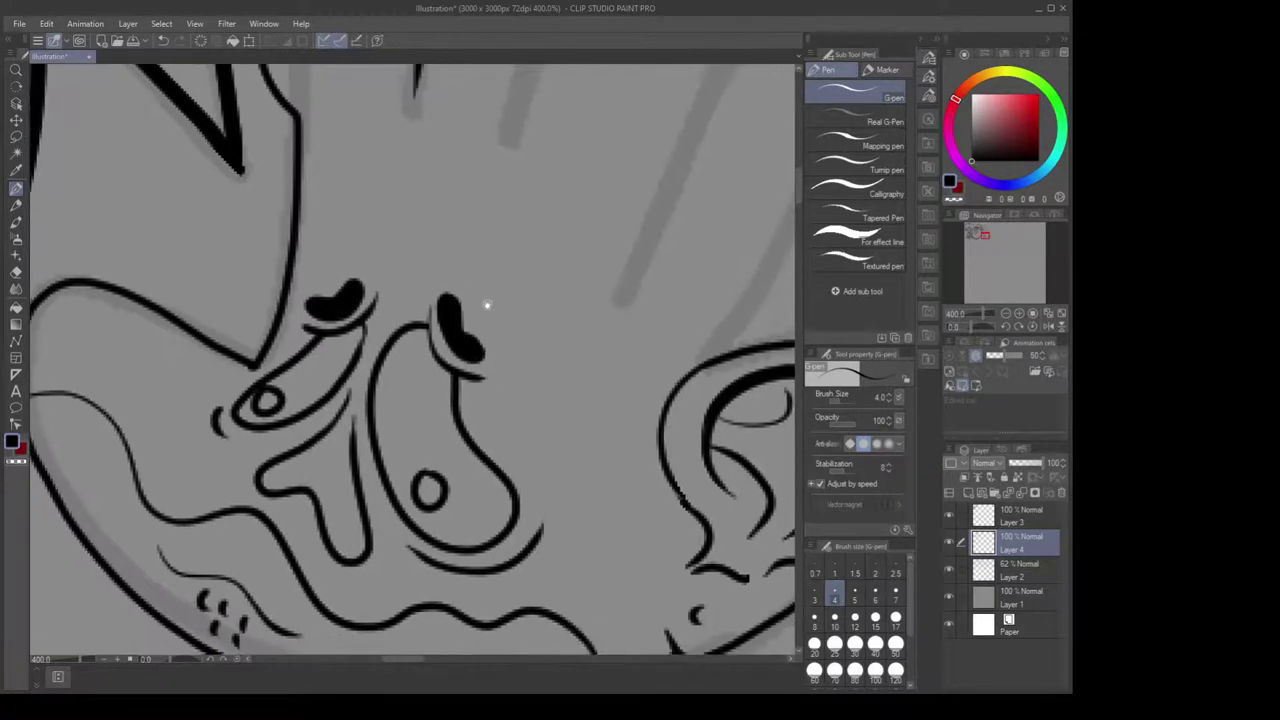
Thicken the lower curve of the large eye's outline with the size 4 G-pen
drag(512, 379, 514, 323)
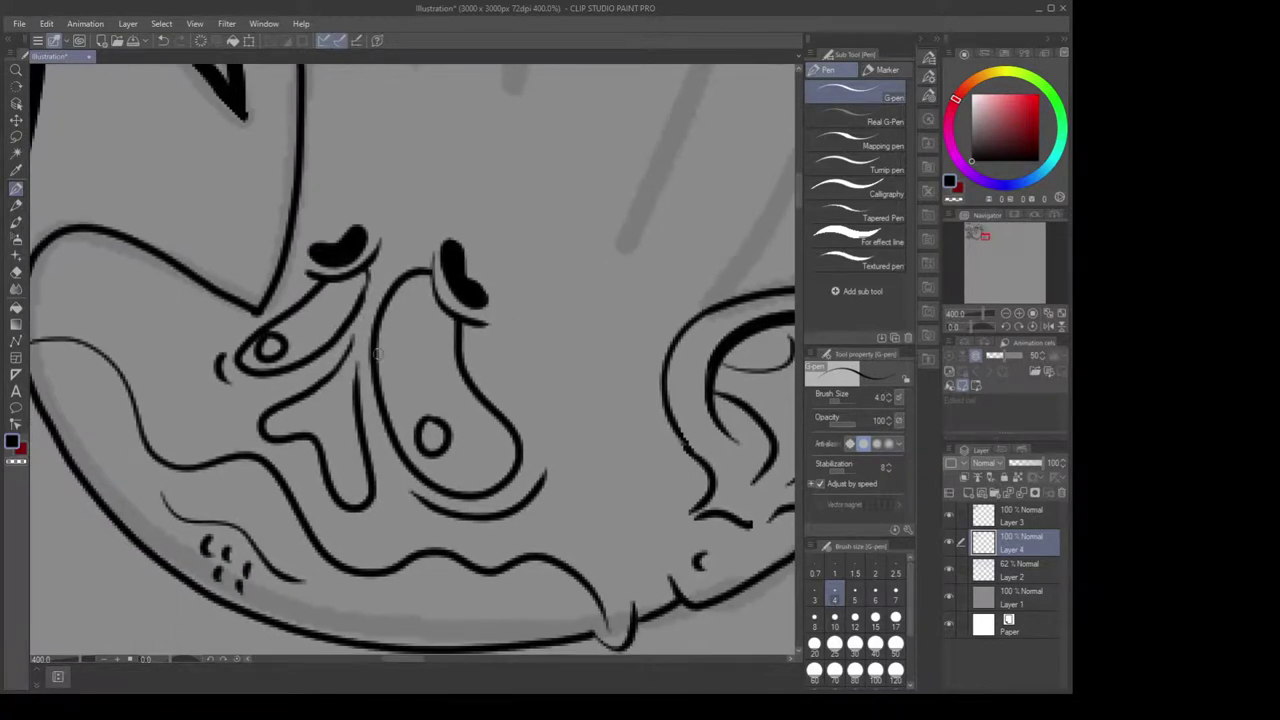
mouse_move(377, 353)
mouse_down()
mouse_move(386, 412)
mouse_move(422, 468)
mouse_move(462, 488)
mouse_move(497, 475)
mouse_move(506, 448)
mouse_up()
key(ctrl+z)
mouse_move(376, 366)
mouse_down()
mouse_move(390, 425)
mouse_move(444, 482)
mouse_move(492, 484)
mouse_move(512, 464)
mouse_move(494, 416)
mouse_up()
key(ctrl+z)
mouse_move(376, 378)
mouse_down()
mouse_move(418, 472)
mouse_move(478, 490)
mouse_move(514, 474)
mouse_move(516, 455)
mouse_up()
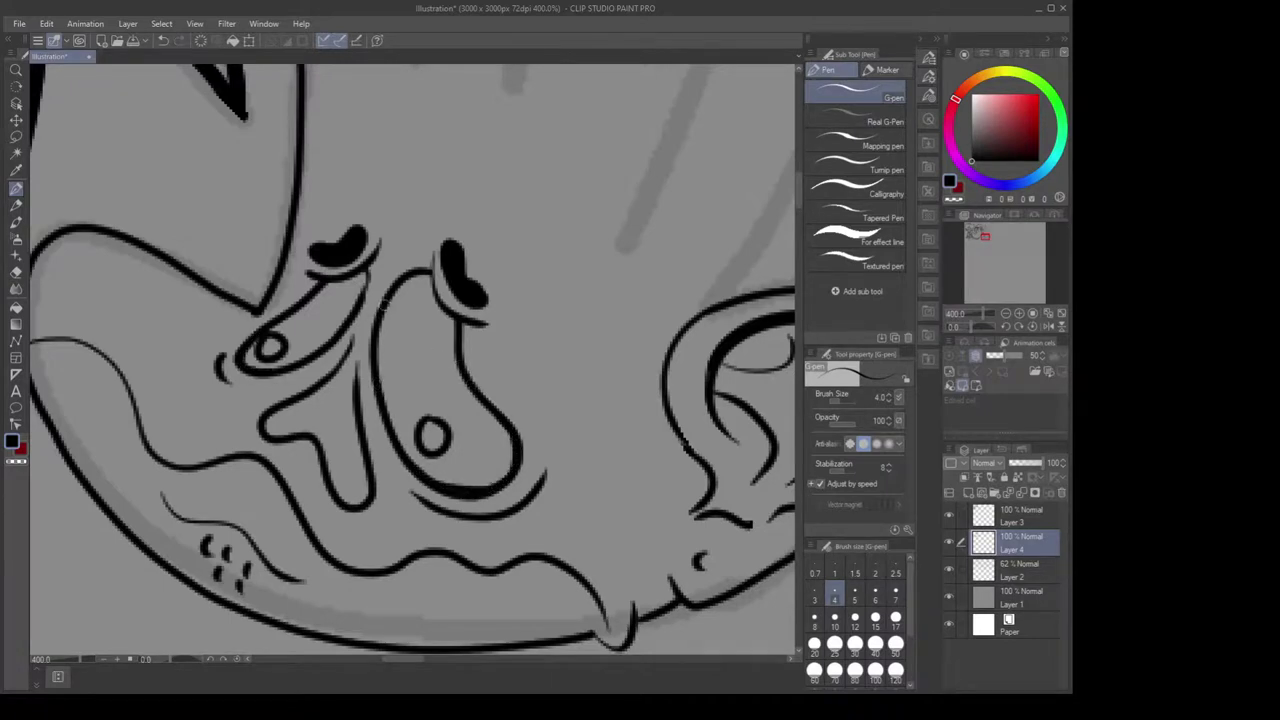
mouse_move(384, 408)
mouse_down()
mouse_move(477, 485)
mouse_move(513, 464)
mouse_move(476, 398)
mouse_up()
scroll(505, 448, down, 4)
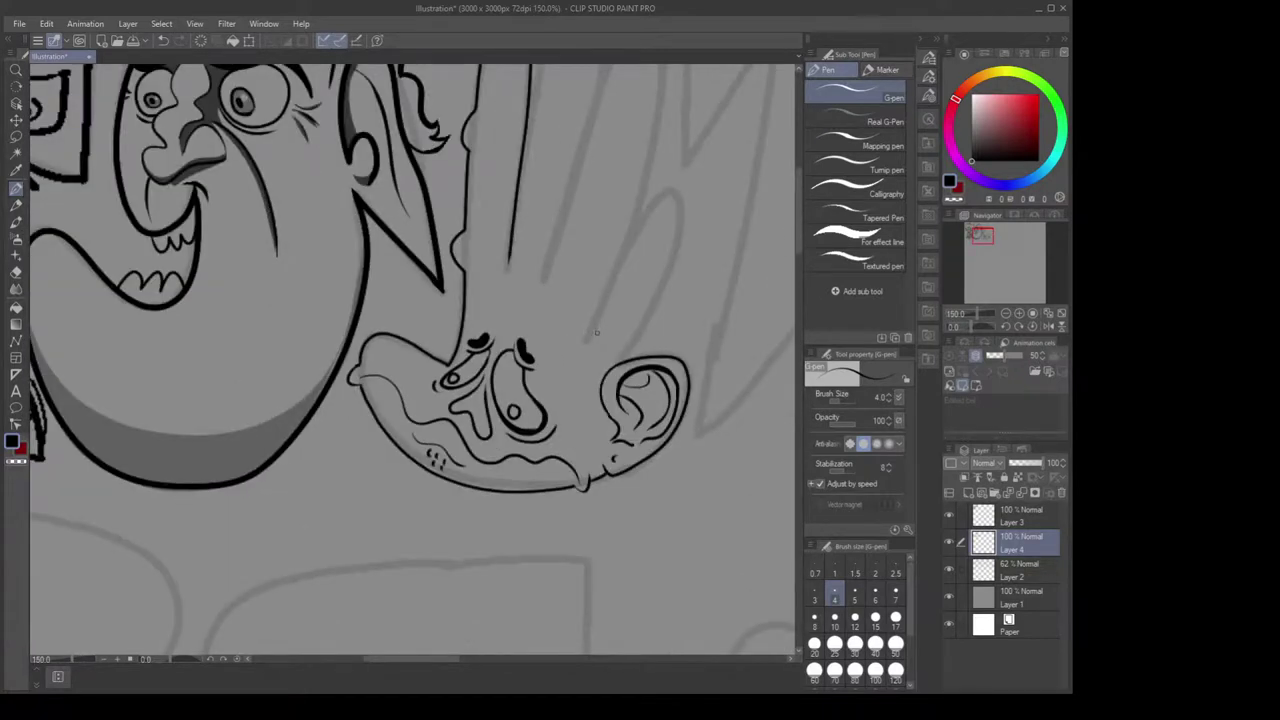
Clean up the inner edge of the large eye's thickened lower outline with a size 2.5 hard eraser
scroll(545, 385, up, 6)
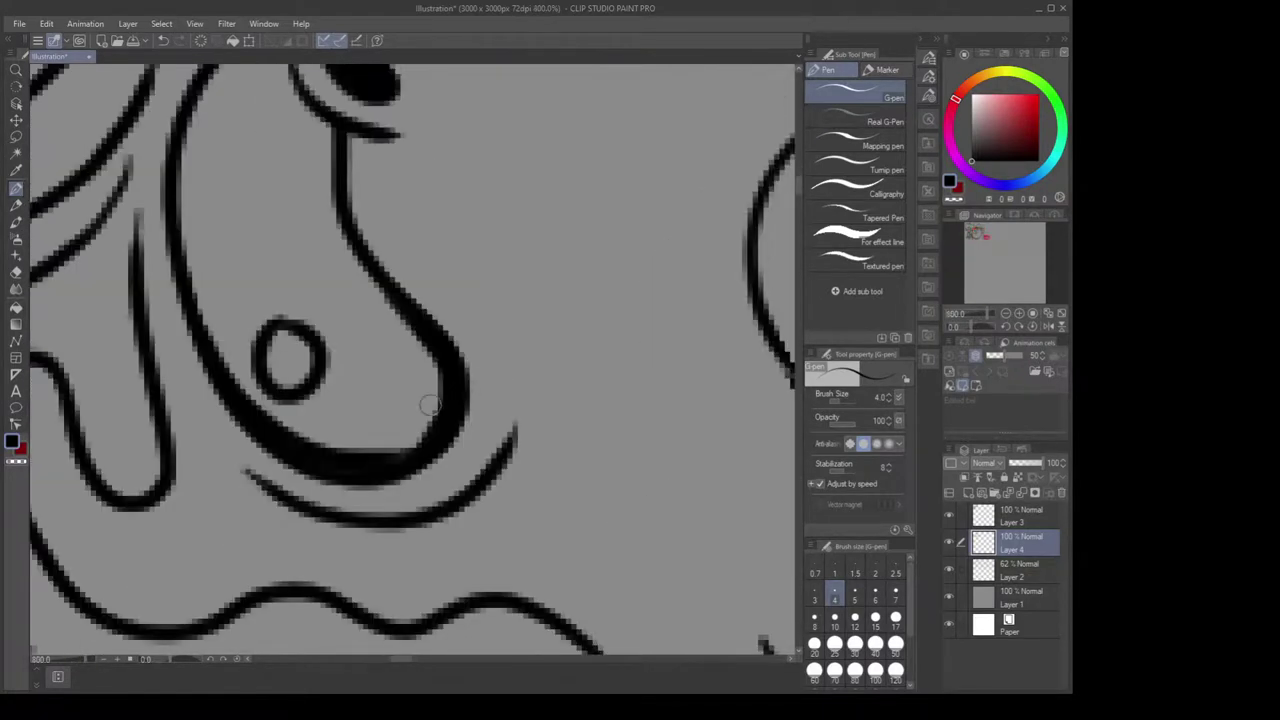
drag(312, 429, 395, 440)
key(ctrl+z)
key(e)
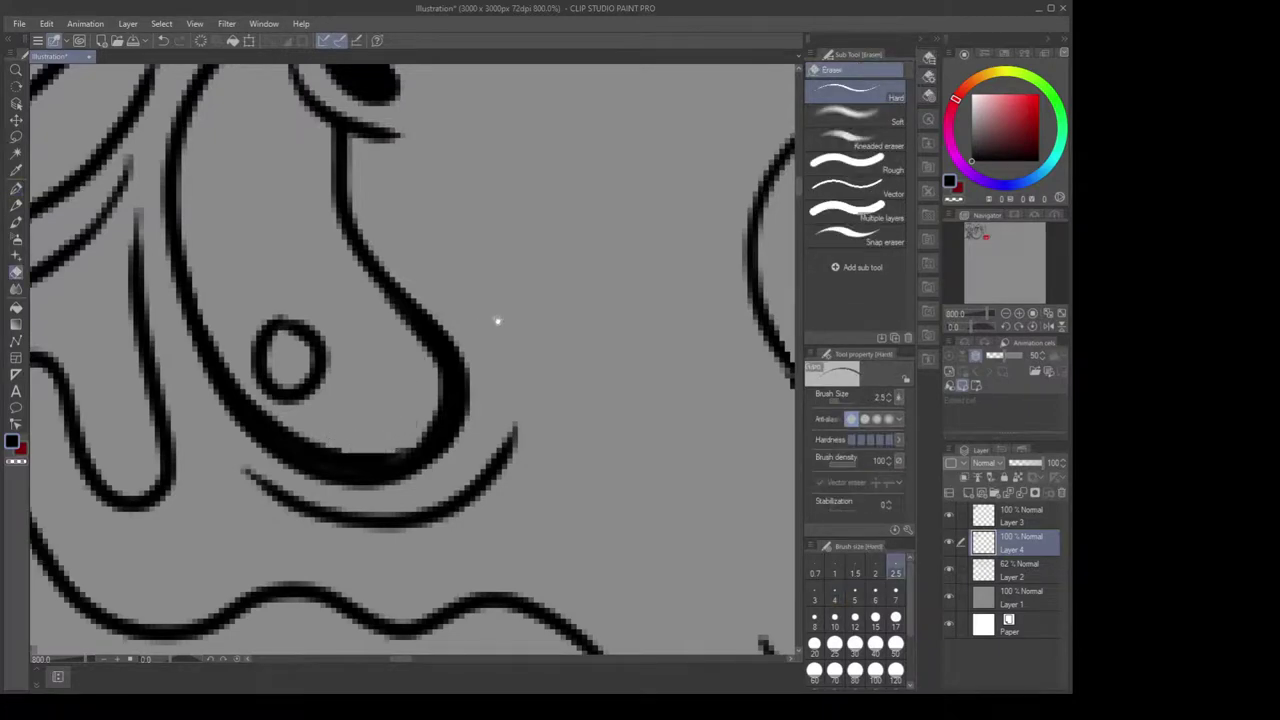
scroll(500, 321, down, 6)
Draw a fingernail at the tip of the index finger and small wavy wrinkles across its middle knuckle
drag(555, 324, 518, 336)
mouse_move(589, 291)
mouse_down()
mouse_move(543, 354)
mouse_move(538, 396)
mouse_up()
key(p)
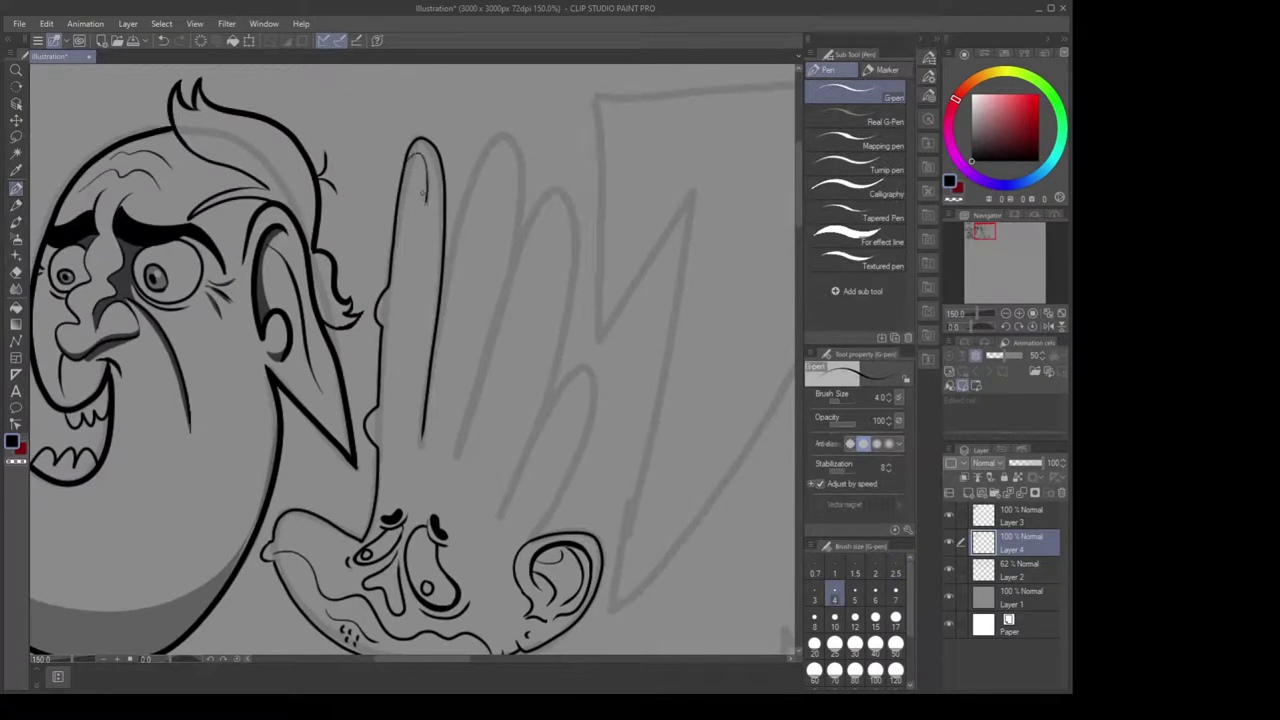
mouse_move(406, 150)
mouse_down()
mouse_move(426, 204)
mouse_move(398, 200)
mouse_up()
drag(386, 304, 408, 293)
key(ctrl+z)
key(ctrl+z)
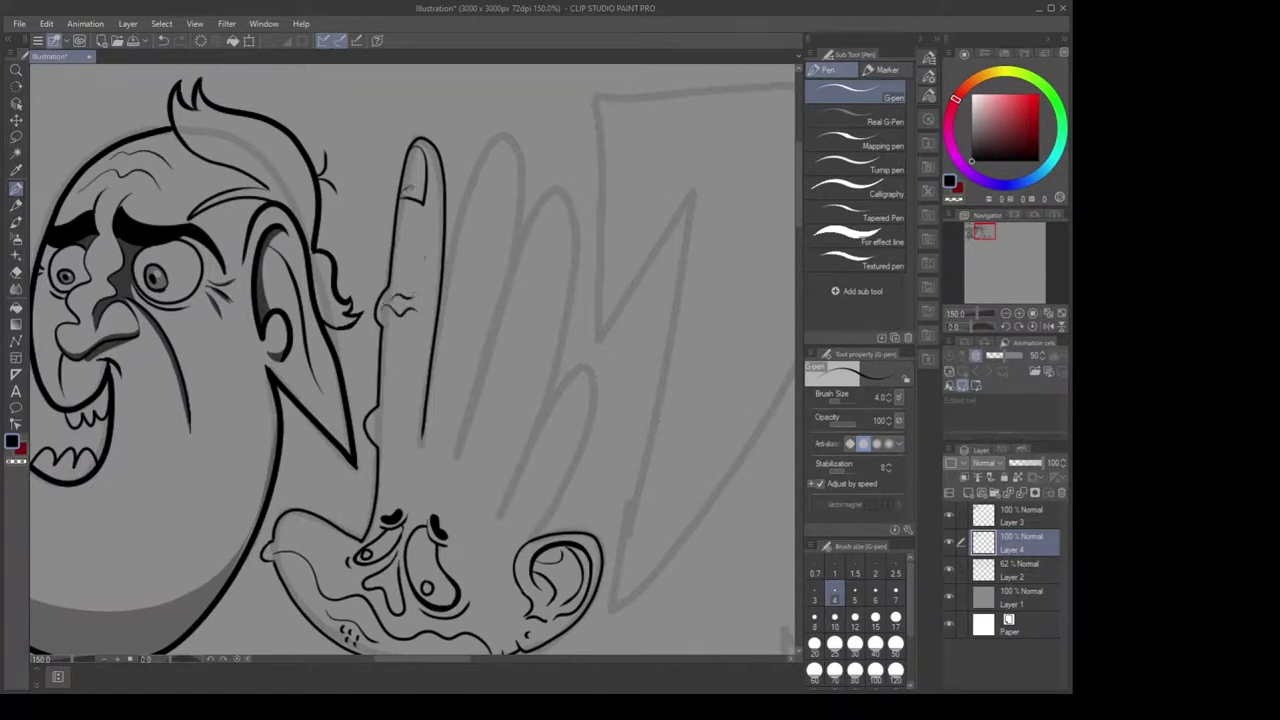
key(ctrl+z)
drag(461, 204, 467, 248)
Erase the index finger's outline beside the nail, add a bulging cuticle fold there and refine the nail's inner line
key(e)
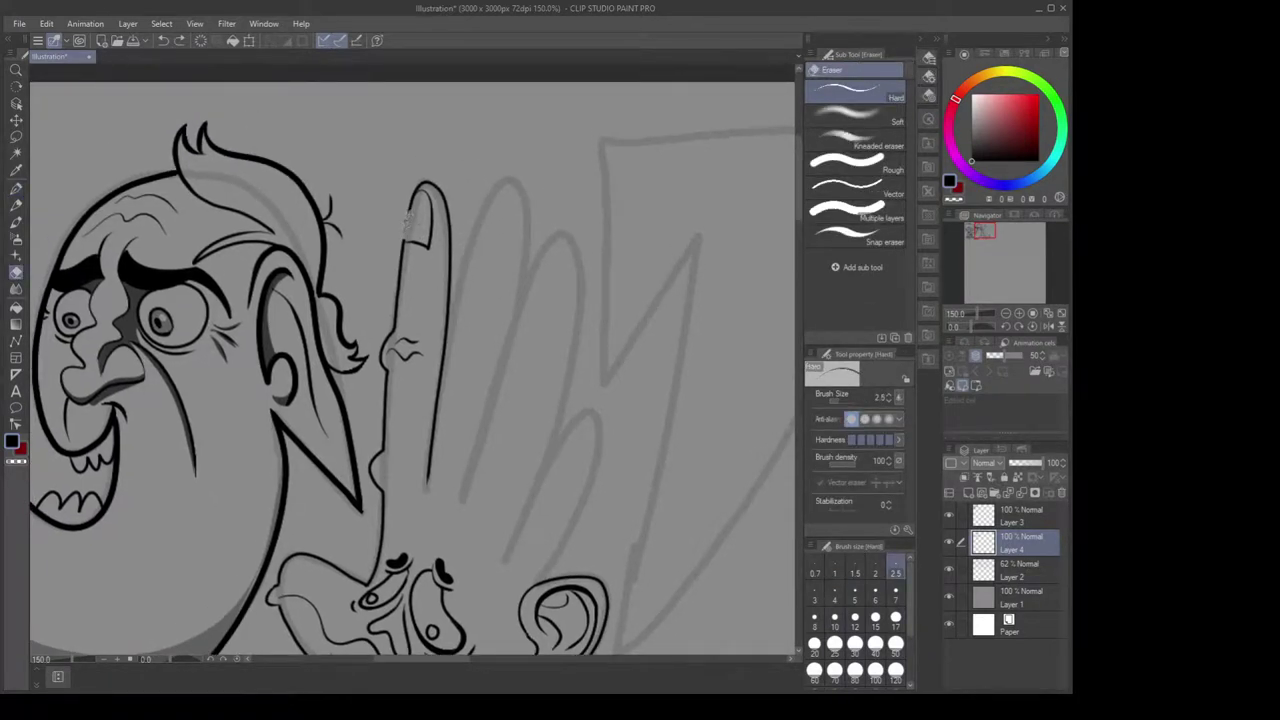
key(ctrl+z)
drag(410, 227, 406, 239)
key(ctrl+z)
key(p)
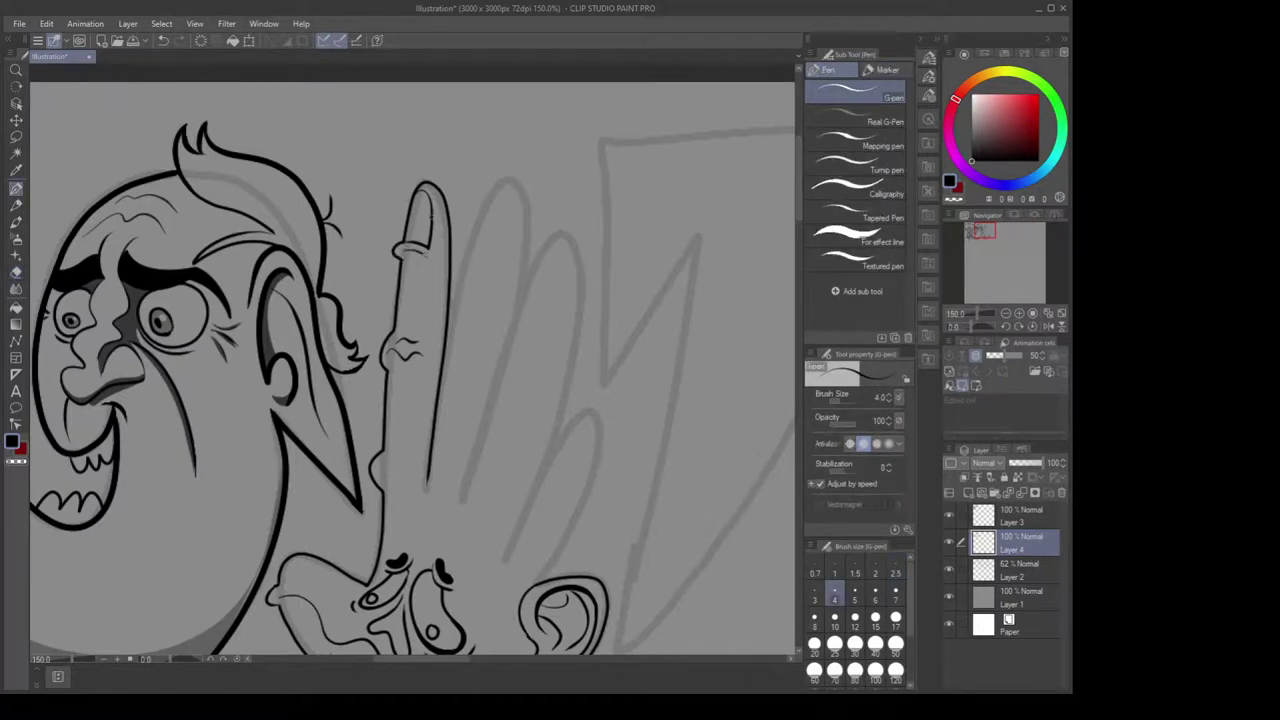
key(ctrl+z)
drag(425, 491, 426, 492)
drag(565, 406, 543, 289)
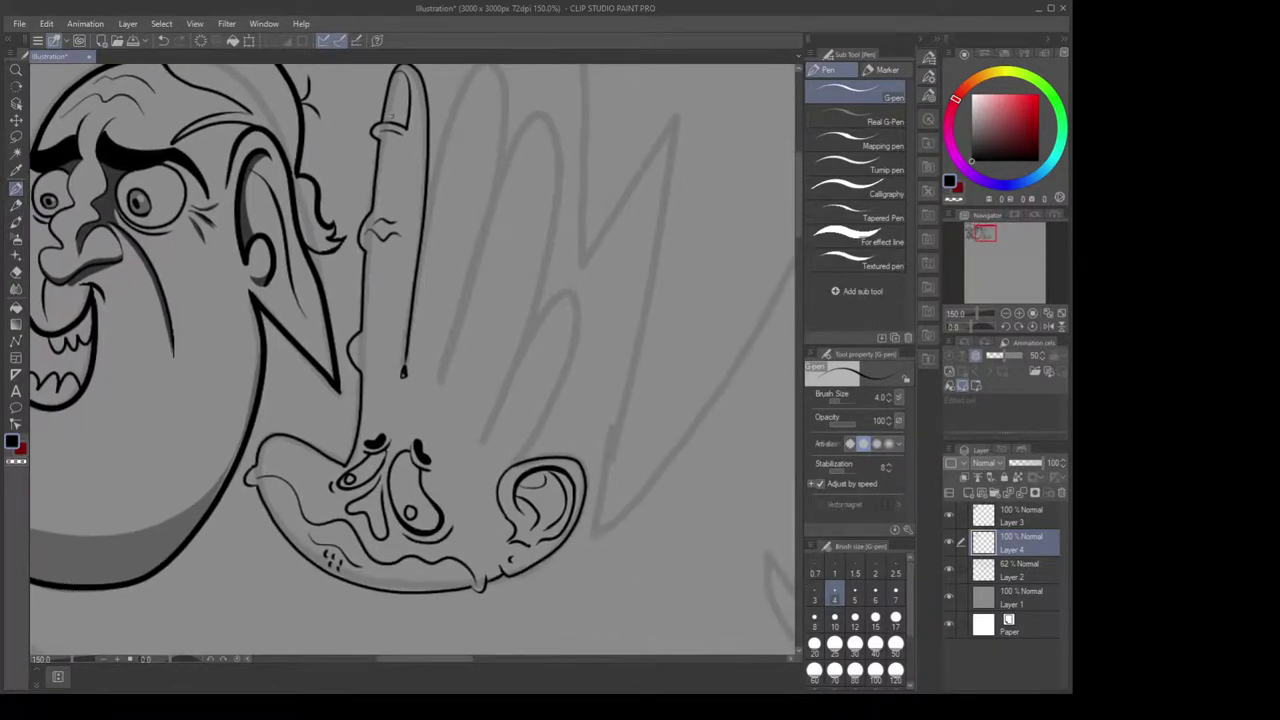
drag(392, 92, 405, 76)
Erase the blunt end of the index finger's inner edge and draw a rounded knuckle bump at its base
drag(544, 273, 541, 312)
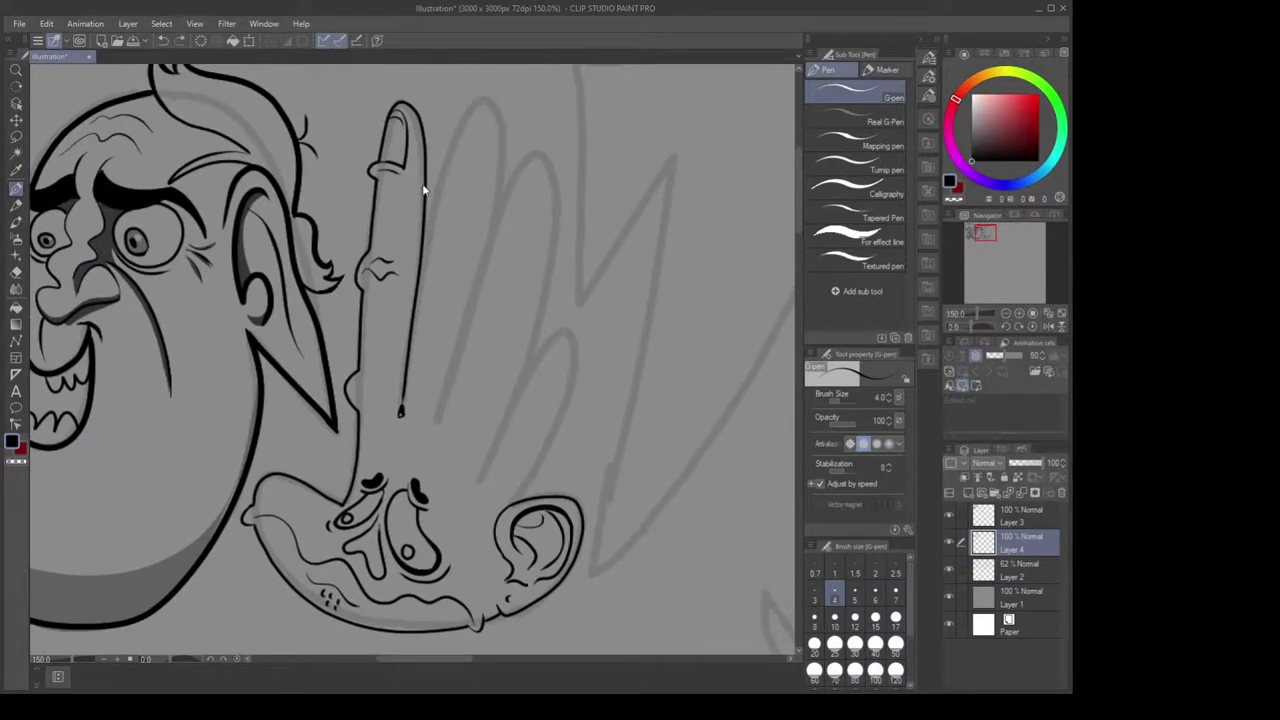
scroll(548, 381, down, 2)
key(e)
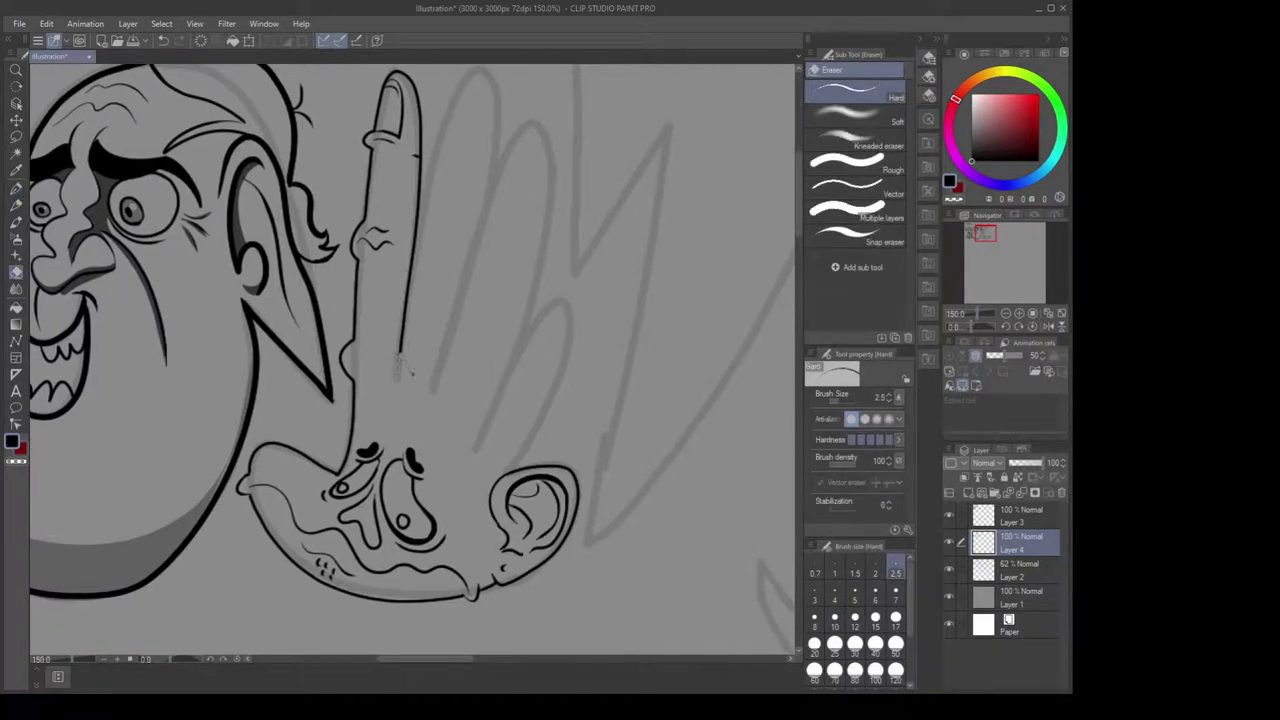
key(p)
drag(401, 393, 399, 351)
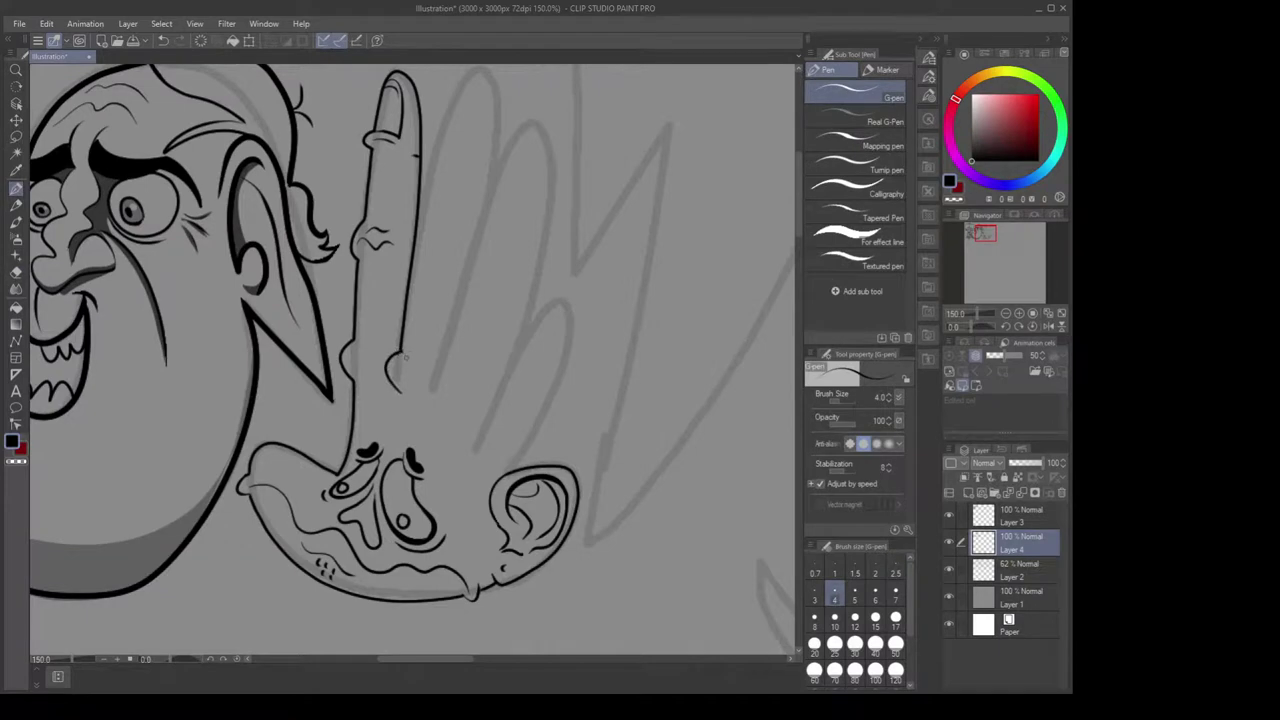
key(e)
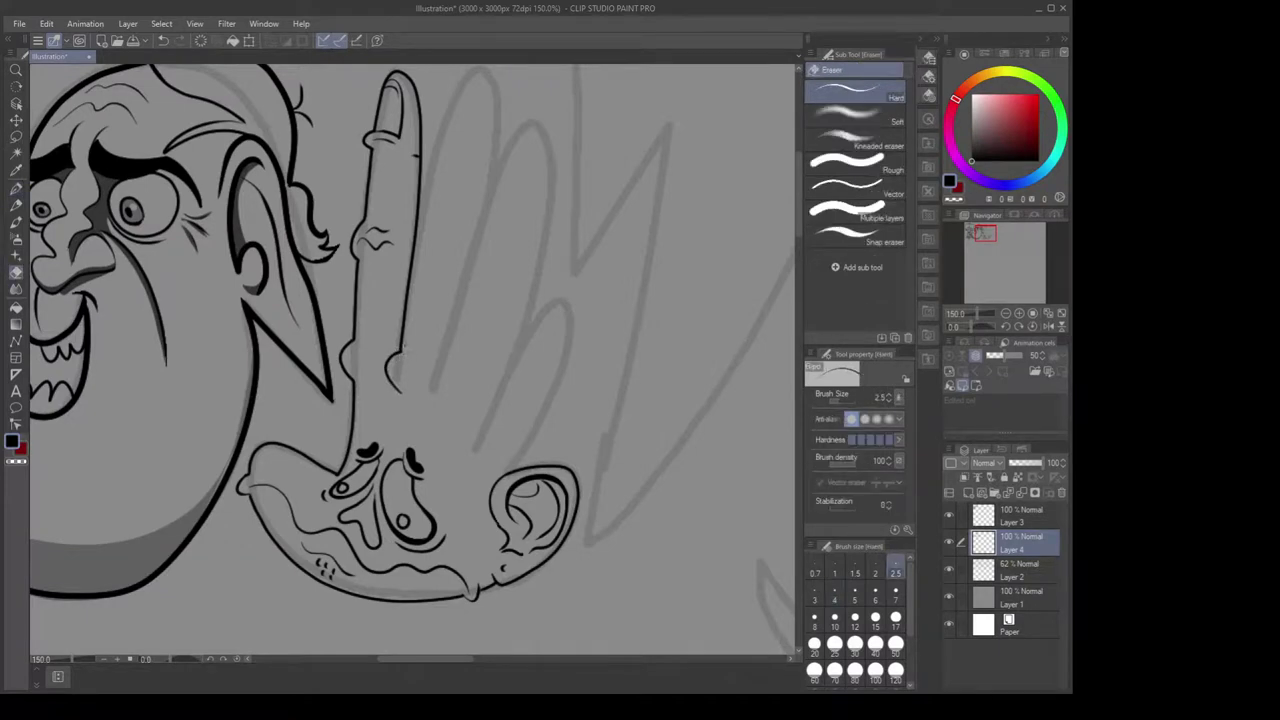
Erase a gap in the index finger's inner edge at the middle knuckle and try a joining stroke across it
drag(450, 268, 442, 318)
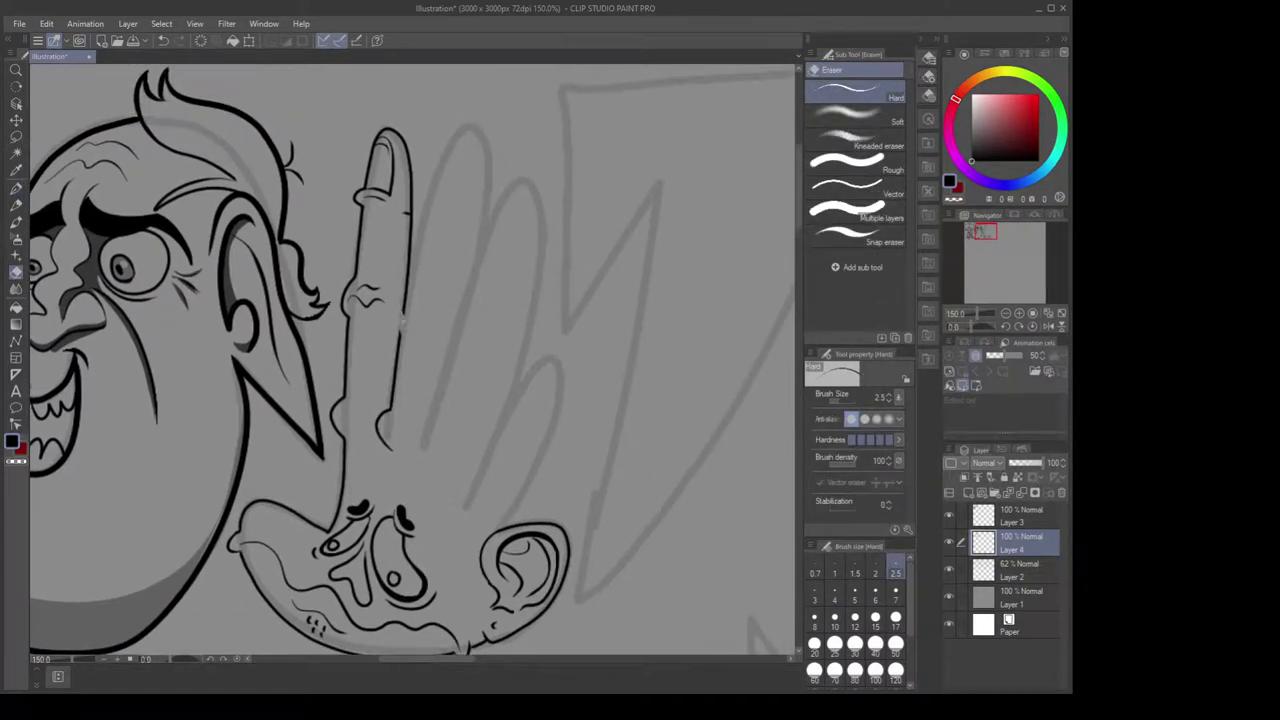
scroll(404, 290, up, 1)
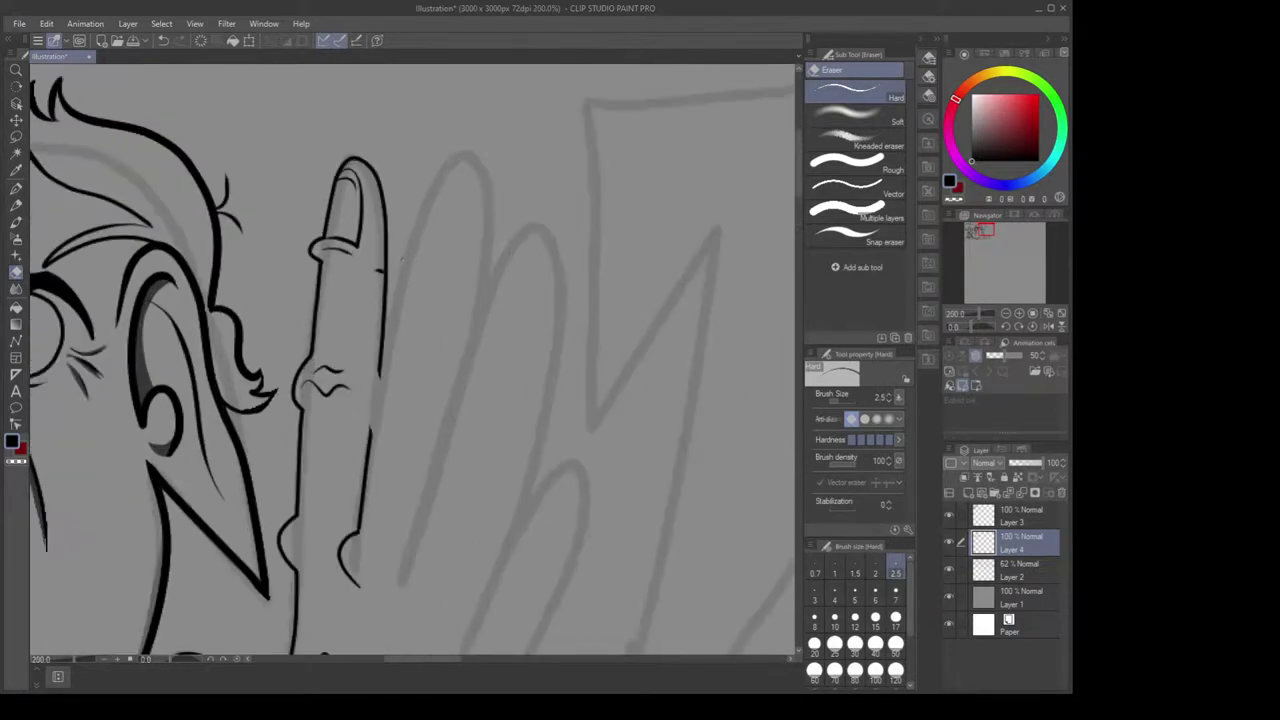
key(p)
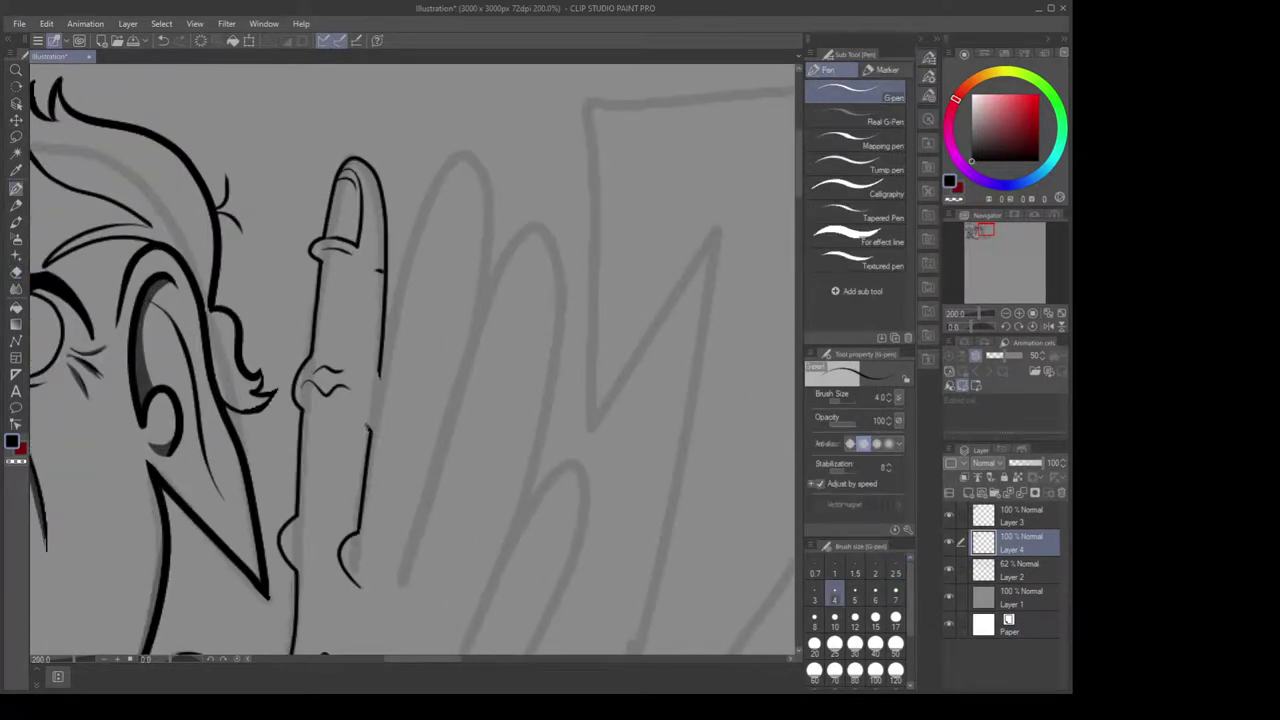
drag(366, 430, 381, 375)
key(ctrl+z)
Ink the ring finger's outline with knuckle bumps along one side and a rounded tip
mouse_move(407, 598)
mouse_down()
mouse_move(404, 551)
mouse_move(440, 472)
mouse_move(482, 306)
mouse_move(528, 226)
mouse_move(550, 242)
mouse_move(563, 328)
mouse_move(540, 460)
mouse_move(496, 576)
mouse_move(455, 587)
mouse_up()
scroll(540, 470, down, 2)
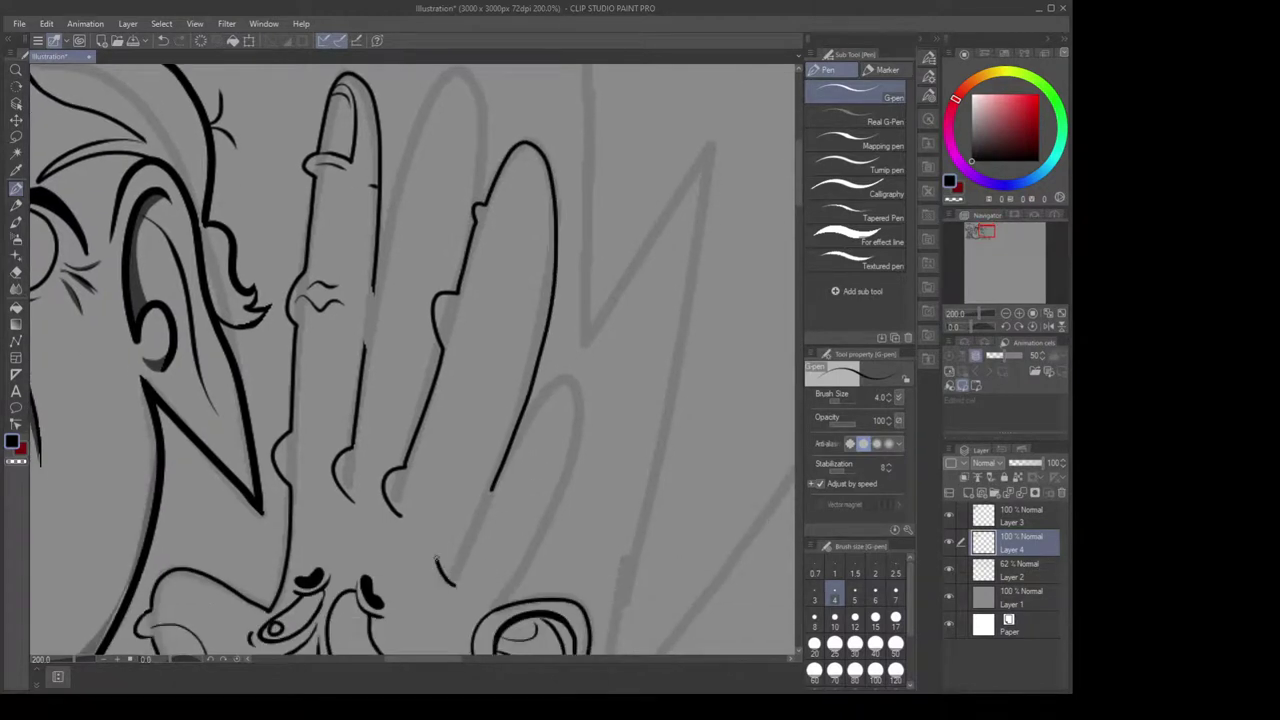
key(ctrl+z)
Ink the little finger's outline with knuckle bumps, trimming the ring finger's edge so it ends where the two fingers meet
key(e)
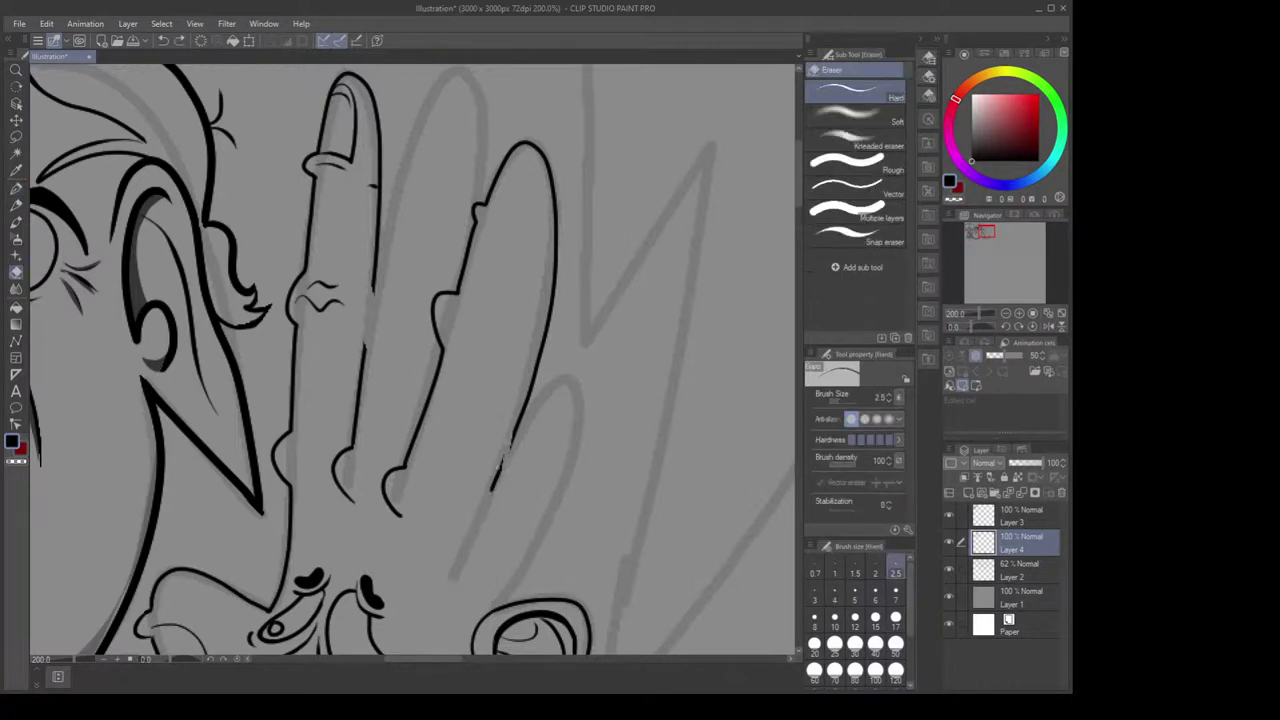
drag(505, 455, 493, 480)
key(p)
mouse_move(452, 582)
mouse_down()
mouse_move(551, 386)
mouse_move(560, 490)
mouse_move(505, 605)
mouse_up()
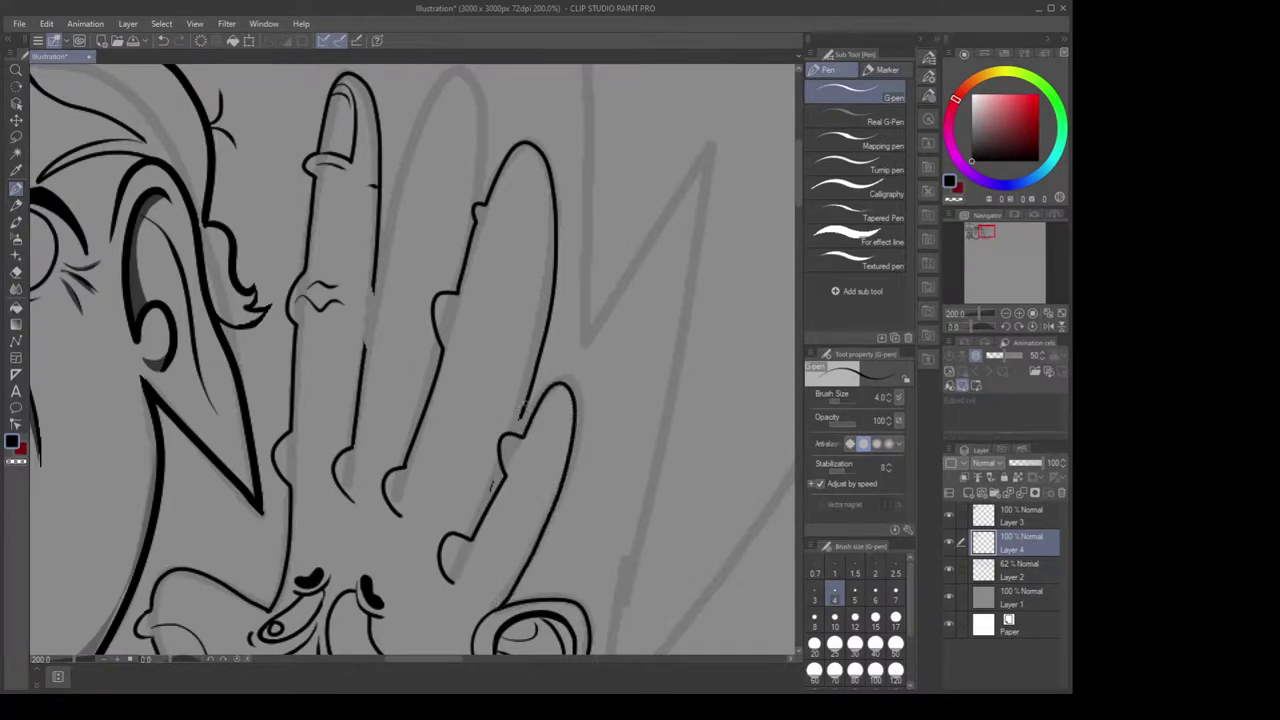
drag(528, 402, 513, 437)
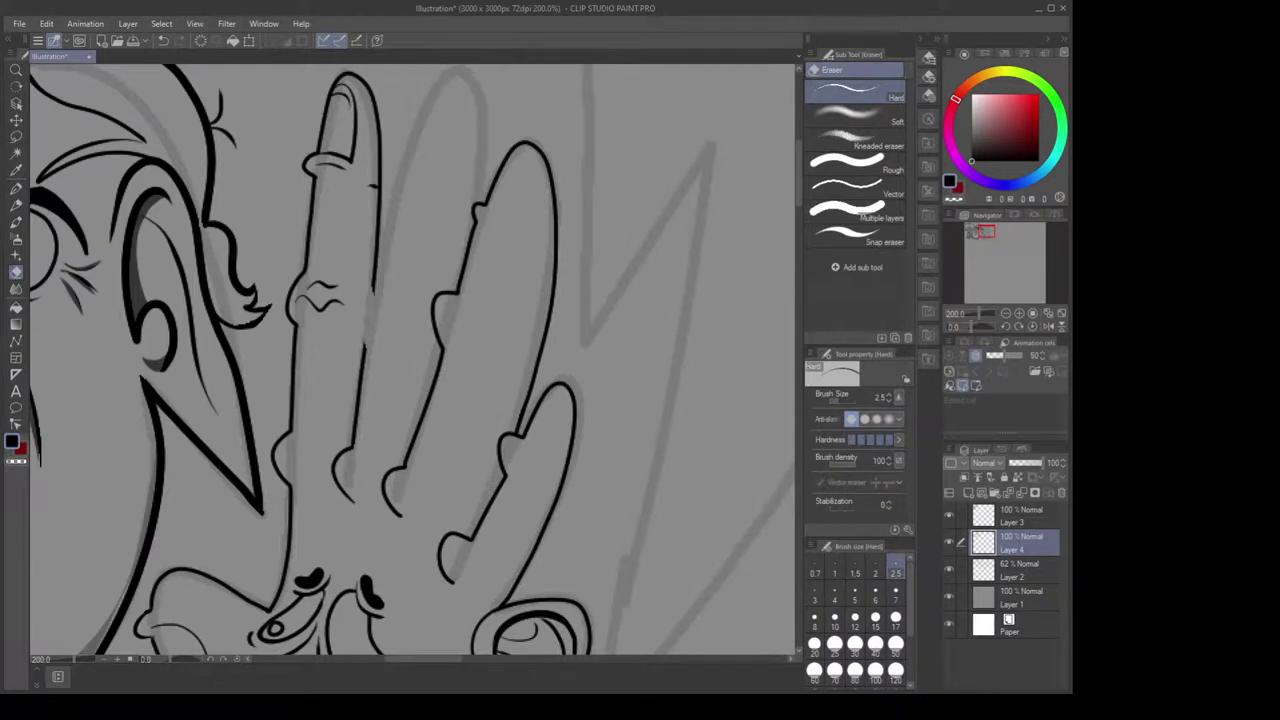
mouse_move(540, 485)
mouse_down()
mouse_move(560, 420)
mouse_move(520, 478)
mouse_up()
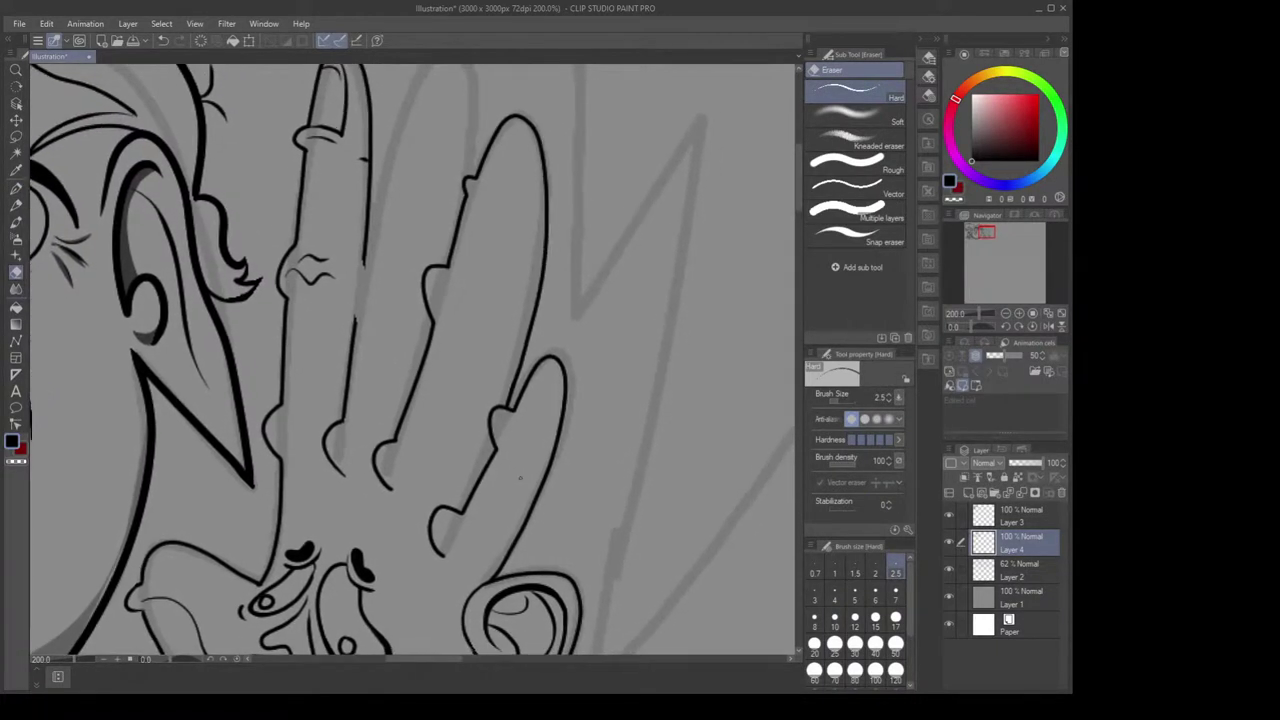
Draw the little finger's nail and round off the line ends at the bases of the fingers with small dots
key(p)
mouse_move(535, 371)
mouse_down()
mouse_move(553, 398)
mouse_move(544, 421)
mouse_move(519, 406)
mouse_move(513, 424)
mouse_move(536, 446)
mouse_up()
key(ctrl+z)
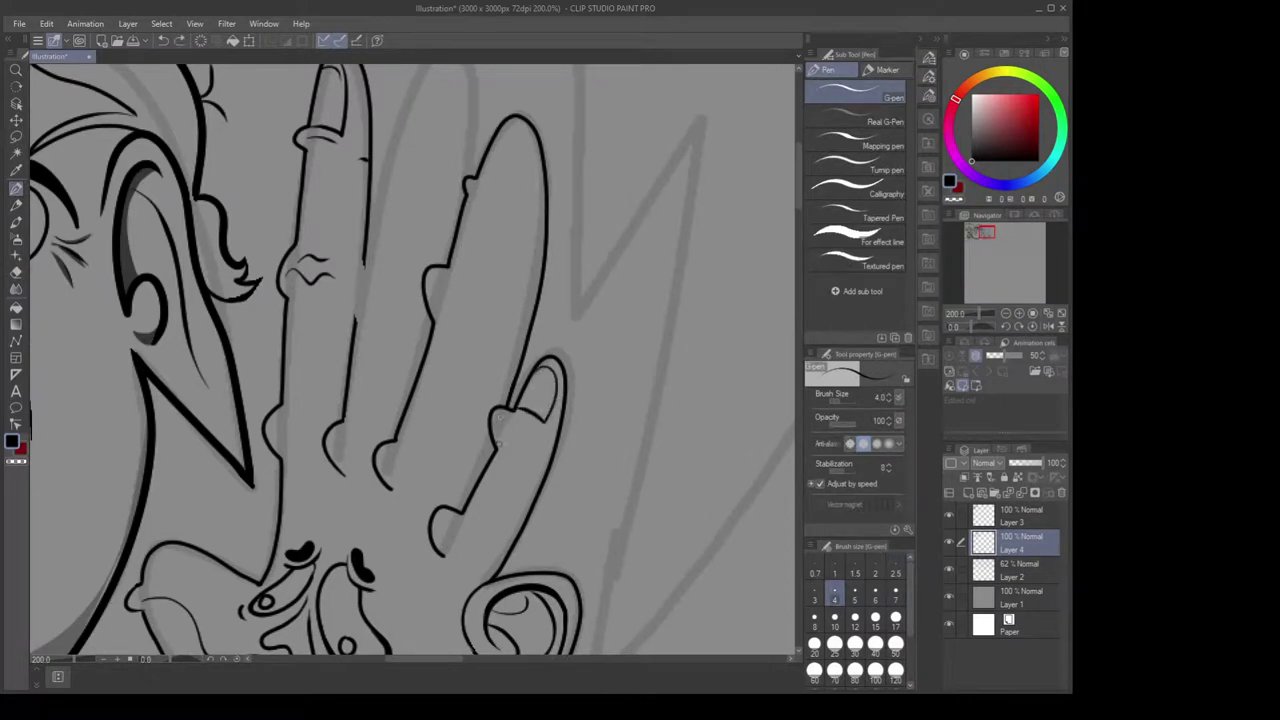
drag(441, 558, 438, 564)
mouse_move(378, 483)
mouse_down()
mouse_move(390, 497)
mouse_move(346, 489)
mouse_up()
drag(448, 268, 459, 359)
Ink the middle finger's outline with knuckle bumps and a rounded tip between the index and ring fingers
mouse_move(367, 412)
mouse_down()
mouse_move(359, 360)
mouse_move(380, 357)
mouse_up()
key(ctrl+z)
drag(367, 412, 401, 251)
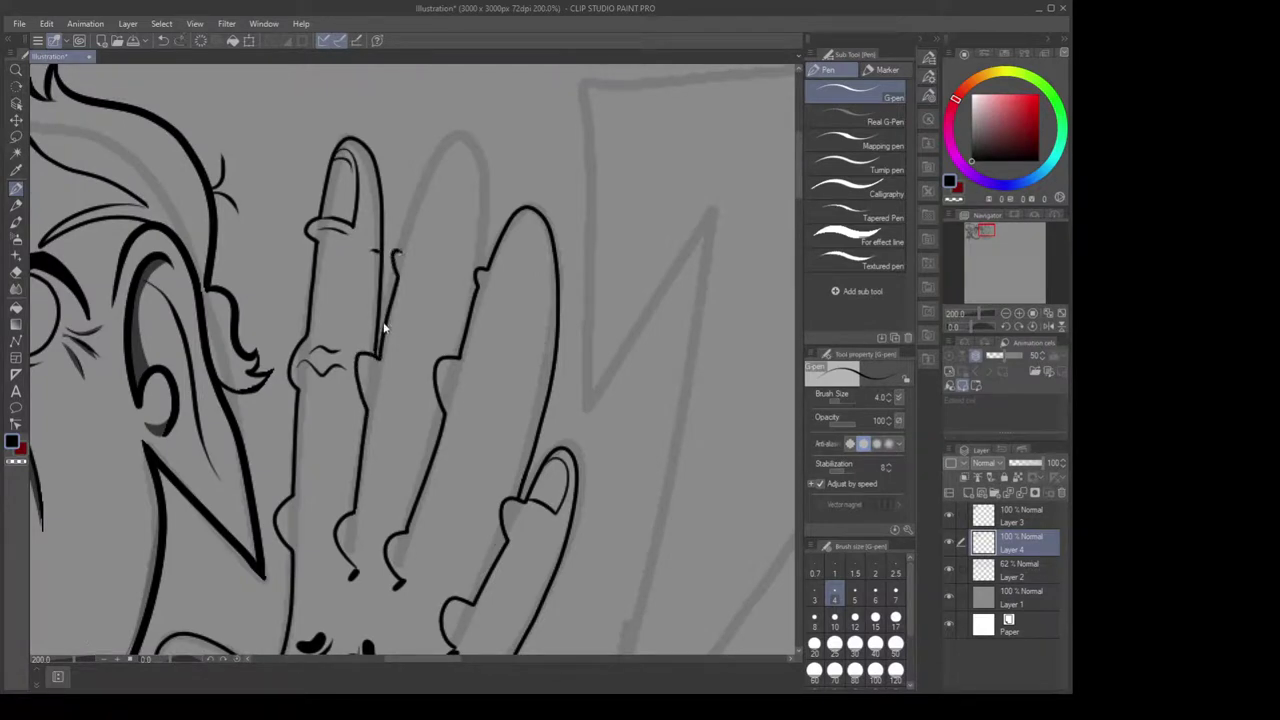
key(ctrl+z)
mouse_move(367, 411)
mouse_down()
mouse_move(352, 382)
mouse_move(376, 352)
mouse_move(400, 232)
mouse_move(436, 152)
mouse_move(466, 138)
mouse_move(486, 174)
mouse_move(480, 266)
mouse_up()
Draw fingernails at the tips of the middle and ring fingers
mouse_move(416, 228)
mouse_down()
mouse_move(421, 180)
mouse_move(461, 152)
mouse_move(459, 225)
mouse_move(418, 224)
mouse_up()
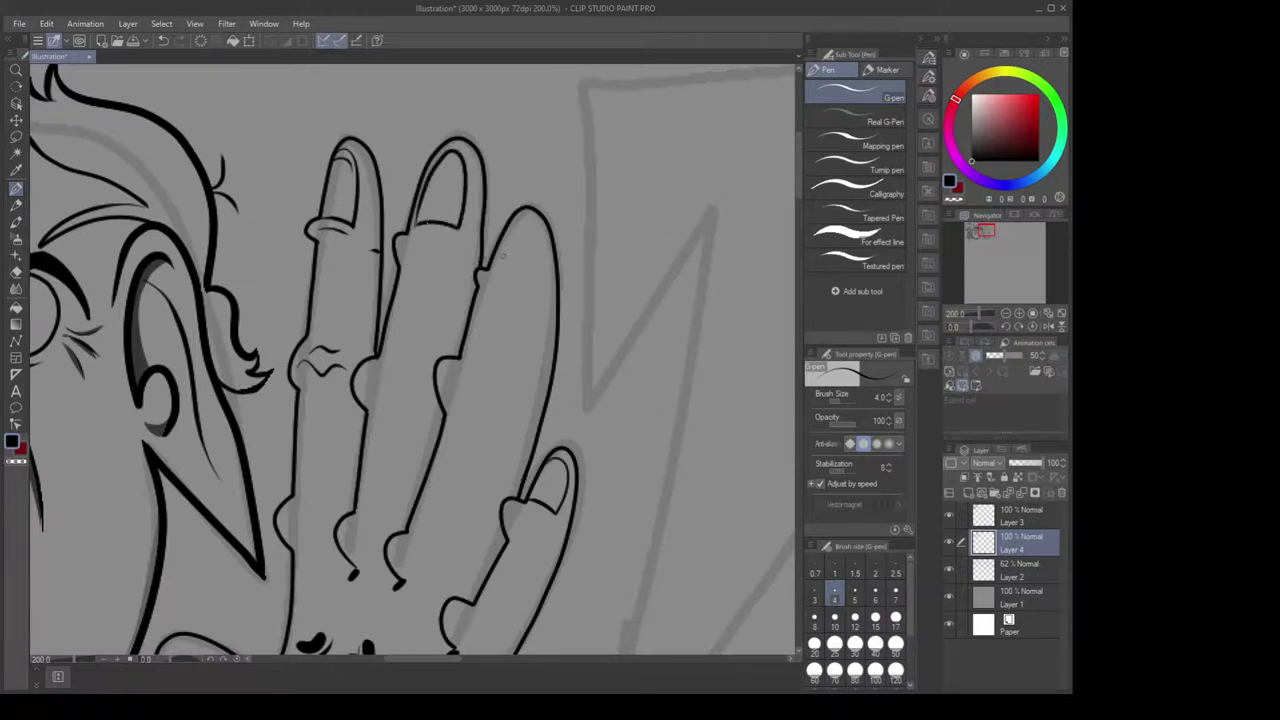
drag(492, 270, 520, 217)
key(ctrl+z)
mouse_move(492, 270)
mouse_down()
mouse_move(522, 213)
mouse_move(538, 268)
mouse_move(496, 264)
mouse_up()
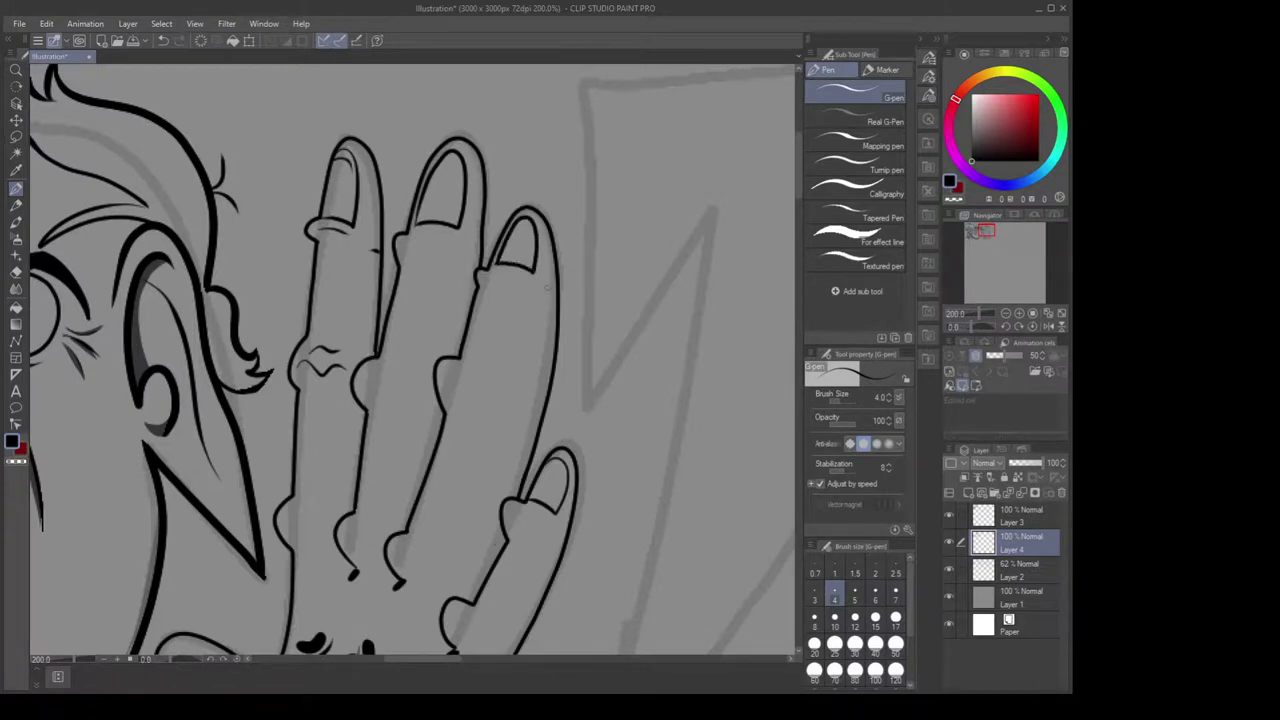
Draw wavy wrinkles across the middle knuckles of the middle and ring fingers and a crease below the ring fingernail
drag(420, 219, 447, 216)
key(ctrl+z)
mouse_move(364, 379)
mouse_down()
mouse_move(494, 382)
mouse_move(456, 392)
mouse_move(488, 396)
mouse_up()
drag(484, 280, 514, 274)
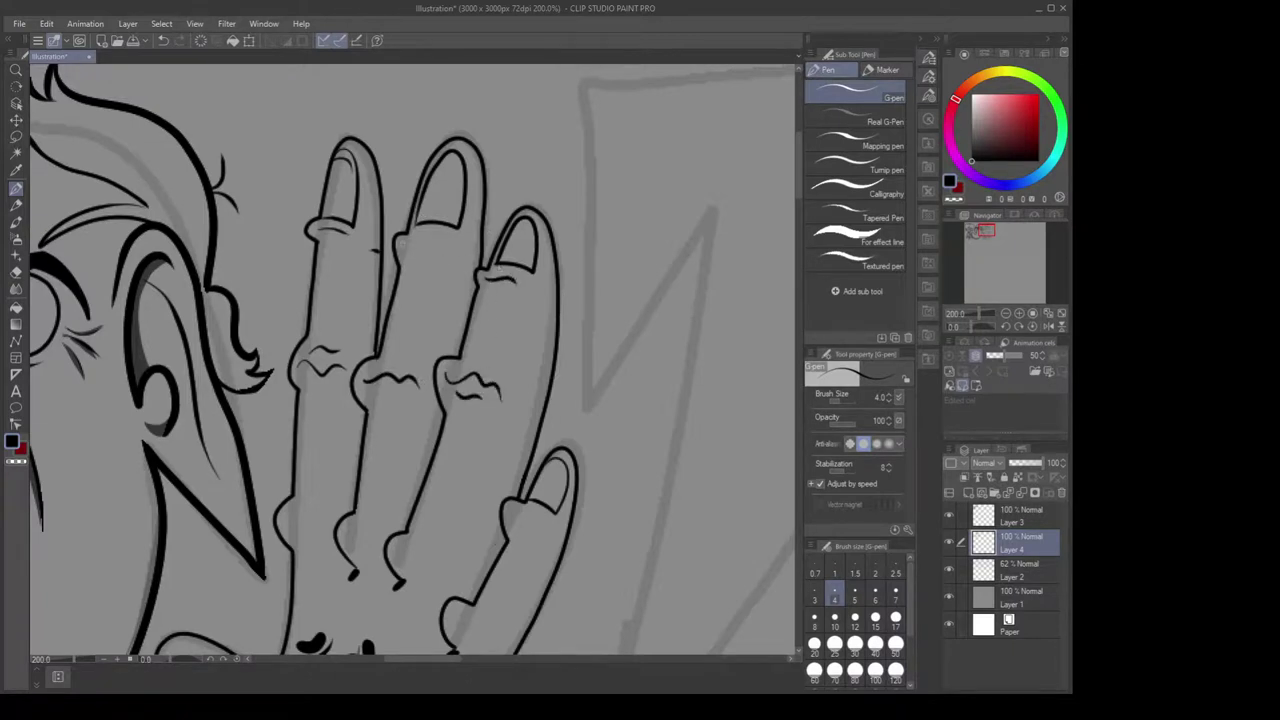
Add a crease below the middle fingernail, a wrinkle at the finger's base knuckle and wrinkles on the little finger
drag(401, 246, 434, 250)
drag(349, 532, 372, 538)
scroll(372, 538, down, 3)
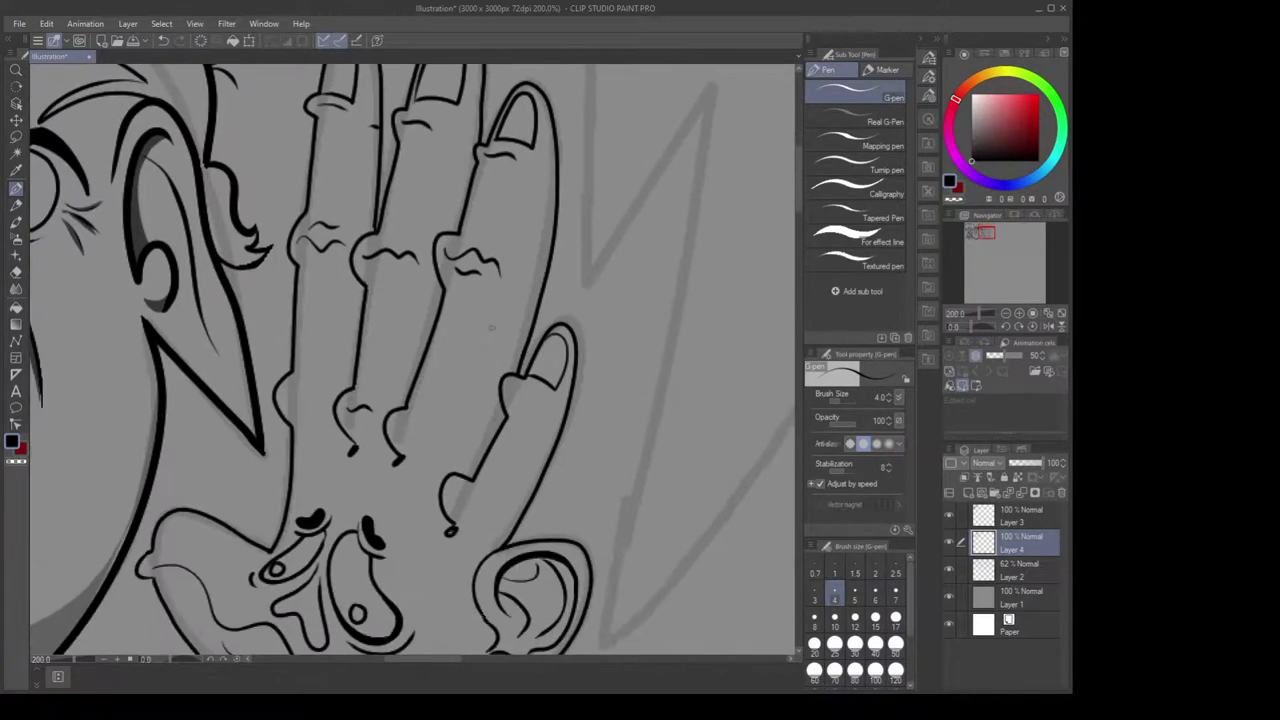
key(ctrl+z)
drag(515, 396, 546, 407)
scroll(508, 458, down, 2)
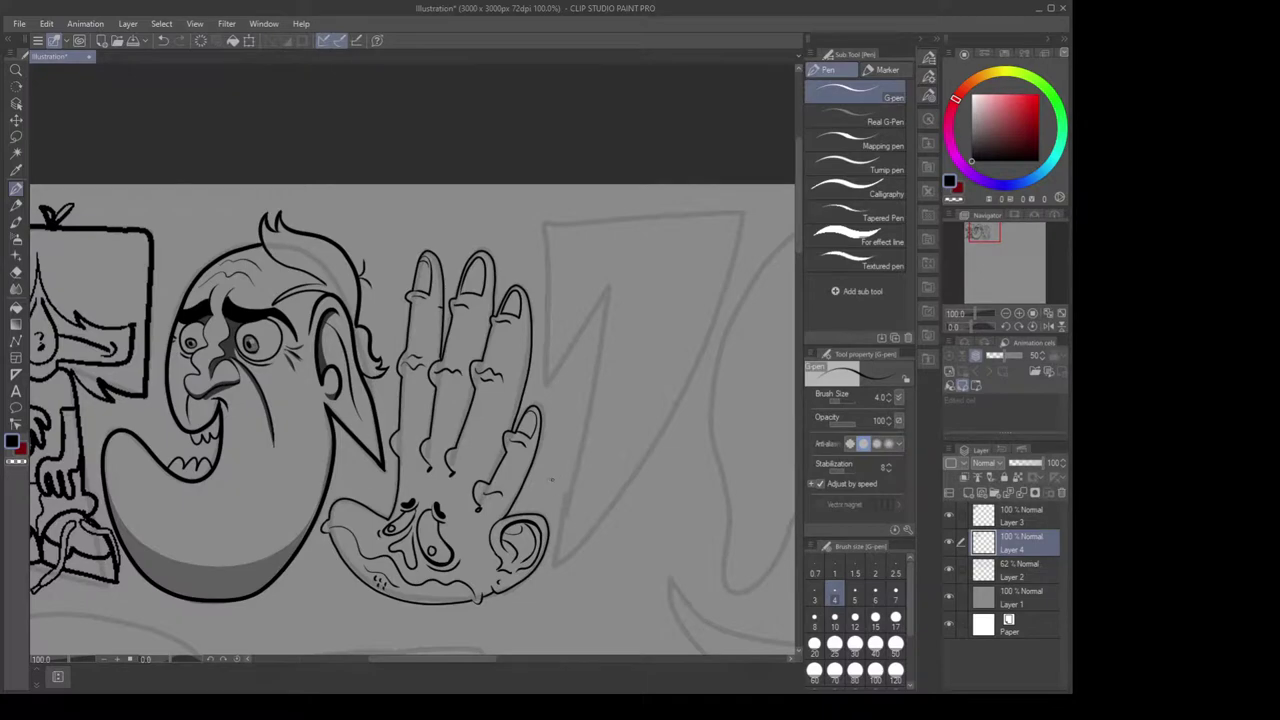
Remove the wavy wrinkles on the index finger's middle knuckle and draw rounded, curved creases in their place
scroll(550, 480, up, 2)
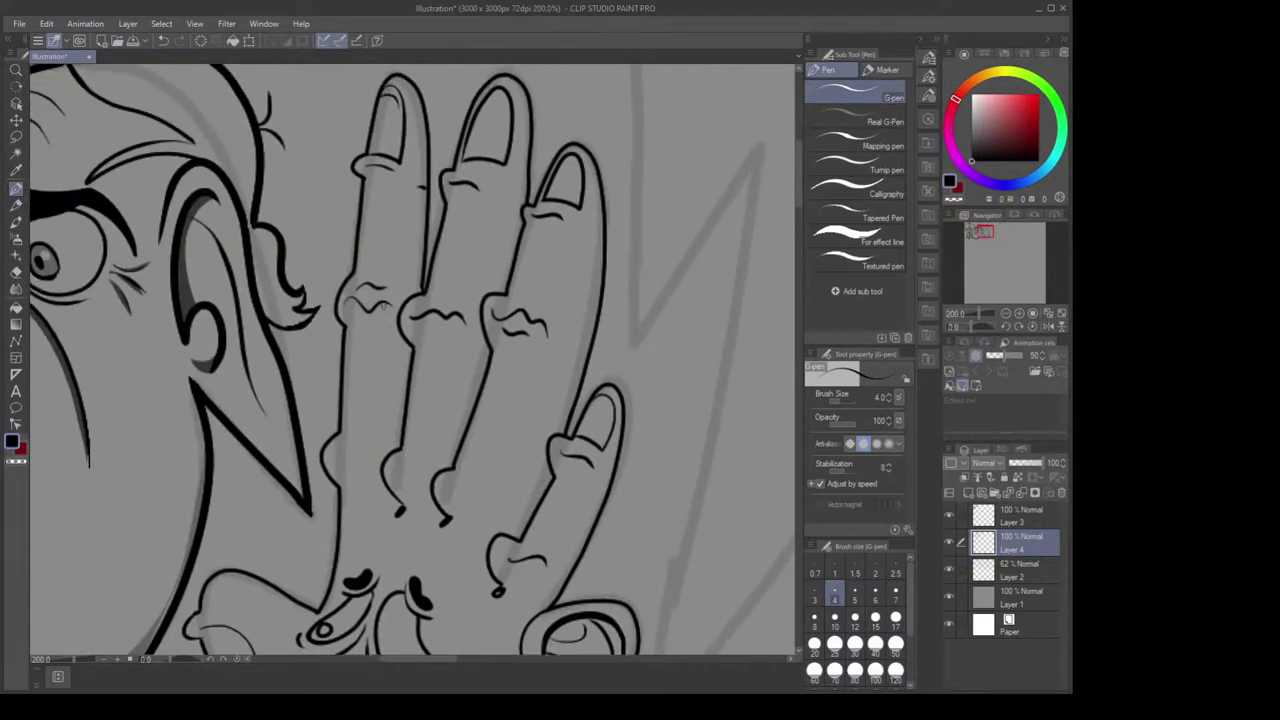
key(m)
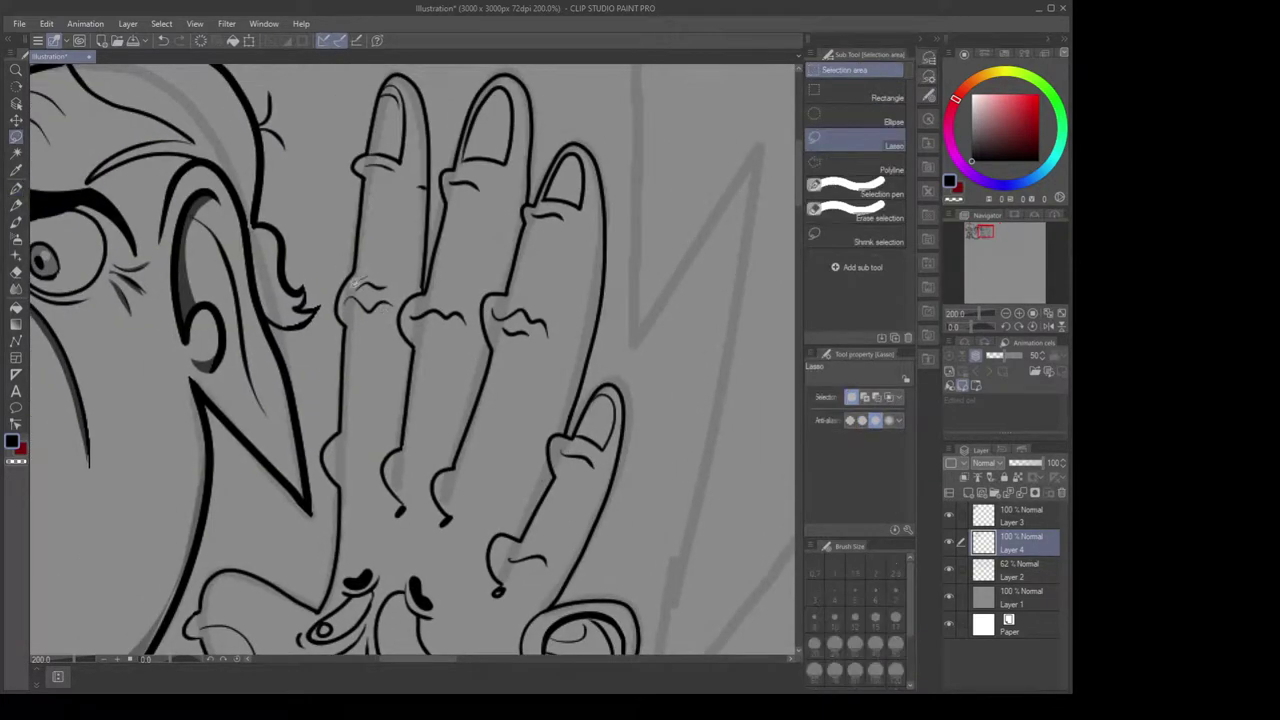
mouse_move(368, 272)
mouse_down()
mouse_move(359, 312)
mouse_move(381, 318)
mouse_move(370, 275)
mouse_up()
key(Delete)
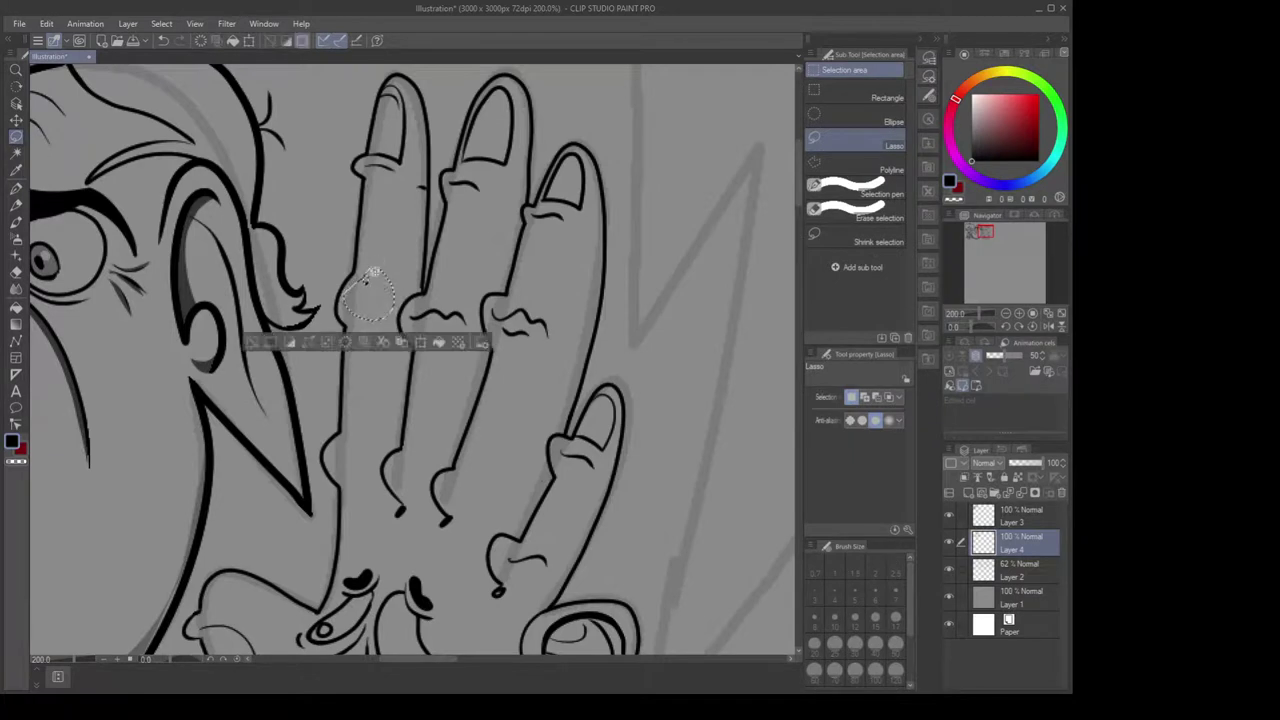
key(ctrl+d)
key(e)
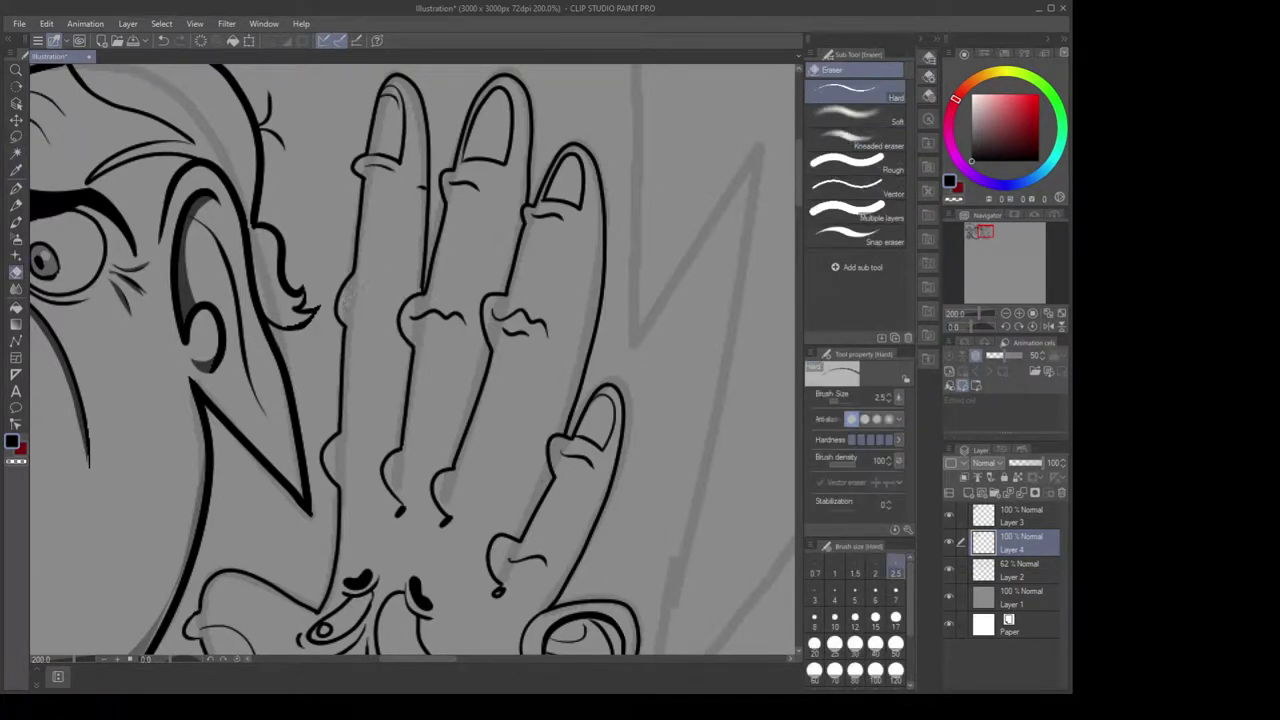
key(p)
mouse_move(374, 290)
mouse_down()
mouse_move(368, 330)
mouse_move(394, 297)
mouse_up()
key(ctrl+z)
key(ctrl+z)
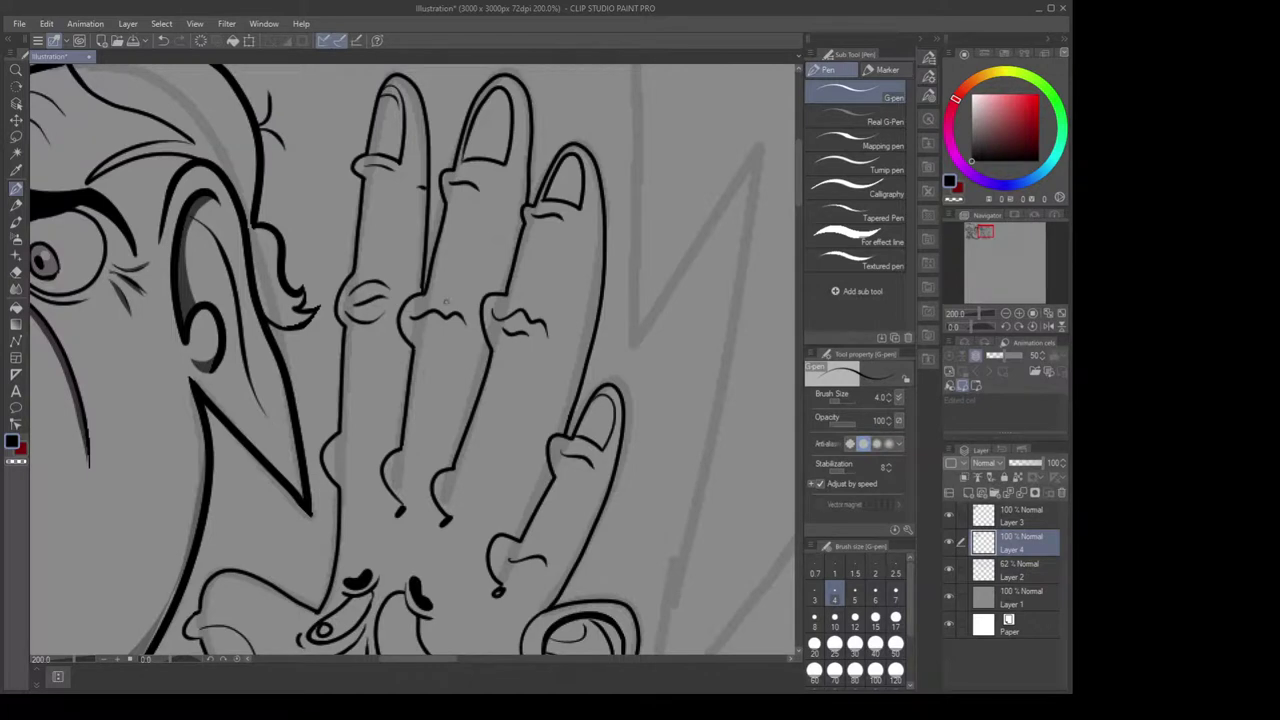
Erase the wrinkles on the middle, ring and little fingers and the crease below the middle fingernail with a size 8 hard eraser
key(e)
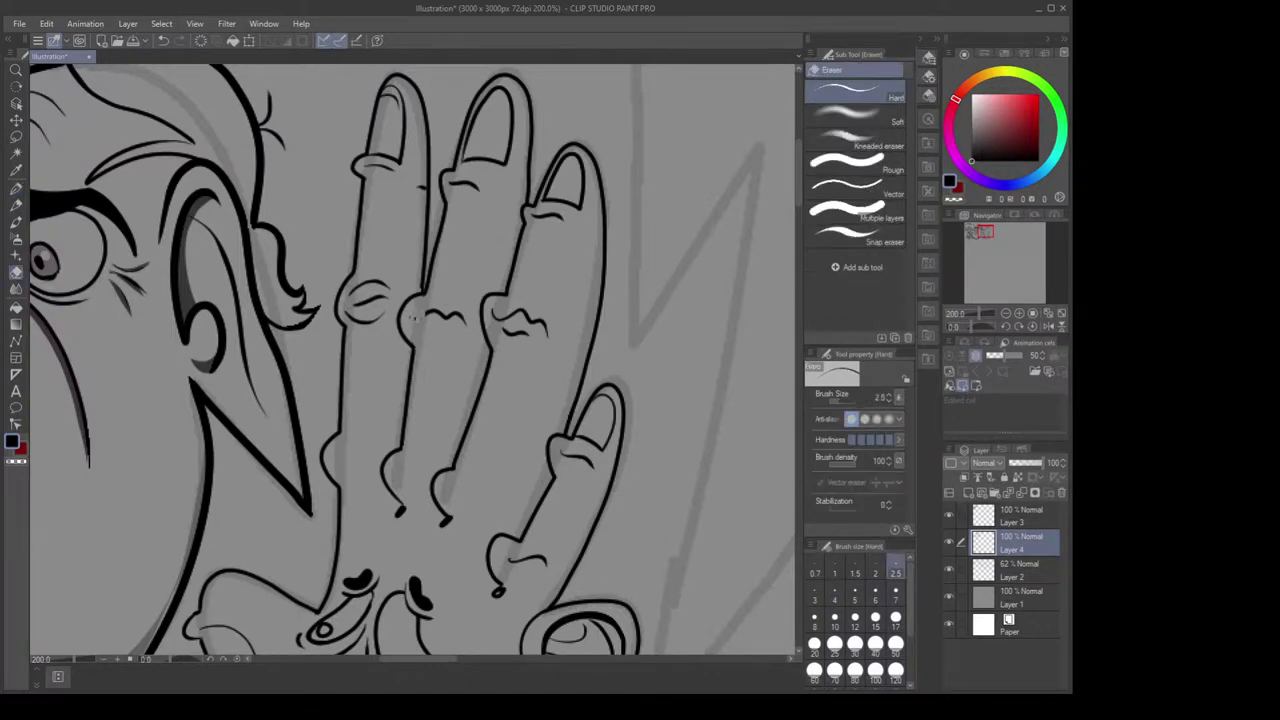
click(815, 617)
mouse_move(416, 318)
mouse_down()
mouse_move(466, 330)
mouse_move(458, 314)
mouse_up()
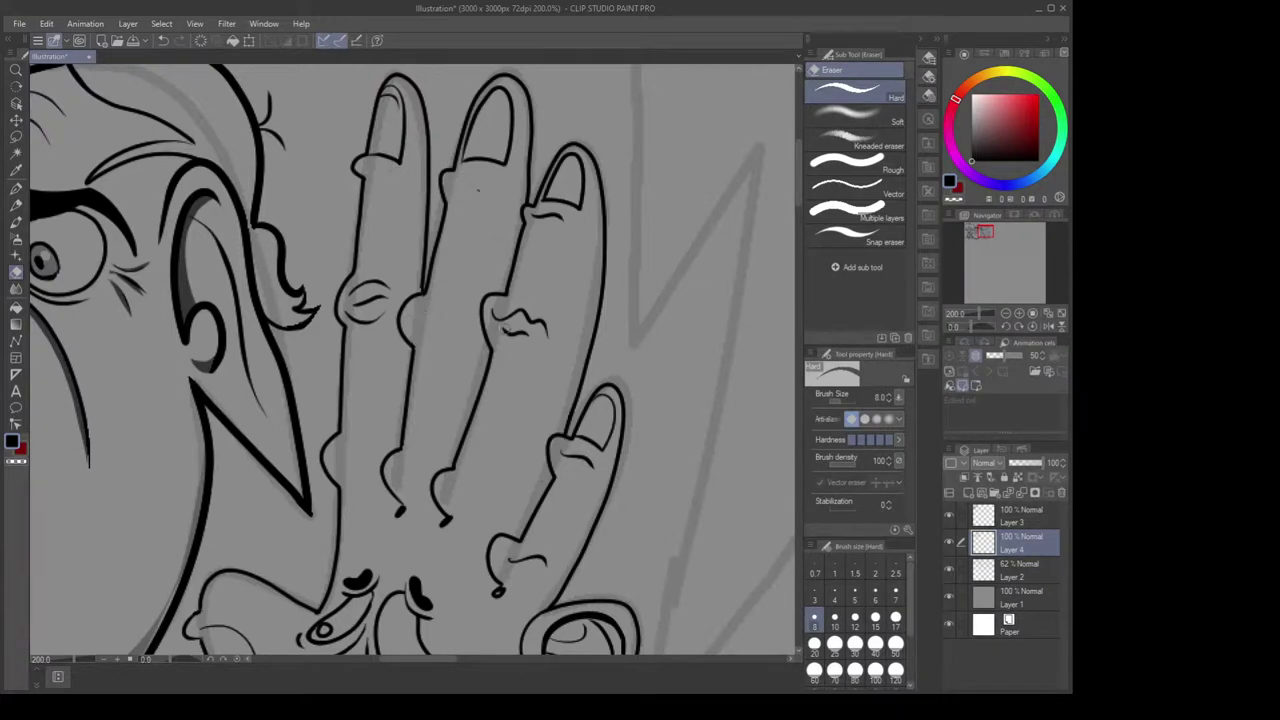
mouse_move(496, 316)
mouse_down()
mouse_move(510, 334)
mouse_move(522, 322)
mouse_move(543, 337)
mouse_move(549, 325)
mouse_up()
drag(516, 560, 535, 563)
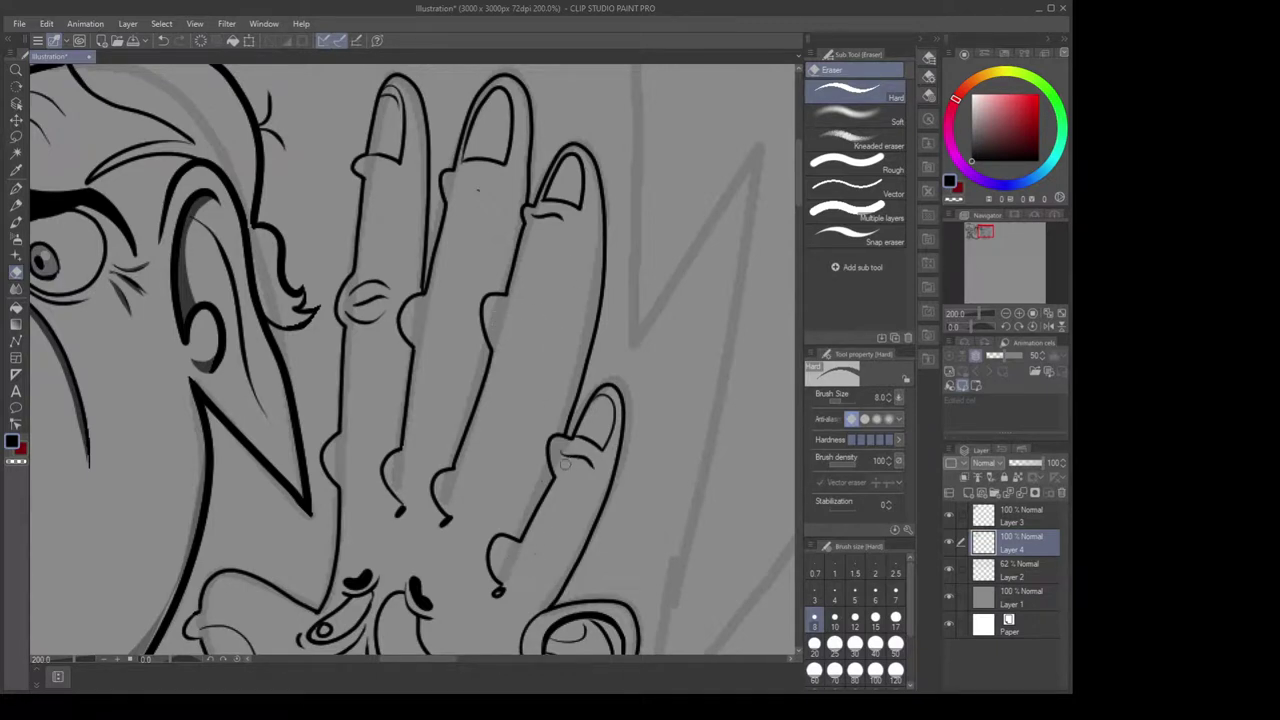
mouse_move(565, 461)
mouse_down()
mouse_move(591, 461)
mouse_move(547, 428)
mouse_up()
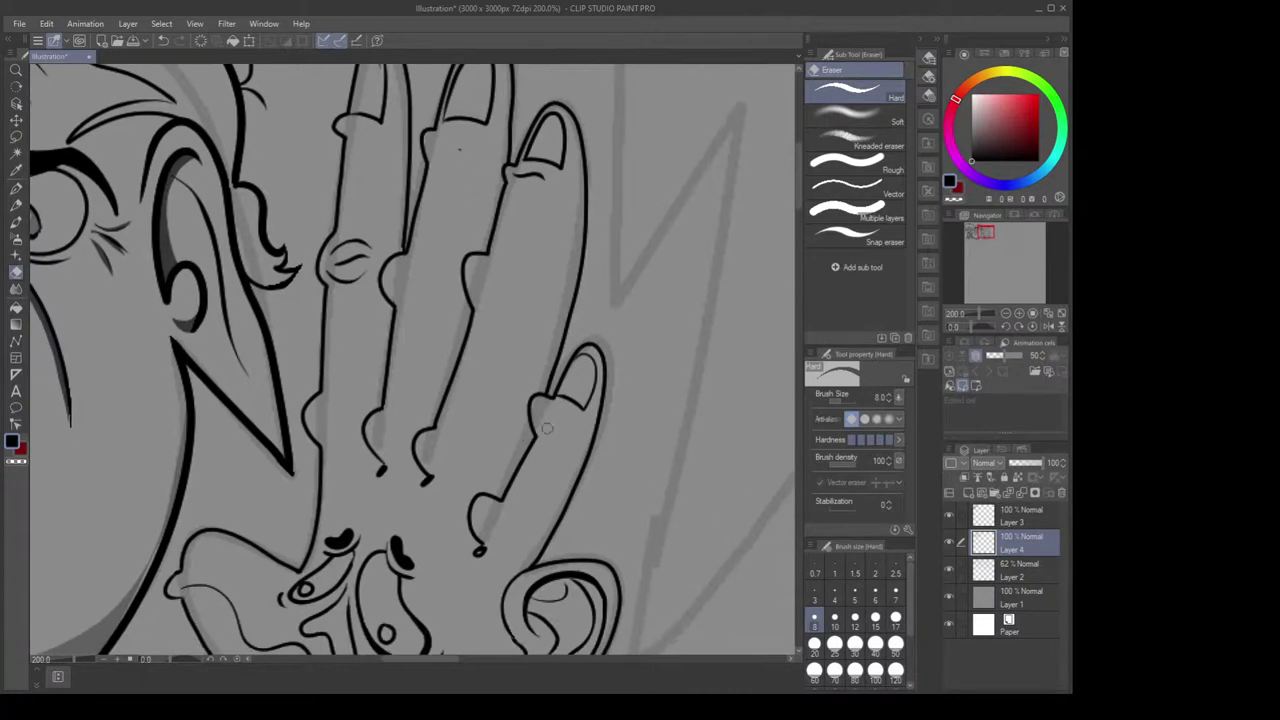
Draw curved creases on the middle finger's middle knuckle, short wrinkles on the base knuckles and creases below the little fingernail
key(p)
mouse_move(392, 268)
mouse_down()
mouse_move(432, 278)
mouse_move(422, 298)
mouse_move(440, 286)
mouse_up()
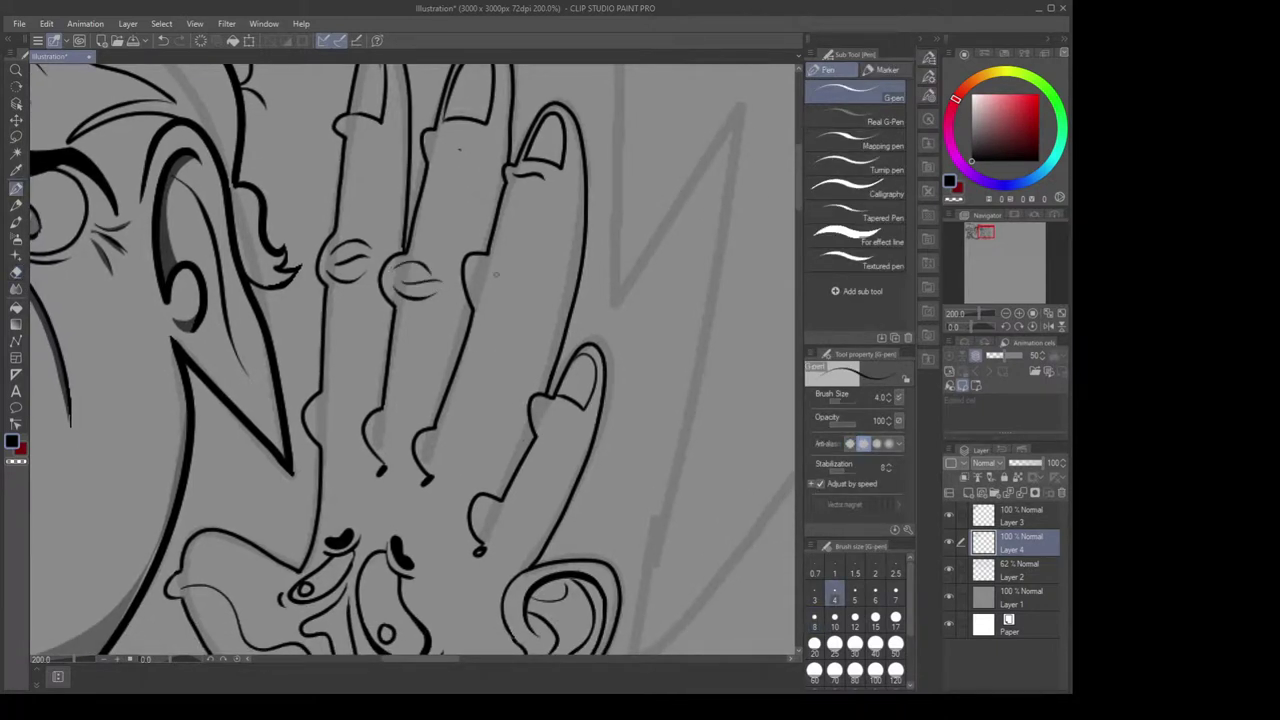
drag(522, 315, 494, 220)
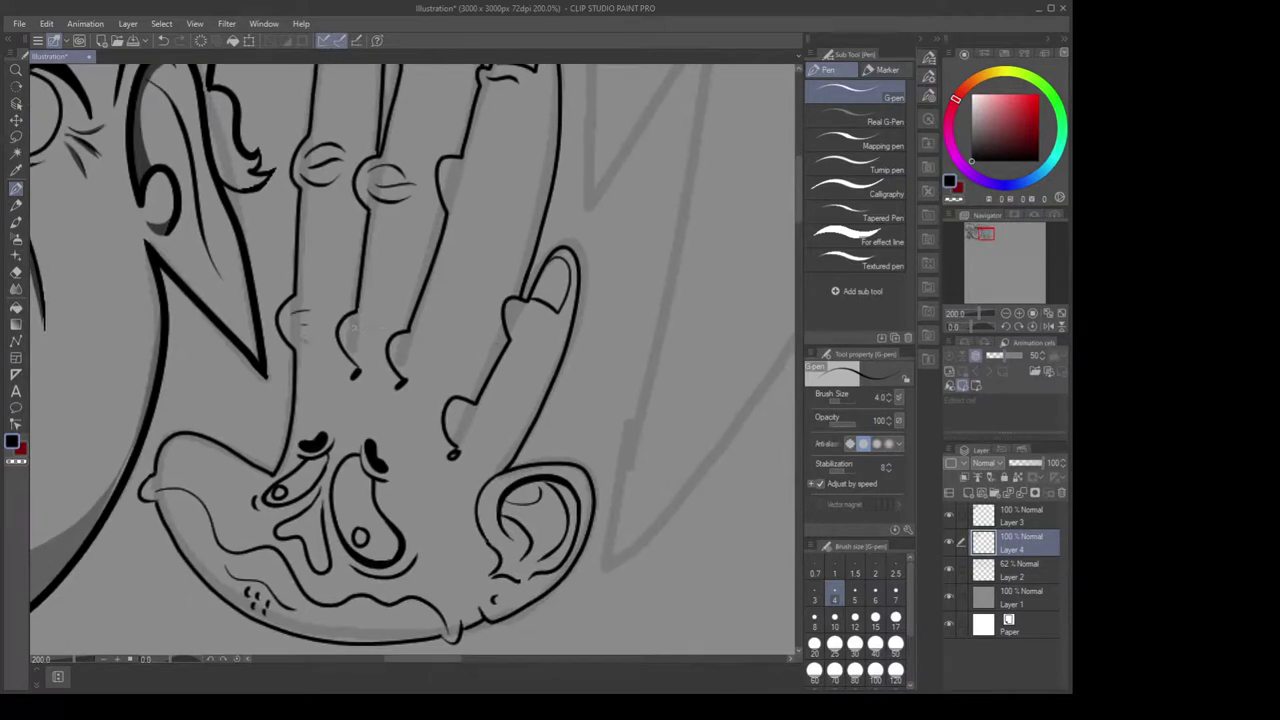
drag(353, 324, 373, 329)
drag(356, 336, 438, 354)
mouse_move(515, 308)
mouse_down()
mouse_move(550, 325)
mouse_move(529, 335)
mouse_move(548, 331)
mouse_up()
key(ctrl+z)
key(ctrl+z)
key(ctrl+z)
Draw curved upper, central and lower creases around the ring finger's middle knuckle
mouse_move(441, 170)
mouse_down()
mouse_move(448, 198)
mouse_move(514, 211)
mouse_up()
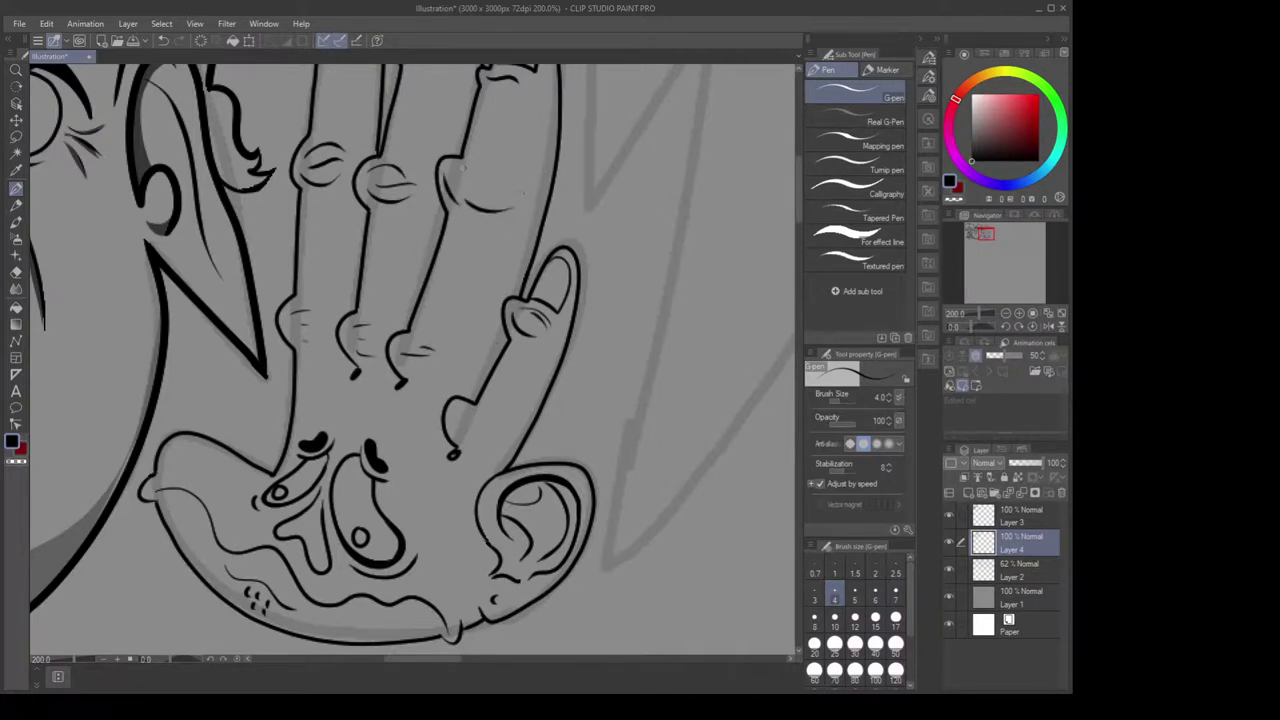
drag(456, 167, 516, 180)
drag(465, 183, 518, 198)
key(ctrl+z)
mouse_move(457, 177)
mouse_down()
mouse_move(510, 200)
mouse_move(457, 175)
mouse_move(486, 183)
mouse_move(487, 172)
mouse_move(515, 187)
mouse_up()
key(ctrl+z)
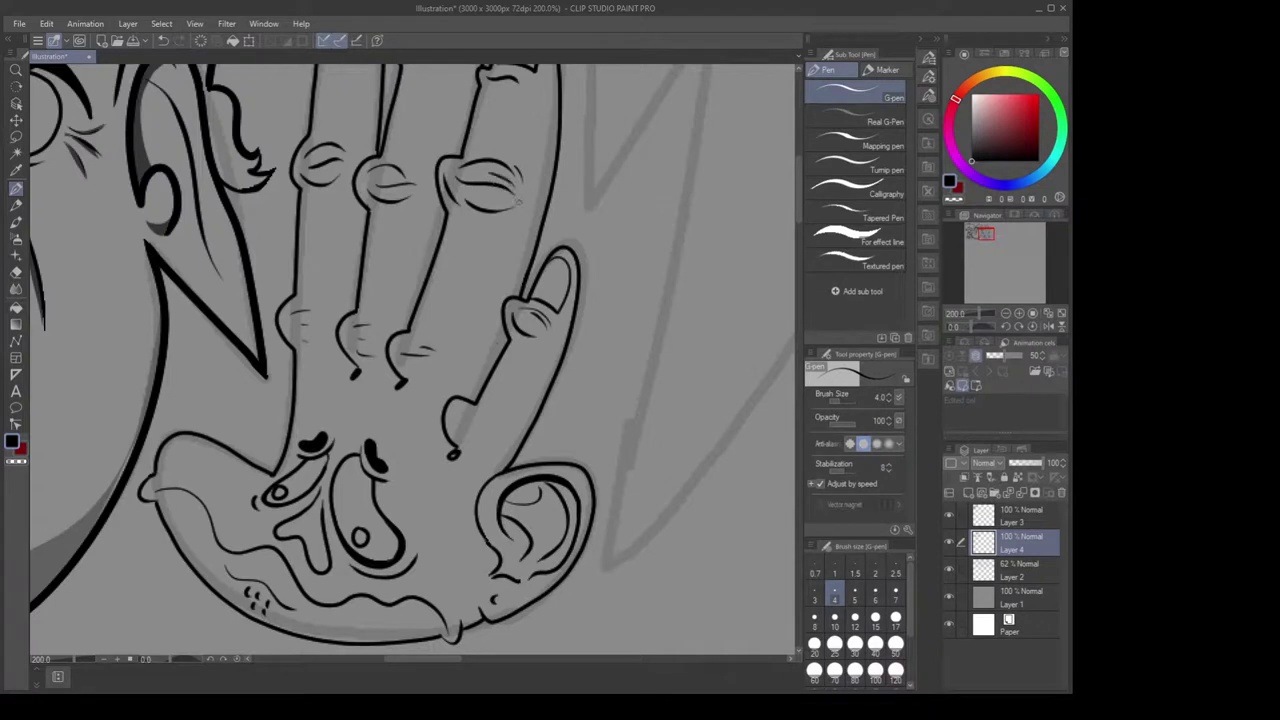
key(ctrl+z)
Erase the stray dot below the middle fingernail
drag(453, 311, 449, 304)
scroll(451, 354, down, 1)
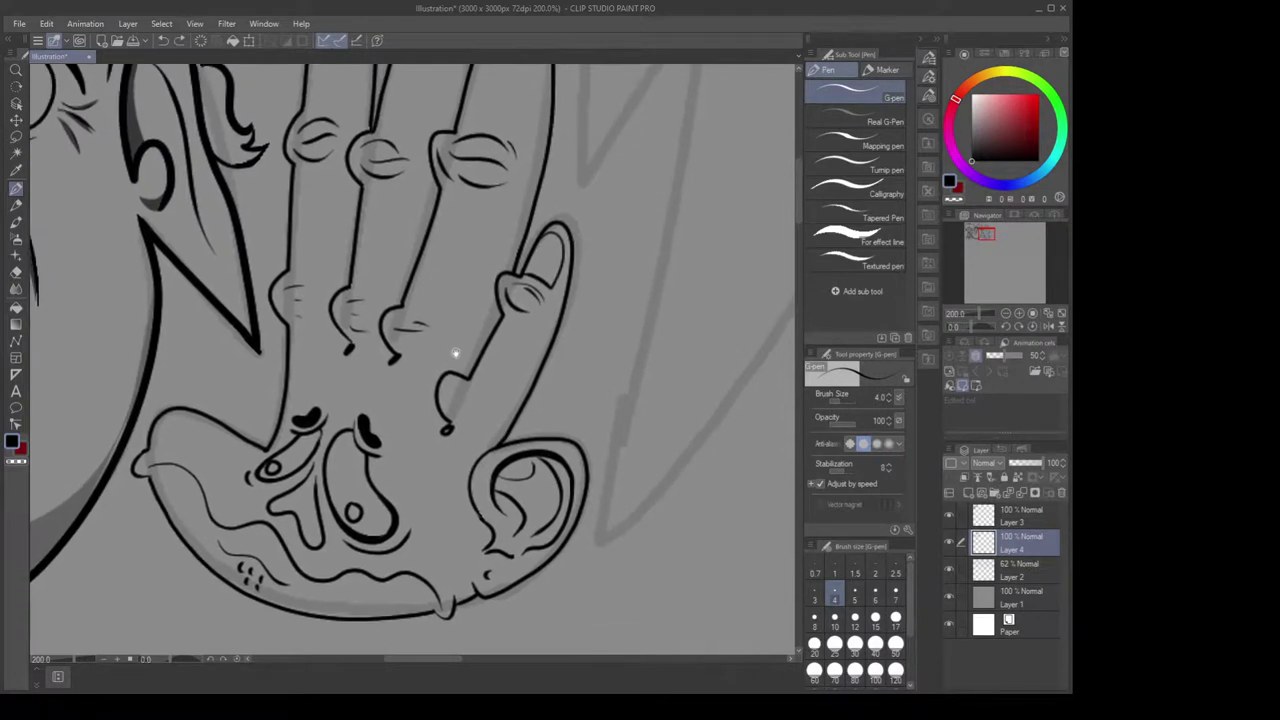
scroll(514, 357, up, 4)
drag(537, 338, 537, 382)
key(e)
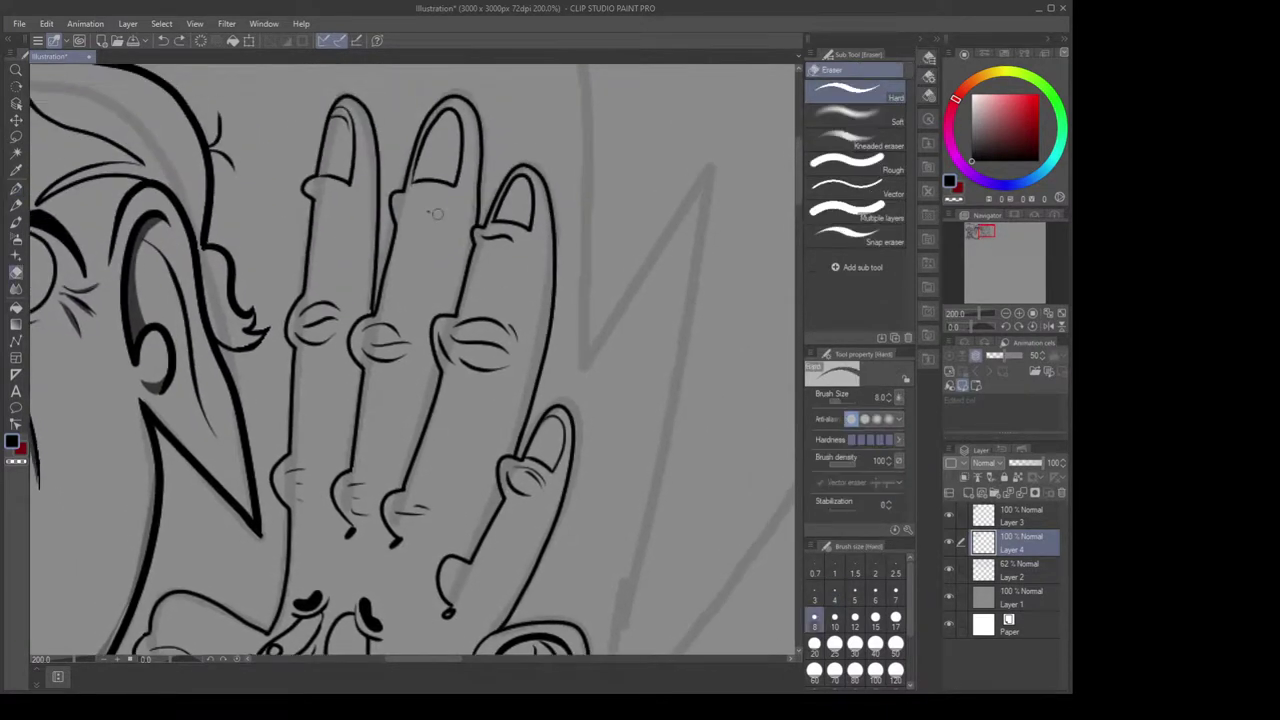
drag(437, 214, 430, 217)
scroll(506, 229, up, 2)
Draw a tapered crease below the index and middle fingernails and replace the crease below the ring fingernail with a cleaner one
mouse_move(506, 229)
mouse_down()
mouse_move(521, 318)
mouse_move(497, 321)
mouse_move(551, 323)
mouse_up()
key(p)
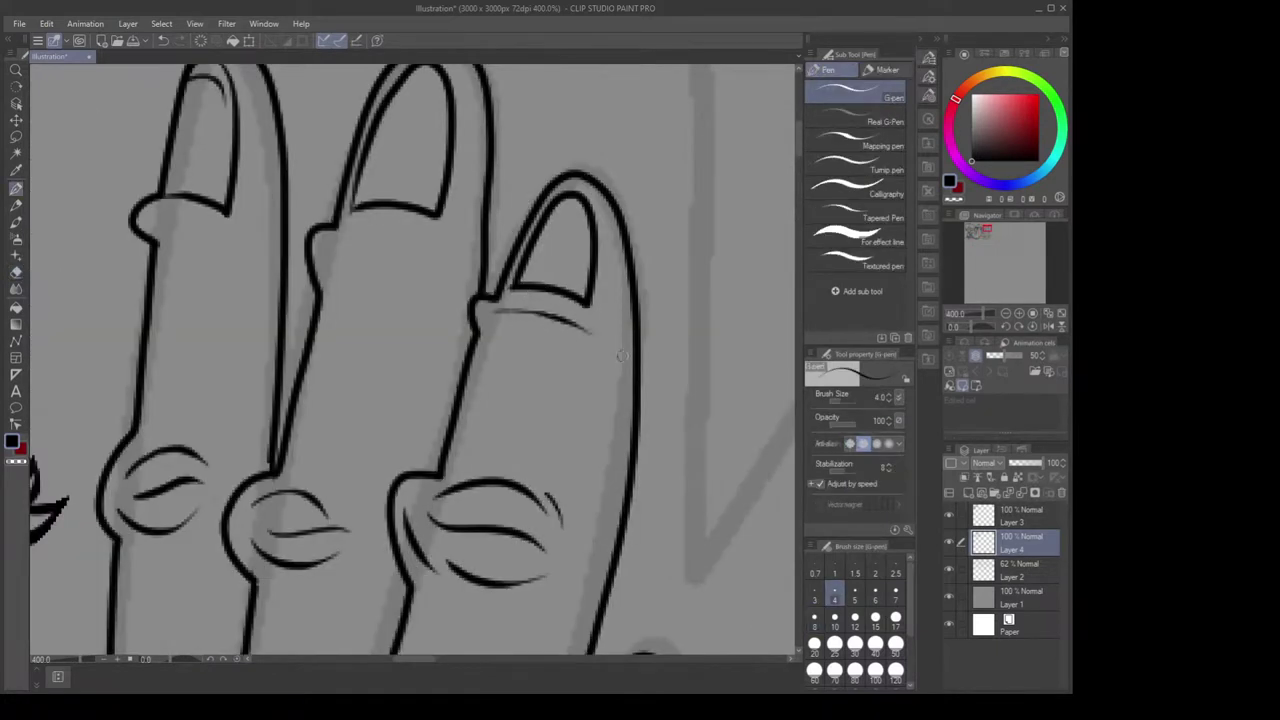
drag(490, 311, 528, 313)
key(ctrl+z)
drag(326, 244, 440, 264)
drag(162, 222, 240, 248)
key(e)
key(bracketleft)
key(bracketleft)
key(bracketleft)
key(bracketleft)
key(bracketleft)
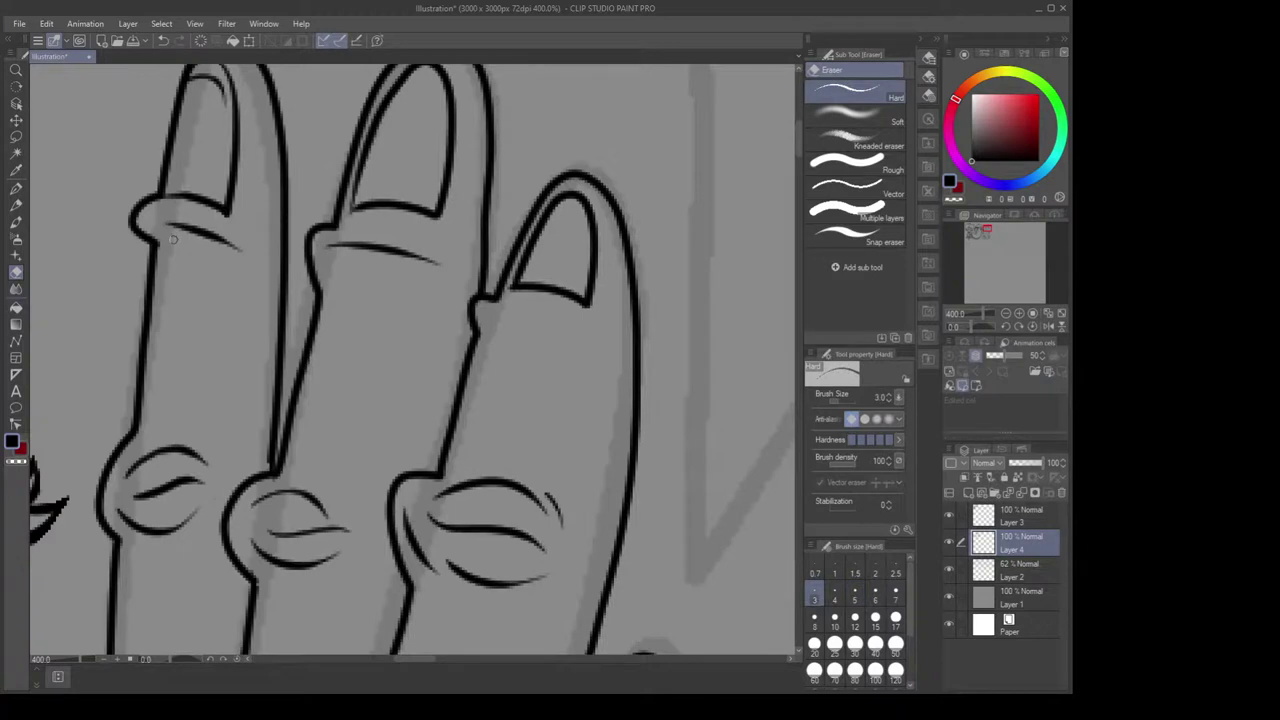
key(p)
drag(497, 316, 588, 346)
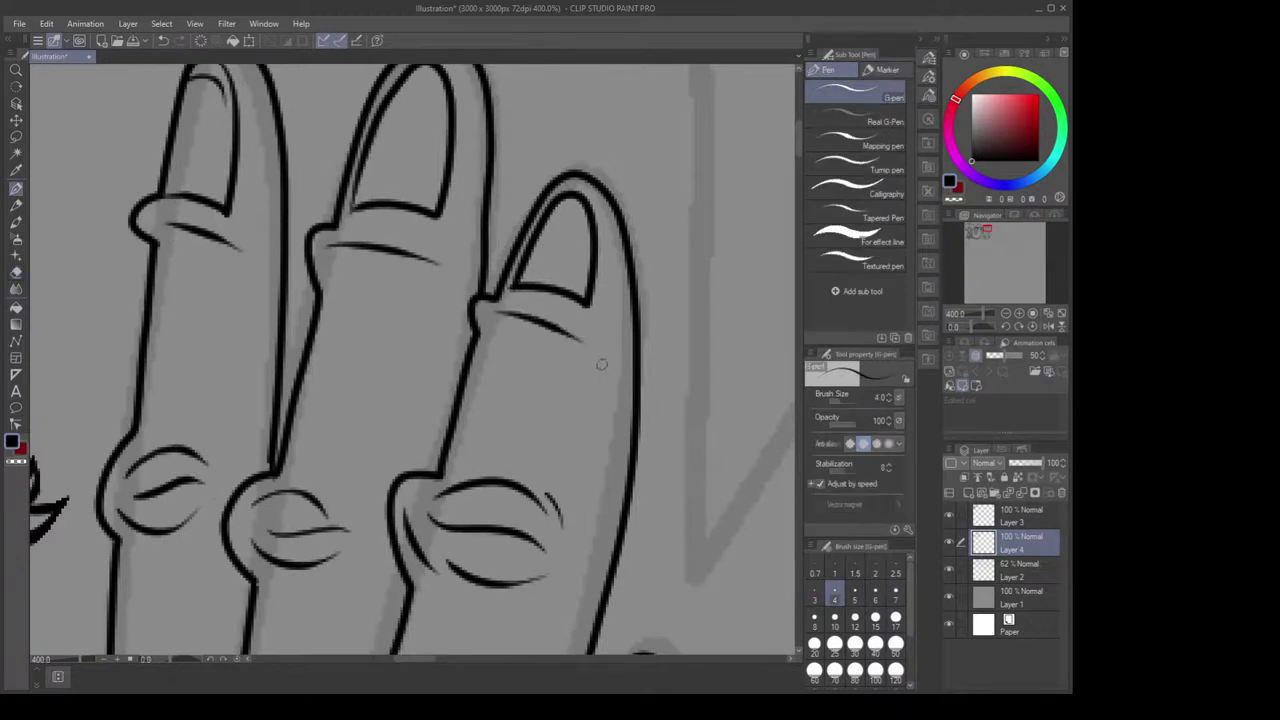
drag(528, 282, 570, 288)
key(ctrl+z)
drag(450, 228, 556, 284)
mouse_move(466, 258)
mouse_down()
mouse_move(497, 241)
mouse_move(521, 262)
mouse_up()
mouse_move(486, 281)
mouse_down()
mouse_move(642, 308)
mouse_move(423, 244)
mouse_up()
key(ctrl+z)
key(ctrl+z)
Thicken the line end at the little finger's base and add short curved wrinkles on its base knuckle
drag(554, 434, 534, 260)
scroll(534, 262, down, 3)
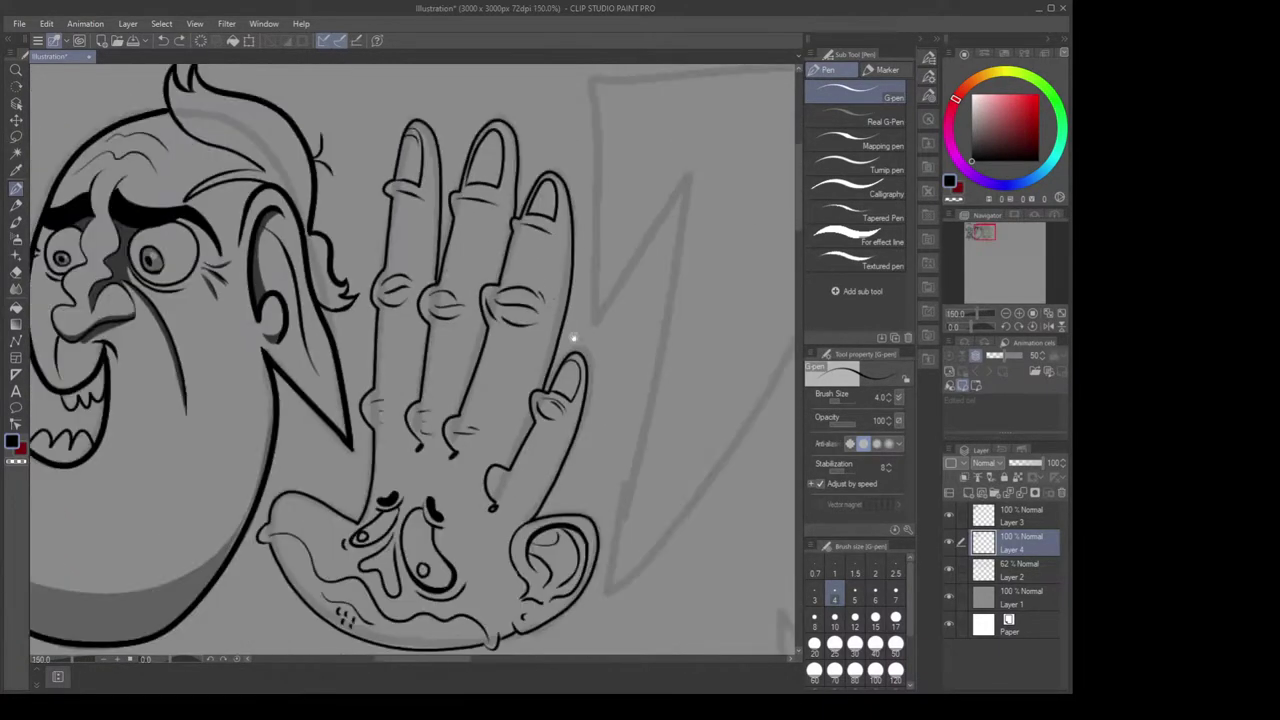
drag(571, 337, 567, 248)
scroll(551, 505, up, 1)
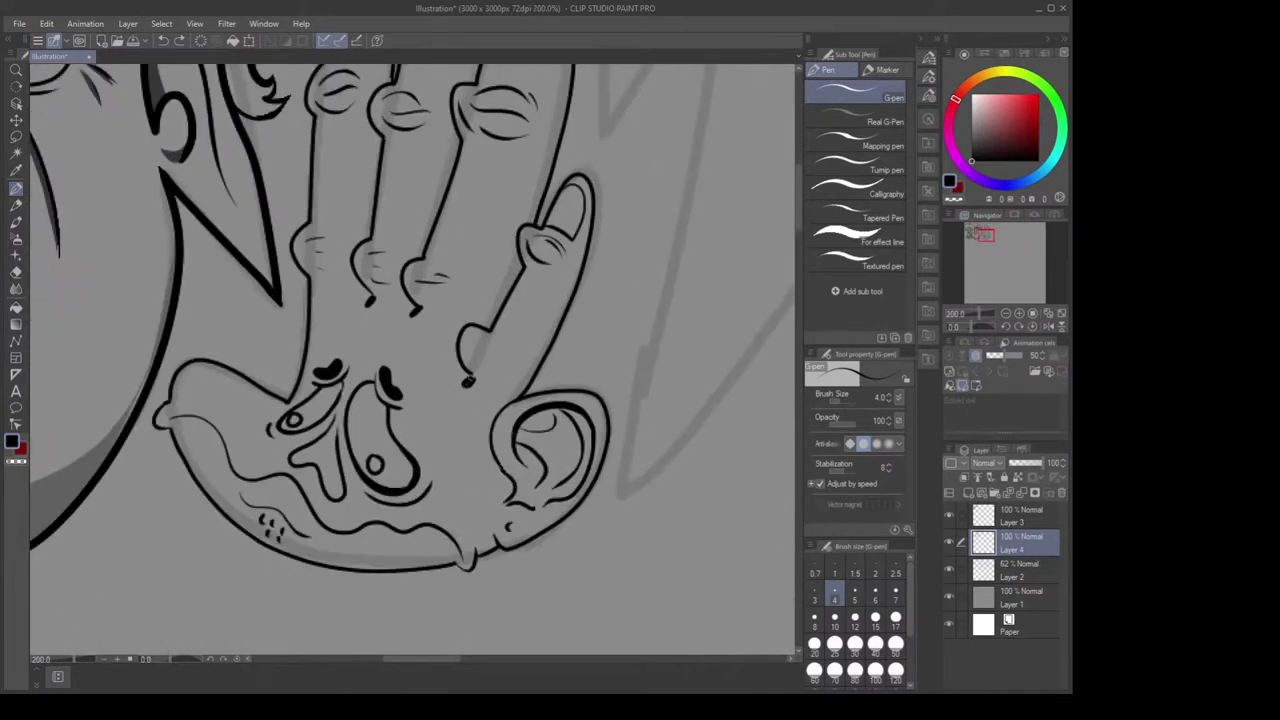
drag(466, 380, 470, 384)
scroll(514, 360, up, 3)
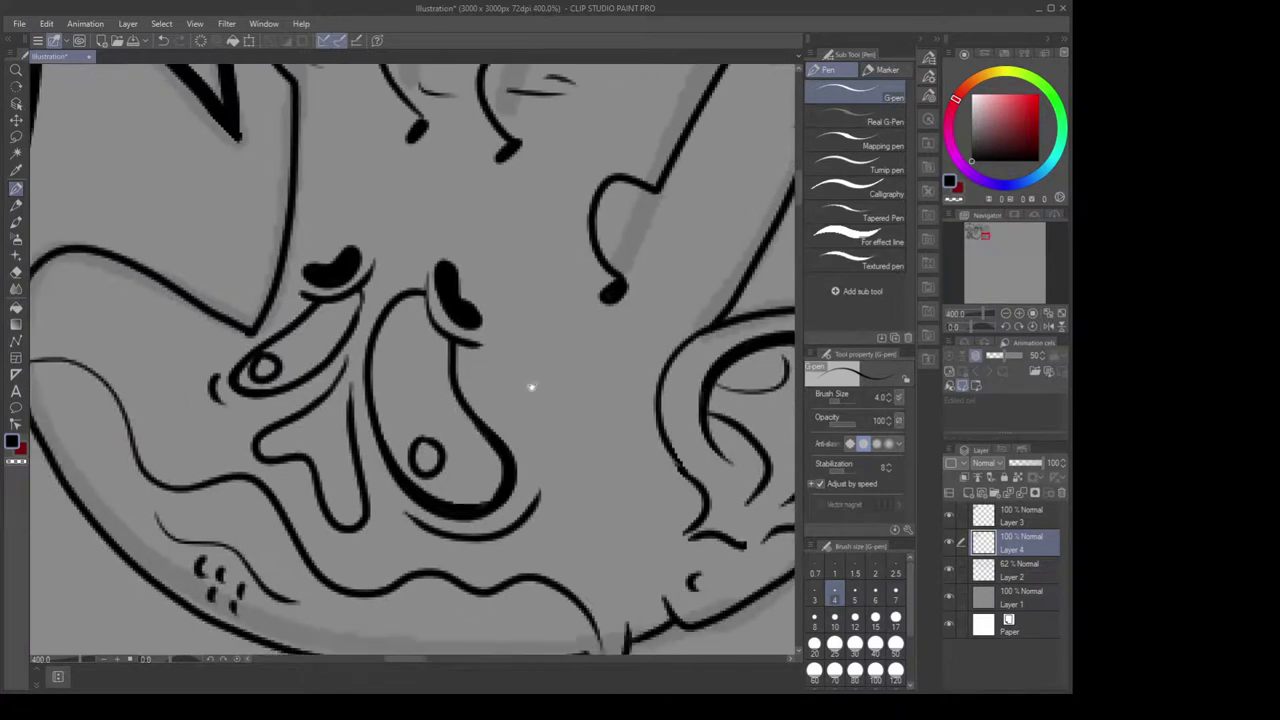
scroll(531, 387, down, 3)
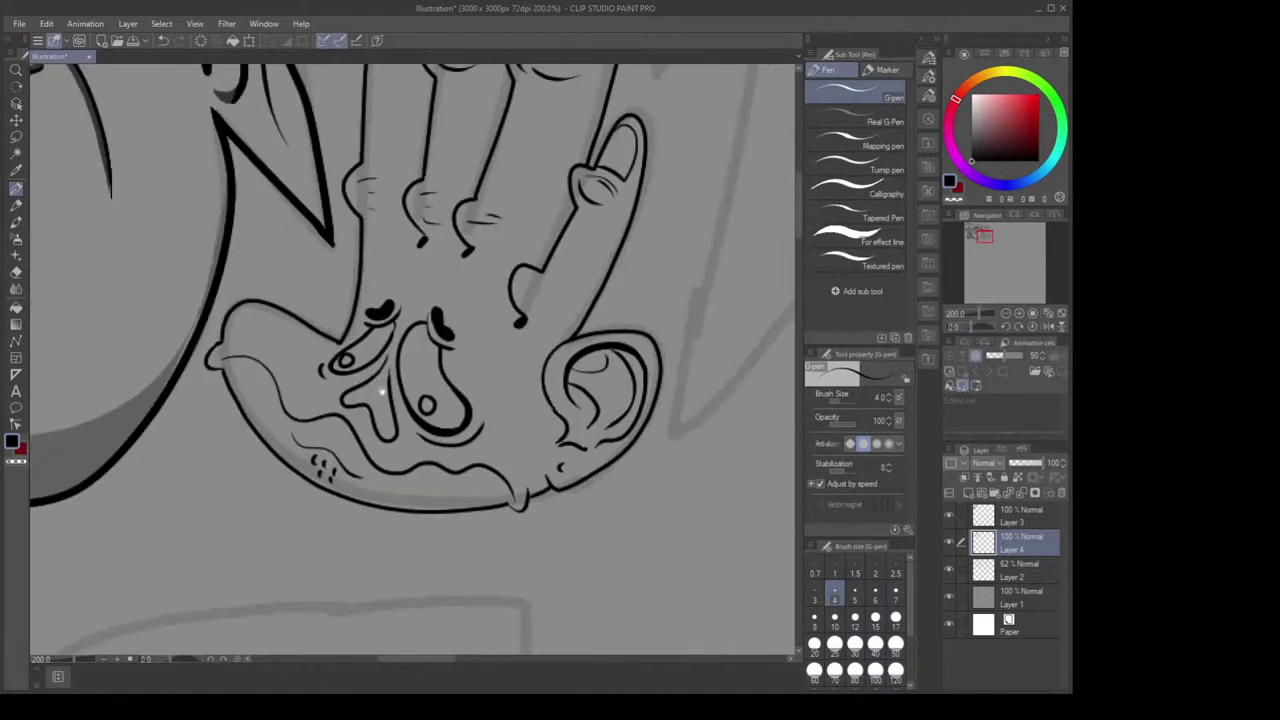
drag(427, 348, 423, 377)
mouse_move(534, 311)
mouse_down()
mouse_move(511, 380)
mouse_move(534, 405)
mouse_up()
drag(677, 290, 645, 322)
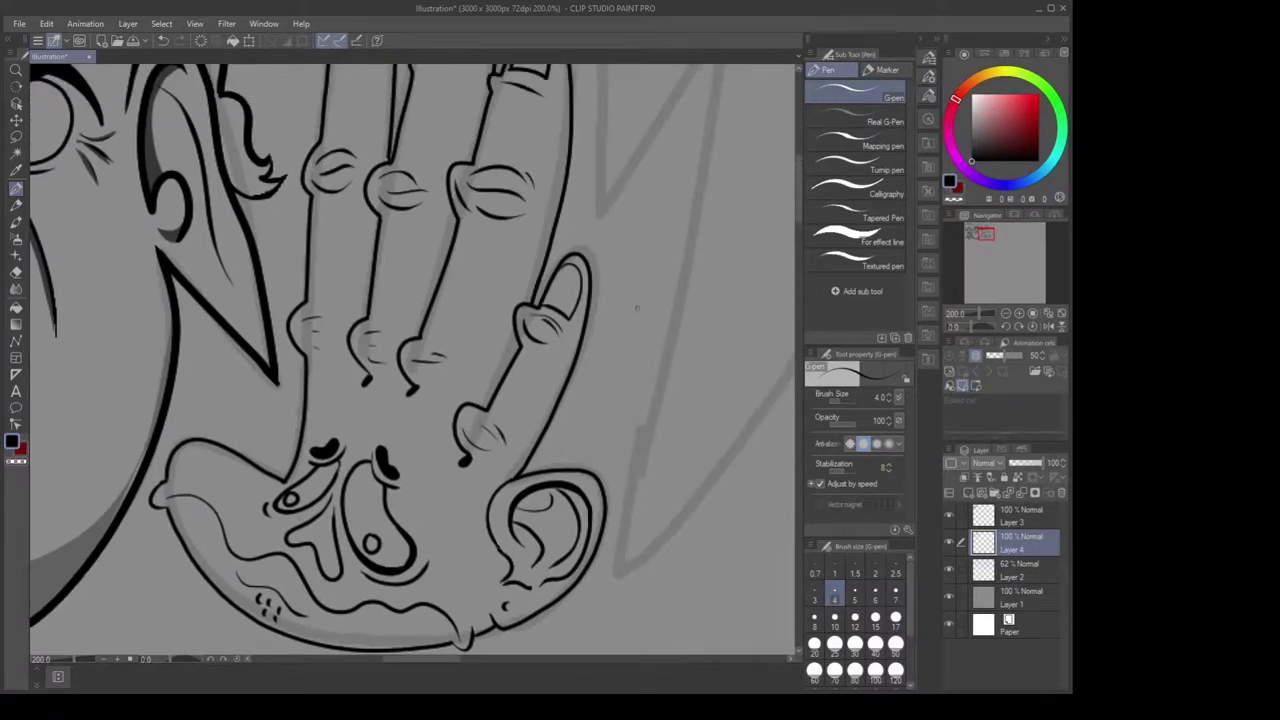
Examine the finished characters and the remaining sketched shapes across the canvas
drag(628, 220, 588, 302)
scroll(588, 302, down, 5)
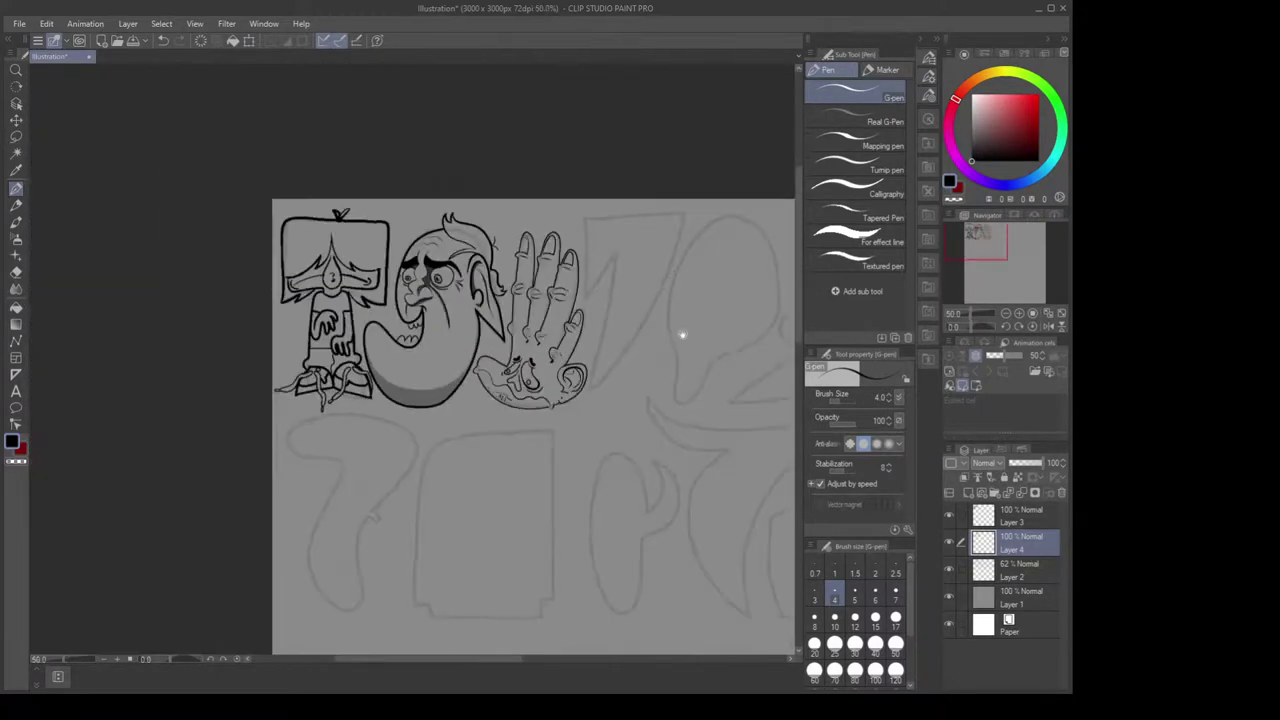
scroll(640, 350, down, 3)
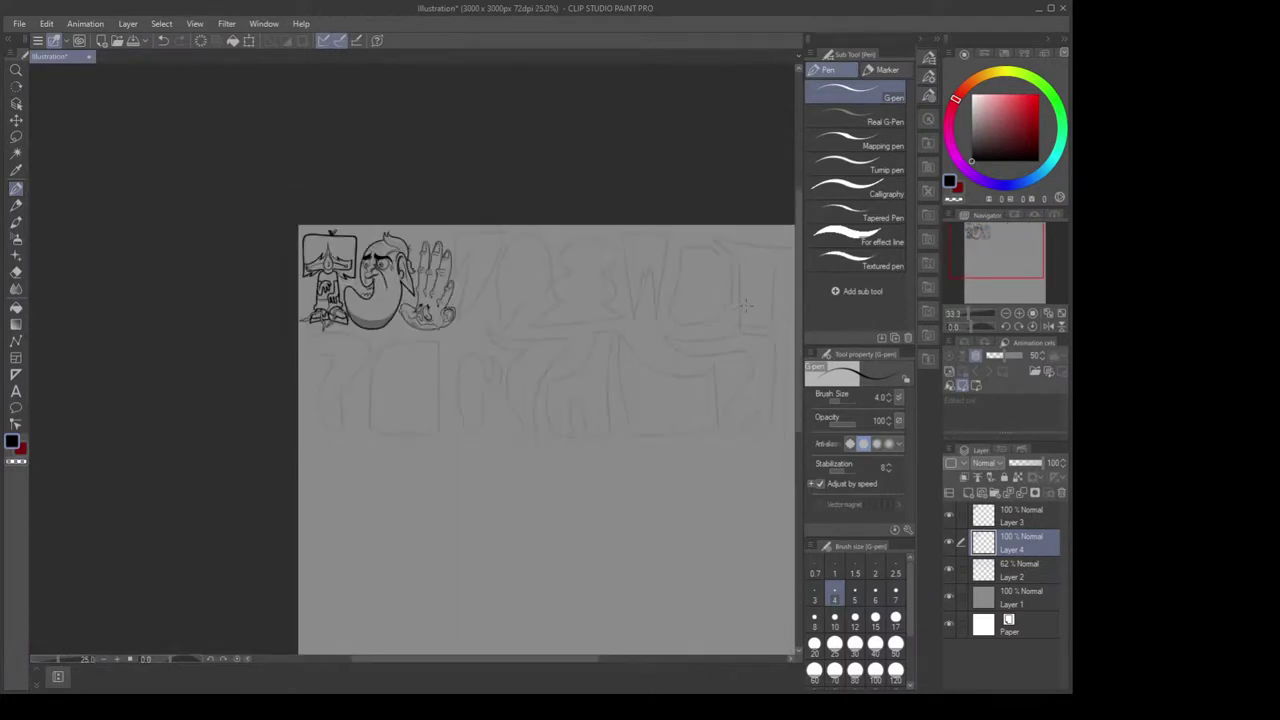
scroll(600, 340, up, 3)
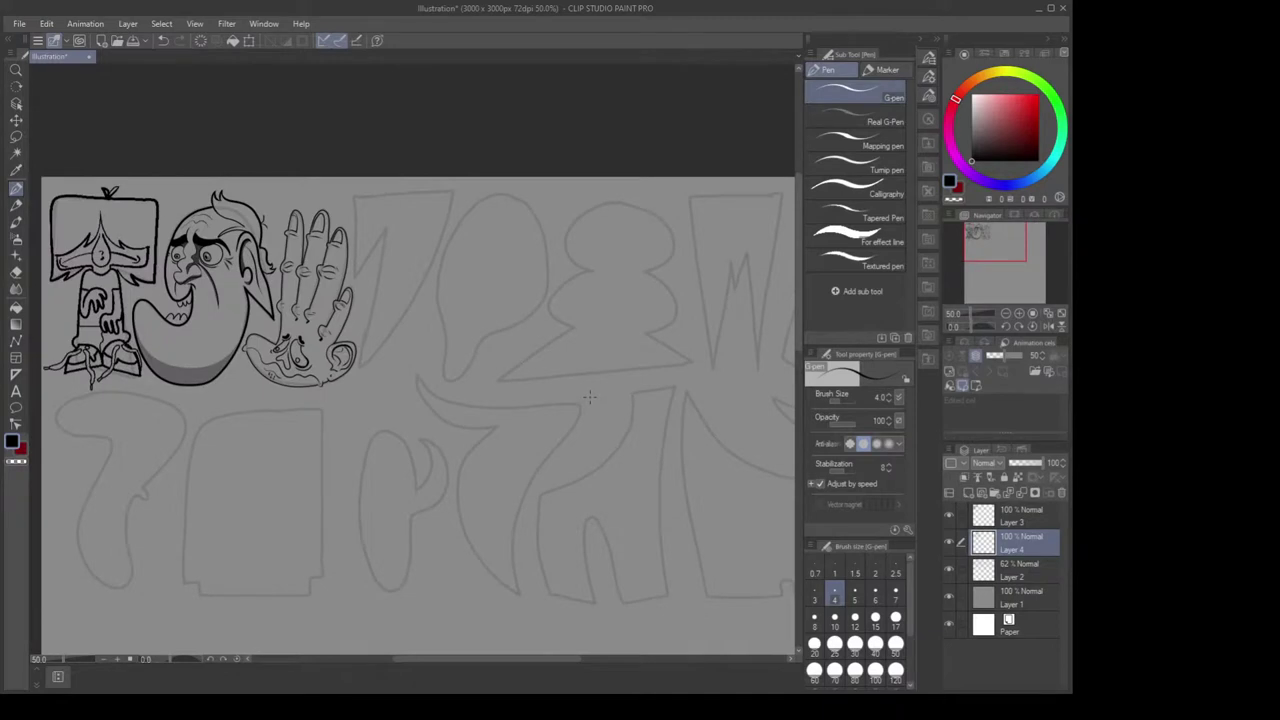
mouse_move(573, 373)
mouse_down()
mouse_move(603, 448)
mouse_move(488, 412)
mouse_up()
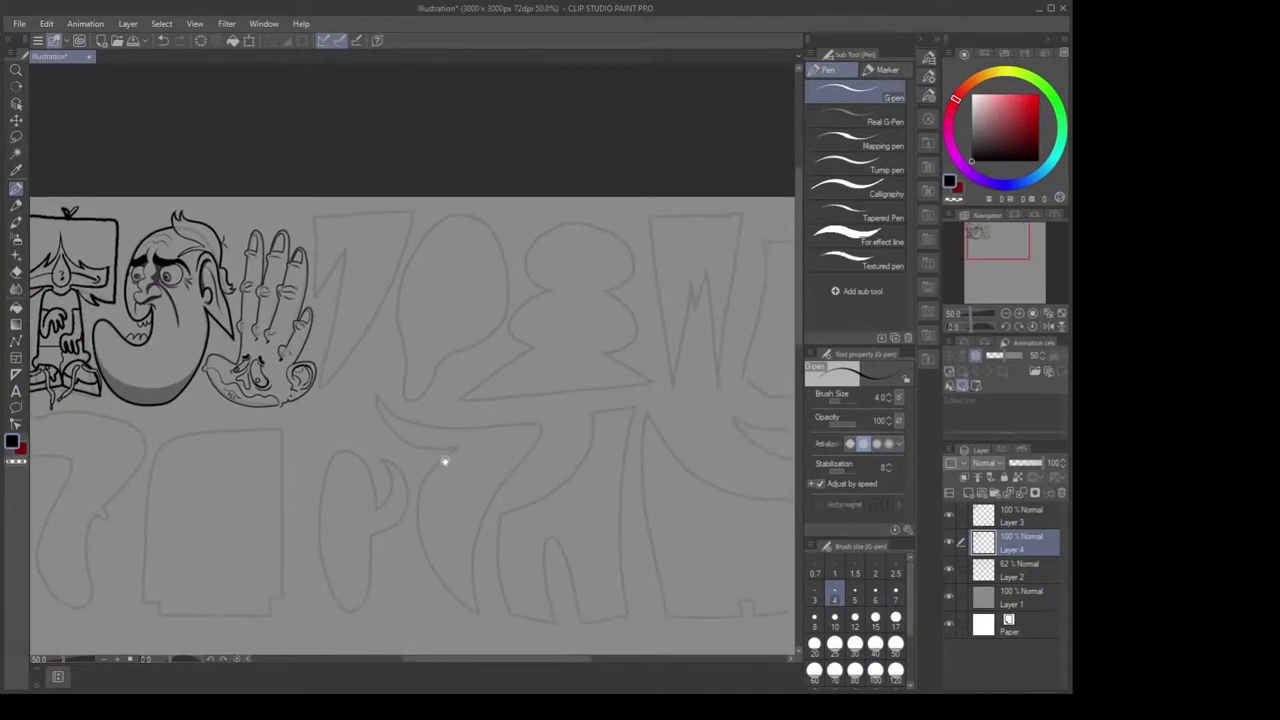
drag(443, 462, 442, 441)
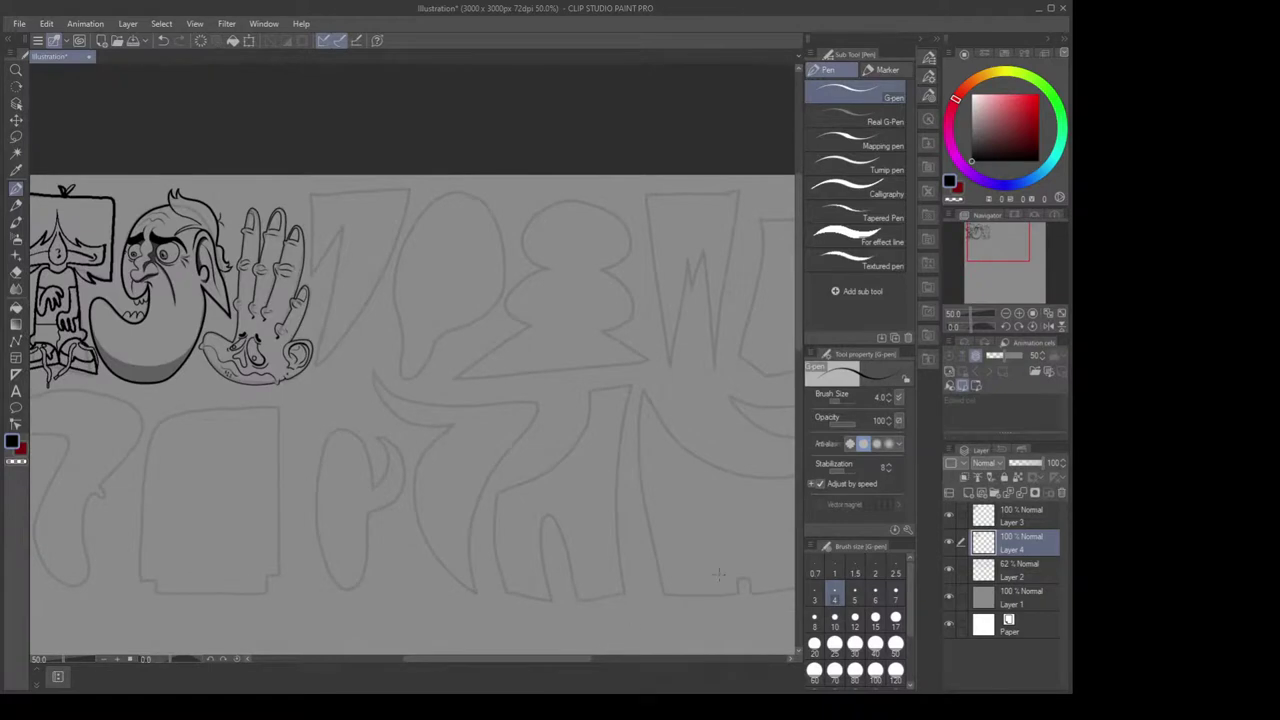
click(595, 693)
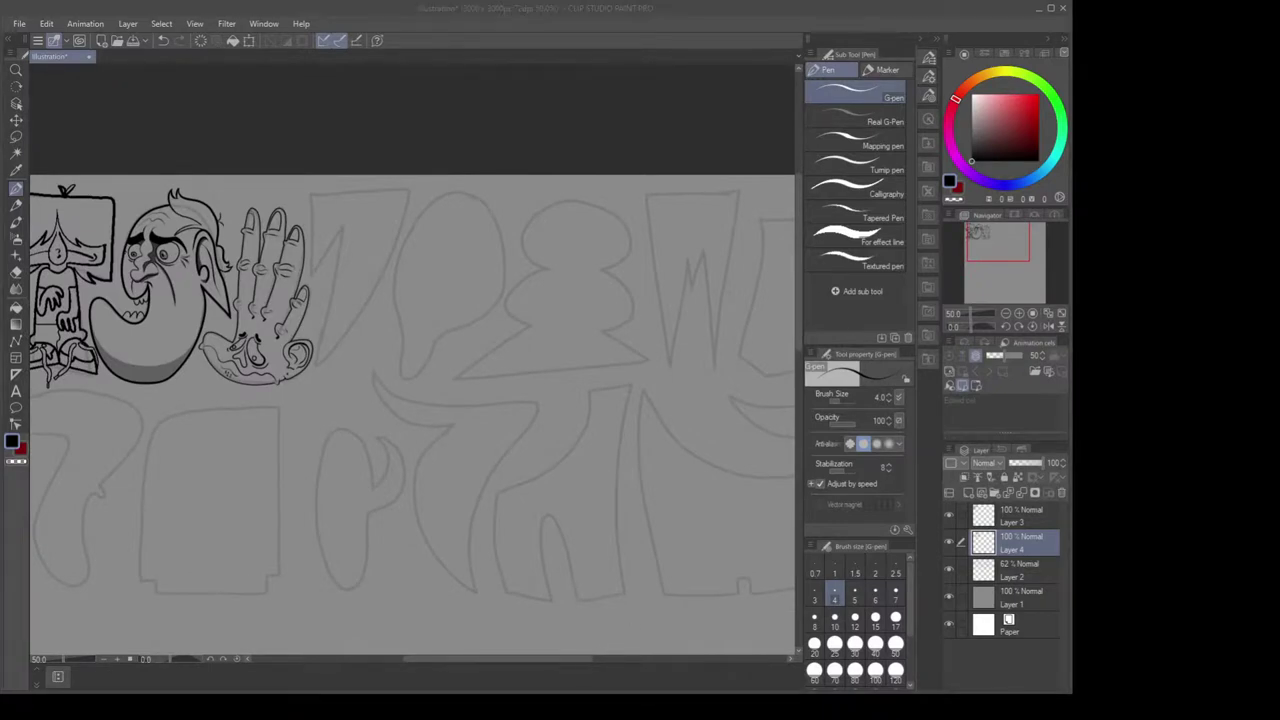
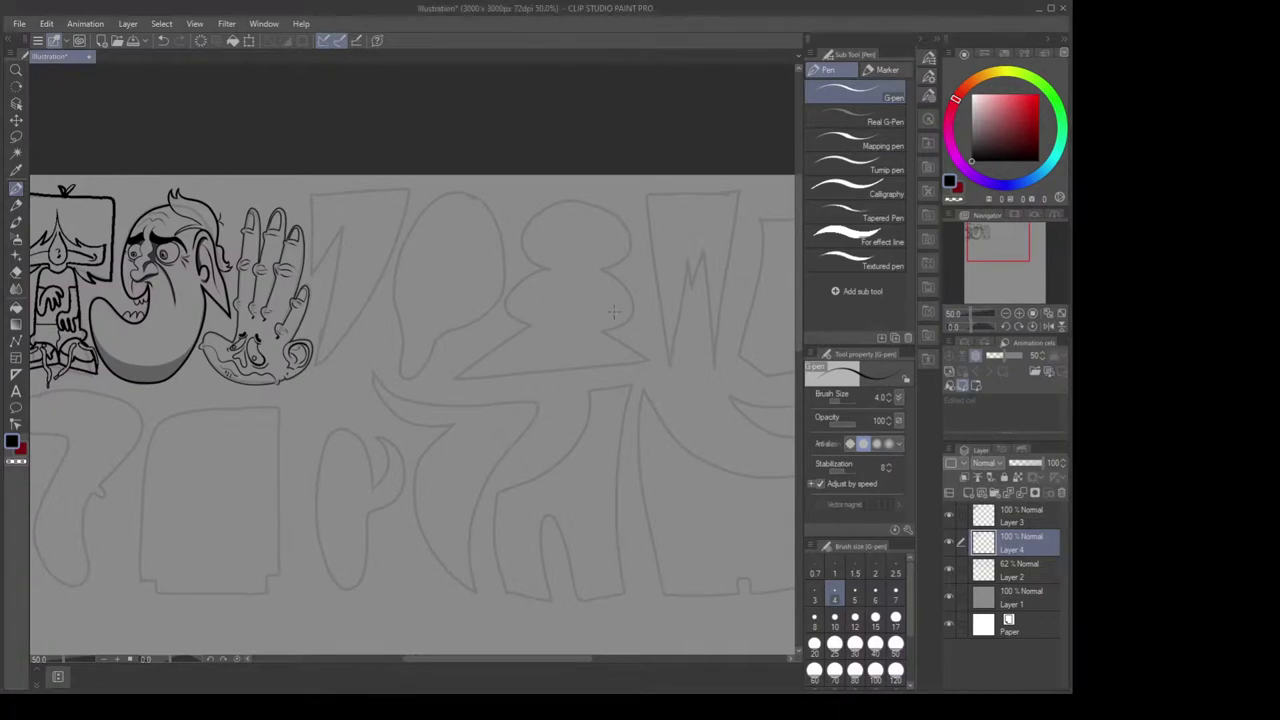
drag(583, 270, 506, 249)
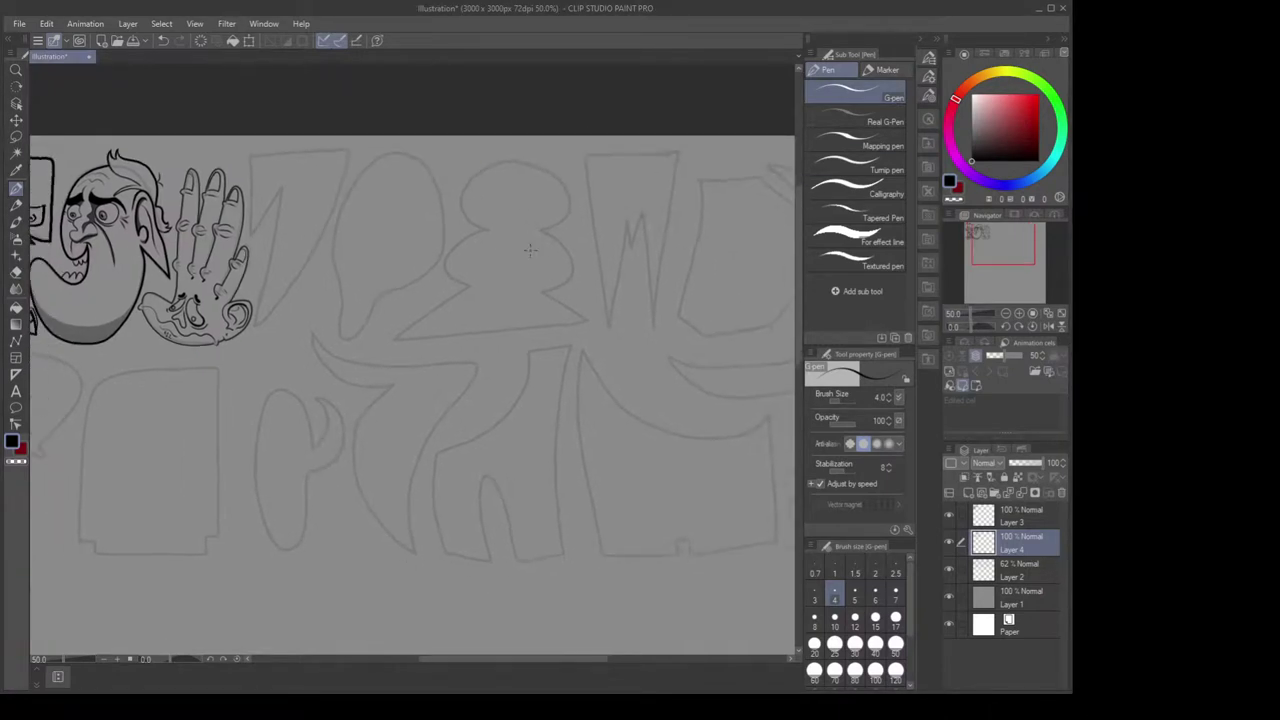
mouse_move(387, 299)
mouse_down()
mouse_move(428, 292)
mouse_move(453, 306)
mouse_up()
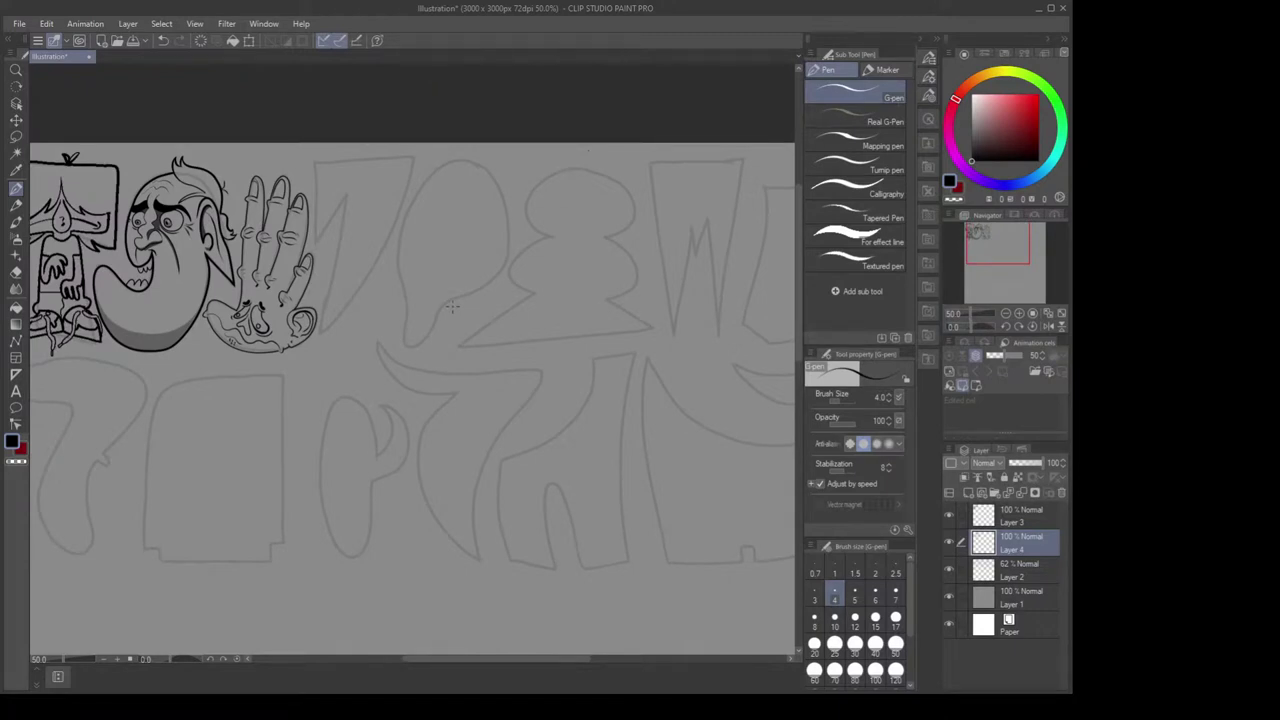
Ink the outline of the angular seven-like shape beside the hand at brush size 6, with small bumps on its left and inner edges
mouse_move(452, 306)
mouse_down()
mouse_move(466, 303)
mouse_move(472, 363)
mouse_move(445, 345)
mouse_move(479, 380)
mouse_move(531, 354)
mouse_up()
scroll(425, 352, up, 2)
drag(525, 304, 531, 354)
scroll(534, 340, up, 1)
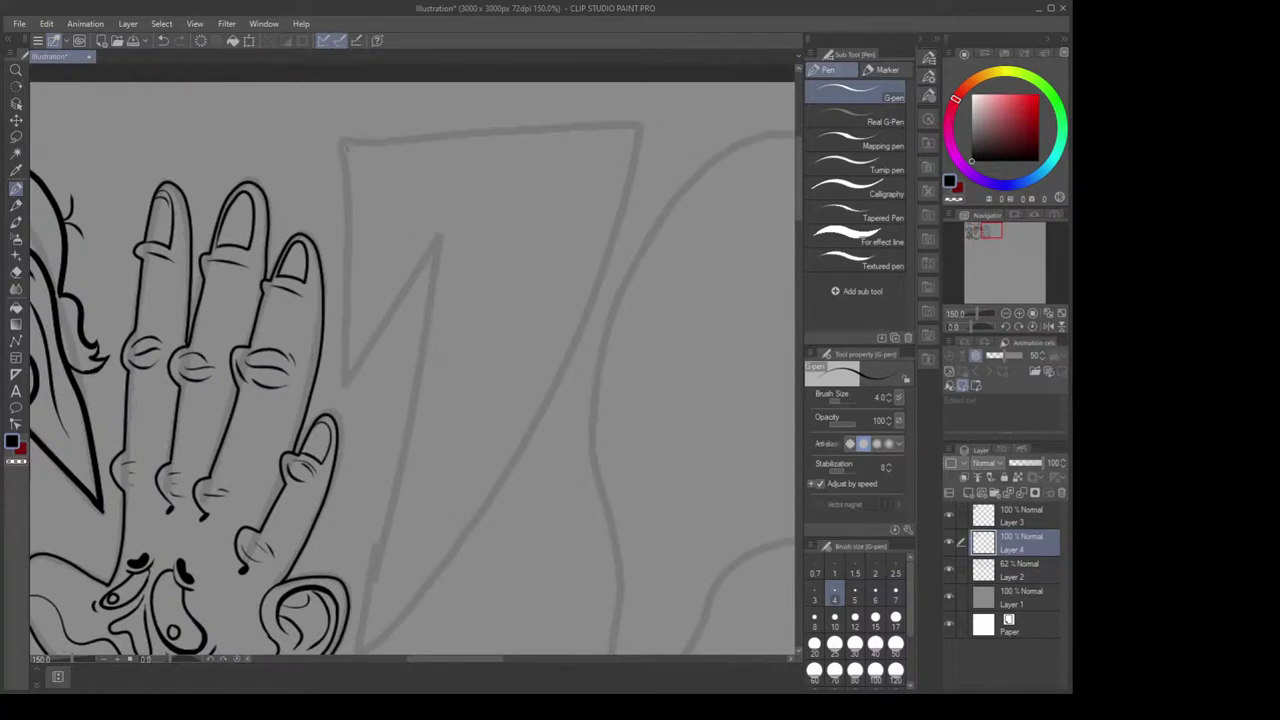
drag(346, 148, 485, 226)
key(bracketright)
key(bracketright)
mouse_move(343, 145)
mouse_down()
mouse_move(641, 125)
mouse_move(594, 302)
mouse_move(489, 497)
mouse_move(363, 650)
mouse_move(412, 414)
mouse_move(448, 413)
mouse_move(422, 383)
mouse_move(437, 240)
mouse_move(346, 381)
mouse_move(346, 140)
mouse_up()
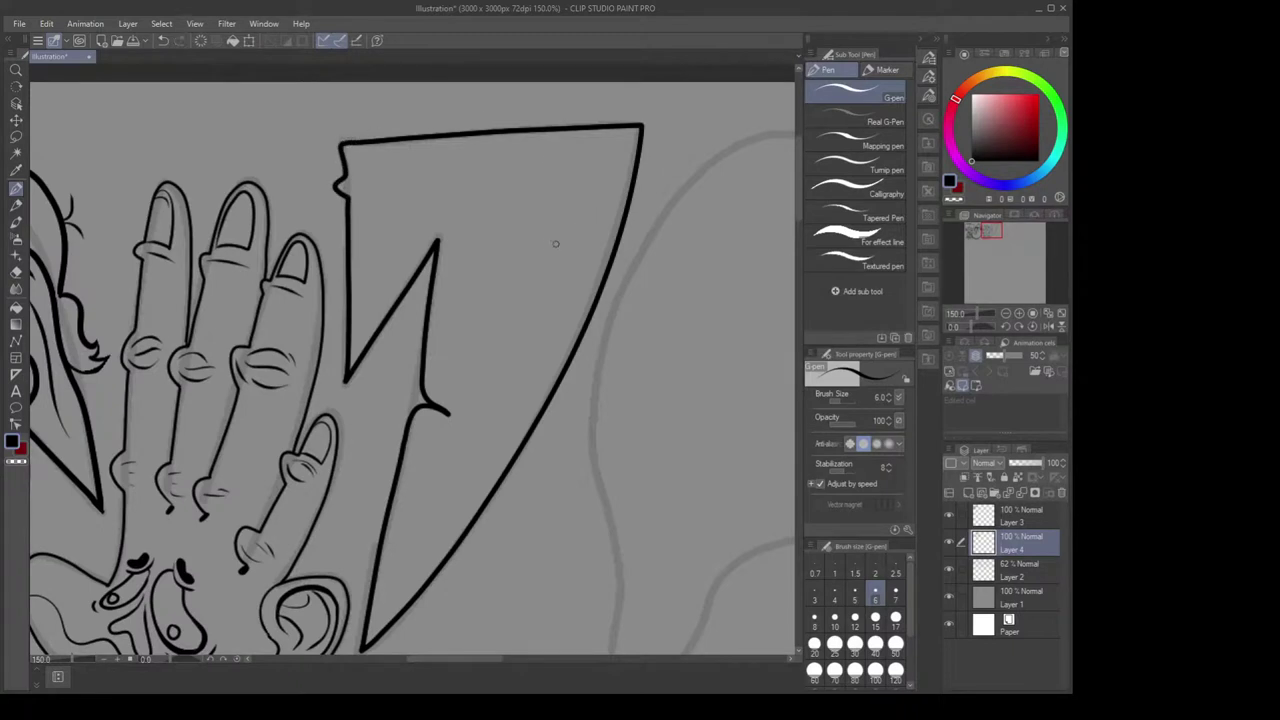
Draw a tapered form with a curved top edge rising above the inner notch of the angular shape
mouse_move(403, 250)
mouse_down()
mouse_move(406, 212)
mouse_move(430, 194)
mouse_up()
mouse_move(400, 247)
mouse_down()
mouse_move(413, 185)
mouse_move(458, 211)
mouse_move(431, 268)
mouse_move(407, 198)
mouse_up()
key(ctrl+z)
key(ctrl+z)
mouse_move(377, 294)
mouse_down()
mouse_move(398, 204)
mouse_move(440, 204)
mouse_move(451, 224)
mouse_move(437, 240)
mouse_up()
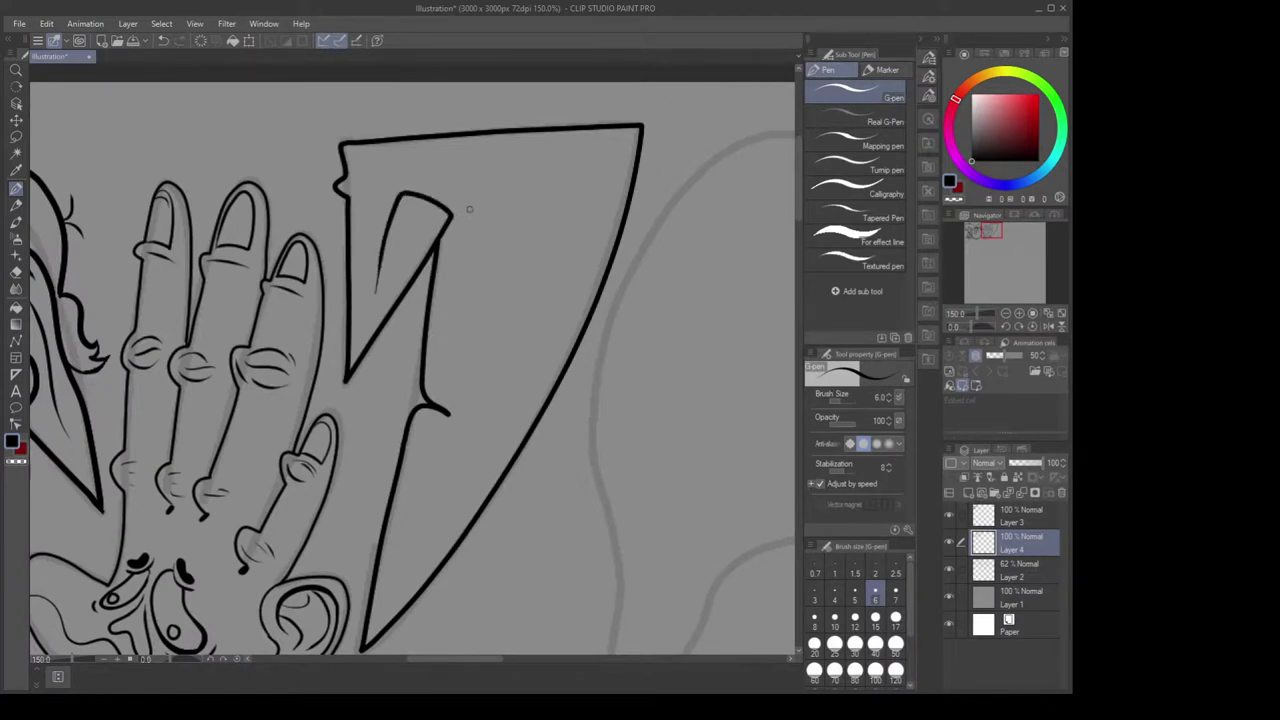
Examine the inked characters and the remaining sketched shapes around the angular figure
scroll(422, 355, down, 5)
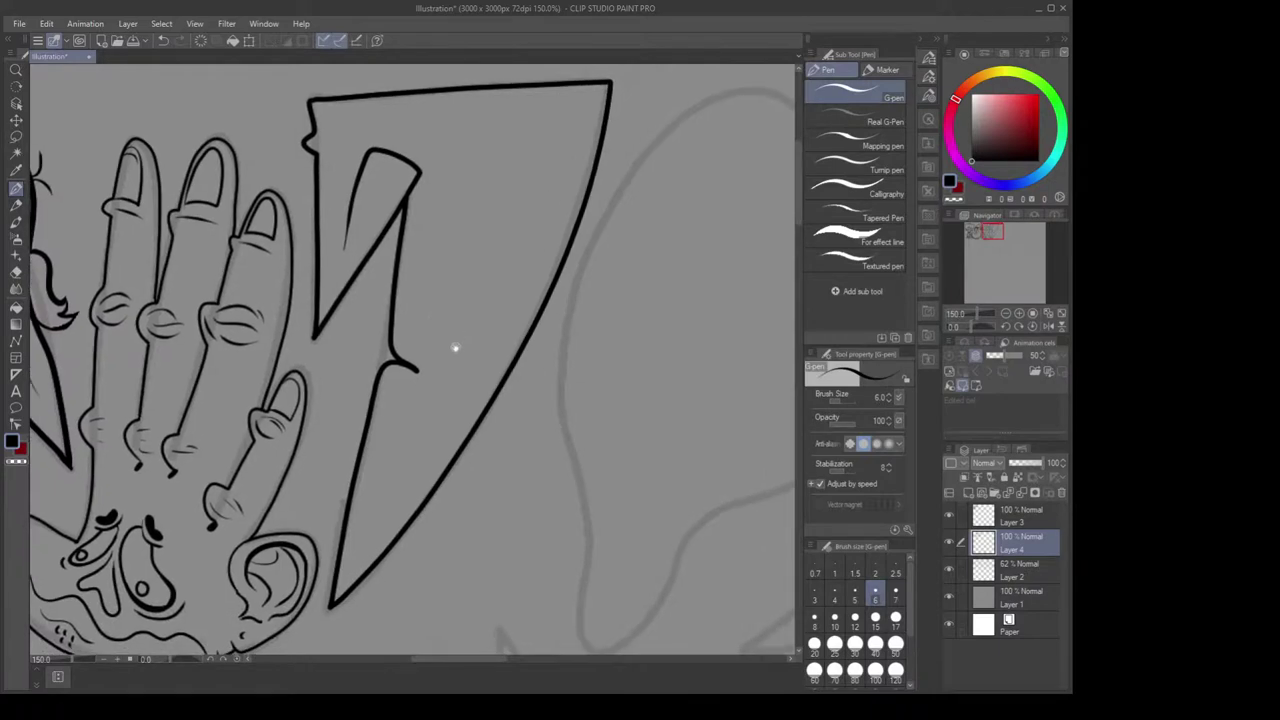
scroll(524, 307, down, 3)
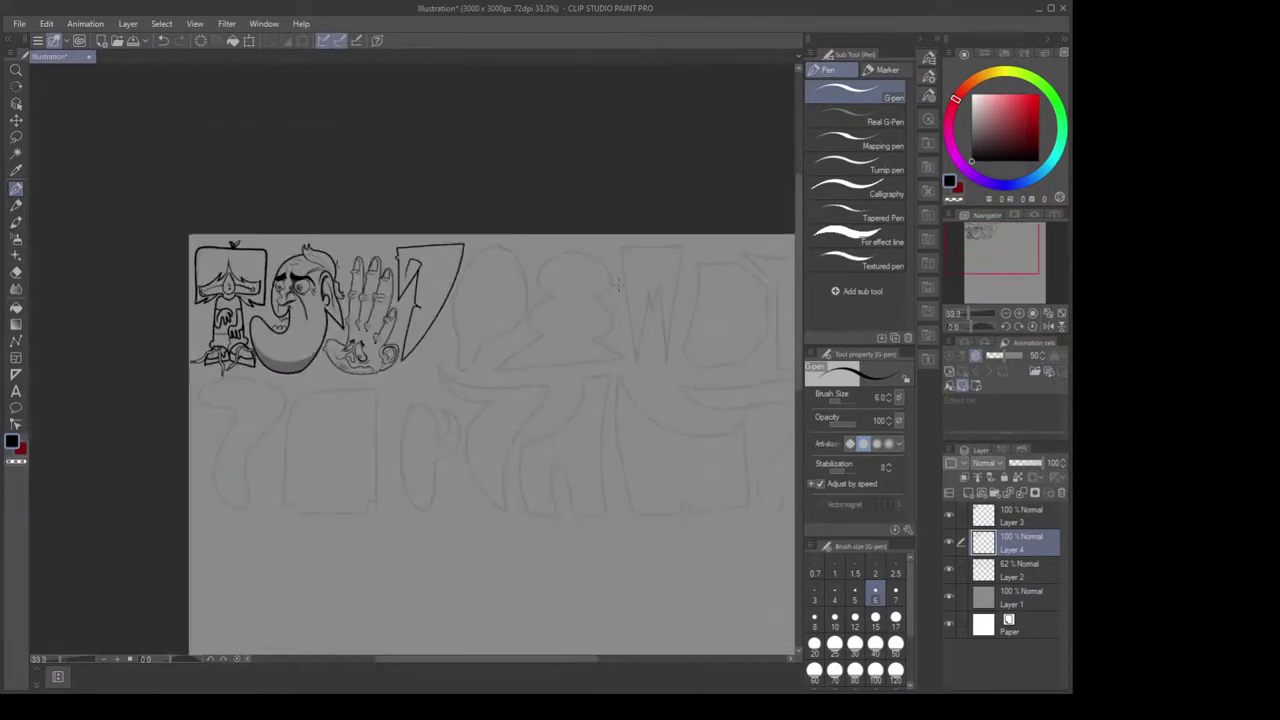
drag(621, 274, 603, 278)
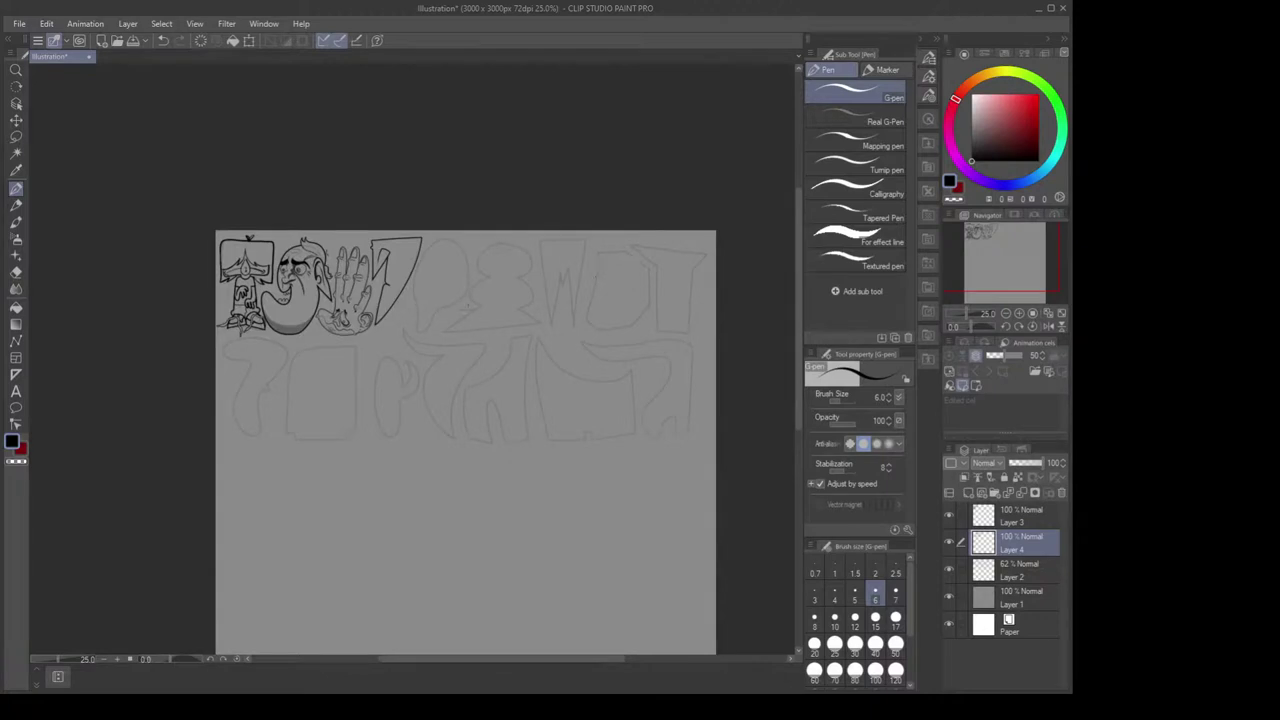
scroll(403, 325, up, 7)
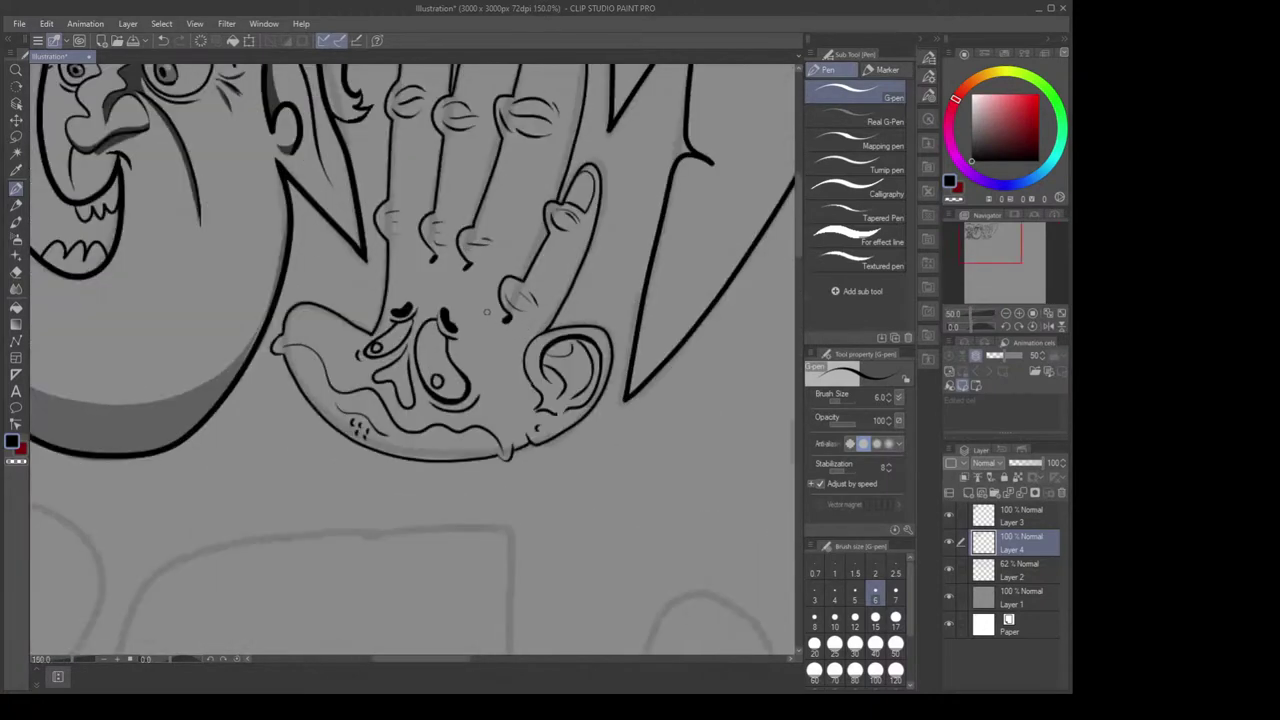
scroll(560, 260, down, 2)
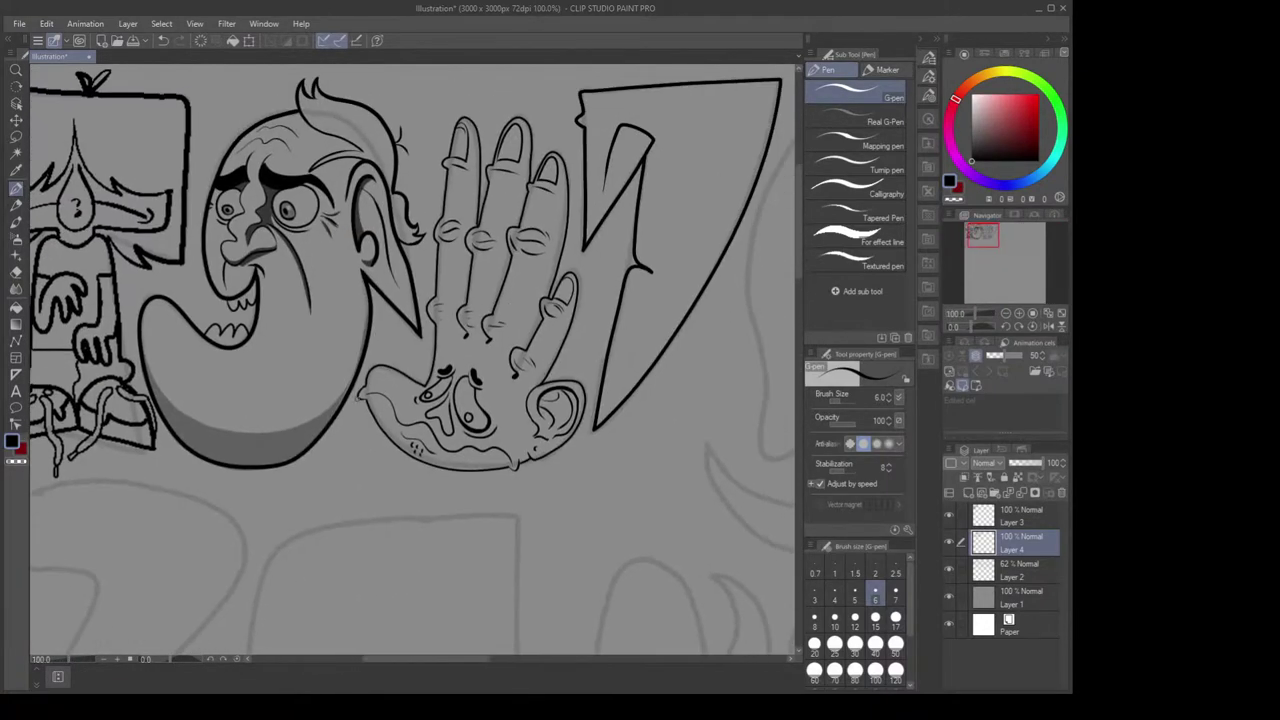
drag(630, 250, 574, 282)
drag(676, 267, 574, 279)
scroll(570, 281, up, 1)
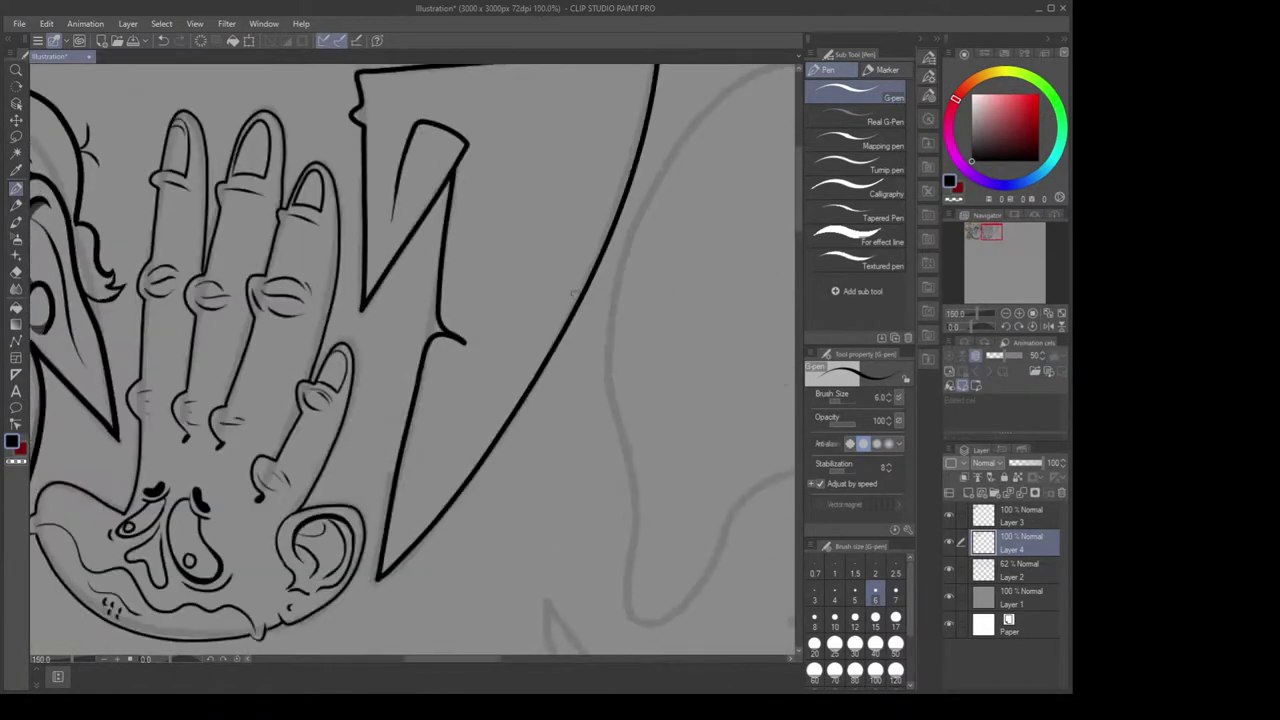
drag(530, 326, 474, 380)
drag(487, 307, 440, 366)
scroll(508, 260, up, 1)
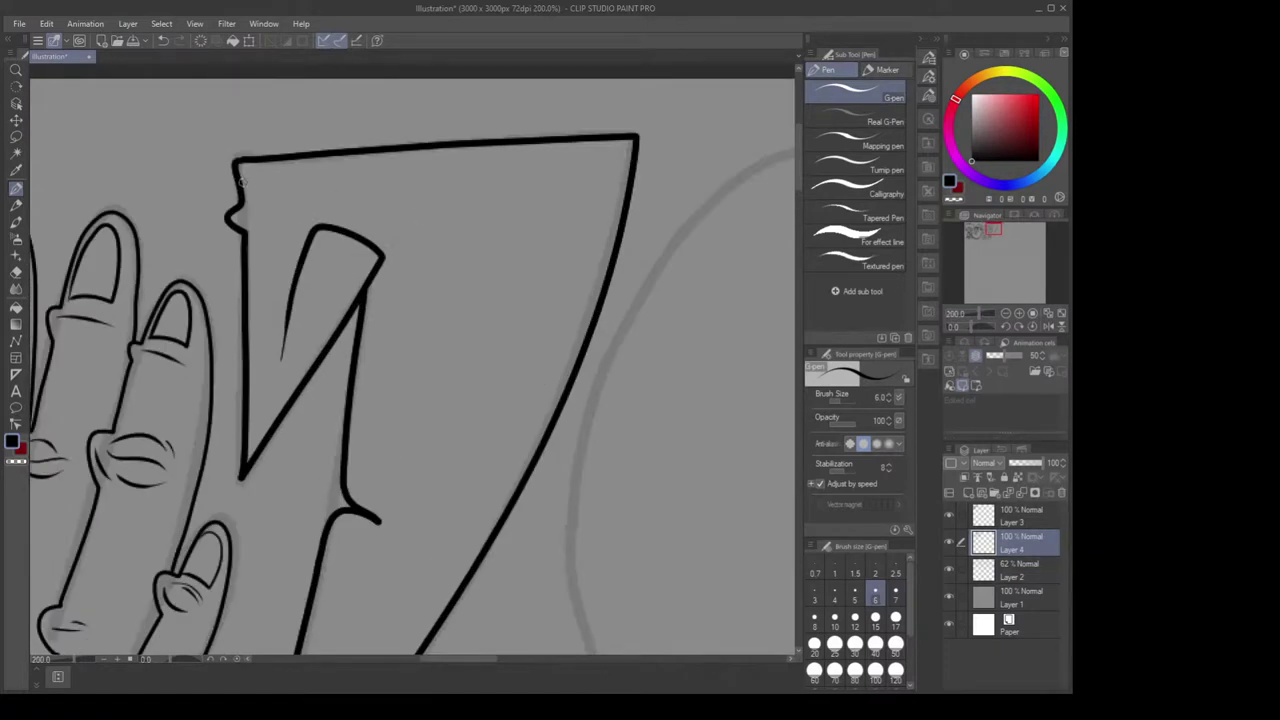
Draw a curved brow line inward from the angular shape's upper-left corner and a pointed, arched upper eyelid line beside it
mouse_move(241, 179)
mouse_down()
mouse_move(284, 204)
mouse_move(352, 207)
mouse_up()
key(ctrl+z)
mouse_move(240, 180)
mouse_down()
mouse_move(403, 210)
mouse_move(346, 175)
mouse_move(382, 210)
mouse_move(411, 208)
mouse_up()
key(ctrl+z)
drag(337, 186, 405, 210)
drag(341, 186, 509, 252)
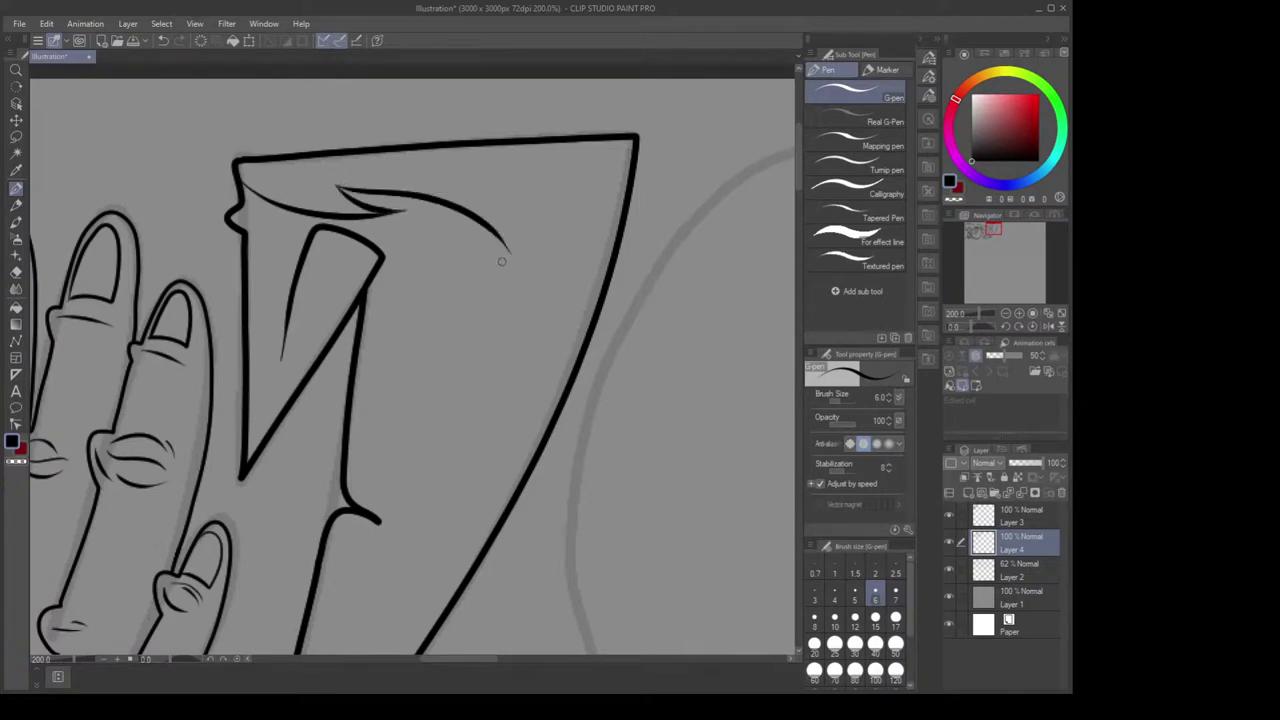
Draw a round eye with a small pupil under the arched eyelid line, with a curved bag beneath it
mouse_move(411, 198)
mouse_down()
mouse_move(428, 236)
mouse_move(472, 217)
mouse_move(414, 214)
mouse_move(421, 234)
mouse_move(462, 255)
mouse_up()
key(ctrl+z)
key(ctrl+z)
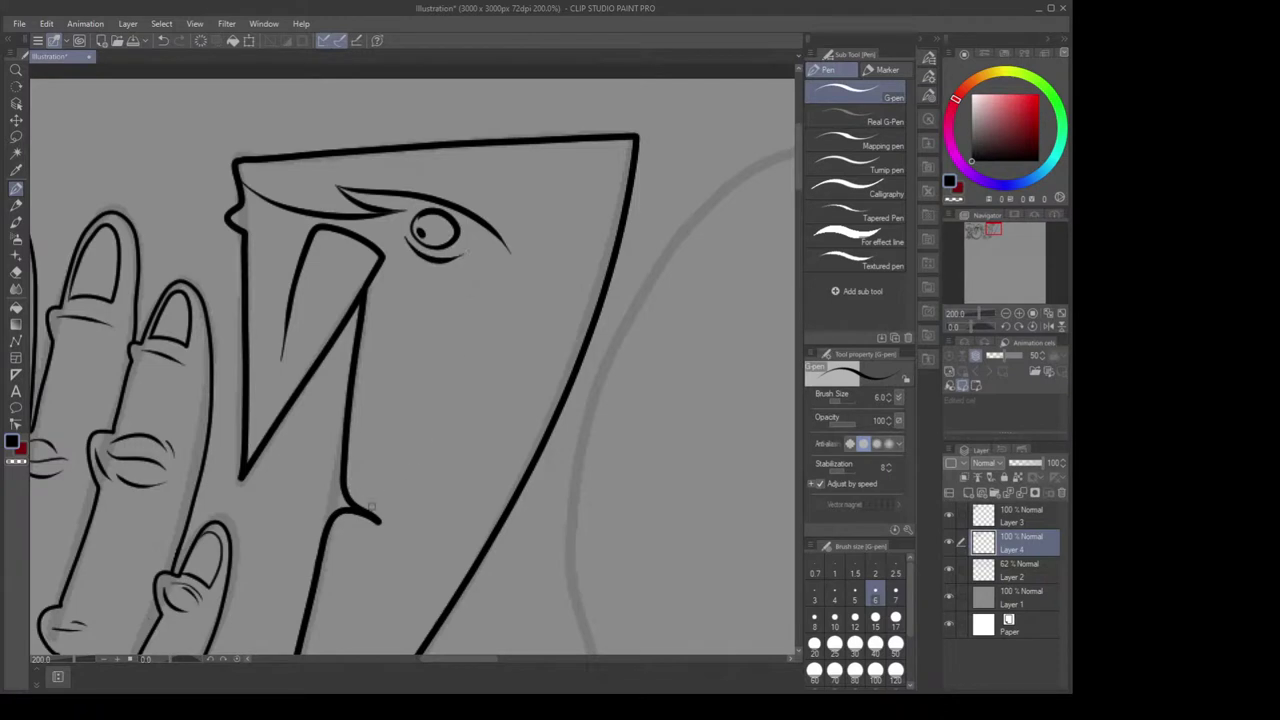
mouse_move(362, 512)
mouse_down()
mouse_move(436, 455)
mouse_move(425, 402)
mouse_up()
key(ctrl+z)
key(ctrl+z)
mouse_move(364, 512)
mouse_down()
mouse_move(426, 472)
mouse_move(421, 433)
mouse_up()
key(ctrl+z)
drag(364, 512, 432, 438)
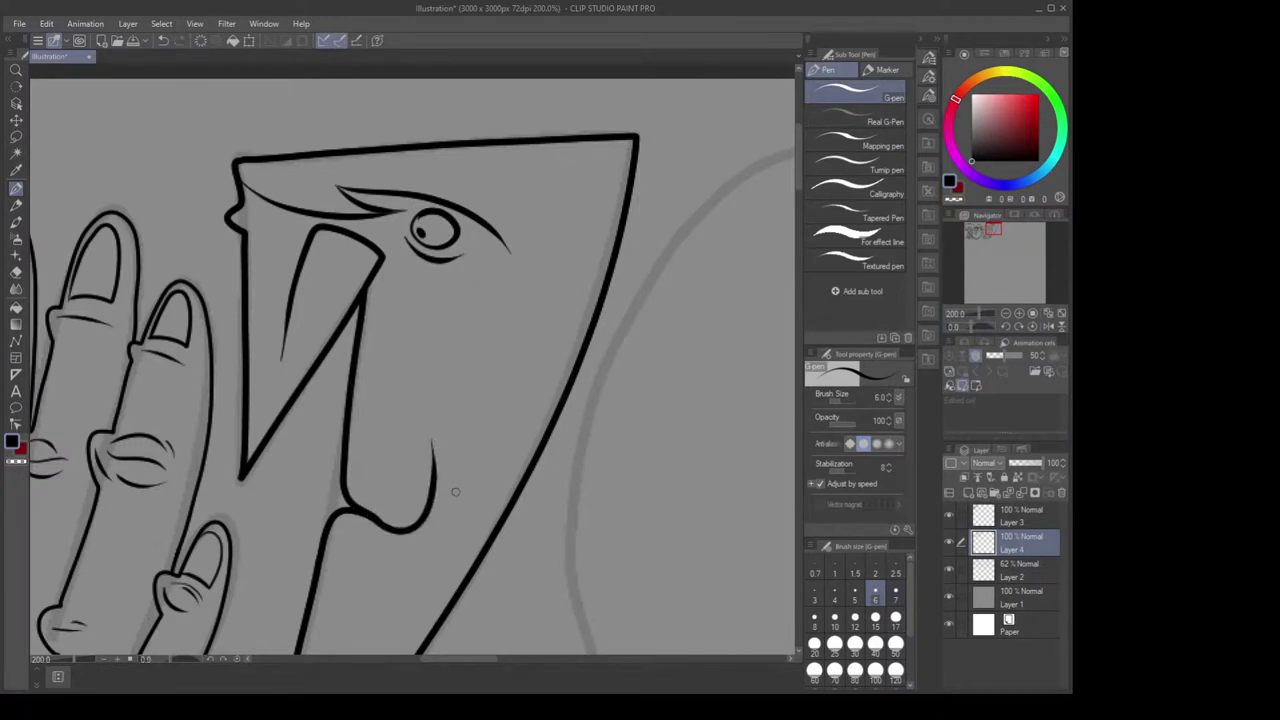
key(ctrl+z)
mouse_move(360, 510)
mouse_down()
mouse_move(424, 470)
mouse_move(411, 442)
mouse_up()
key(ctrl+z)
Trim the pointed end of the line at the inner-edge bump with the Hard eraser at size 7
key(e)
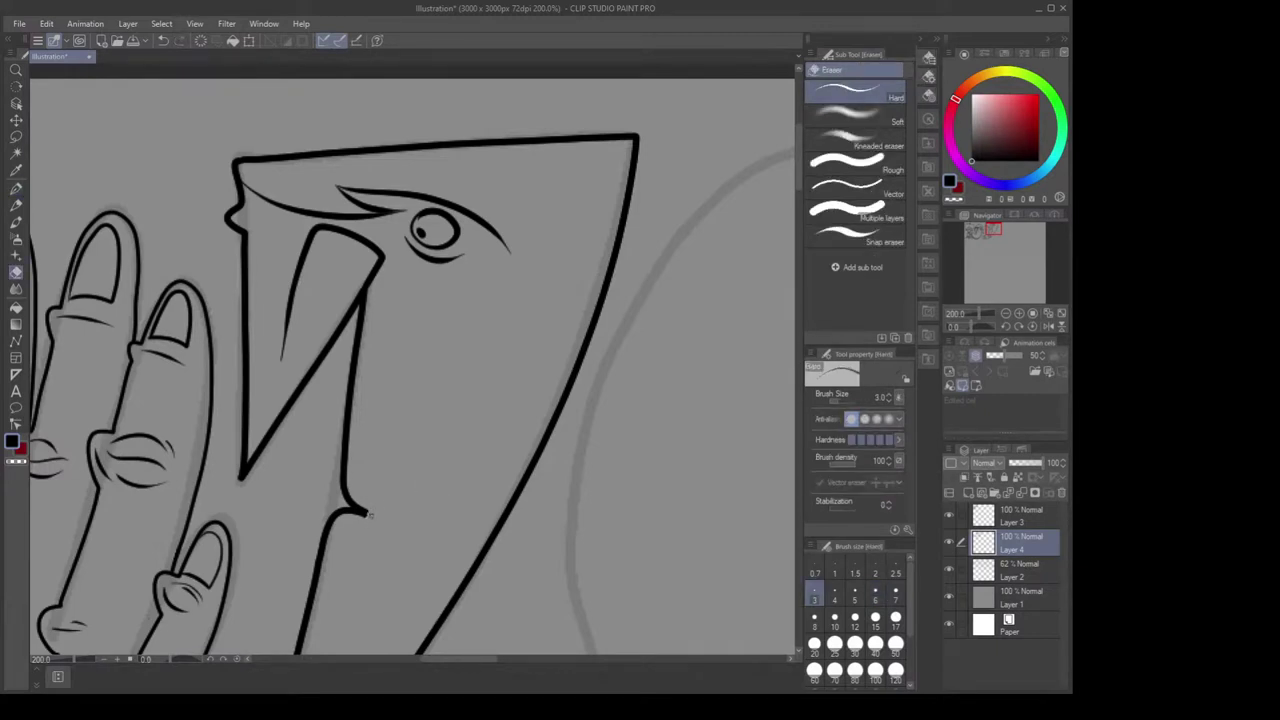
key(bracketright)
key(bracketright)
key(bracketright)
key(bracketright)
mouse_move(371, 503)
mouse_down()
mouse_move(363, 529)
mouse_move(368, 500)
mouse_move(412, 462)
mouse_up()
Draw an upward-curving mouth line from the trimmed bump, with a hooked cheek crease at its far end
key(p)
key(ctrl+z)
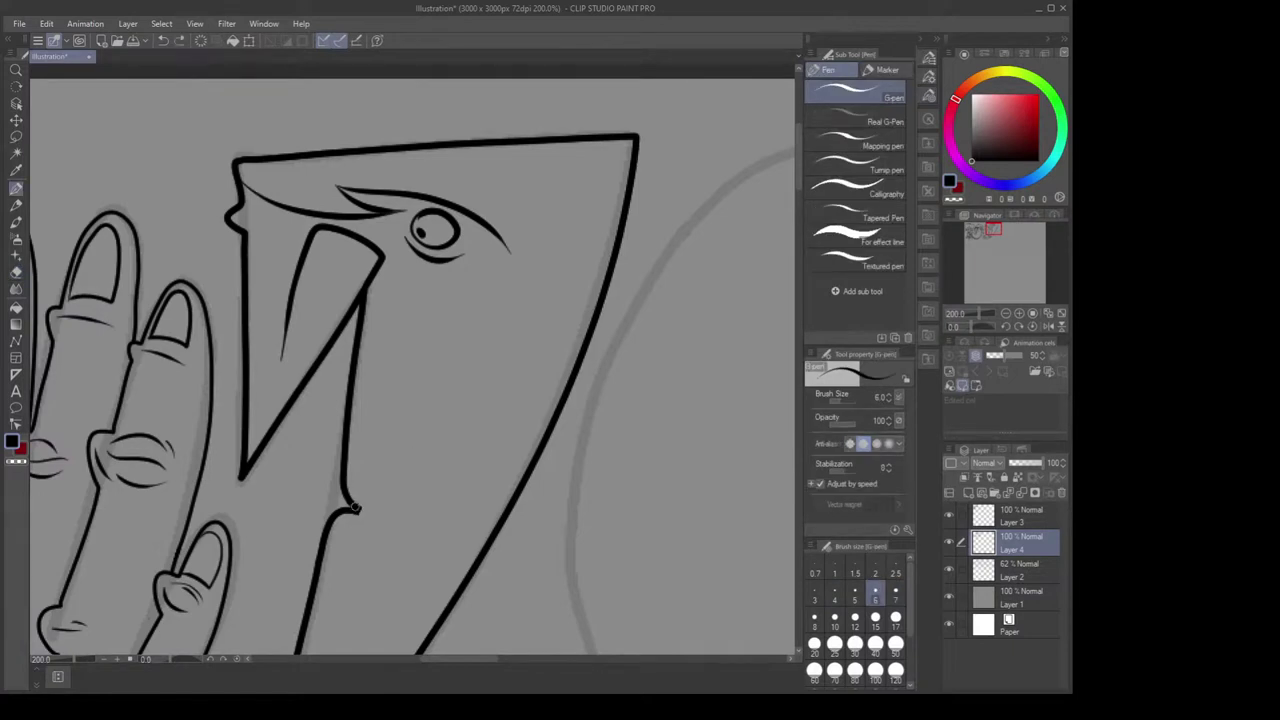
drag(352, 510, 455, 453)
drag(486, 384, 494, 344)
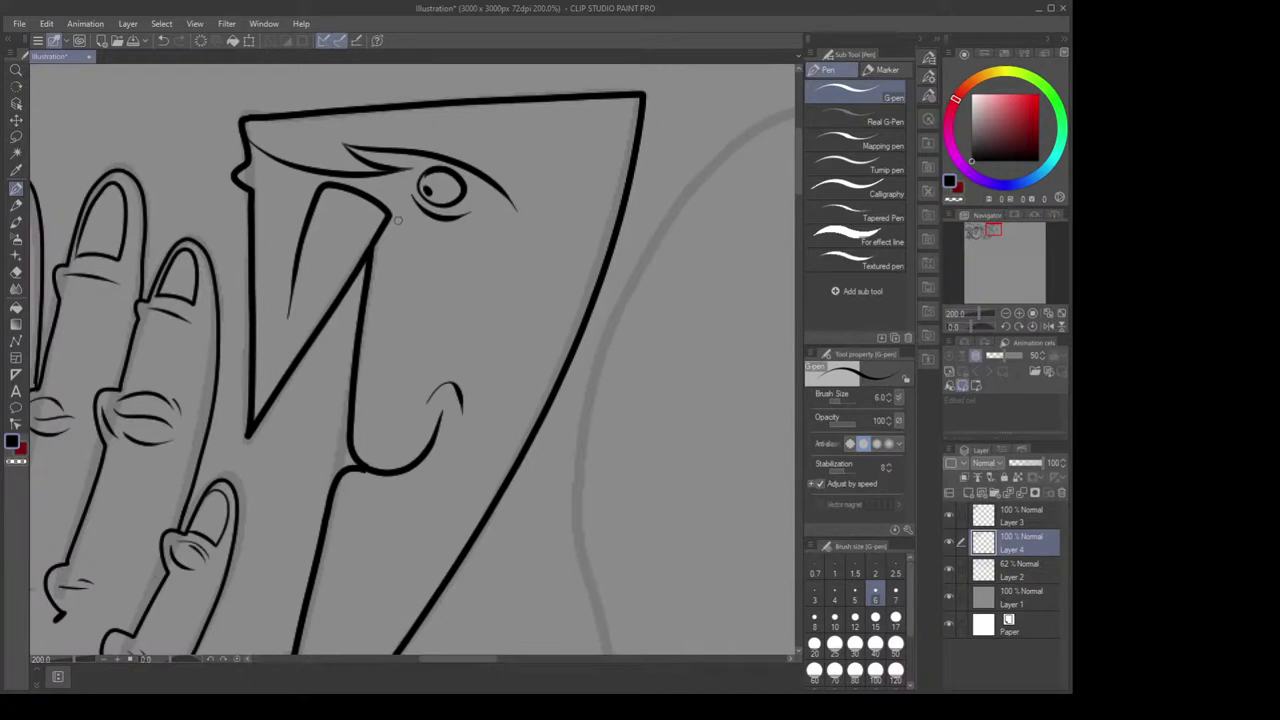
Draw a long cheek line from the tapered form down past the mouth, and a narrow U-shaped line along the inner edge
mouse_move(403, 225)
mouse_down()
mouse_move(470, 367)
mouse_move(476, 492)
mouse_up()
key(ctrl+z)
mouse_move(398, 218)
mouse_down()
mouse_move(432, 249)
mouse_move(480, 419)
mouse_move(466, 490)
mouse_up()
mouse_move(376, 278)
mouse_down()
mouse_move(380, 408)
mouse_move(384, 316)
mouse_up()
key(ctrl+z)
drag(428, 526, 446, 461)
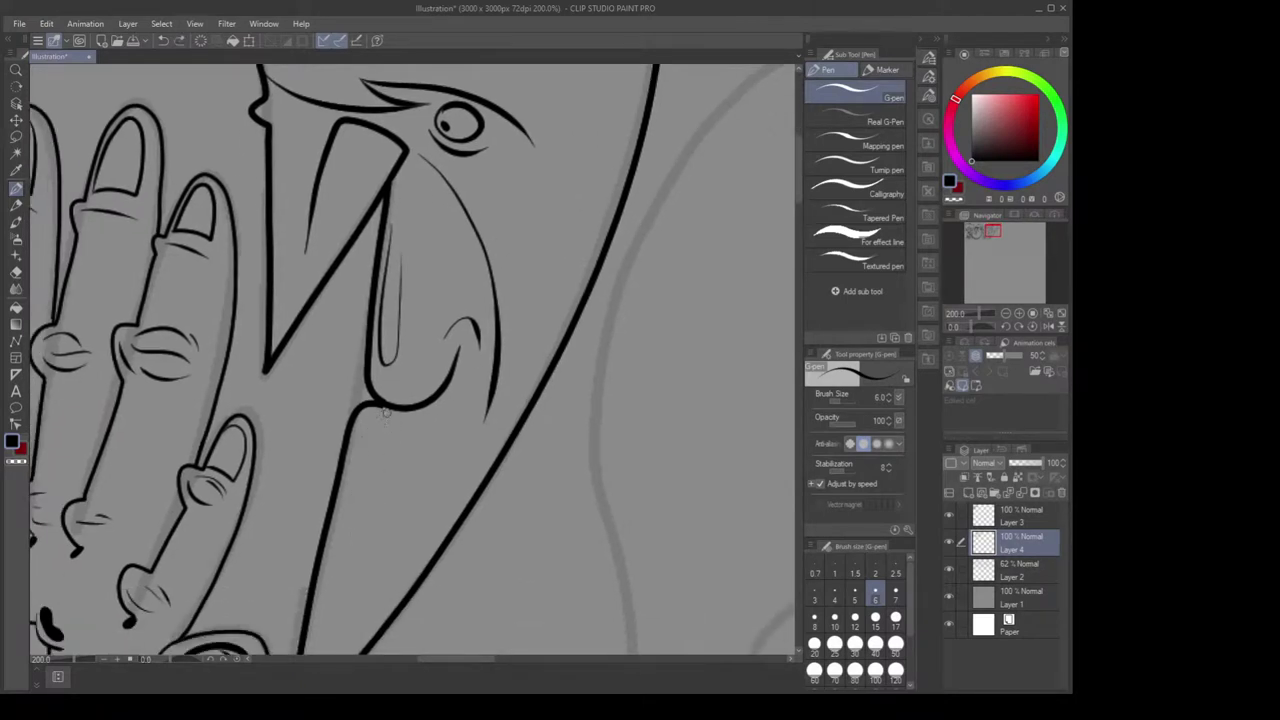
Add short wrinkle strokes below the mouth curve and a small dot at the mouth corner
mouse_move(373, 416)
mouse_down()
mouse_move(370, 452)
mouse_move(398, 456)
mouse_up()
drag(423, 412, 426, 436)
drag(528, 253, 518, 336)
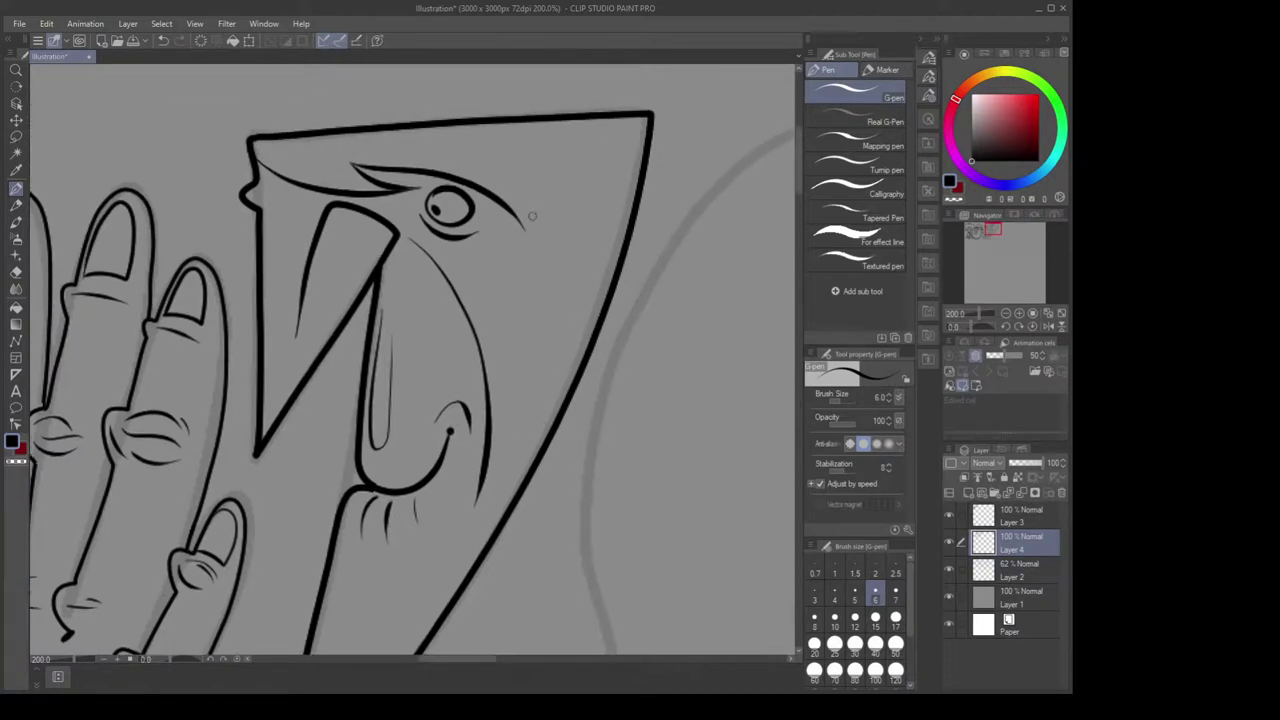
Extend the arched eyelid line downward and draw two long curved hair strands between it and the outer edge
mouse_move(497, 197)
mouse_down()
mouse_move(543, 282)
mouse_move(535, 160)
mouse_up()
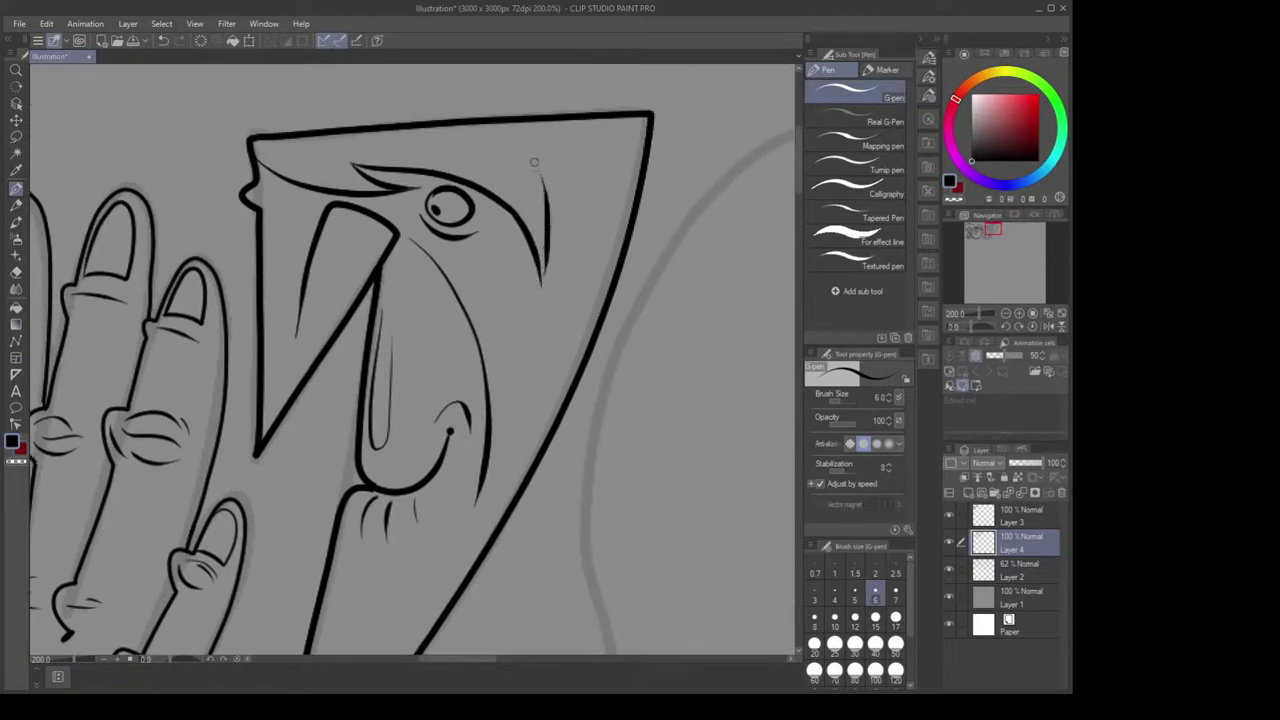
key(ctrl+z)
mouse_move(542, 286)
mouse_down()
mouse_move(548, 237)
mouse_move(529, 152)
mouse_move(540, 292)
mouse_up()
key(ctrl+z)
drag(587, 175, 529, 366)
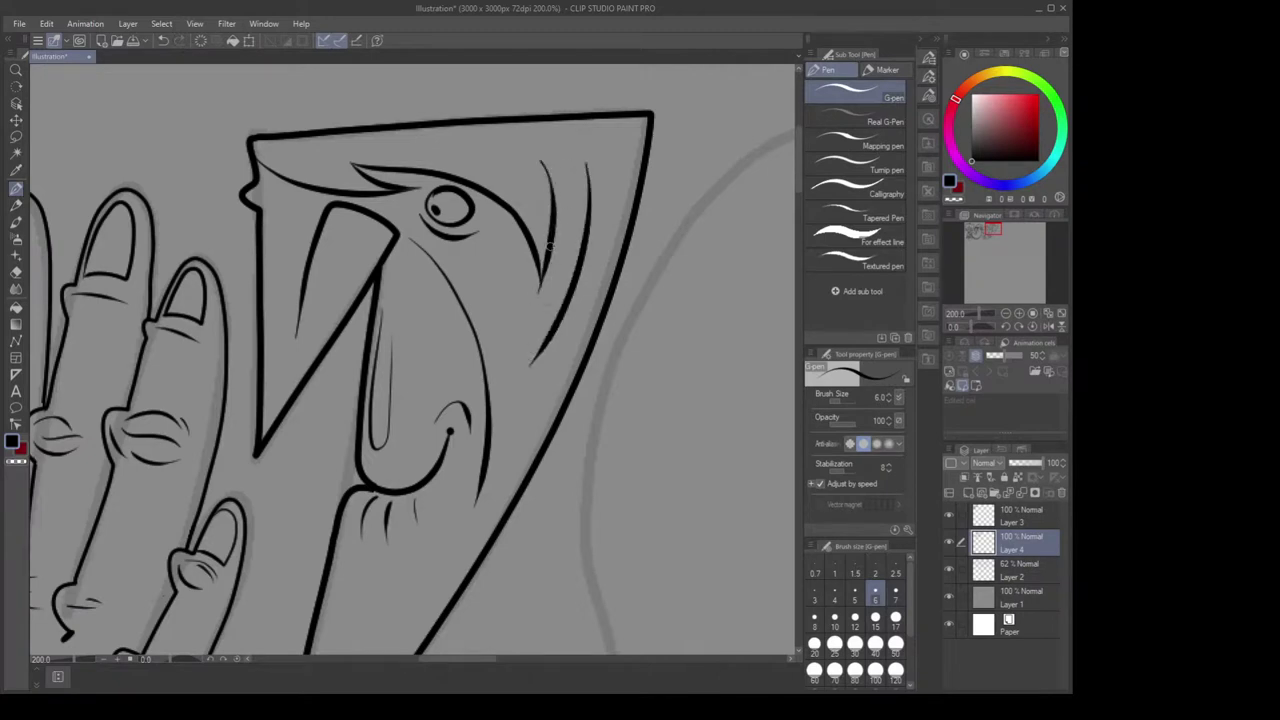
key(ctrl+z)
mouse_move(584, 164)
mouse_down()
mouse_move(595, 218)
mouse_move(545, 385)
mouse_up()
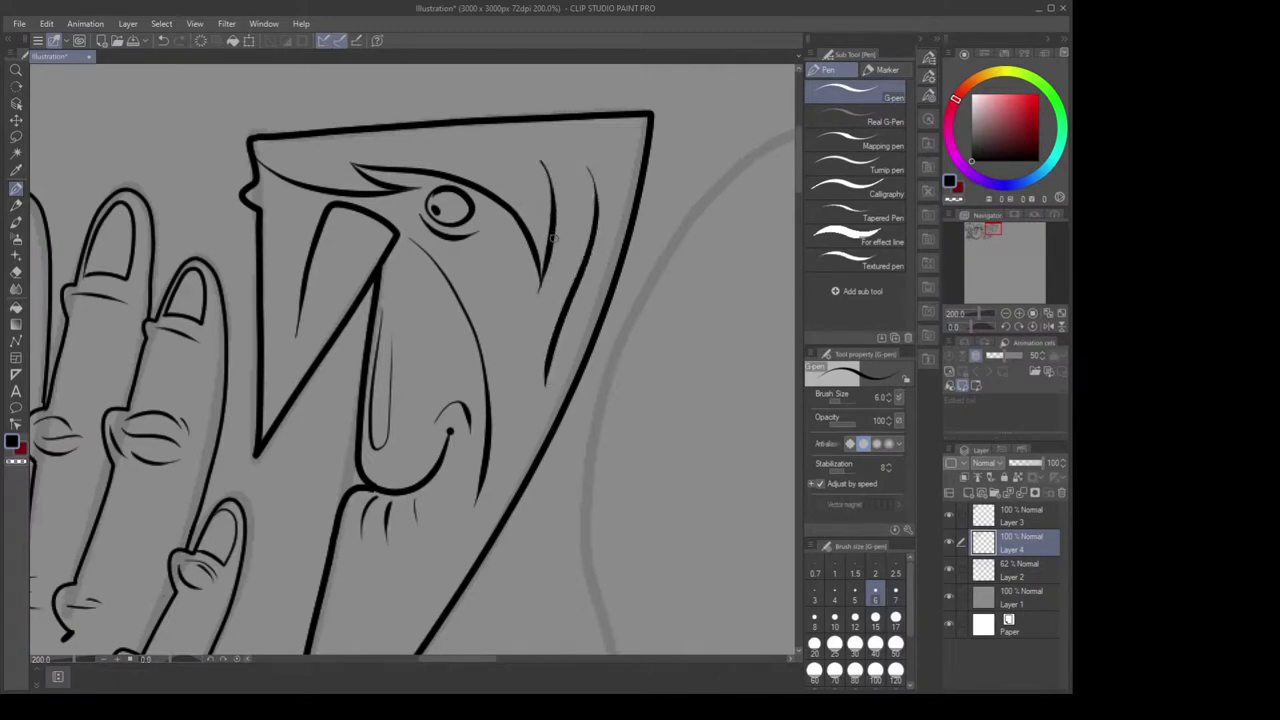
Close the strands into a pointed lock of hair with a curved stroke down to a shared tip
drag(555, 238, 538, 400)
key(ctrl+z)
drag(544, 264, 541, 388)
drag(617, 141, 582, 277)
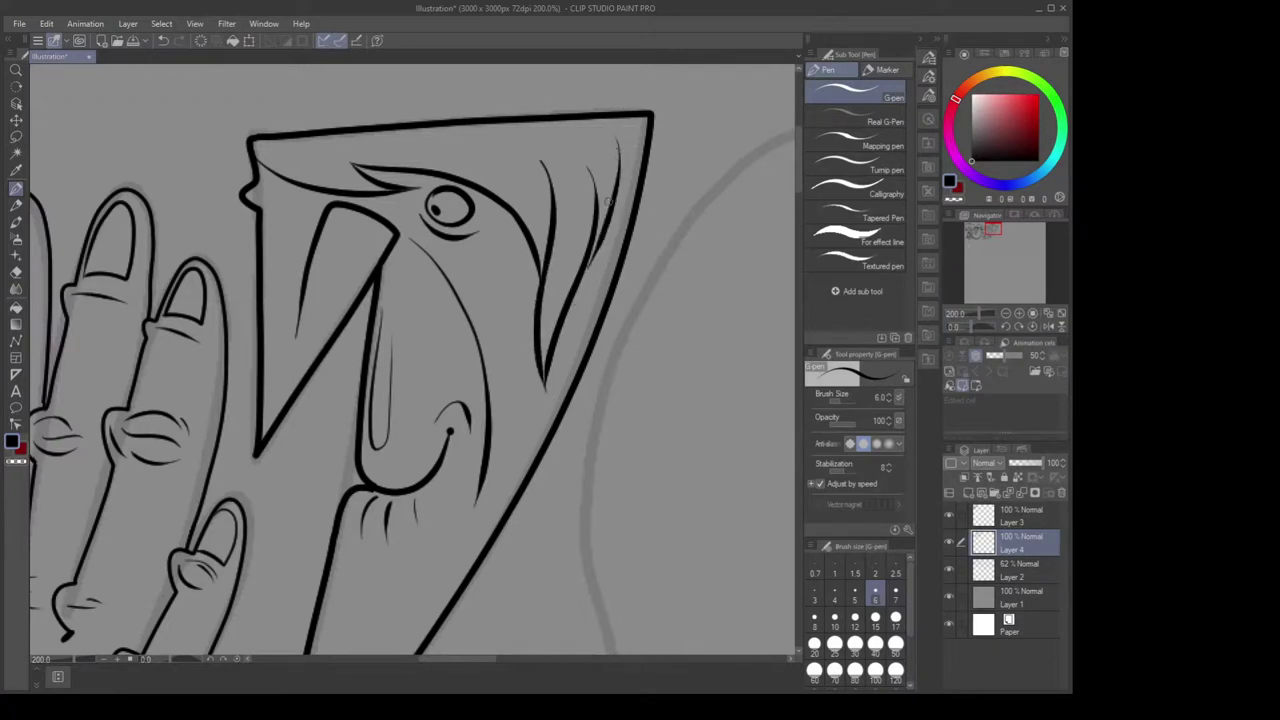
key(ctrl+z)
drag(558, 337, 533, 456)
key(ctrl+z)
drag(561, 328, 519, 485)
key(ctrl+z)
mouse_move(556, 330)
mouse_down()
mouse_move(512, 488)
mouse_move(490, 500)
mouse_move(537, 418)
mouse_move(547, 368)
mouse_move(540, 405)
mouse_move(489, 353)
mouse_up()
key(ctrl+z)
key(ctrl+z)
key(ctrl+z)
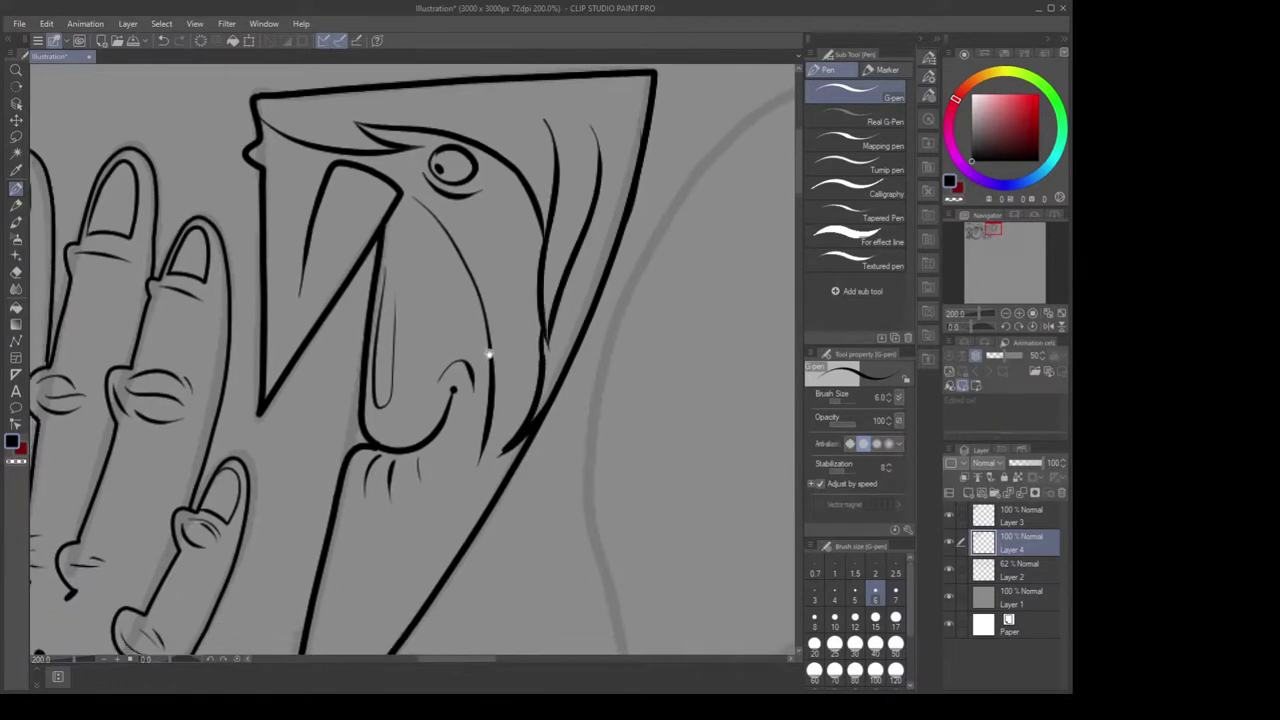
scroll(596, 302, down, 2)
scroll(611, 300, up, 1)
key(ctrl+z)
key(ctrl+z)
key(ctrl+z)
key(ctrl+z)
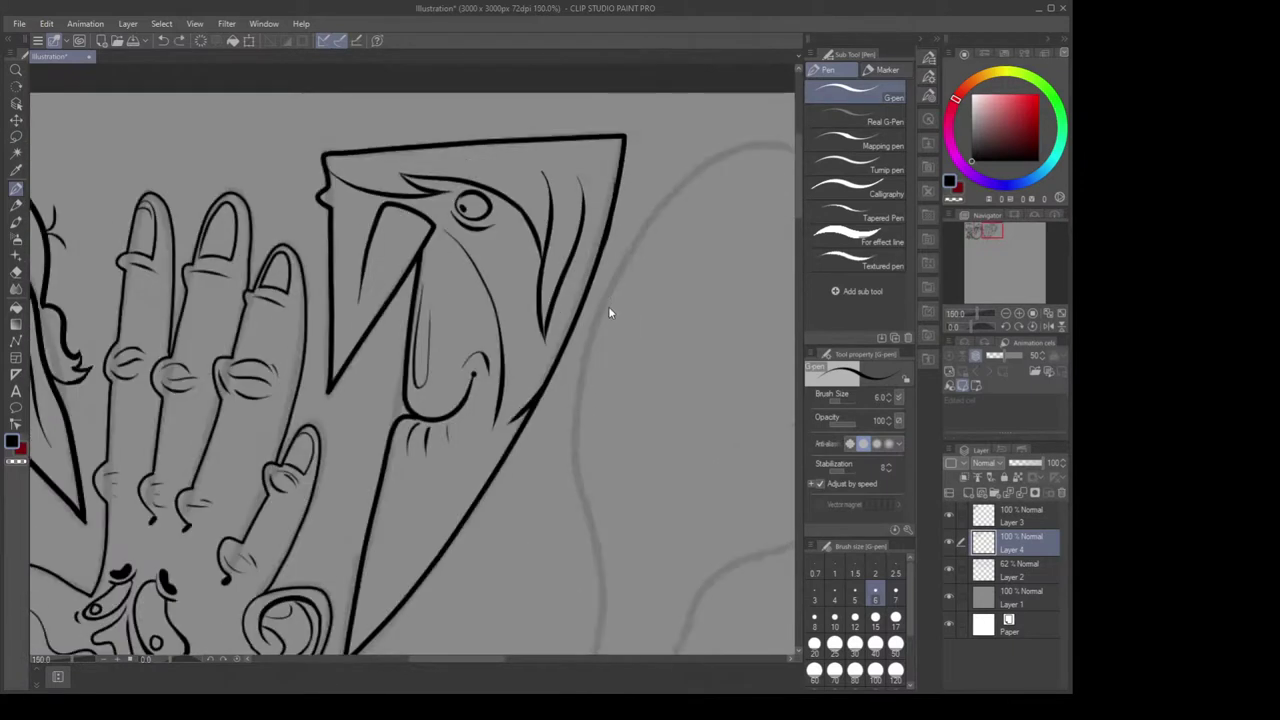
Draw a short curve joining the pointed hair lock to the angular face's outer edge
drag(558, 292, 561, 329)
drag(564, 278, 569, 333)
key(ctrl+z)
drag(598, 256, 553, 311)
key(ctrl+z)
drag(598, 250, 558, 305)
mouse_move(616, 355)
mouse_down()
mouse_move(600, 287)
mouse_move(580, 306)
mouse_move(580, 280)
mouse_up()
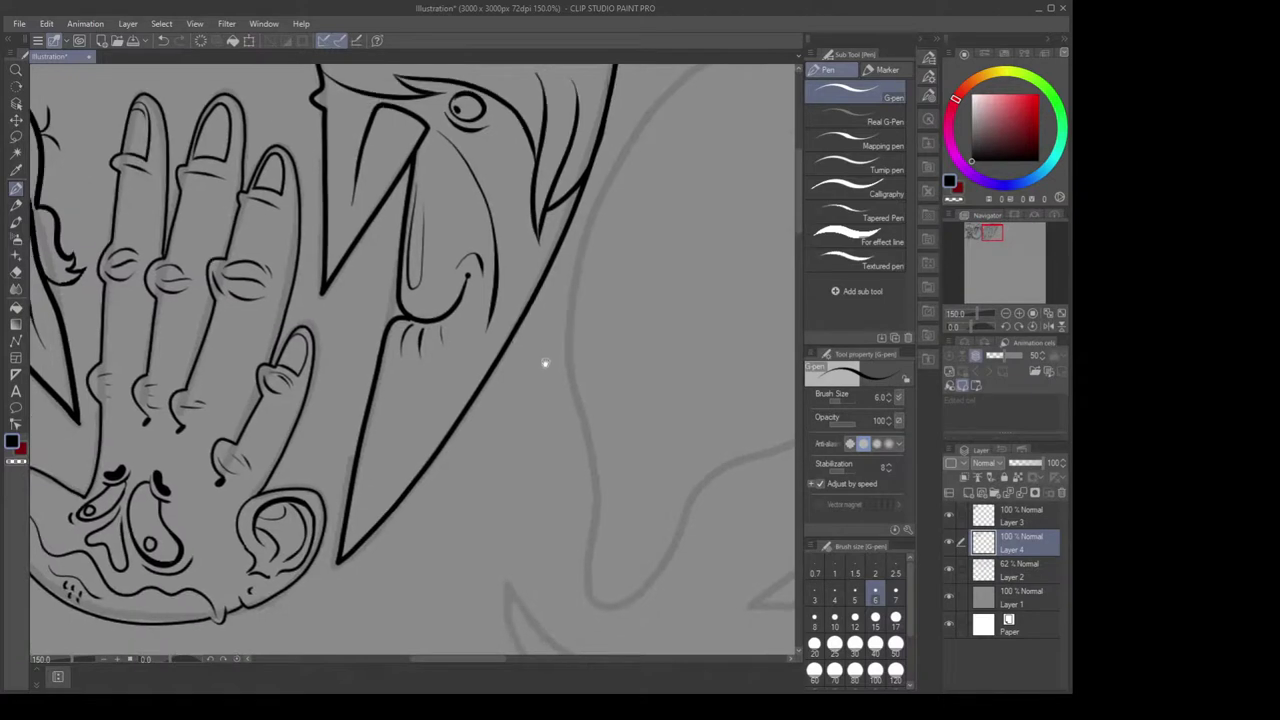
drag(545, 364, 558, 326)
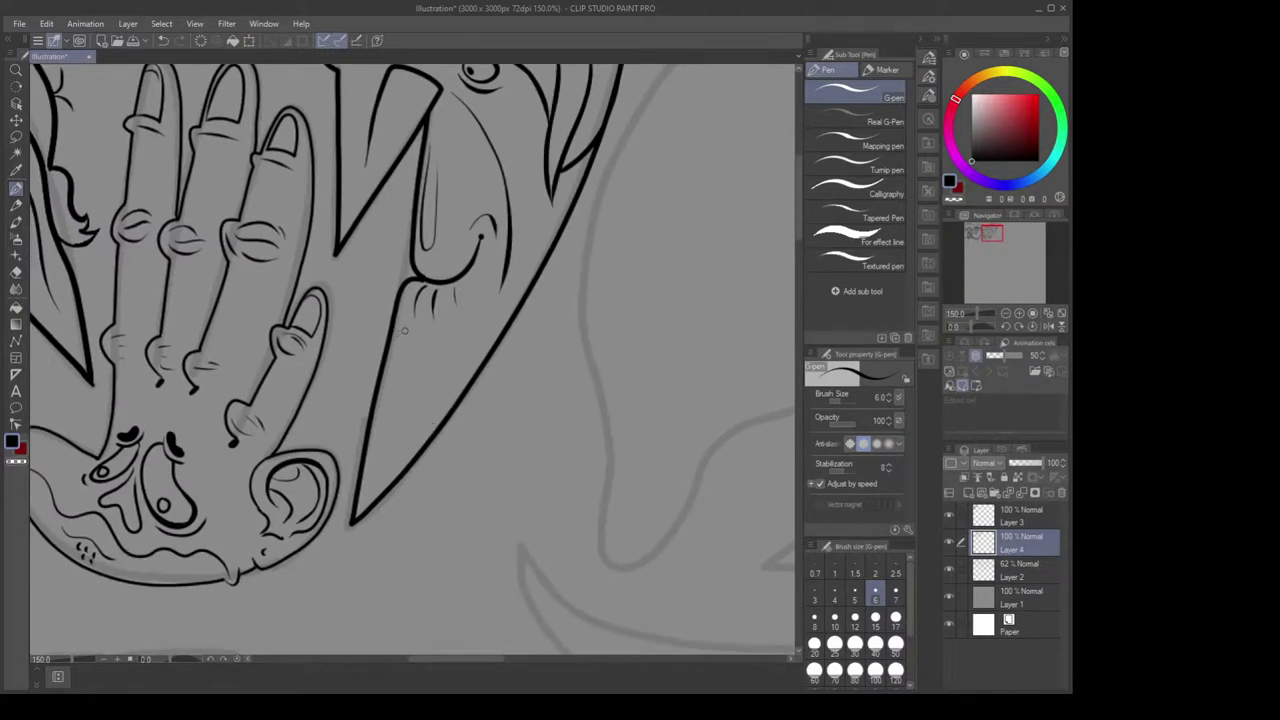
drag(404, 331, 449, 327)
key(ctrl+z)
drag(526, 252, 501, 382)
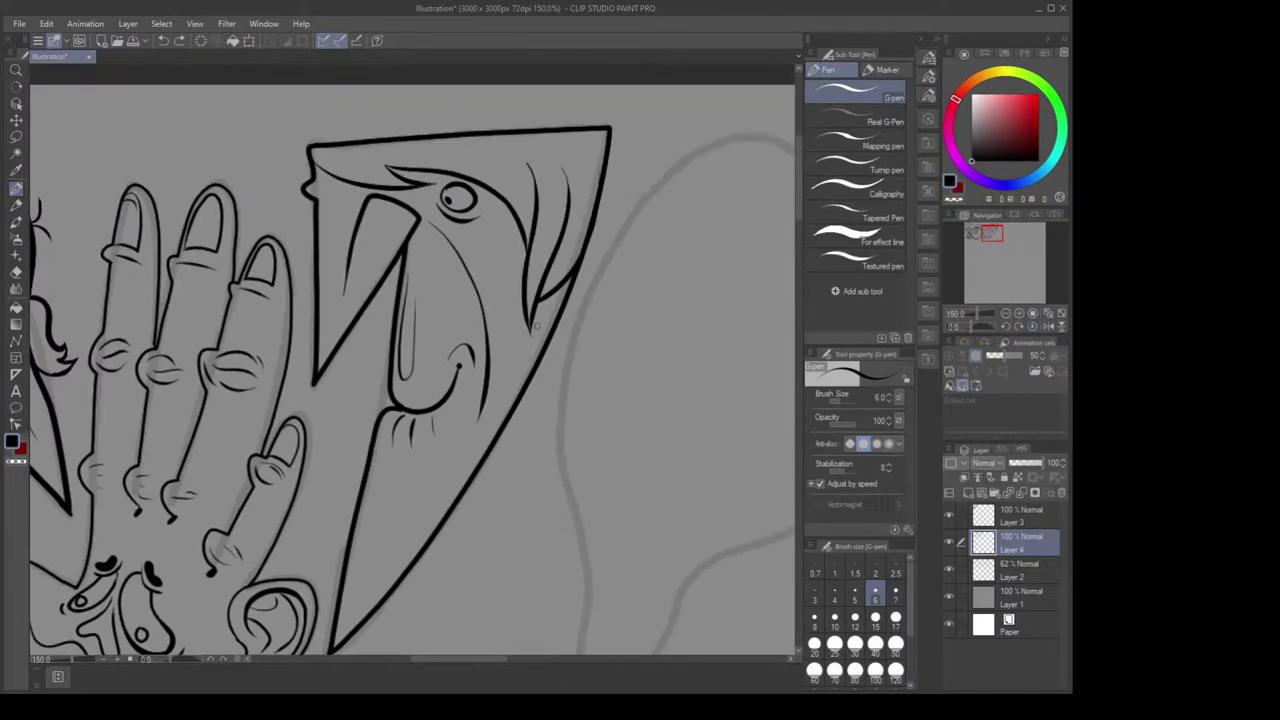
drag(566, 288, 573, 361)
scroll(460, 240, up, 1)
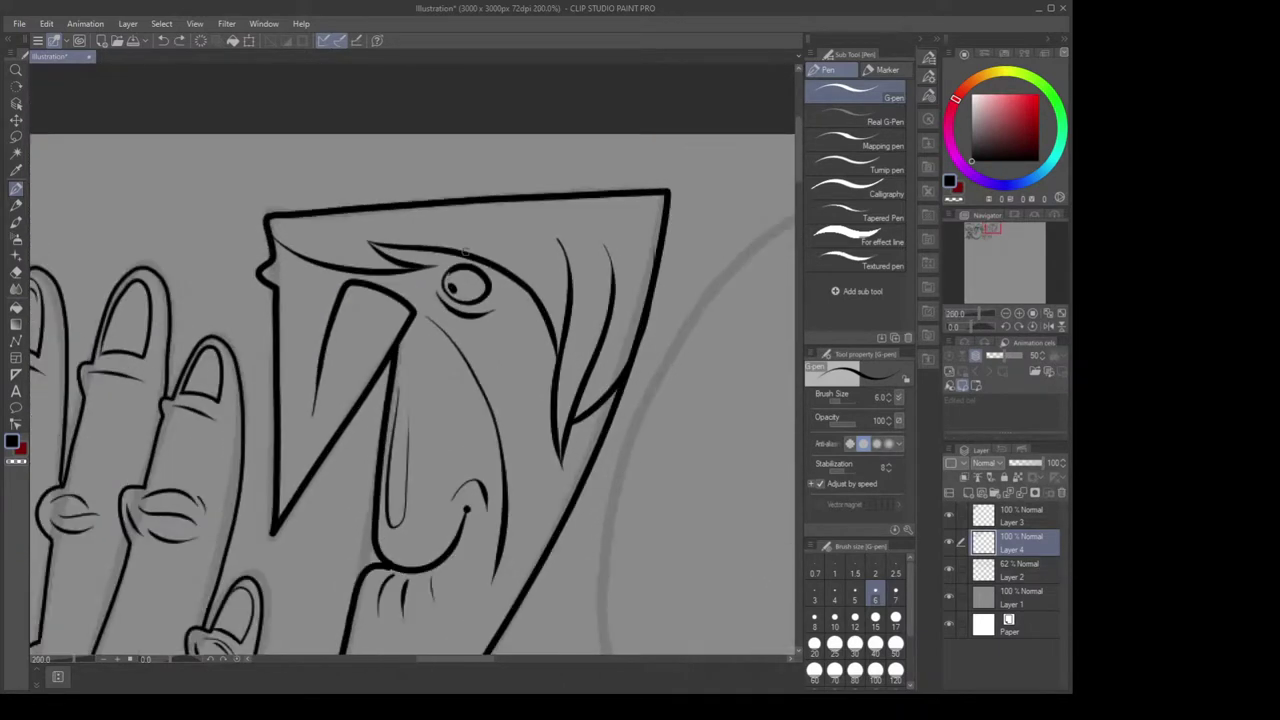
mouse_move(440, 264)
mouse_down()
mouse_move(500, 276)
mouse_move(486, 290)
mouse_up()
key(ctrl+z)
key(ctrl+z)
drag(514, 384, 517, 282)
Extend the bump on the angular face's left edge inward with a curved line
key(e)
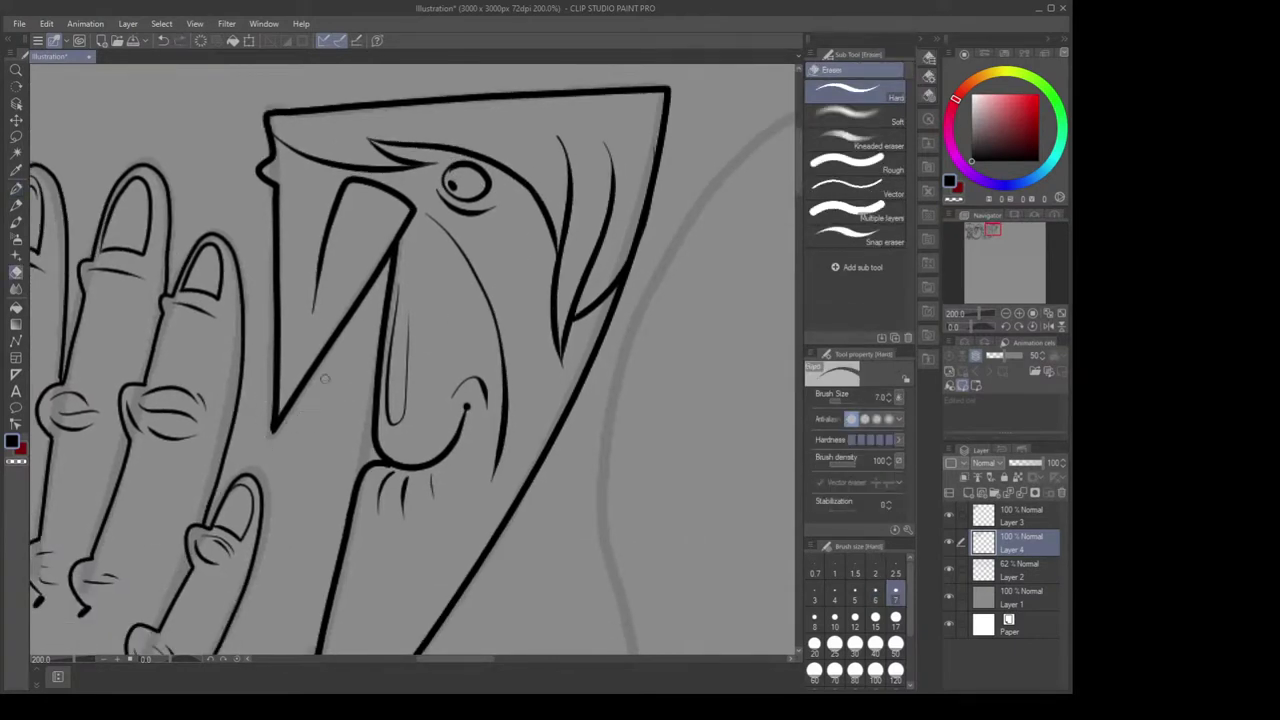
drag(470, 353, 466, 291)
mouse_move(304, 252)
mouse_down()
mouse_move(313, 240)
mouse_move(347, 304)
mouse_up()
key(p)
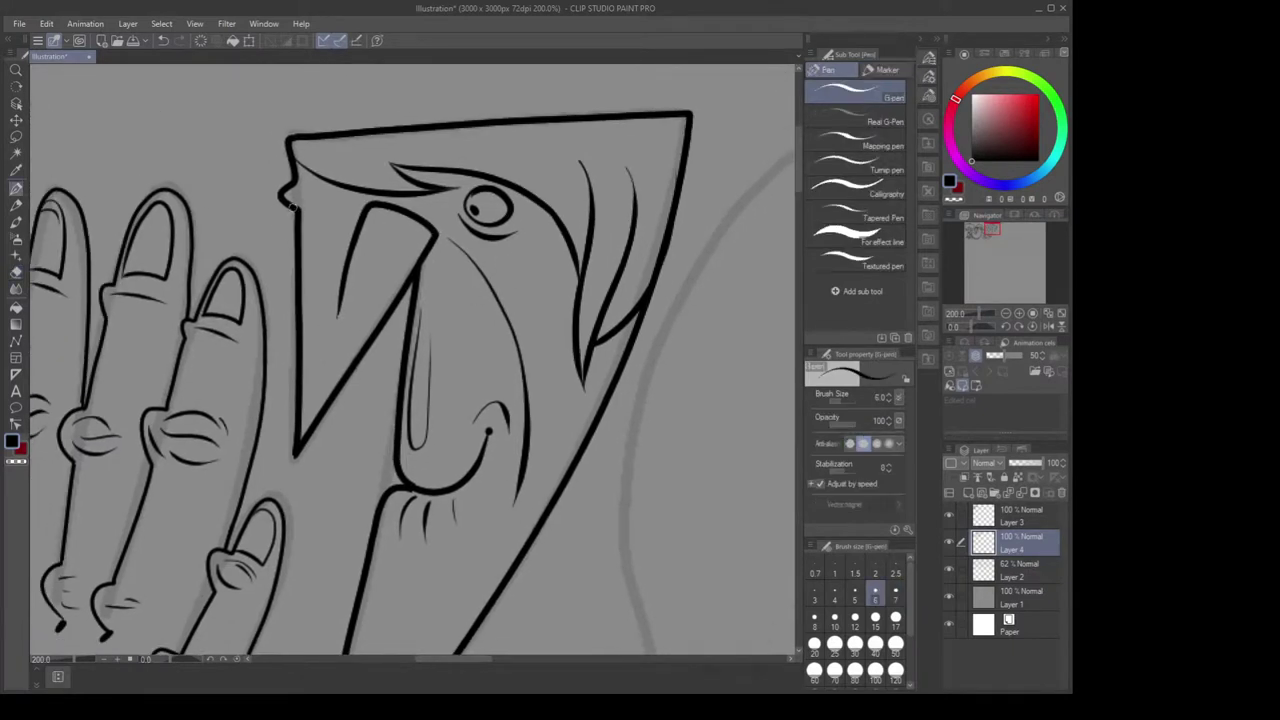
drag(293, 207, 342, 207)
key(ctrl+z)
drag(636, 398, 609, 274)
drag(583, 329, 598, 245)
Add short hair strokes across the inner edge below the mouth and across the outer edge near the lower tip
scroll(503, 351, down, 1)
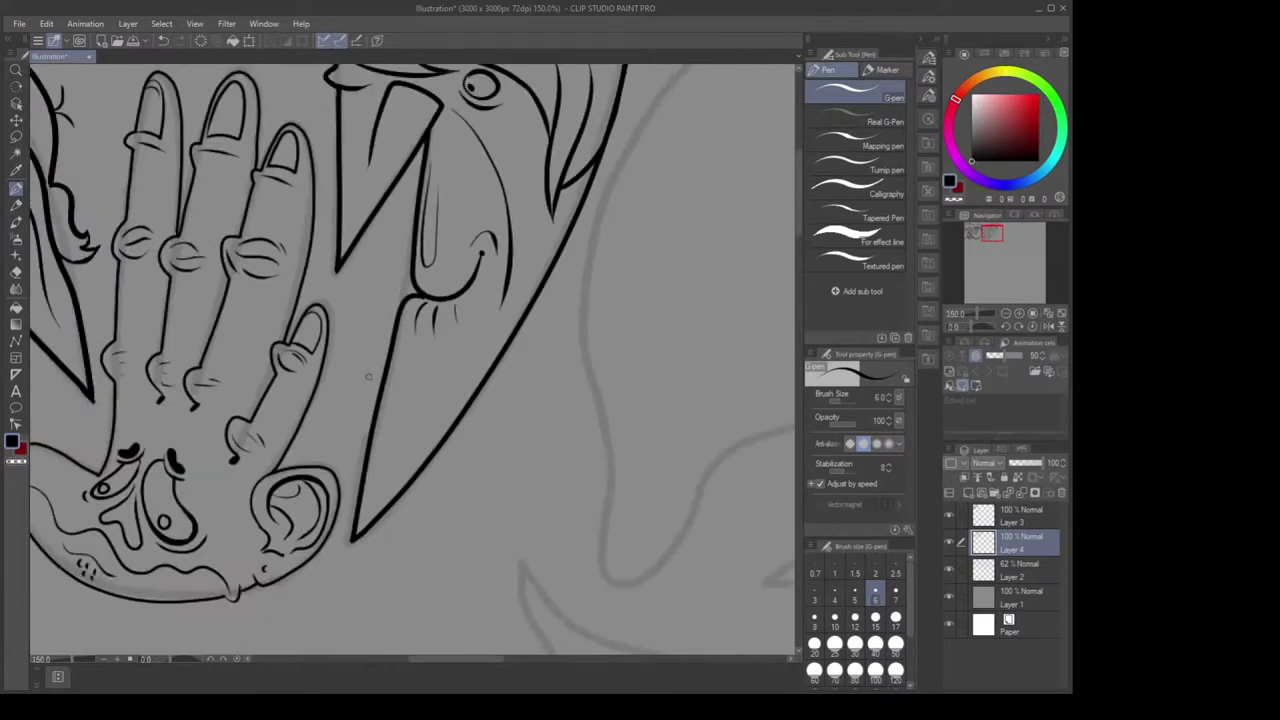
mouse_move(359, 375)
mouse_down()
mouse_move(397, 383)
mouse_move(396, 410)
mouse_move(383, 398)
mouse_move(410, 400)
mouse_up()
key(ctrl+z)
key(ctrl+z)
drag(372, 350, 433, 405)
mouse_move(406, 465)
mouse_down()
mouse_move(424, 509)
mouse_move(438, 485)
mouse_up()
drag(425, 273, 433, 331)
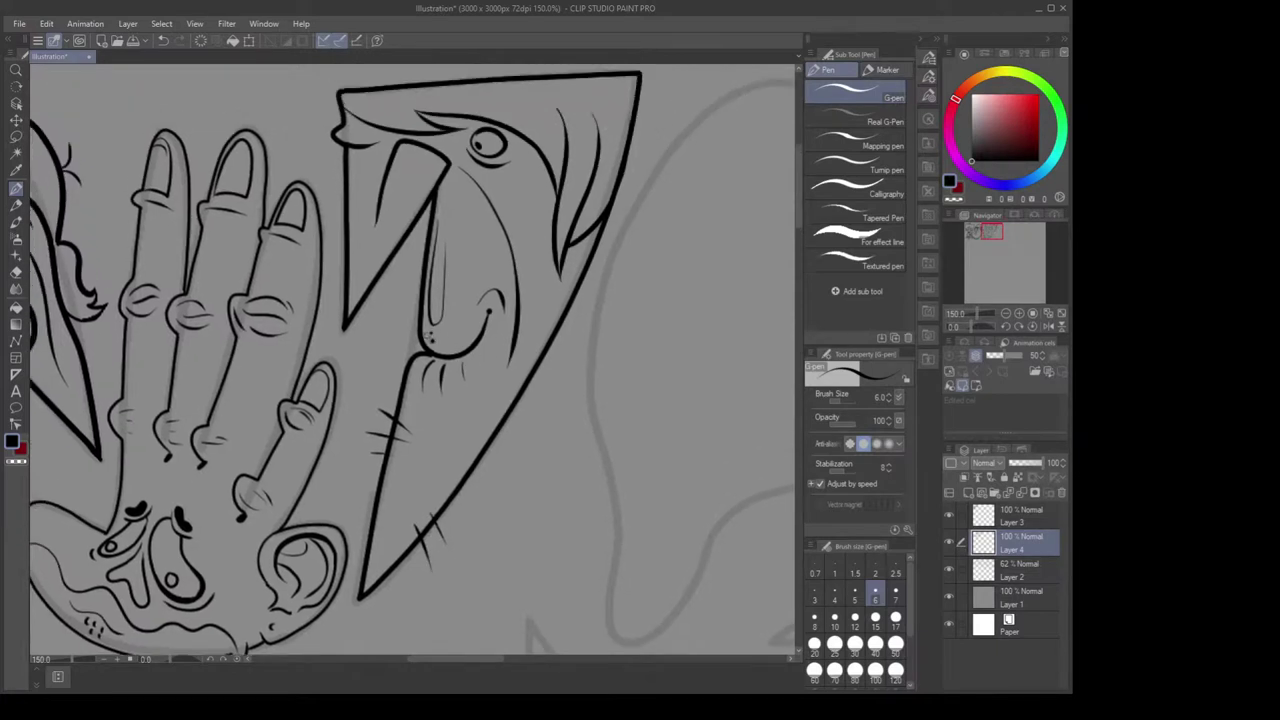
key(ctrl+z)
key(ctrl+z)
key(ctrl+z)
mouse_move(425, 341)
mouse_down()
mouse_move(485, 318)
mouse_move(420, 344)
mouse_up()
key(ctrl+z)
key(ctrl+z)
drag(446, 324, 489, 310)
key(ctrl+z)
mouse_move(443, 348)
mouse_down()
mouse_move(461, 349)
mouse_move(464, 380)
mouse_up()
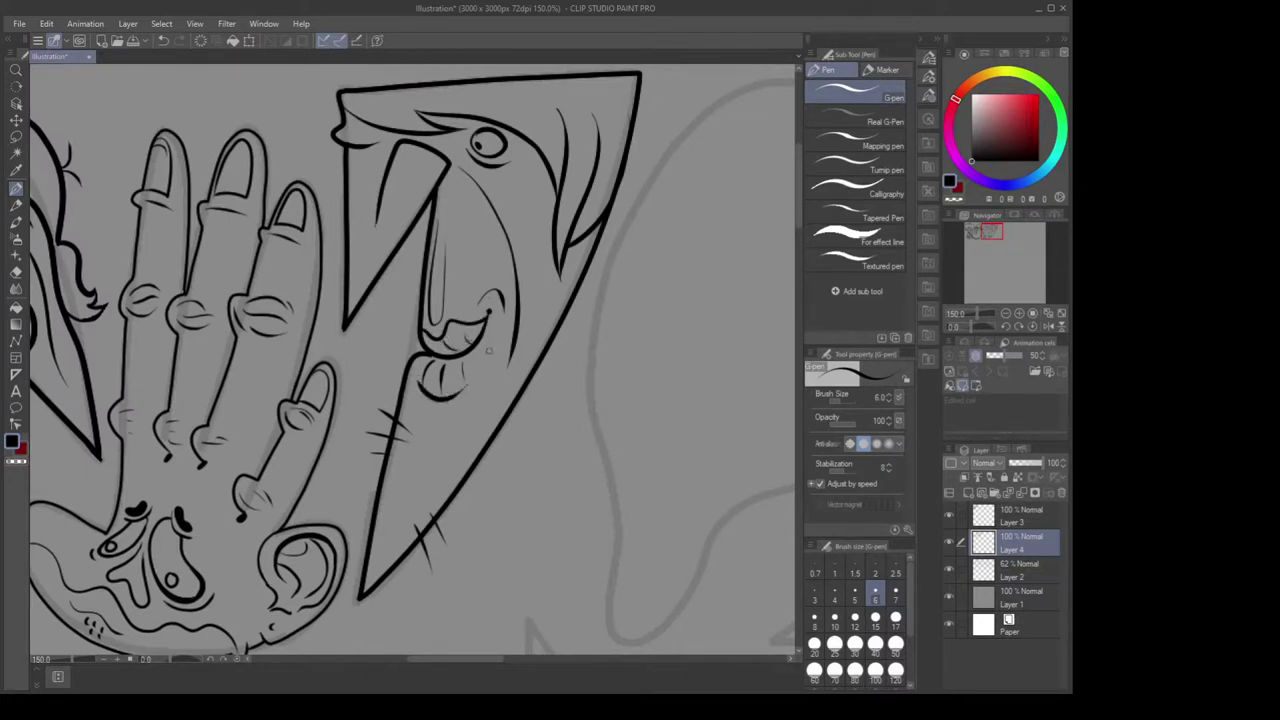
key(ctrl+z)
key(ctrl+z)
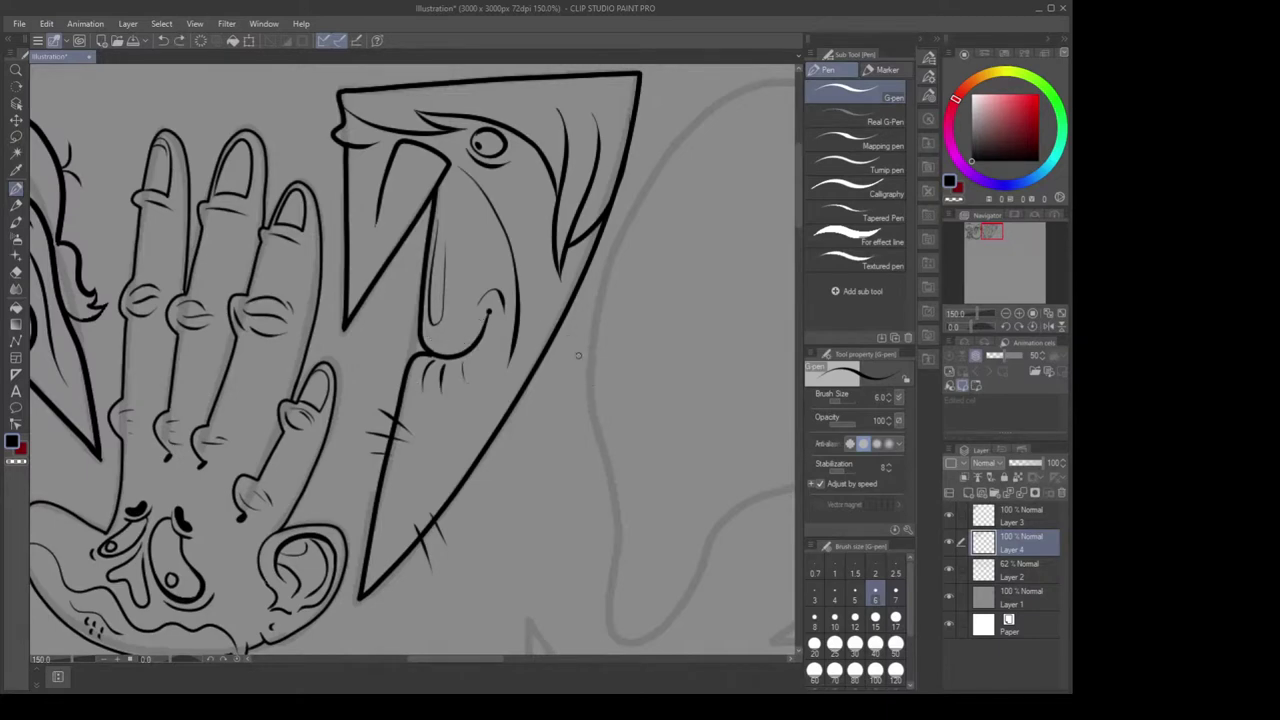
Add a small tuft of hairs on the top edge of the angular face near its outer corner
scroll(547, 344, up, 2)
scroll(606, 366, down, 2)
drag(606, 366, 529, 314)
scroll(557, 323, up, 1)
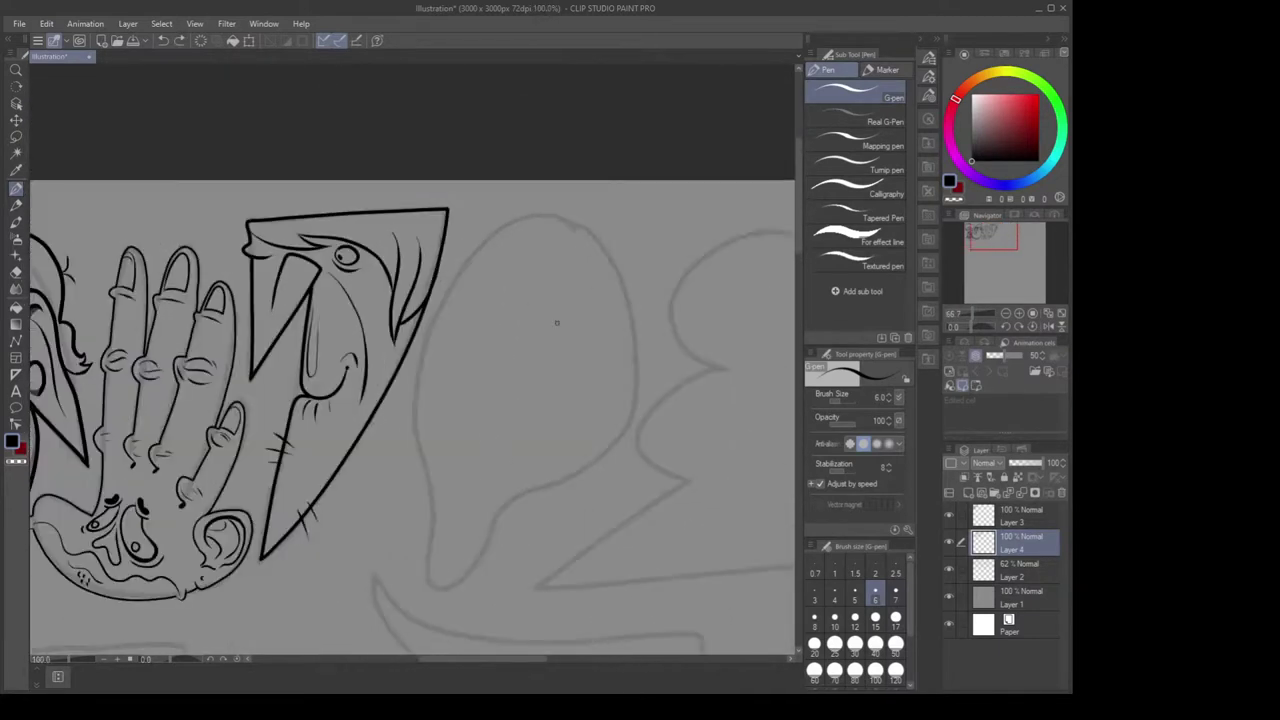
drag(414, 207, 407, 189)
Draw a large circle inside the rounded sketched shape beside the angular face
drag(522, 240, 648, 246)
scroll(680, 322, down, 1)
scroll(591, 237, up, 1)
drag(677, 329, 548, 283)
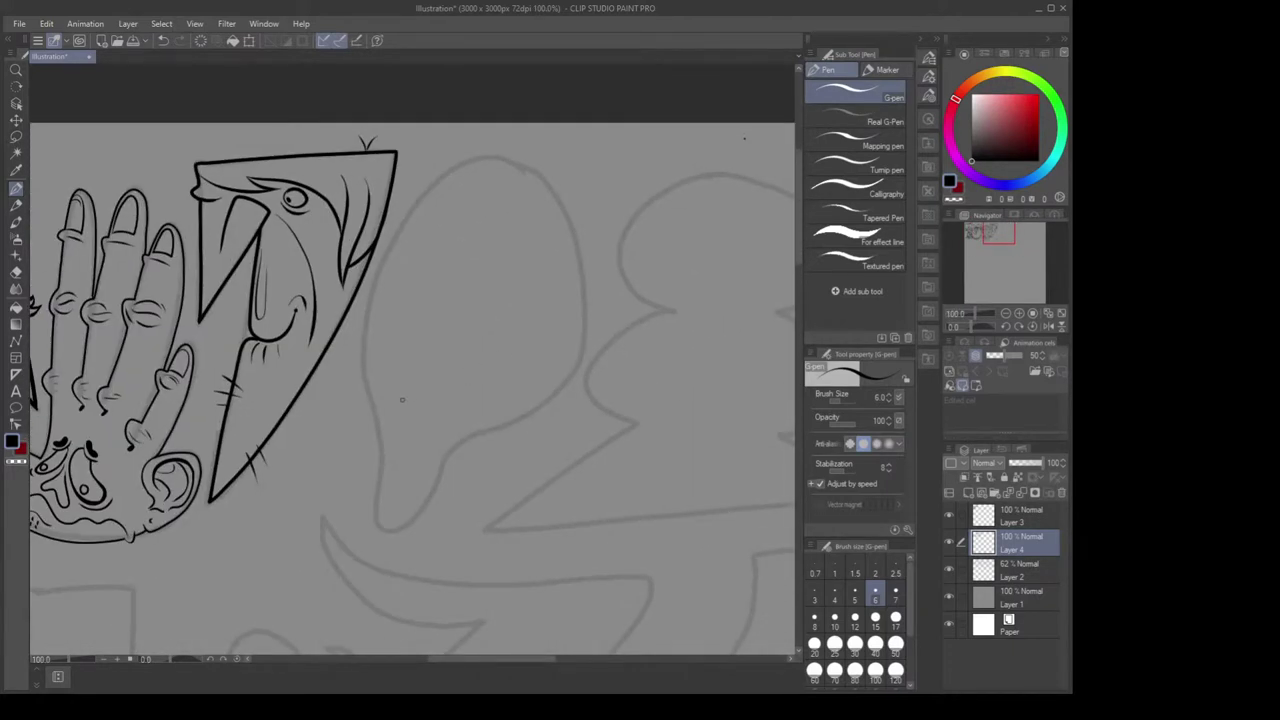
scroll(462, 340, up, 2)
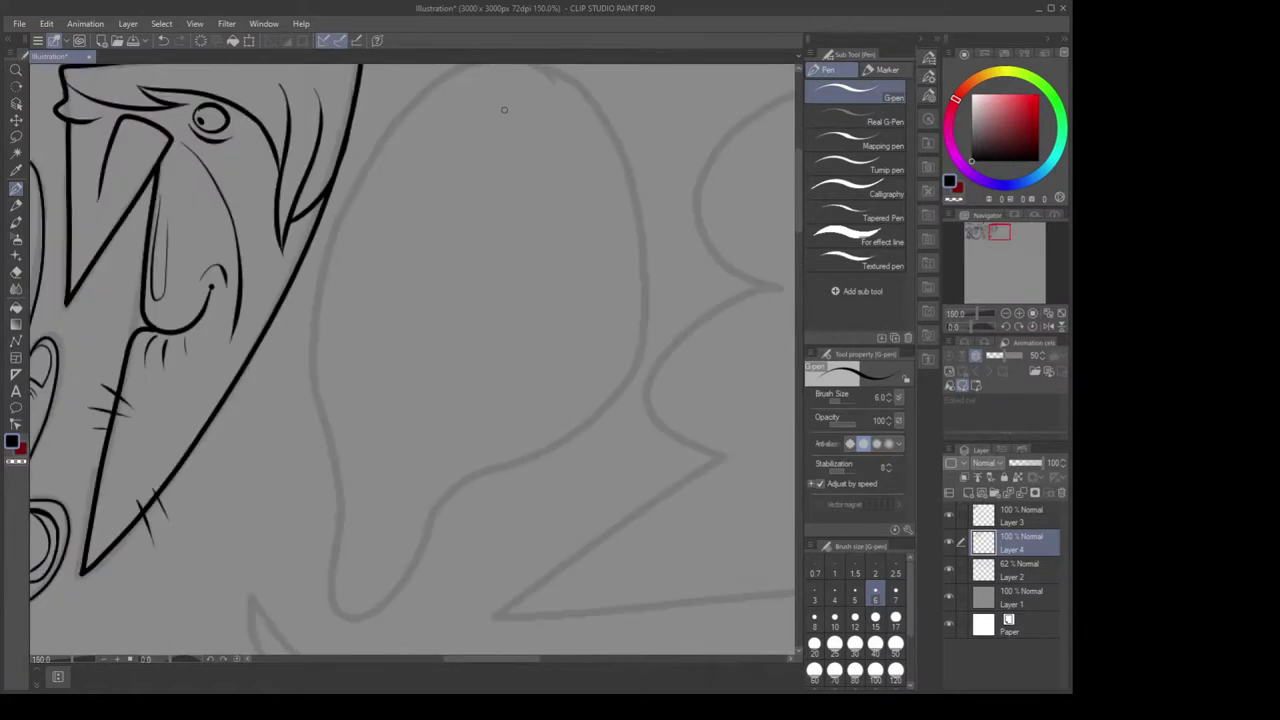
mouse_move(496, 88)
mouse_down()
mouse_move(455, 82)
mouse_move(490, 100)
mouse_move(340, 320)
mouse_move(494, 410)
mouse_move(566, 412)
mouse_up()
key(ctrl+z)
key(ctrl+z)
mouse_move(513, 133)
mouse_down()
mouse_move(352, 248)
mouse_move(437, 425)
mouse_move(549, 418)
mouse_move(624, 272)
mouse_move(488, 130)
mouse_up()
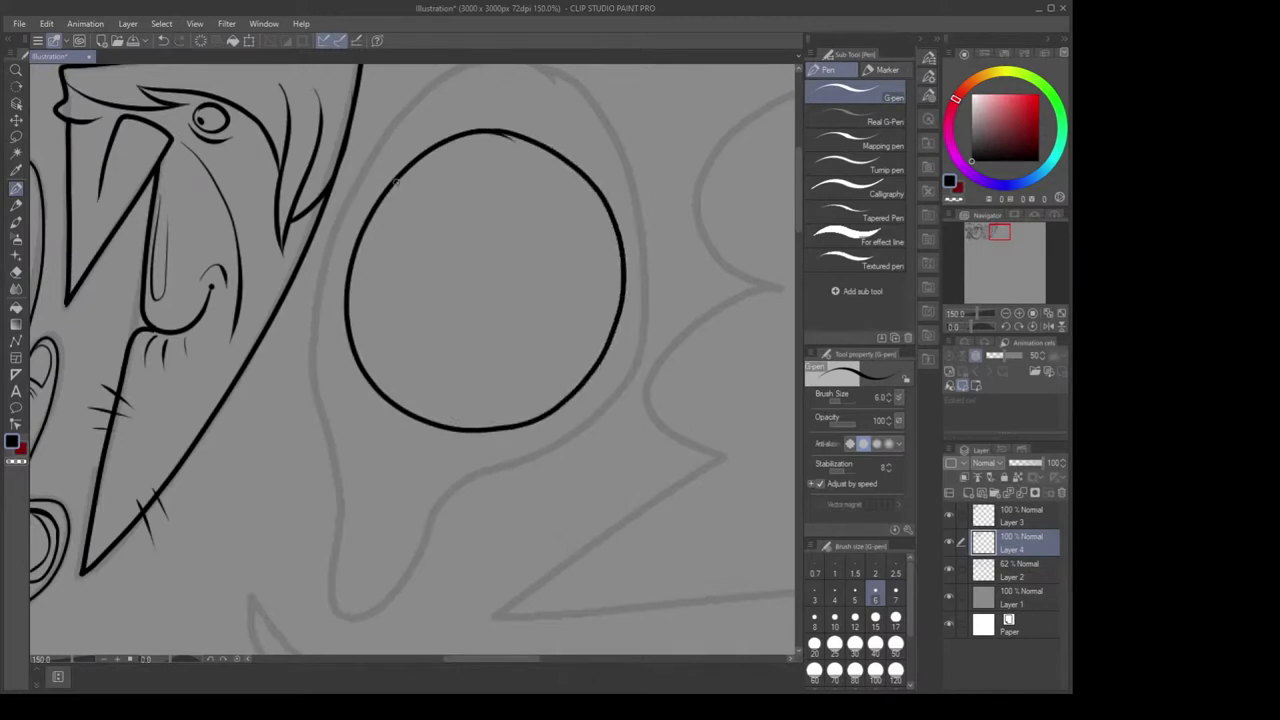
Draw a curved inner edge along each side of the circle and a thin wavy line across its lower half
drag(381, 201, 360, 355)
key(ctrl+z)
drag(384, 196, 358, 352)
drag(606, 214, 571, 395)
key(ctrl+z)
key(ctrl+z)
drag(380, 297, 547, 342)
key(ctrl+z)
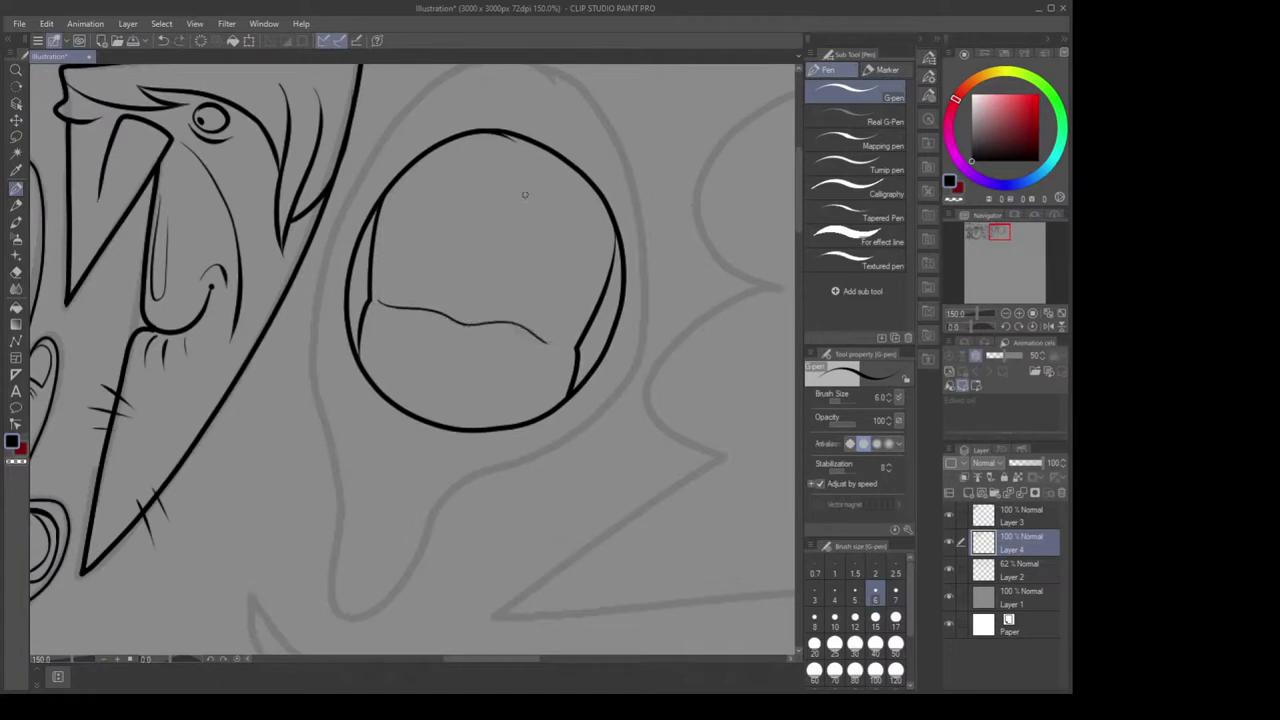
Draw two small oval eyes with dot pupils just outside the circle's upper left and upper right
mouse_move(447, 90)
mouse_down()
mouse_move(440, 112)
mouse_move(420, 112)
mouse_move(470, 82)
mouse_up()
key(ctrl+z)
key(ctrl+z)
mouse_move(405, 133)
mouse_down()
mouse_move(424, 122)
mouse_move(408, 121)
mouse_up()
key(ctrl+z)
key(ctrl+z)
drag(605, 141, 590, 128)
click(593, 148)
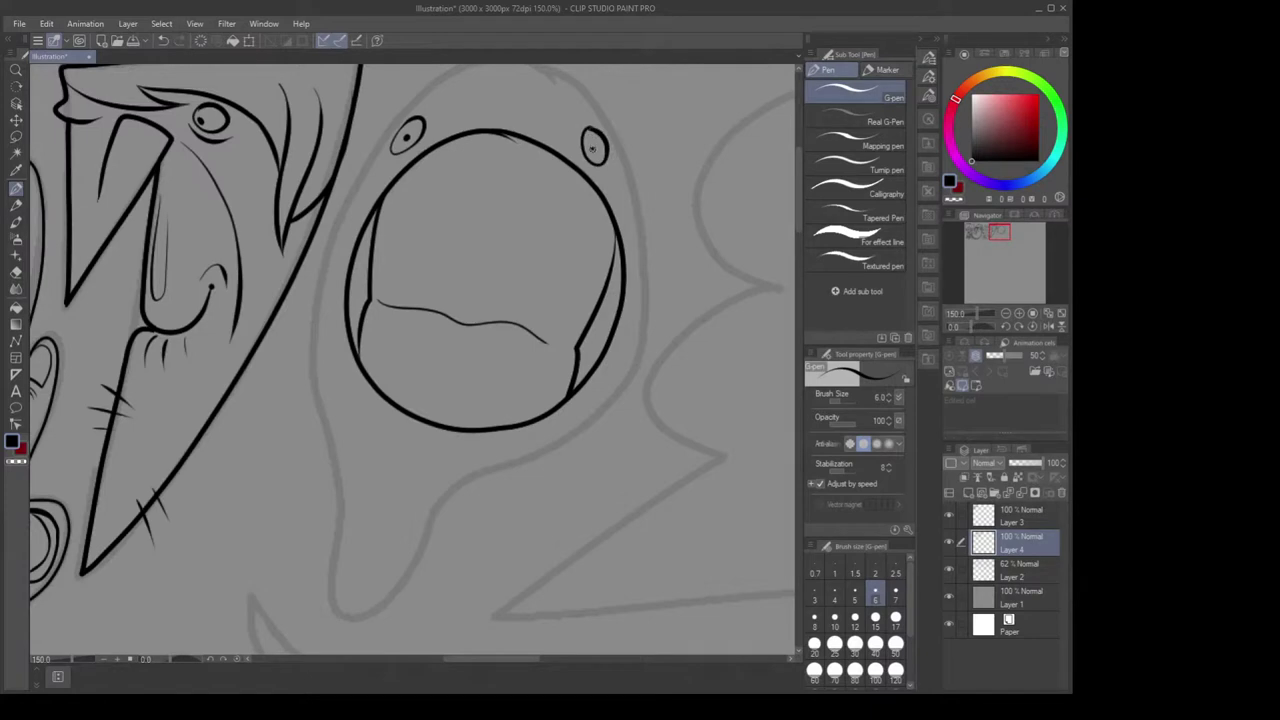
Erase a gap in the circle's lower-left outline with a size 12 hard eraser, and return to the pen
drag(613, 199, 601, 240)
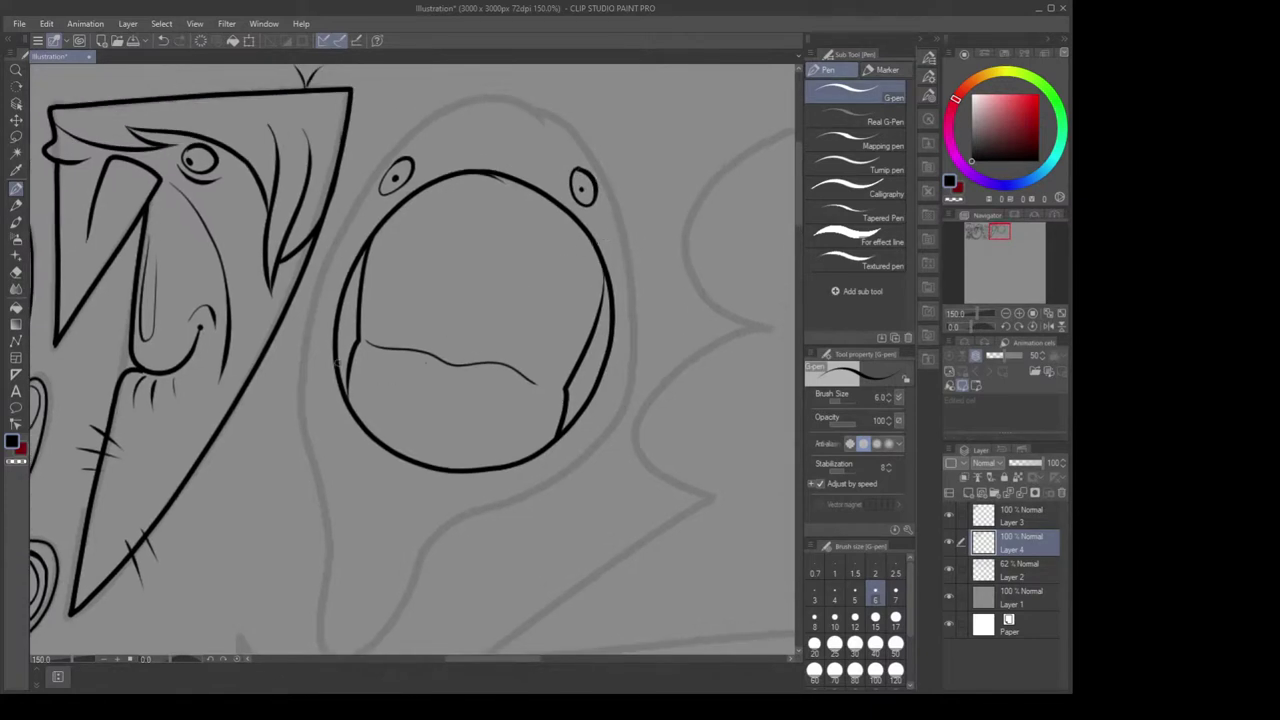
key(e)
key(bracketright)
key(bracketright)
key(bracketright)
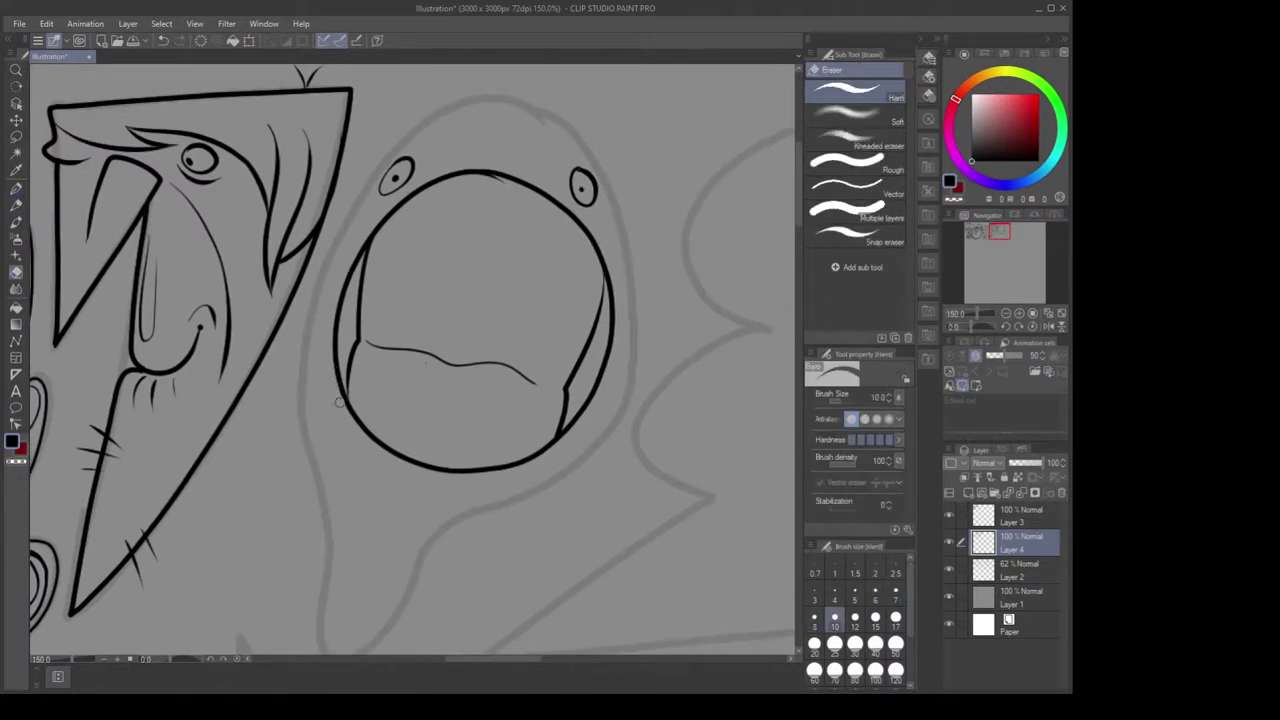
drag(339, 382, 358, 416)
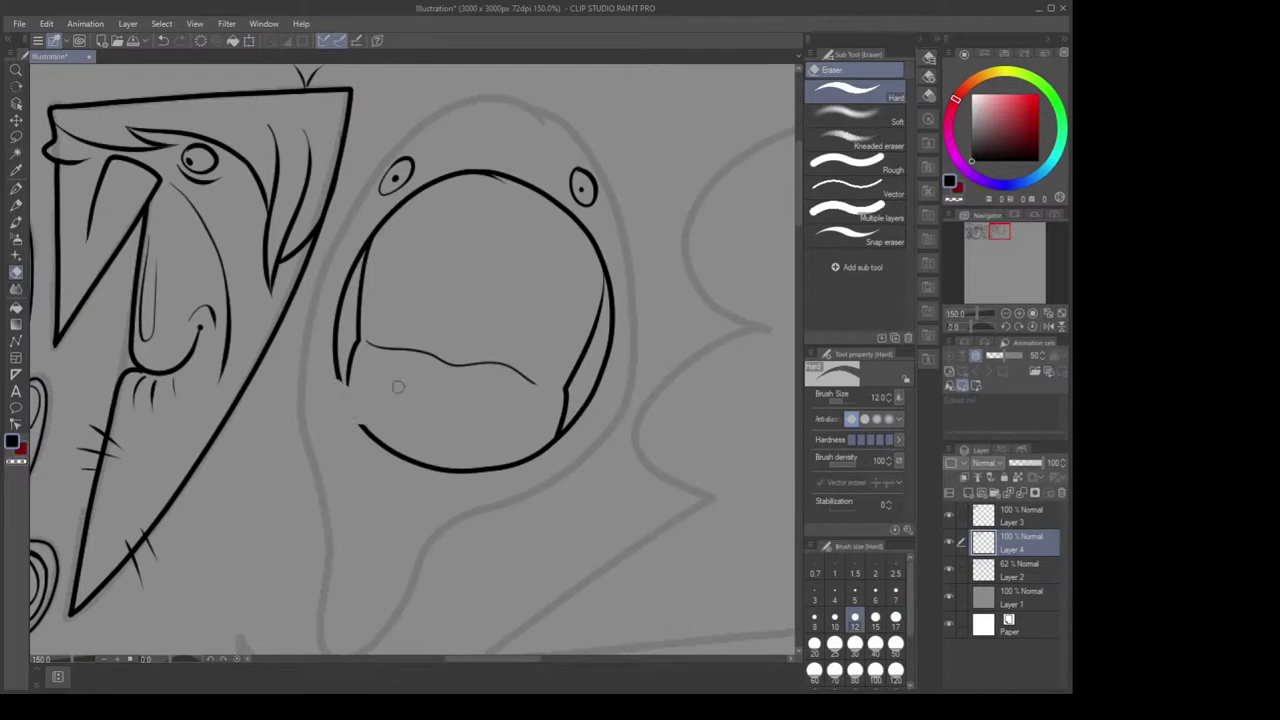
key(p)
drag(565, 293, 573, 309)
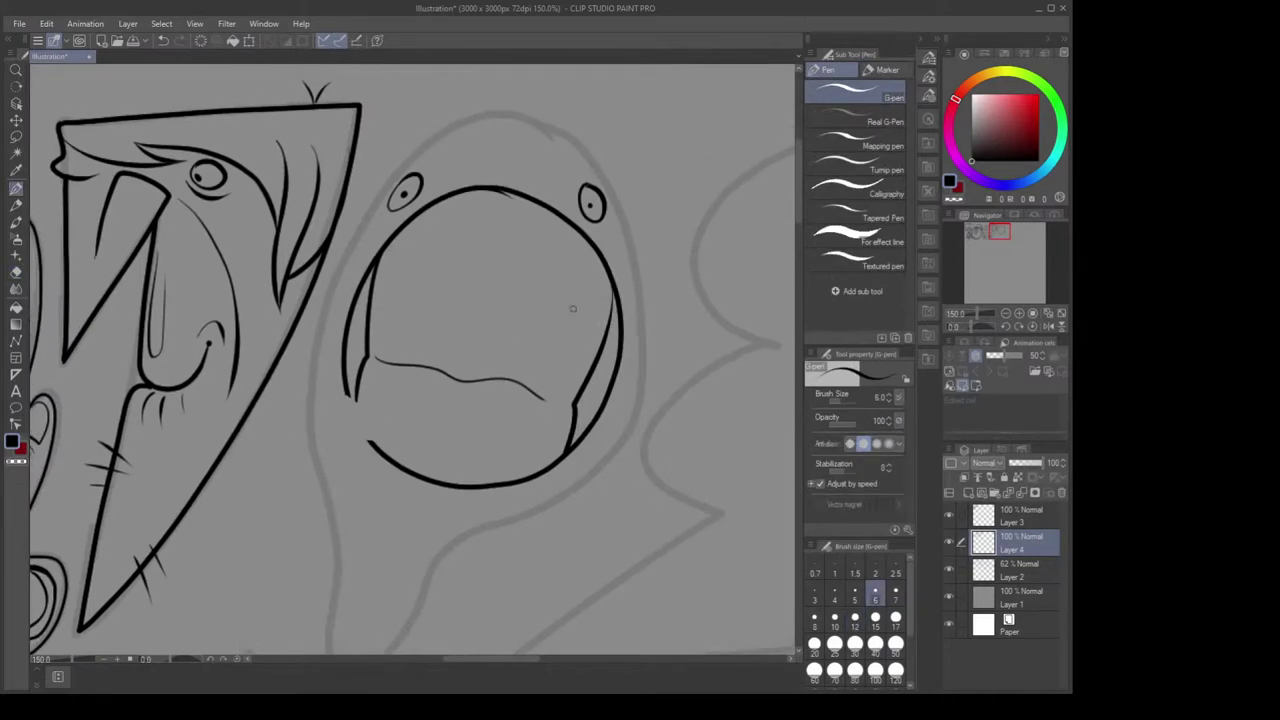
mouse_move(418, 160)
mouse_down()
mouse_move(437, 175)
mouse_move(444, 166)
mouse_up()
key(ctrl+z)
key(ctrl+z)
key(ctrl+z)
drag(586, 268, 588, 236)
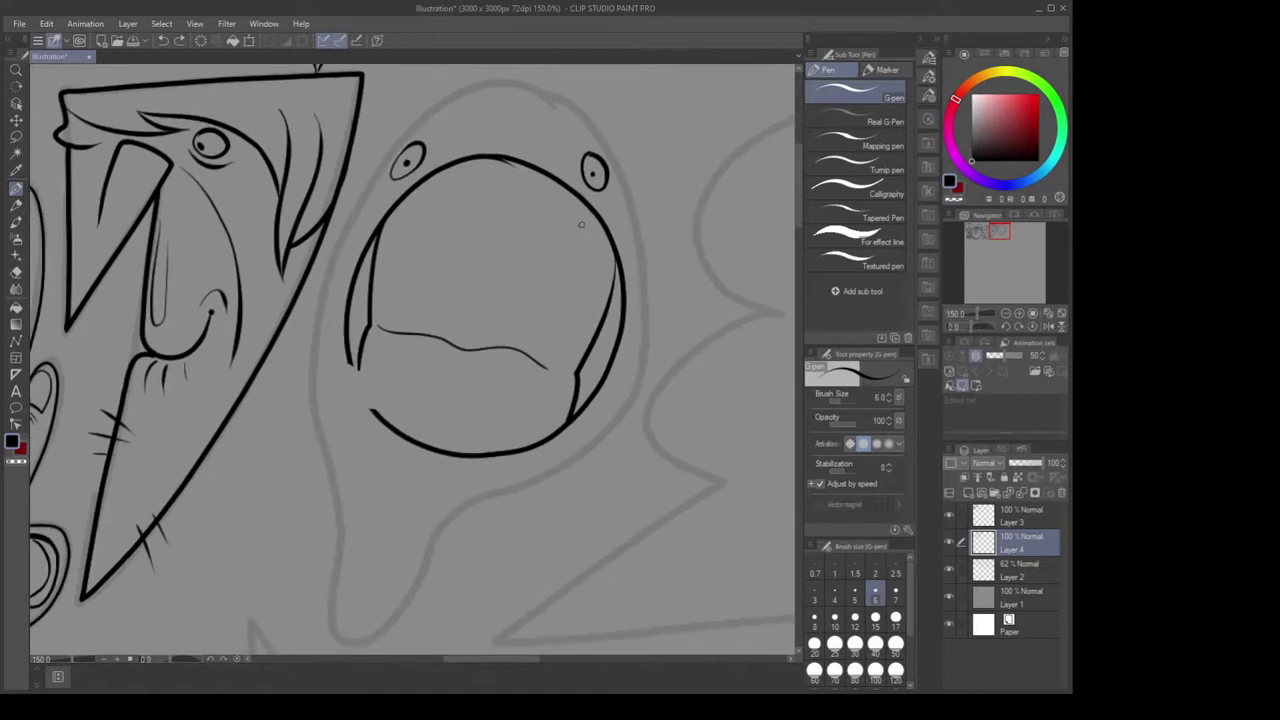
Draw a dripping blob with loose drops at each lower corner of the circle, erasing the circle's outline beneath the right one
mouse_move(368, 377)
mouse_down()
mouse_move(342, 366)
mouse_move(354, 450)
mouse_move(378, 398)
mouse_move(372, 372)
mouse_up()
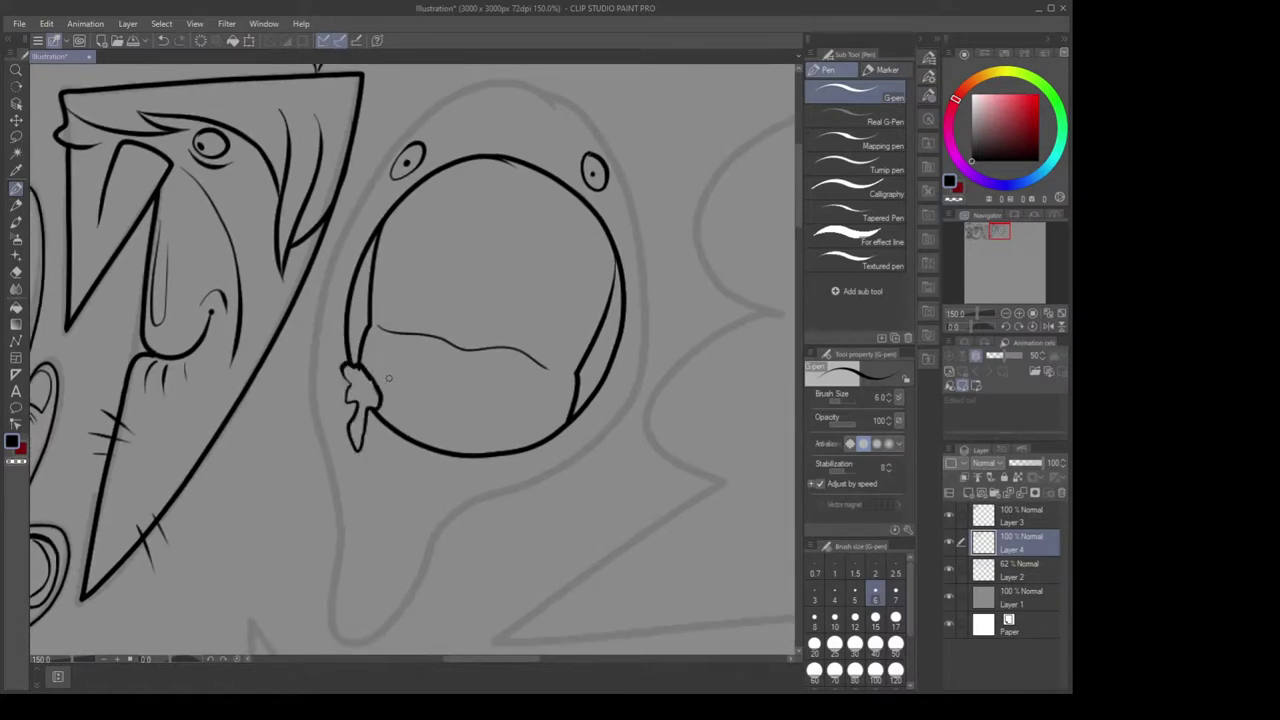
mouse_move(362, 457)
mouse_down()
mouse_move(358, 472)
mouse_move(369, 459)
mouse_up()
key(e)
mouse_move(570, 412)
mouse_down()
mouse_move(555, 438)
mouse_move(570, 417)
mouse_move(559, 432)
mouse_move(517, 413)
mouse_move(531, 406)
mouse_move(603, 437)
mouse_move(565, 408)
mouse_move(544, 428)
mouse_move(563, 481)
mouse_move(573, 408)
mouse_up()
key(p)
mouse_move(531, 466)
mouse_down()
mouse_move(541, 459)
mouse_move(538, 479)
mouse_move(545, 458)
mouse_move(525, 472)
mouse_move(541, 474)
mouse_move(540, 458)
mouse_up()
key(ctrl+z)
key(ctrl+z)
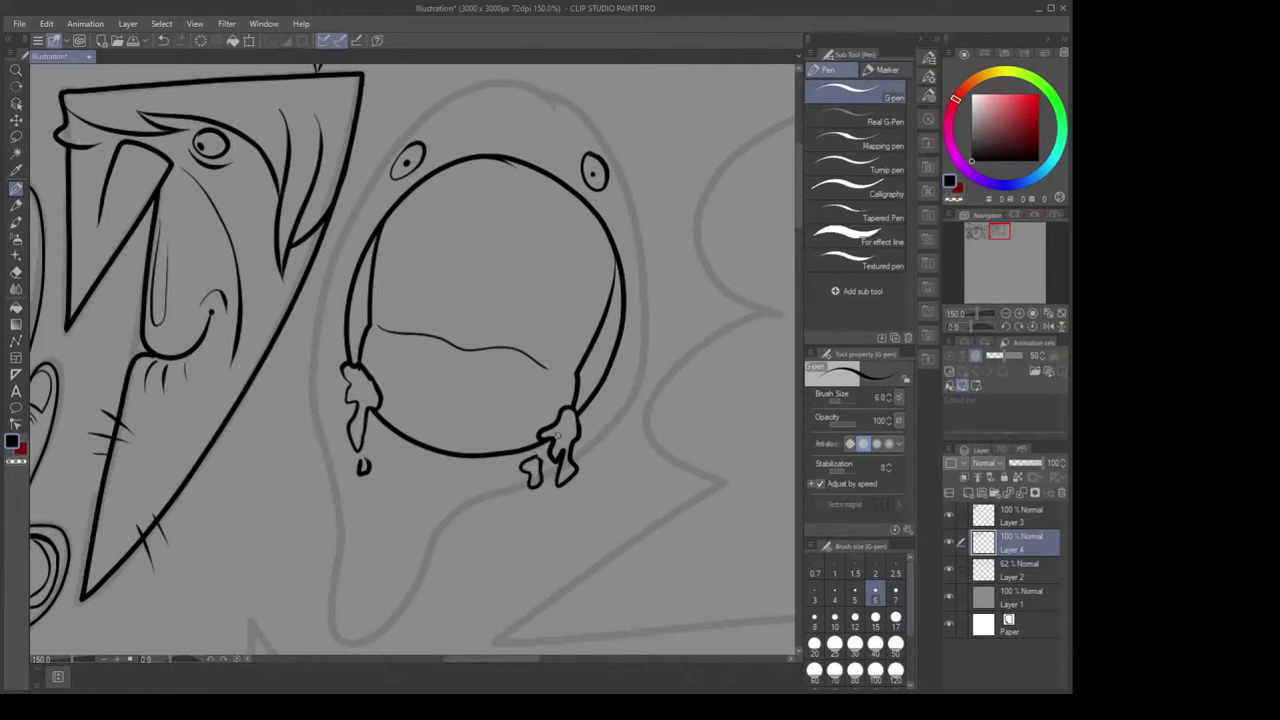
Clean up the lines around the dripping blobs with a size 7 eraser and add small dots inside the left blob
key(e)
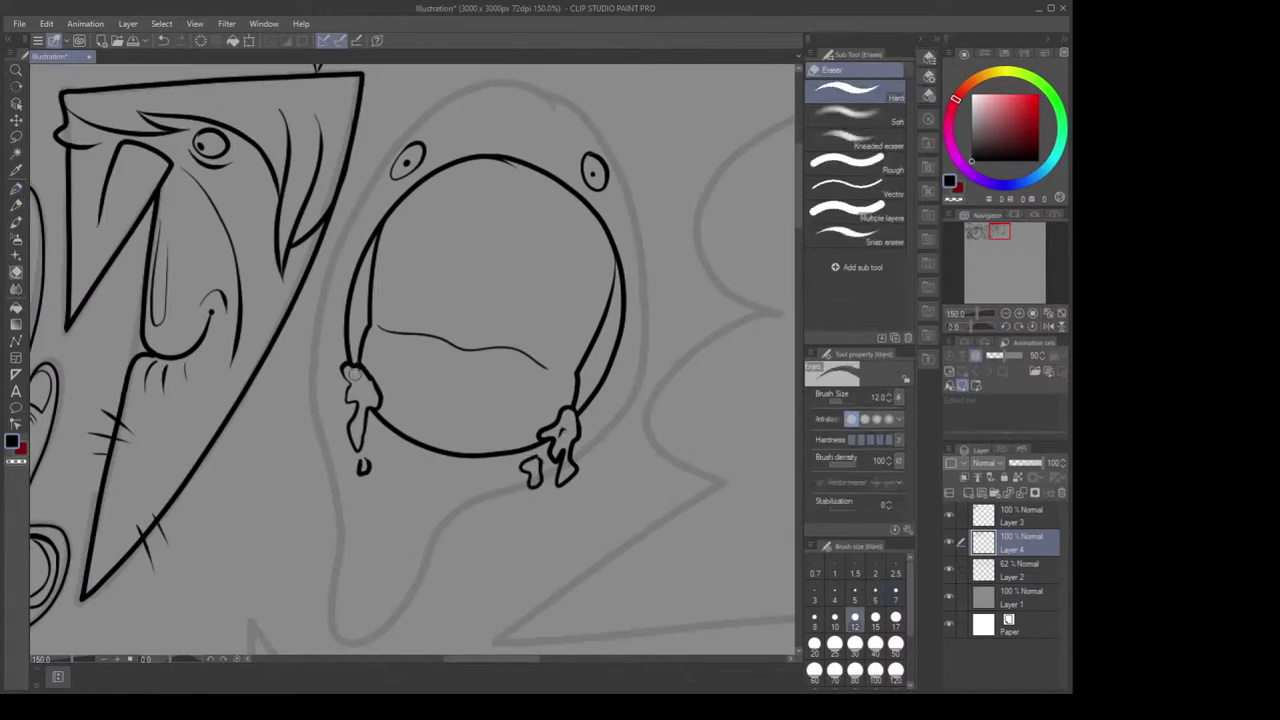
key(bracketleft)
key(bracketleft)
key(bracketleft)
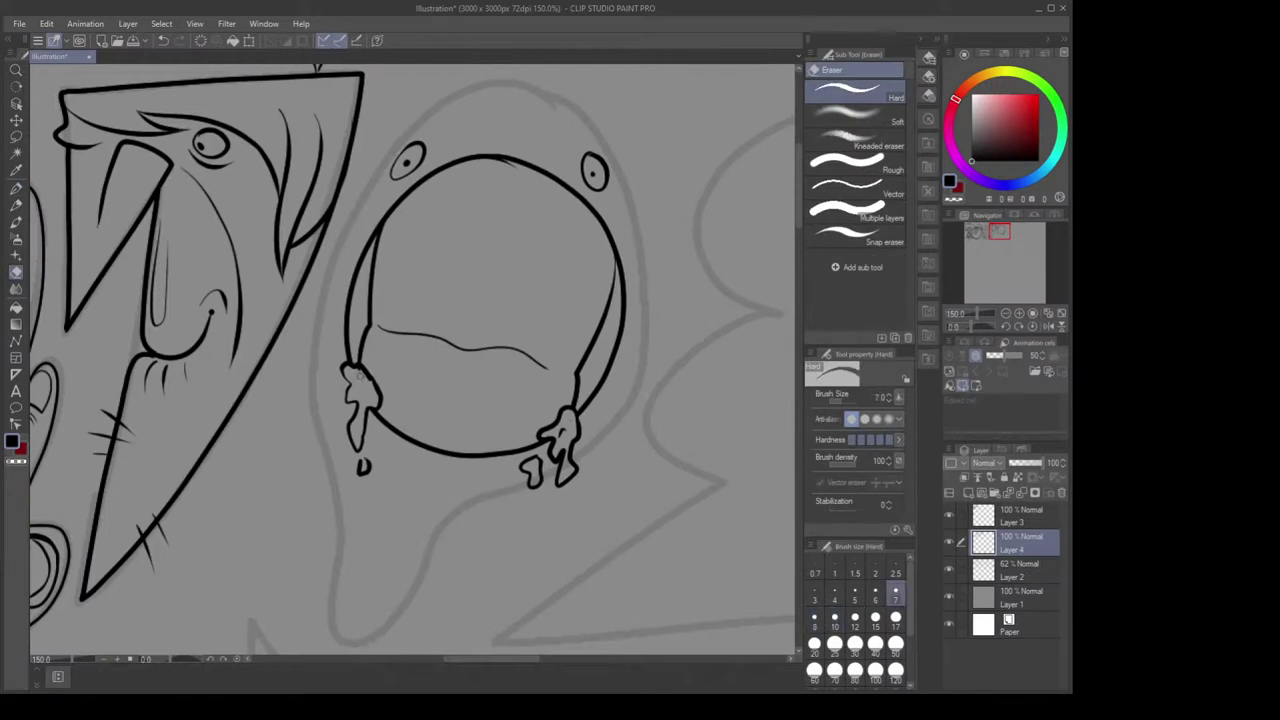
key(p)
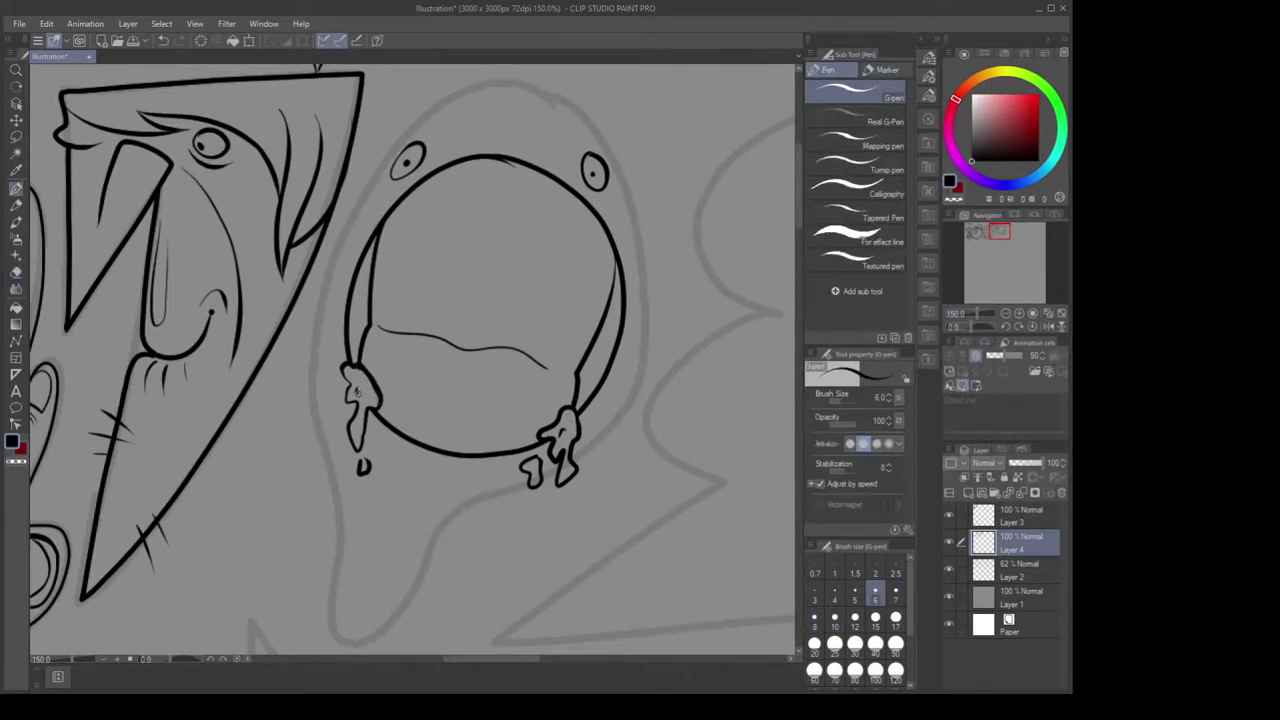
scroll(588, 360, down, 2)
key(e)
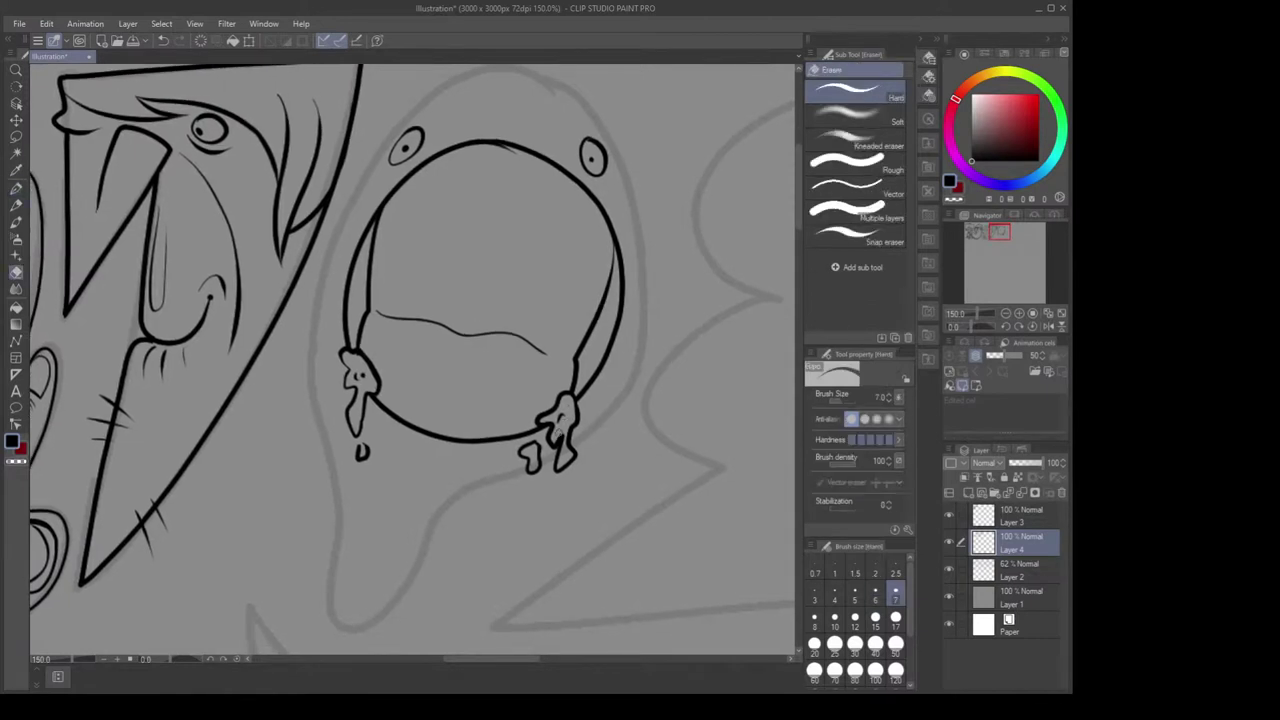
mouse_move(596, 375)
mouse_down()
mouse_move(571, 343)
mouse_move(564, 372)
mouse_up()
drag(607, 299, 599, 324)
key(p)
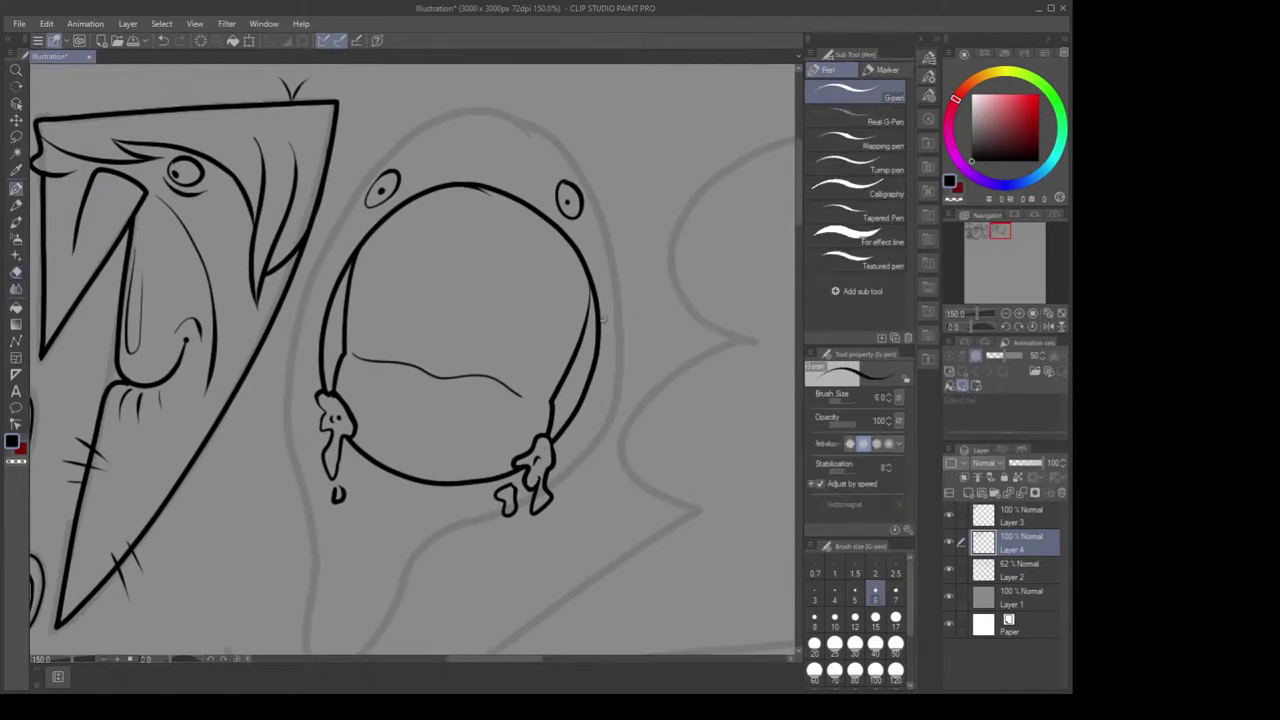
Draw a pointed peak over the top of the circle, between the two eyes
scroll(595, 295, up, 2)
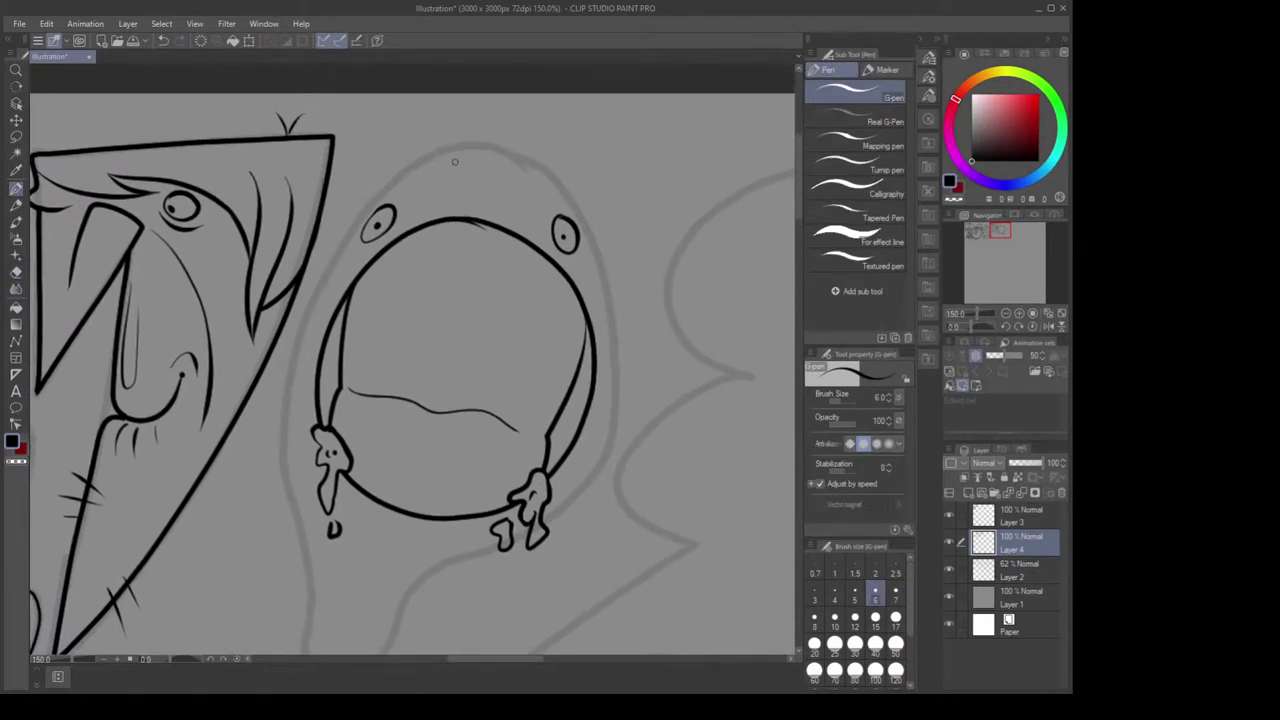
mouse_move(371, 258)
mouse_down()
mouse_move(478, 159)
mouse_move(535, 239)
mouse_up()
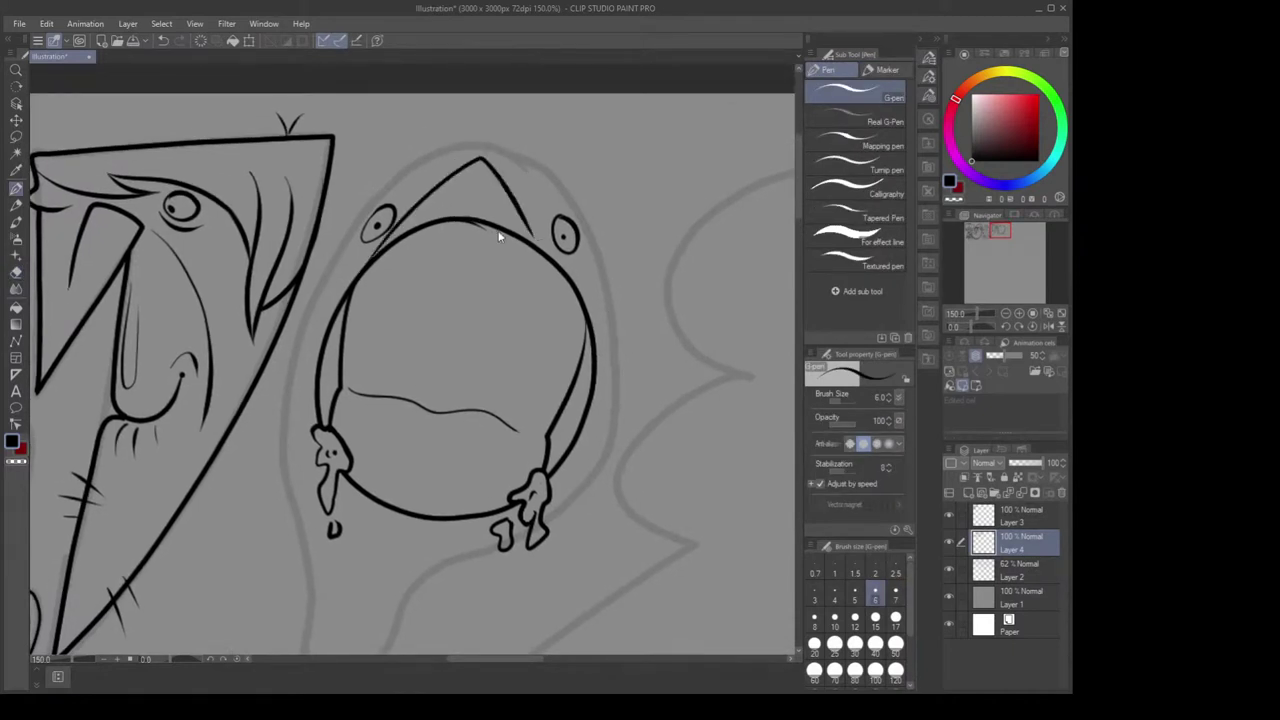
key(ctrl+z)
drag(357, 281, 492, 160)
key(ctrl+z)
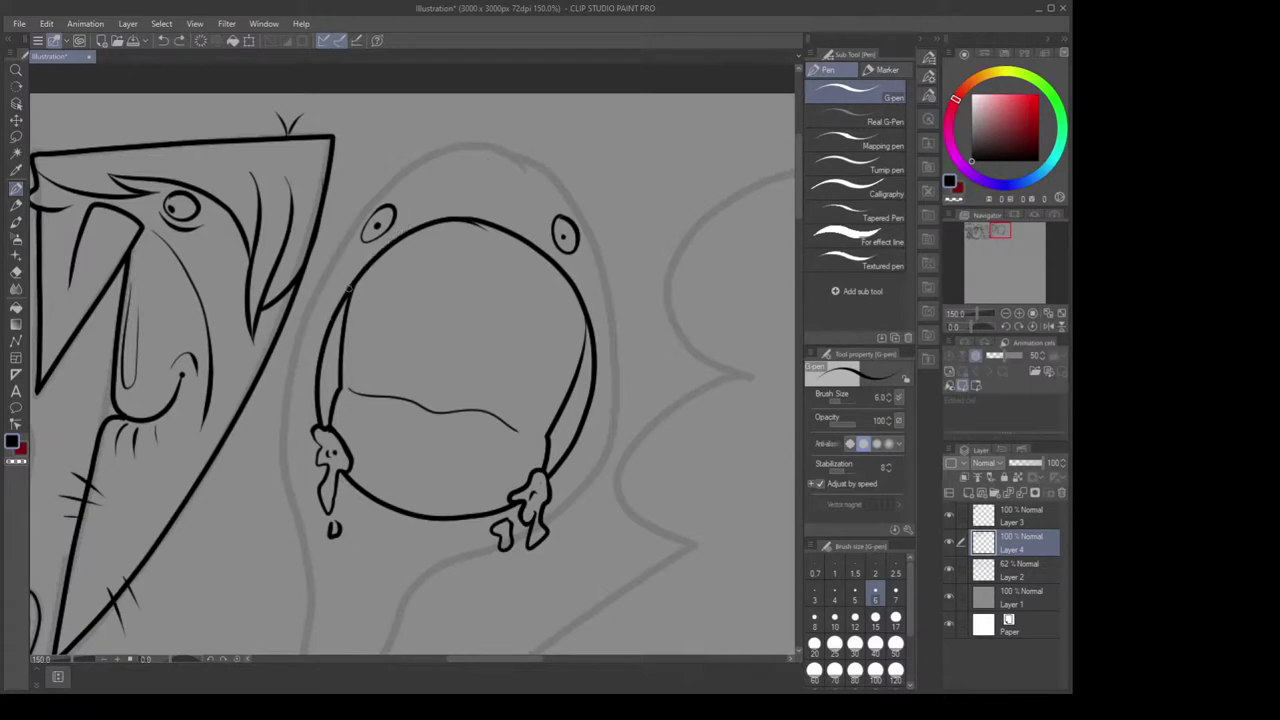
mouse_move(352, 288)
mouse_down()
mouse_move(499, 161)
mouse_move(533, 244)
mouse_up()
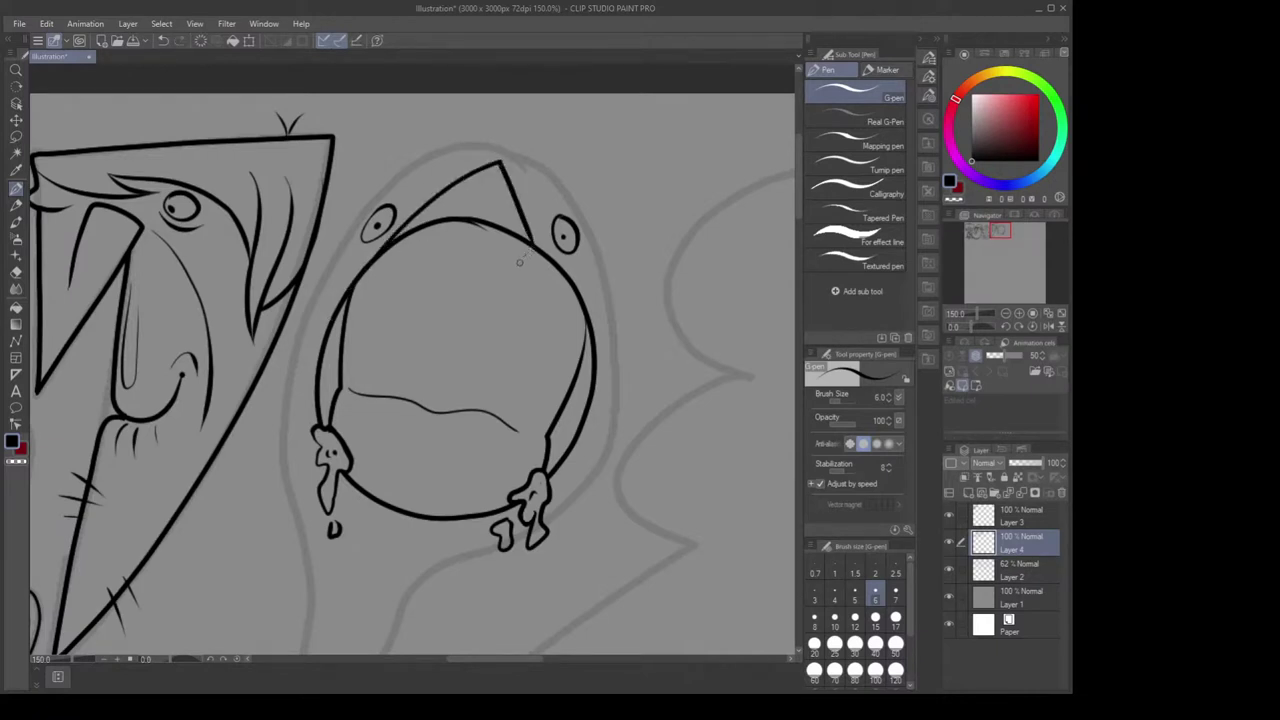
key(ctrl+z)
mouse_move(346, 289)
mouse_down()
mouse_move(483, 162)
mouse_move(545, 251)
mouse_up()
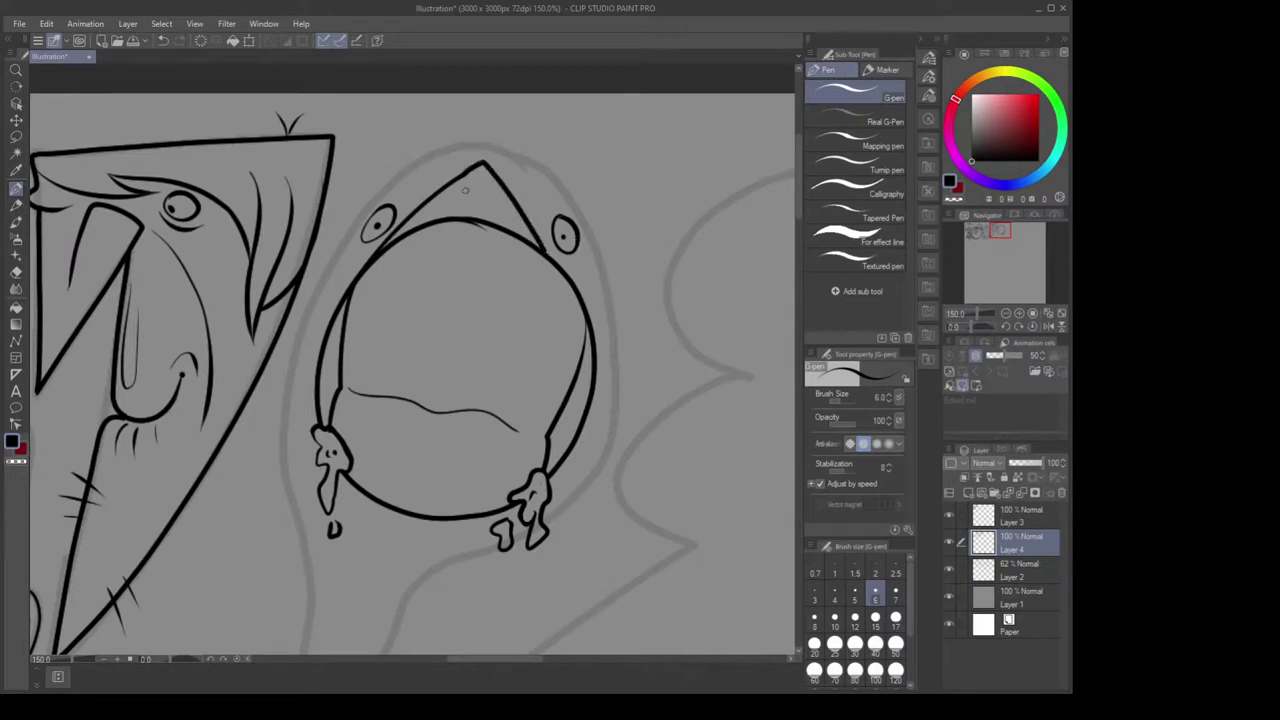
Draw a matching point under the circle between the dripping blobs, and double both points with an inner line
mouse_move(347, 474)
mouse_down()
mouse_move(368, 510)
mouse_move(416, 545)
mouse_move(486, 500)
mouse_up()
key(ctrl+z)
mouse_move(348, 475)
mouse_down()
mouse_move(403, 542)
mouse_move(498, 505)
mouse_move(418, 555)
mouse_move(346, 480)
mouse_move(396, 550)
mouse_move(520, 482)
mouse_move(358, 505)
mouse_move(486, 528)
mouse_move(505, 510)
mouse_move(356, 493)
mouse_move(410, 552)
mouse_move(495, 510)
mouse_up()
key(ctrl+z)
key(ctrl+z)
mouse_move(392, 244)
mouse_down()
mouse_move(480, 170)
mouse_move(538, 252)
mouse_up()
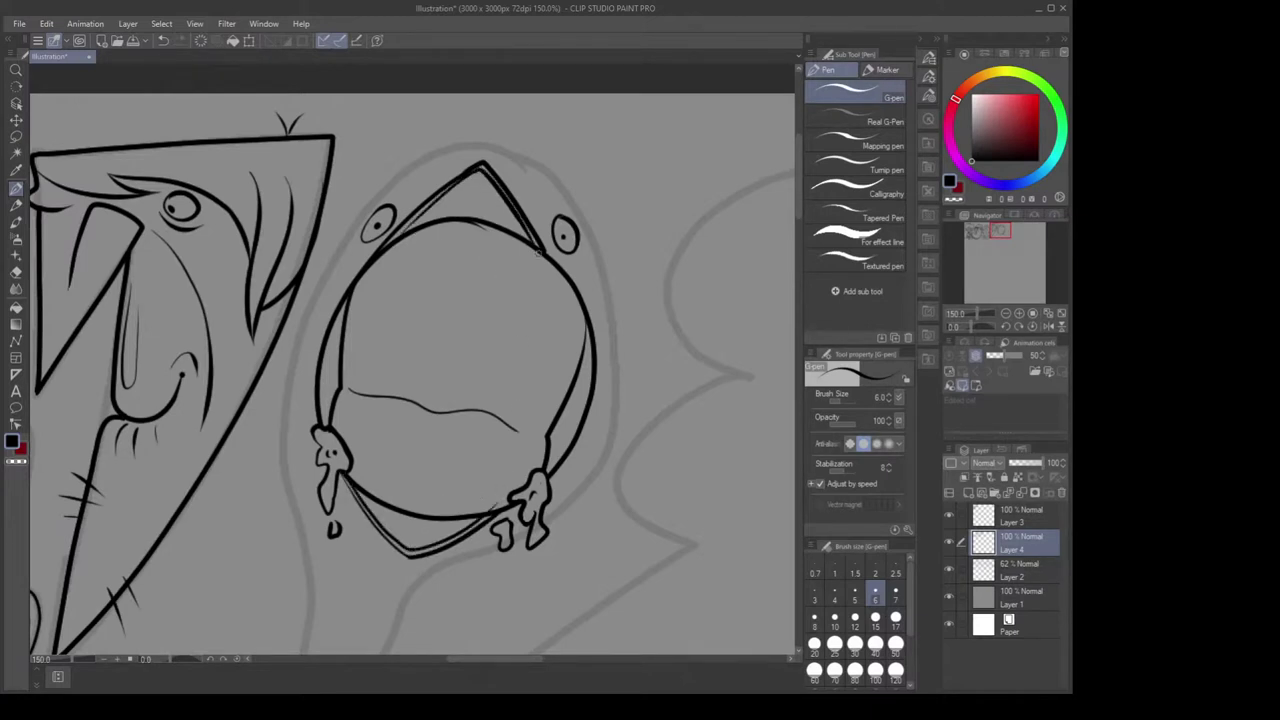
Draw a small looped tuft above the upper peak and a short curve beside the left eye
mouse_move(472, 142)
mouse_down()
mouse_move(479, 106)
mouse_move(510, 147)
mouse_up()
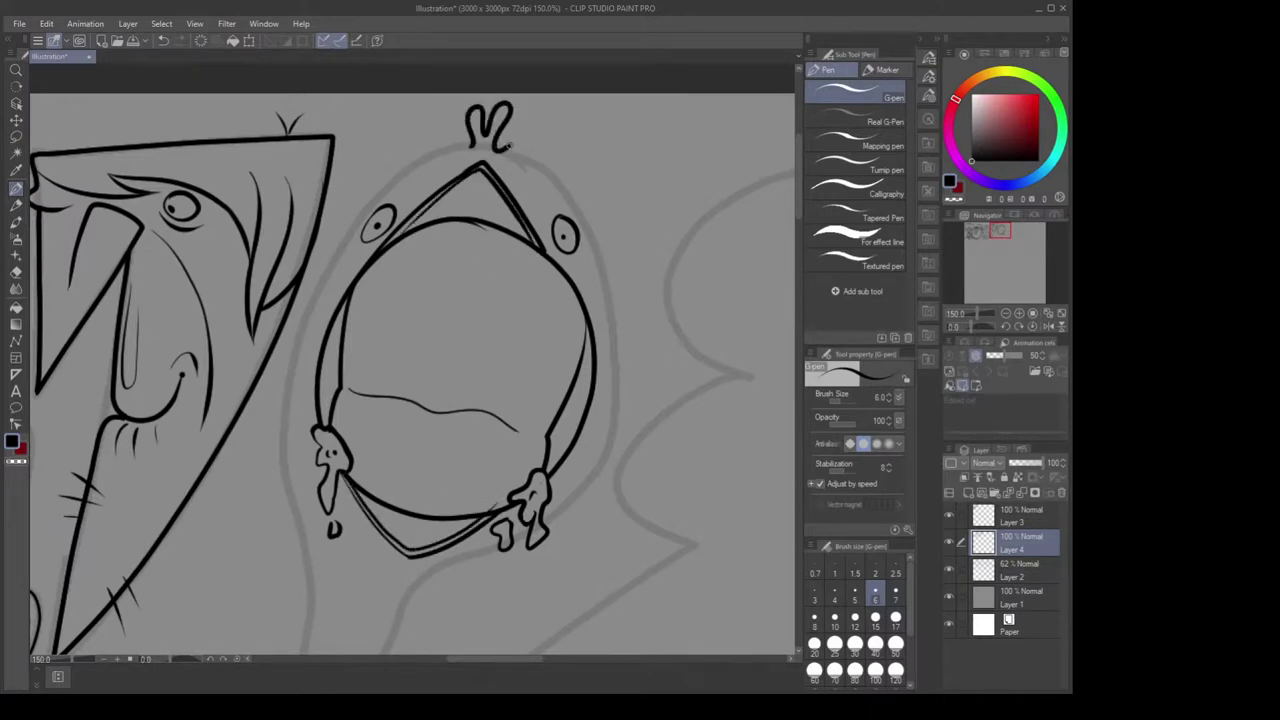
scroll(602, 231, down, 2)
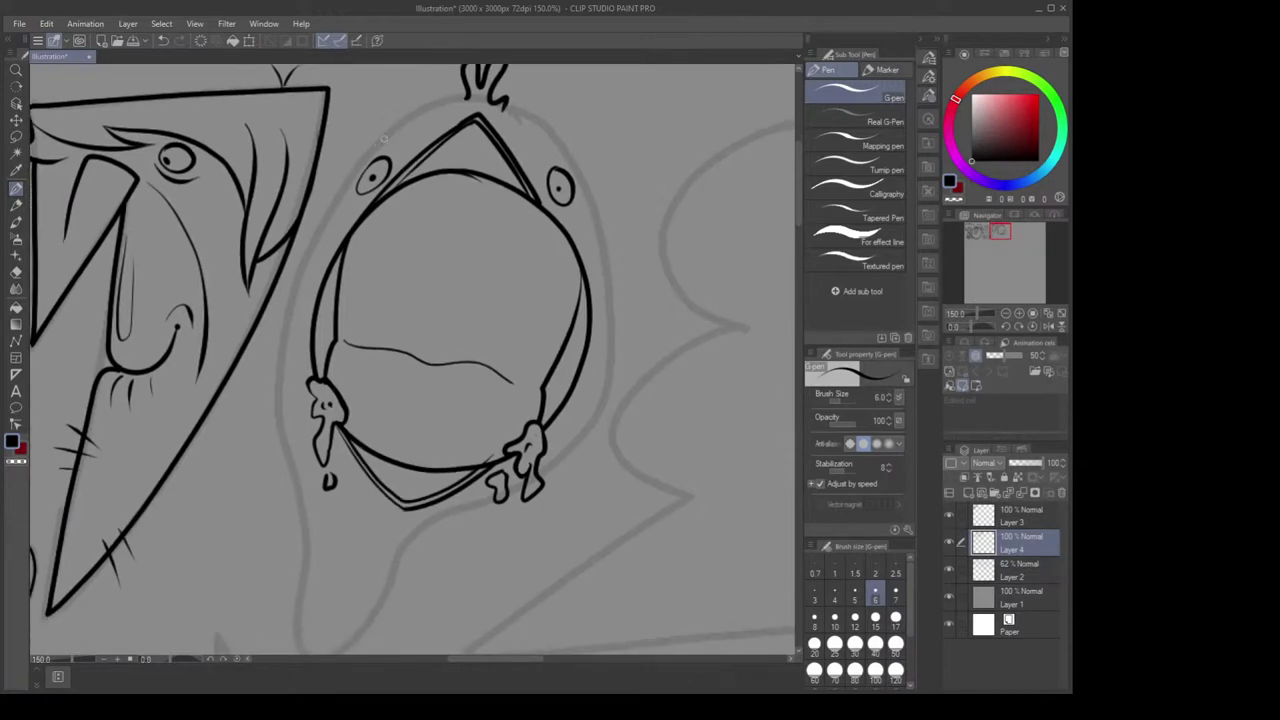
drag(355, 182, 348, 200)
Ink the outer head and neck outline around the circle, following the rounded sketched shape from the tuft to the blobs
scroll(566, 240, down, 1)
scroll(560, 230, down, 1)
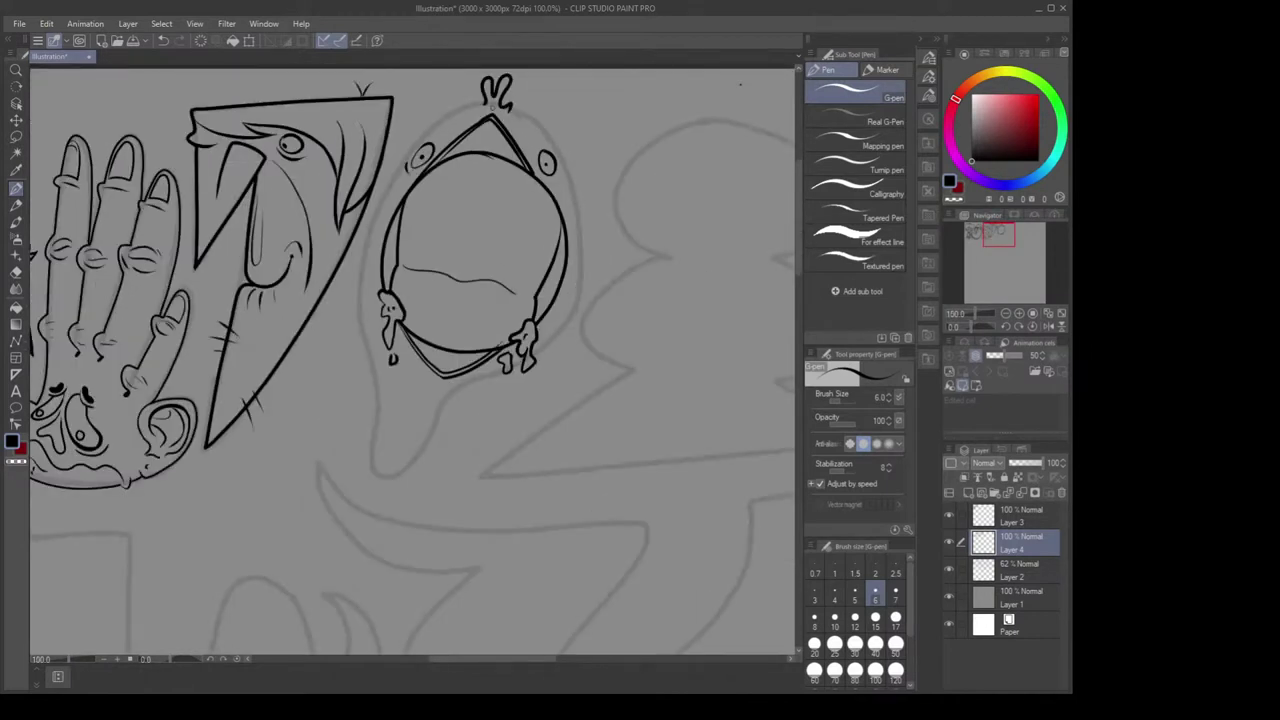
mouse_move(514, 106)
mouse_down()
mouse_move(478, 103)
mouse_move(383, 200)
mouse_move(358, 333)
mouse_move(374, 379)
mouse_move(374, 472)
mouse_move(413, 463)
mouse_move(453, 389)
mouse_move(505, 366)
mouse_up()
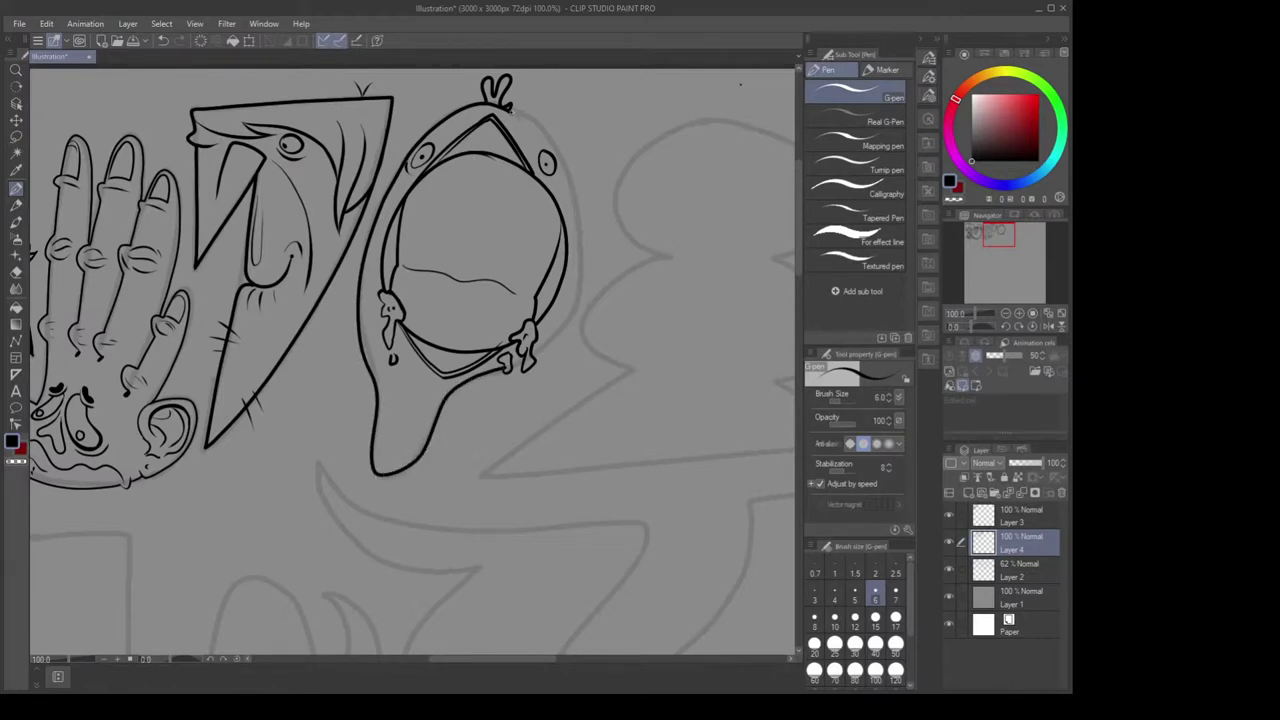
mouse_move(511, 112)
mouse_down()
mouse_move(559, 158)
mouse_move(579, 238)
mouse_move(575, 306)
mouse_move(532, 357)
mouse_up()
scroll(643, 346, down, 4)
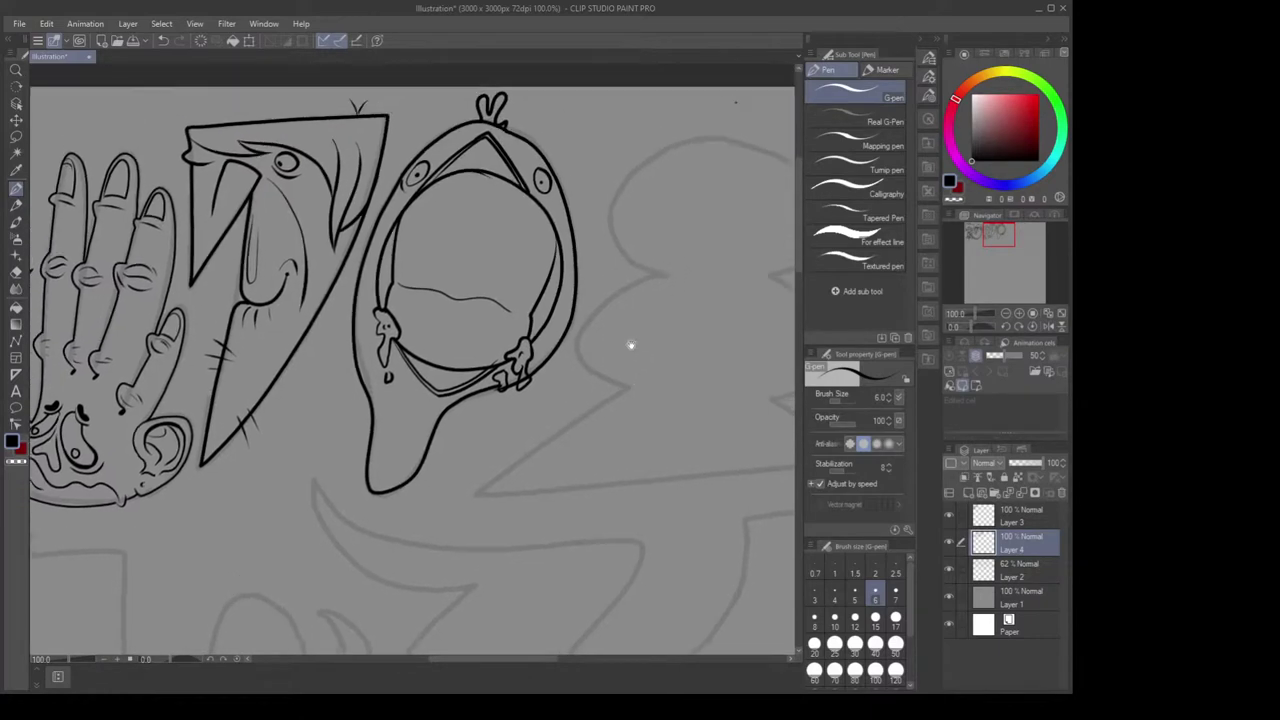
drag(654, 337, 607, 336)
scroll(600, 338, up, 4)
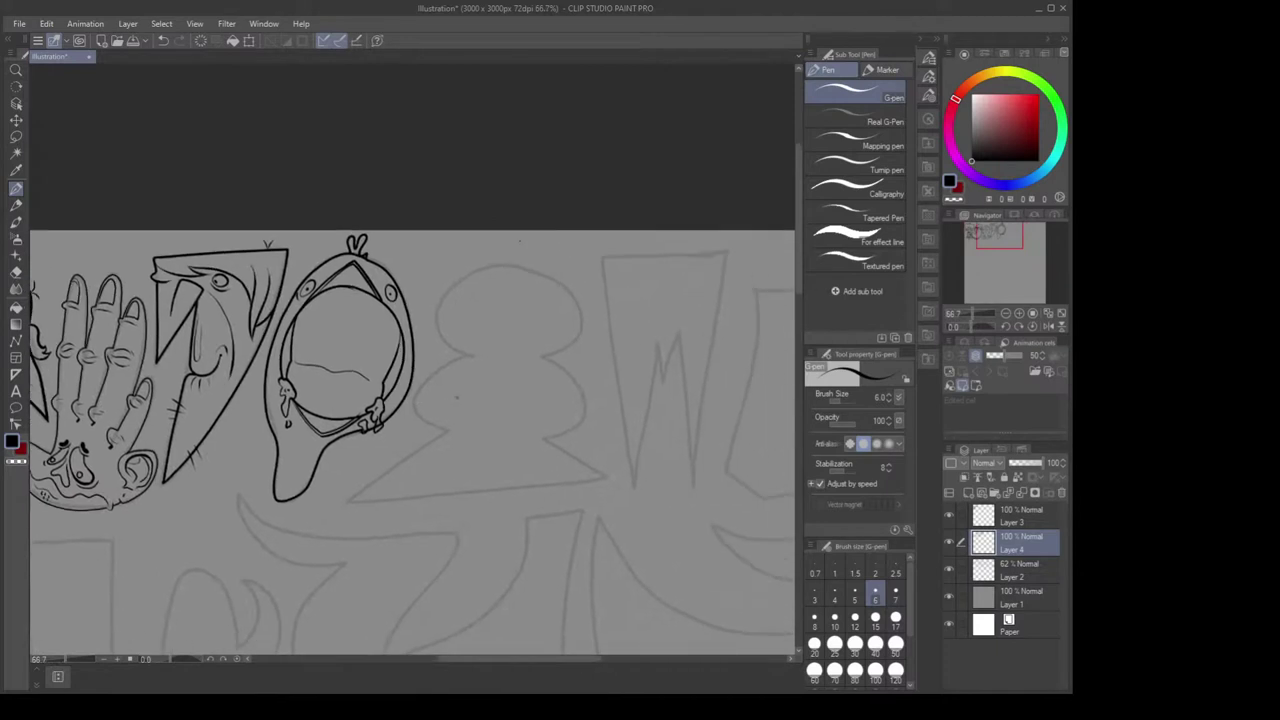
scroll(589, 340, up, 2)
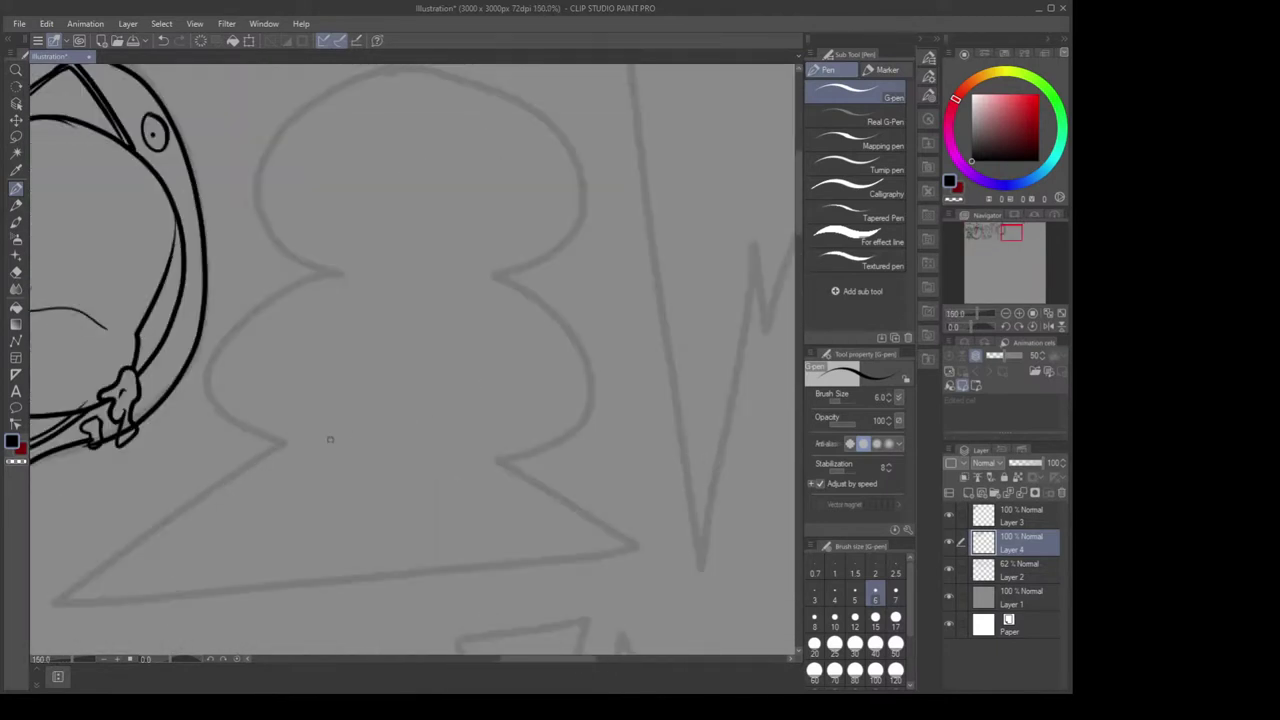
drag(405, 232, 401, 284)
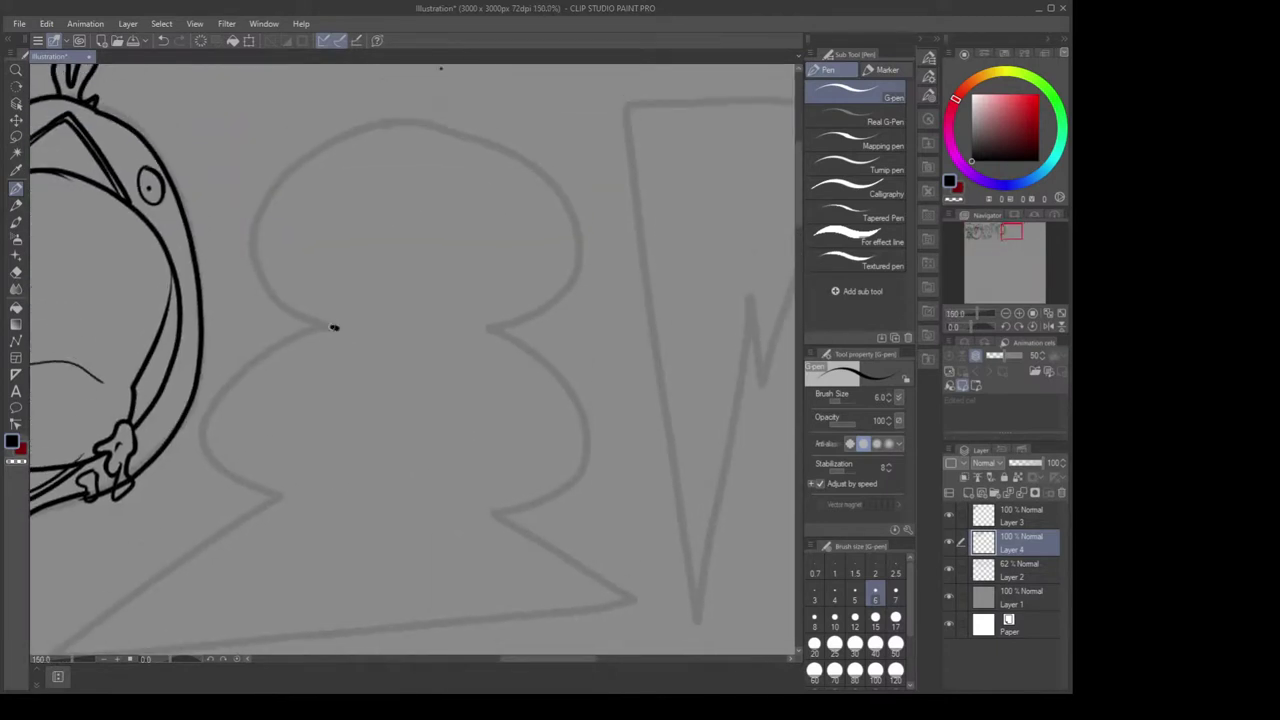
mouse_move(334, 327)
mouse_down()
mouse_move(252, 219)
mouse_move(304, 150)
mouse_move(408, 112)
mouse_move(492, 122)
mouse_move(558, 177)
mouse_move(579, 250)
mouse_move(519, 314)
mouse_move(486, 328)
mouse_move(547, 359)
mouse_move(586, 441)
mouse_move(564, 484)
mouse_move(469, 512)
mouse_up()
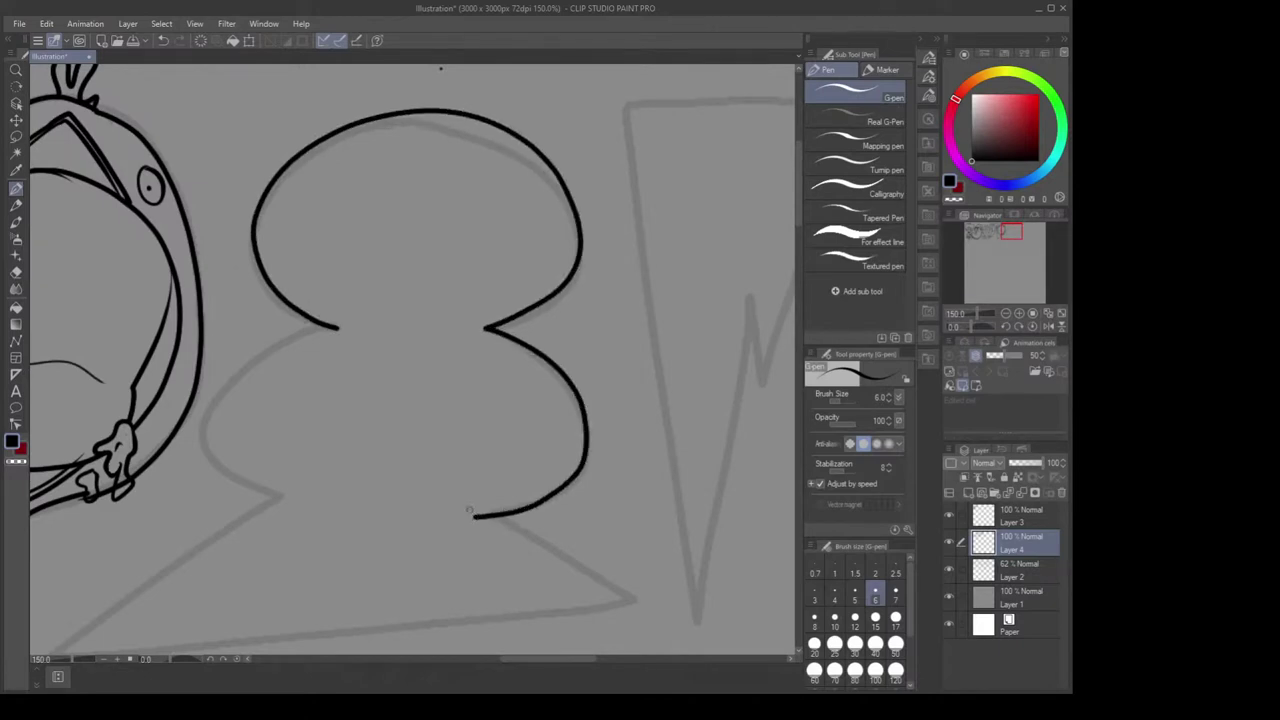
drag(450, 442, 550, 430)
drag(475, 402, 489, 361)
drag(245, 396, 376, 450)
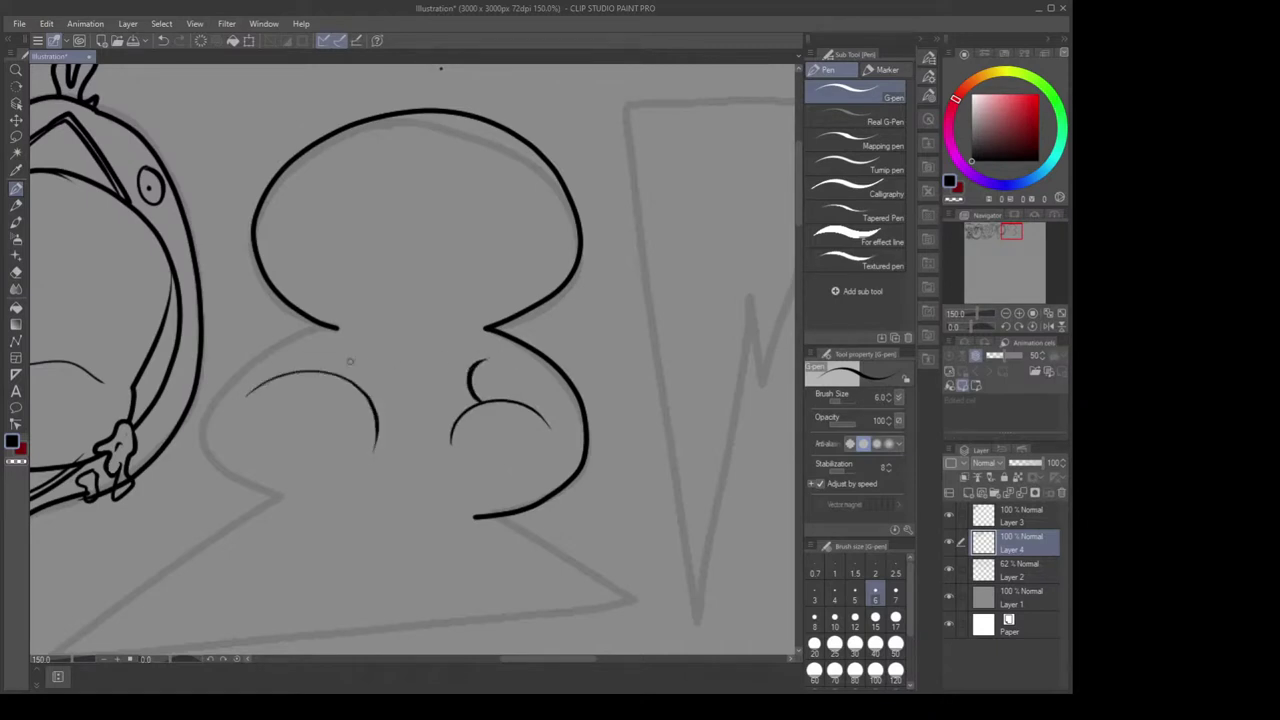
drag(336, 327, 268, 348)
key(ctrl+z)
key(ctrl+z)
key(ctrl+z)
key(ctrl+z)
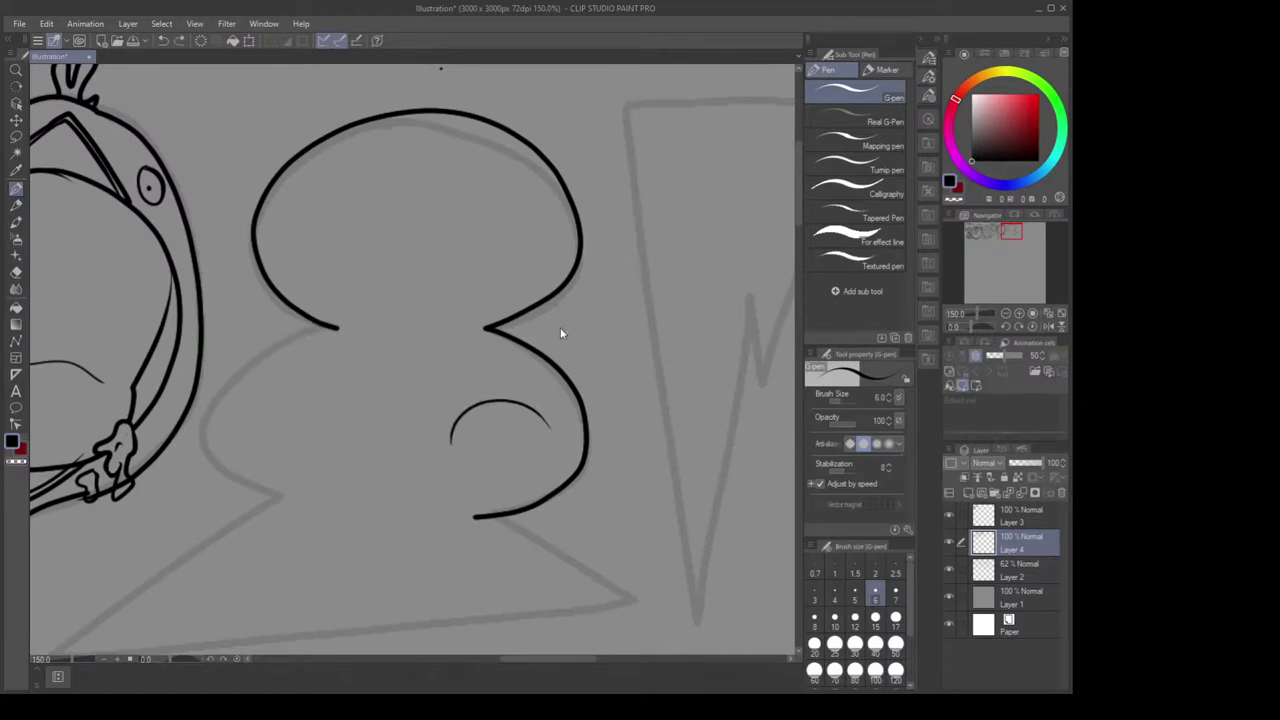
key(ctrl+z)
key(ctrl+z)
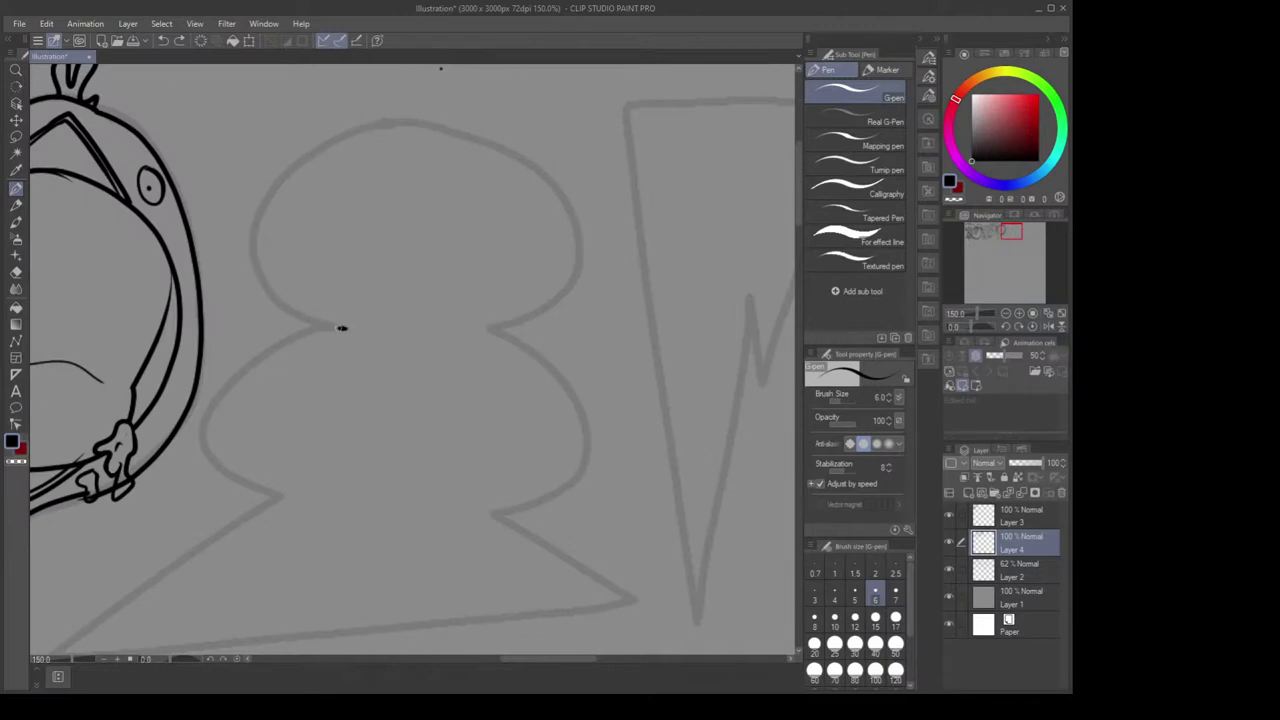
Ink the rounded top lobe of the stacked sketched shape, leaving it open at the narrow neck
mouse_move(341, 328)
mouse_down()
mouse_move(252, 243)
mouse_move(283, 174)
mouse_move(374, 124)
mouse_move(453, 116)
mouse_move(524, 141)
mouse_move(573, 196)
mouse_move(571, 268)
mouse_move(489, 331)
mouse_up()
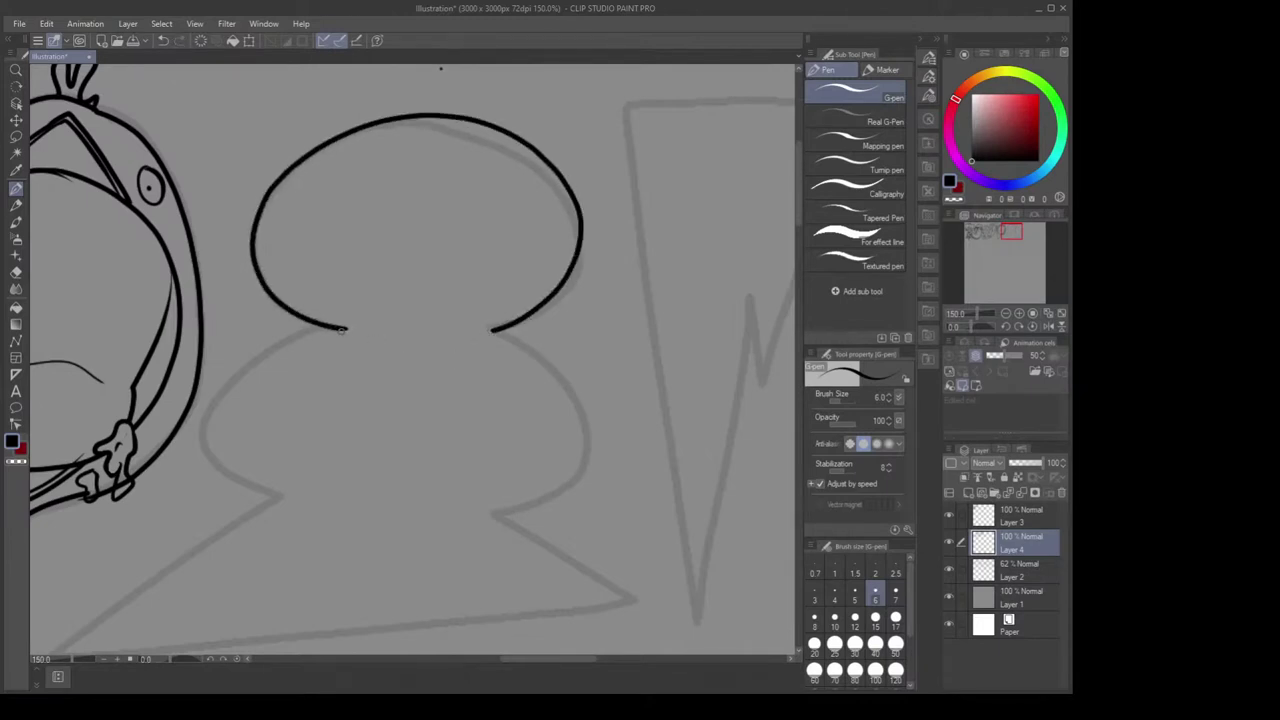
mouse_move(346, 328)
mouse_down()
mouse_move(213, 397)
mouse_move(231, 431)
mouse_move(216, 448)
mouse_move(302, 484)
mouse_up()
key(ctrl+z)
key(ctrl+z)
key(ctrl+z)
mouse_move(347, 328)
mouse_down()
mouse_move(298, 331)
mouse_move(246, 388)
mouse_move(237, 467)
mouse_move(322, 480)
mouse_up()
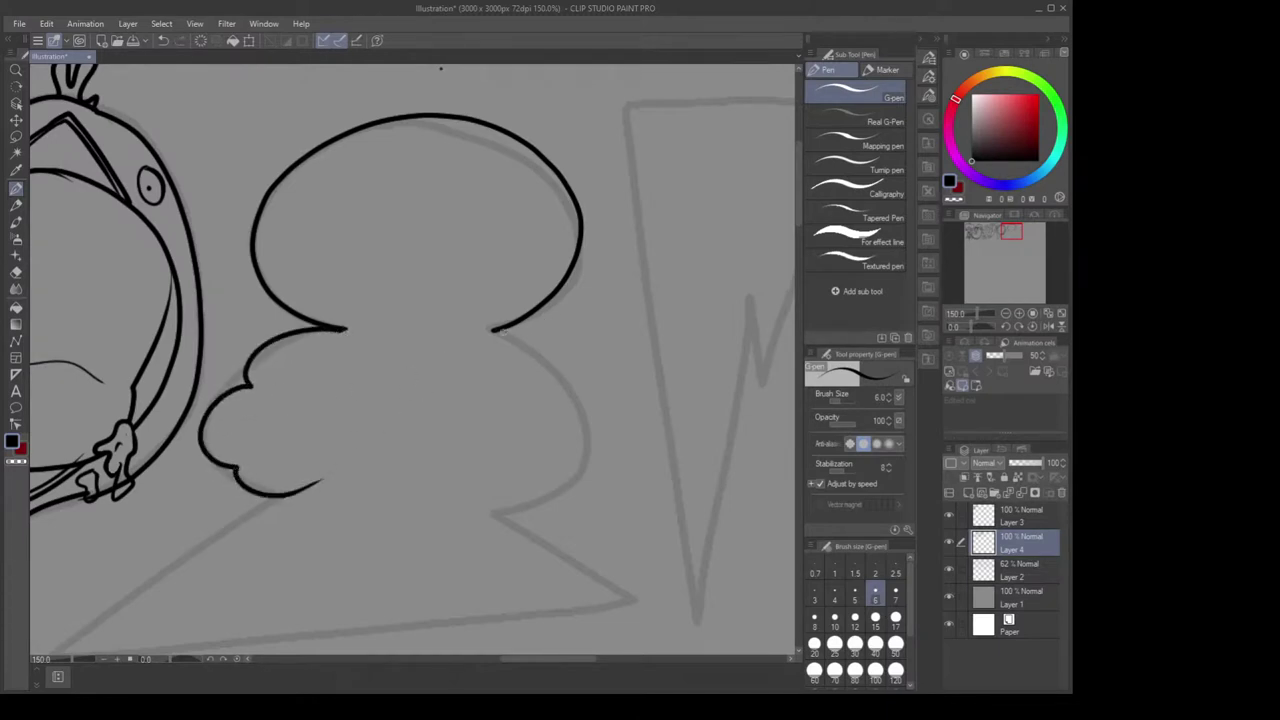
mouse_move(491, 330)
mouse_down()
mouse_move(551, 338)
mouse_move(578, 390)
mouse_up()
key(ctrl+z)
key(ctrl+z)
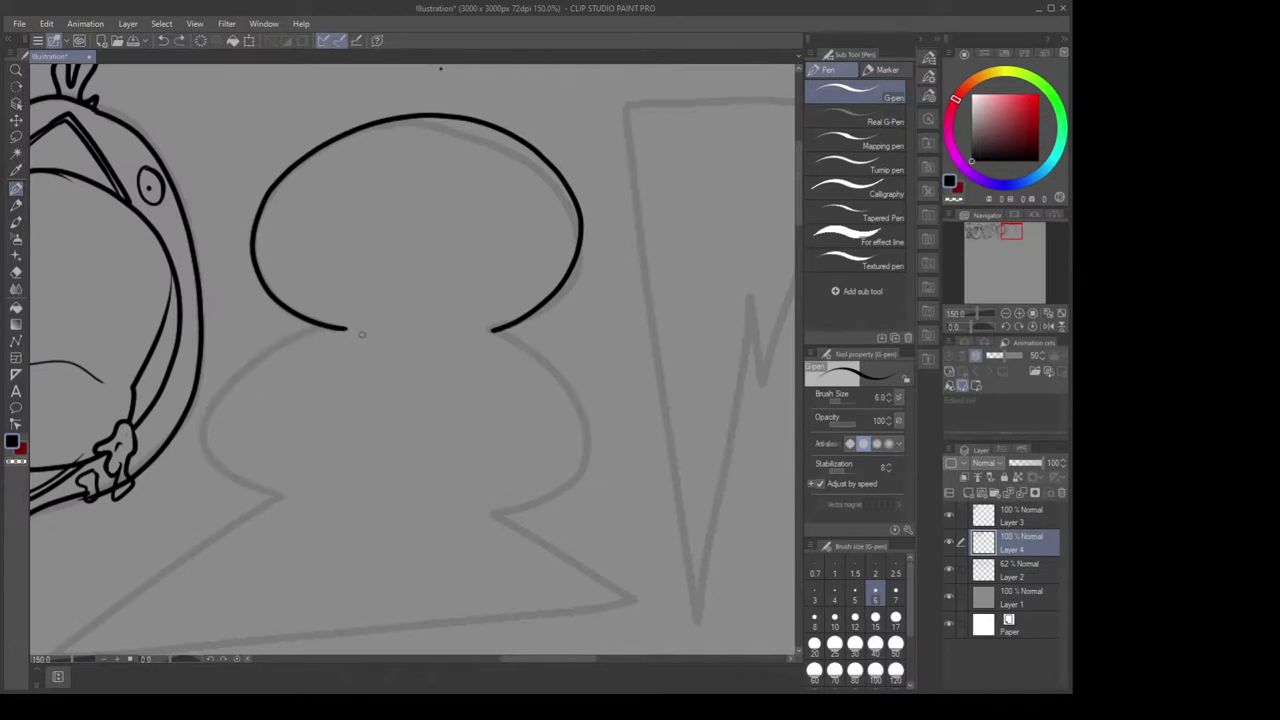
Ink both sides of the lower lobe, and draw the left arm, bent thigh and cuffed ankle inside it
mouse_move(345, 328)
mouse_down()
mouse_move(204, 425)
mouse_move(312, 496)
mouse_up()
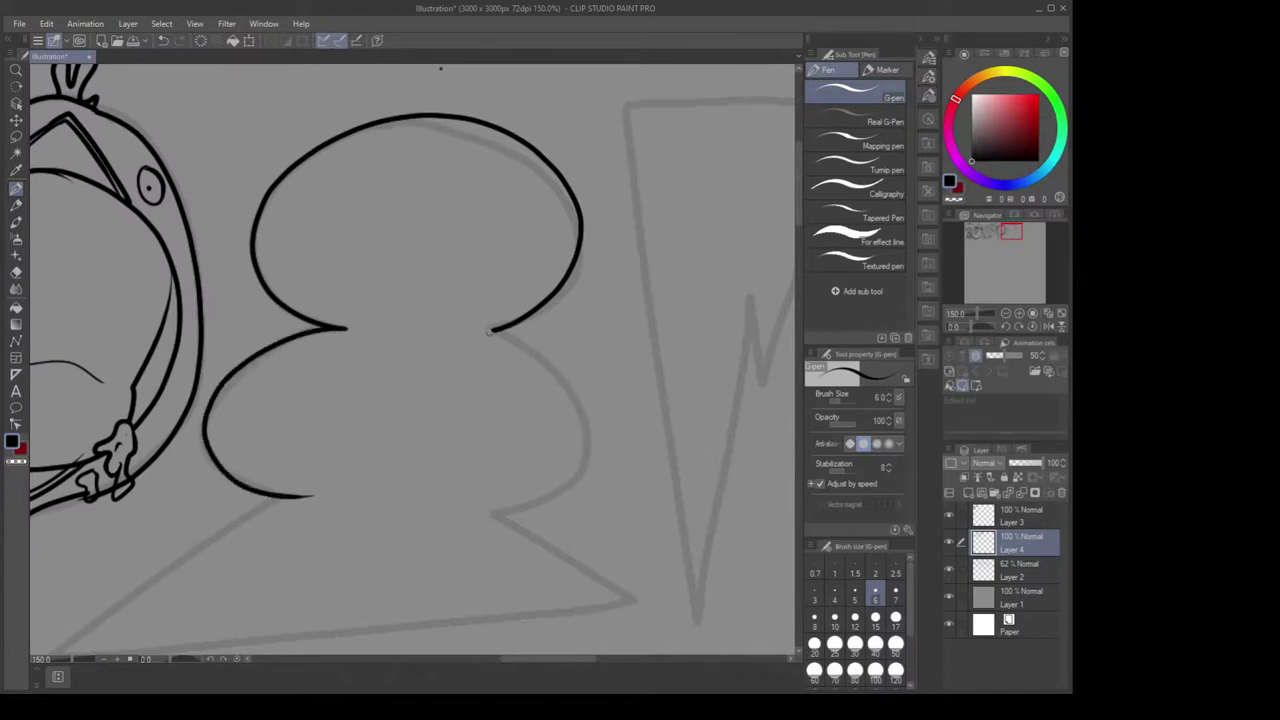
mouse_move(489, 333)
mouse_down()
mouse_move(539, 357)
mouse_move(582, 413)
mouse_move(564, 483)
mouse_move(479, 507)
mouse_up()
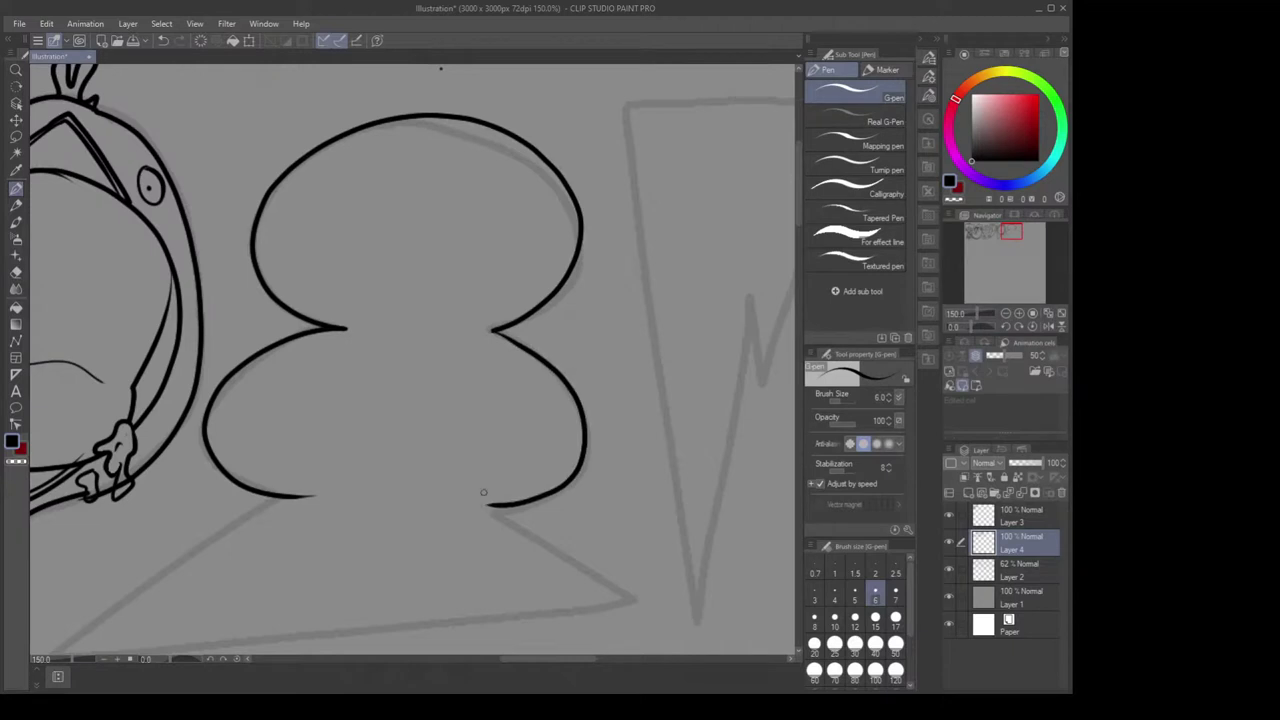
mouse_move(237, 412)
mouse_down()
mouse_move(323, 397)
mouse_move(349, 433)
mouse_up()
drag(316, 352, 350, 407)
key(ctrl+z)
mouse_move(318, 348)
mouse_down()
mouse_move(351, 369)
mouse_move(353, 416)
mouse_move(371, 439)
mouse_move(343, 474)
mouse_move(376, 447)
mouse_move(338, 489)
mouse_up()
key(e)
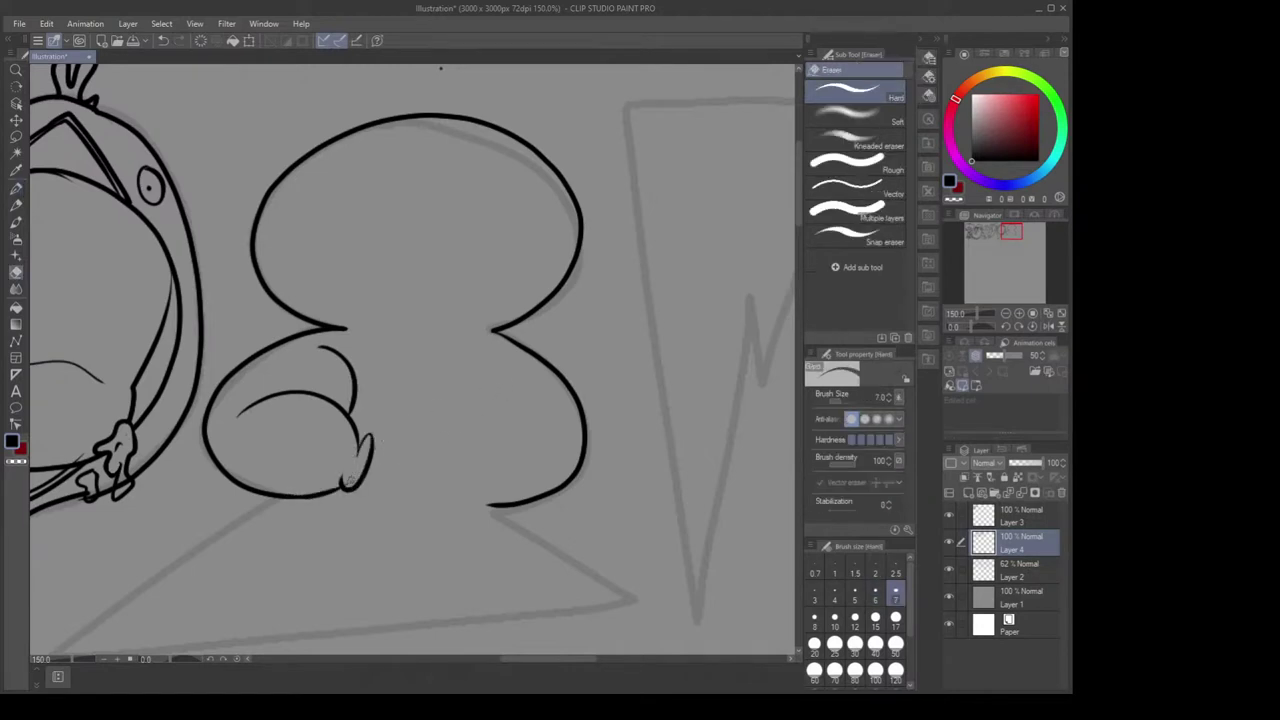
key(p)
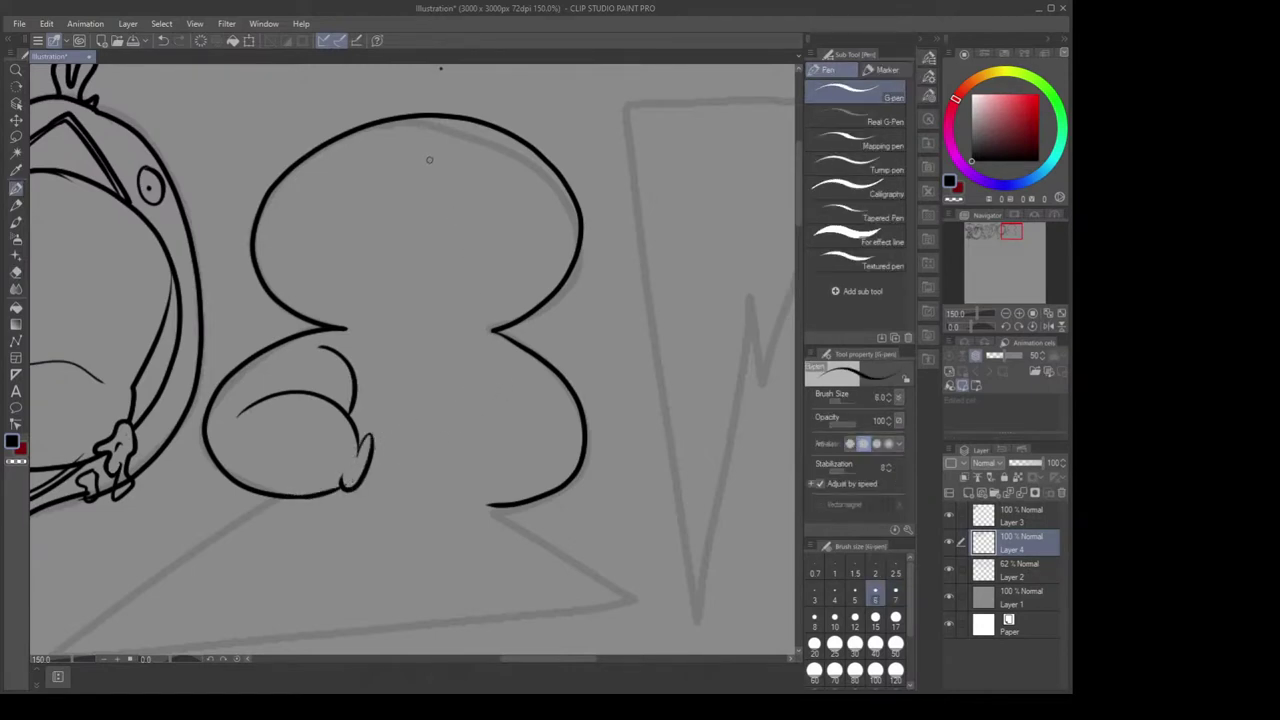
Draw a large round face opening inside the upper lobe
mouse_move(402, 148)
mouse_down()
mouse_move(390, 139)
mouse_move(339, 165)
mouse_move(470, 295)
mouse_move(340, 165)
mouse_up()
key(ctrl+z)
key(ctrl+z)
mouse_move(420, 138)
mouse_down()
mouse_move(398, 319)
mouse_move(392, 138)
mouse_up()
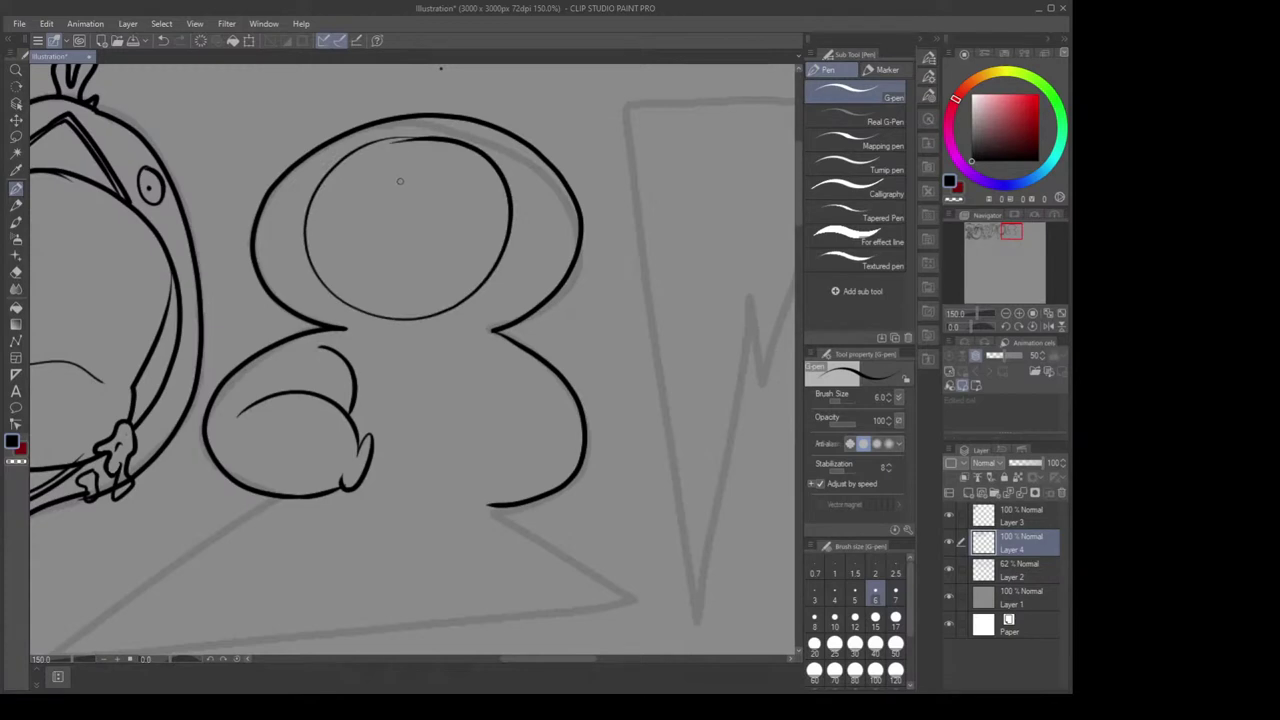
Draw two oval eyes with small pupils inside the face circle, adding worried brow lines and a crease beside the right eye
mouse_move(401, 185)
mouse_down()
mouse_move(376, 234)
mouse_move(398, 212)
mouse_move(357, 239)
mouse_up()
key(ctrl+z)
mouse_move(395, 190)
mouse_down()
mouse_move(379, 237)
mouse_move(396, 191)
mouse_move(435, 242)
mouse_move(415, 196)
mouse_move(352, 222)
mouse_up()
key(ctrl+z)
mouse_move(385, 160)
mouse_down()
mouse_move(458, 187)
mouse_move(468, 250)
mouse_up()
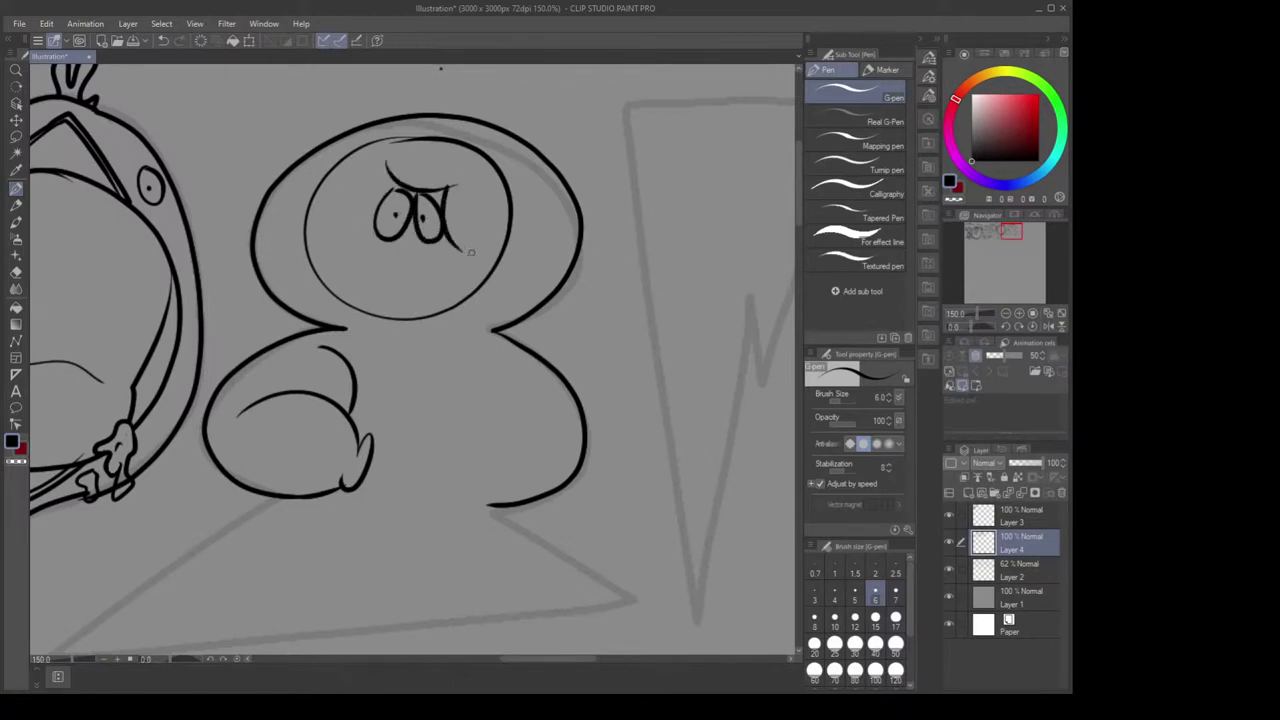
key(ctrl+z)
drag(435, 188, 476, 243)
Draw a frowning mouth with a cheek line under the eyes, and add crease lines beside the left eye
mouse_move(400, 269)
mouse_down()
mouse_move(469, 258)
mouse_move(427, 279)
mouse_move(430, 302)
mouse_up()
key(ctrl+z)
key(ctrl+z)
mouse_move(448, 232)
mouse_down()
mouse_move(420, 292)
mouse_move(378, 254)
mouse_move(356, 280)
mouse_up()
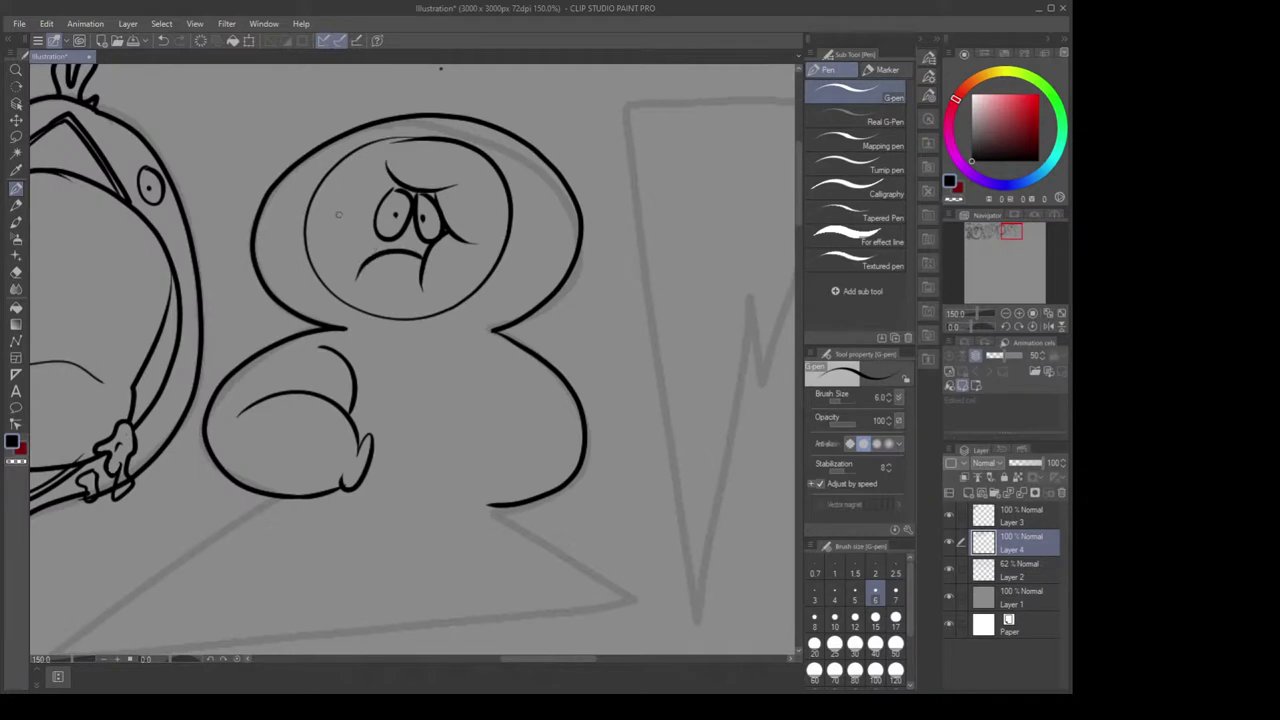
drag(338, 214, 368, 229)
mouse_move(360, 251)
mouse_down()
mouse_move(383, 226)
mouse_move(376, 256)
mouse_up()
key(ctrl+z)
key(e)
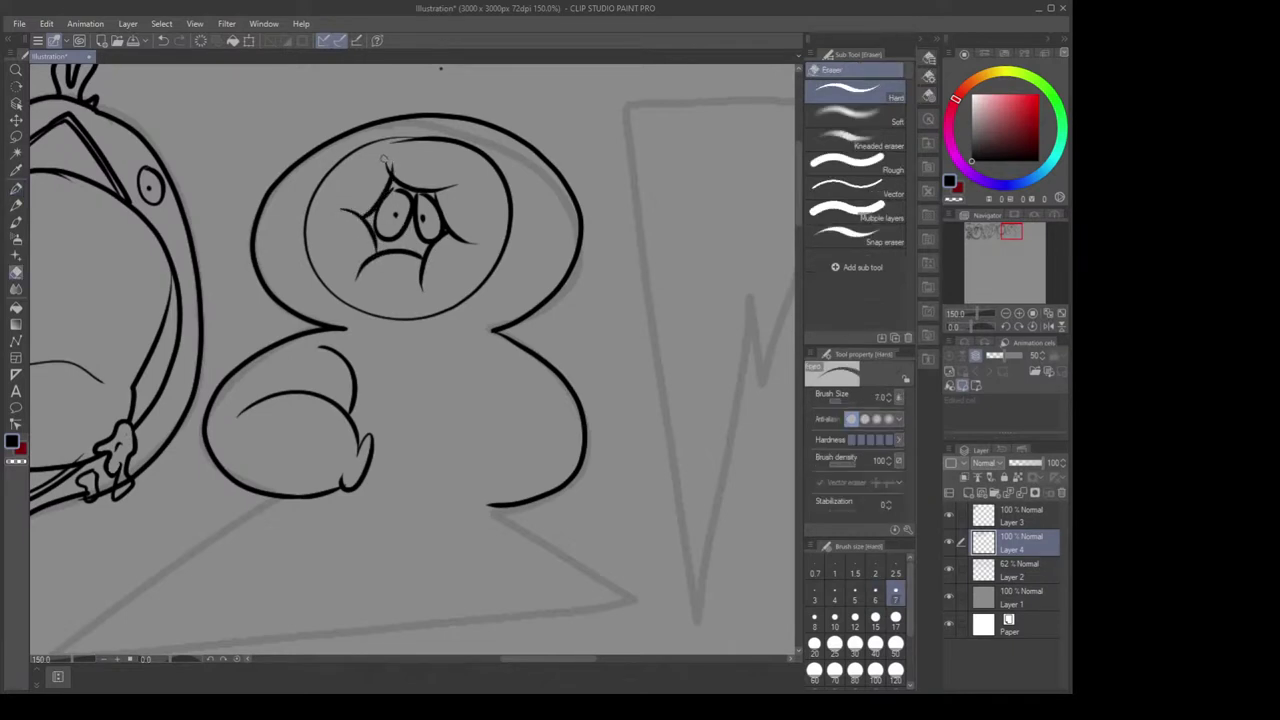
Draw a tapered buckle tag with a notch and small inner square on the chest, framed by a rectangular bracket
scroll(475, 200, up, 1)
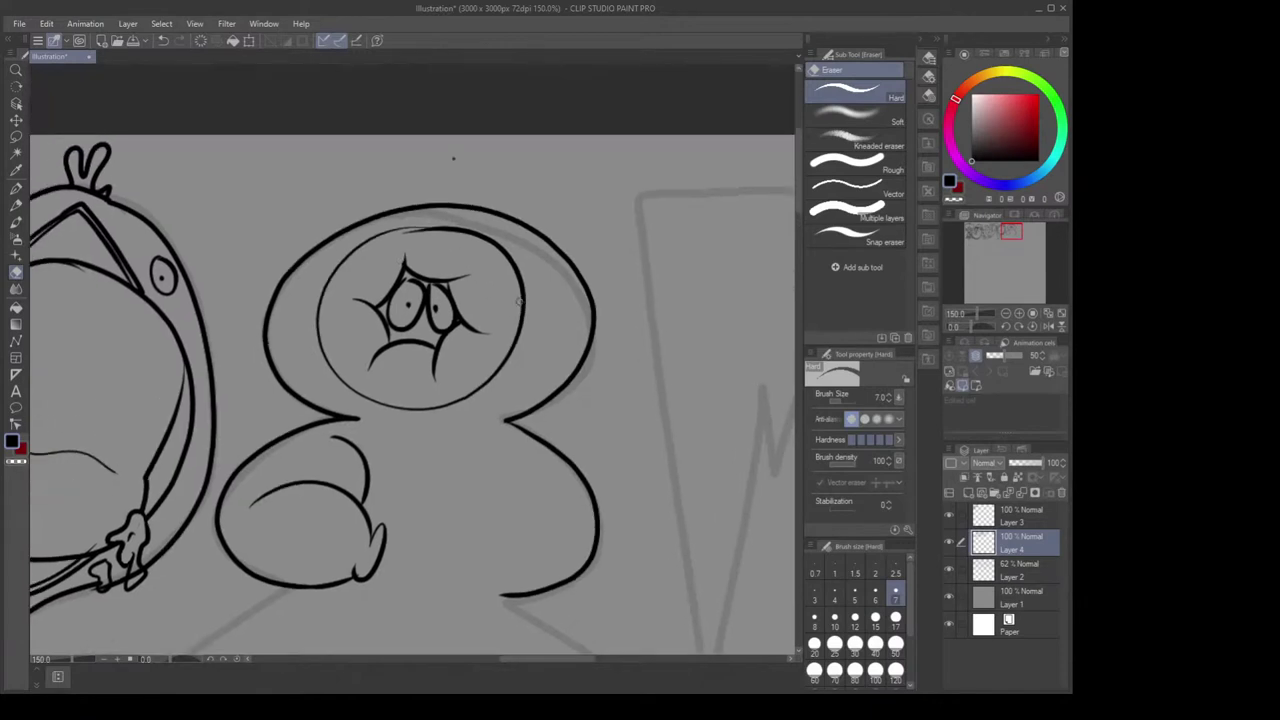
mouse_move(361, 250)
mouse_down()
mouse_move(363, 228)
mouse_move(390, 213)
mouse_move(382, 239)
mouse_move(366, 191)
mouse_up()
scroll(366, 191, down, 1)
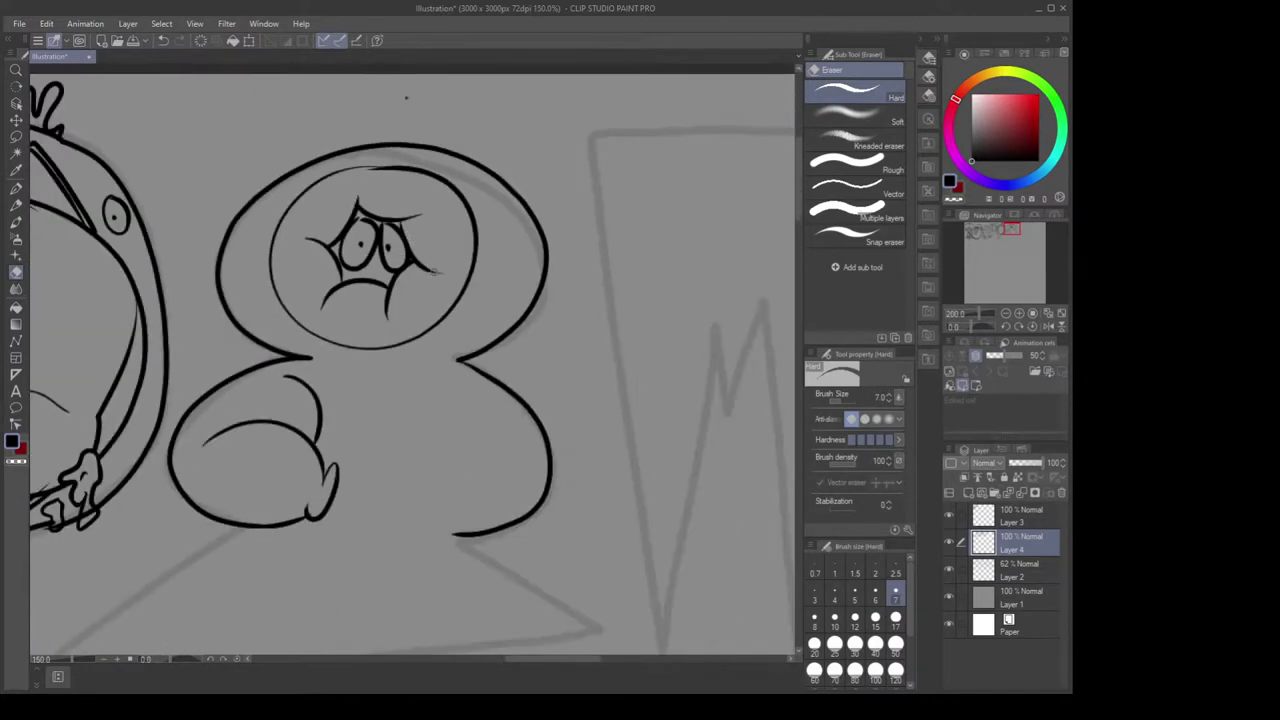
drag(506, 378, 503, 336)
scroll(515, 347, up, 1)
key(p)
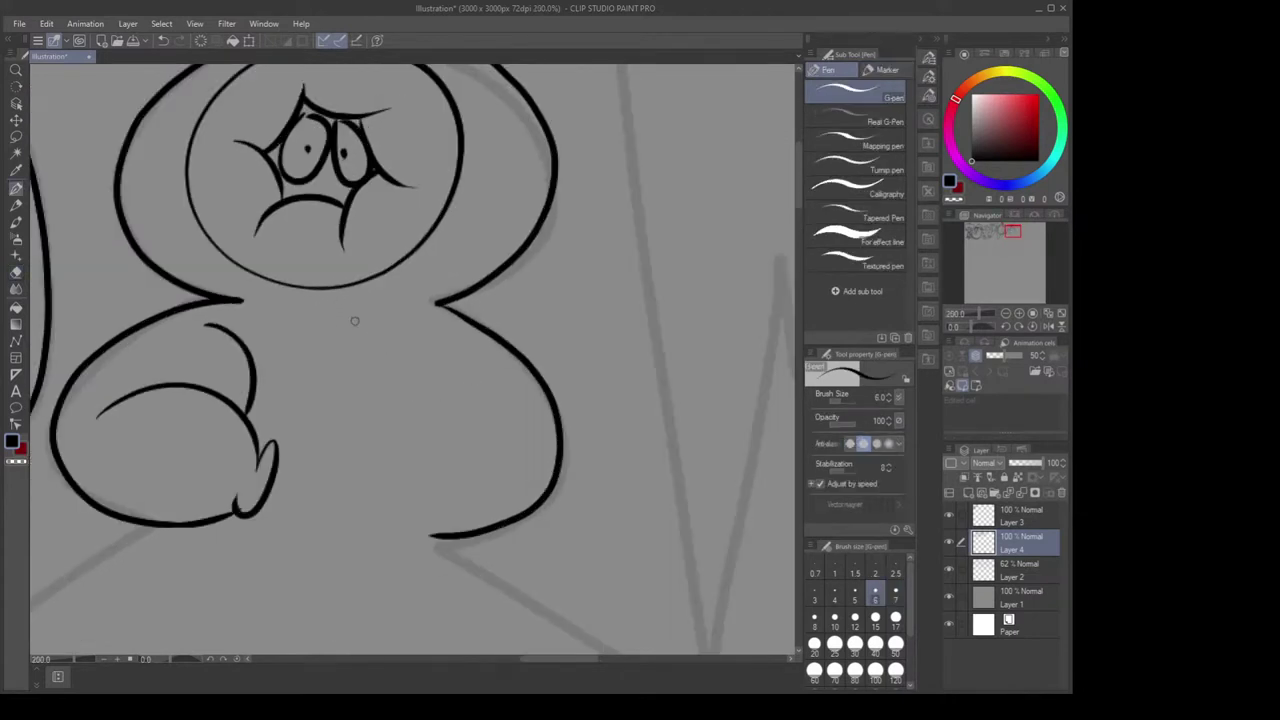
mouse_move(316, 319)
mouse_down()
mouse_move(308, 405)
mouse_move(382, 412)
mouse_move(376, 320)
mouse_move(297, 418)
mouse_move(382, 411)
mouse_move(370, 316)
mouse_move(338, 366)
mouse_move(318, 317)
mouse_up()
key(ctrl+z)
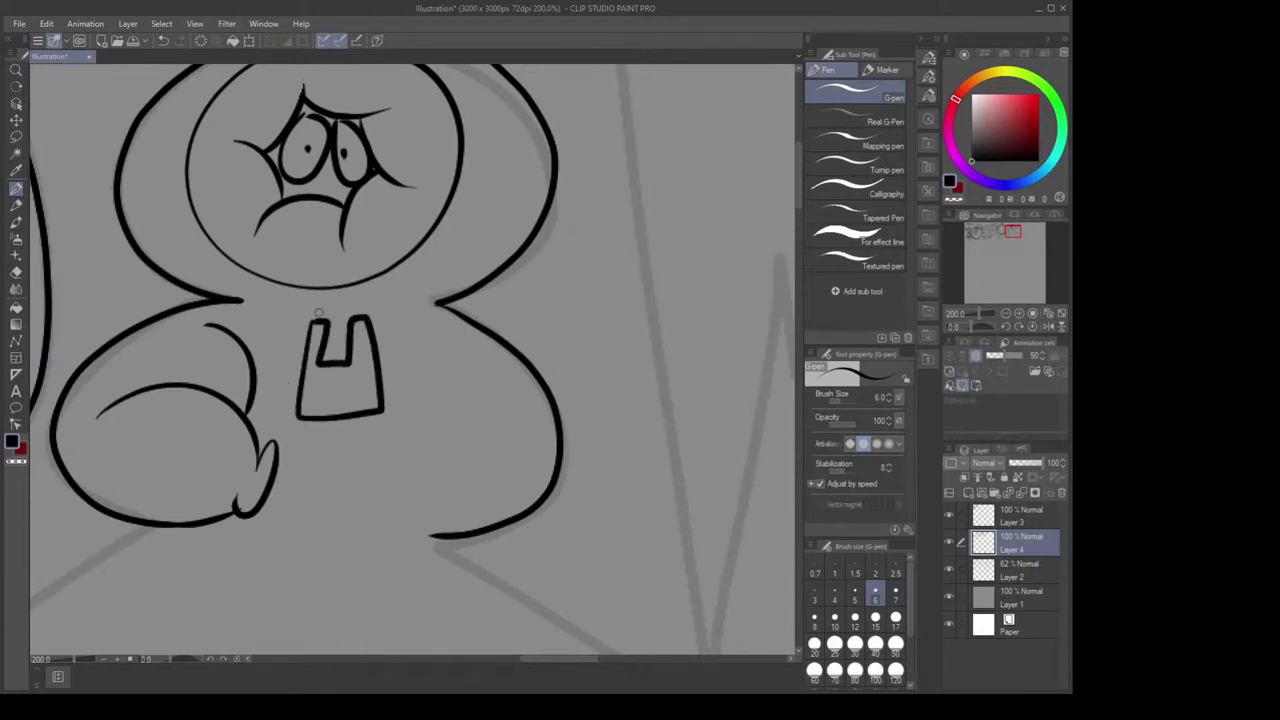
mouse_move(325, 386)
mouse_down()
mouse_move(344, 402)
mouse_move(331, 391)
mouse_up()
mouse_move(291, 317)
mouse_down()
mouse_move(289, 357)
mouse_move(306, 358)
mouse_move(293, 304)
mouse_move(386, 300)
mouse_move(380, 357)
mouse_up()
Draw splayed toes extending from the left ankle cuff
mouse_move(300, 356)
mouse_down()
mouse_move(294, 310)
mouse_move(348, 304)
mouse_move(380, 343)
mouse_move(350, 324)
mouse_move(293, 378)
mouse_move(303, 491)
mouse_move(290, 482)
mouse_move(262, 525)
mouse_move(290, 490)
mouse_move(278, 469)
mouse_up()
key(ctrl+z)
key(ctrl+z)
key(ctrl+z)
key(ctrl+z)
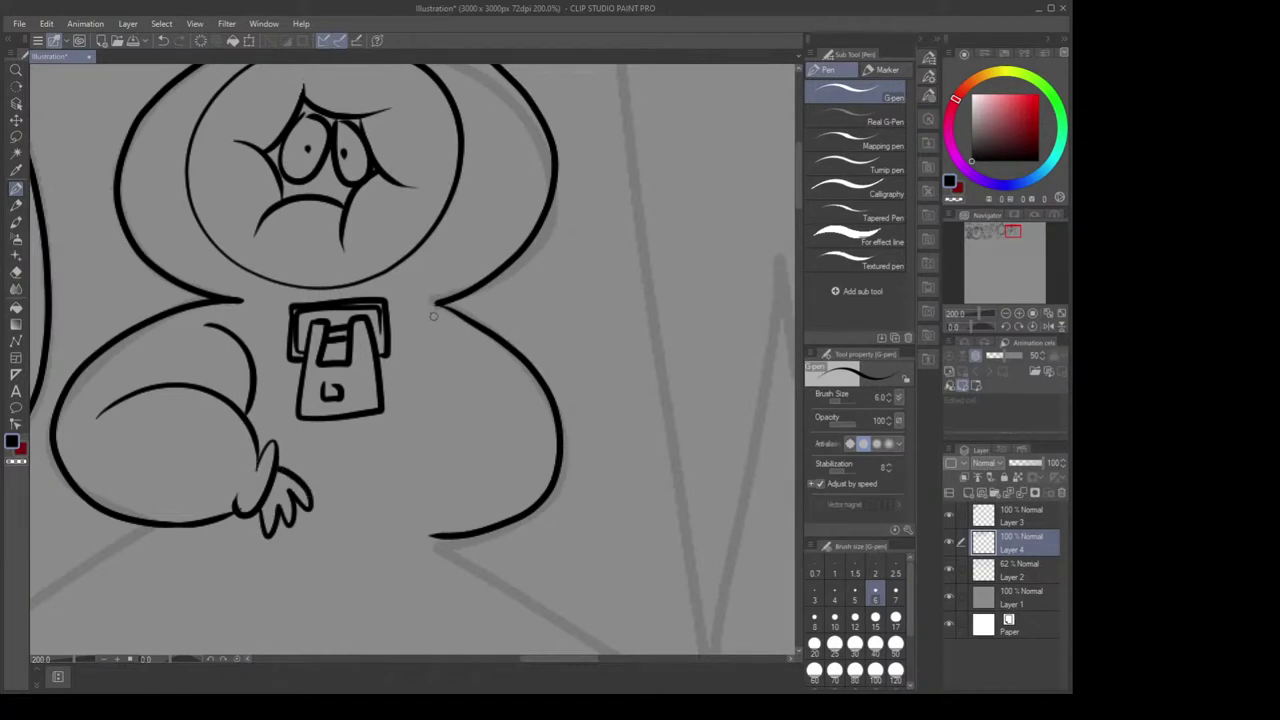
Draw the right arm, bent thigh and cuffed ankle to mirror the left side, closing the lower lobe's outline
drag(429, 313, 398, 398)
mouse_move(512, 394)
mouse_down()
mouse_move(468, 383)
mouse_move(414, 467)
mouse_move(382, 448)
mouse_move(392, 518)
mouse_move(405, 496)
mouse_move(453, 531)
mouse_up()
key(ctrl+z)
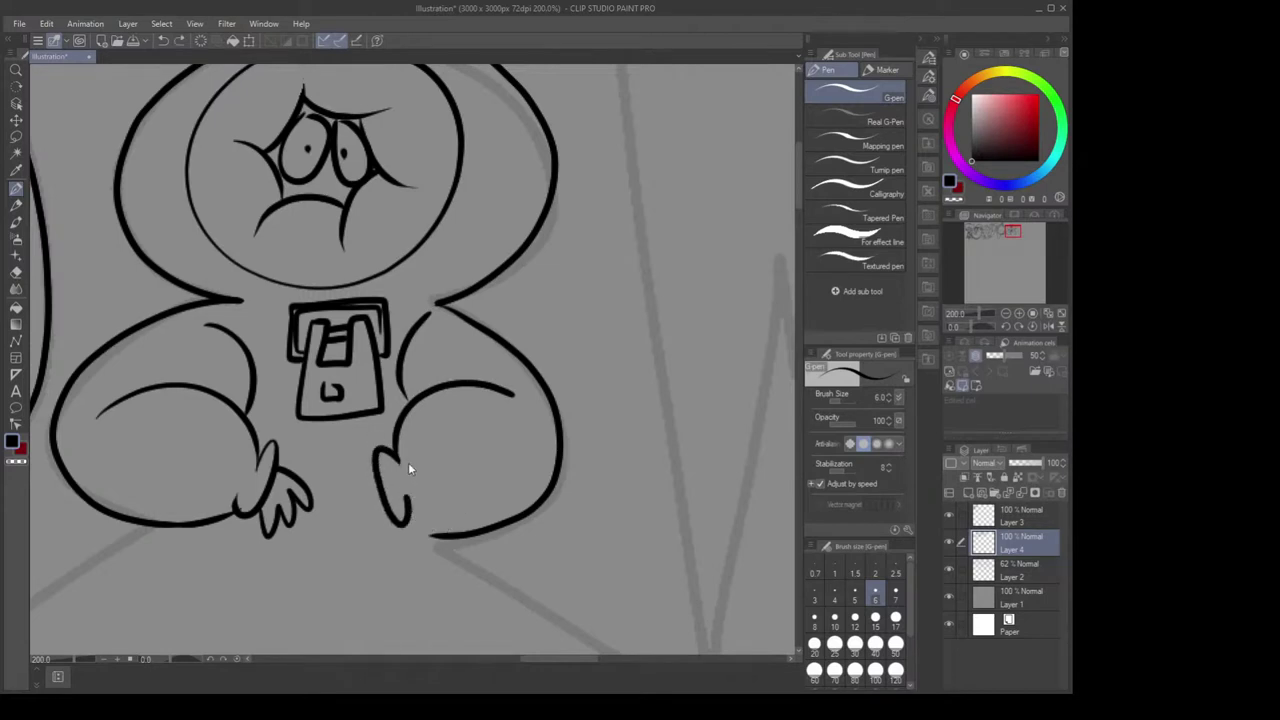
key(ctrl+z)
key(ctrl+z)
mouse_move(400, 465)
mouse_down()
mouse_move(402, 526)
mouse_move(402, 512)
mouse_move(448, 537)
mouse_up()
Draw splayed toes on the right ankle cuff, mirroring the left foot
mouse_move(364, 472)
mouse_down()
mouse_move(339, 506)
mouse_move(372, 494)
mouse_move(368, 541)
mouse_up()
key(ctrl+z)
mouse_move(357, 470)
mouse_down()
mouse_move(348, 528)
mouse_move(372, 544)
mouse_up()
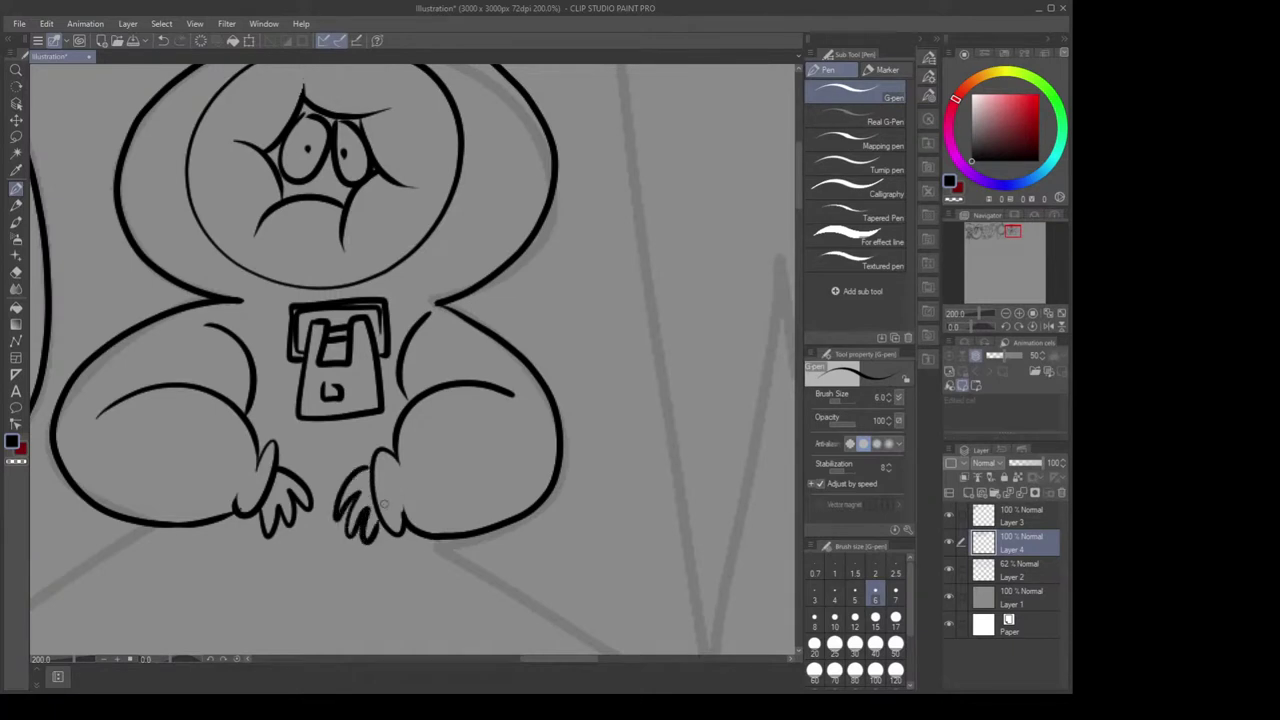
key(ctrl+z)
mouse_move(366, 465)
mouse_down()
mouse_move(340, 513)
mouse_move(370, 542)
mouse_move(382, 526)
mouse_up()
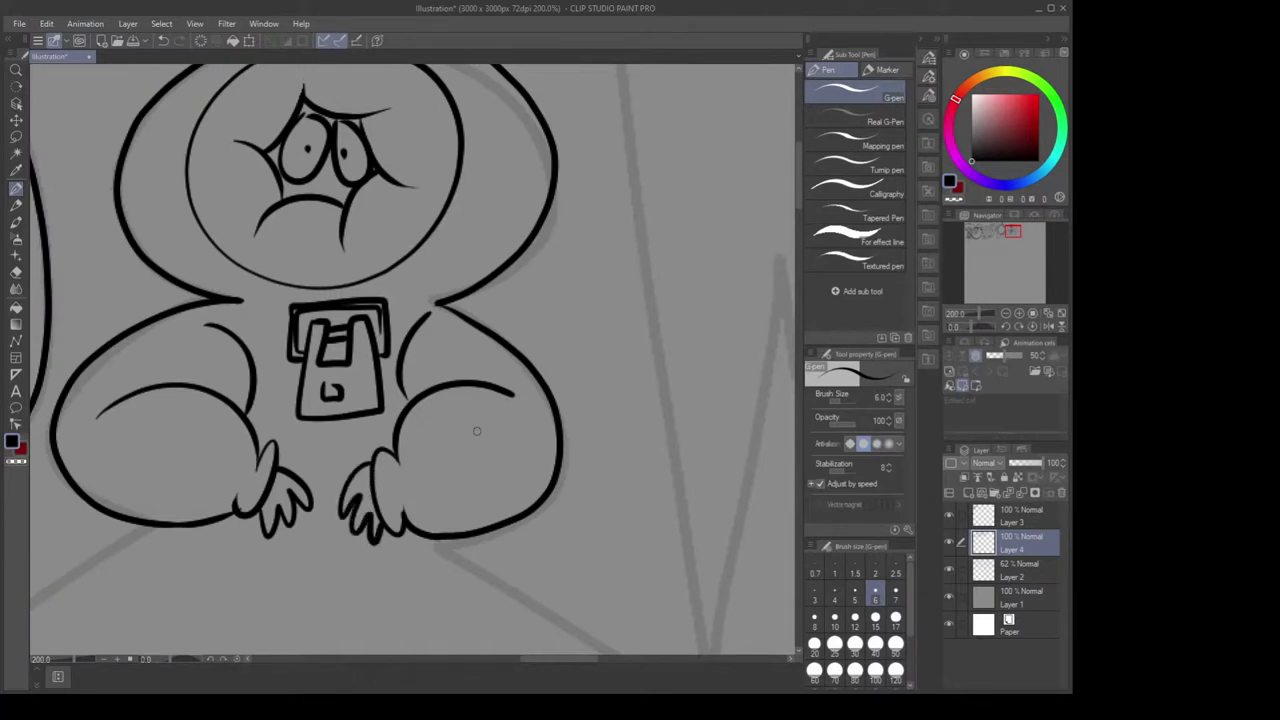
Draw a smaller double-lined box under the chest buckle, between the feet, with a small mark inside
drag(509, 423, 523, 439)
mouse_move(306, 372)
mouse_down()
mouse_move(305, 476)
mouse_move(370, 476)
mouse_up()
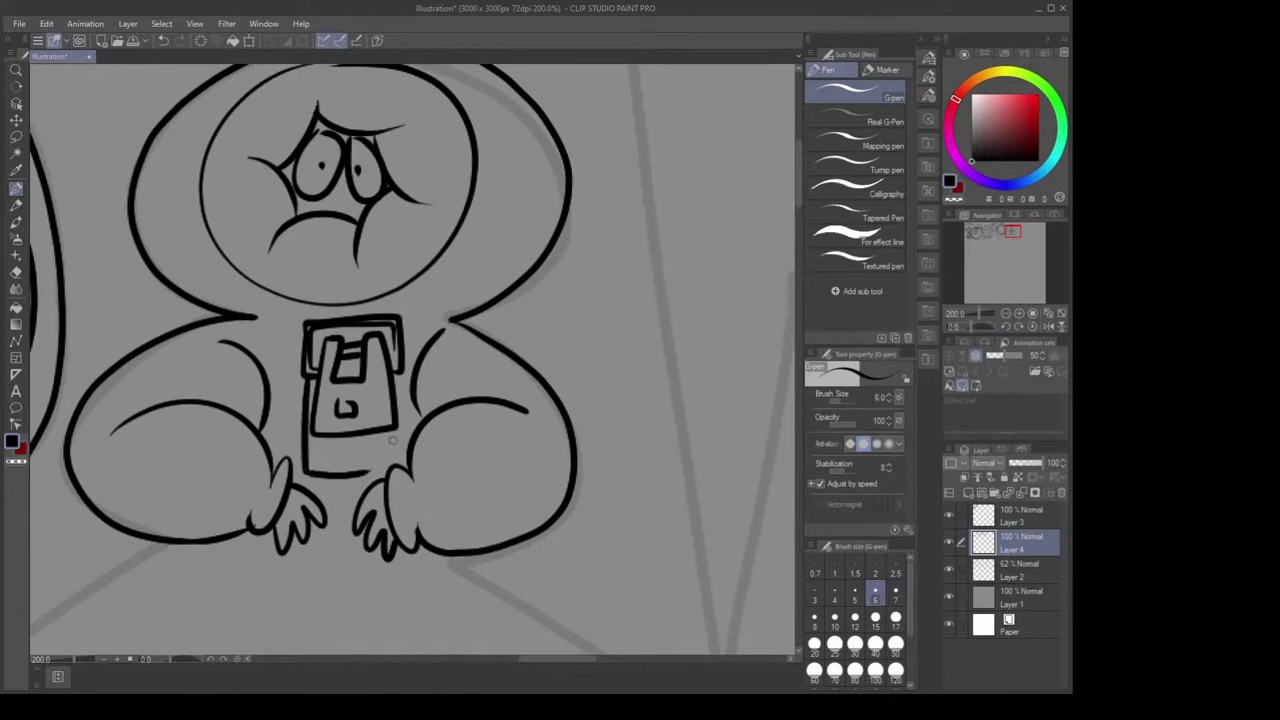
drag(400, 372, 398, 464)
key(ctrl+z)
key(ctrl+z)
mouse_move(316, 438)
mouse_down()
mouse_move(320, 491)
mouse_move(376, 490)
mouse_up()
key(ctrl+z)
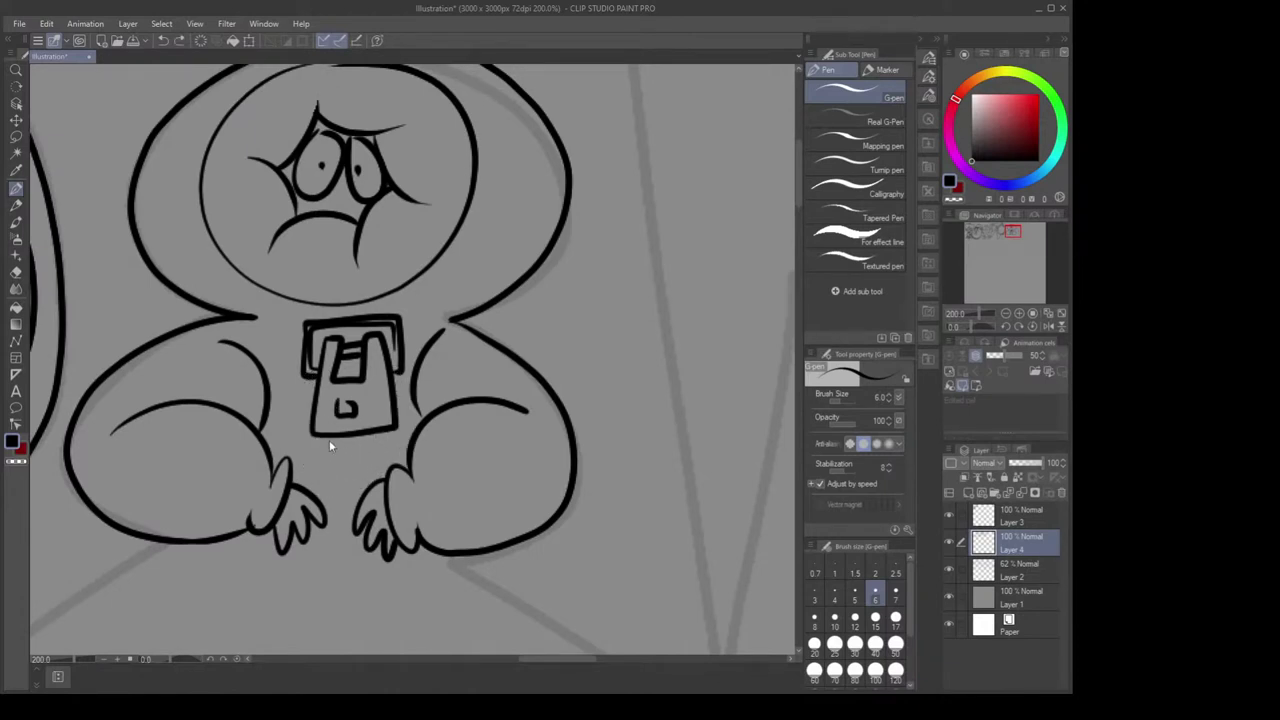
mouse_move(316, 438)
mouse_down()
mouse_move(317, 482)
mouse_move(390, 487)
mouse_up()
drag(390, 433, 392, 485)
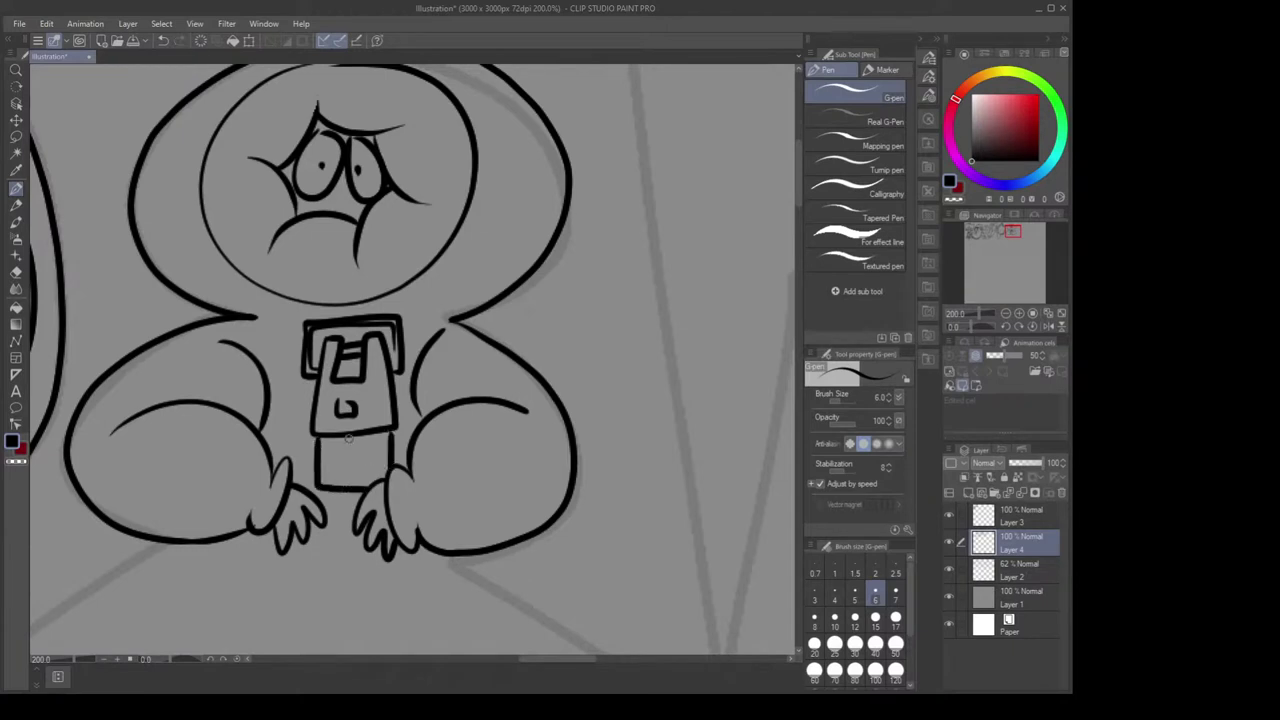
mouse_move(323, 437)
mouse_down()
mouse_move(323, 484)
mouse_move(378, 485)
mouse_up()
mouse_move(384, 433)
mouse_down()
mouse_move(385, 474)
mouse_move(366, 440)
mouse_move(341, 475)
mouse_move(366, 475)
mouse_up()
mouse_move(482, 368)
mouse_down()
mouse_move(487, 423)
mouse_move(540, 173)
mouse_up()
scroll(540, 175, down, 1)
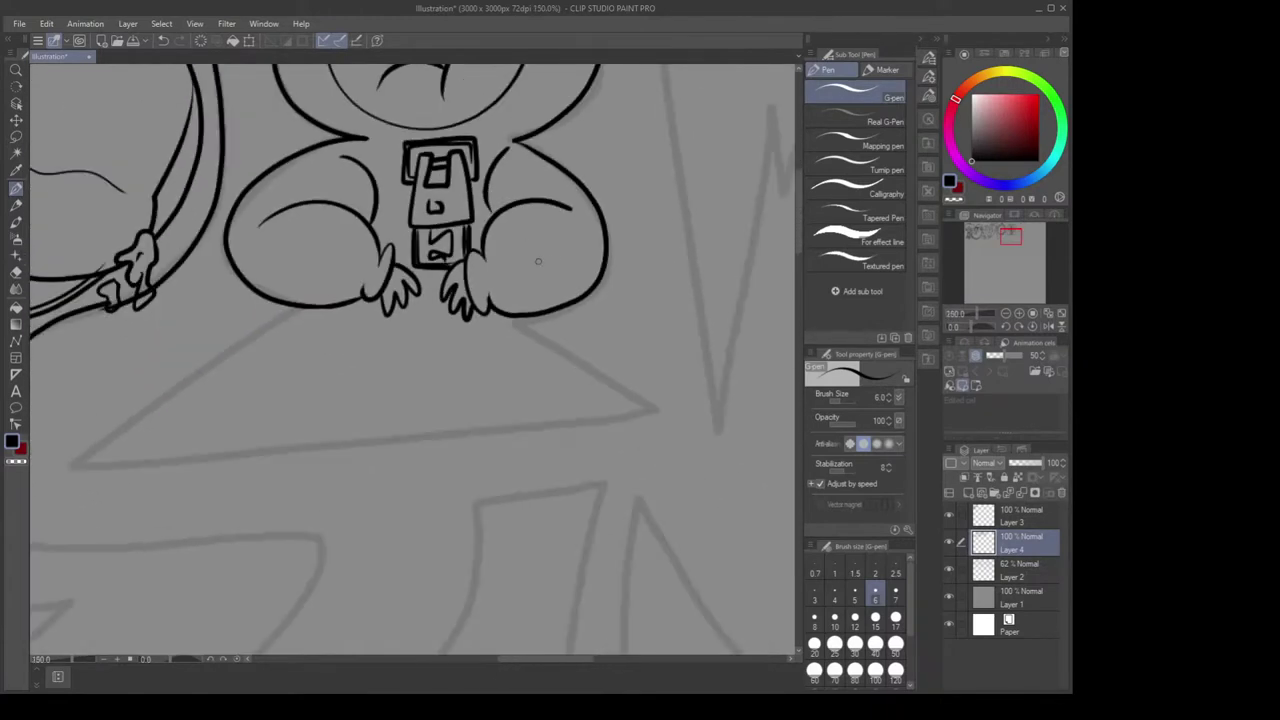
drag(563, 229, 580, 375)
scroll(586, 374, down, 2)
scroll(600, 349, up, 1)
drag(627, 339, 630, 321)
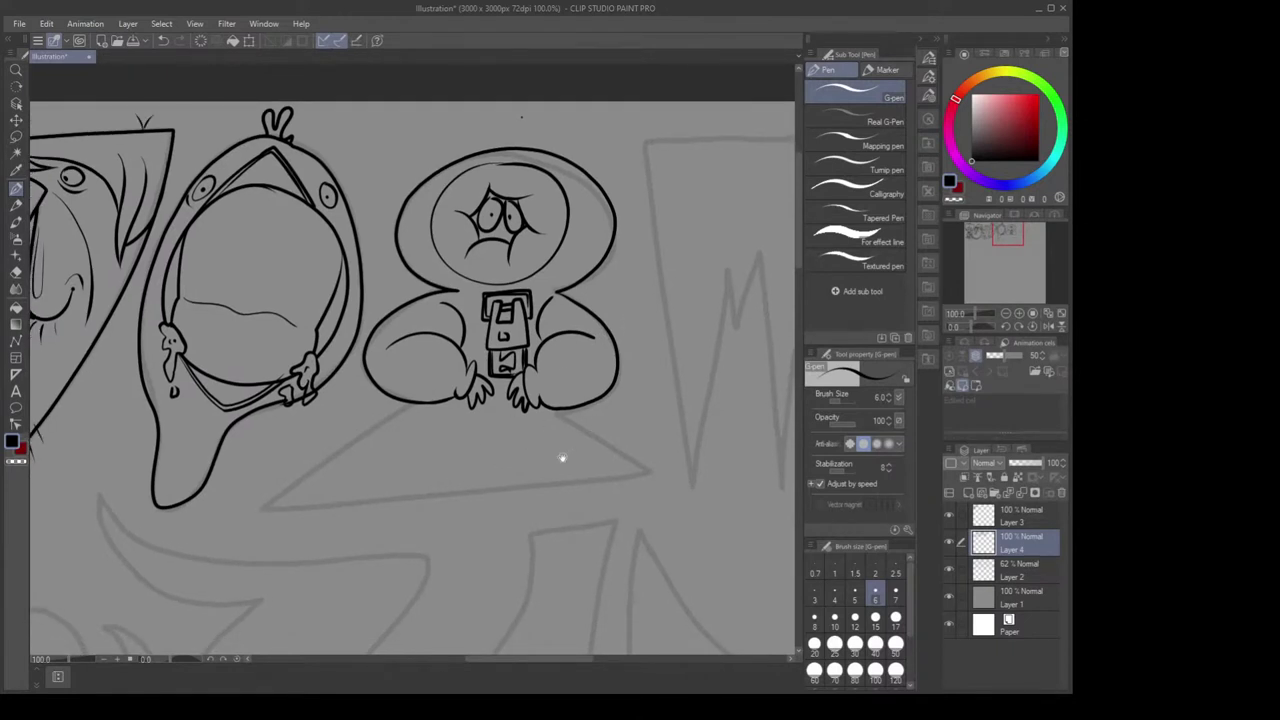
drag(562, 458, 568, 446)
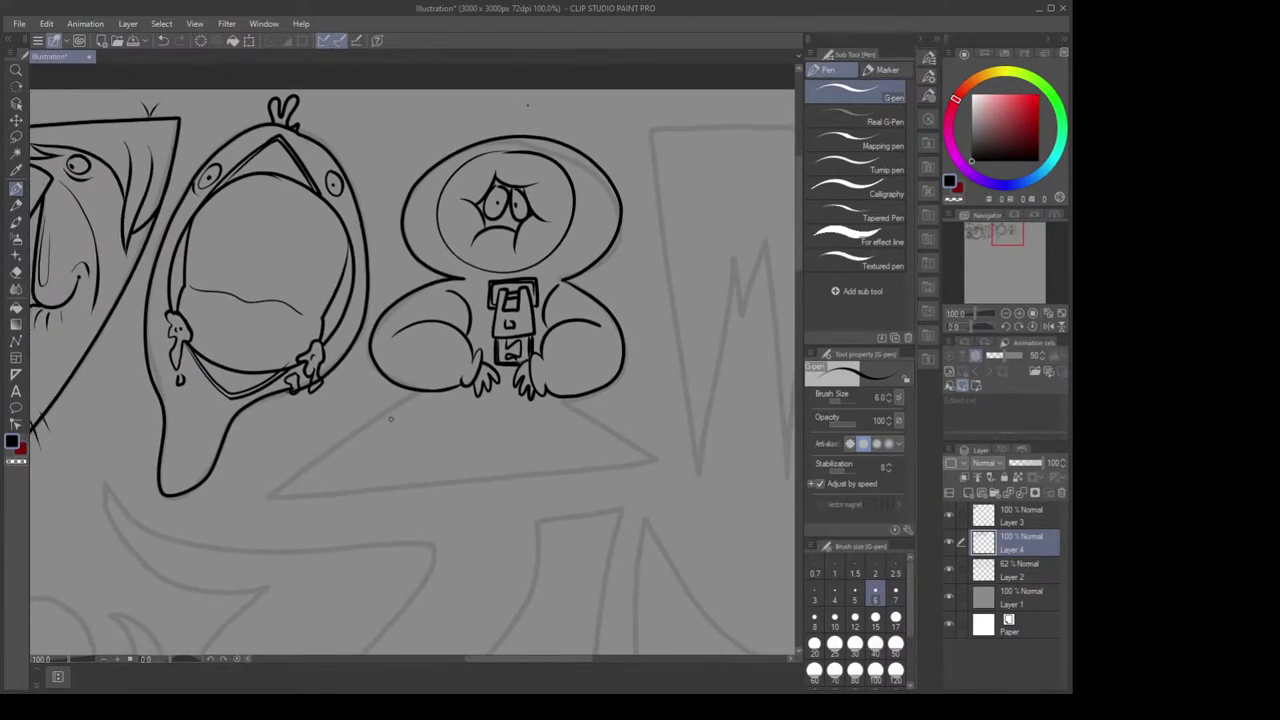
mouse_move(398, 412)
mouse_down()
mouse_move(278, 488)
mouse_move(294, 500)
mouse_move(392, 484)
mouse_up()
mouse_move(434, 432)
mouse_down()
mouse_move(390, 492)
mouse_move(431, 491)
mouse_move(451, 472)
mouse_move(396, 476)
mouse_up()
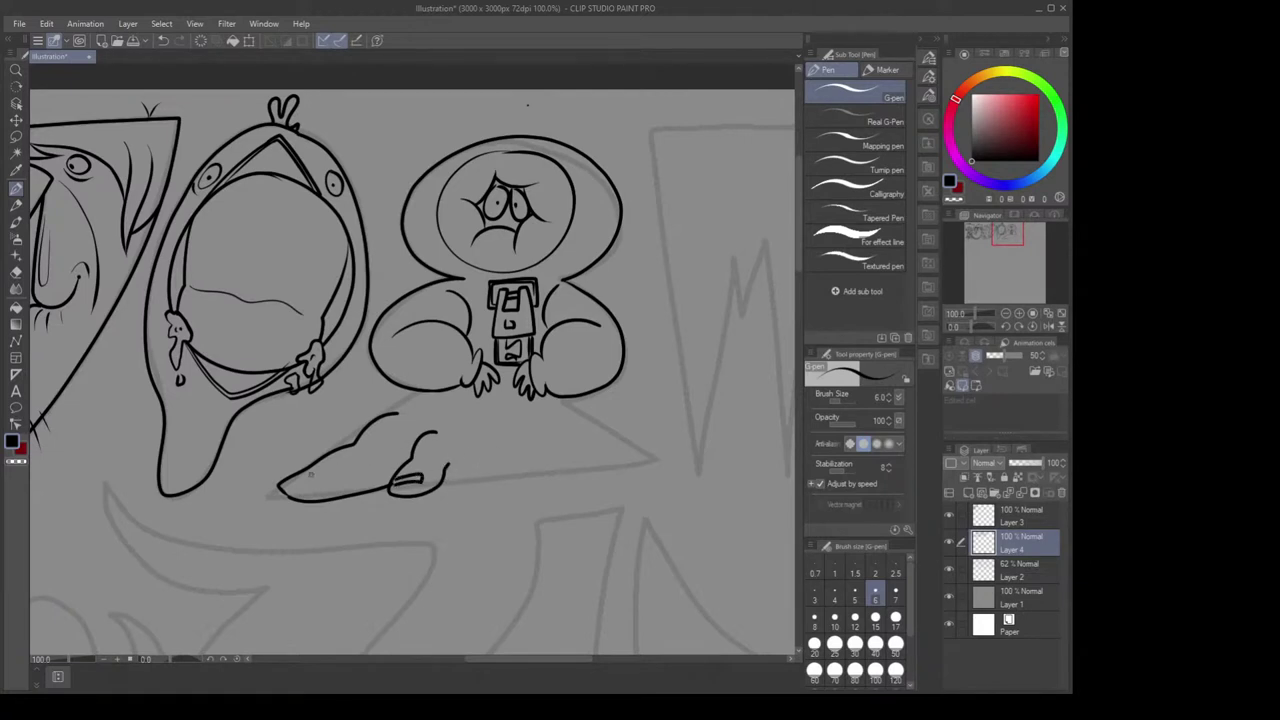
mouse_move(288, 486)
mouse_down()
mouse_move(344, 483)
mouse_move(312, 468)
mouse_up()
key(ctrl+z)
key(ctrl+z)
key(ctrl+z)
key(ctrl+z)
key(ctrl+z)
drag(406, 533, 383, 500)
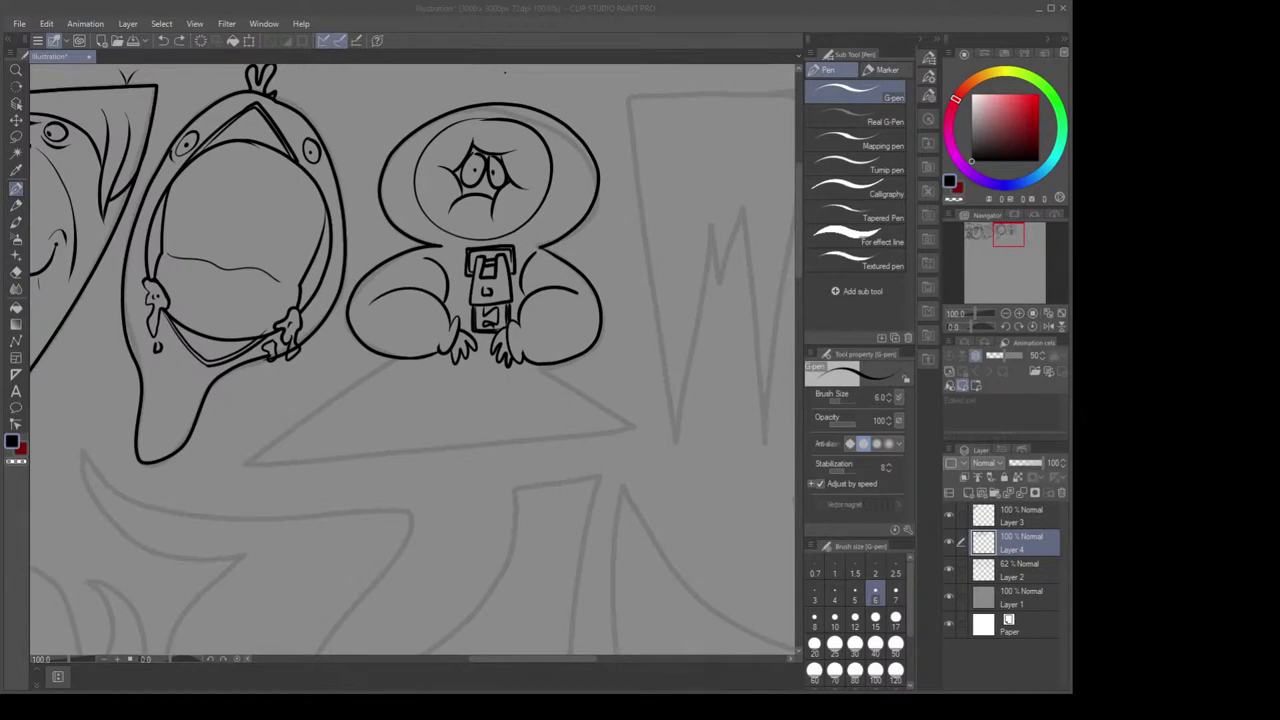
click(493, 688)
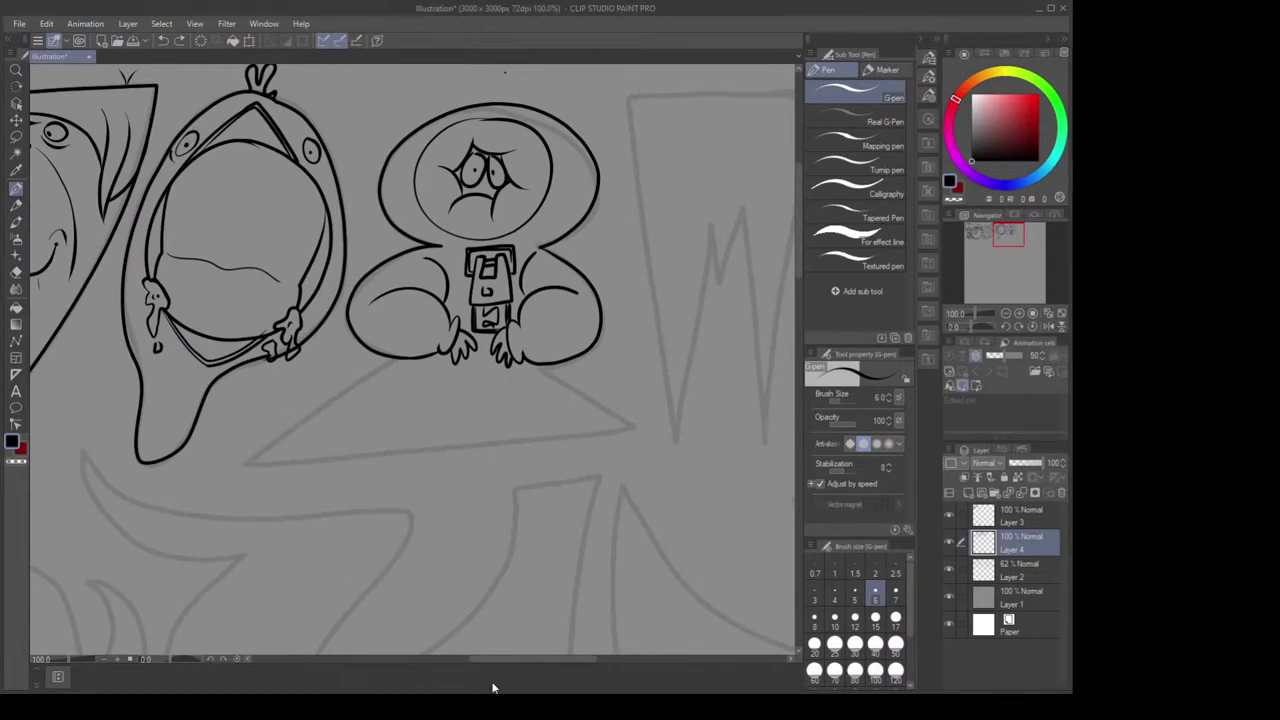
scroll(634, 305, up, 2)
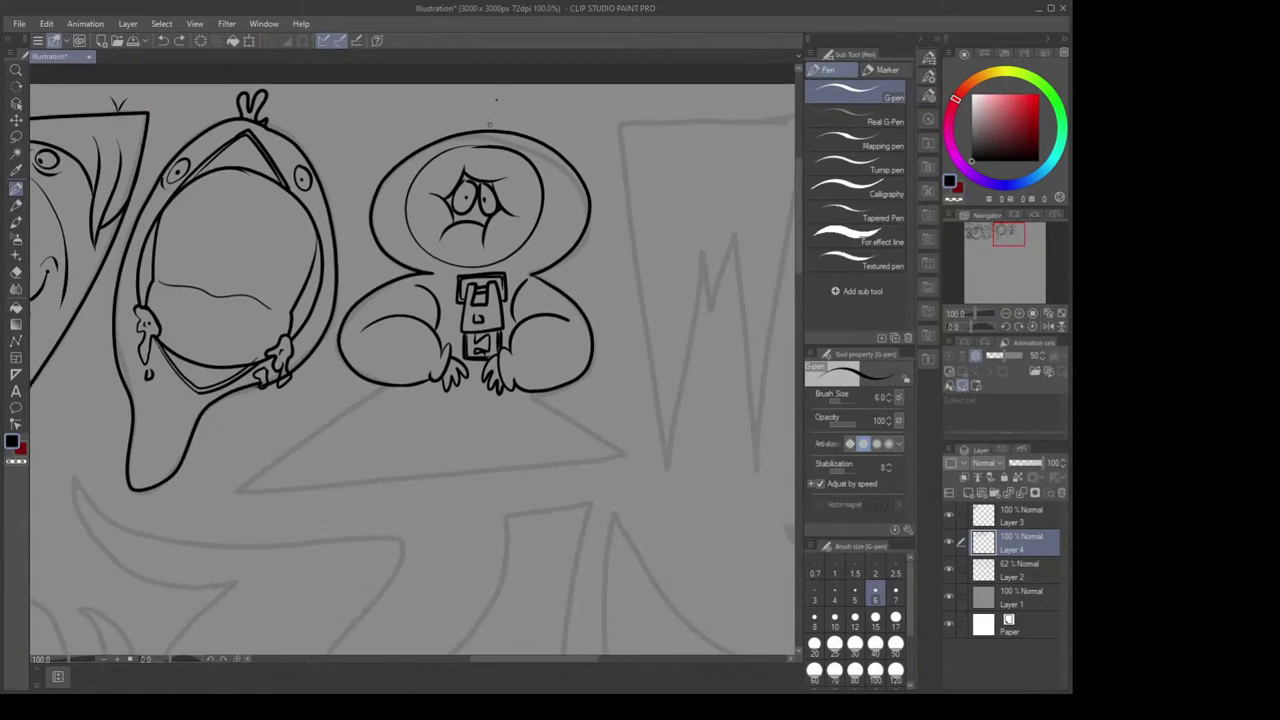
key(e)
scroll(565, 180, up, 2)
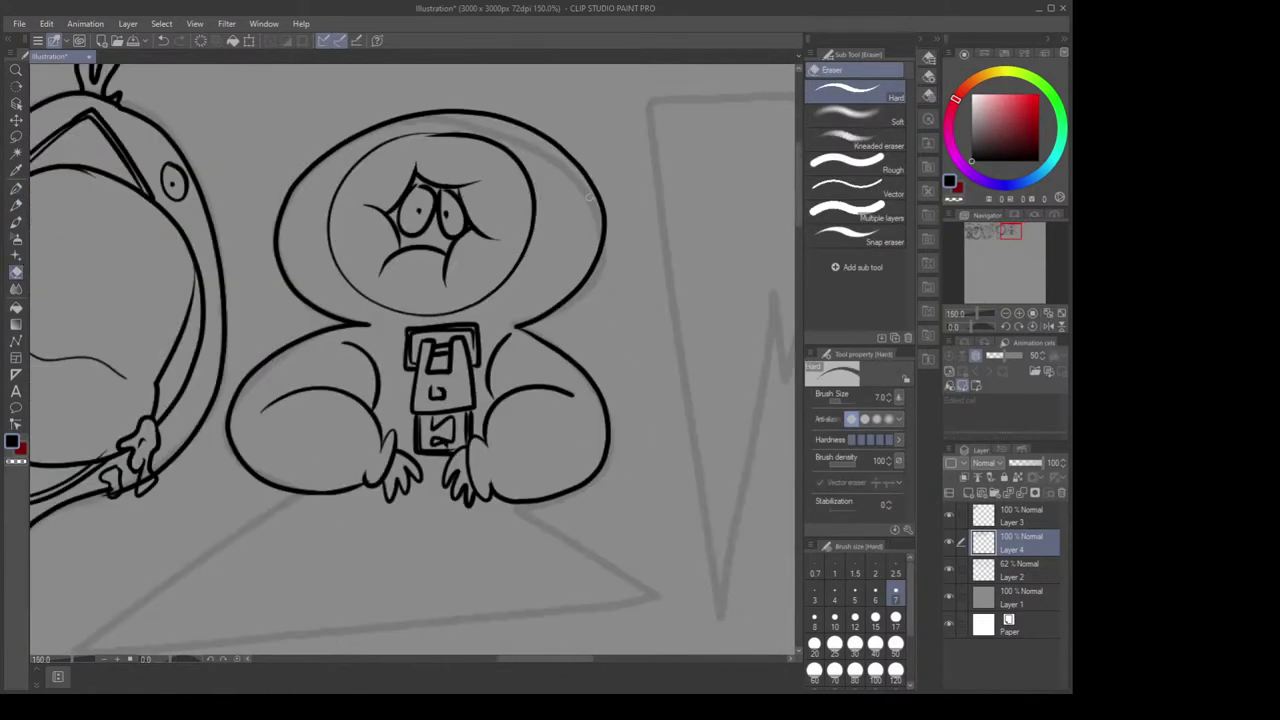
key(p)
drag(455, 594, 487, 594)
key(ctrl+z)
Draw a ragged fringe of pointed grass tufts under the seated character, with a small dot and oval on the left part
drag(566, 544, 686, 377)
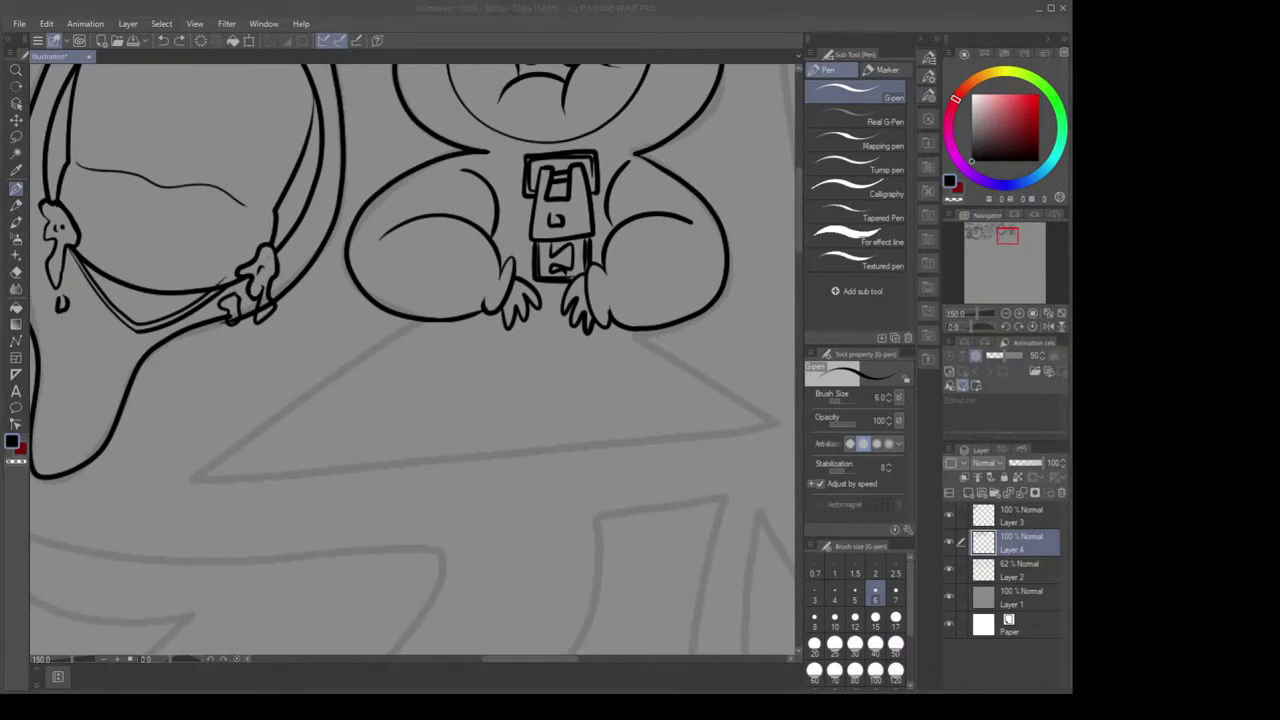
click(685, 58)
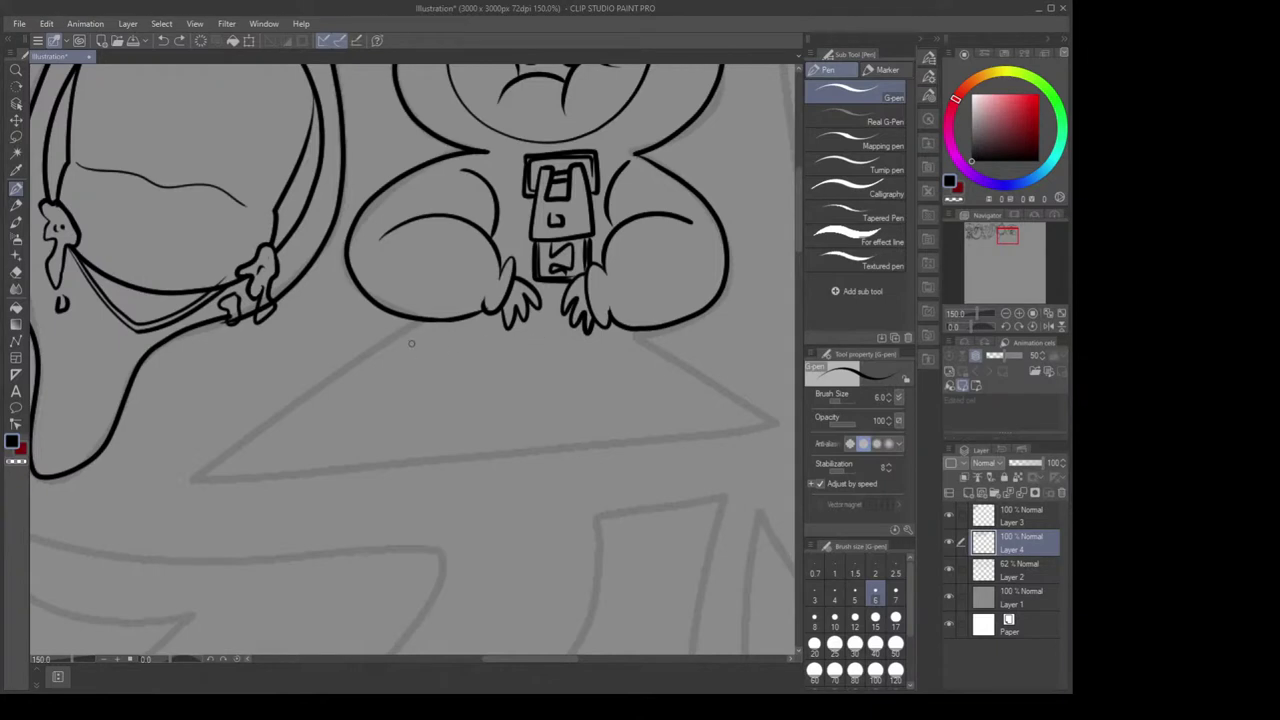
mouse_move(418, 321)
mouse_down()
mouse_move(349, 336)
mouse_move(384, 343)
mouse_move(350, 316)
mouse_move(379, 342)
mouse_move(344, 364)
mouse_move(406, 351)
mouse_move(358, 356)
mouse_move(395, 348)
mouse_move(484, 389)
mouse_move(402, 348)
mouse_move(395, 384)
mouse_move(425, 357)
mouse_move(367, 420)
mouse_move(482, 408)
mouse_move(540, 345)
mouse_move(575, 390)
mouse_up()
key(ctrl+z)
key(ctrl+z)
mouse_move(464, 388)
mouse_down()
mouse_move(500, 376)
mouse_move(458, 362)
mouse_up()
mouse_move(566, 348)
mouse_down()
mouse_move(600, 400)
mouse_move(611, 349)
mouse_move(682, 372)
mouse_move(696, 356)
mouse_move(660, 332)
mouse_move(688, 344)
mouse_move(670, 327)
mouse_up()
key(ctrl+z)
key(ctrl+z)
key(ctrl+z)
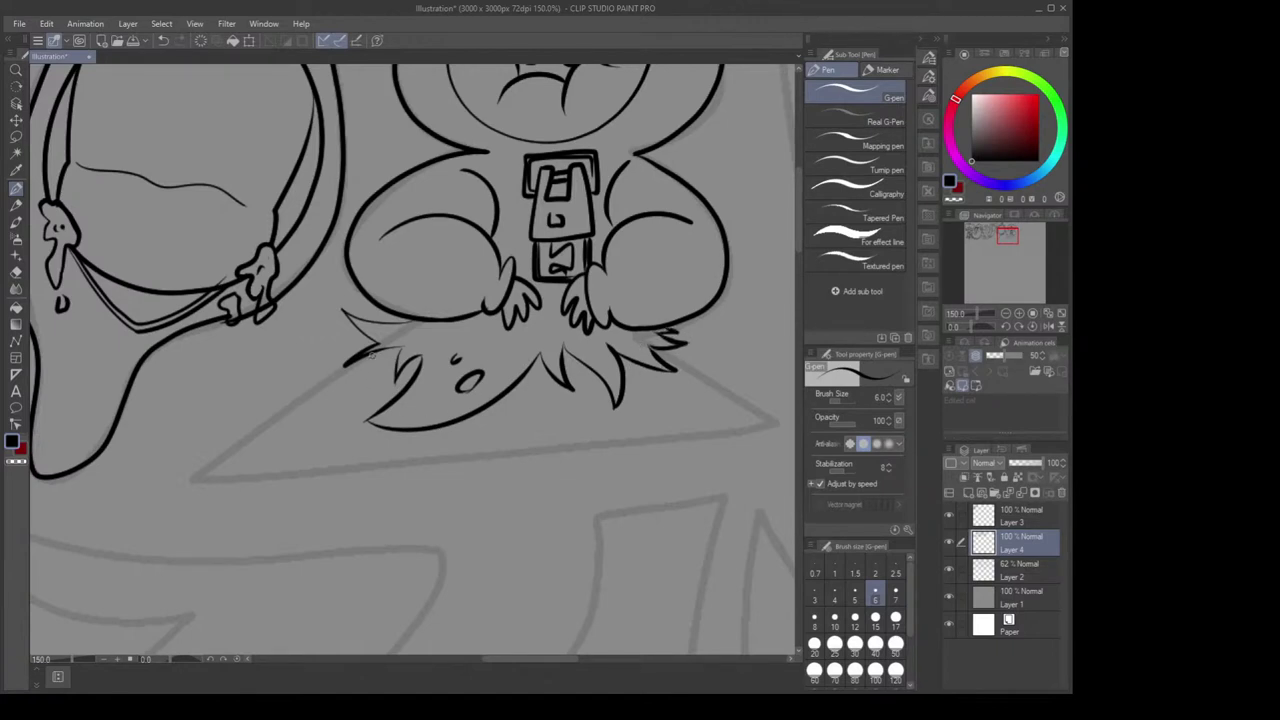
Ink the bumpy mound outline along the sketched triangle's sides and base, with a small stone near the left corner
mouse_move(370, 355)
mouse_down()
mouse_move(284, 430)
mouse_move(196, 466)
mouse_move(265, 485)
mouse_move(243, 490)
mouse_move(233, 487)
mouse_move(271, 487)
mouse_move(240, 487)
mouse_up()
key(ctrl+z)
drag(581, 384, 499, 449)
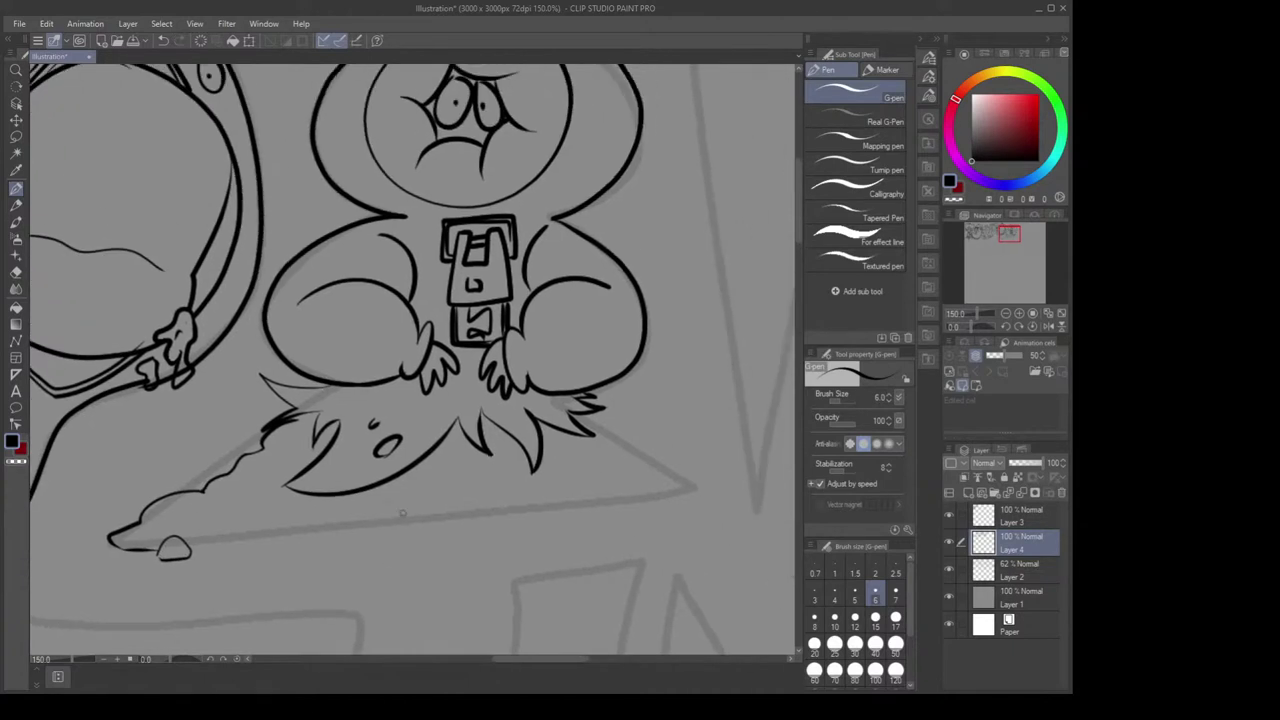
mouse_move(187, 546)
mouse_down()
mouse_move(338, 529)
mouse_move(393, 539)
mouse_move(578, 512)
mouse_up()
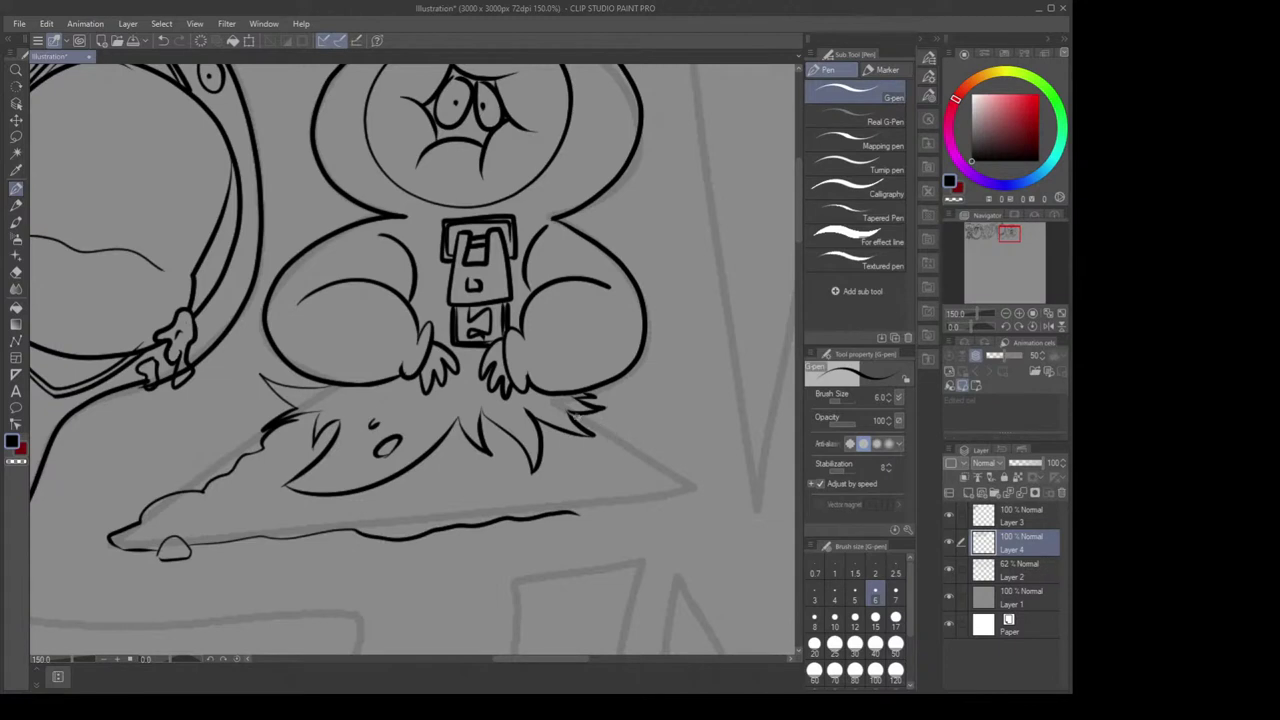
drag(574, 414, 698, 487)
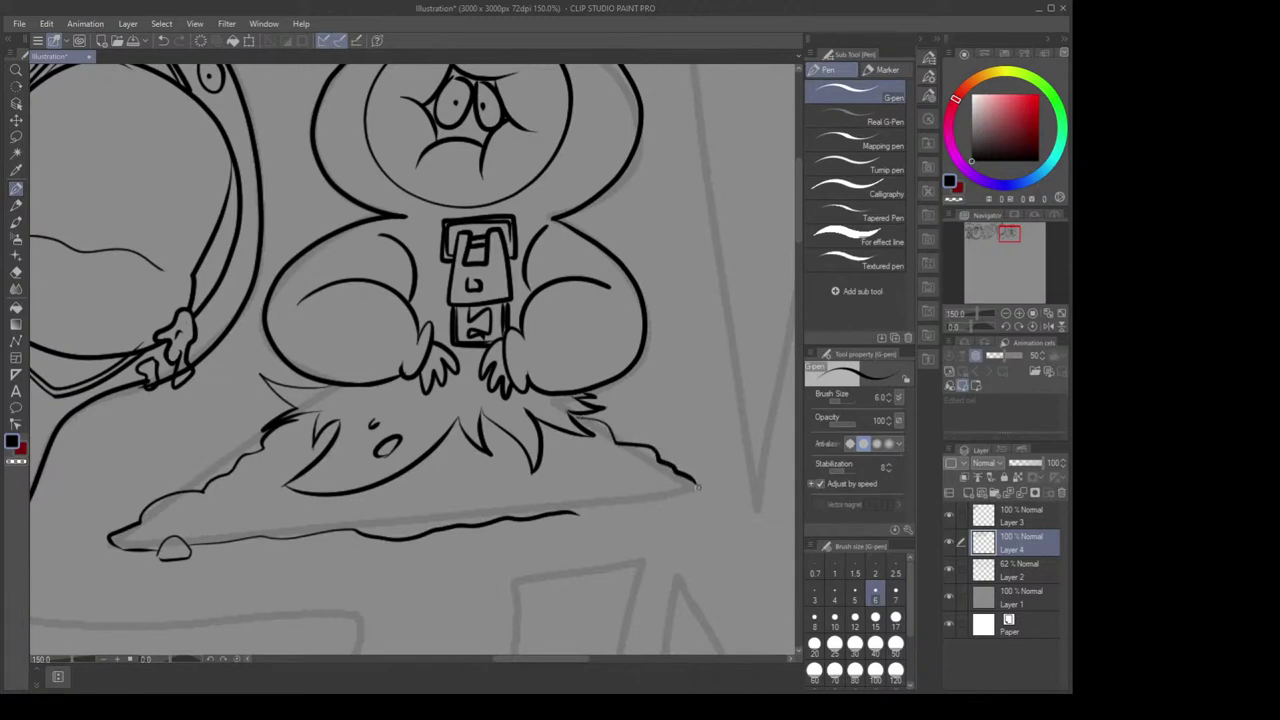
Draw a large angular rock at the mound's right corner, closing the outline there
mouse_move(574, 520)
mouse_down()
mouse_move(600, 475)
mouse_move(678, 498)
mouse_move(592, 484)
mouse_move(638, 463)
mouse_move(692, 497)
mouse_up()
key(ctrl+z)
mouse_move(589, 531)
mouse_down()
mouse_move(671, 528)
mouse_move(677, 510)
mouse_move(623, 532)
mouse_move(699, 528)
mouse_move(617, 509)
mouse_up()
key(ctrl+z)
Add short curved bumps and small dots across the mound and its stones as surface texture
drag(434, 492, 477, 478)
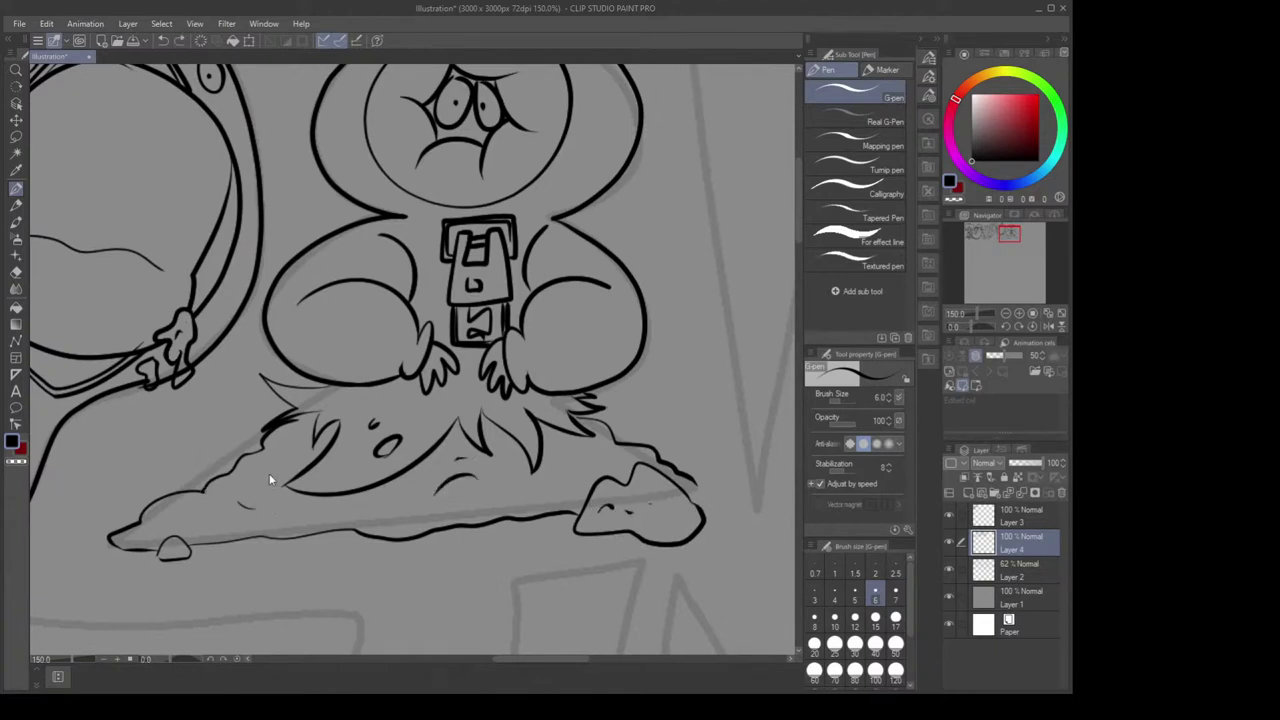
drag(207, 493, 229, 510)
key(ctrl+z)
click(172, 551)
click(233, 503)
drag(505, 502, 491, 542)
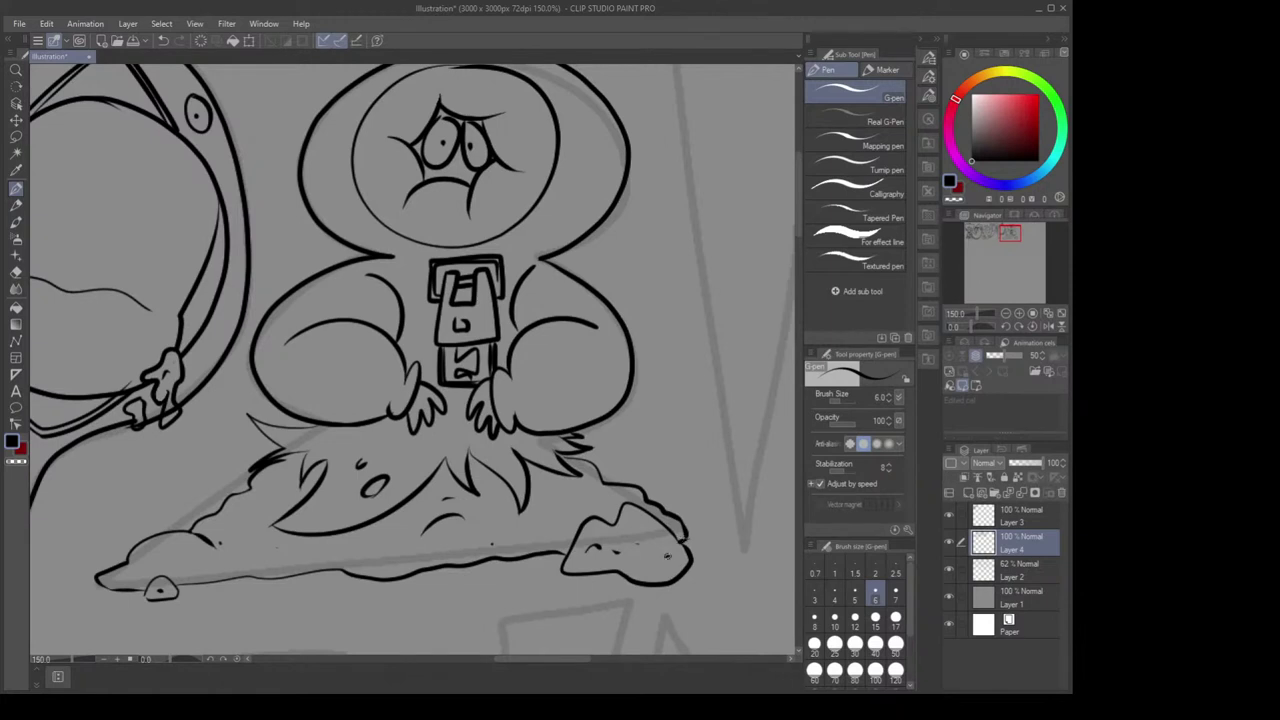
Add a few more short curved marks and small dots to the mound's lower middle, its slope and the corner rock
drag(406, 540, 429, 530)
drag(554, 472, 547, 468)
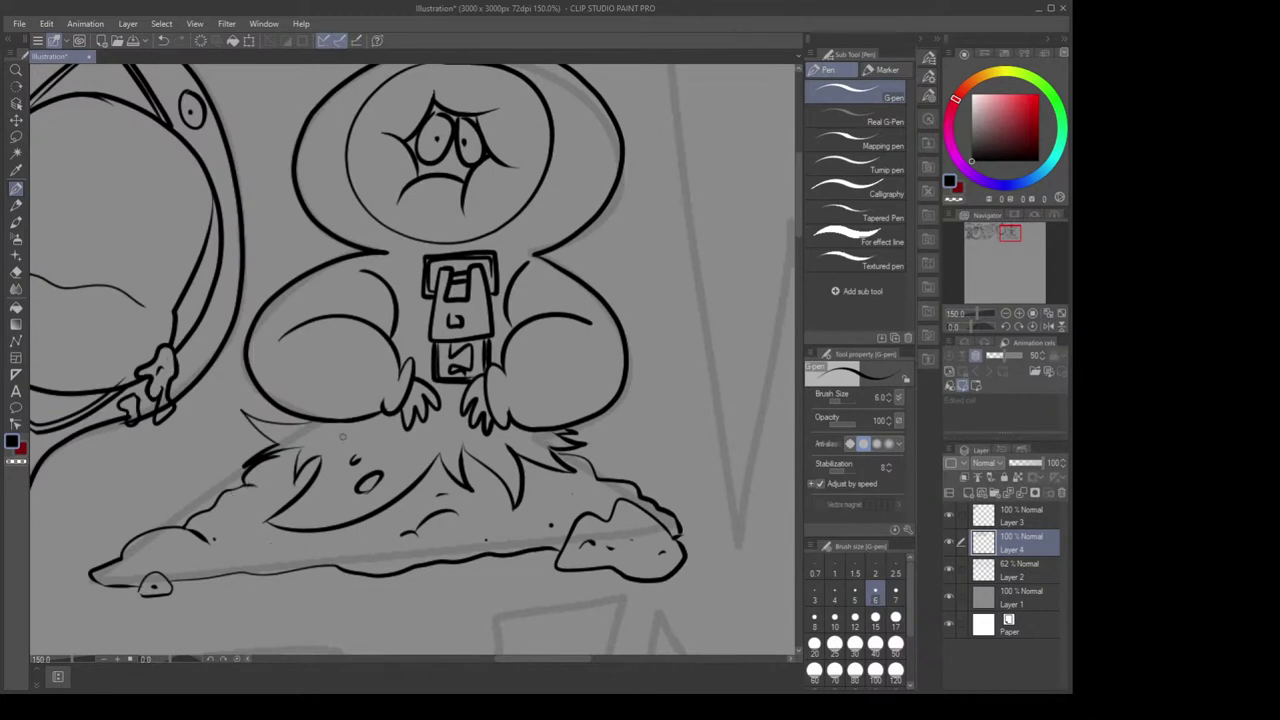
drag(588, 530, 594, 527)
click(375, 546)
Lasso the gaps between the hooded character's brow line and the tops of both eyes, fill them black, and deselect
drag(597, 332, 557, 370)
drag(520, 270, 510, 306)
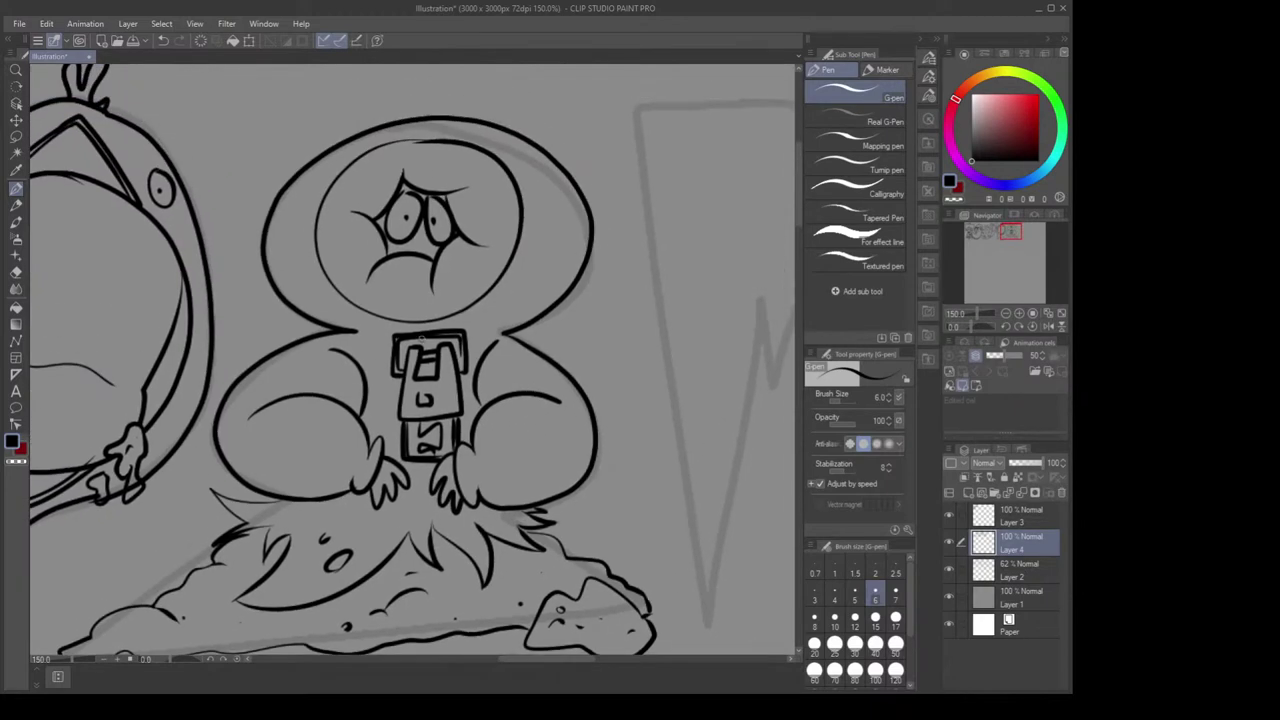
key(e)
drag(475, 265, 463, 357)
scroll(465, 358, up, 3)
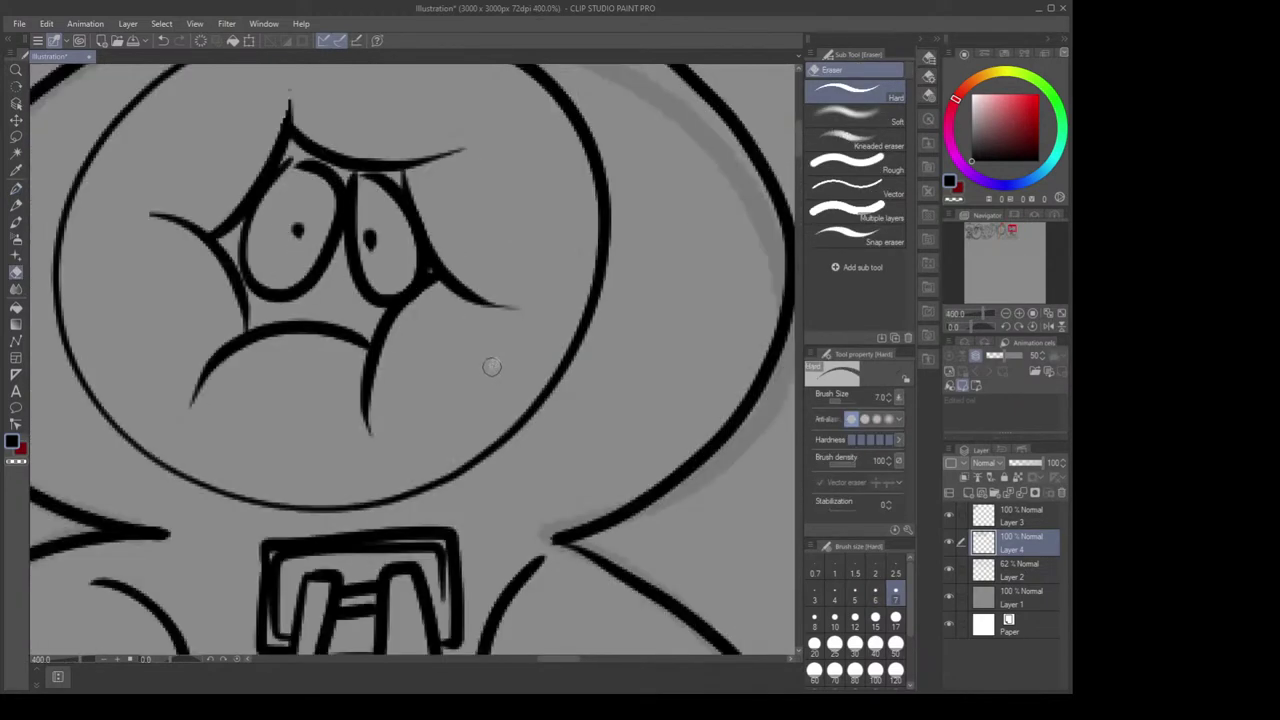
key(m)
drag(385, 438, 445, 415)
scroll(445, 415, up, 2)
scroll(463, 420, down, 2)
scroll(480, 400, up, 2)
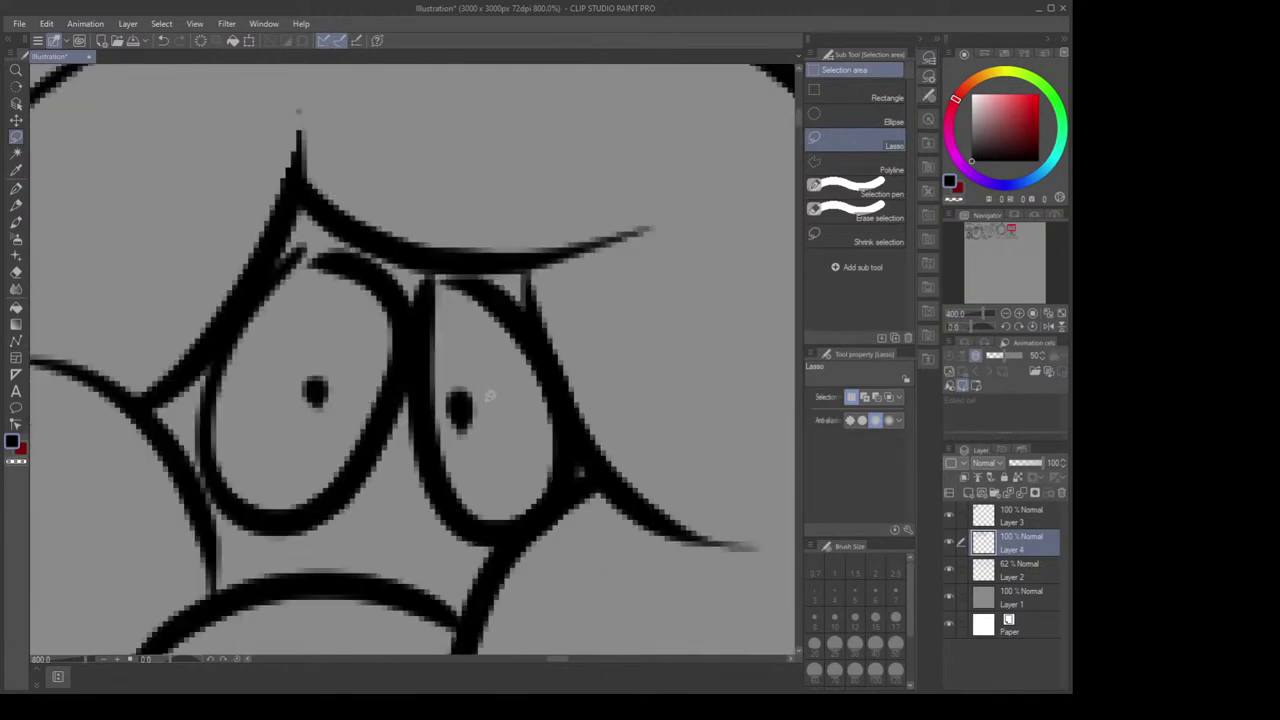
mouse_move(300, 177)
mouse_down()
mouse_move(371, 237)
mouse_move(509, 257)
mouse_move(535, 312)
mouse_move(498, 290)
mouse_move(415, 300)
mouse_move(277, 228)
mouse_move(298, 180)
mouse_up()
key(g)
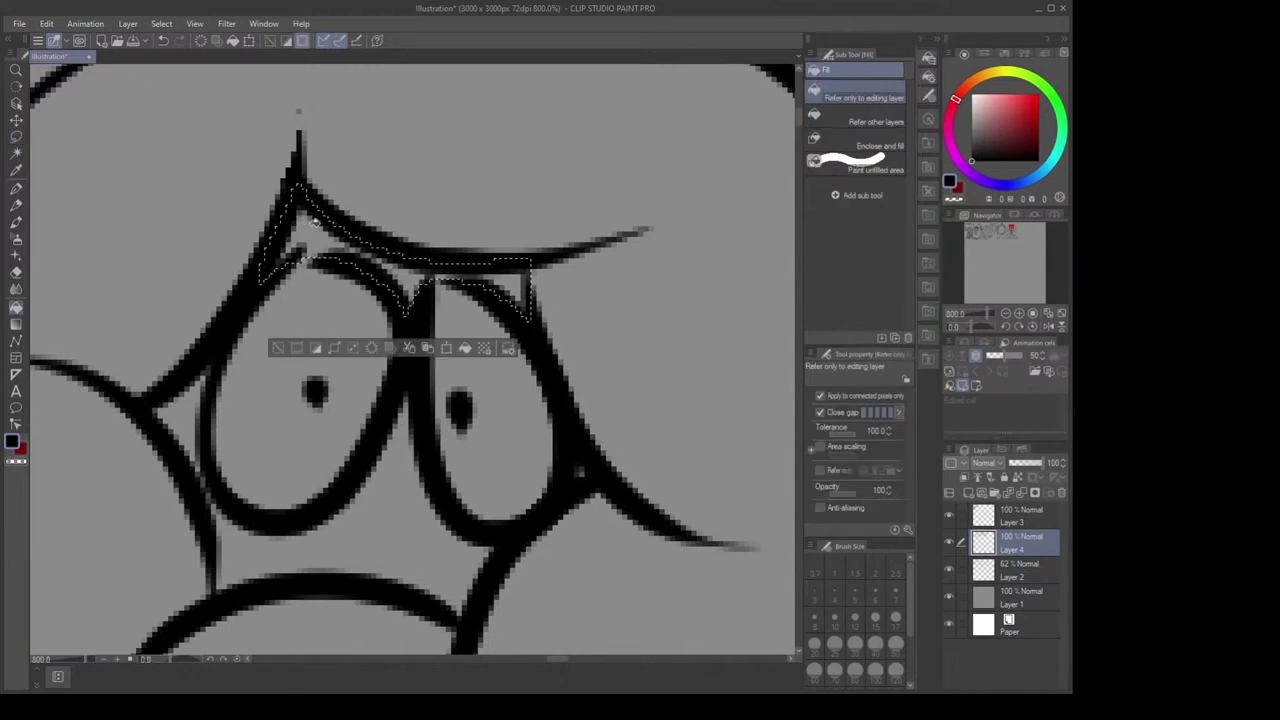
click(322, 214)
key(ctrl+d)
Lasso the area beside, between and below the eyes down to the mouth line, fill it black, and deselect
drag(557, 364, 574, 340)
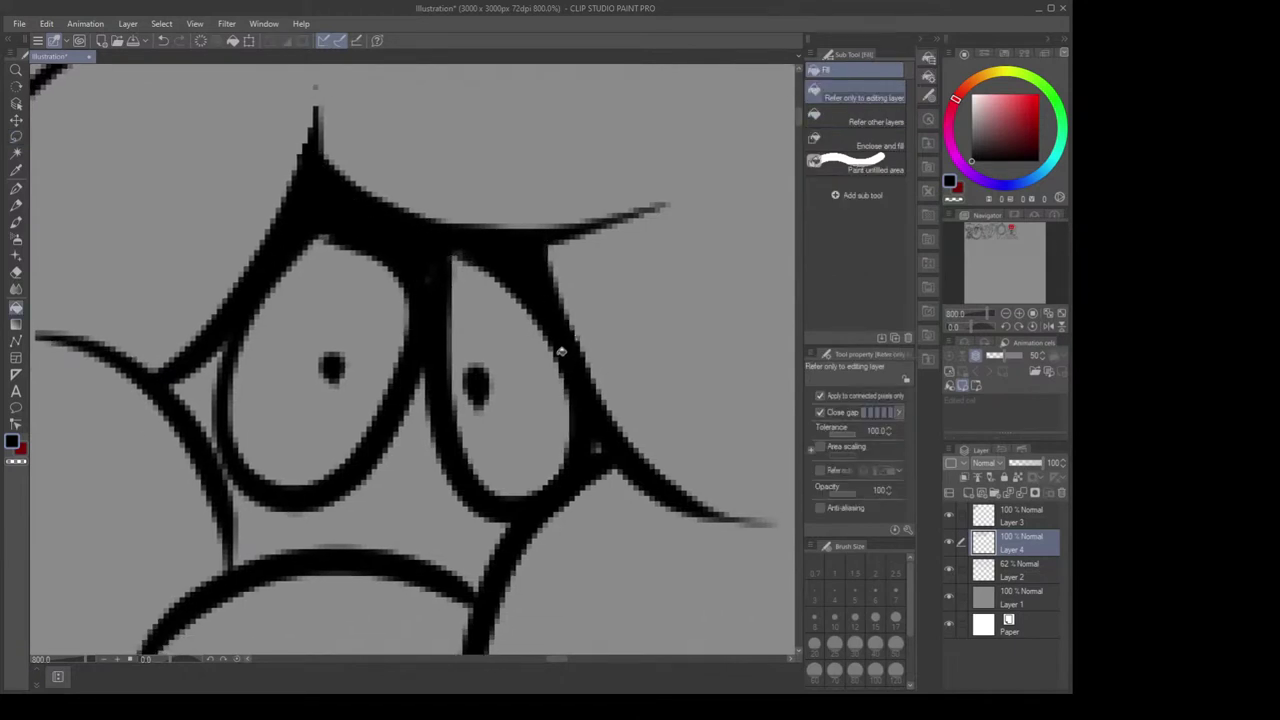
key(m)
mouse_move(238, 321)
mouse_down()
mouse_move(229, 337)
mouse_move(283, 494)
mouse_move(394, 409)
mouse_move(426, 326)
mouse_move(475, 489)
mouse_move(579, 439)
mouse_move(486, 612)
mouse_move(232, 552)
mouse_move(157, 392)
mouse_move(242, 290)
mouse_move(224, 352)
mouse_up()
key(g)
click(405, 462)
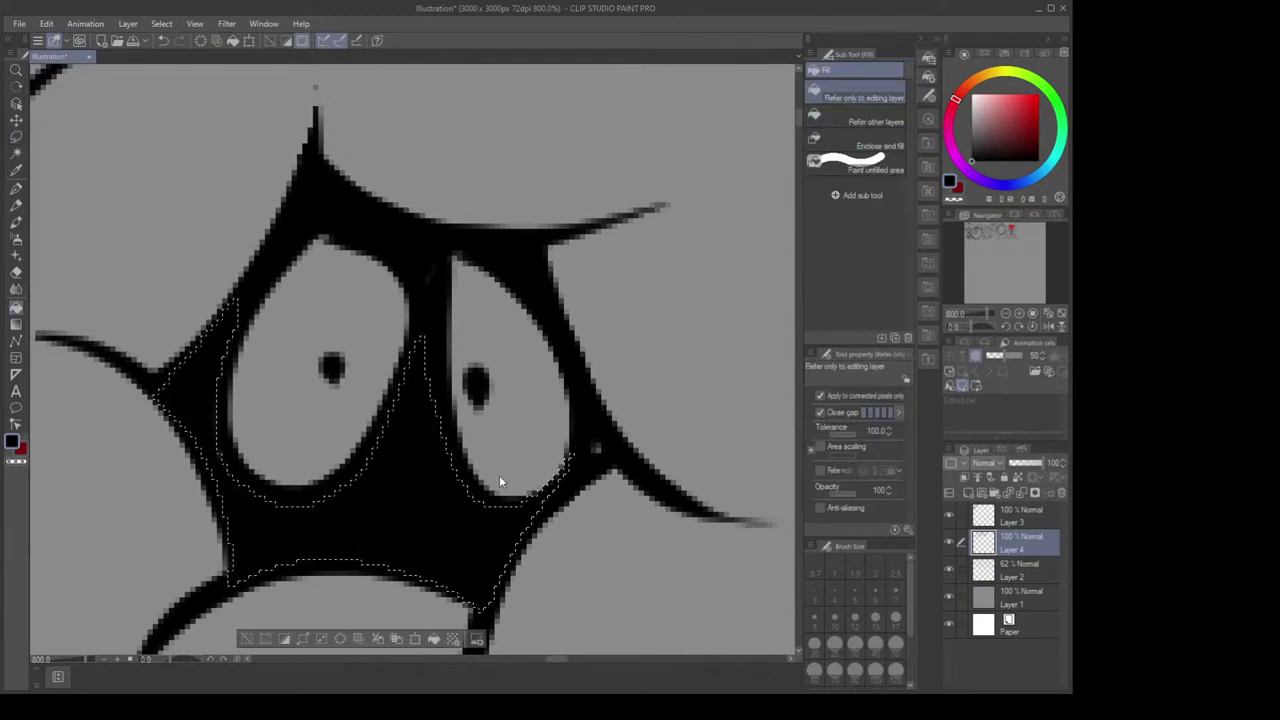
key(ctrl+d)
Thicken the outline of the outermost left grass tuft beneath the seated character with the G-pen
drag(448, 510, 407, 449)
scroll(419, 484, down, 3)
drag(563, 423, 540, 364)
key(b)
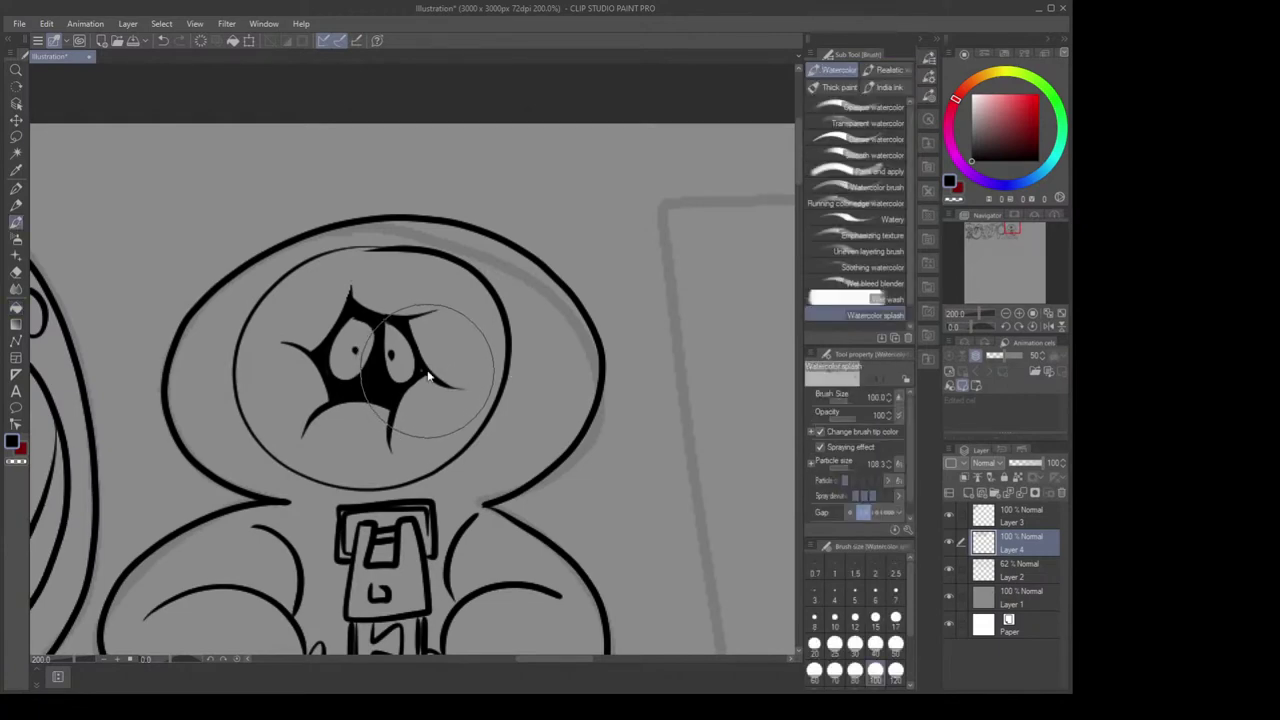
key(p)
scroll(424, 375, down, 4)
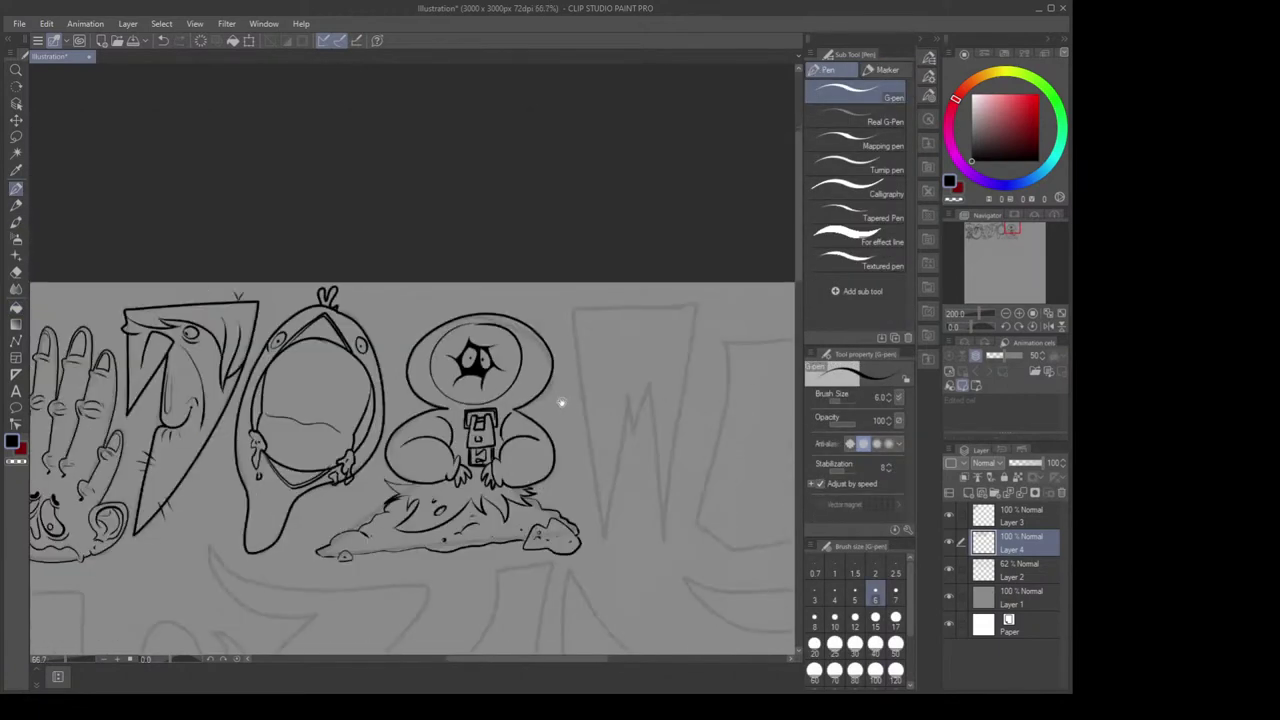
scroll(553, 400, up, 2)
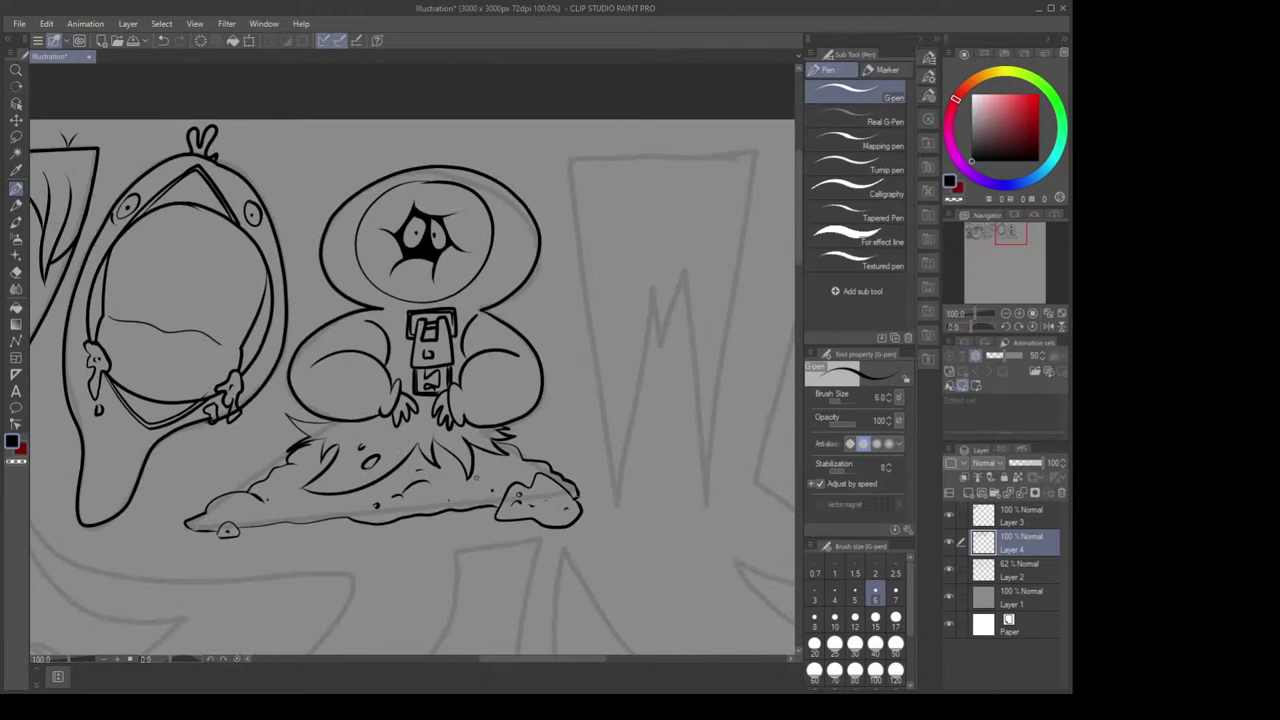
scroll(606, 314, down, 2)
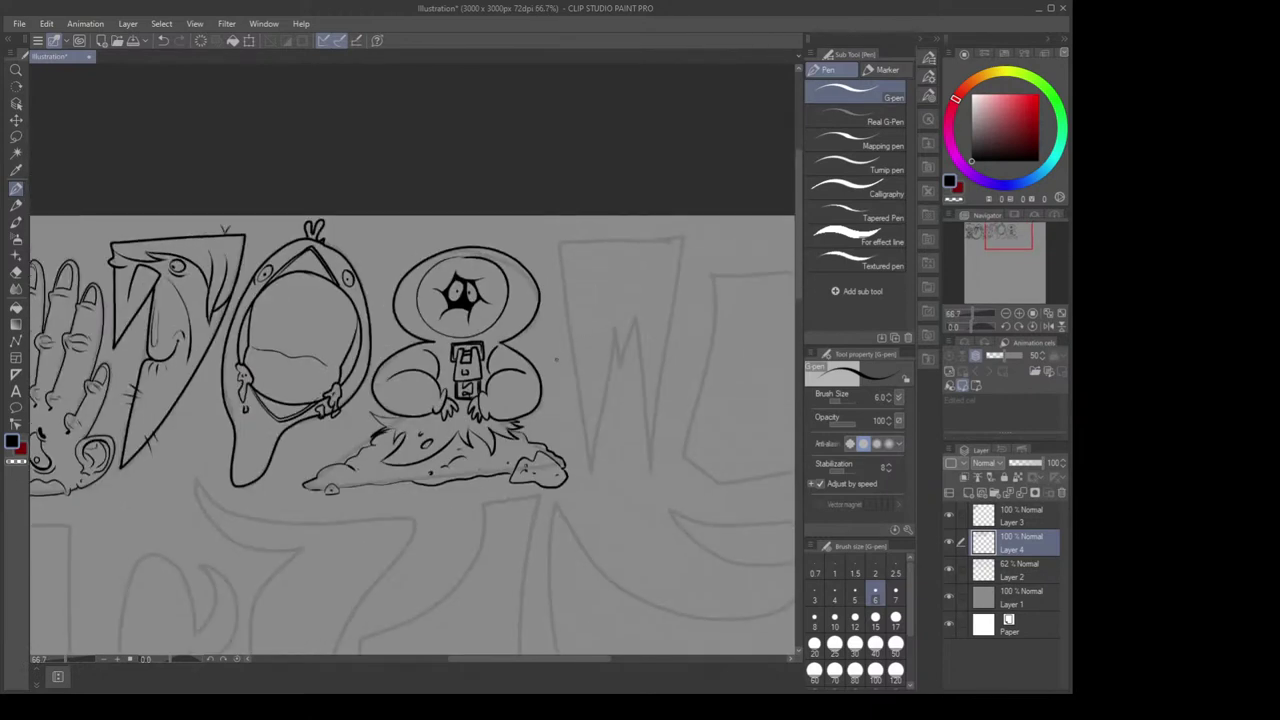
scroll(505, 376, up, 4)
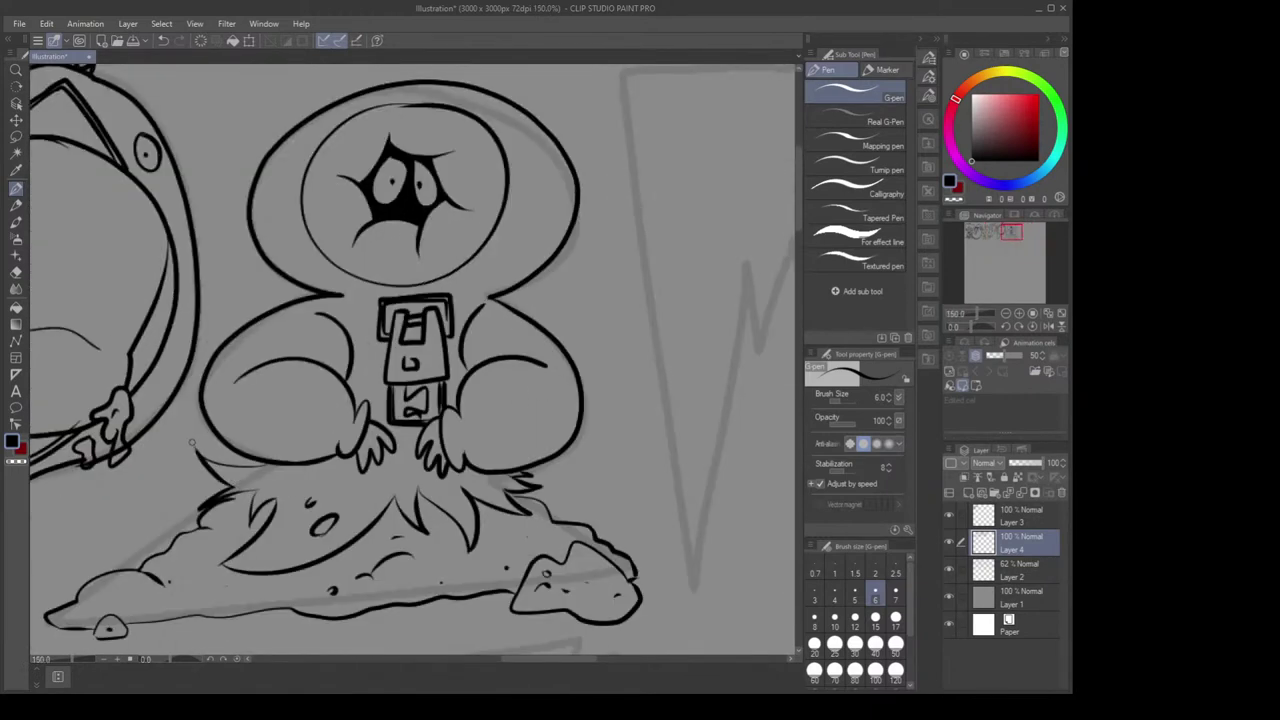
key(e)
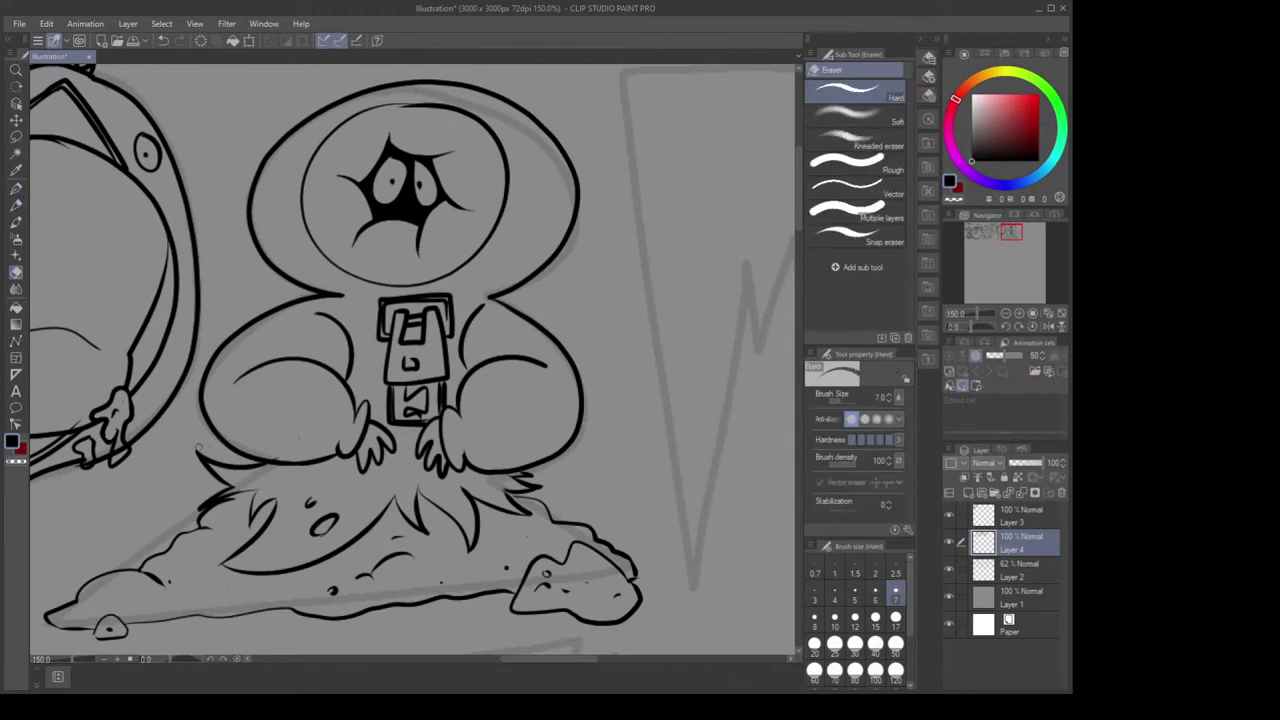
Examine the hooded character and the whole inked row of characters against the remaining sketched shapes
scroll(239, 423, down, 5)
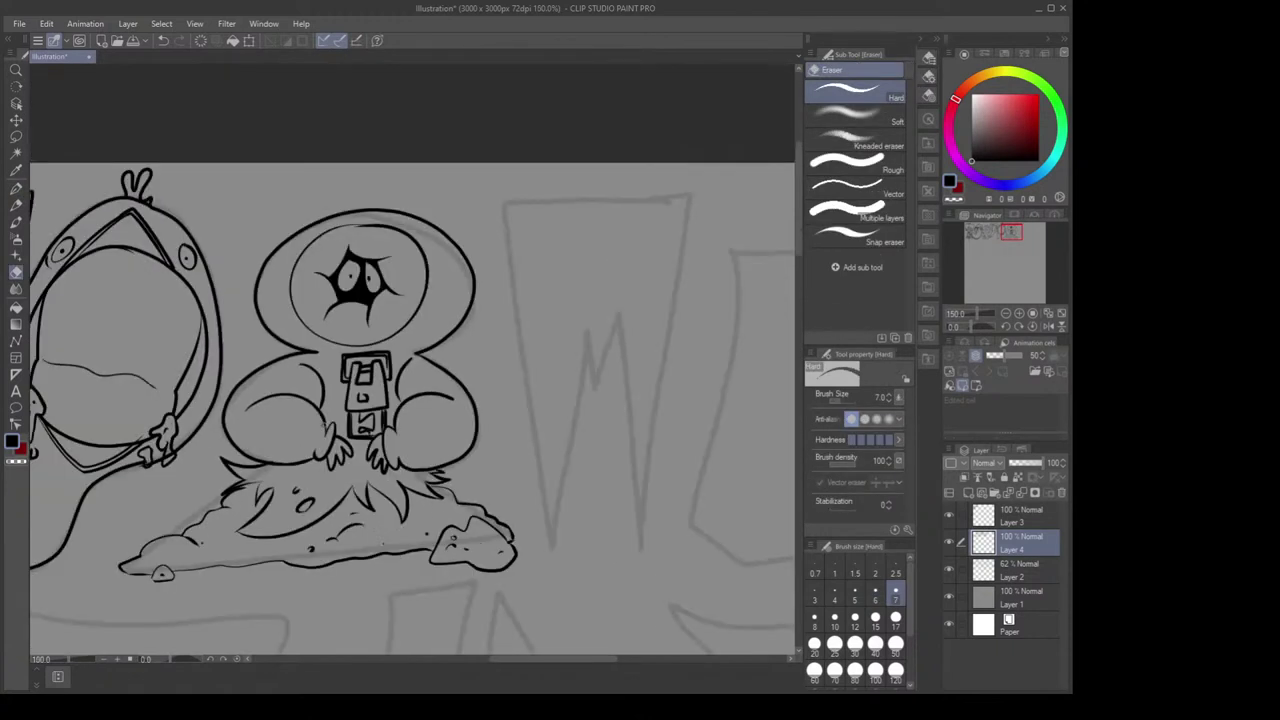
scroll(430, 390, up, 1)
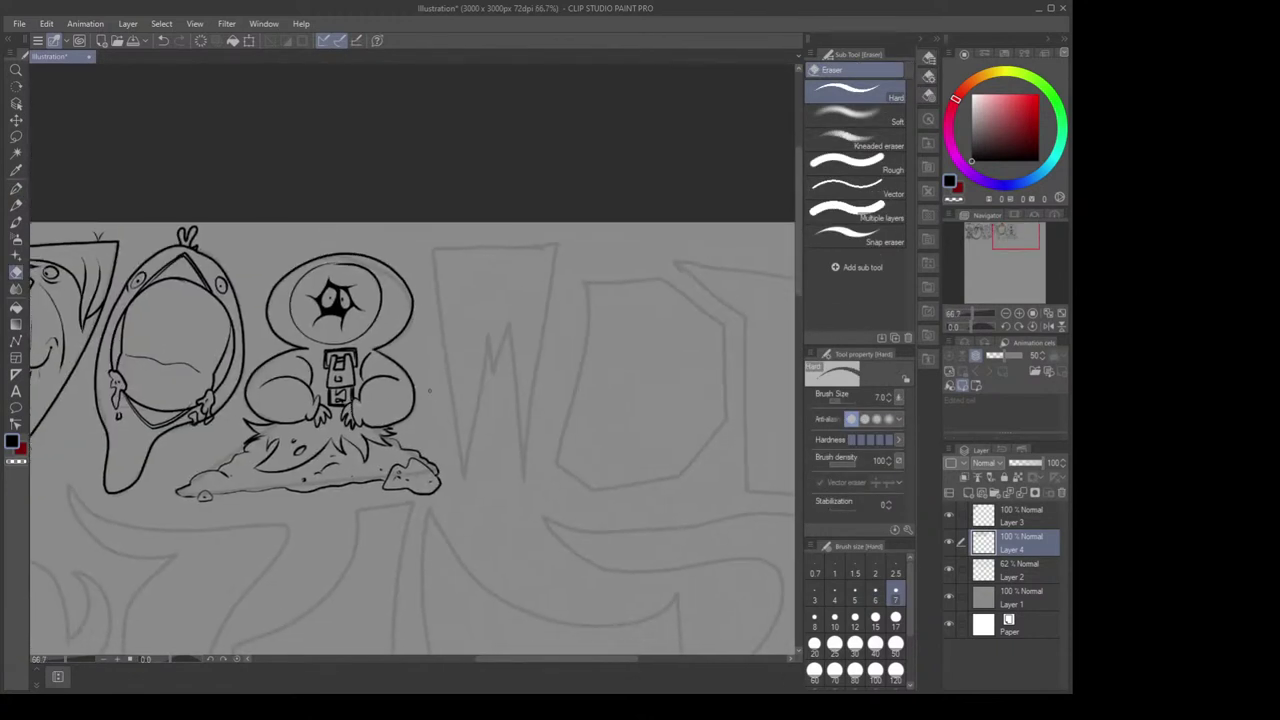
drag(478, 467, 646, 441)
scroll(326, 270, up, 1)
scroll(416, 372, down, 2)
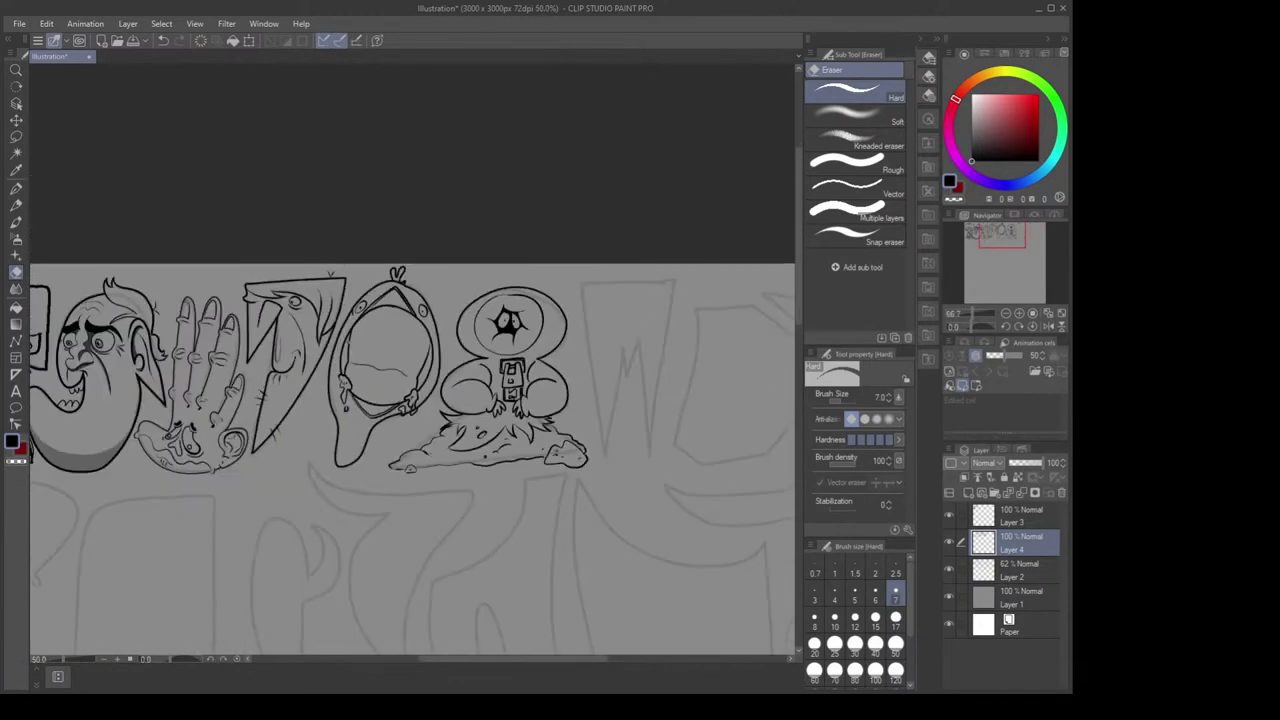
drag(476, 331, 586, 360)
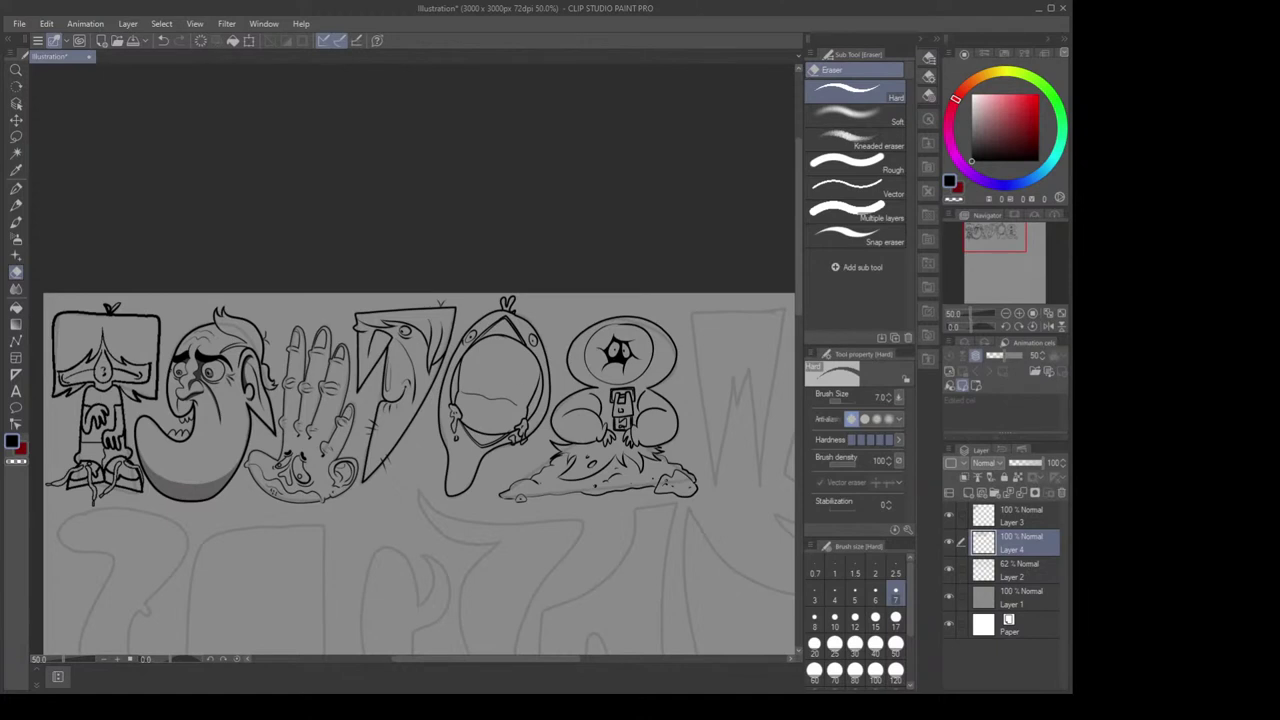
drag(489, 406, 488, 386)
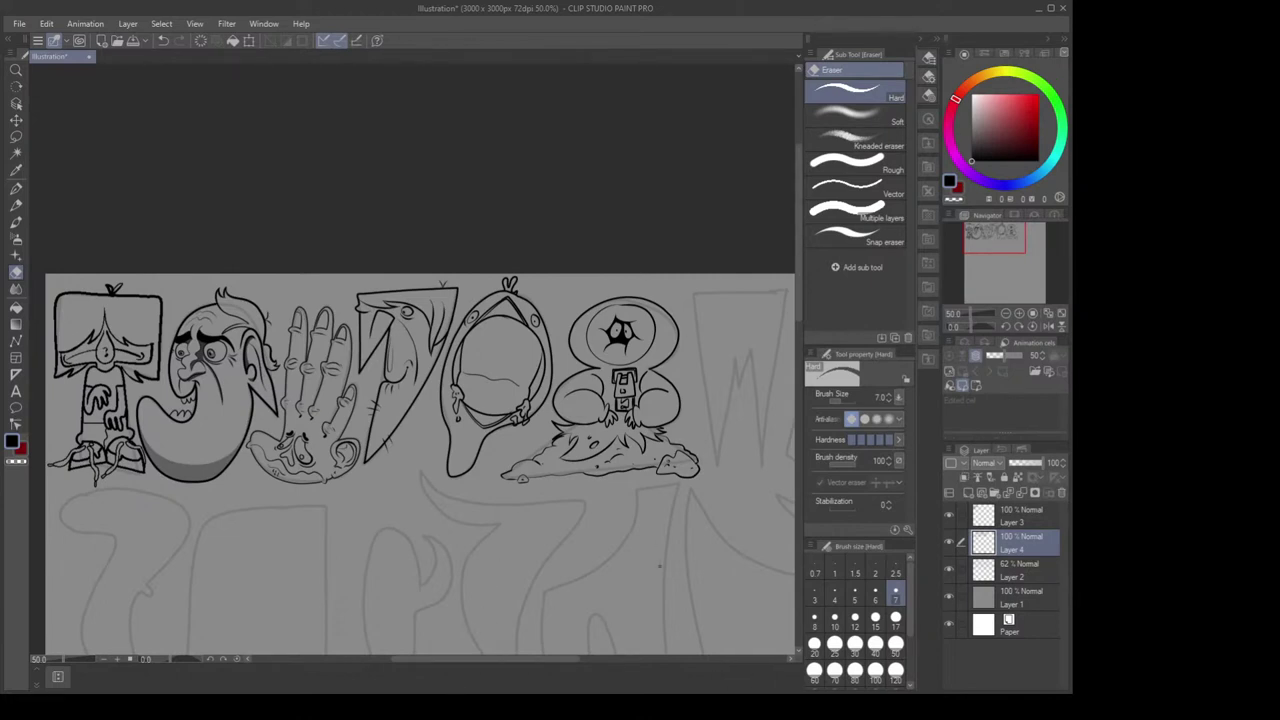
scroll(554, 473, down, 1)
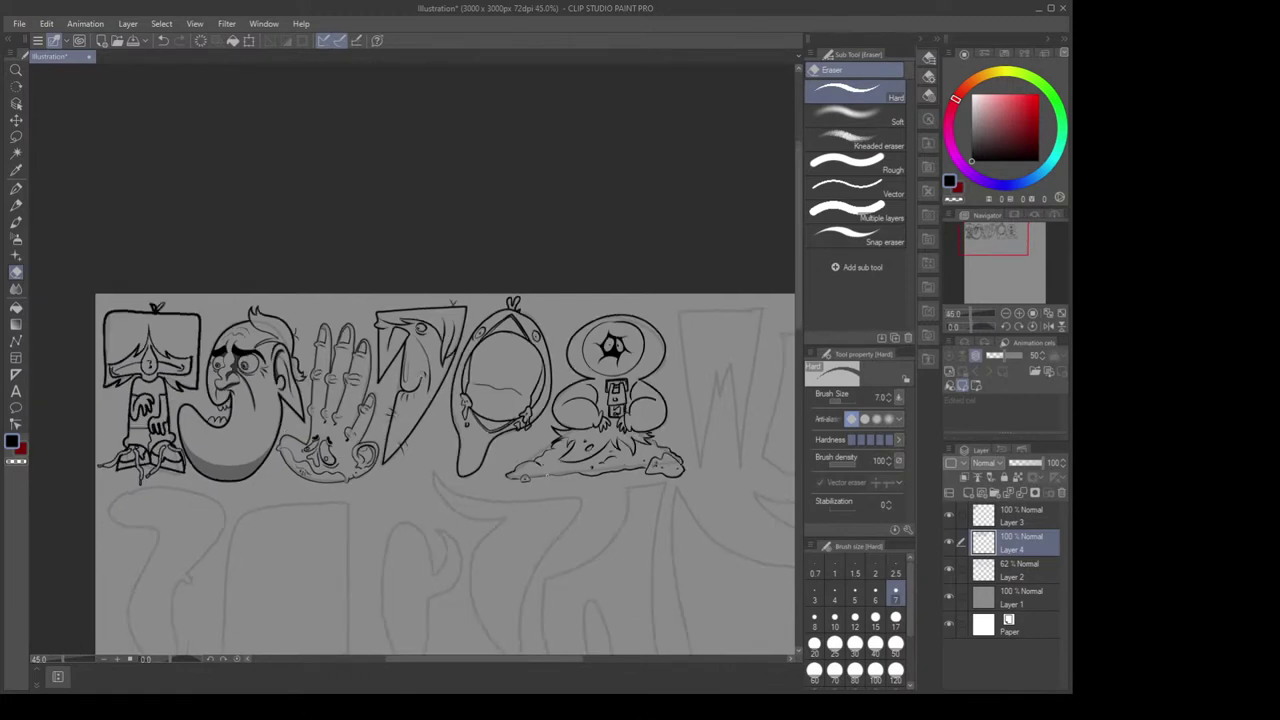